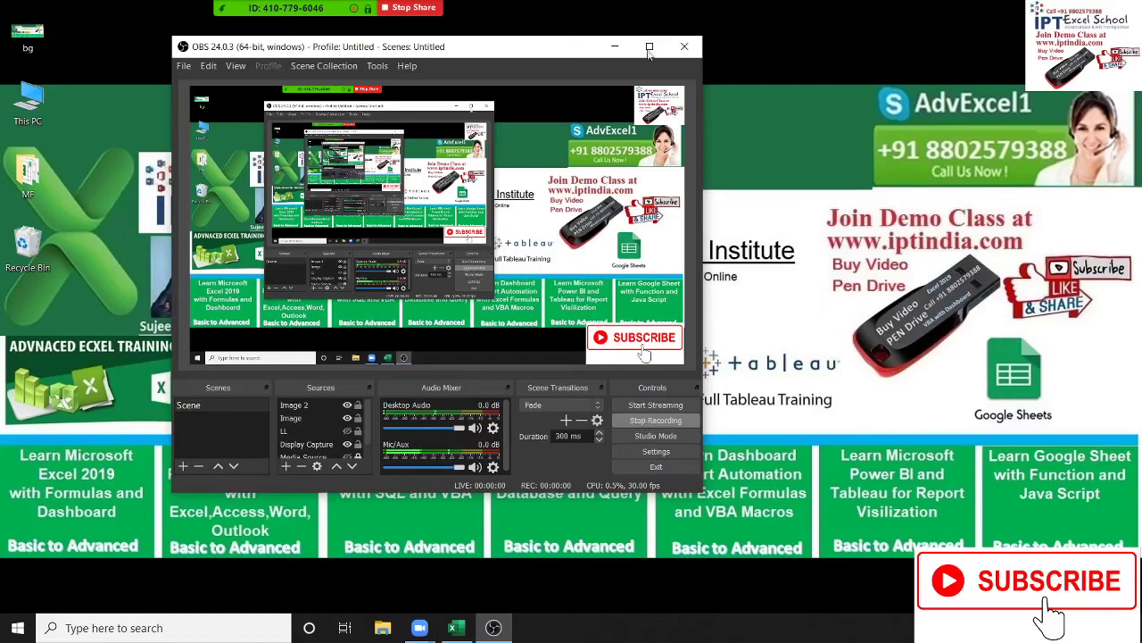
# Minimize OBS, start Zoom's Record on this Computer, and bring the blank Excel workbook forward
pyautogui.click(614, 47)
pyautogui.click(625, 15)
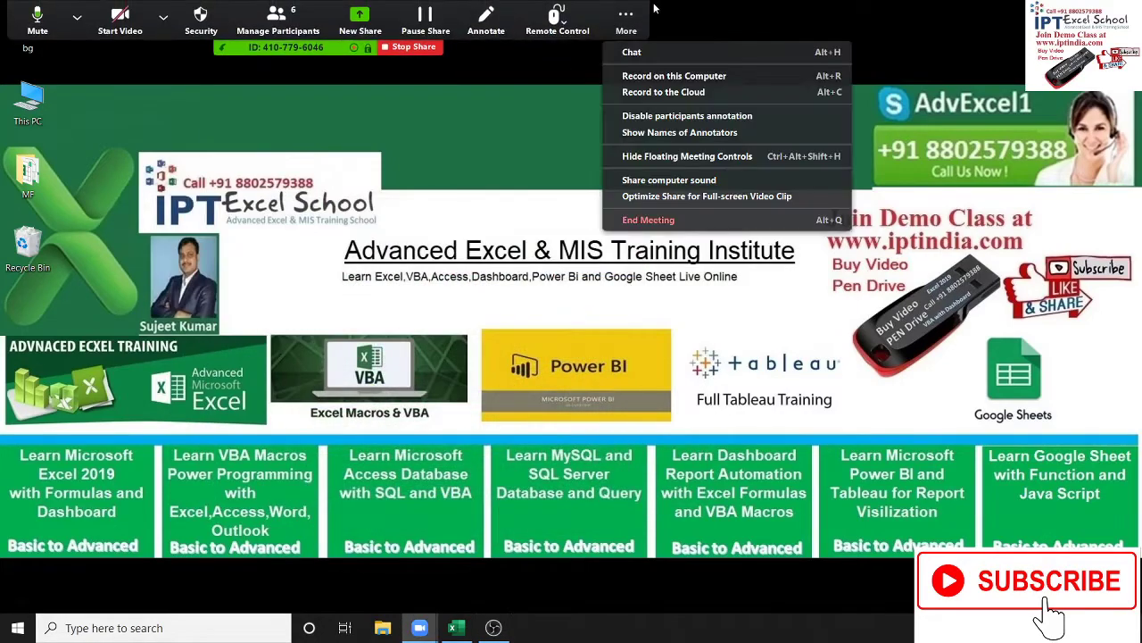
pyautogui.click(669, 76)
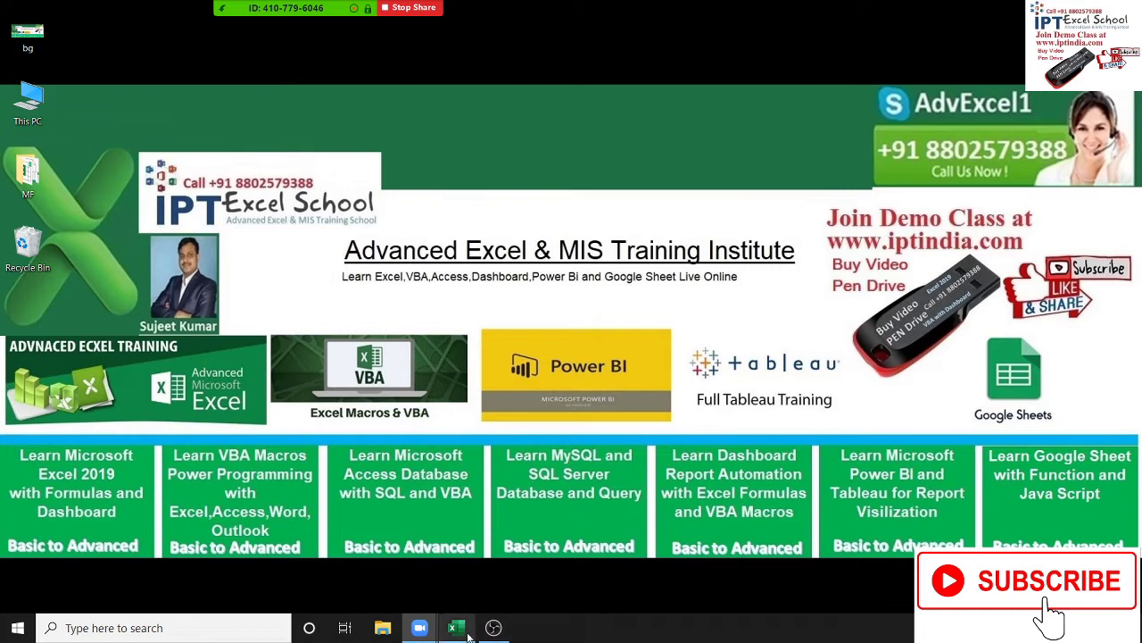
pyautogui.moveTo(456, 627)
pyautogui.click(475, 590)
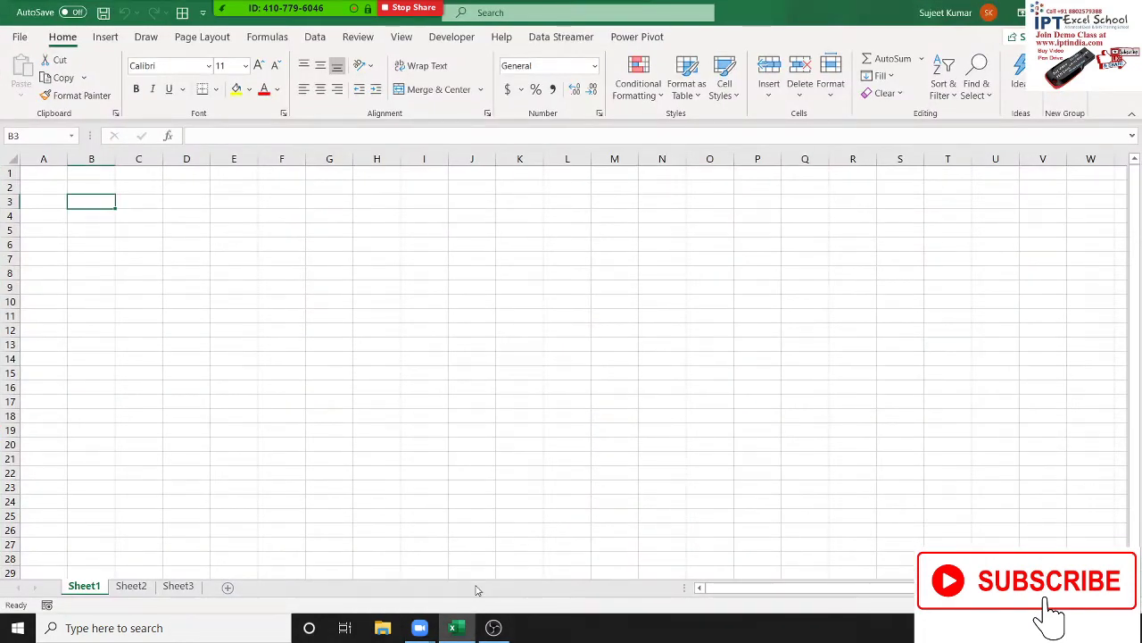
# Enter the headings Name, Roll and Amt in A1:C1
pyautogui.press('Up')
pyautogui.press('Up')
pyautogui.press('Left')
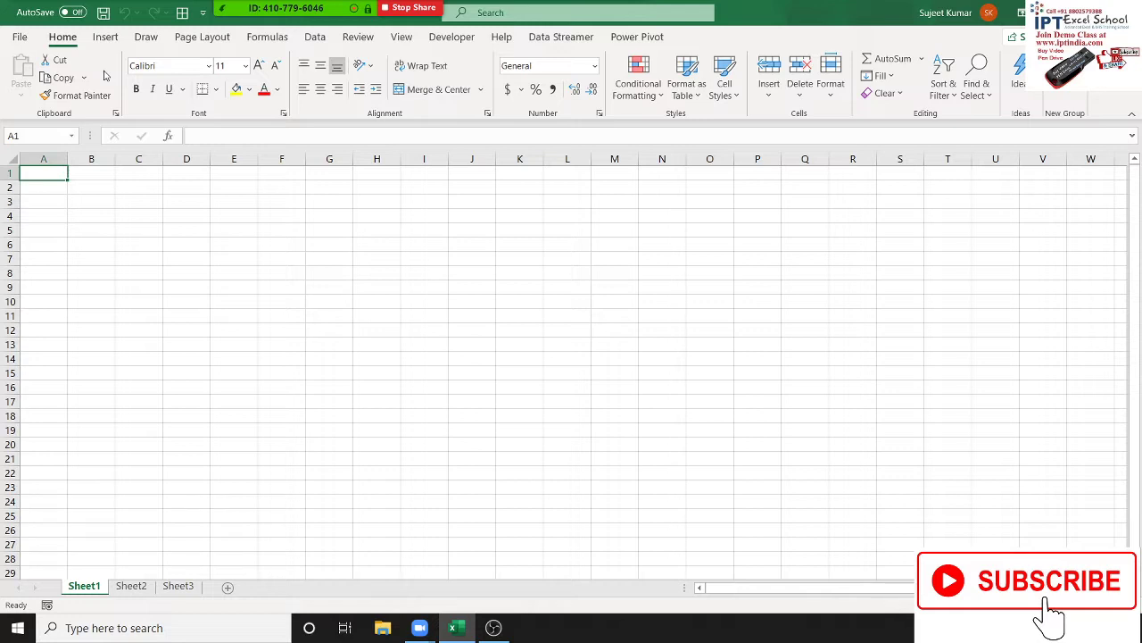
pyautogui.write('Nmae')
pyautogui.press('Escape')
pyautogui.write('Name')
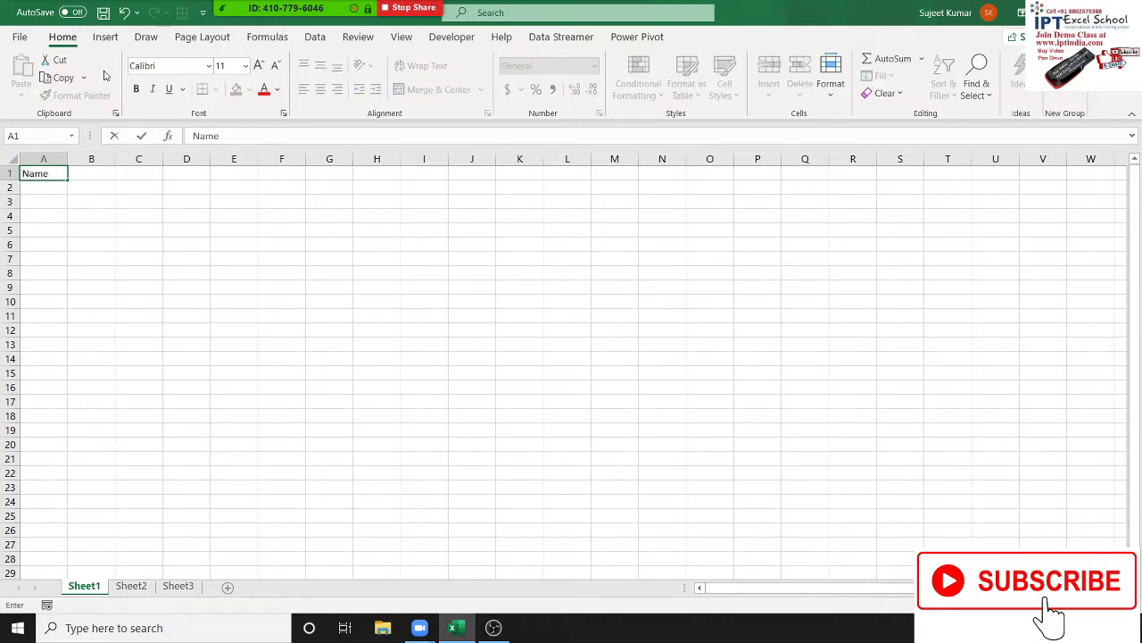
pyautogui.press('Tab')
pyautogui.write('Ro')
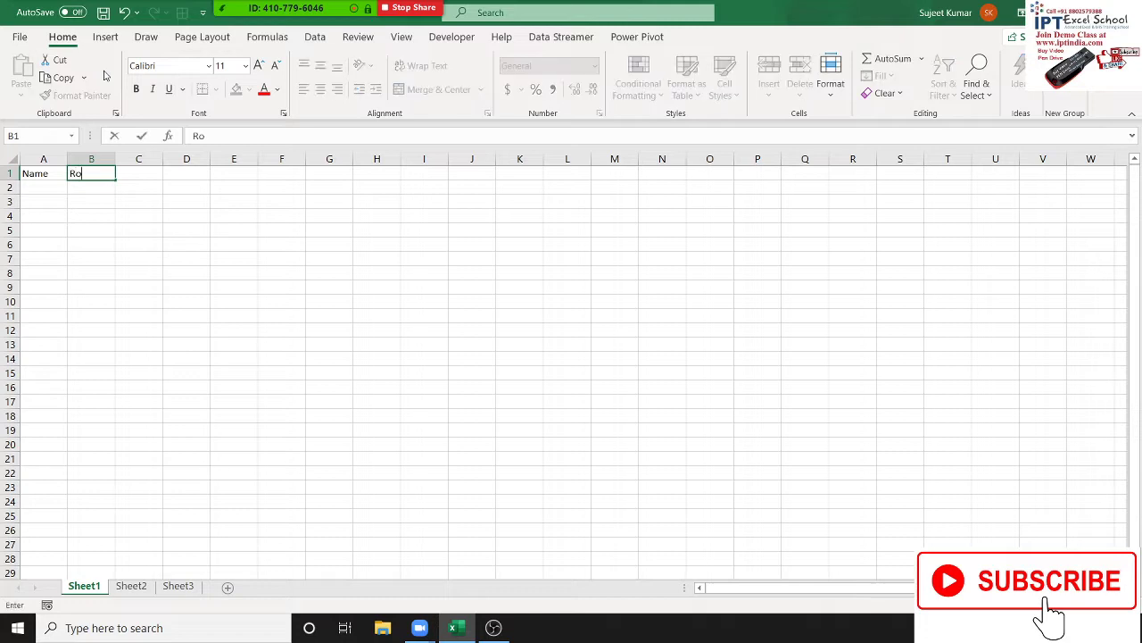
pyautogui.write('ll')
pyautogui.press('Tab')
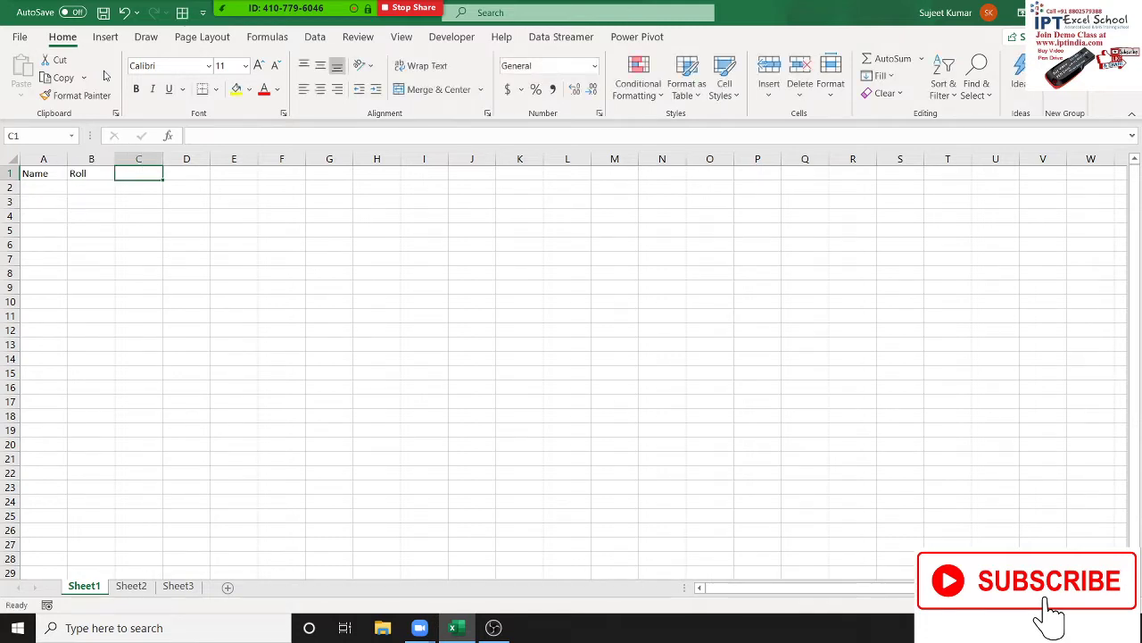
pyautogui.write('M')
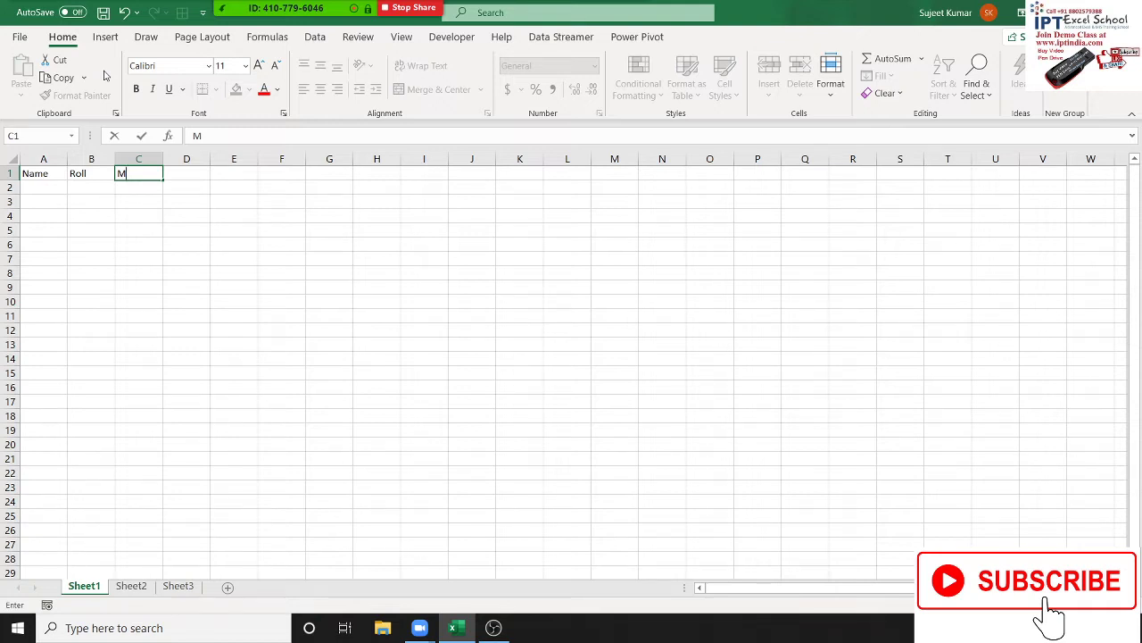
pyautogui.press('BackSpace')
pyautogui.write('Amt')
pyautogui.press('Return')
# Enter Puja in A2 and fill seven names down through A8
pyautogui.write('Pu')
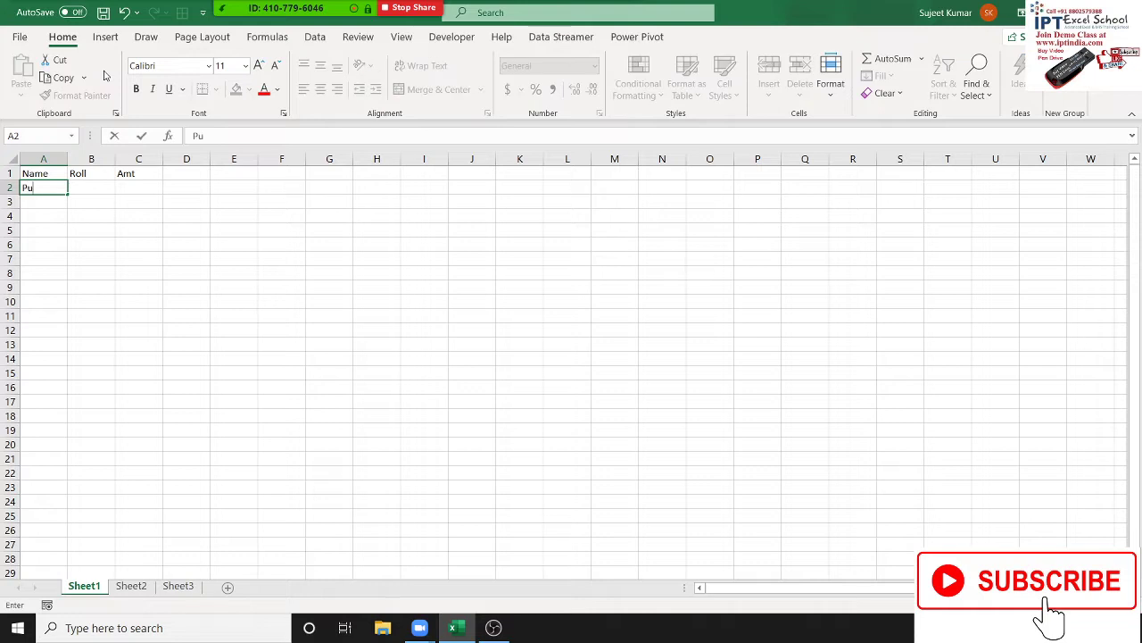
pyautogui.write('ja')
pyautogui.press('Return')
pyautogui.click(61, 193)
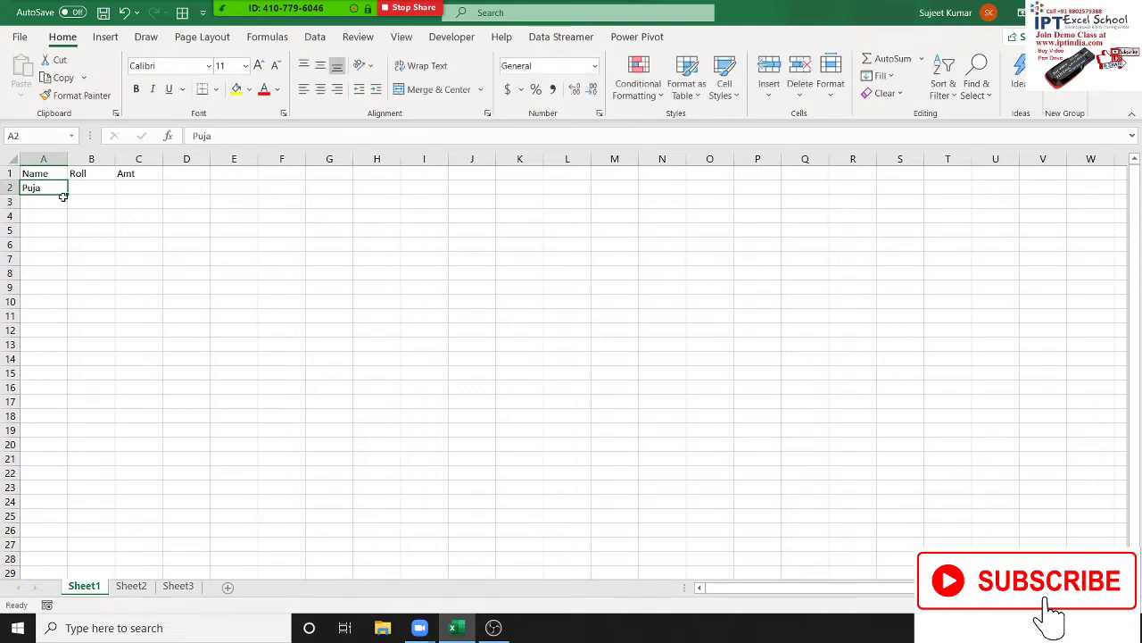
pyautogui.moveTo(65, 196); pyautogui.dragTo(66, 275)
# Number the rolls 1 to 7 in B2:B8 using 1 and a filled-down =B2+1 formula
pyautogui.click(109, 192)
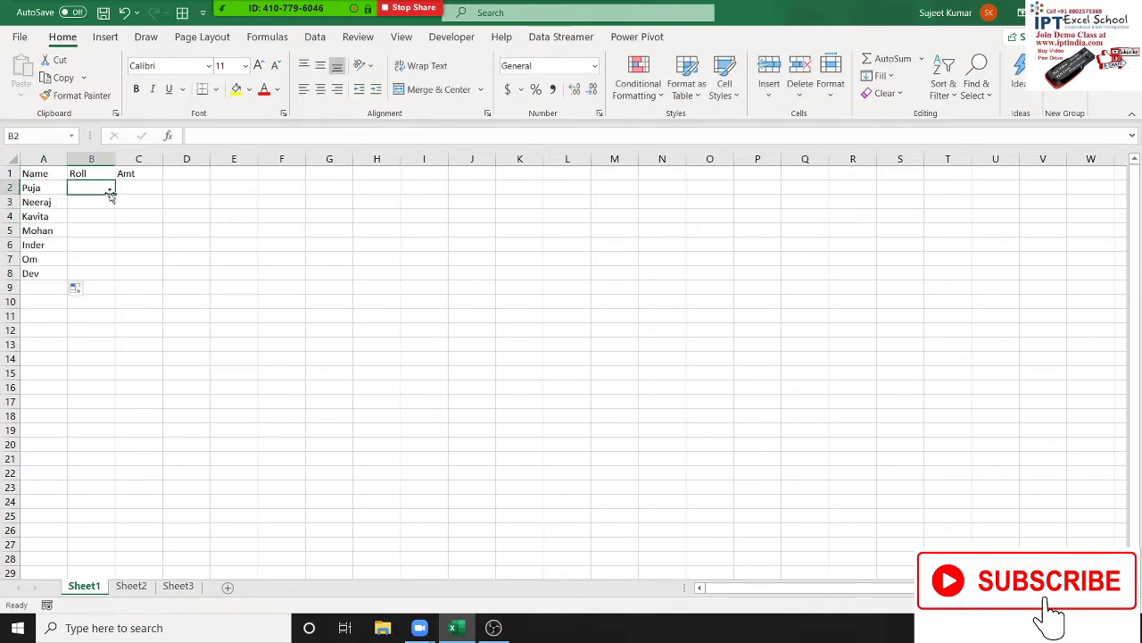
pyautogui.write('1')
pyautogui.press('Return')
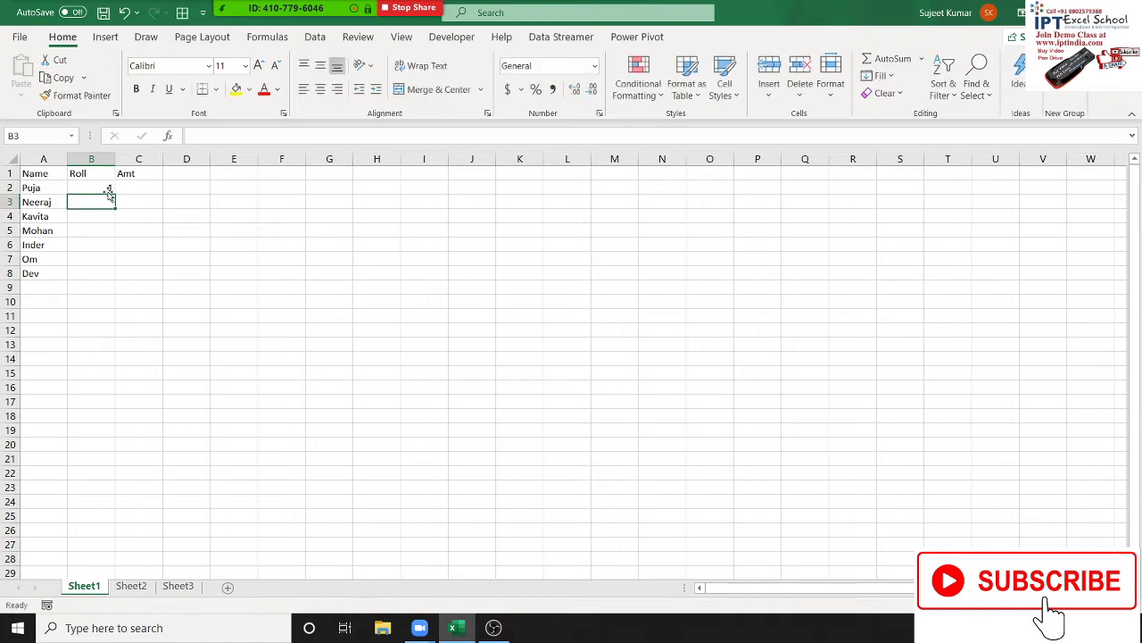
pyautogui.write('=B2')
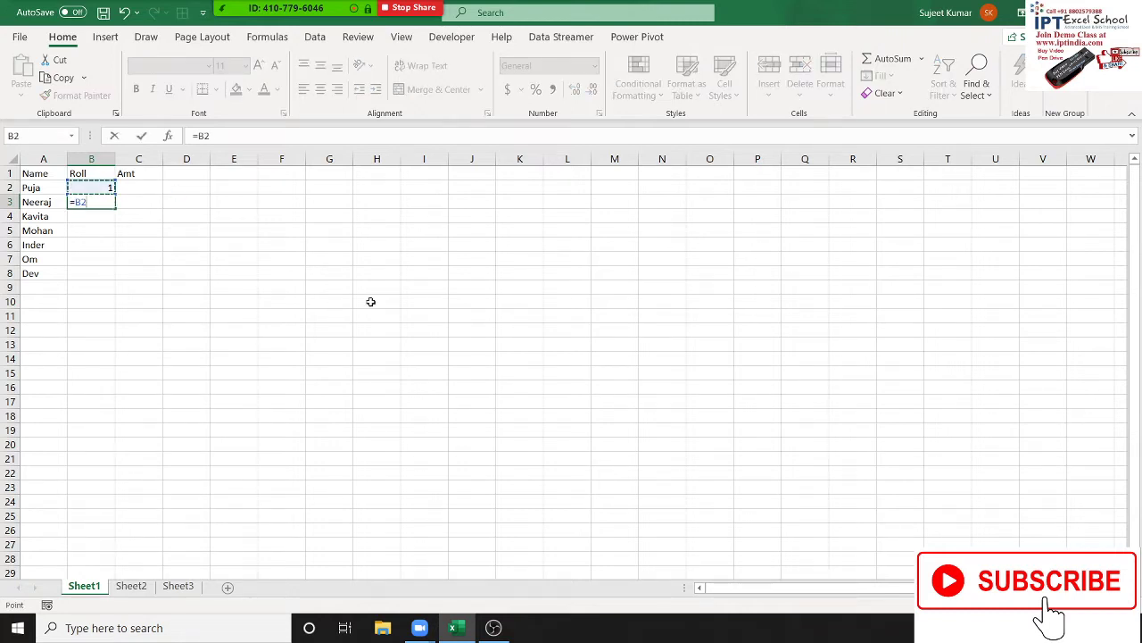
pyautogui.write('+1')
pyautogui.press('Return')
pyautogui.press('Left')
pyautogui.hotkey('ctrl', 'Down')
pyautogui.press('Right')
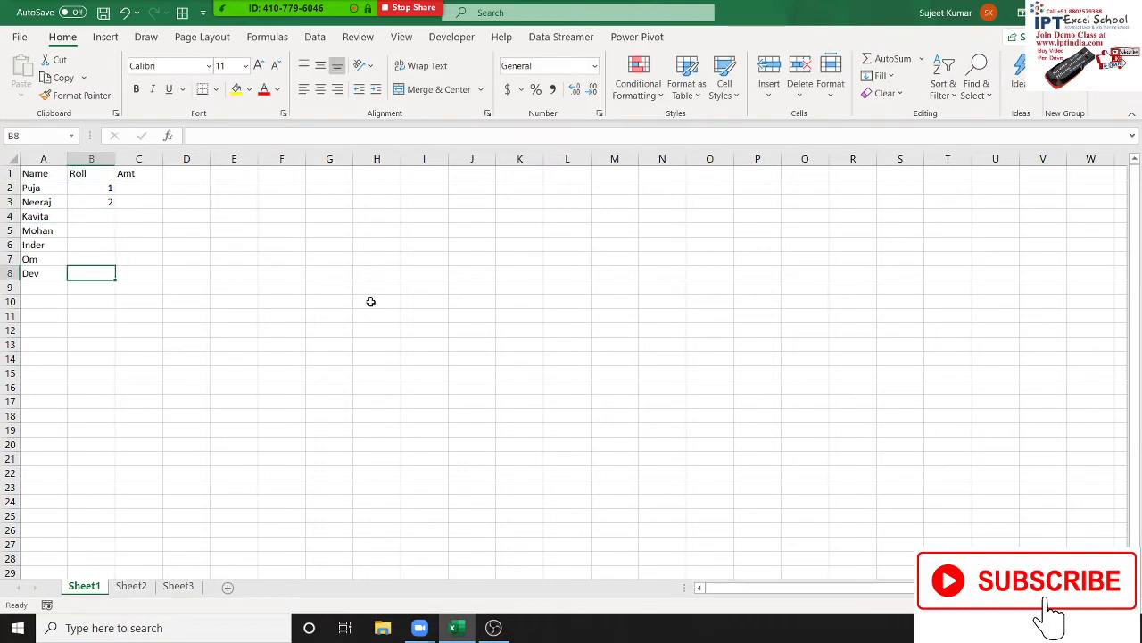
pyautogui.hotkey('ctrl', 'shift', 'Up')
pyautogui.hotkey('ctrl', 'd')
pyautogui.press('Right')
pyautogui.press('Up')
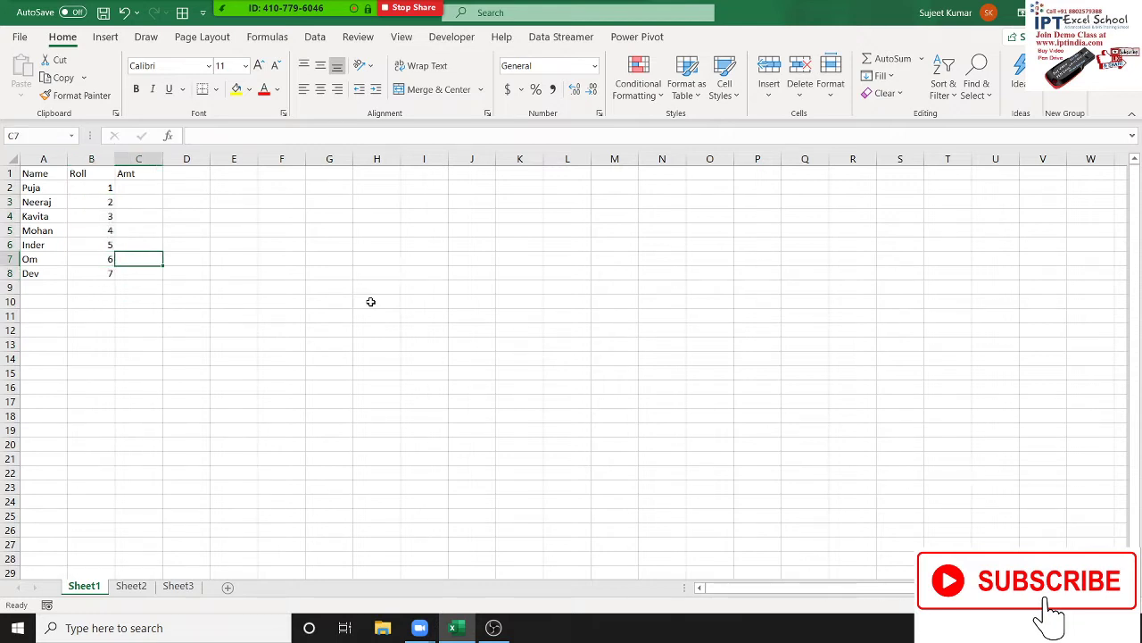
pyautogui.press('Up')
pyautogui.press('Up')
pyautogui.press('Up')
pyautogui.press('Up')
pyautogui.press('Up')
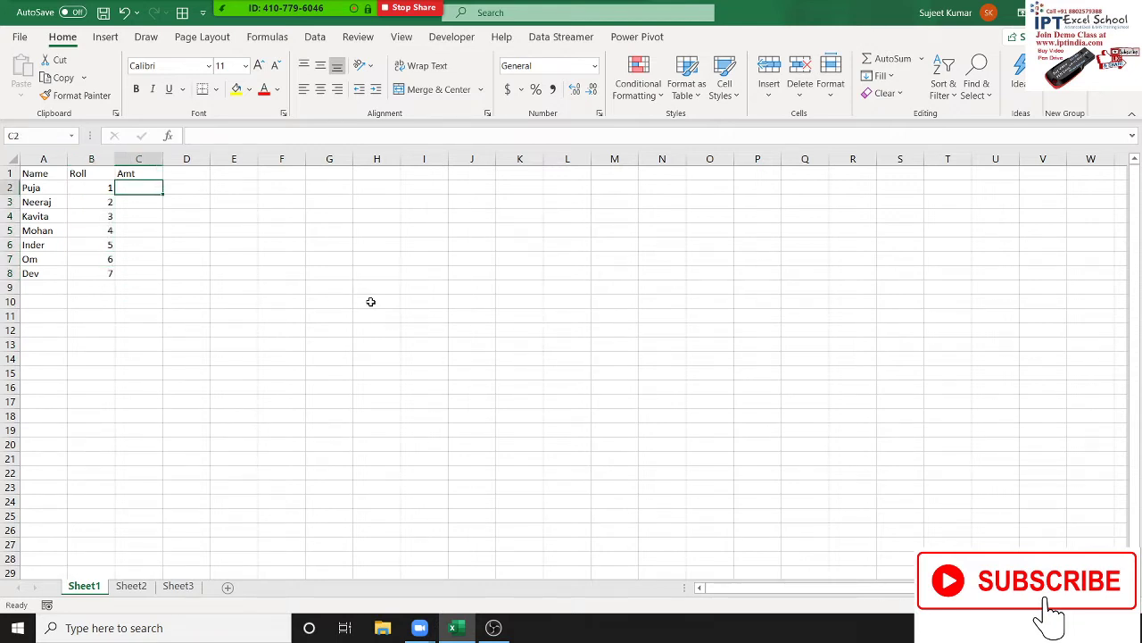
# Enter =RANDBETWEEN(10,90) in C2 and copy it down to C8
pyautogui.write('=ra')
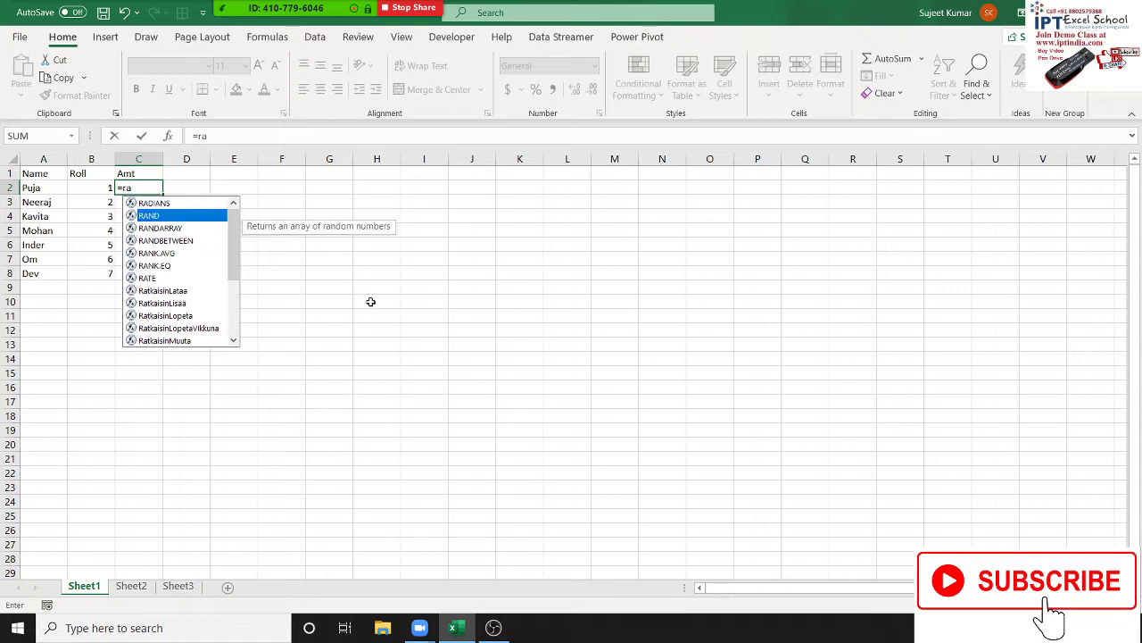
pyautogui.press('Down')
pyautogui.press('Down')
pyautogui.press('Tab')
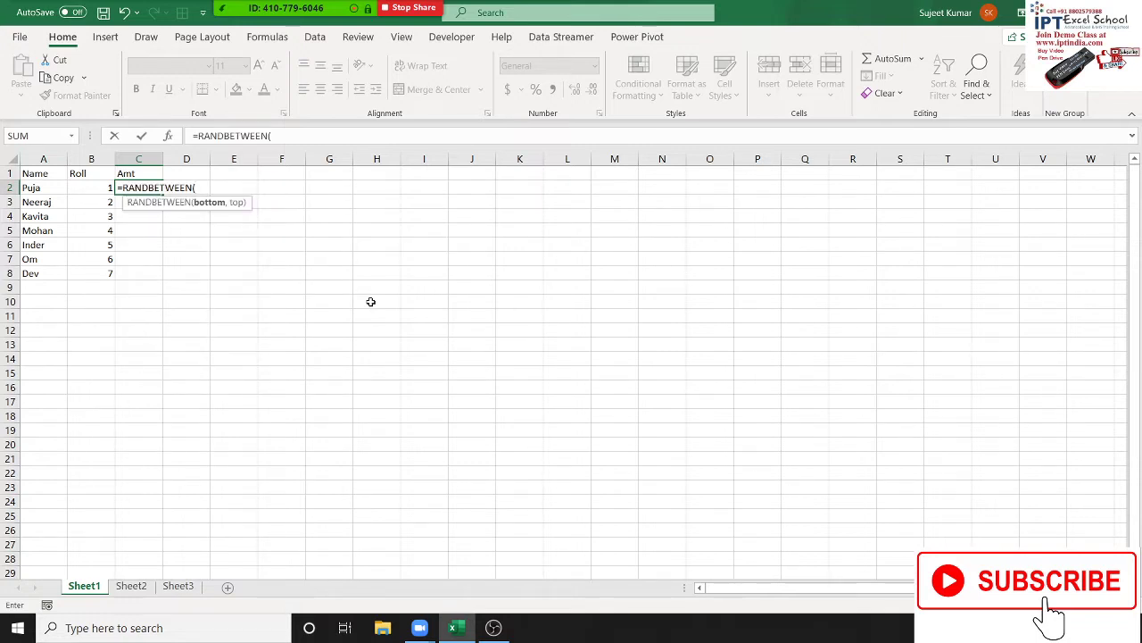
pyautogui.write('10,90')
pyautogui.write(')')
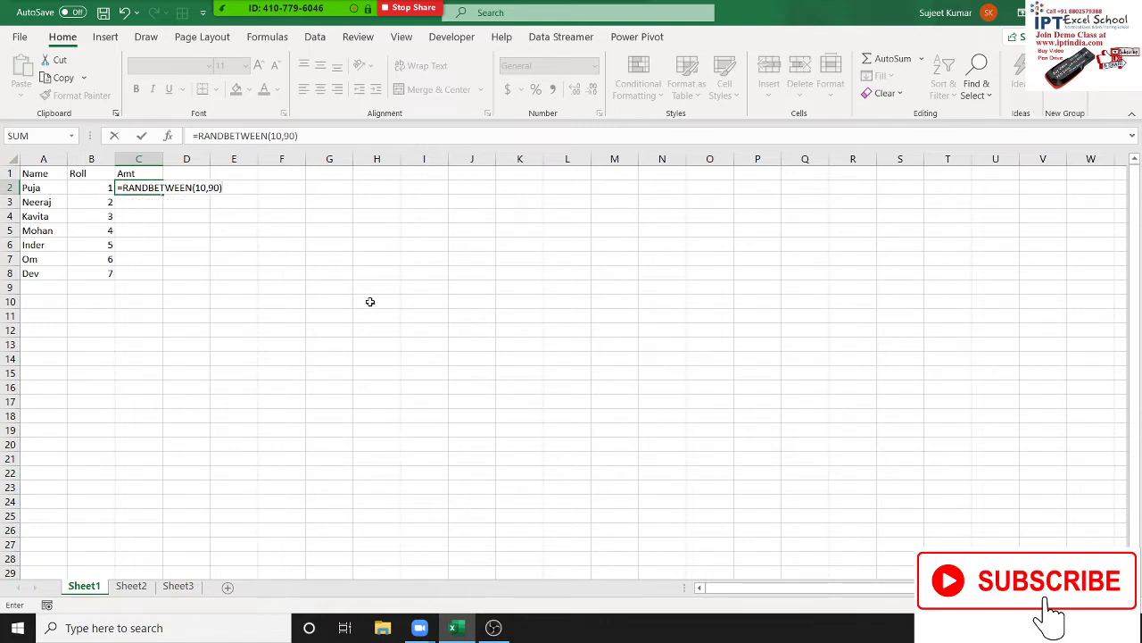
pyautogui.press('Return')
pyautogui.press('Up')
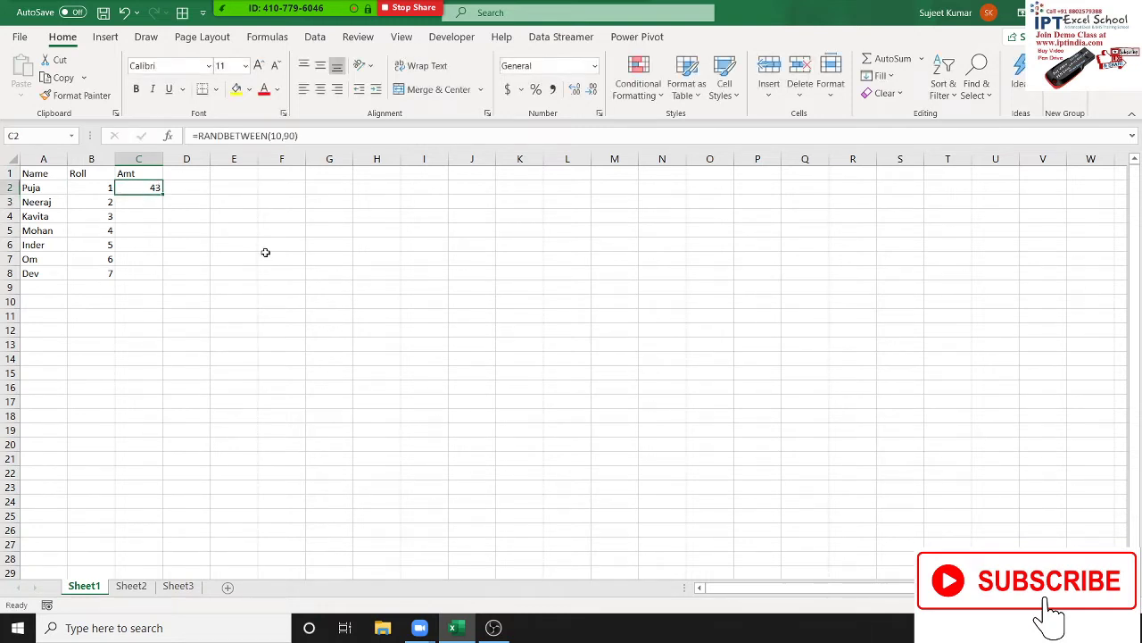
pyautogui.doubleClick(163, 193)
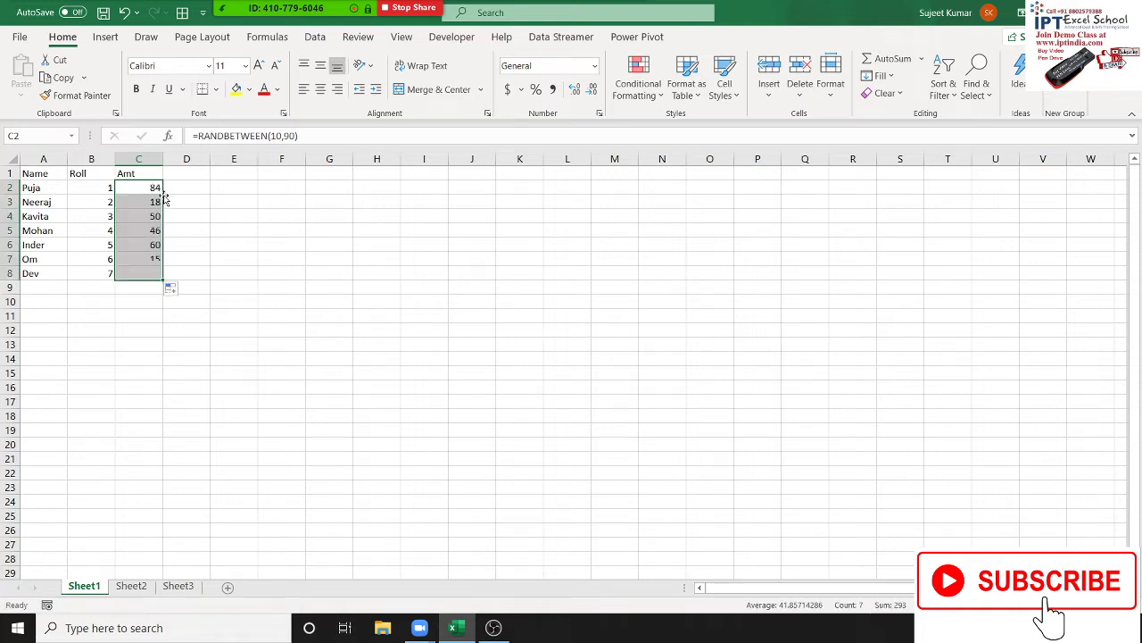
# Force the amounts to recalculate by entering and clearing 1 in E5, then select A1:C8
pyautogui.doubleClick(243, 203)
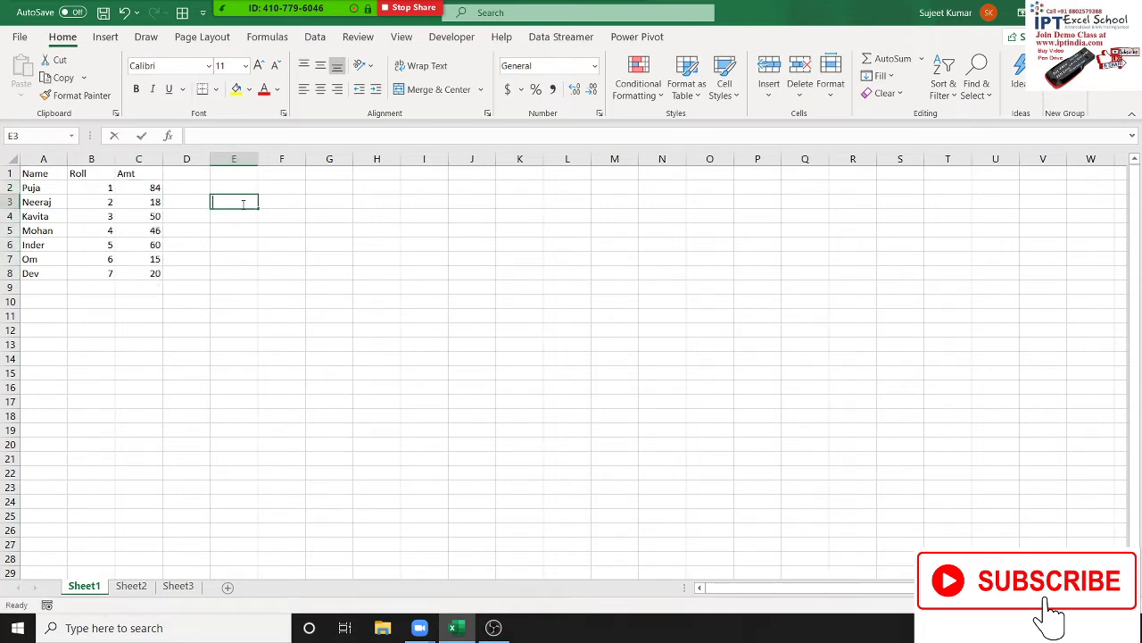
pyautogui.click(245, 232)
pyautogui.write('1')
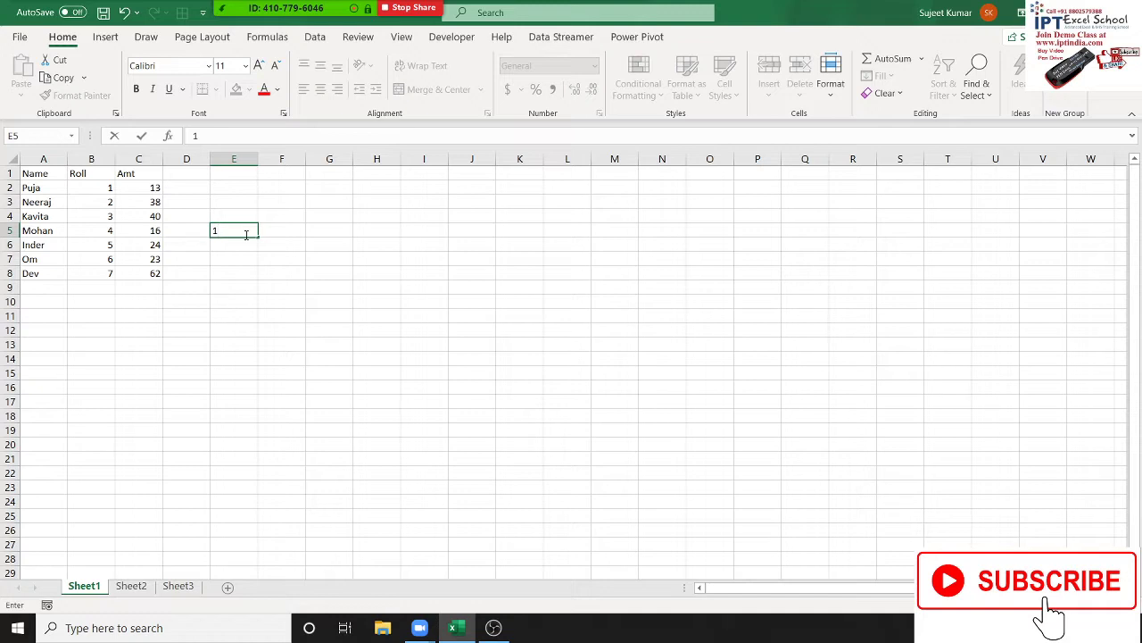
pyautogui.press('Return')
pyautogui.click(246, 235)
pyautogui.press('Delete')
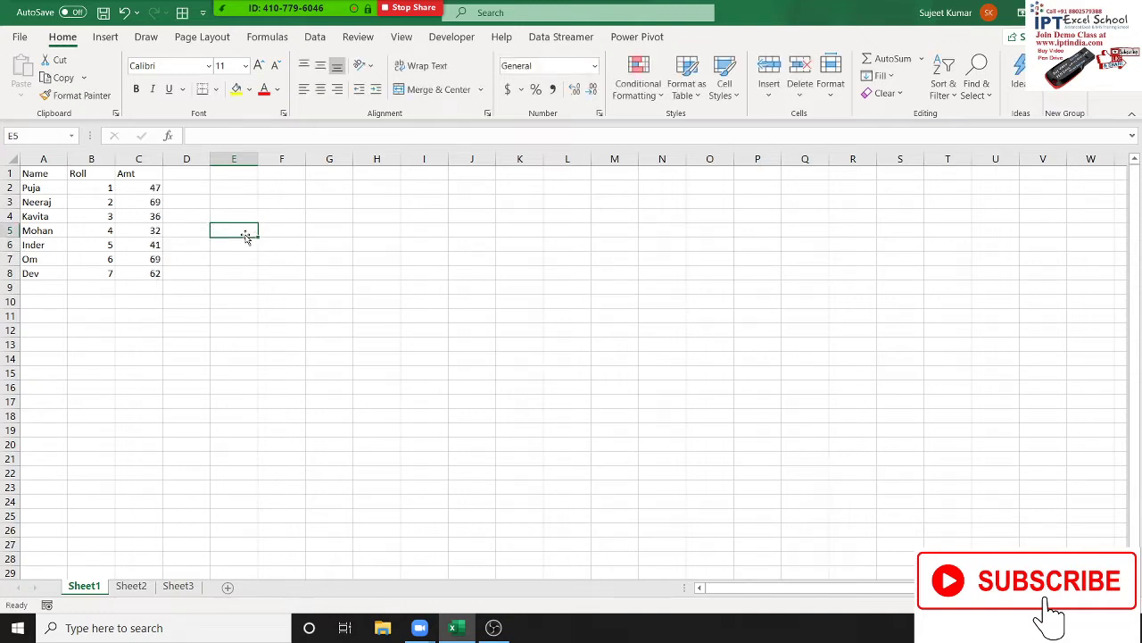
pyautogui.click(129, 228)
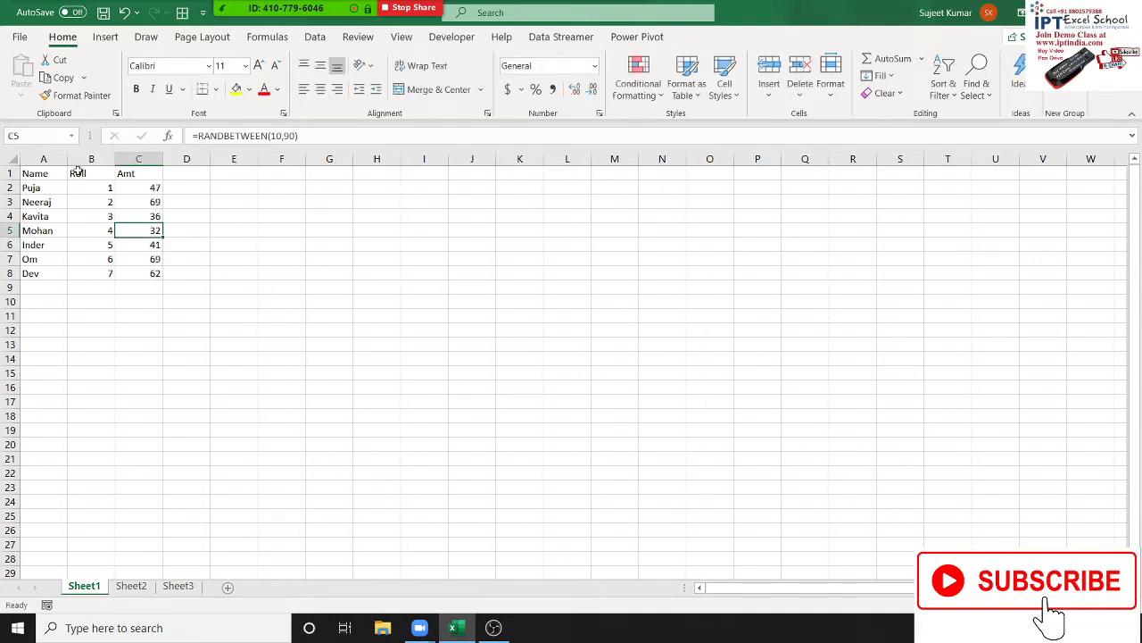
pyautogui.moveTo(57, 169); pyautogui.dragTo(148, 273)
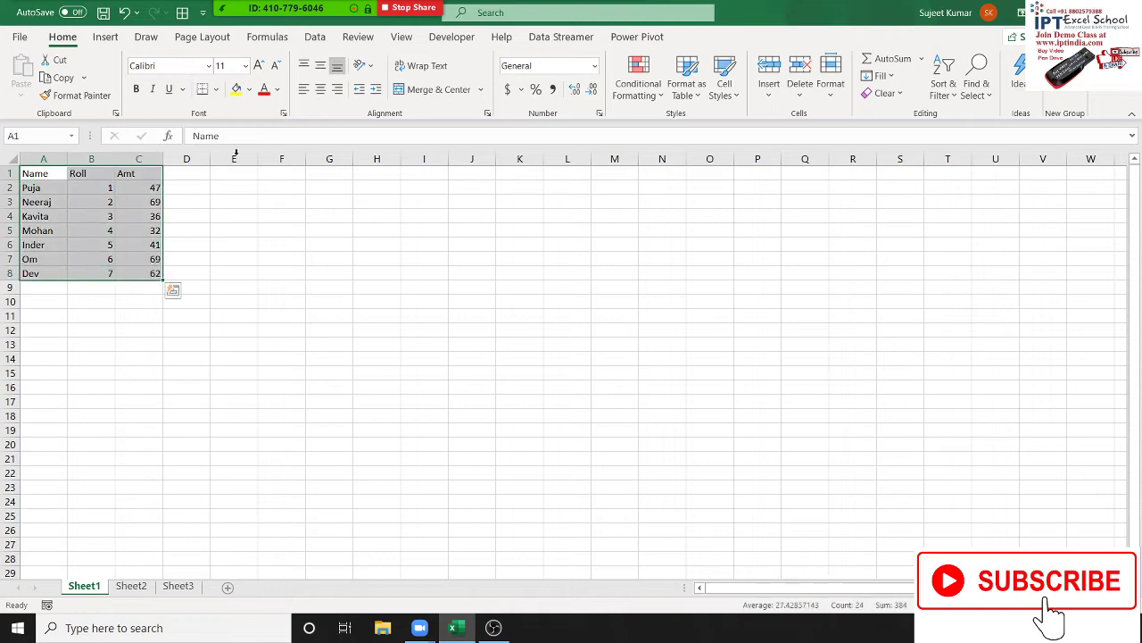
# Apply All Borders to the table and review the 10 and 90 arguments in C2's formula
pyautogui.click(215, 89)
pyautogui.click(210, 239)
pyautogui.click(136, 196)
pyautogui.doubleClick(130, 194)
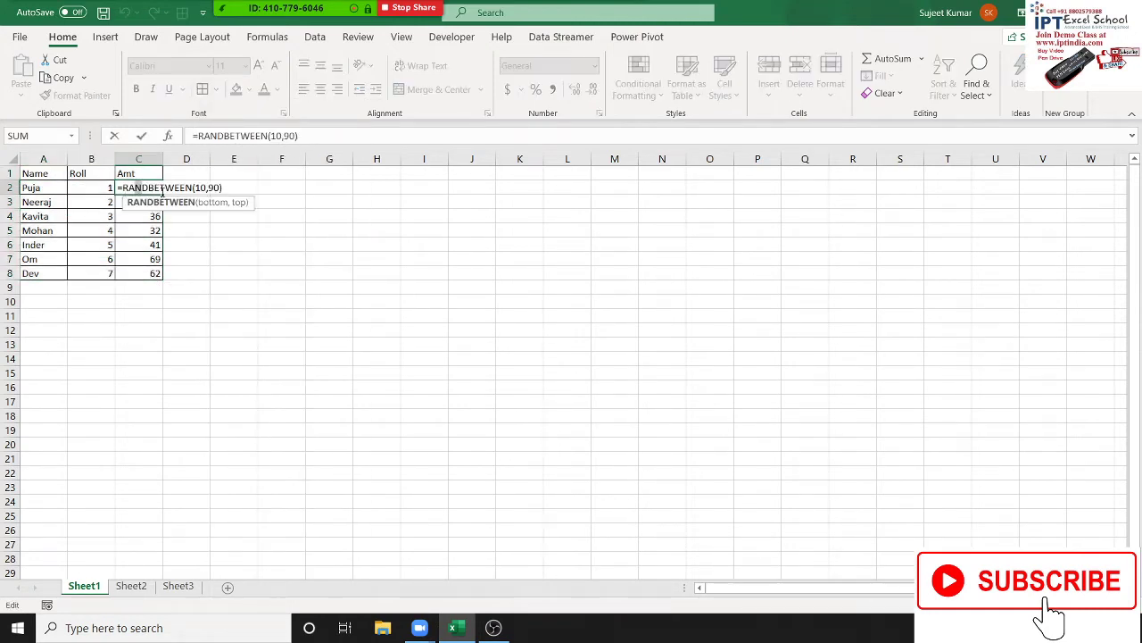
pyautogui.click(202, 189)
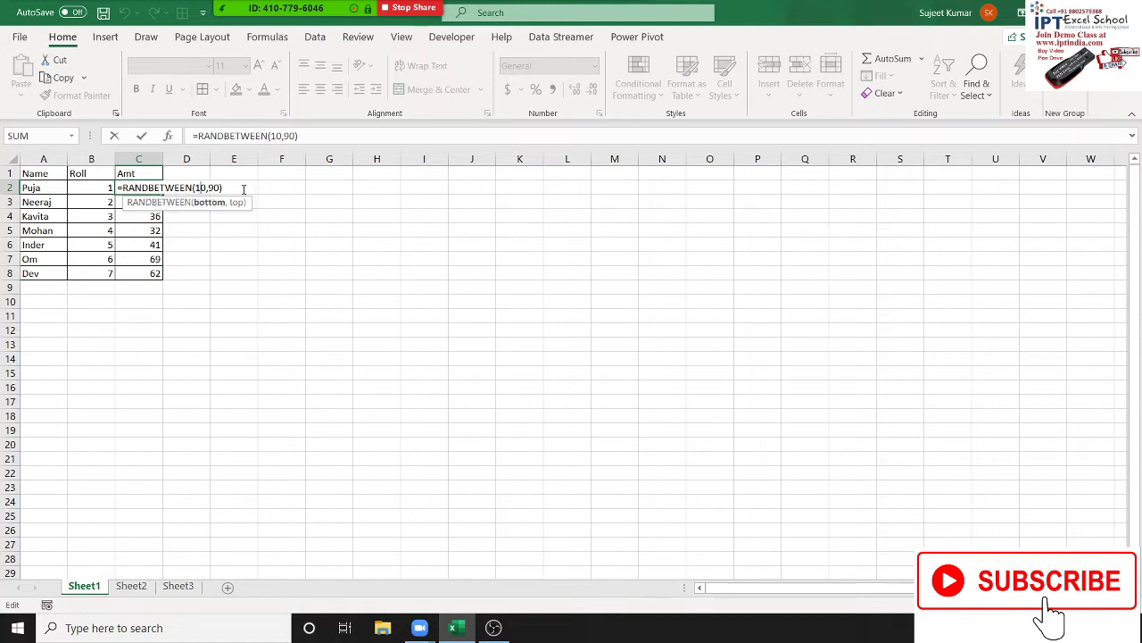
pyautogui.click(211, 188)
pyautogui.press('Return')
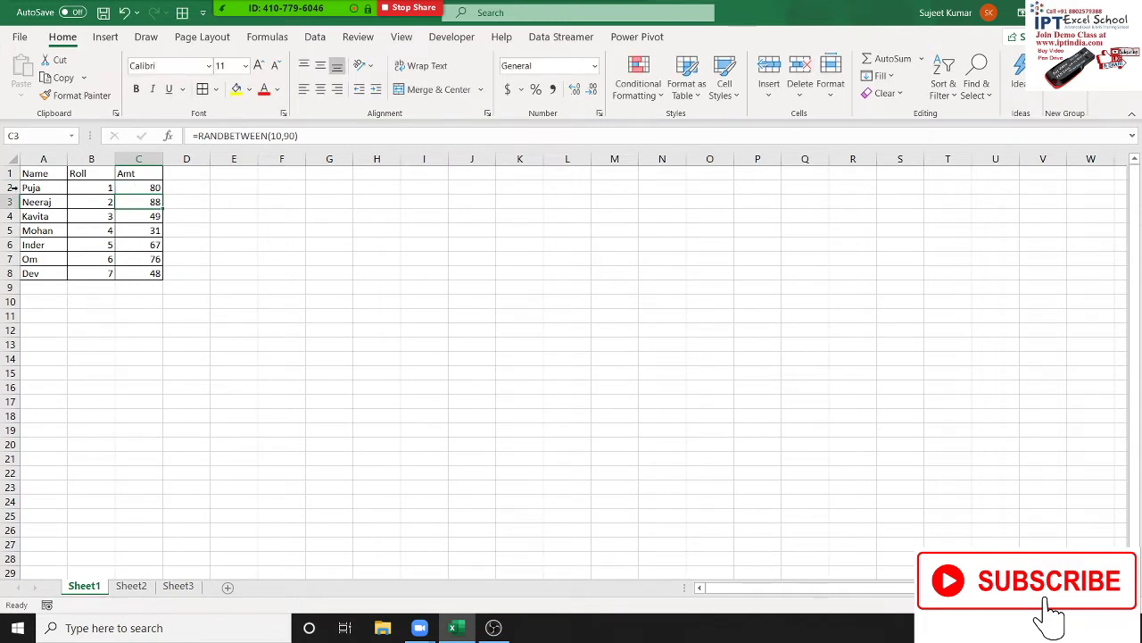
# Give A1:C8 all borders and a gold fill, then switch to the empty Sheet3
pyautogui.moveTo(32, 173); pyautogui.dragTo(130, 272)
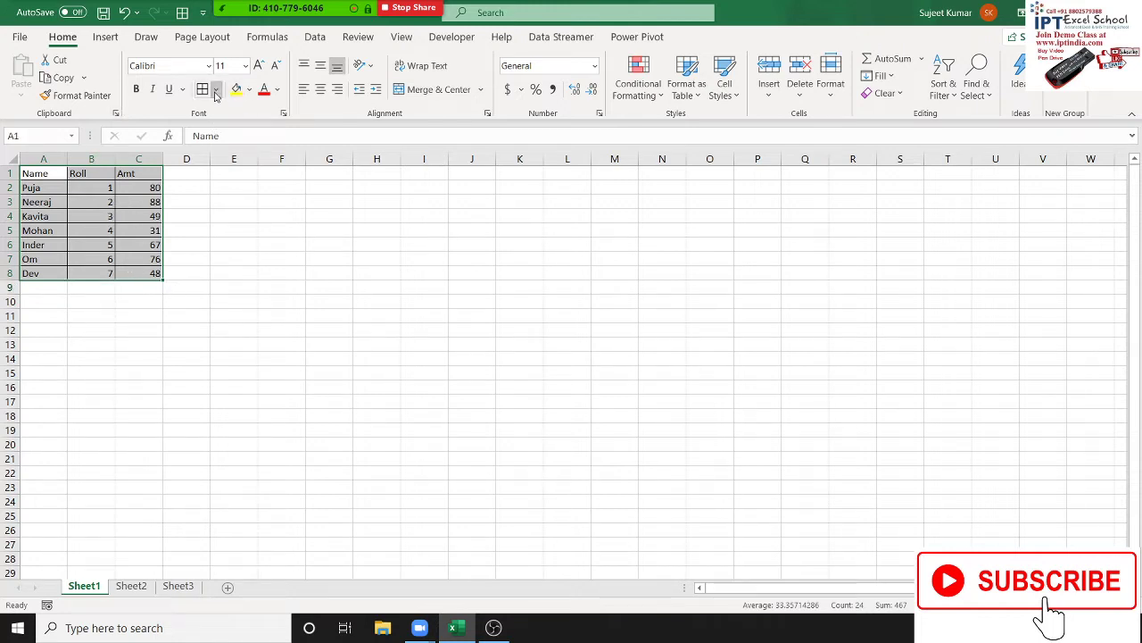
pyautogui.click(215, 89)
pyautogui.click(216, 243)
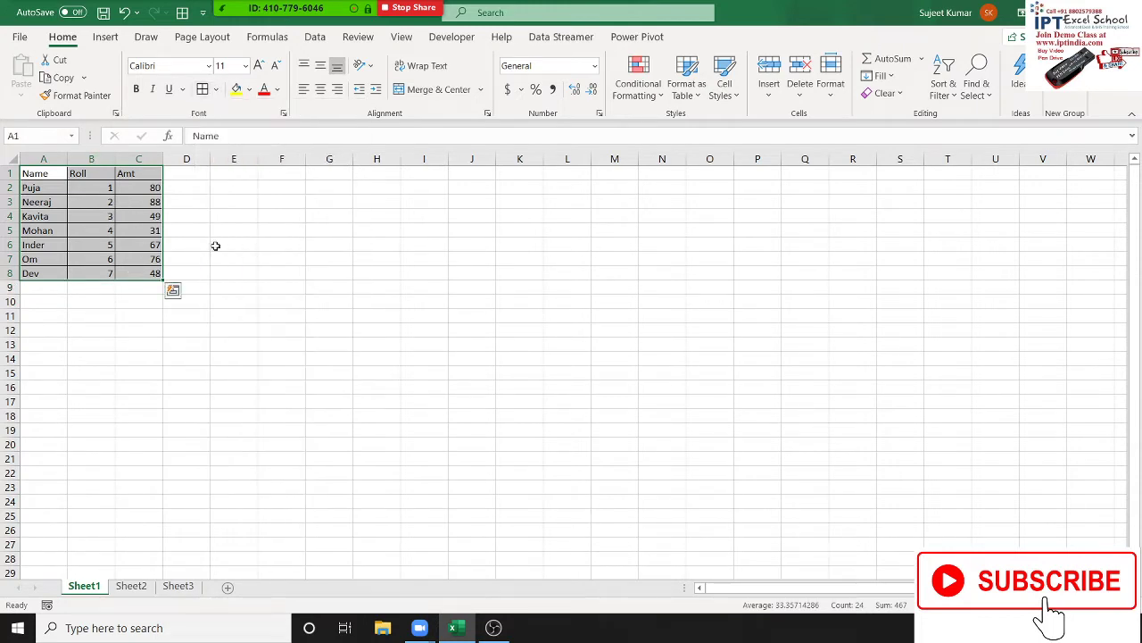
pyautogui.click(249, 89)
pyautogui.click(259, 229)
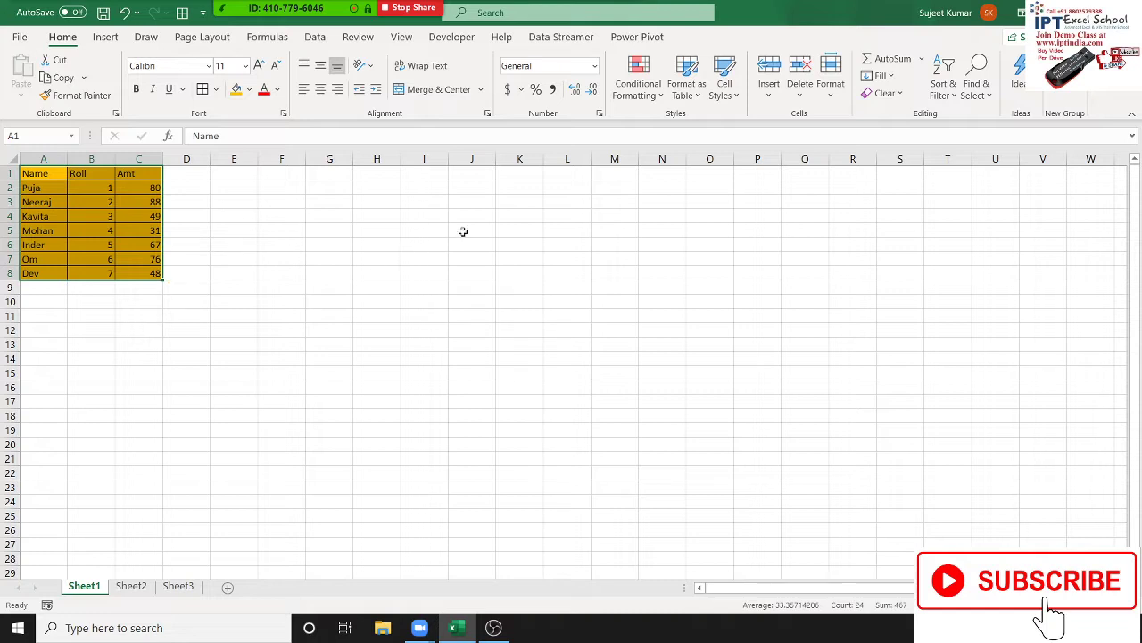
pyautogui.click(517, 187)
pyautogui.click(130, 585)
pyautogui.click(177, 586)
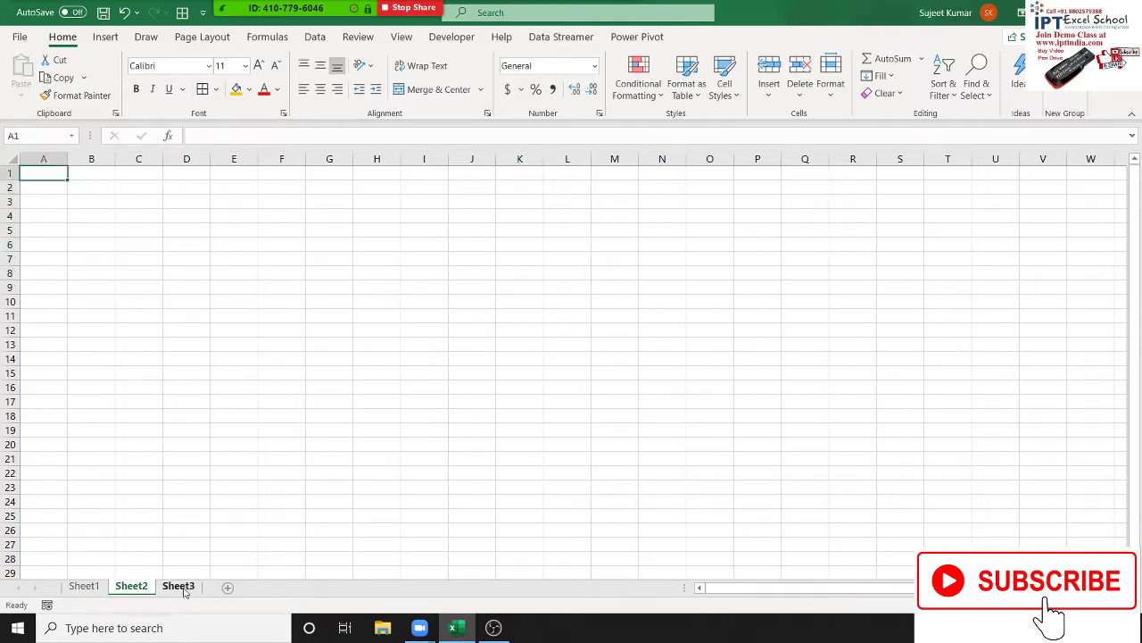
# Copy the Sheet1 table A1:C8 and paste it at J1
pyautogui.click(85, 587)
pyautogui.click(135, 487)
pyautogui.moveTo(25, 173); pyautogui.dragTo(146, 273)
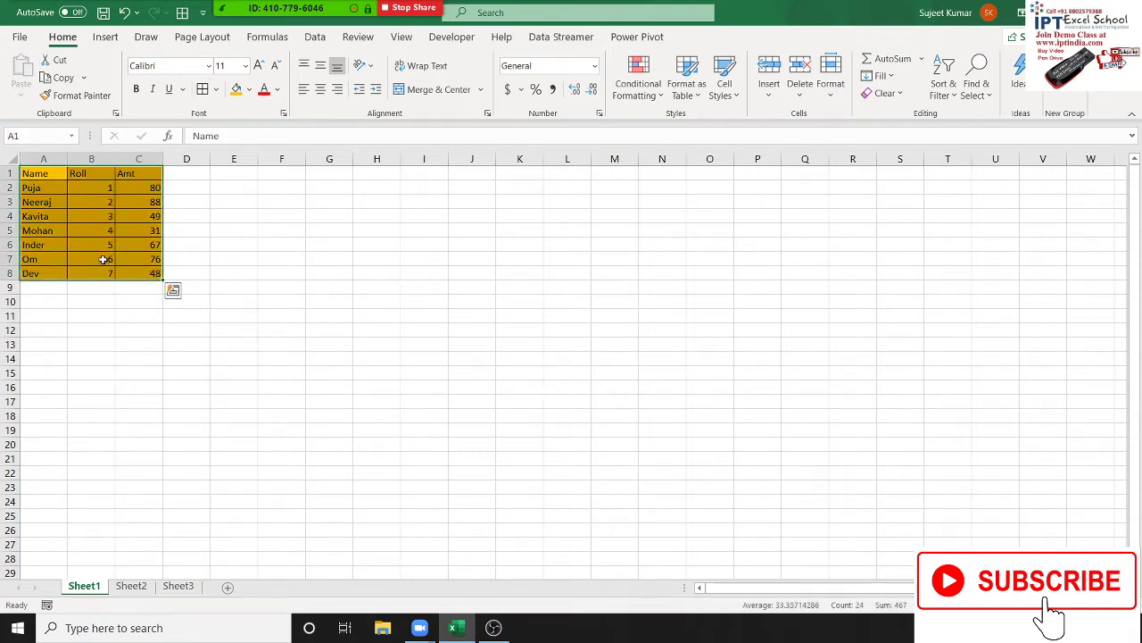
pyautogui.click(76, 79)
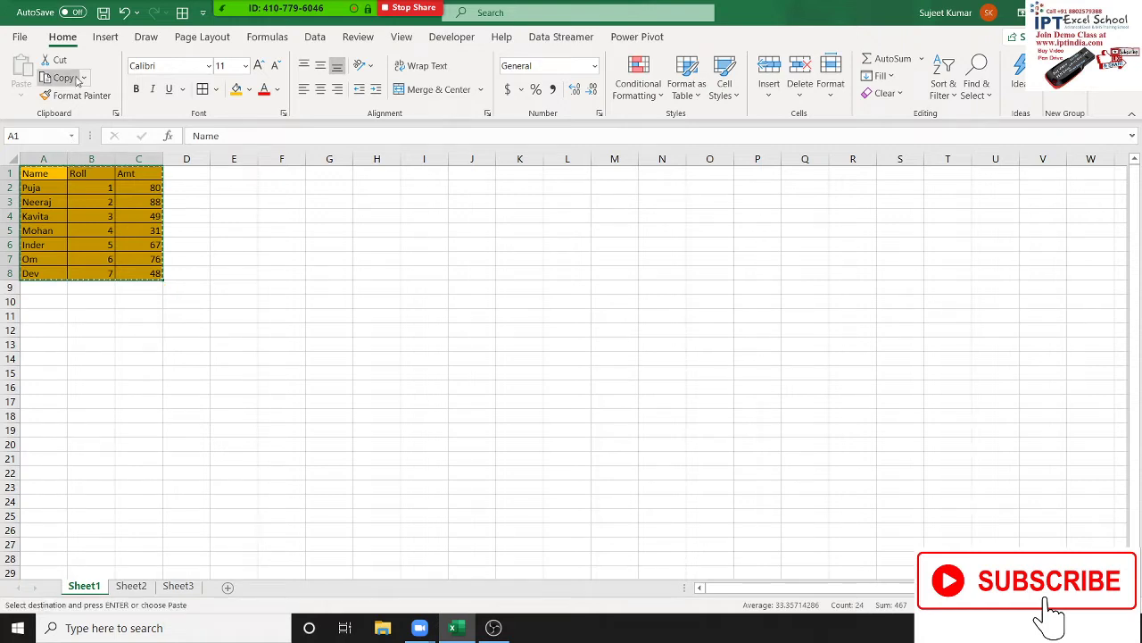
pyautogui.click(475, 180)
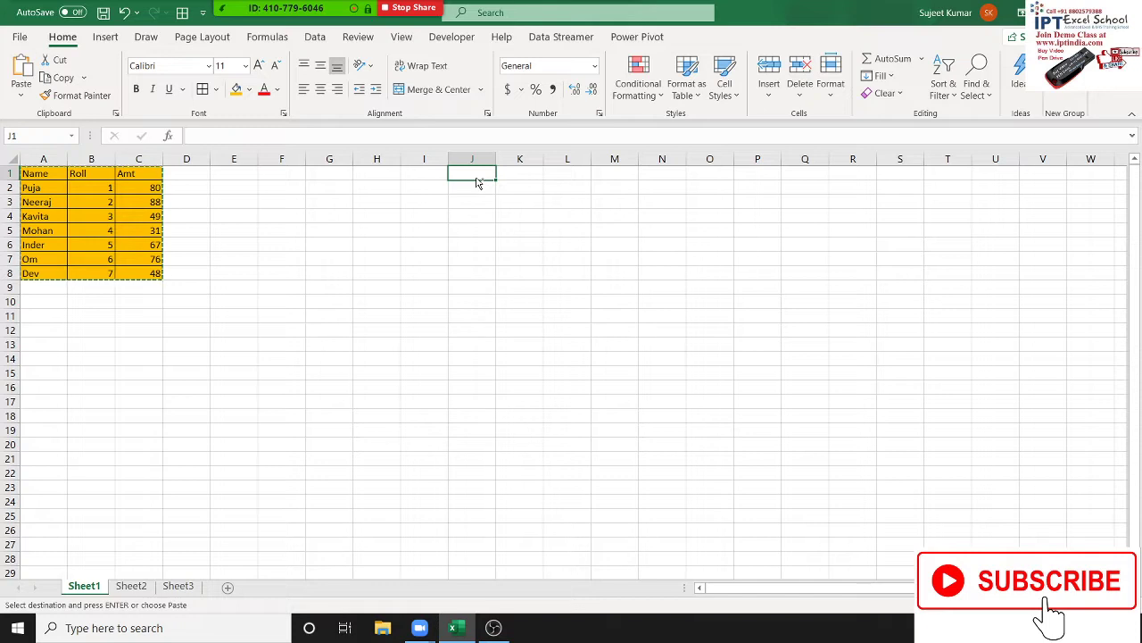
pyautogui.hotkey('ctrl', 'v')
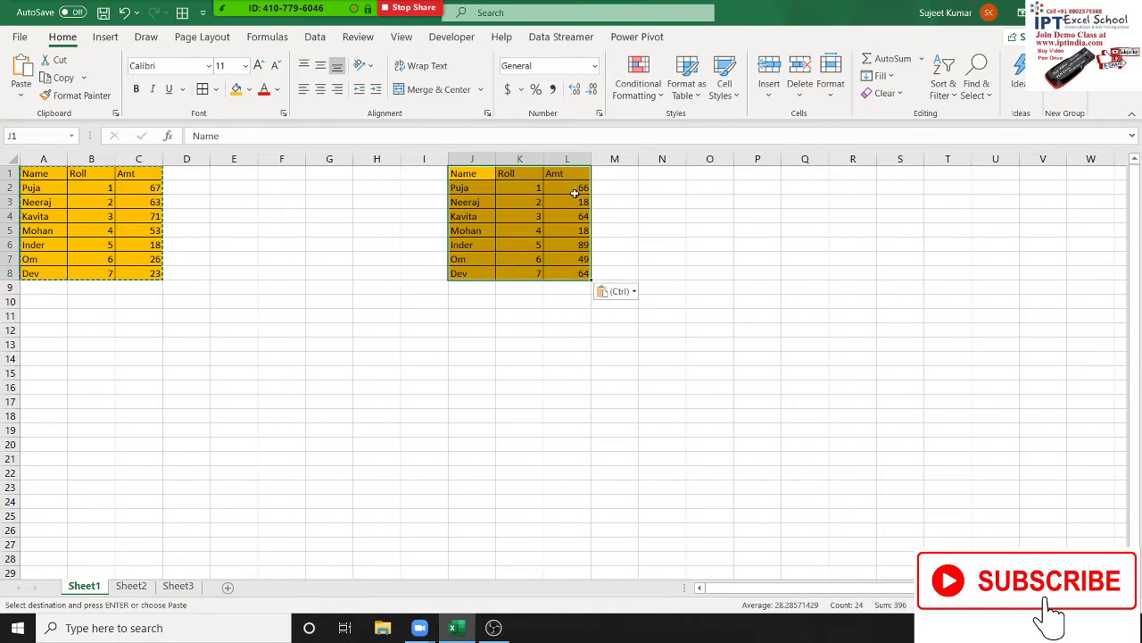
# Paste the table into Sheet2, Sheet3 and again at J1 on Sheet1
pyautogui.click(143, 586)
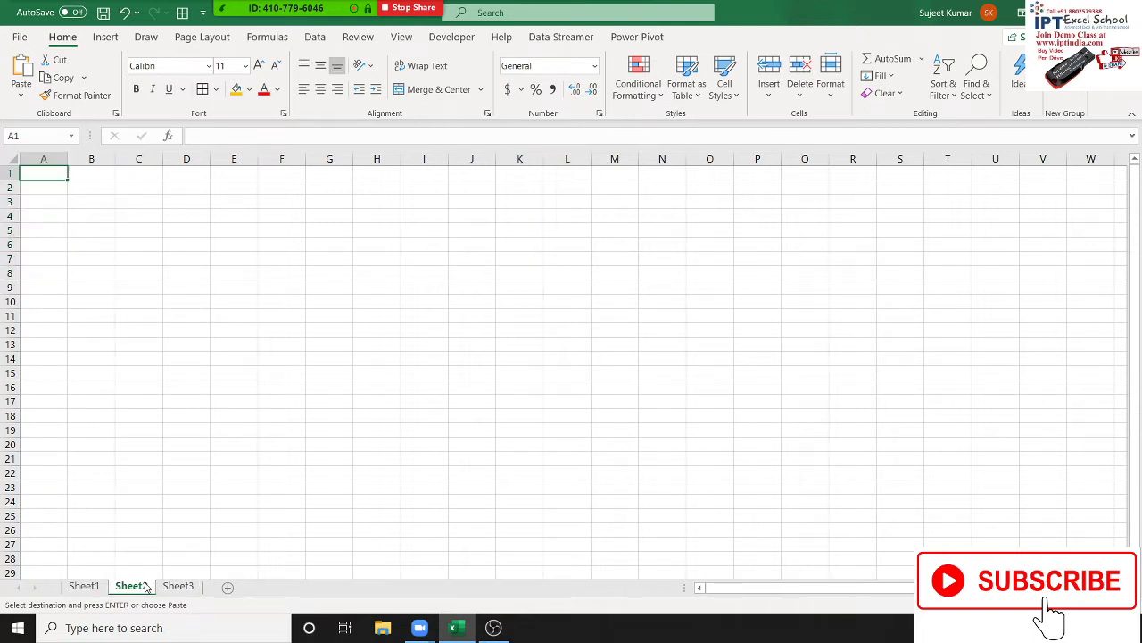
pyautogui.hotkey('ctrl', 'v')
pyautogui.click(193, 589)
pyautogui.hotkey('ctrl', 'v')
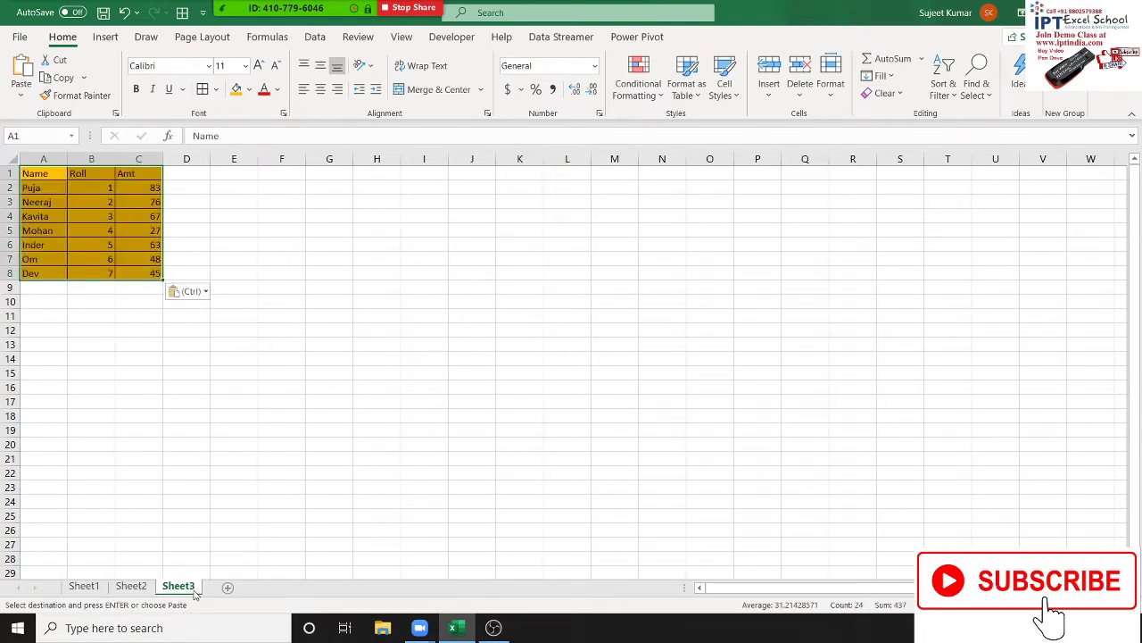
pyautogui.click(131, 587)
pyautogui.click(84, 587)
pyautogui.hotkey('ctrl', 'v')
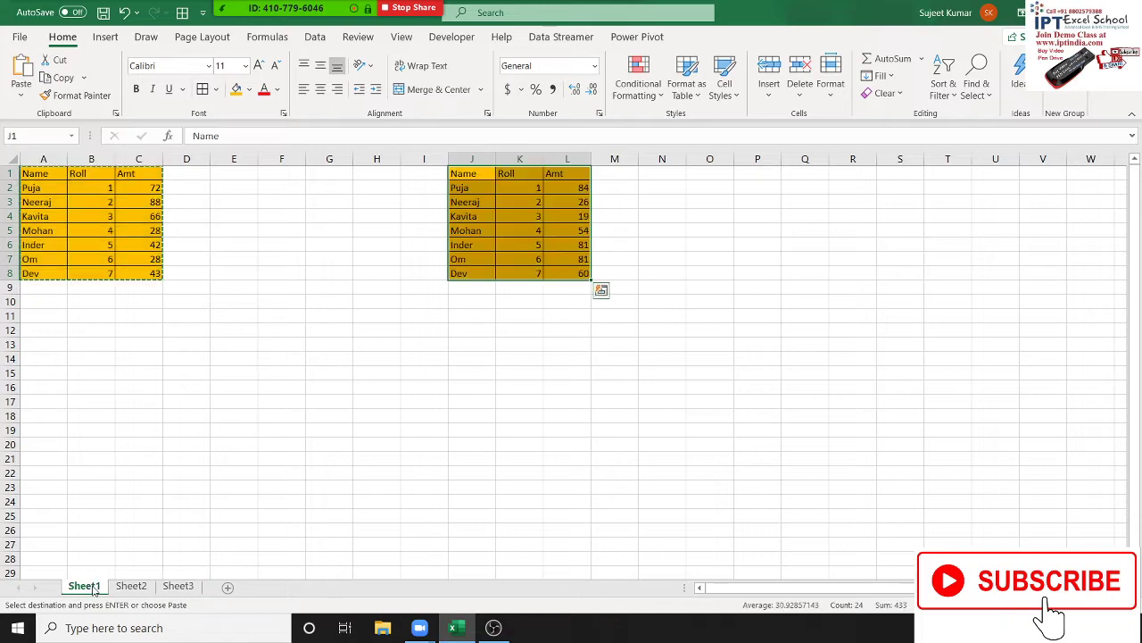
# Clear the trial copy from columns J:L and copy A1:C8 again
pyautogui.press('Escape')
pyautogui.moveTo(472, 158); pyautogui.dragTo(553, 151)
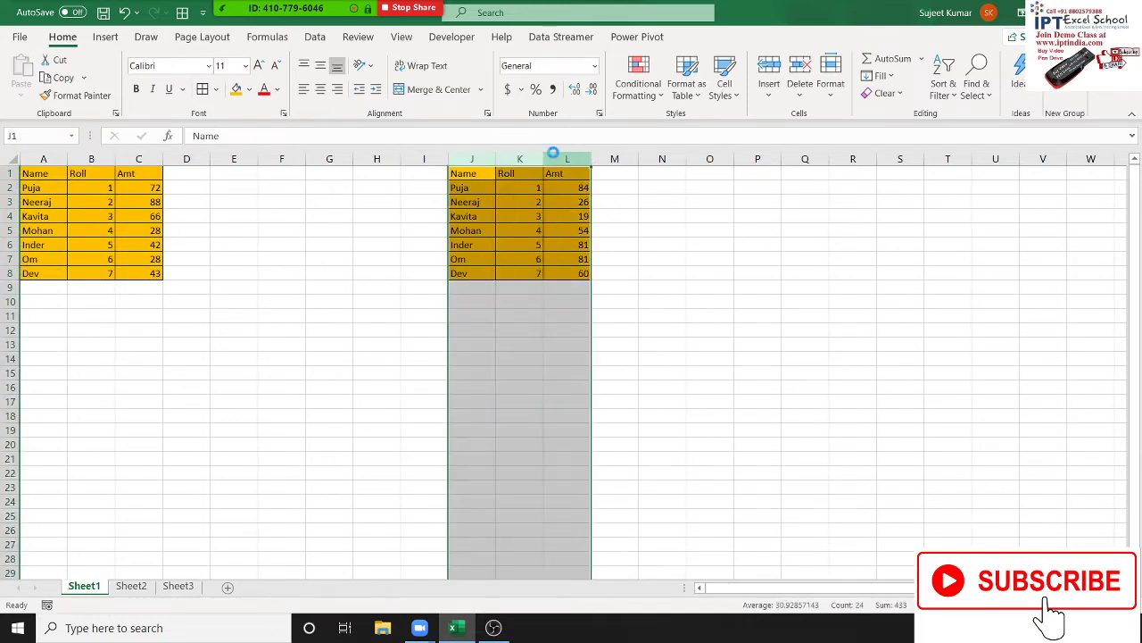
pyautogui.press('Delete')
pyautogui.click(187, 316)
pyautogui.moveTo(34, 176); pyautogui.dragTo(127, 274)
pyautogui.hotkey('ctrl', 'c')
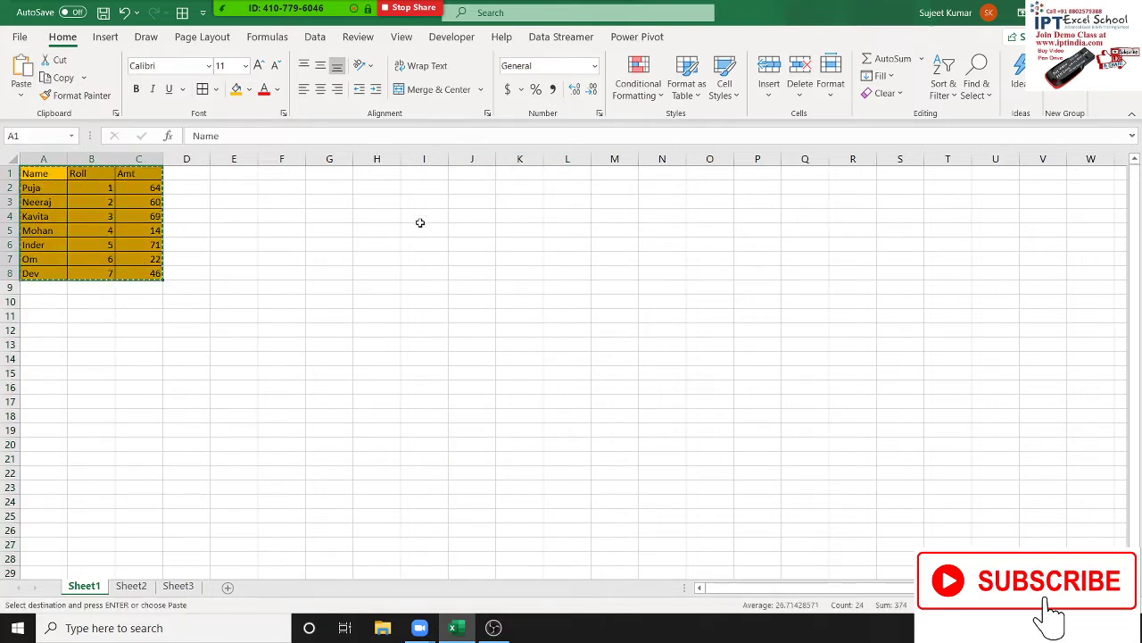
# Paste Special only the formulas of the copied table at H1
pyautogui.click(398, 177)
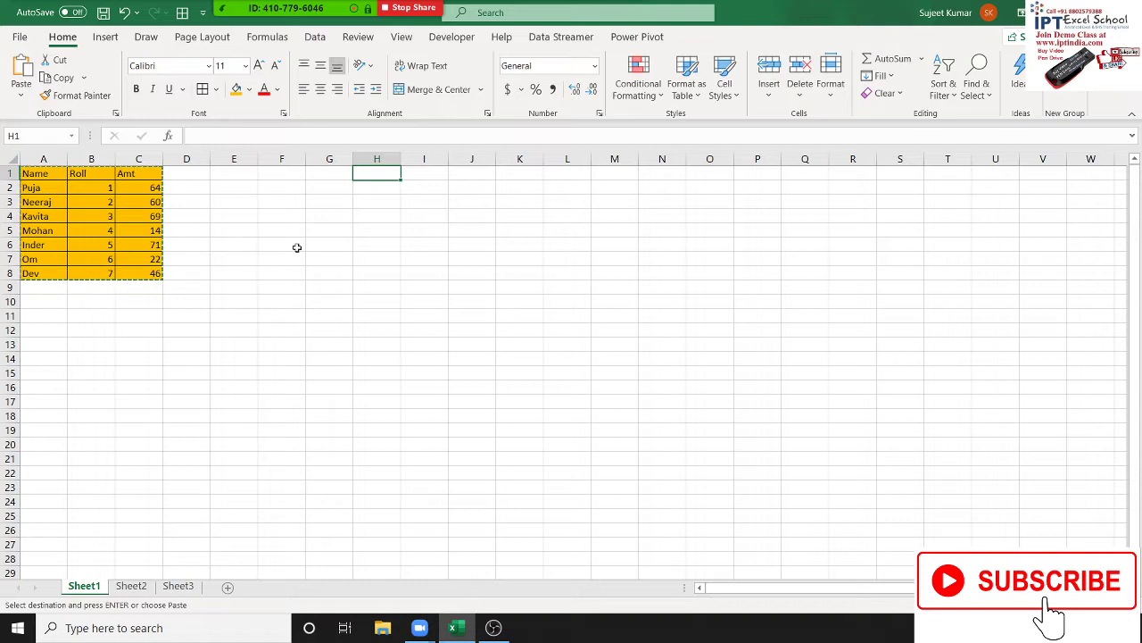
pyautogui.rightClick(375, 176)
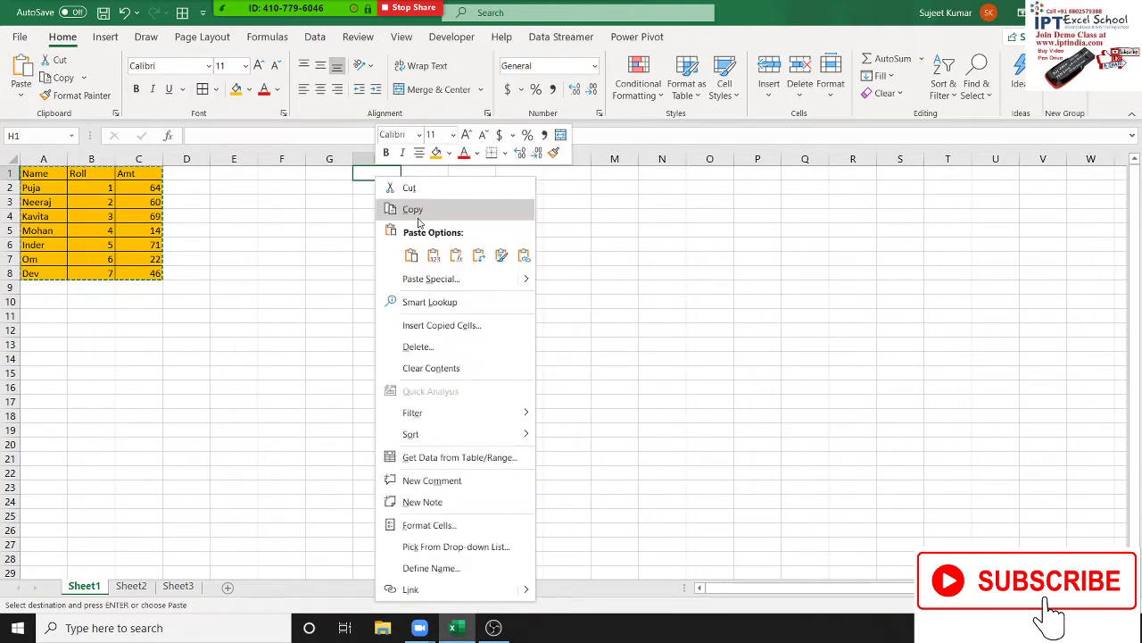
pyautogui.click(427, 272)
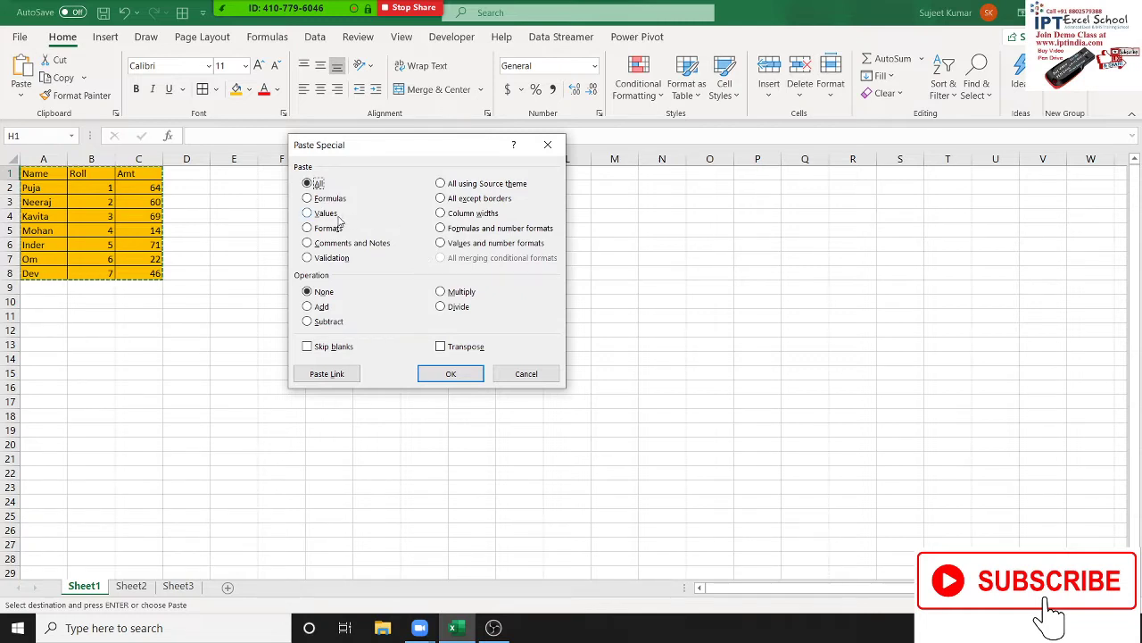
pyautogui.click(337, 199)
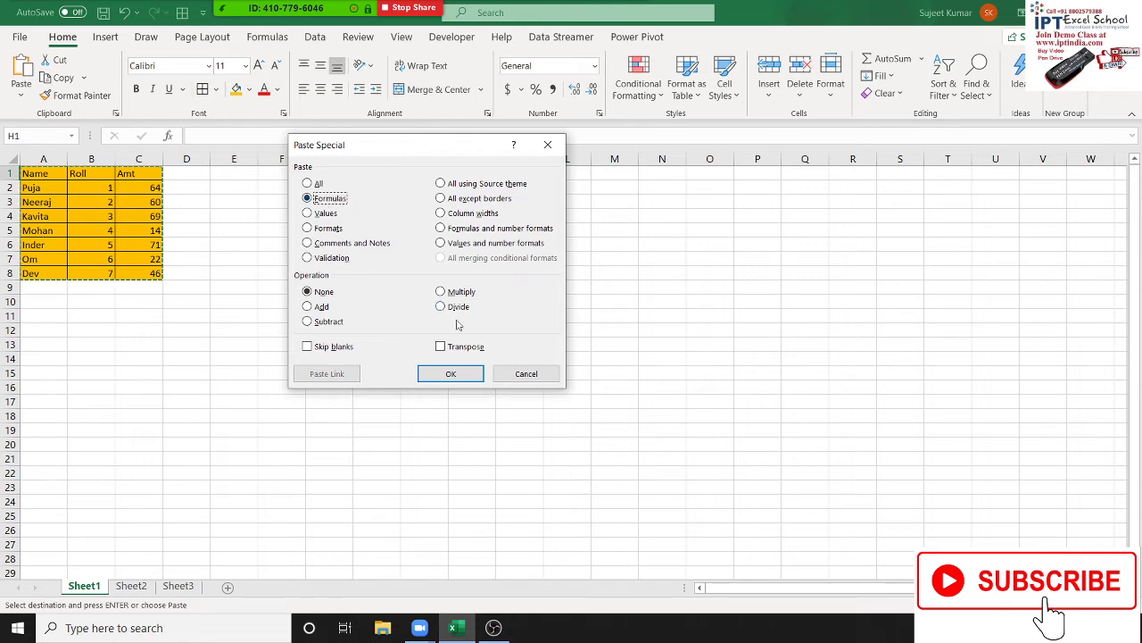
pyautogui.click(450, 373)
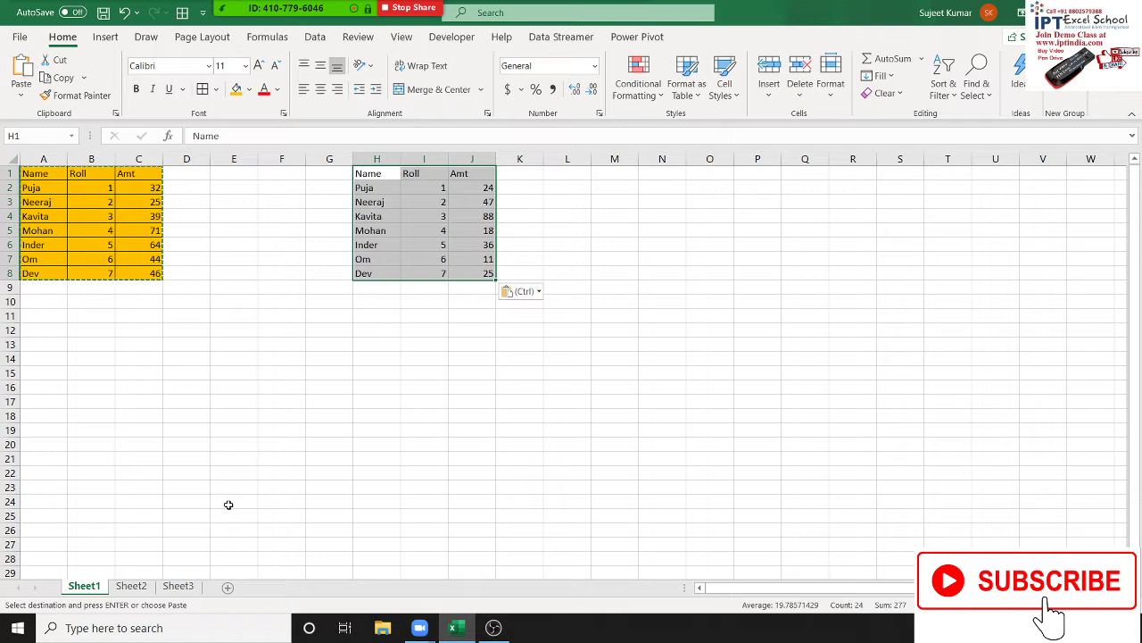
# Compare the pasted names and headings in H1:I3 with the originals in column A
pyautogui.click(378, 184)
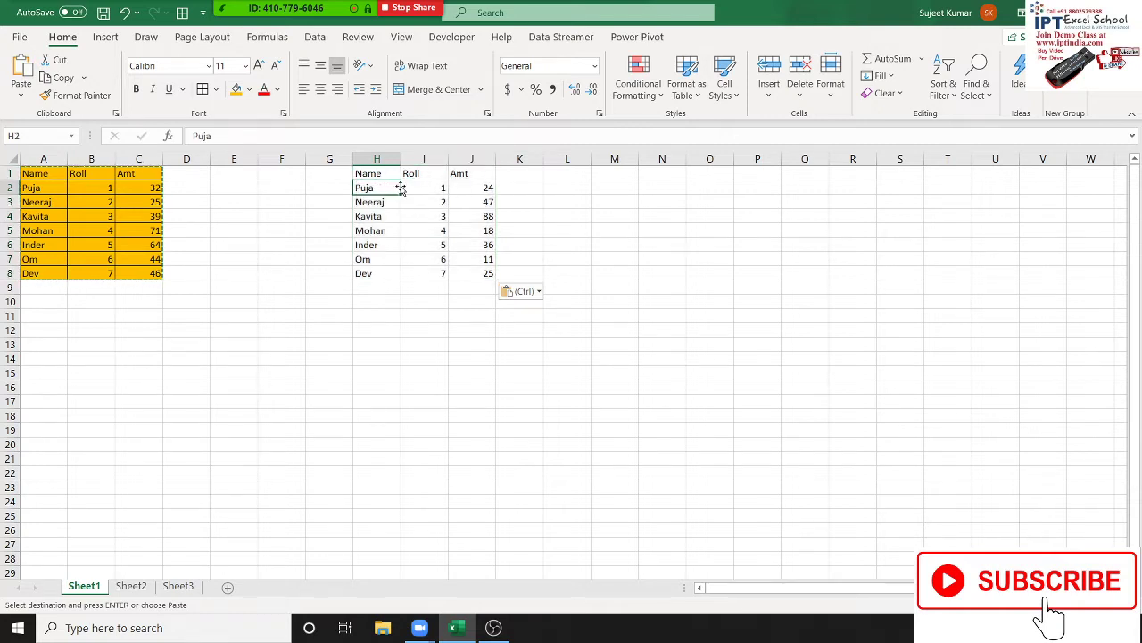
pyautogui.click(415, 175)
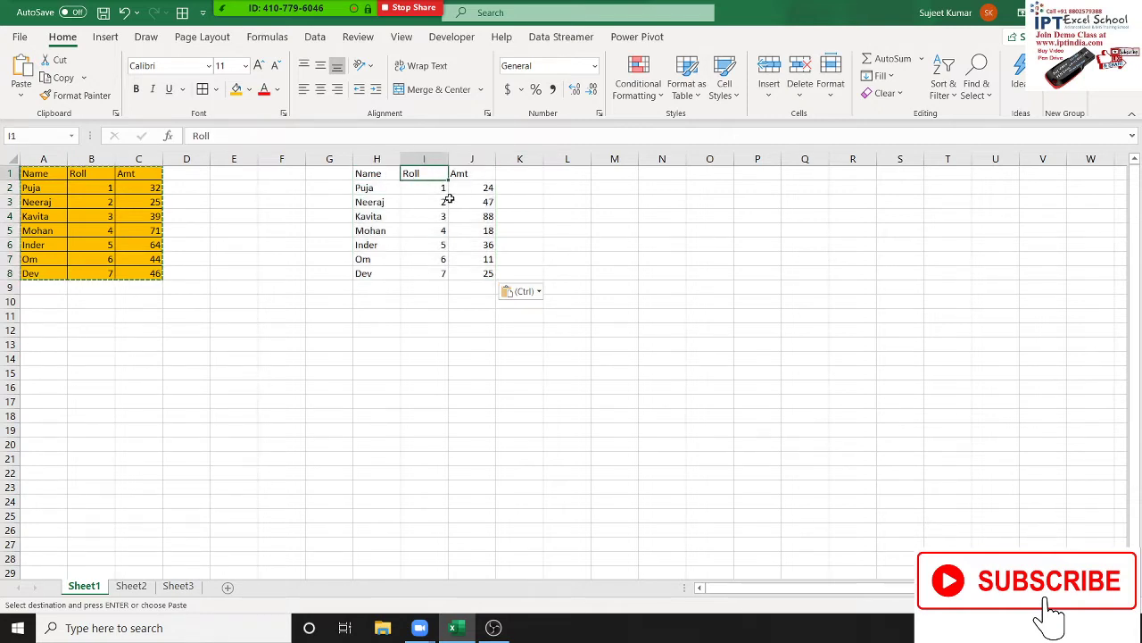
pyautogui.click(367, 195)
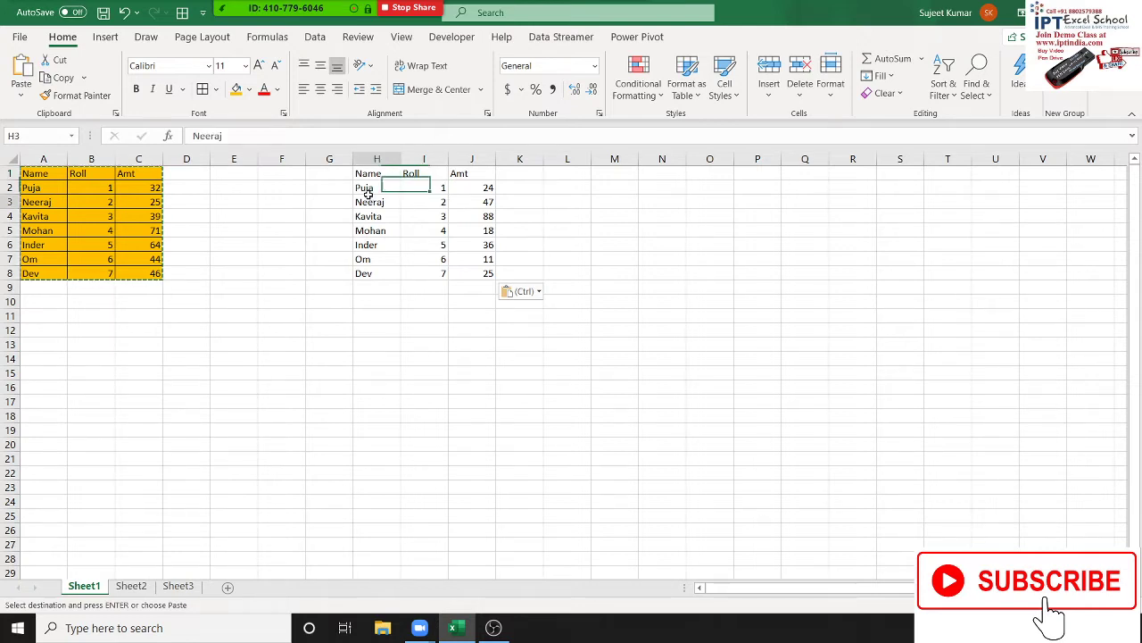
pyautogui.click(54, 175)
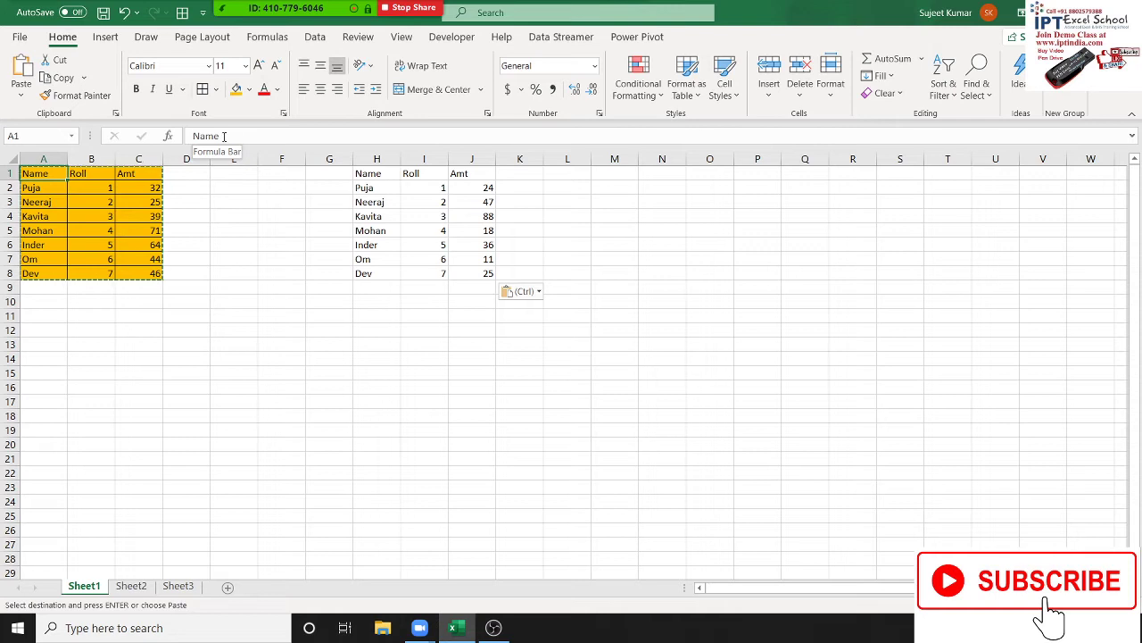
pyautogui.click(53, 203)
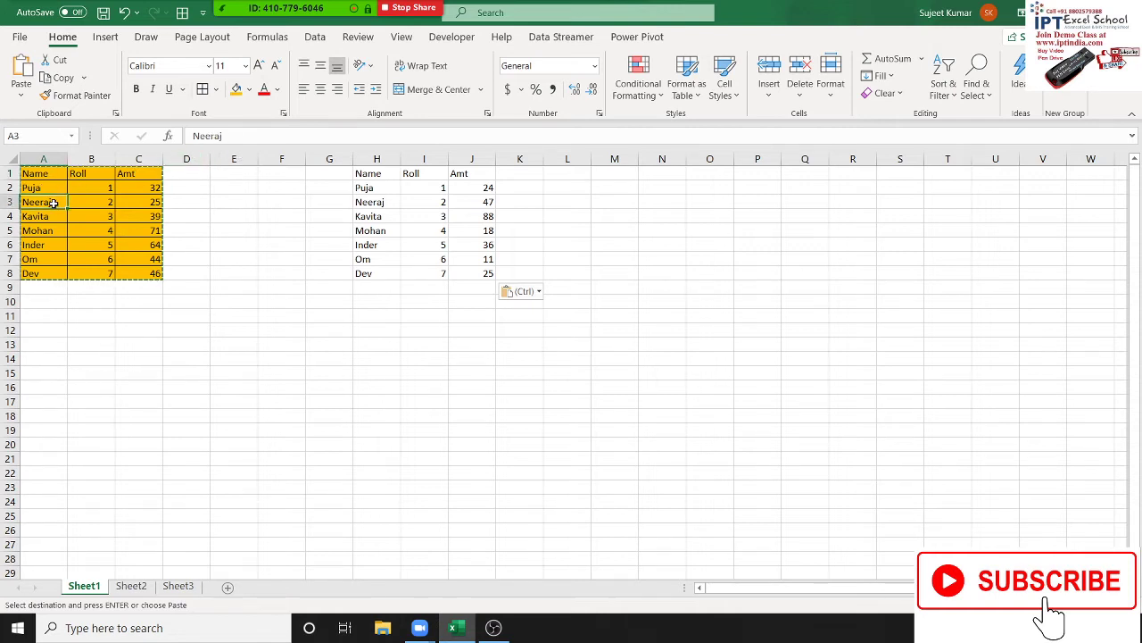
pyautogui.click(53, 216)
pyautogui.click(53, 230)
pyautogui.click(54, 246)
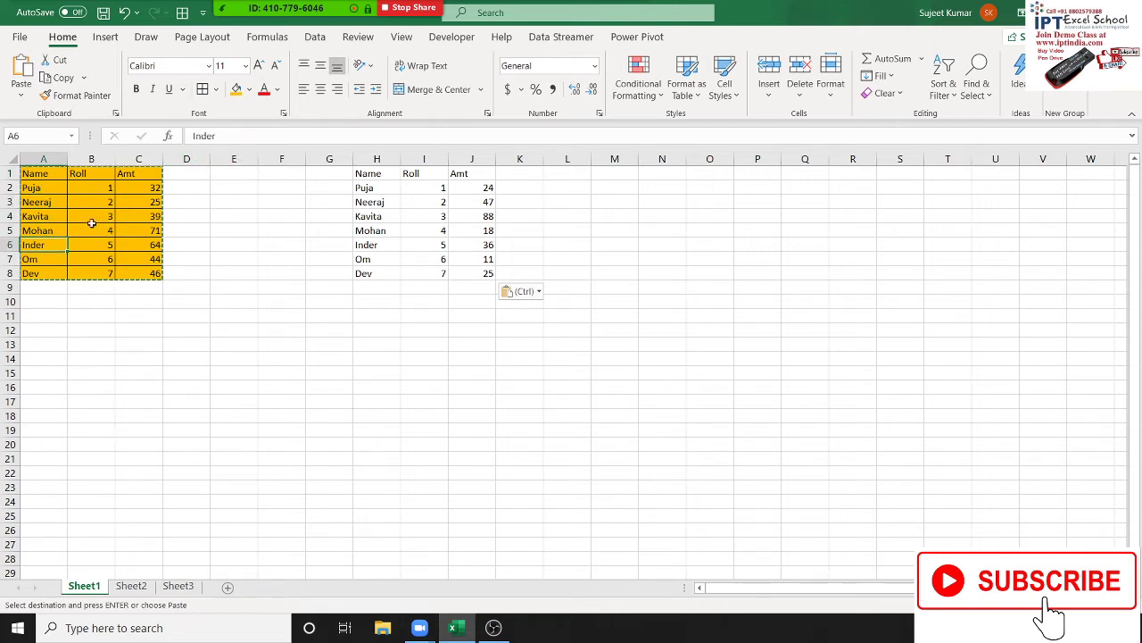
# Compare the Roll and RANDBETWEEN formulas in B5, C3 and J5, then return to H1
pyautogui.click(89, 232)
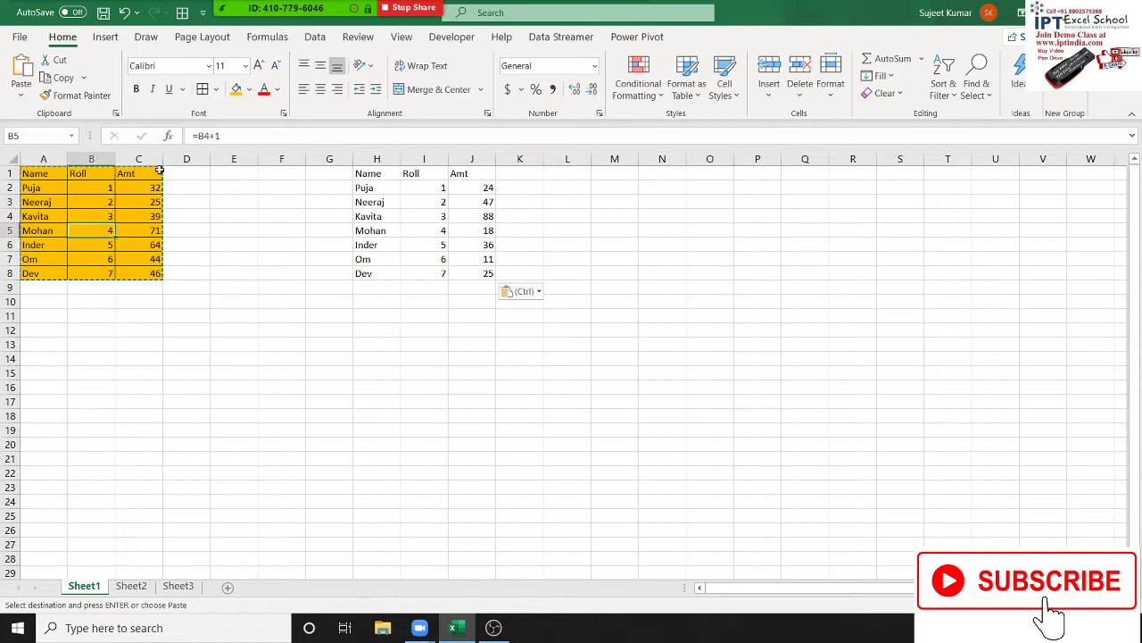
pyautogui.click(129, 207)
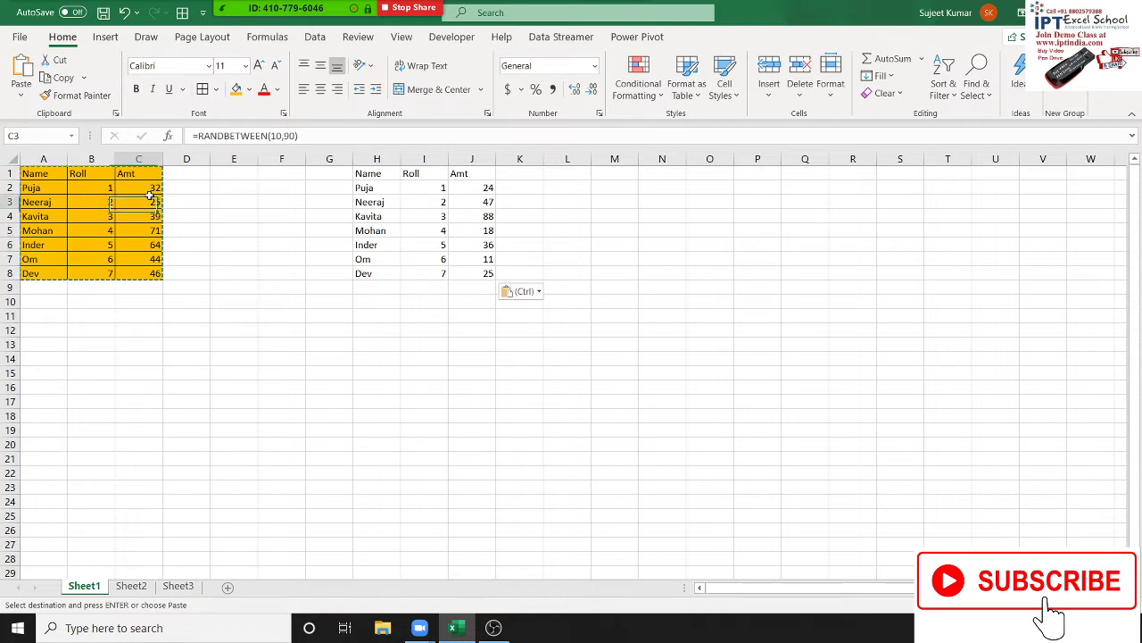
pyautogui.click(468, 189)
pyautogui.click(470, 230)
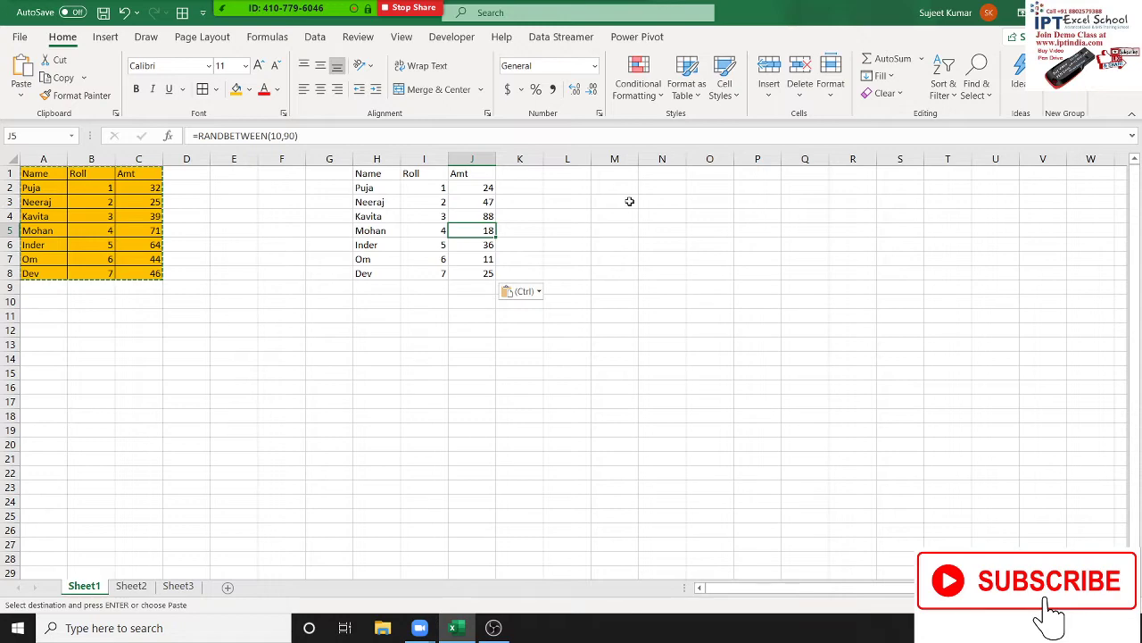
pyautogui.click(371, 176)
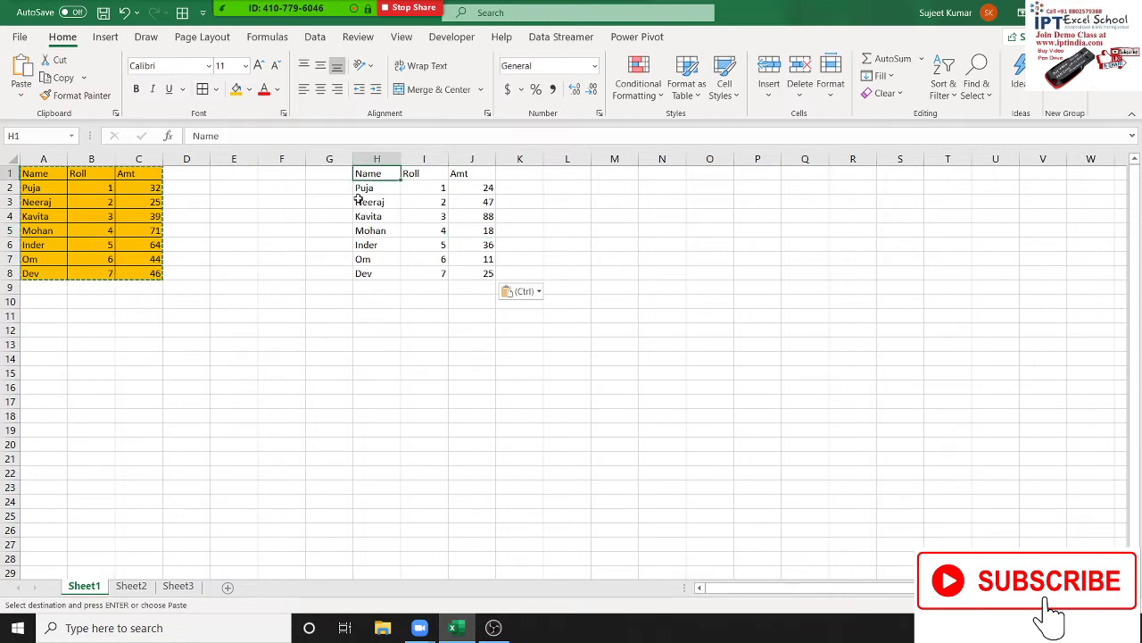
pyautogui.click(329, 228)
# Paste Special the table into H1:J8, then recheck C3's RANDBETWEEN formula and select H11
pyautogui.click(373, 177)
pyautogui.rightClick(373, 177)
pyautogui.click(456, 264)
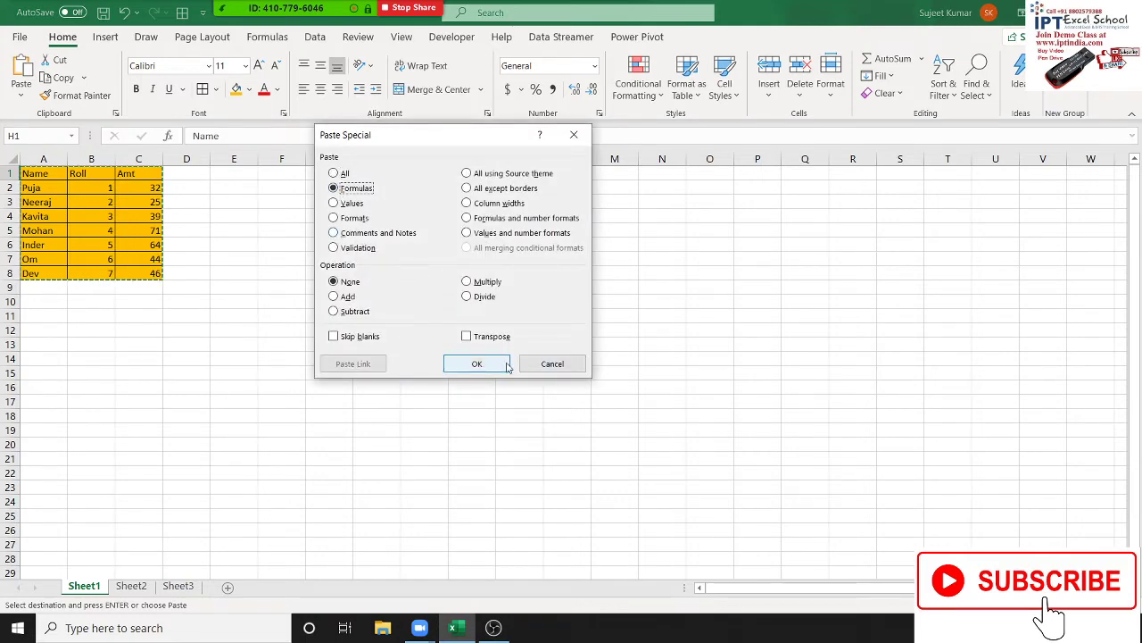
pyautogui.click(500, 363)
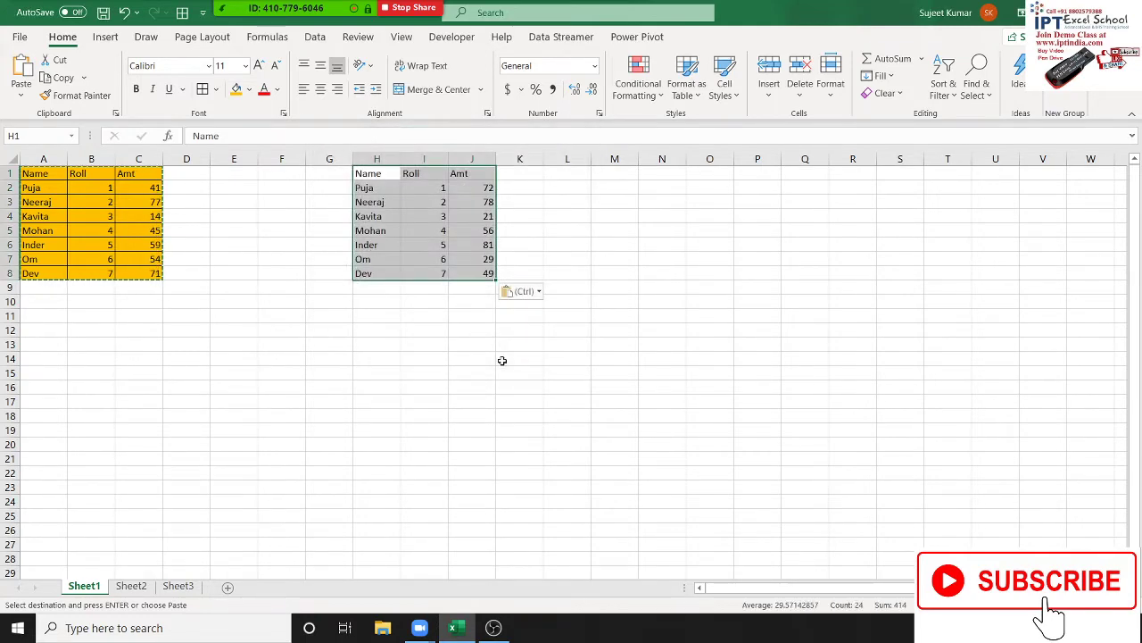
pyautogui.click(429, 331)
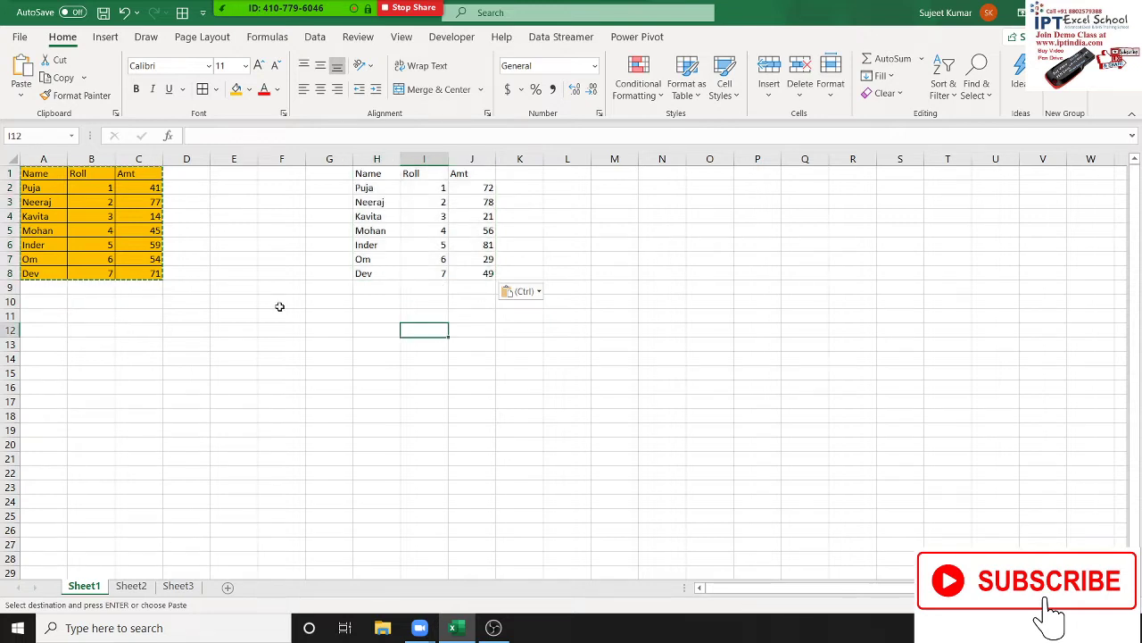
pyautogui.click(134, 202)
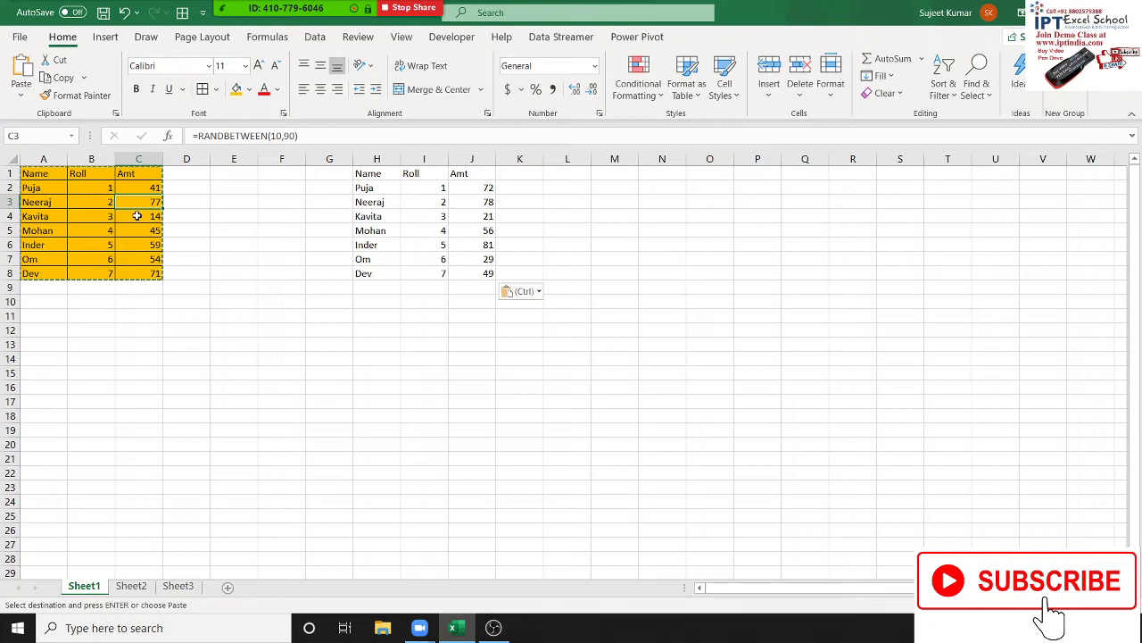
pyautogui.click(389, 322)
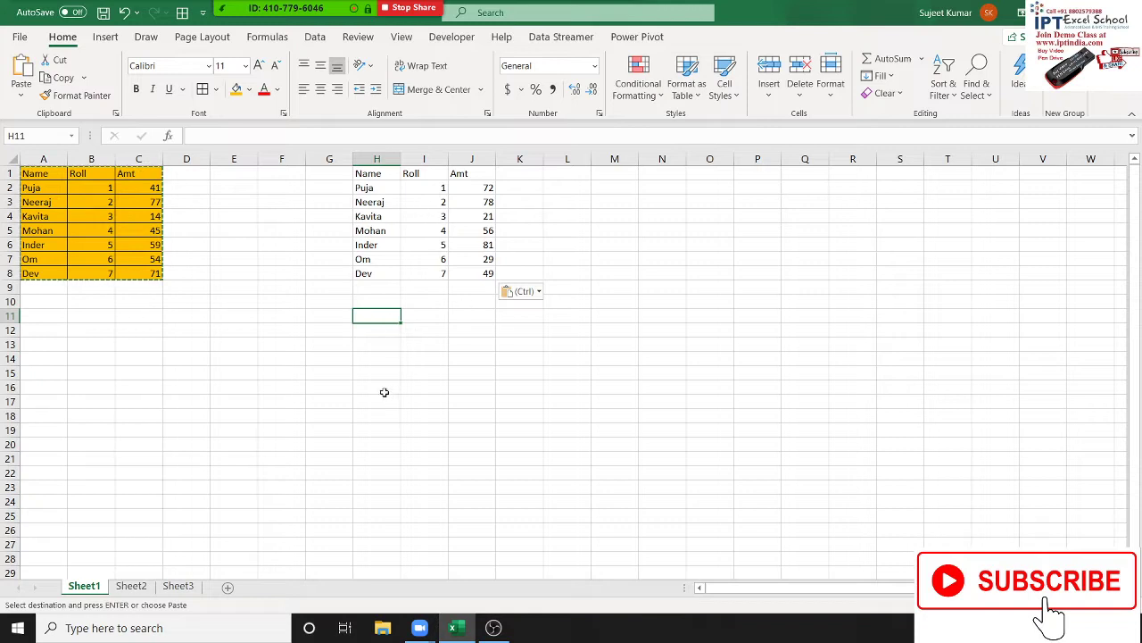
# Paste Special the table into H11 as values only
pyautogui.rightClick(383, 322)
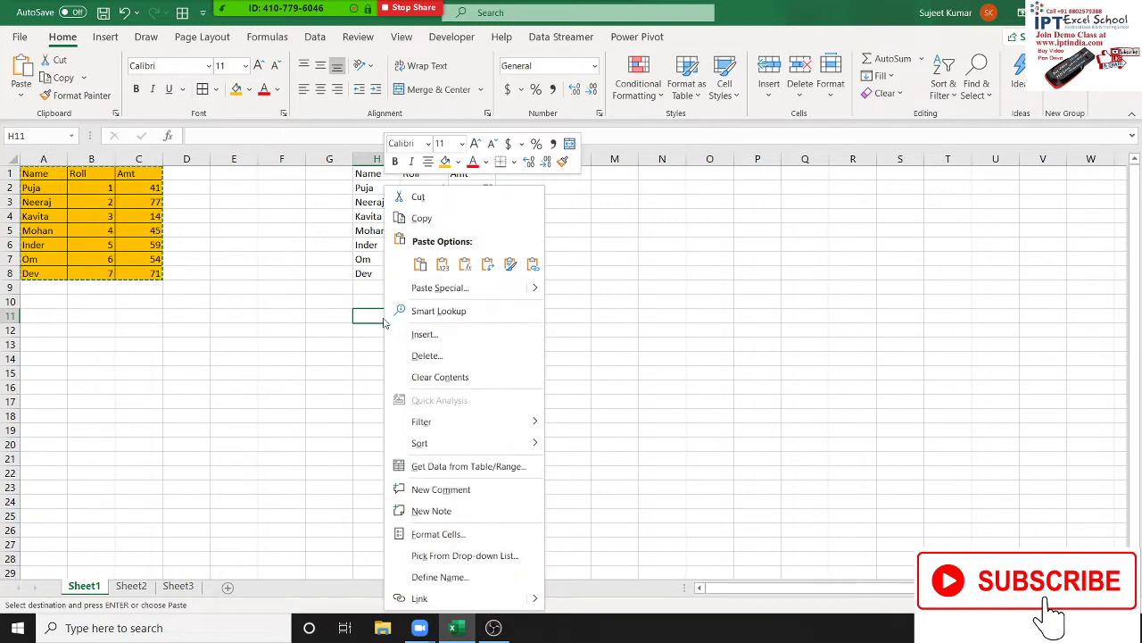
pyautogui.click(472, 288)
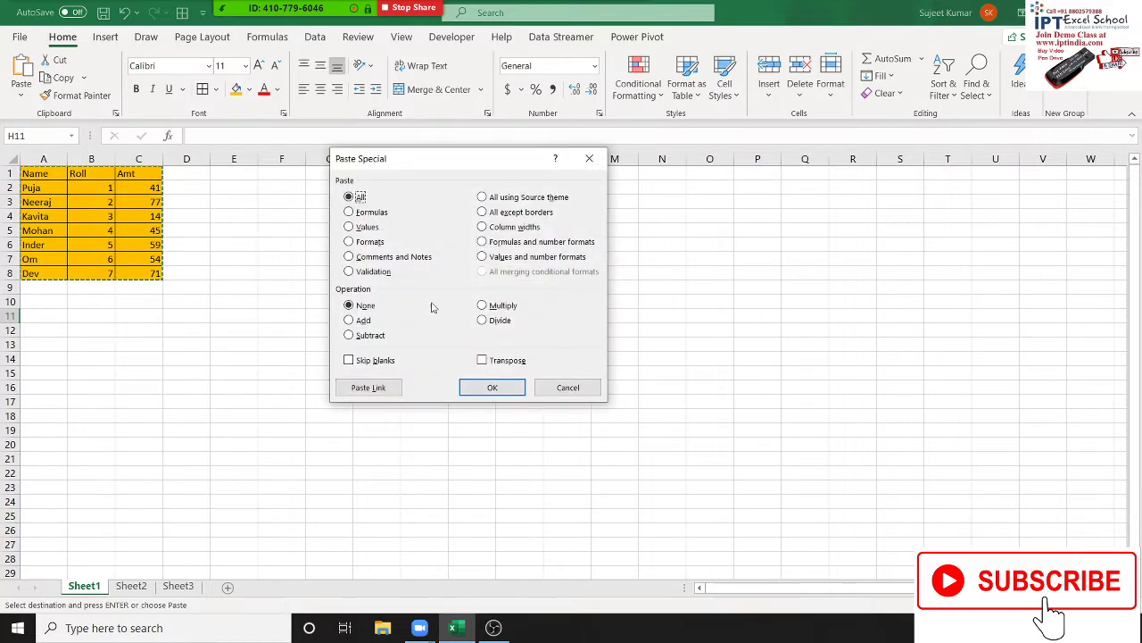
pyautogui.click(368, 226)
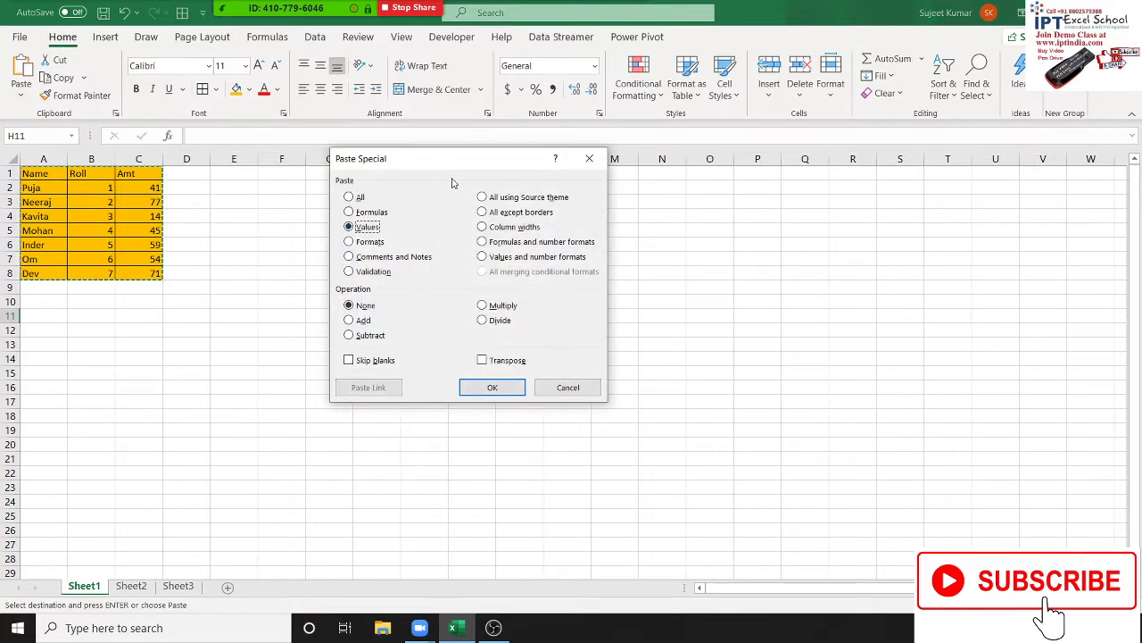
pyautogui.moveTo(473, 161); pyautogui.dragTo(890, 130)
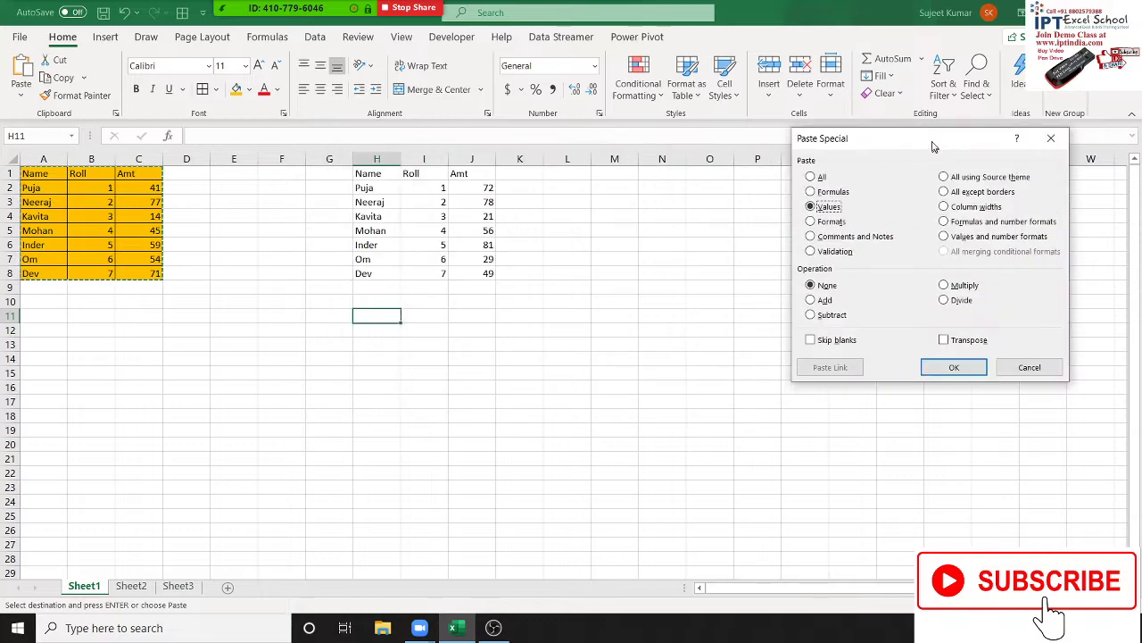
pyautogui.click(907, 359)
# Verify H11:J18 holds plain values, confirming J14 contains 14 with no formula
pyautogui.click(484, 361)
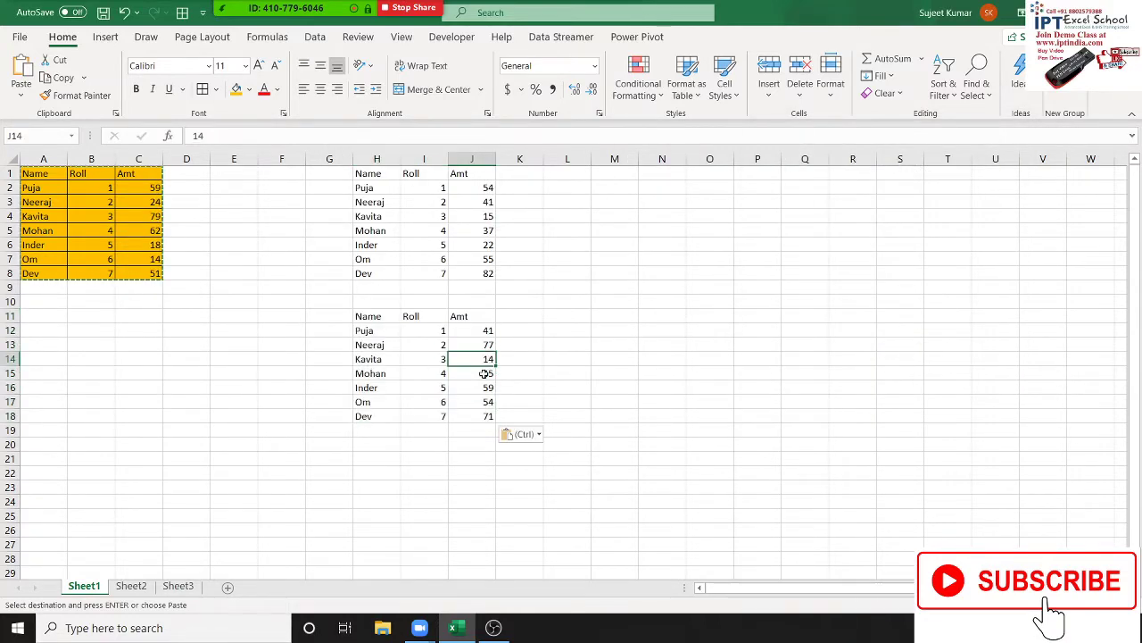
pyautogui.click(480, 388)
pyautogui.click(480, 401)
pyautogui.click(478, 416)
pyautogui.click(429, 389)
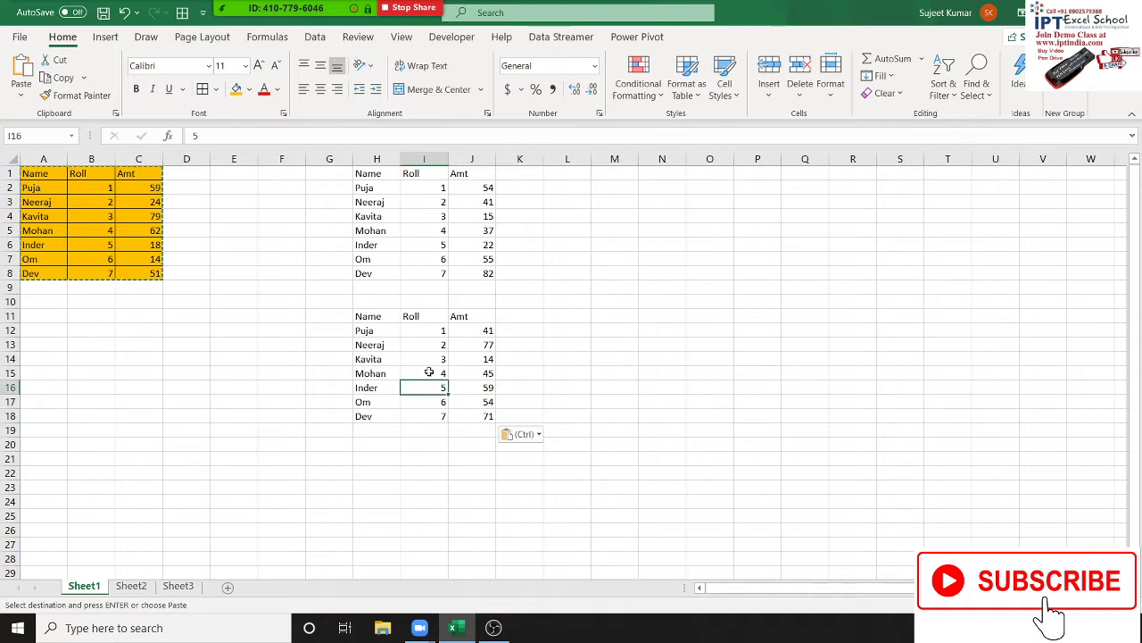
pyautogui.click(429, 345)
pyautogui.click(388, 328)
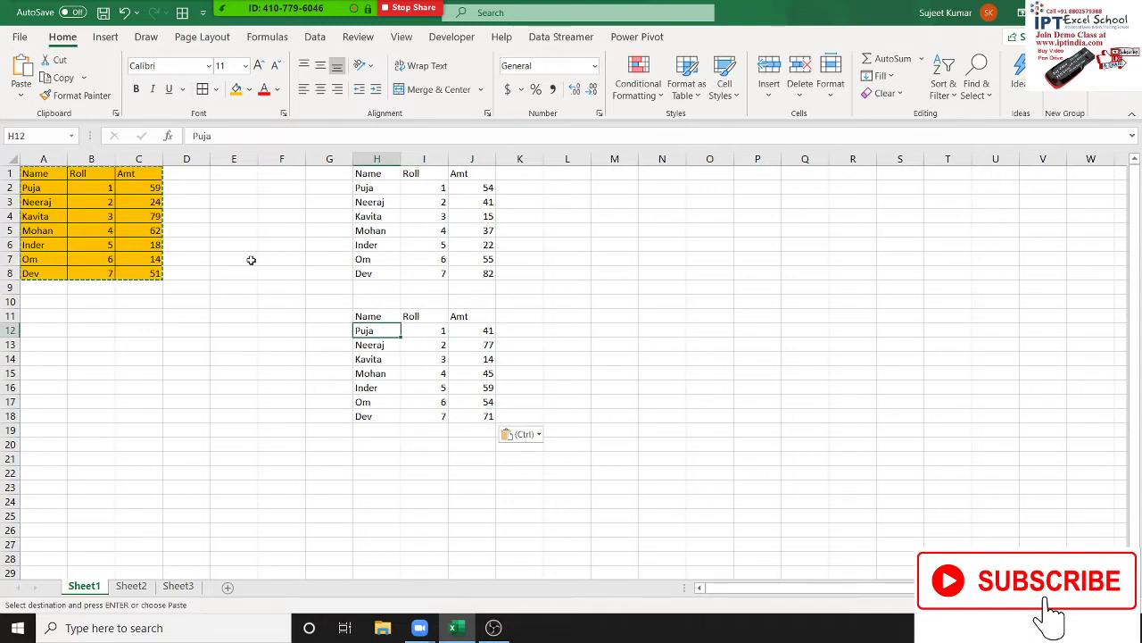
pyautogui.click(369, 358)
pyautogui.click(444, 362)
pyautogui.click(480, 363)
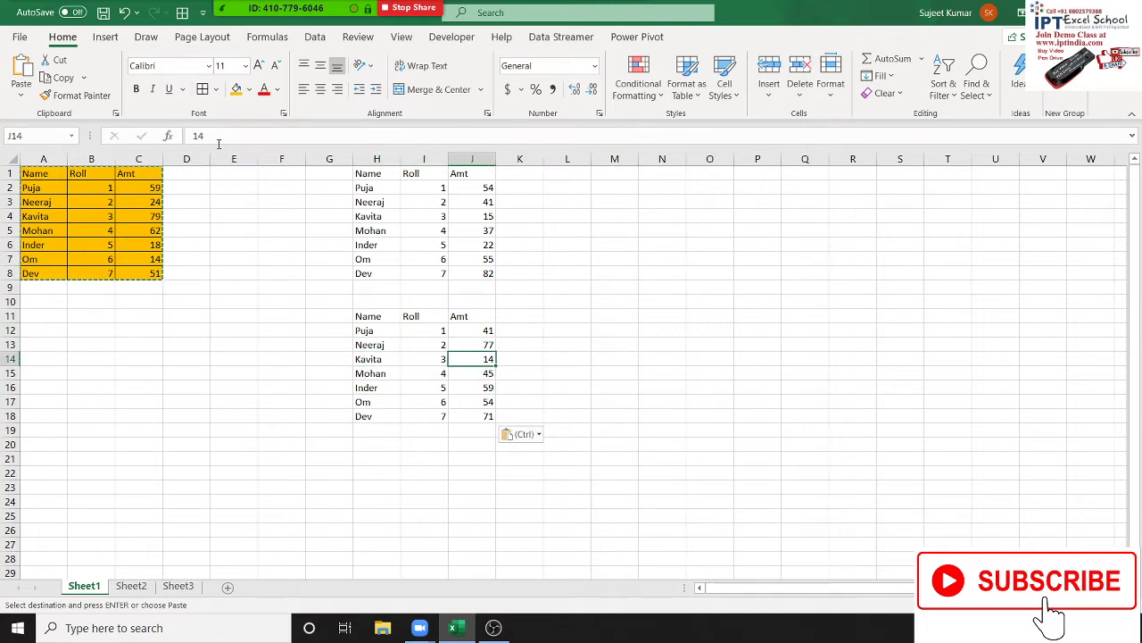
pyautogui.doubleClick(486, 358)
pyautogui.press('Escape')
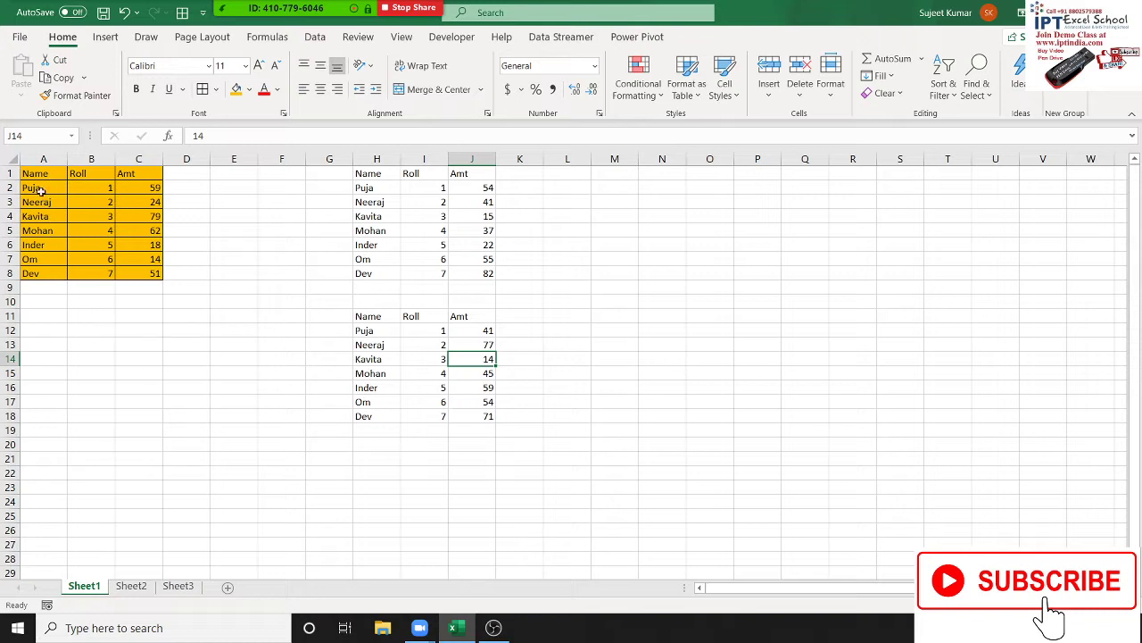
pyautogui.moveTo(36, 175); pyautogui.dragTo(151, 272)
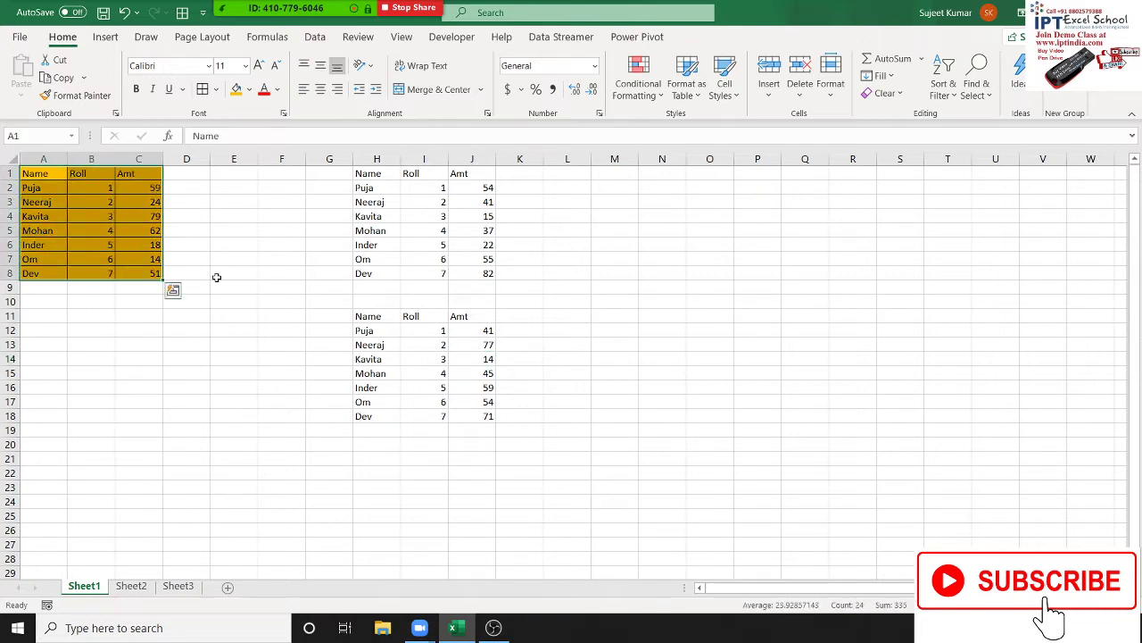
pyautogui.hotkey('ctrl', 'c')
pyautogui.click(596, 321)
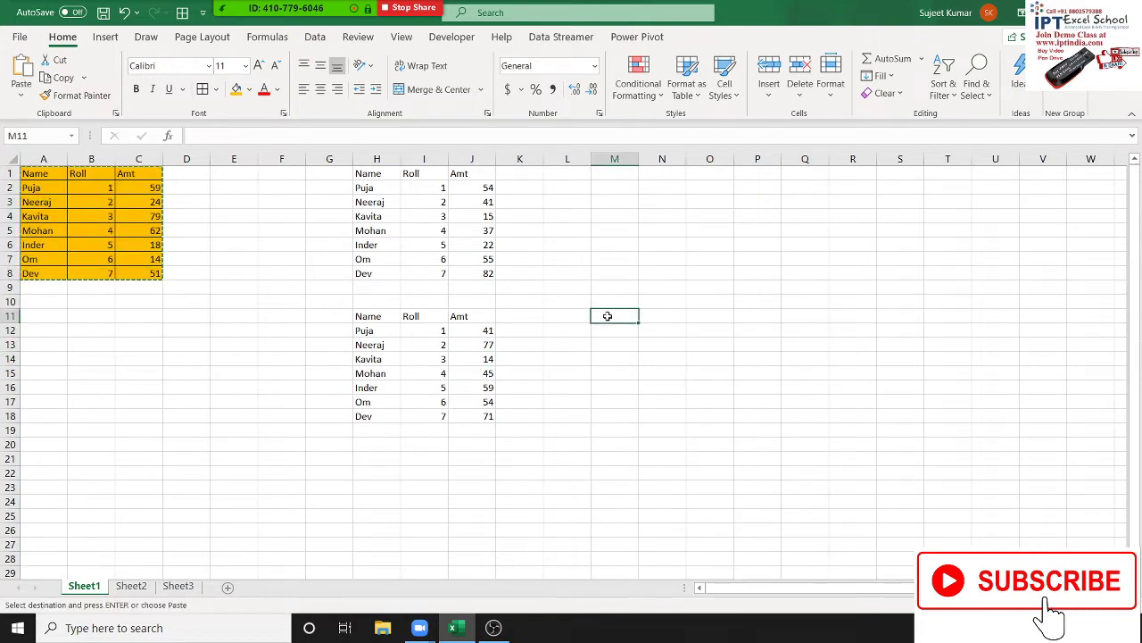
pyautogui.rightClick(607, 316)
pyautogui.click(676, 290)
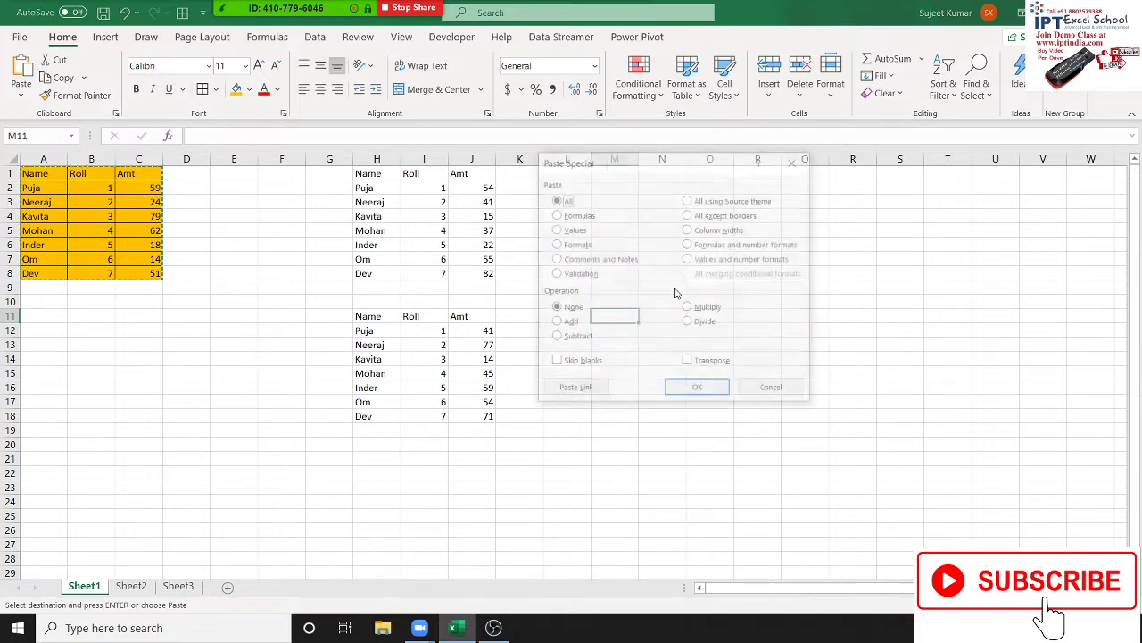
pyautogui.click(555, 230)
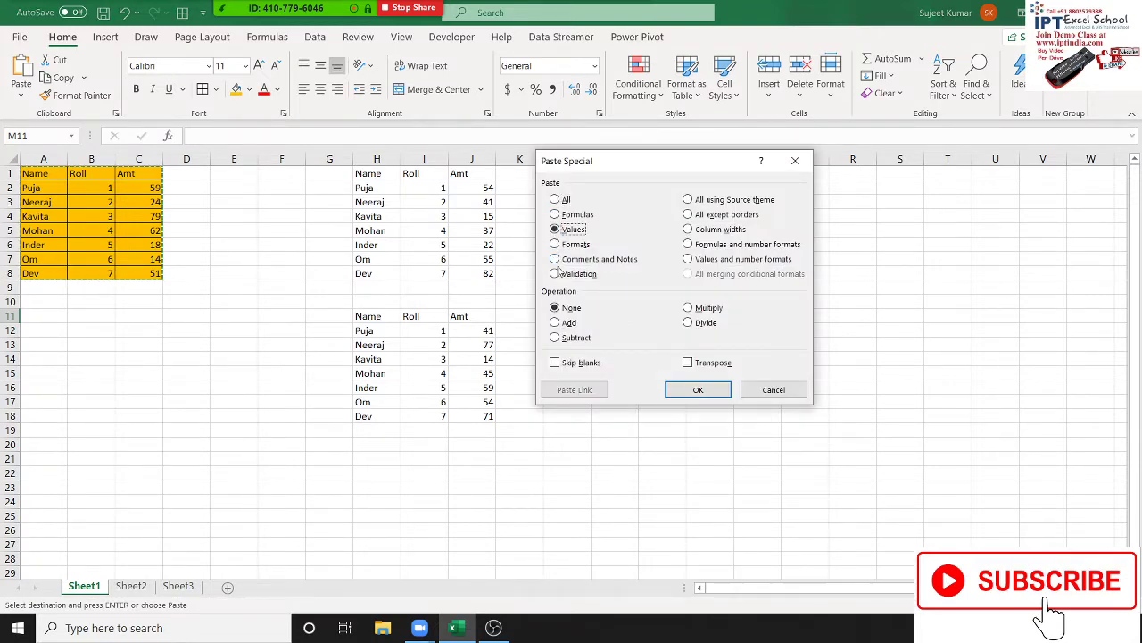
pyautogui.click(699, 390)
pyautogui.click(370, 373)
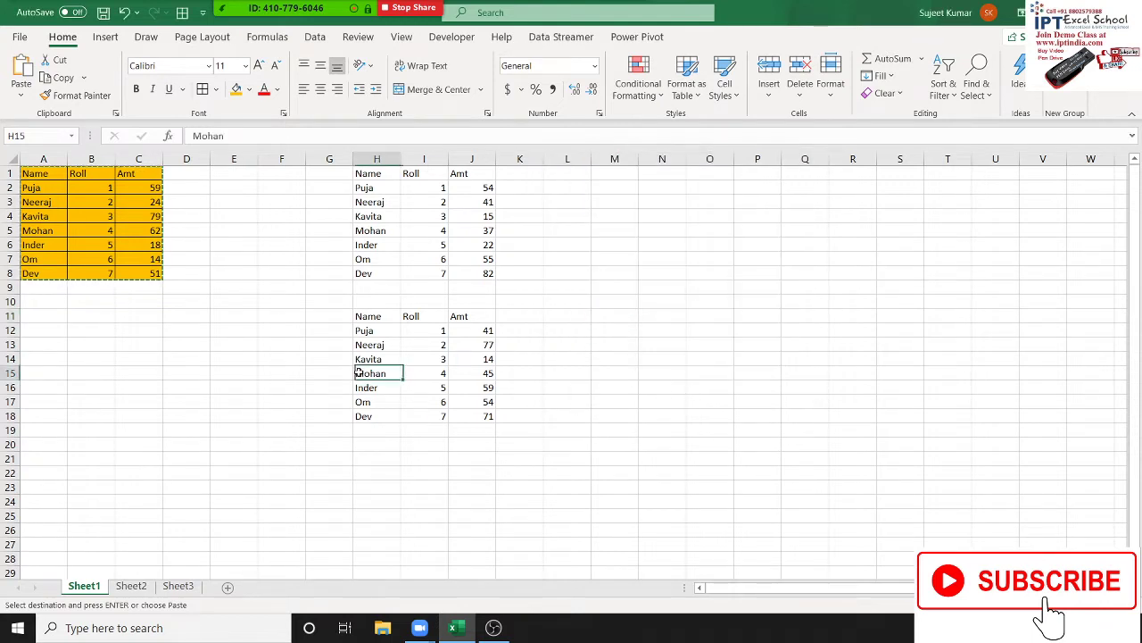
pyautogui.click(541, 272)
pyautogui.click(480, 216)
pyautogui.click(482, 231)
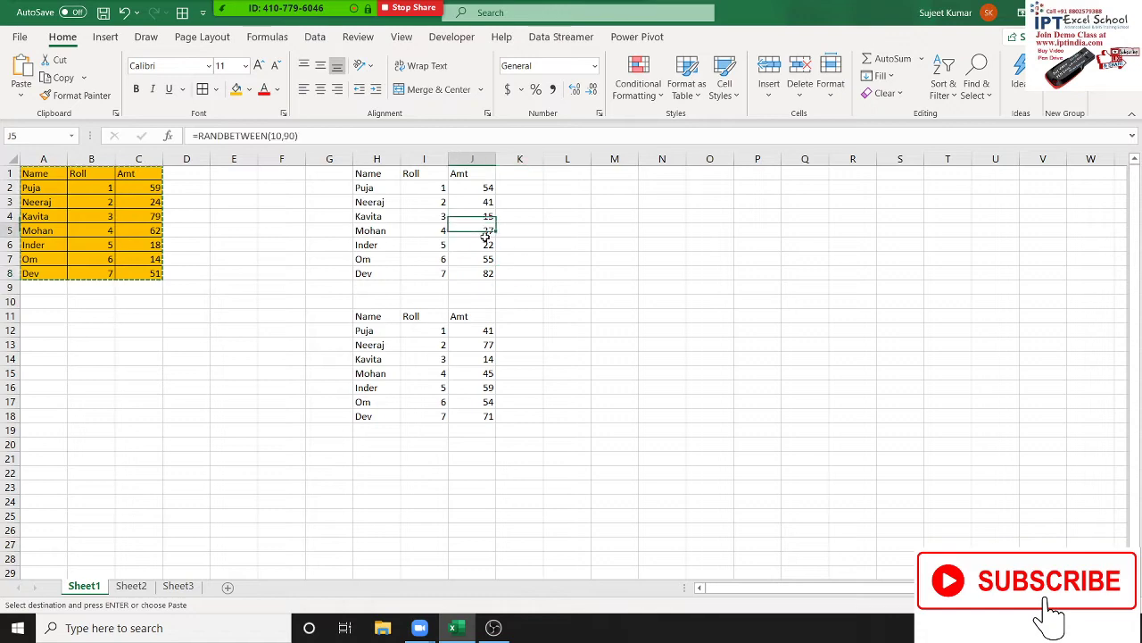
# Cancel the pending copy and inspect the RANDBETWEEN formulas in J2:J8 of the upper copy
pyautogui.press('Escape')
pyautogui.click(527, 201)
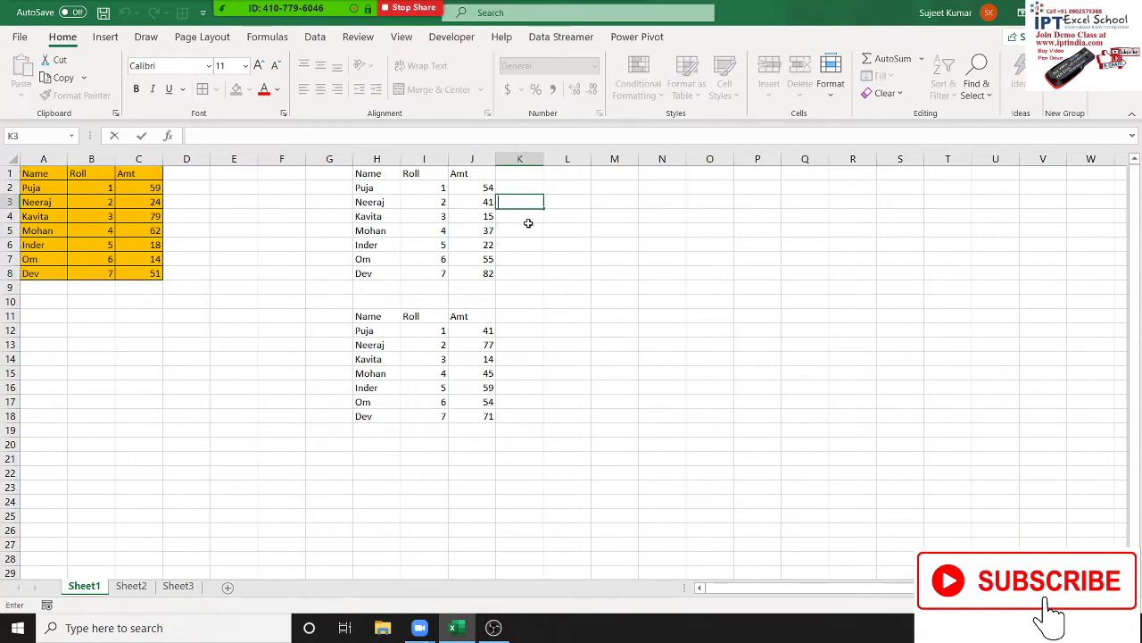
pyautogui.click(530, 228)
pyautogui.doubleClick(522, 202)
pyautogui.click(526, 231)
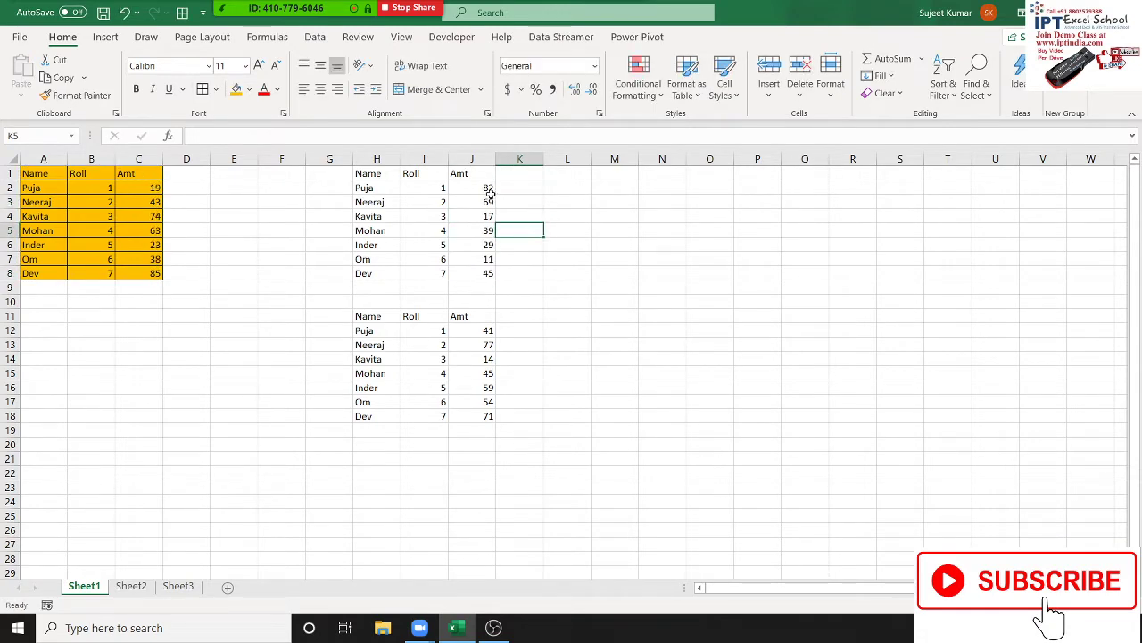
pyautogui.click(482, 190)
pyautogui.moveTo(482, 194); pyautogui.dragTo(489, 274)
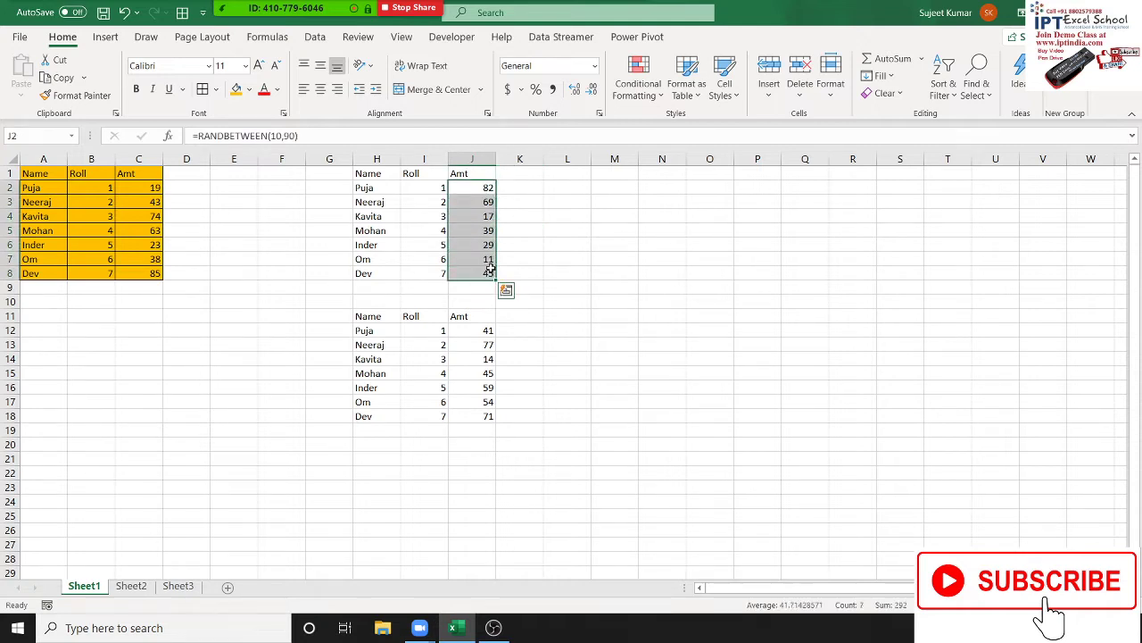
pyautogui.click(490, 242)
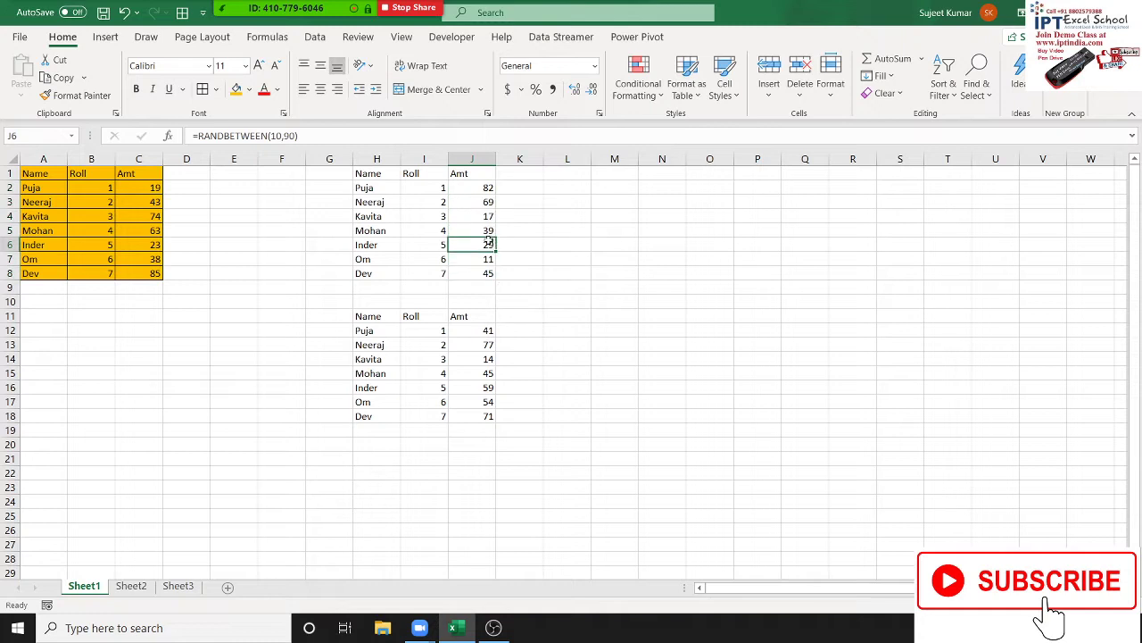
pyautogui.click(475, 186)
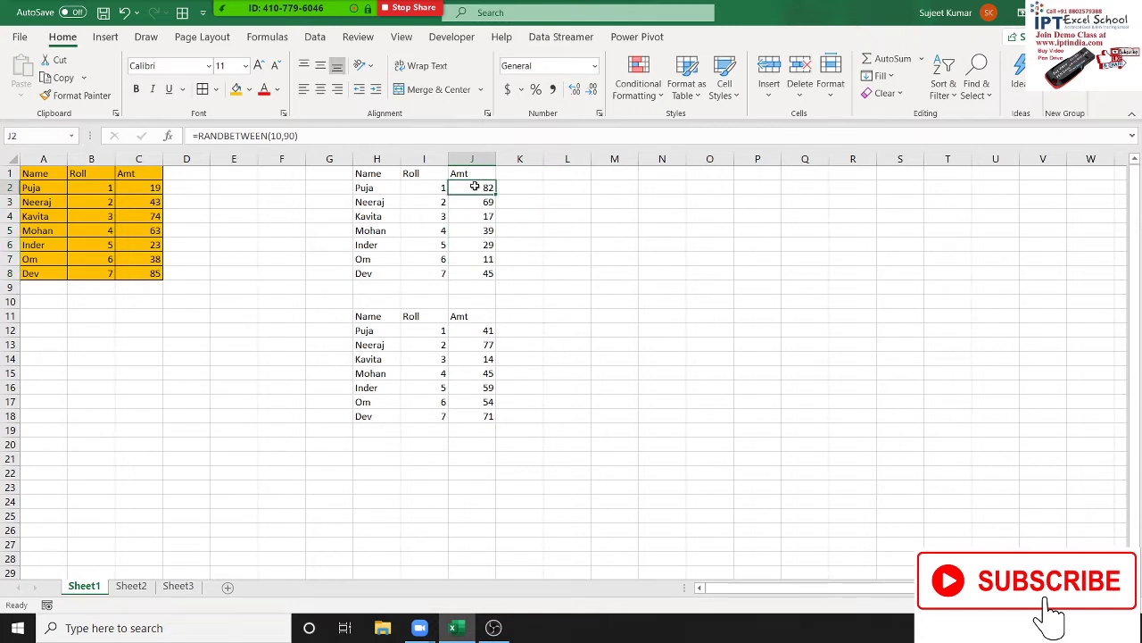
pyautogui.write('8')
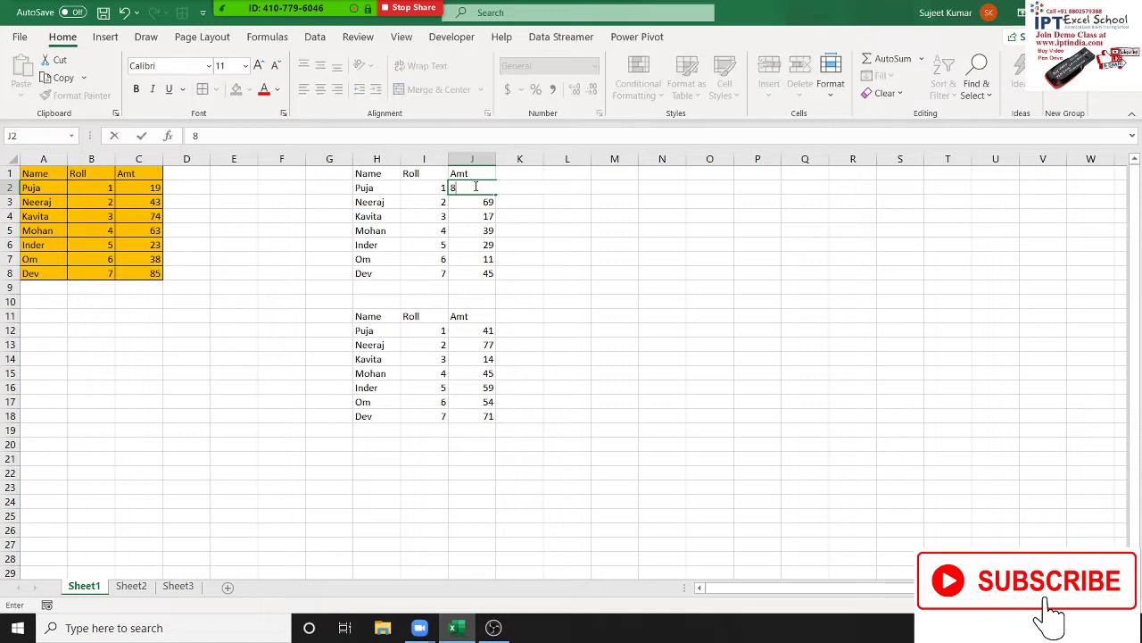
pyautogui.press('Escape')
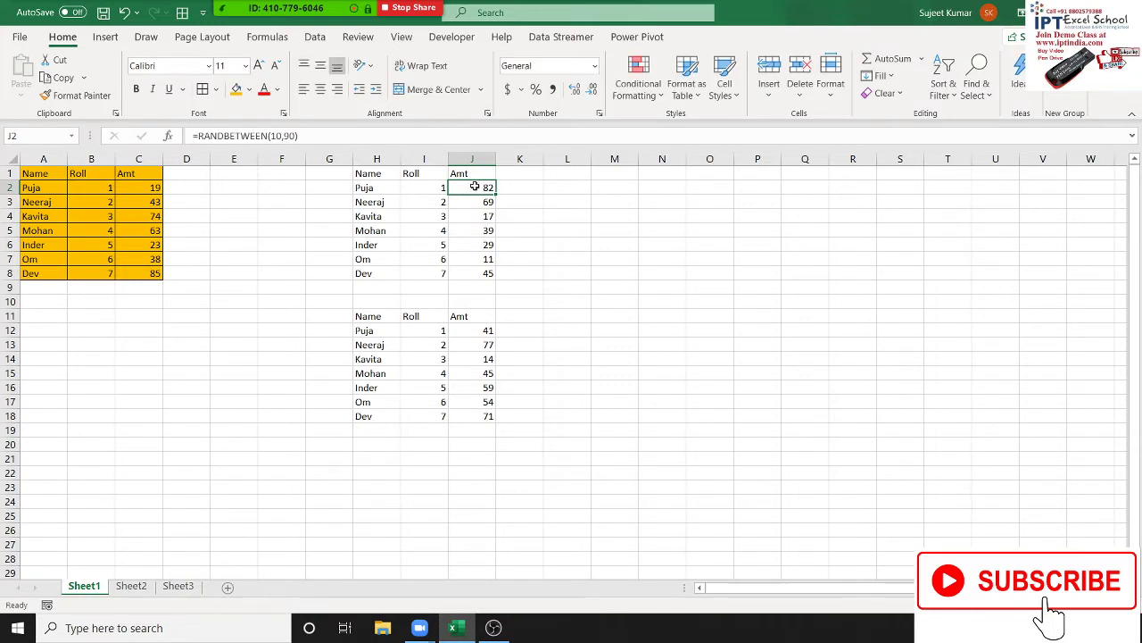
# Select the seven Amt formulas in J2:J8 and copy them
pyautogui.moveTo(390, 169); pyautogui.dragTo(473, 273)
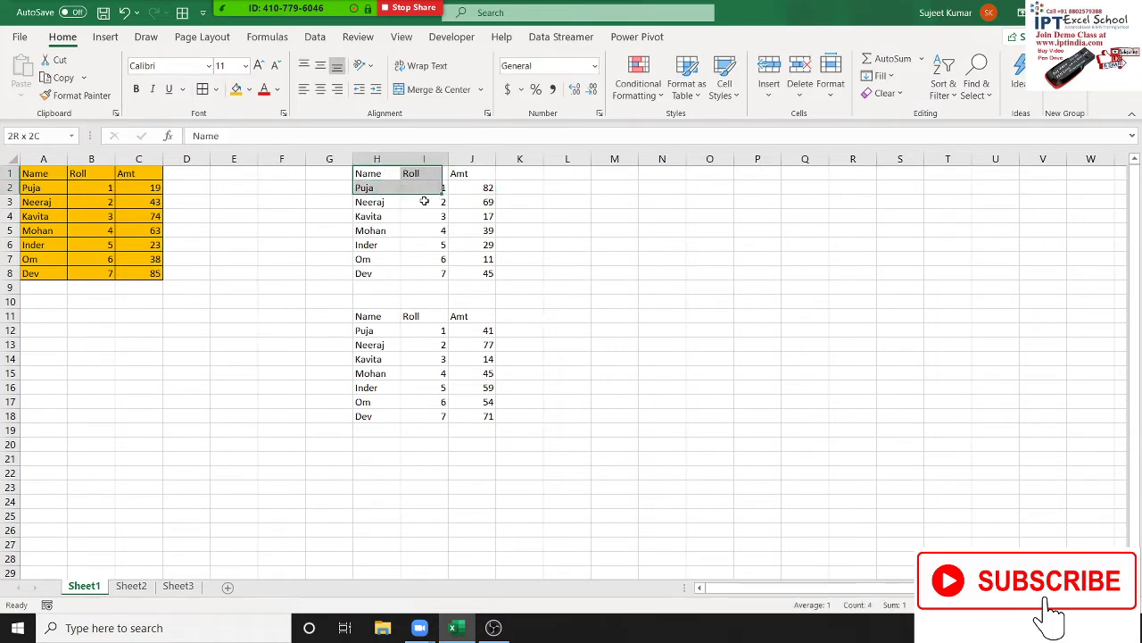
pyautogui.click(461, 193)
pyautogui.moveTo(460, 193)
pyautogui.mouseDown()
pyautogui.moveTo(484, 275)
pyautogui.moveTo(475, 283)
pyautogui.mouseUp()
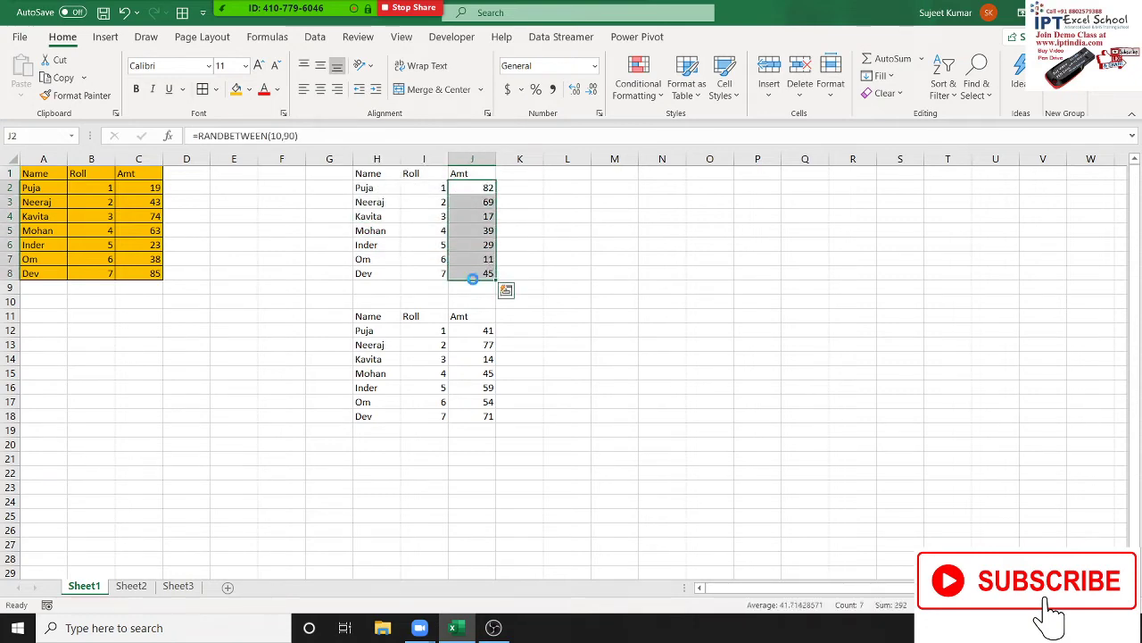
pyautogui.hotkey('ctrl', 'c')
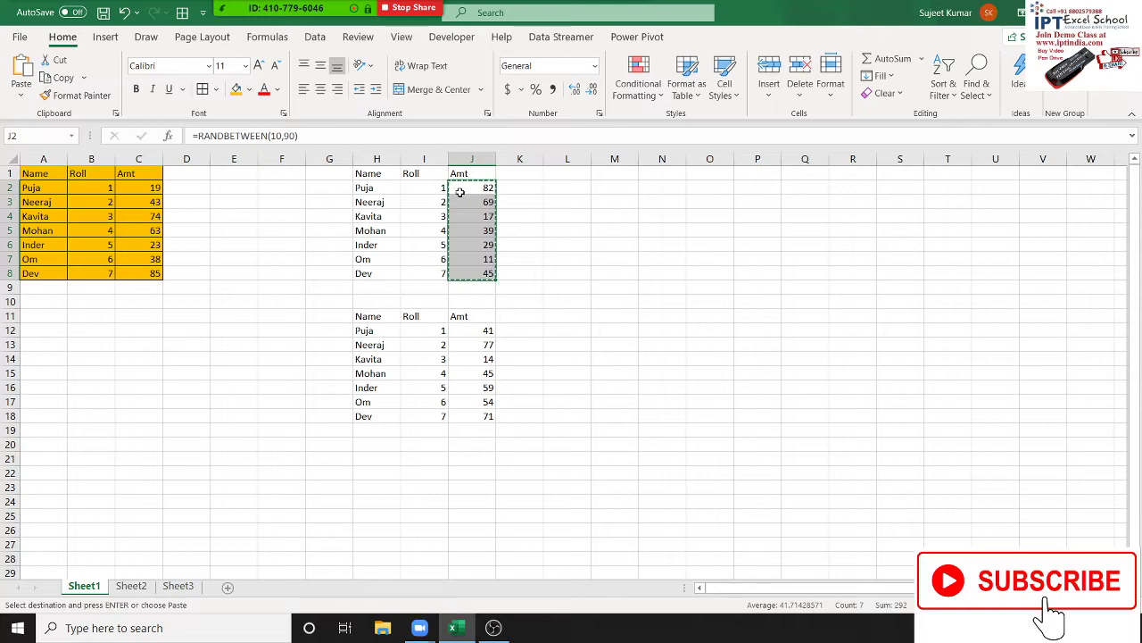
# Paste the Amt figures into J2:J8 as values only, applying Paste Special > Values twice
pyautogui.rightClick(461, 192)
pyautogui.click(513, 293)
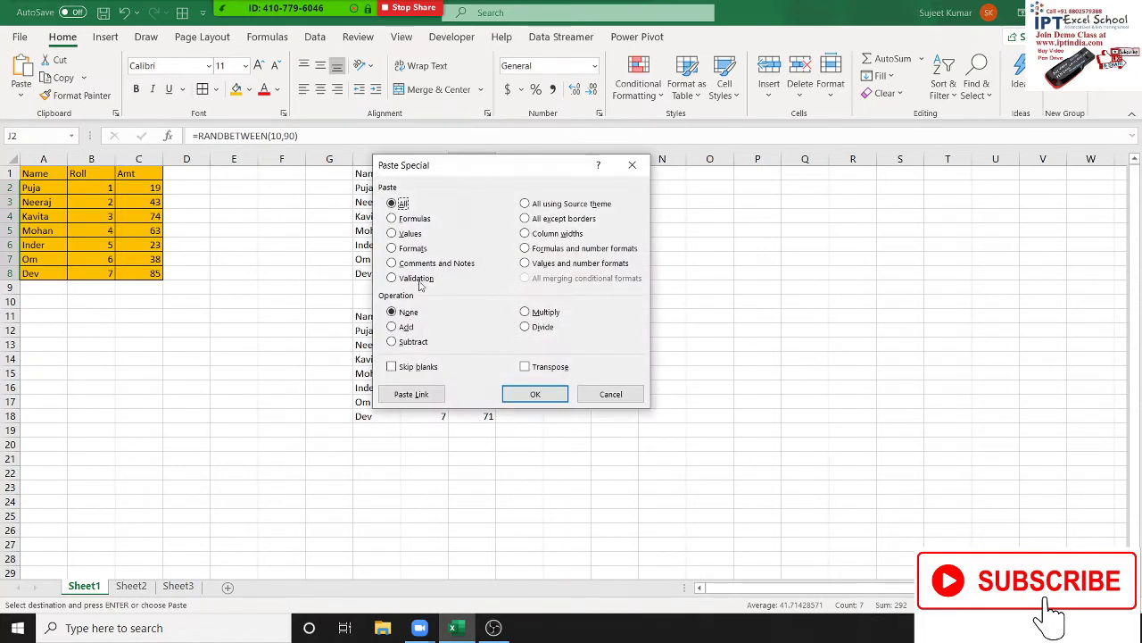
pyautogui.click(408, 234)
pyautogui.click(560, 394)
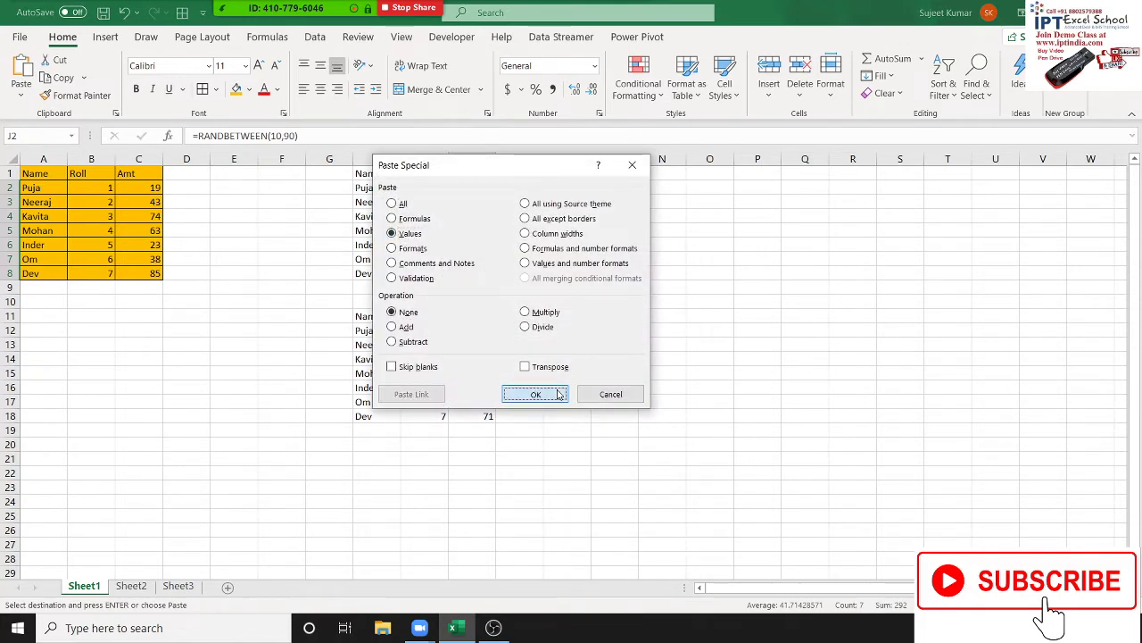
pyautogui.rightClick(478, 185)
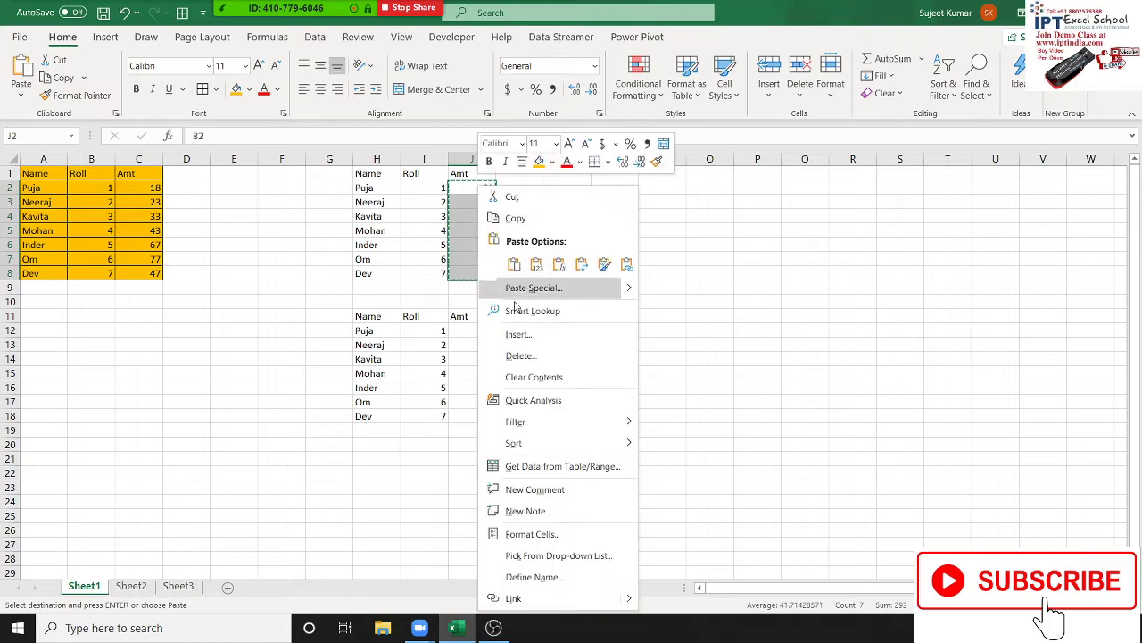
pyautogui.click(517, 287)
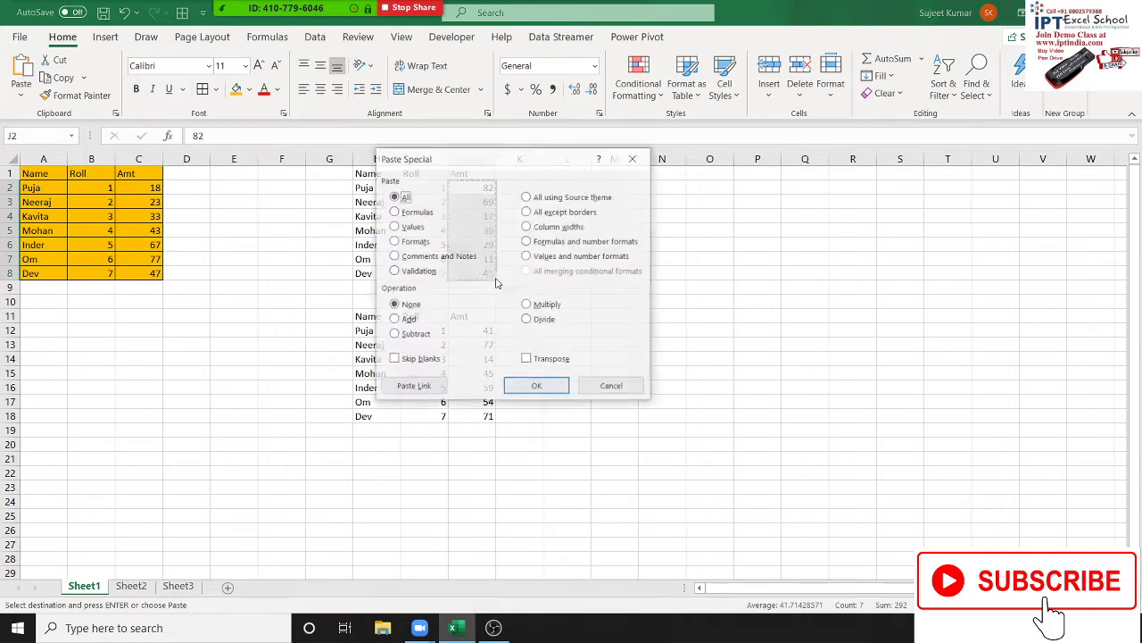
pyautogui.click(412, 229)
pyautogui.click(536, 386)
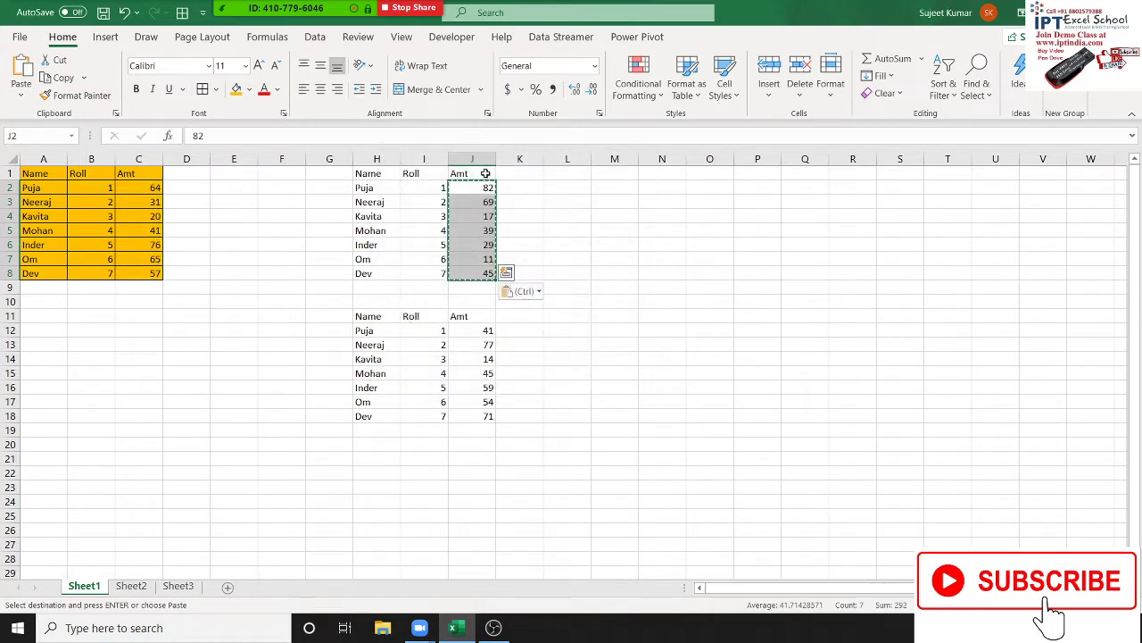
# Check that J2:J8 stay static, with J7 still 11, while the source amounts recalculate
pyautogui.click(481, 188)
pyautogui.click(486, 202)
pyautogui.click(489, 218)
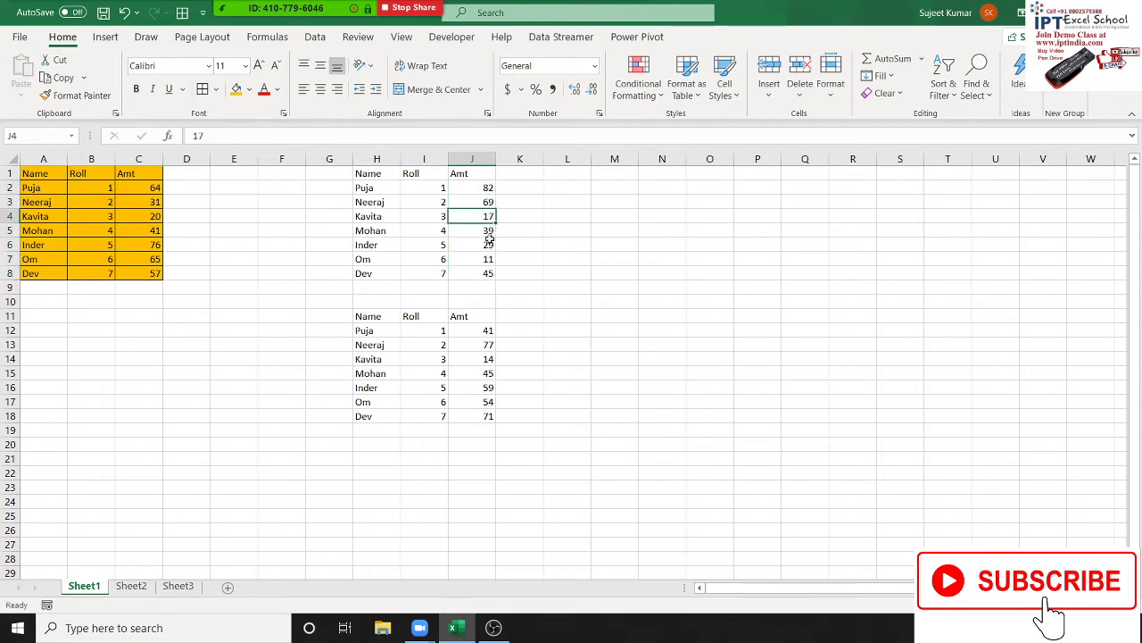
pyautogui.click(489, 242)
pyautogui.click(547, 243)
pyautogui.click(546, 261)
pyautogui.click(558, 274)
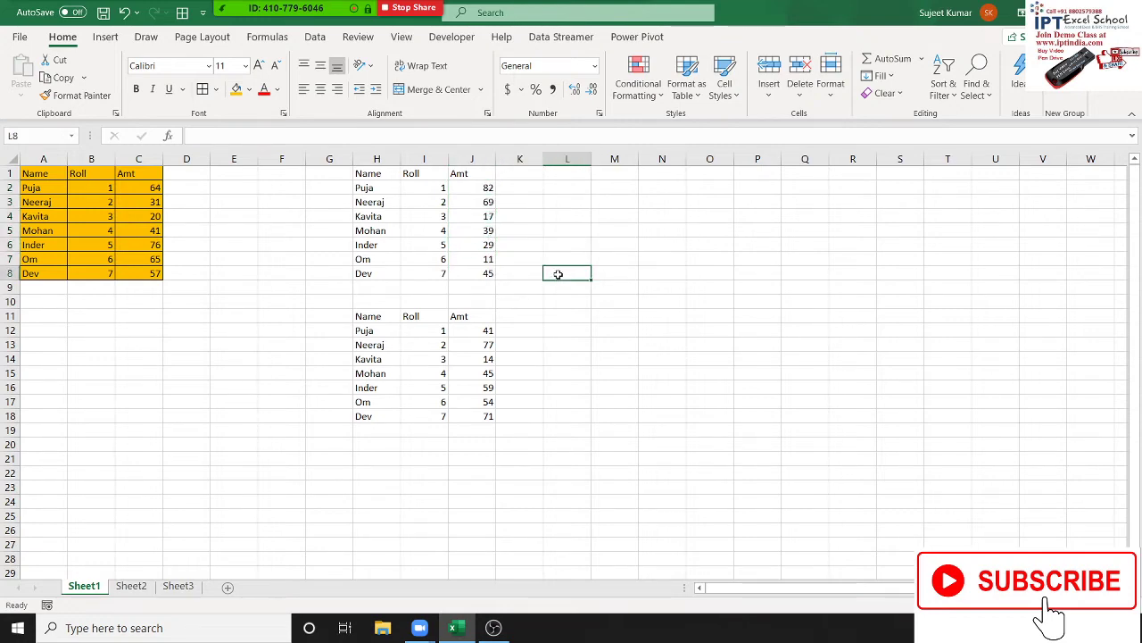
pyautogui.click(563, 300)
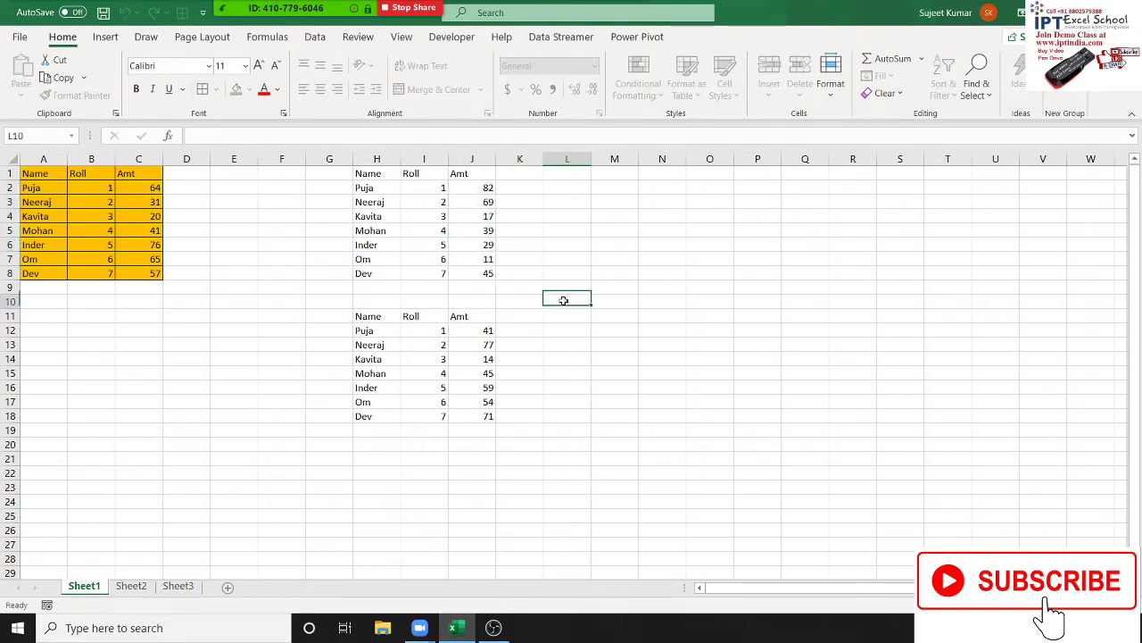
pyautogui.click(477, 257)
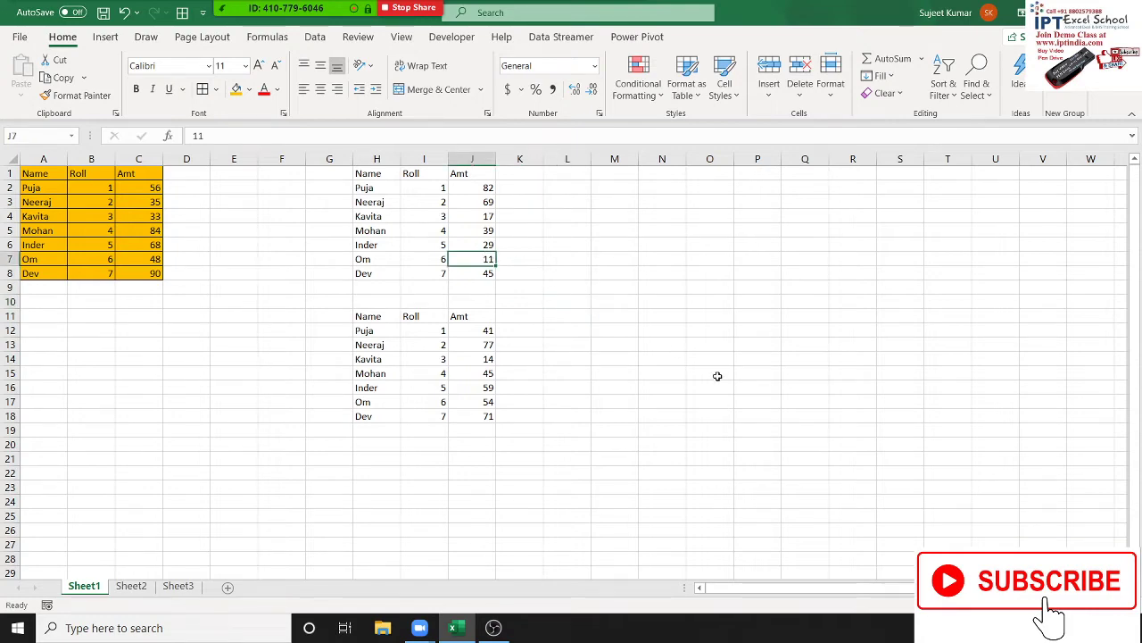
pyautogui.click(614, 316)
pyautogui.click(662, 344)
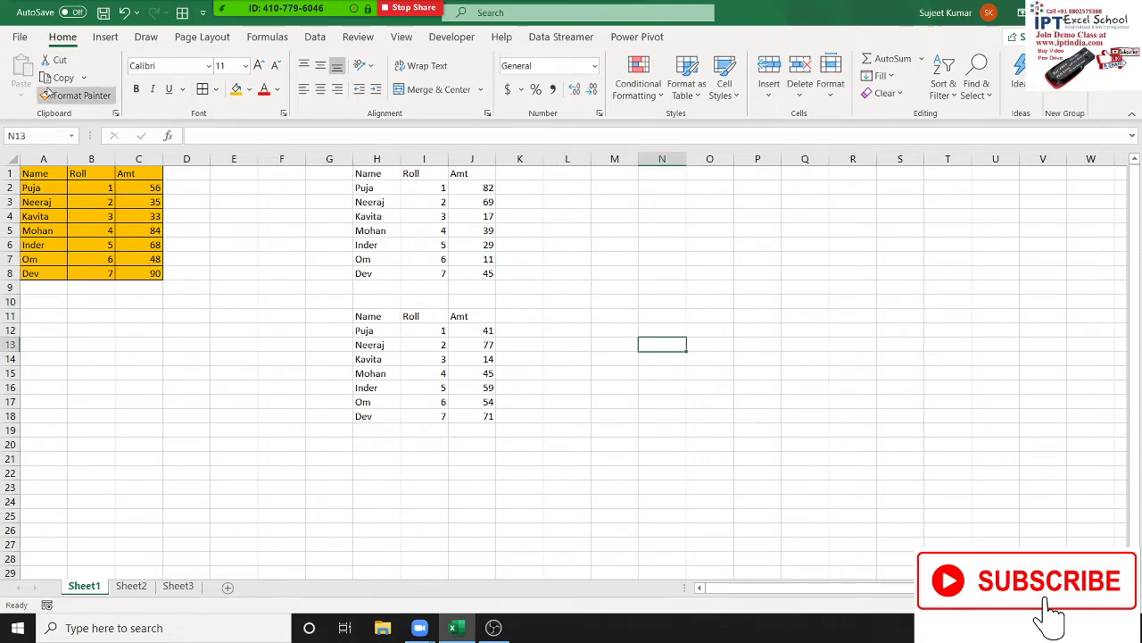
# Open 4.Performance Dashboard Customer Care Center from recent files, then open 3.Financial Dashboard
pyautogui.click(23, 39)
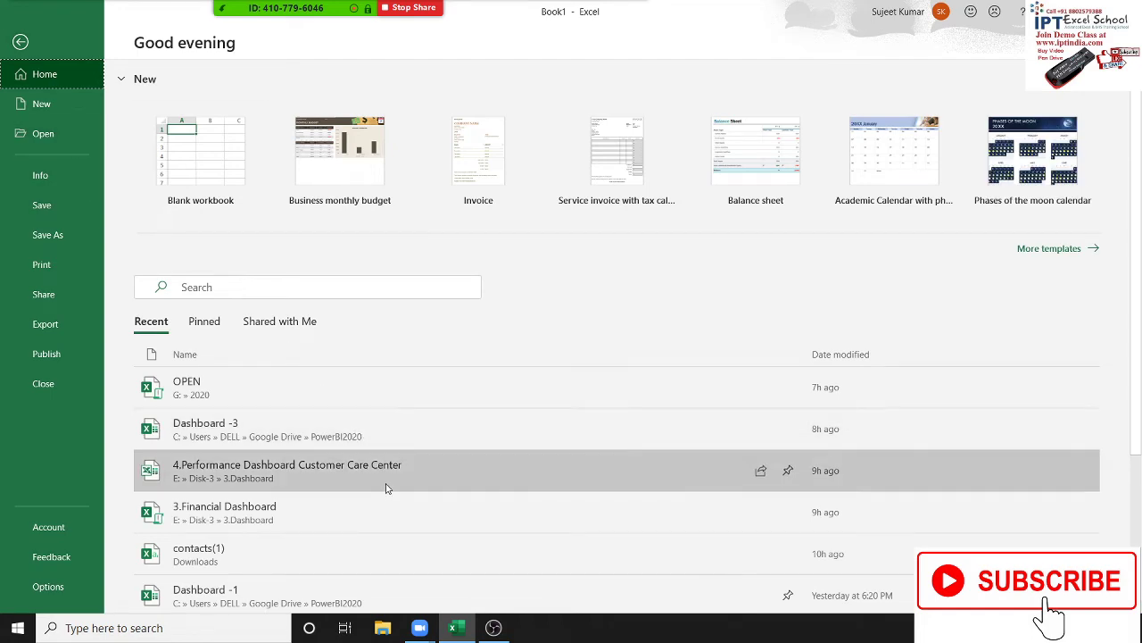
pyautogui.click(387, 487)
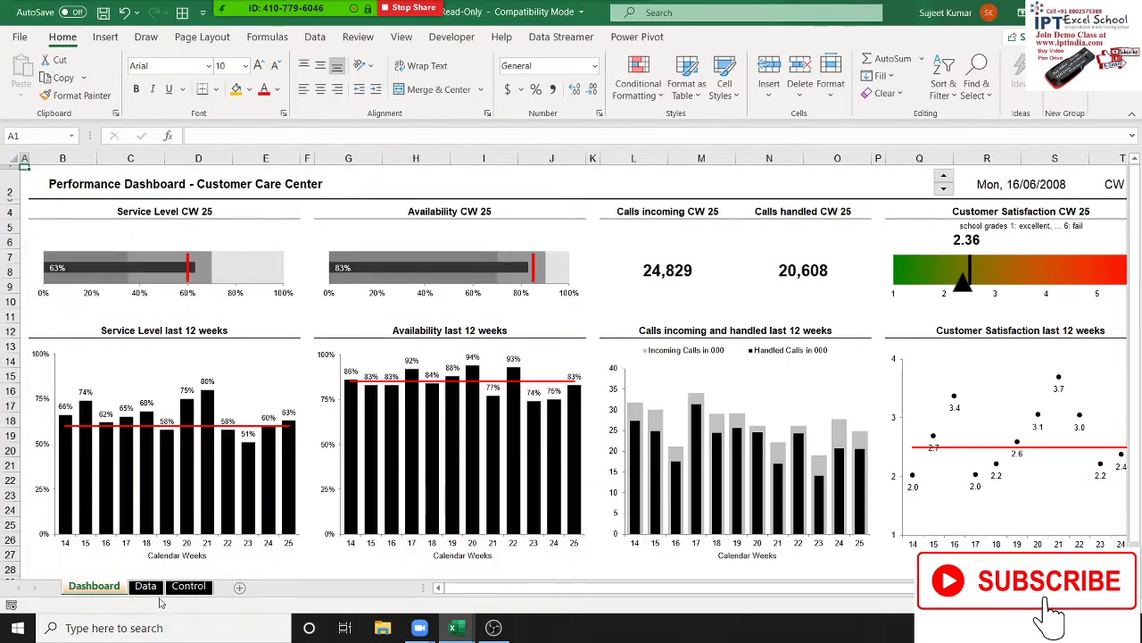
pyautogui.click(19, 36)
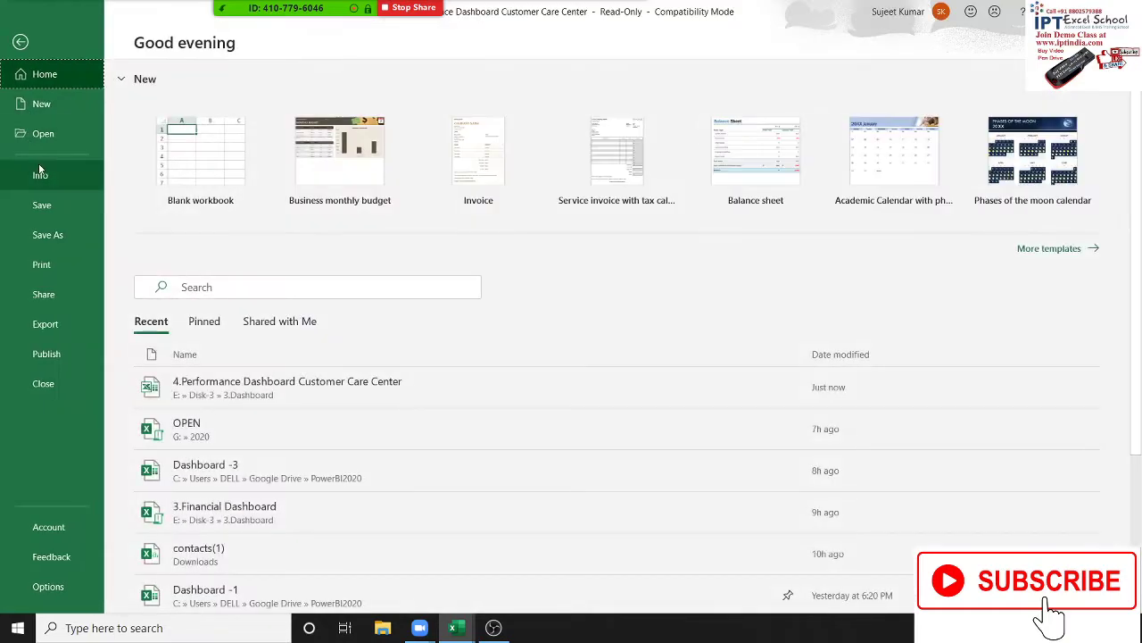
pyautogui.click(42, 136)
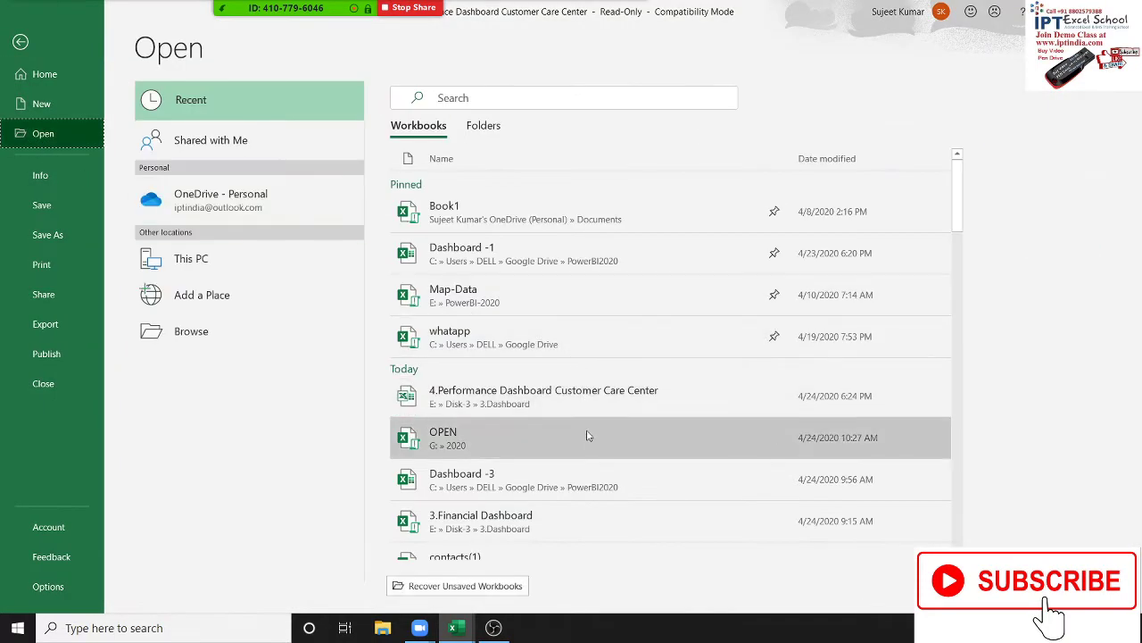
pyautogui.scroll(-1, 586, 455)
pyautogui.click(563, 482)
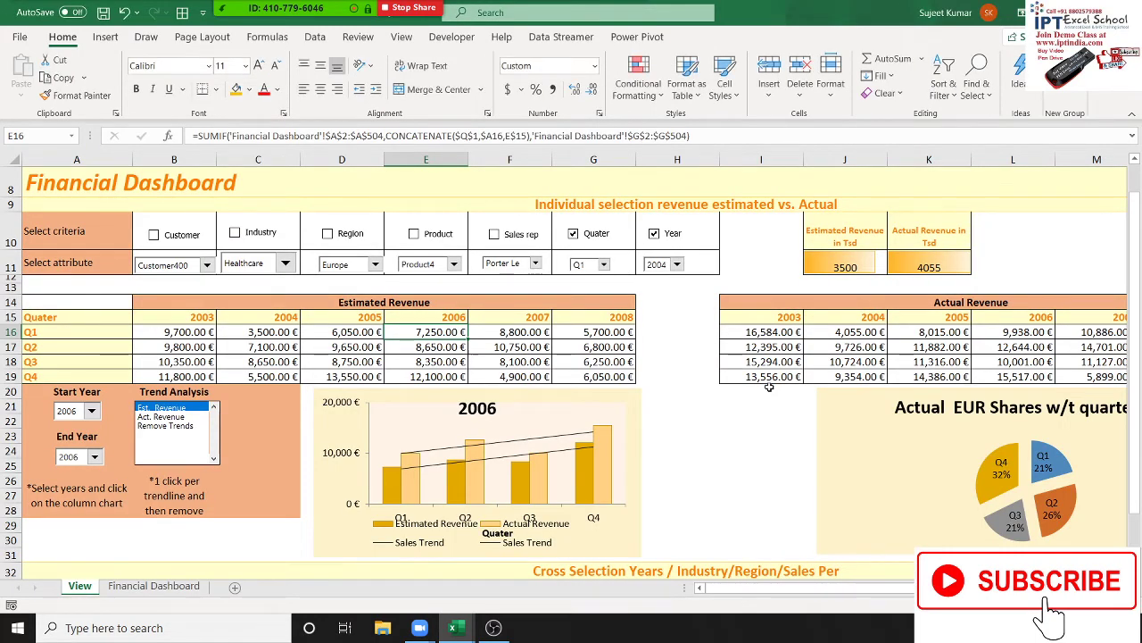
pyautogui.click(141, 588)
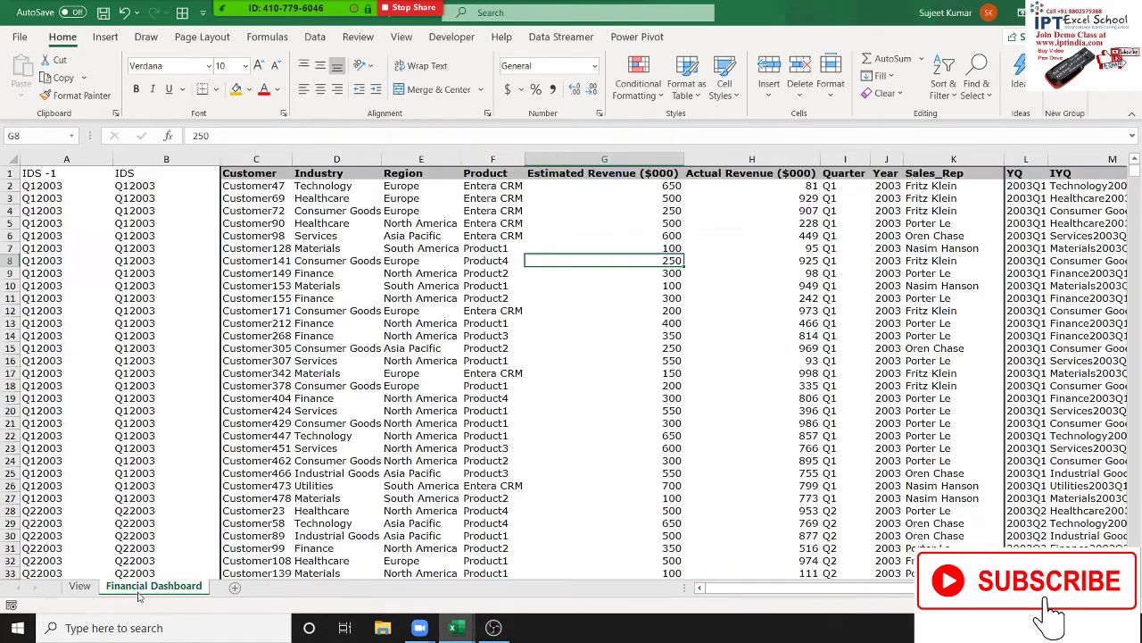
pyautogui.moveTo(256, 158); pyautogui.dragTo(1026, 201)
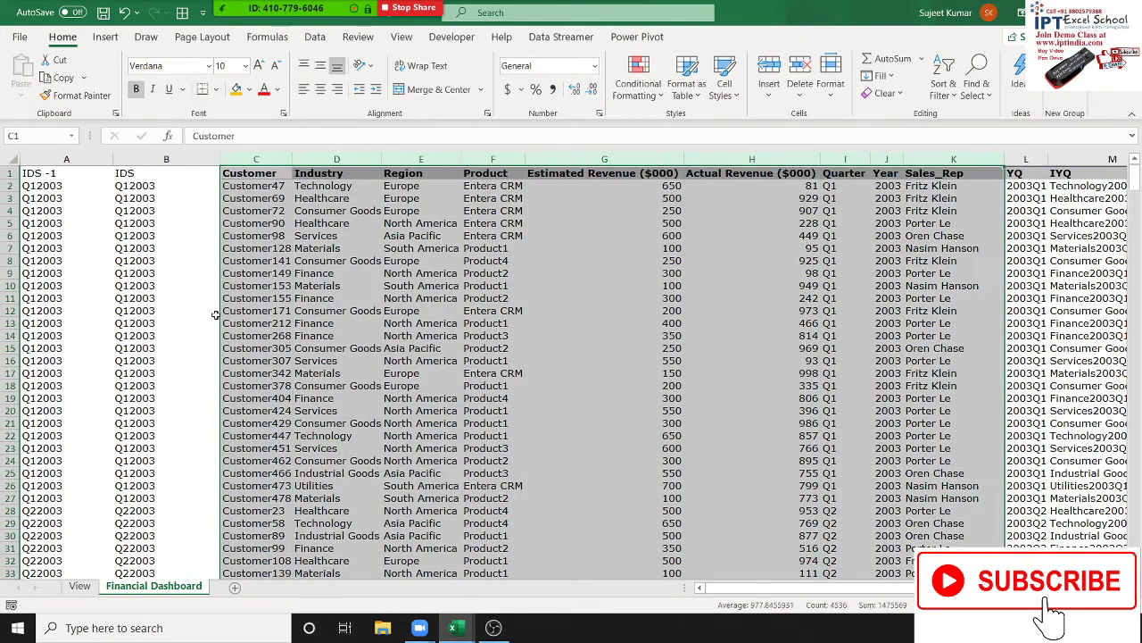
pyautogui.click(92, 587)
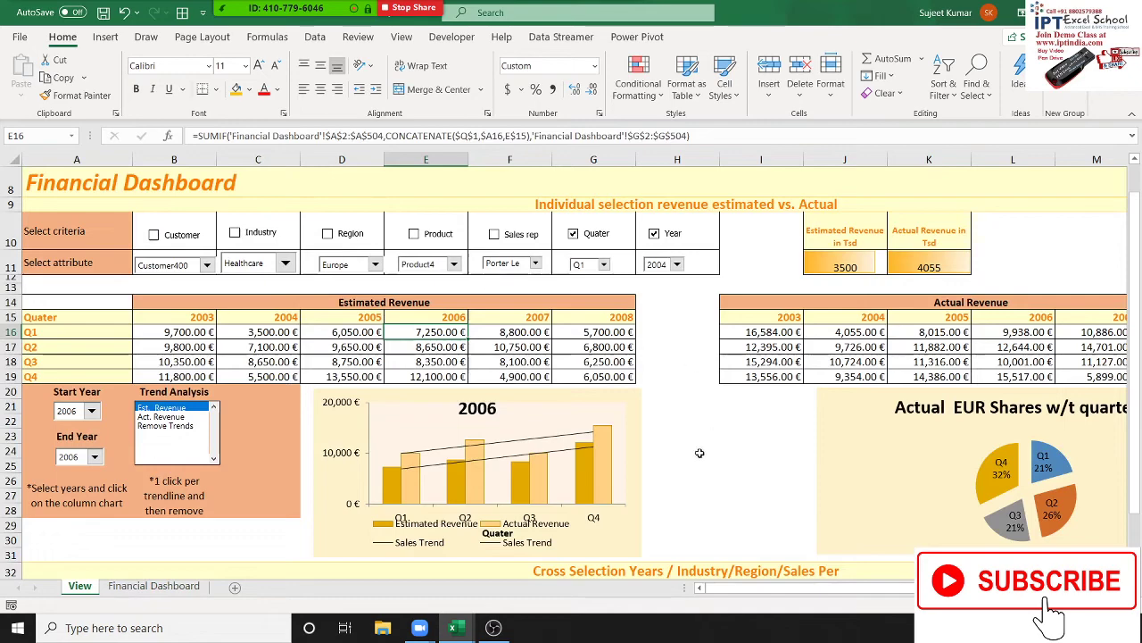
pyautogui.scroll(-2, 625, 527)
pyautogui.scroll(-3, 624, 528)
pyautogui.scroll(-1, 624, 527)
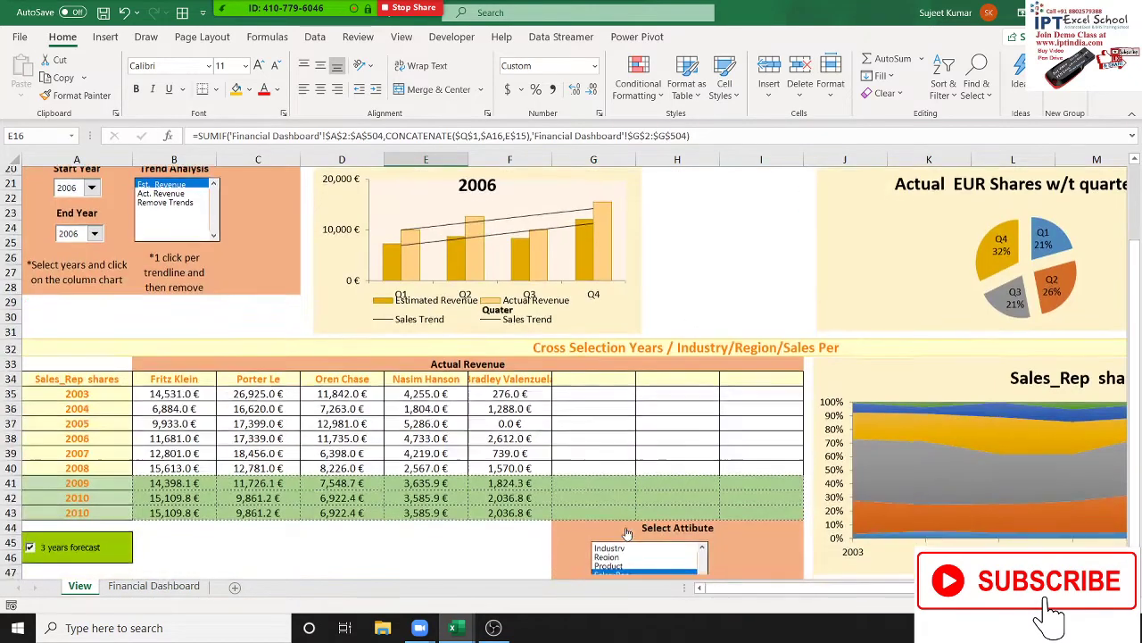
pyautogui.scroll(-4, 627, 531)
pyautogui.scroll(4, 626, 533)
pyautogui.scroll(4, 627, 533)
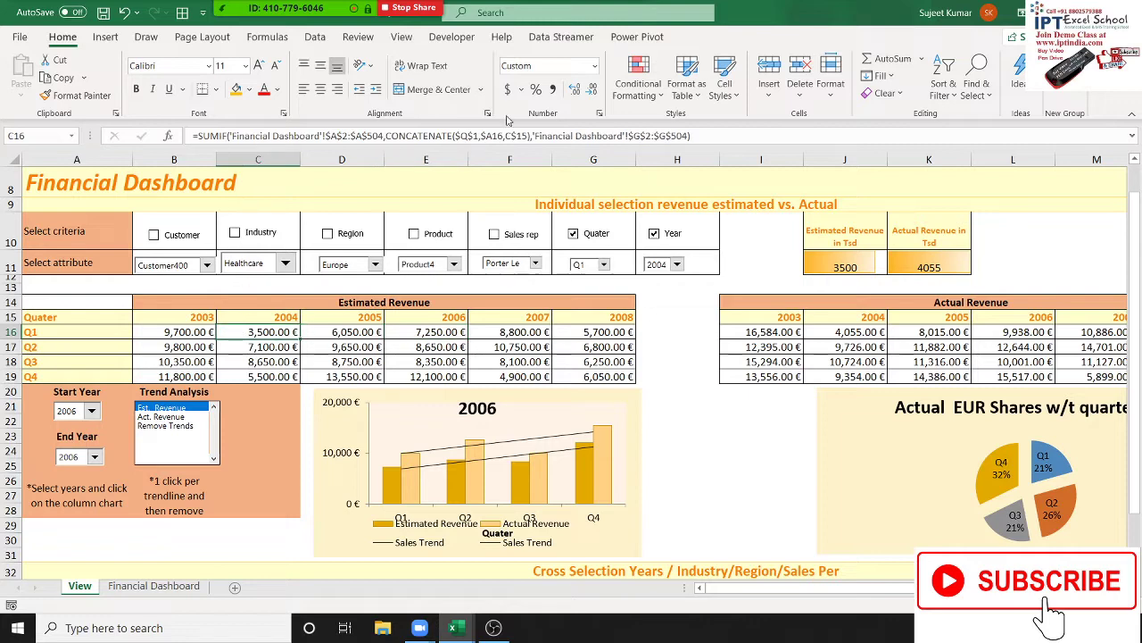
pyautogui.click(398, 347)
pyautogui.click(923, 330)
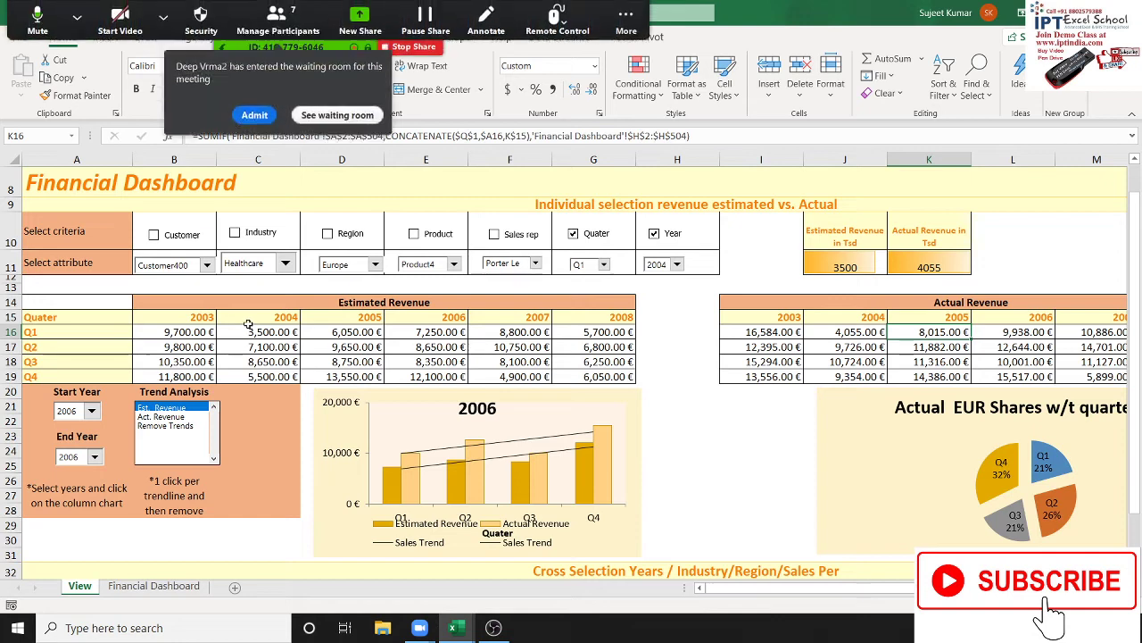
pyautogui.click(243, 114)
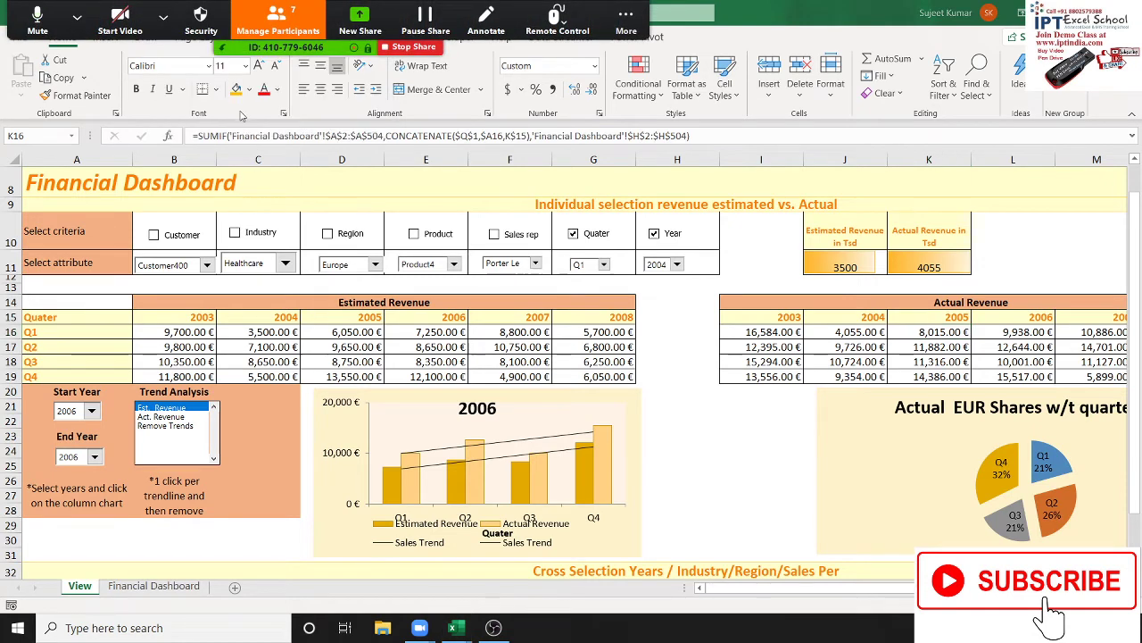
pyautogui.click(277, 19)
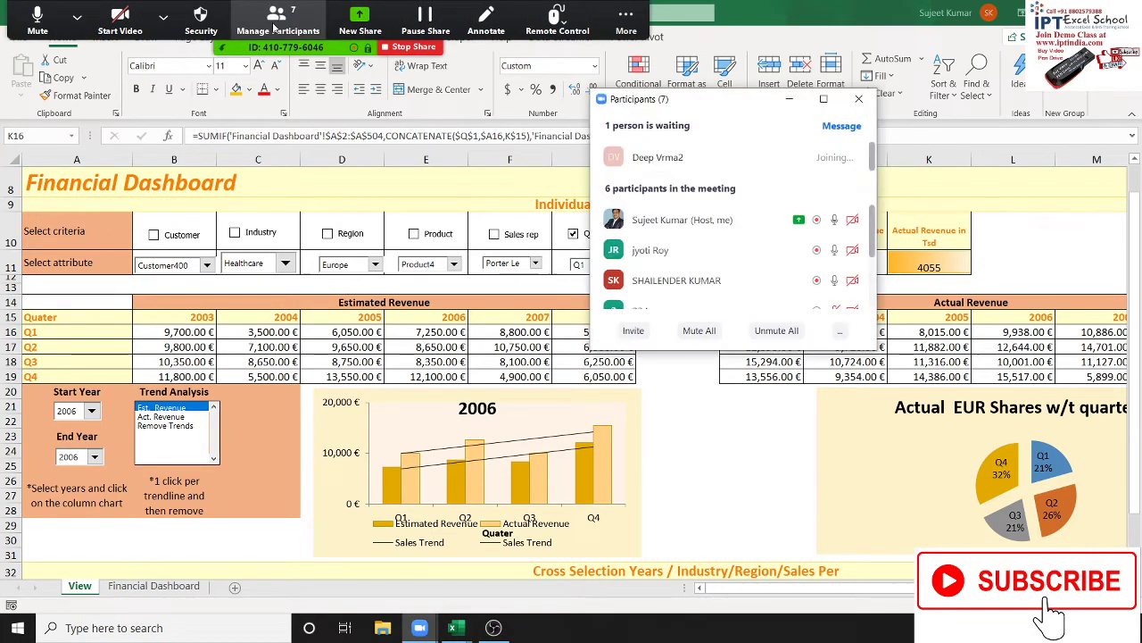
pyautogui.click(858, 98)
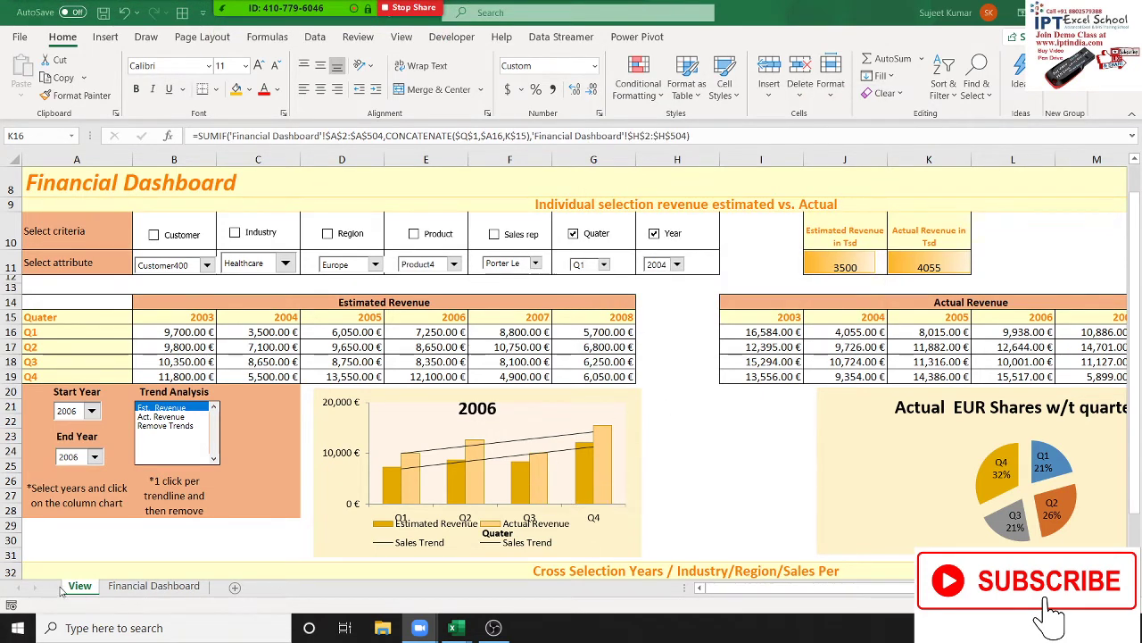
pyautogui.moveTo(786, 17); pyautogui.dragTo(259, 79)
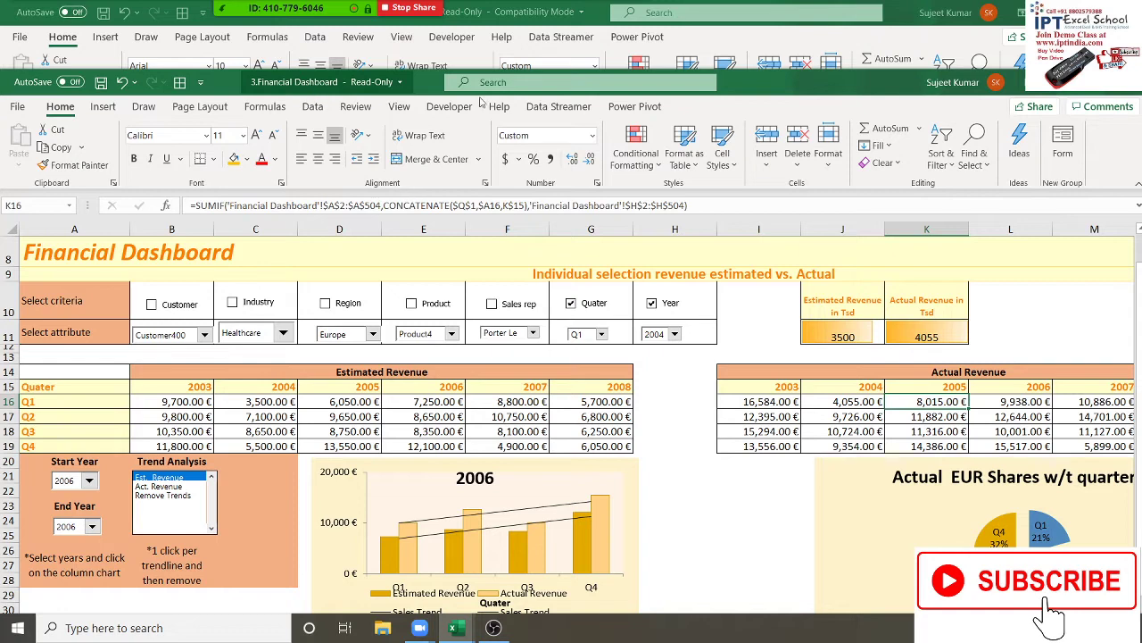
pyautogui.doubleClick(773, 89)
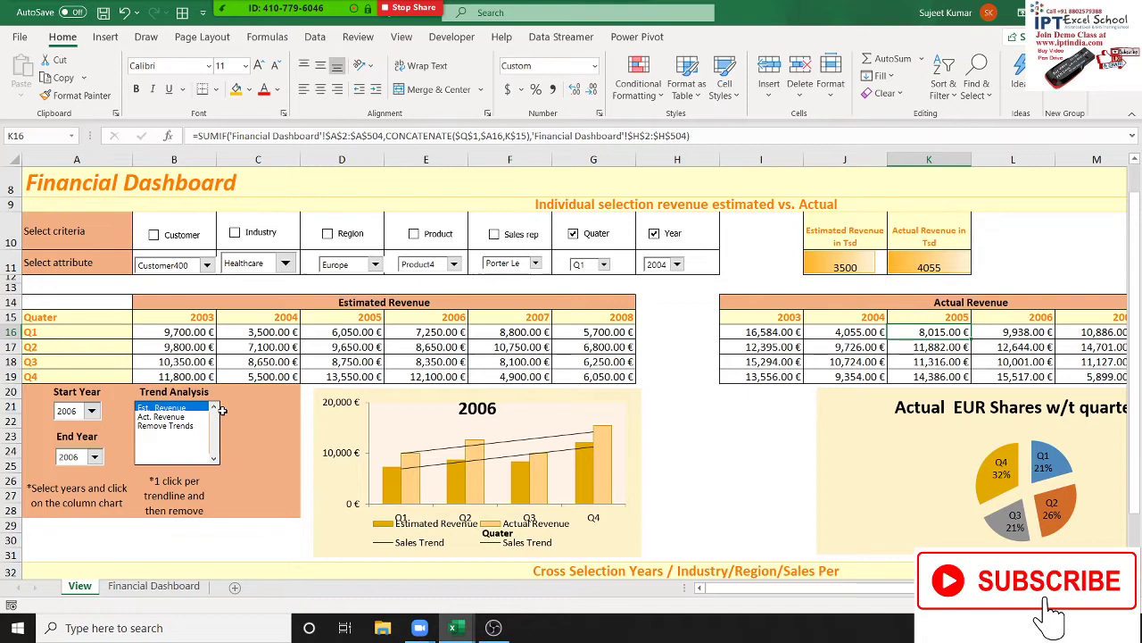
pyautogui.click(20, 38)
pyautogui.click(44, 107)
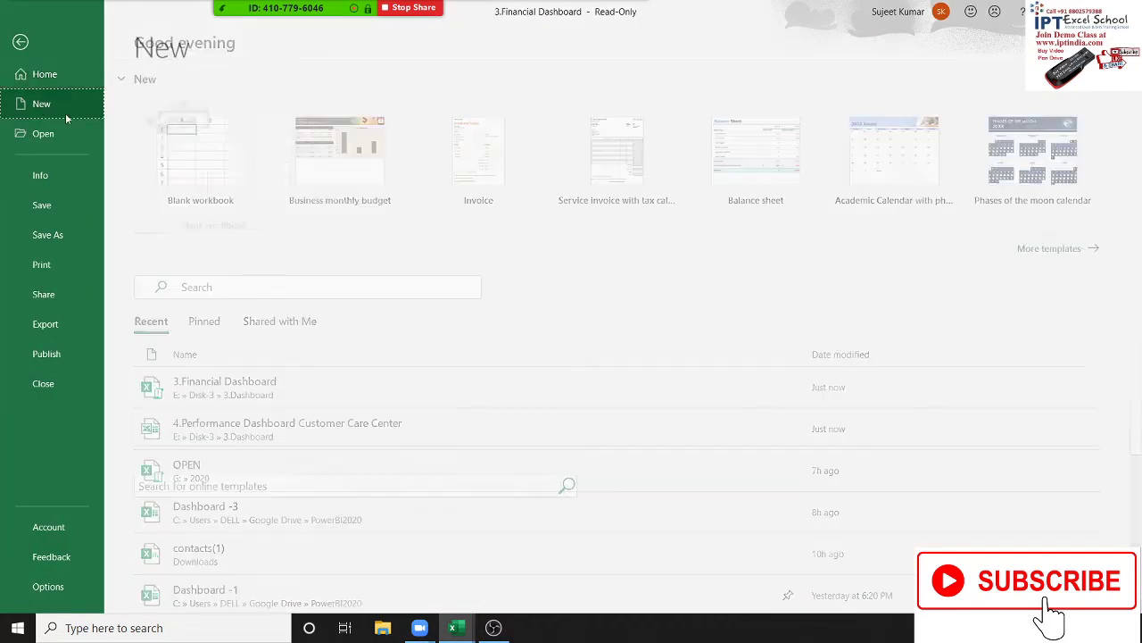
pyautogui.click(193, 181)
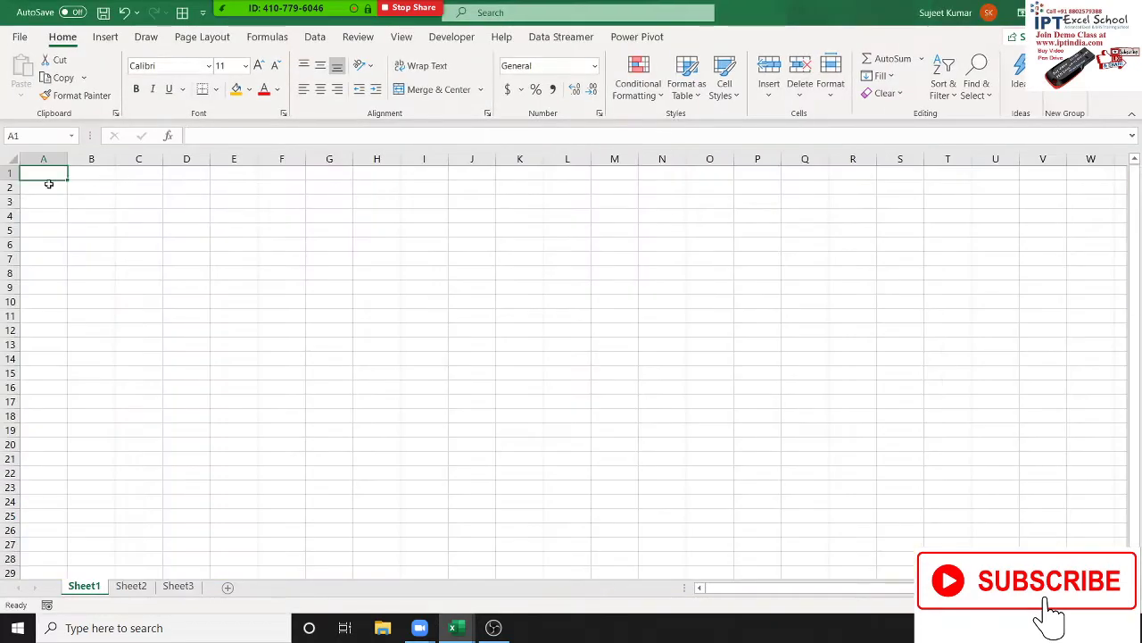
pyautogui.hotkey('ctrl', 'w')
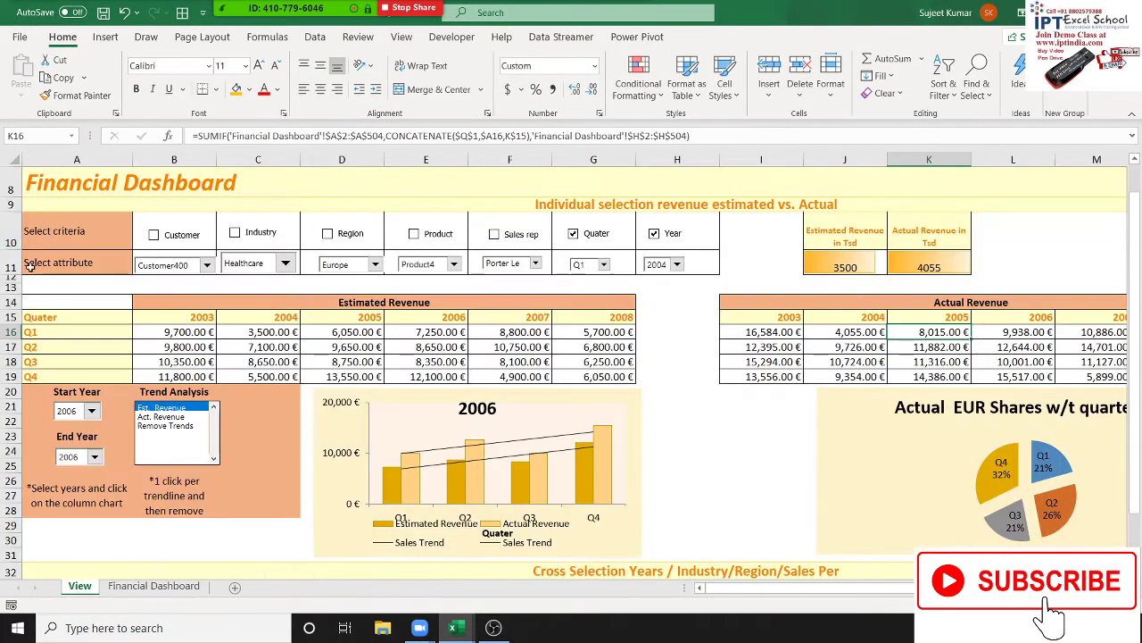
pyautogui.click(4, 159)
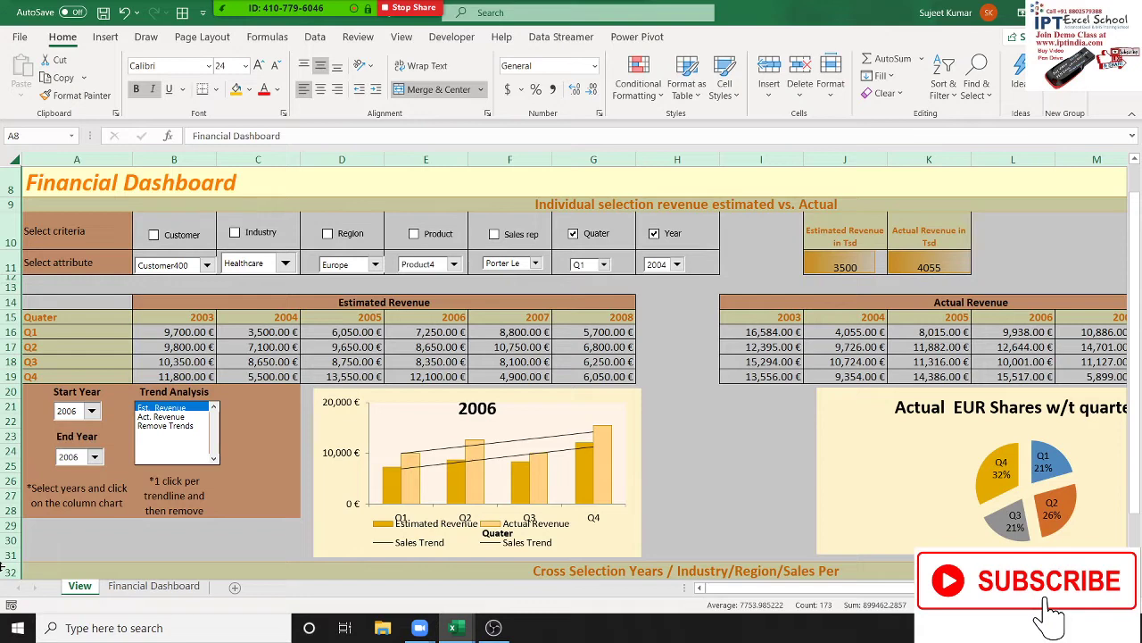
pyautogui.click(36, 182)
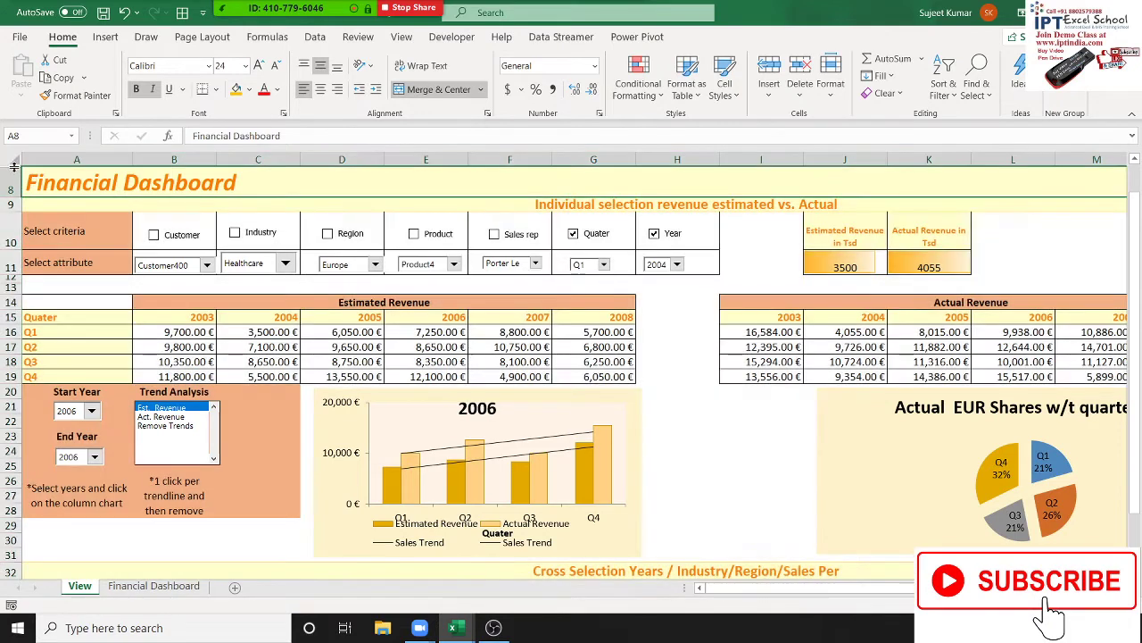
pyautogui.click(11, 159)
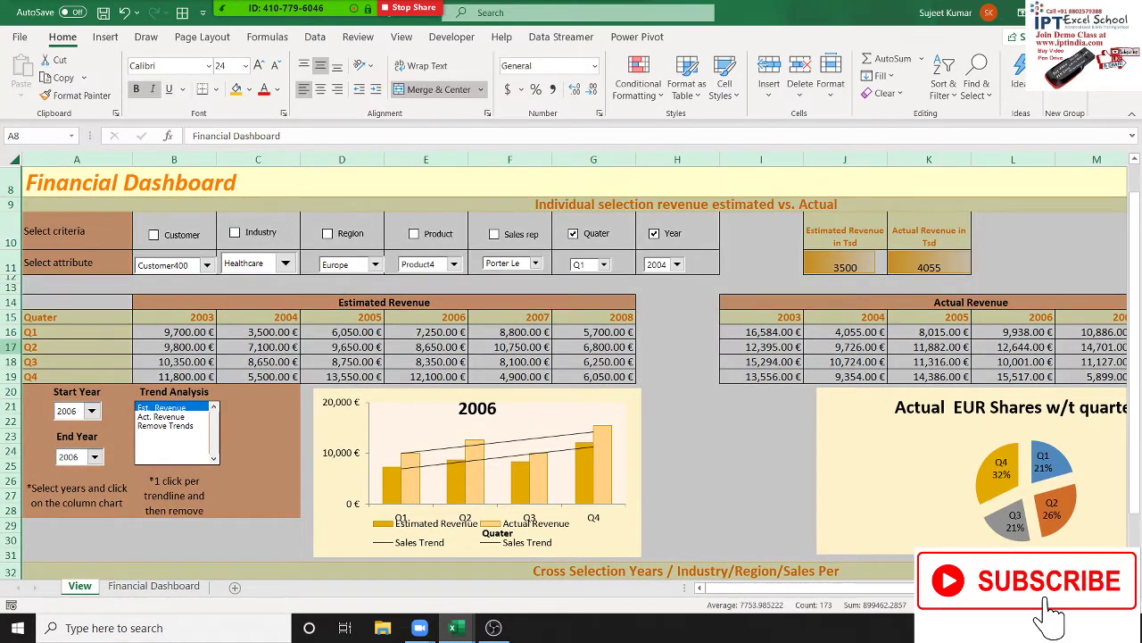
pyautogui.hotkey('ctrl', 'c')
pyautogui.hotkey('ctrl', 'n')
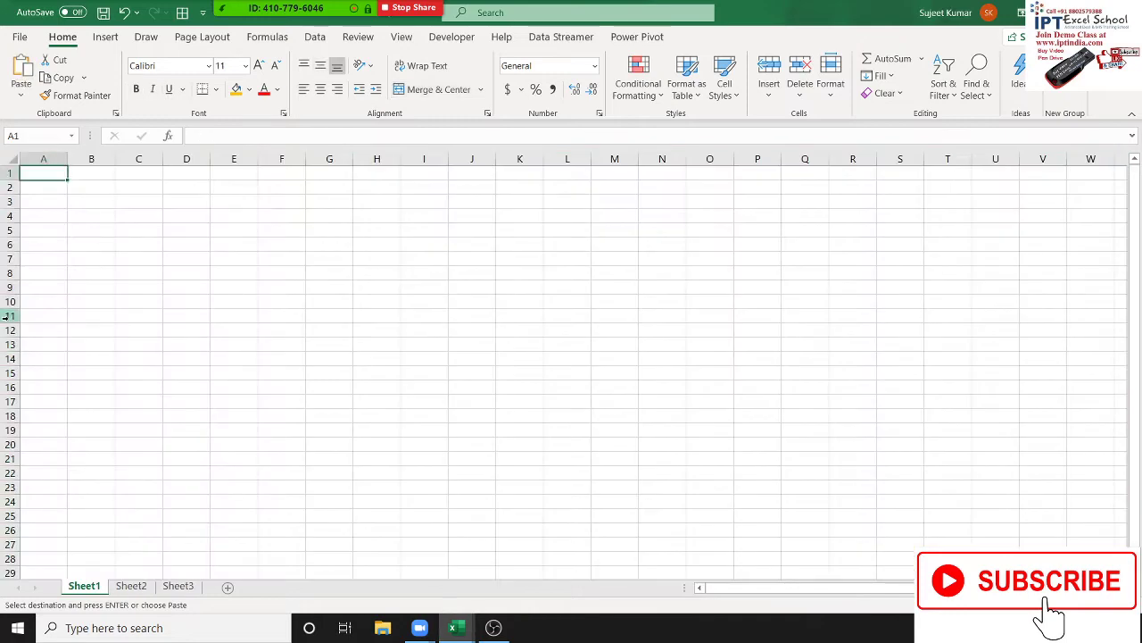
pyautogui.hotkey('ctrl', 'a')
pyautogui.hotkey('ctrl', 'v')
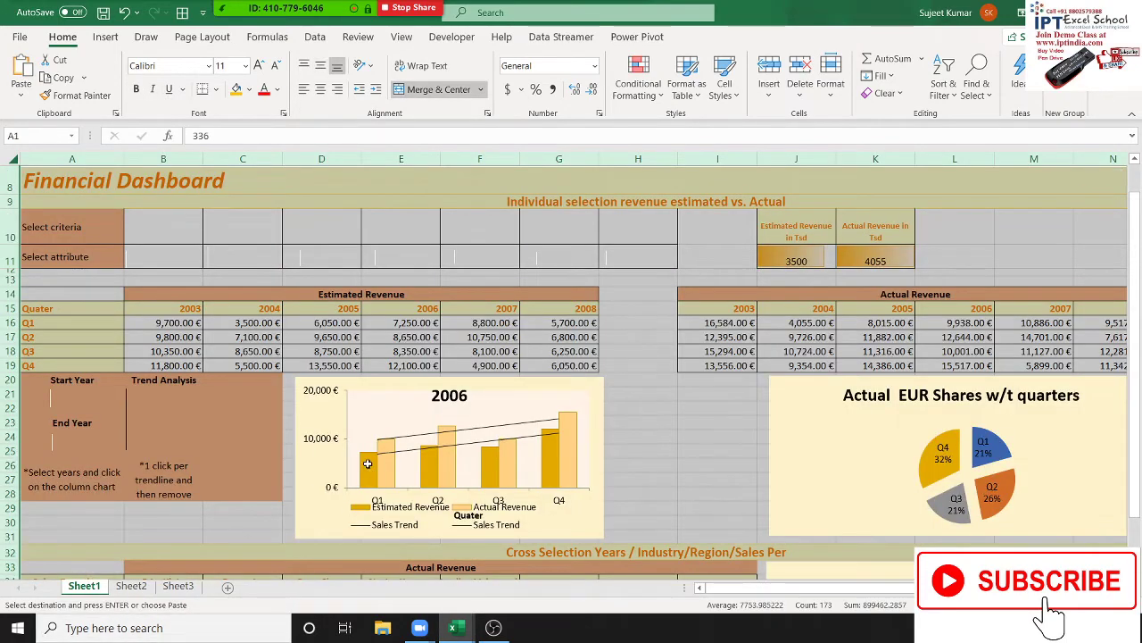
pyautogui.scroll(-4, 366, 463)
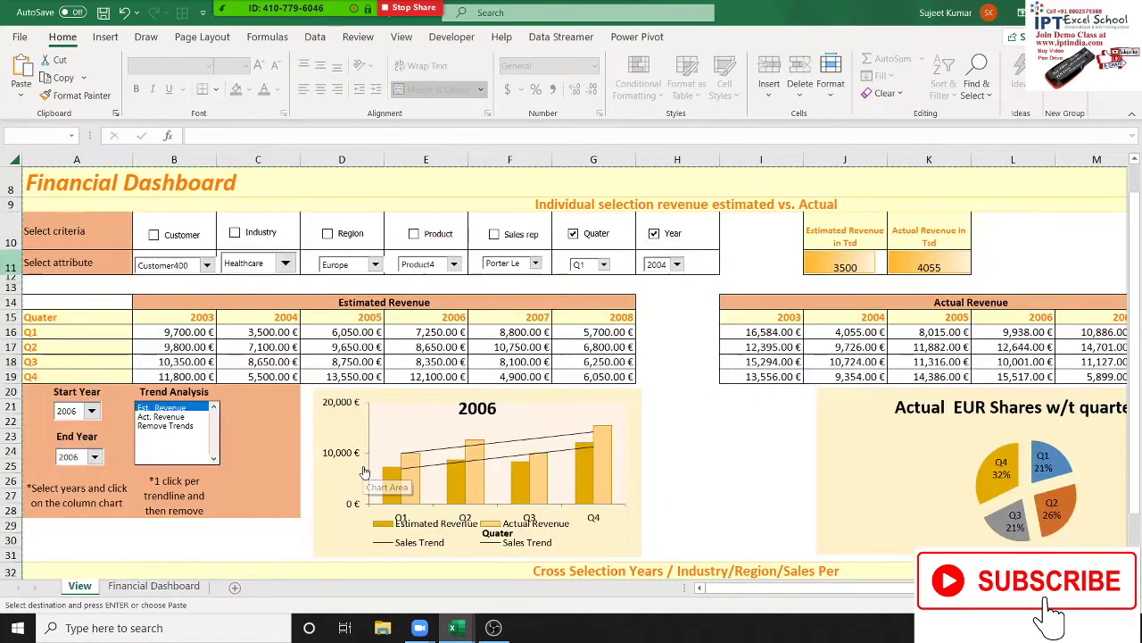
pyautogui.hotkey('ctrl', 'Tab')
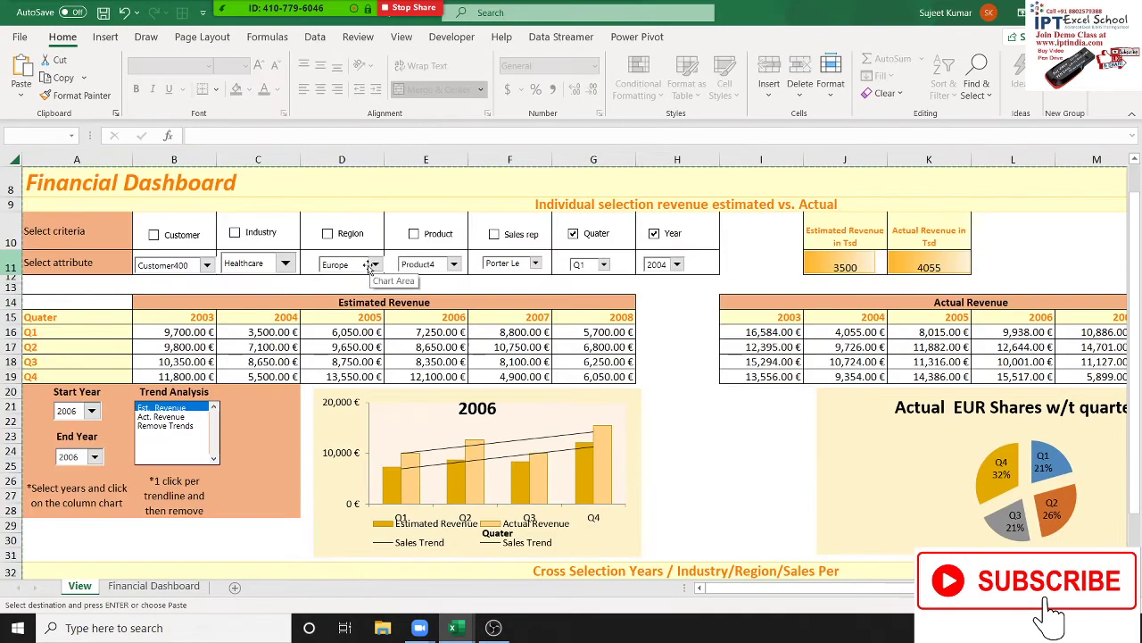
pyautogui.hotkey('alt', 'Tab')
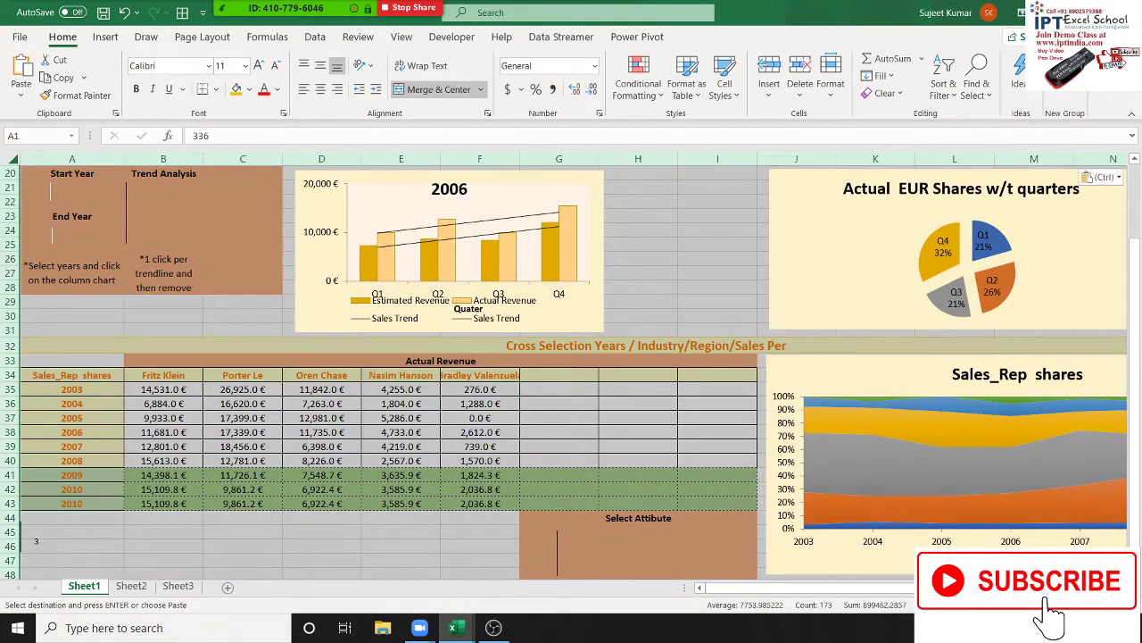
pyautogui.hotkey('ctrl', 'w')
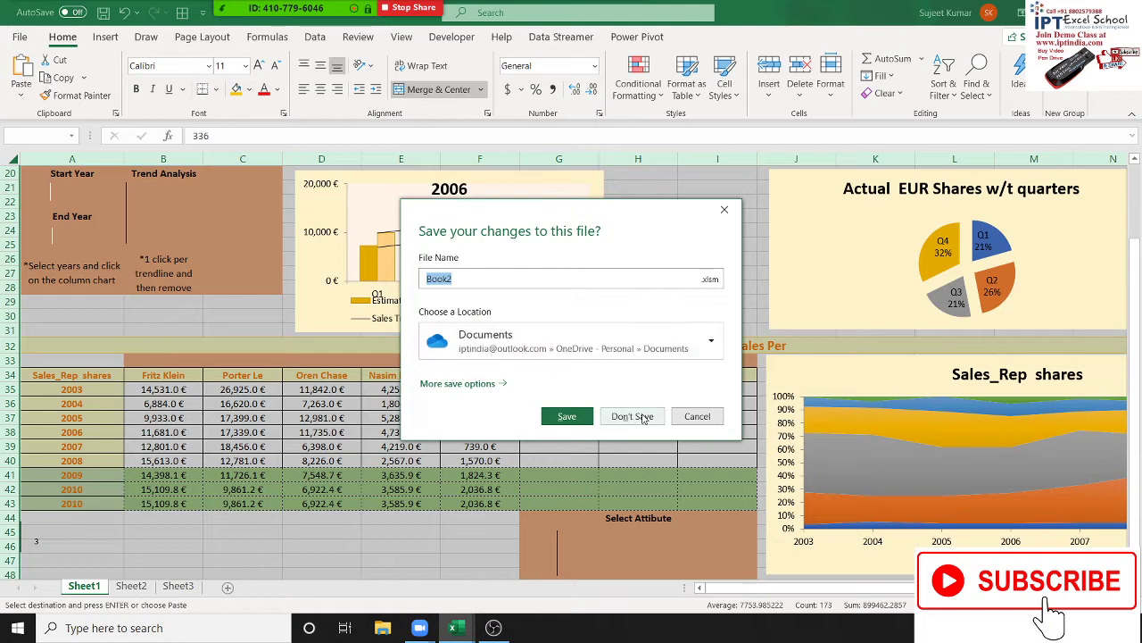
pyautogui.click(643, 417)
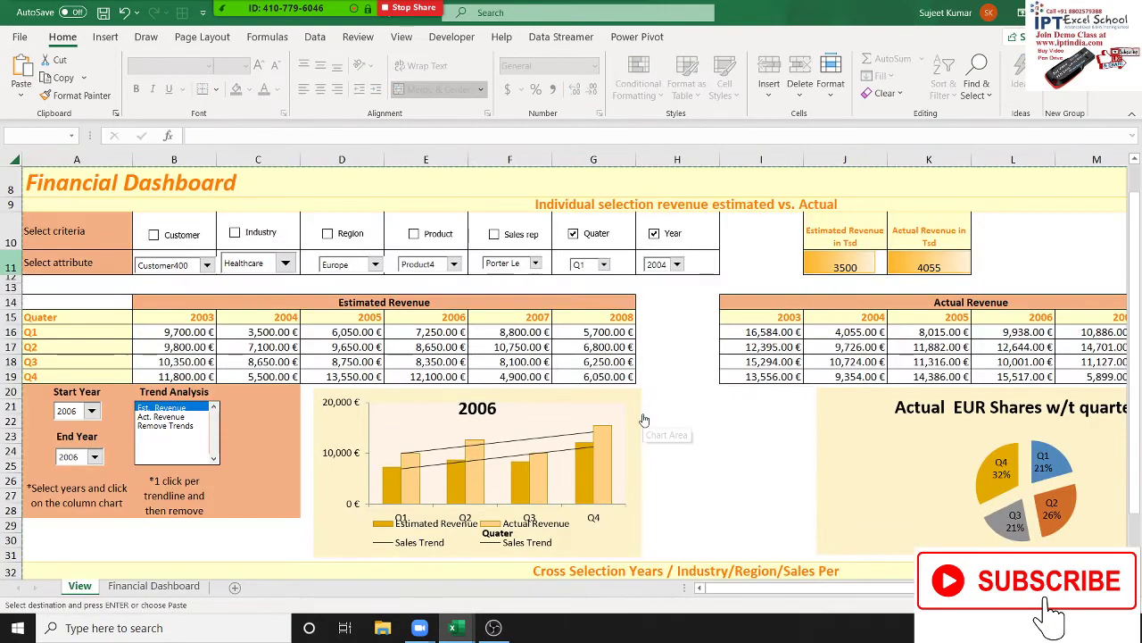
# Select C30, then copy the View sheet to (new book) with Create a copy ticked
pyautogui.click(264, 539)
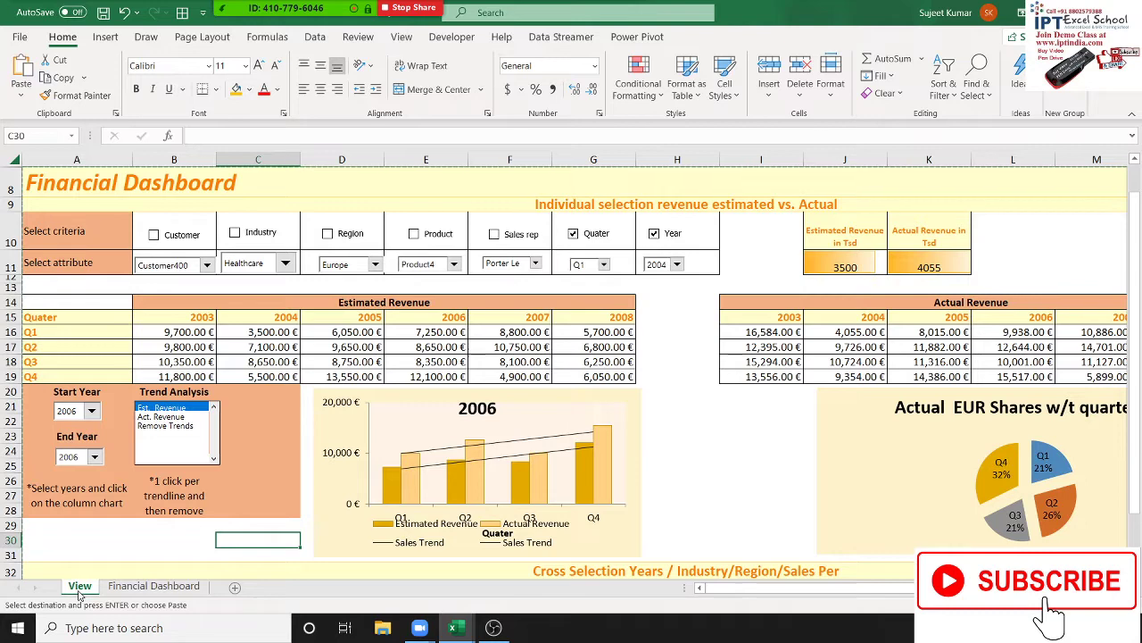
pyautogui.rightClick(79, 589)
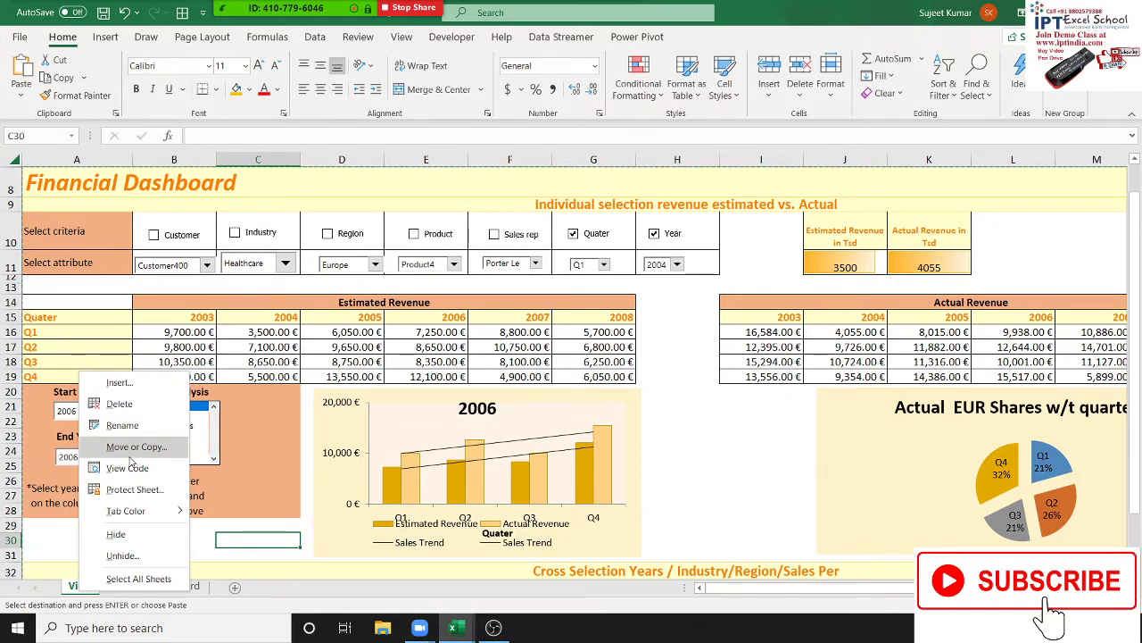
pyautogui.click(131, 448)
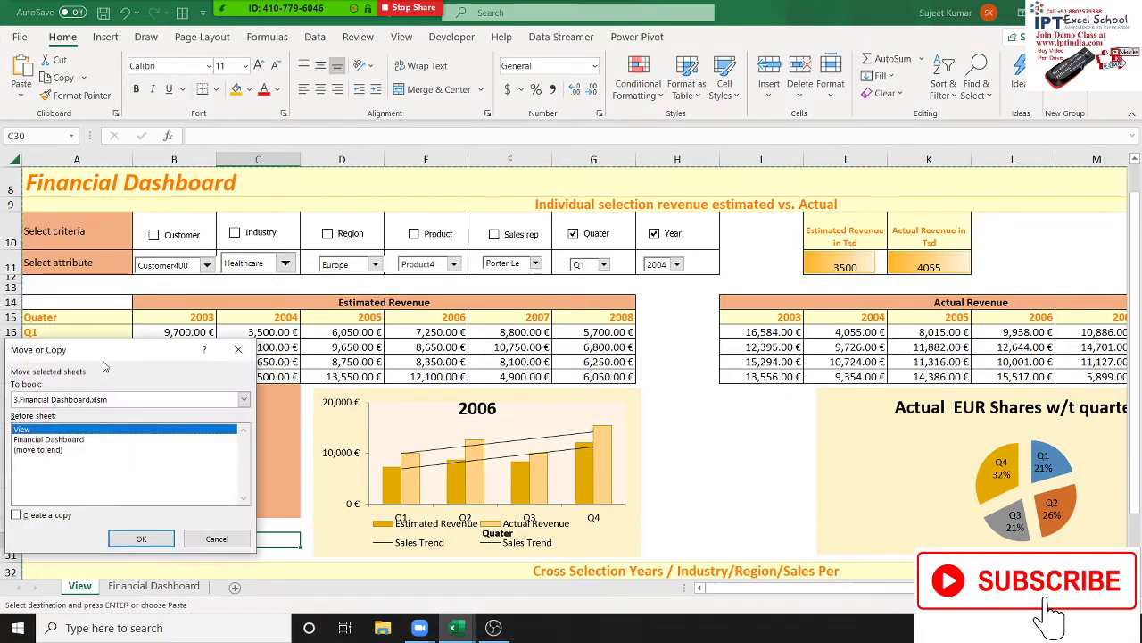
pyautogui.moveTo(60, 349); pyautogui.dragTo(497, 364)
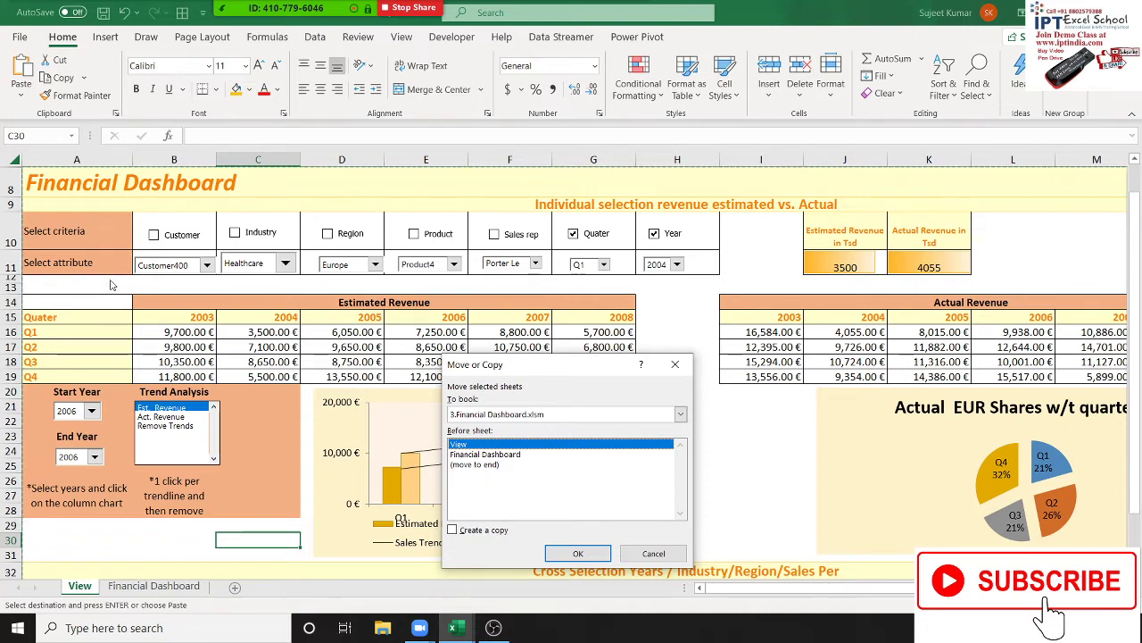
pyautogui.click(487, 531)
pyautogui.click(482, 415)
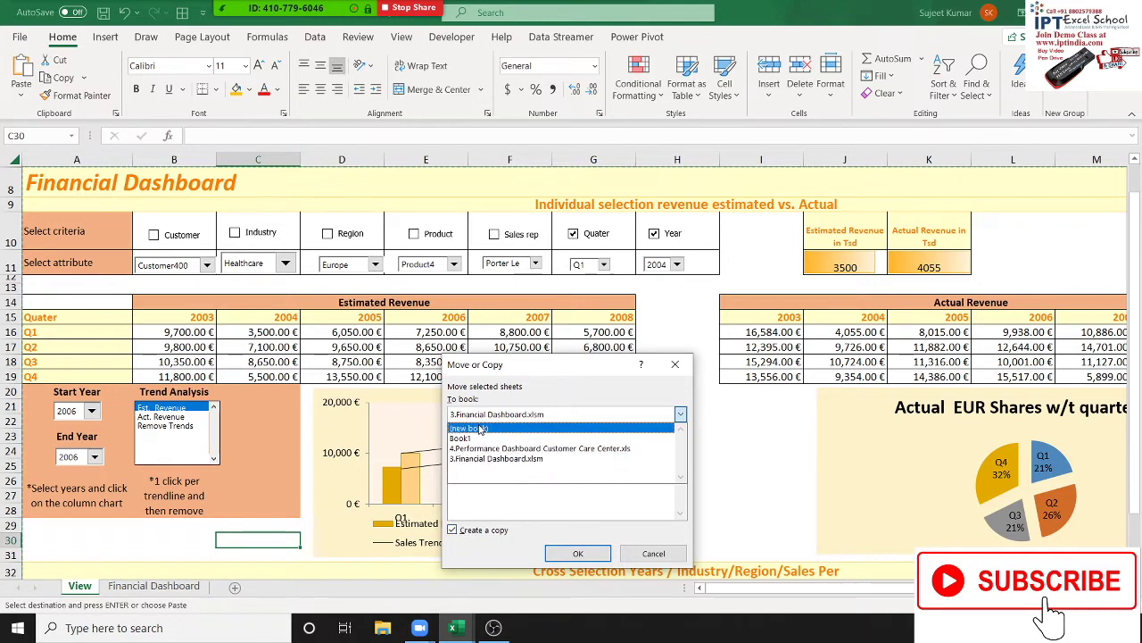
pyautogui.click(482, 427)
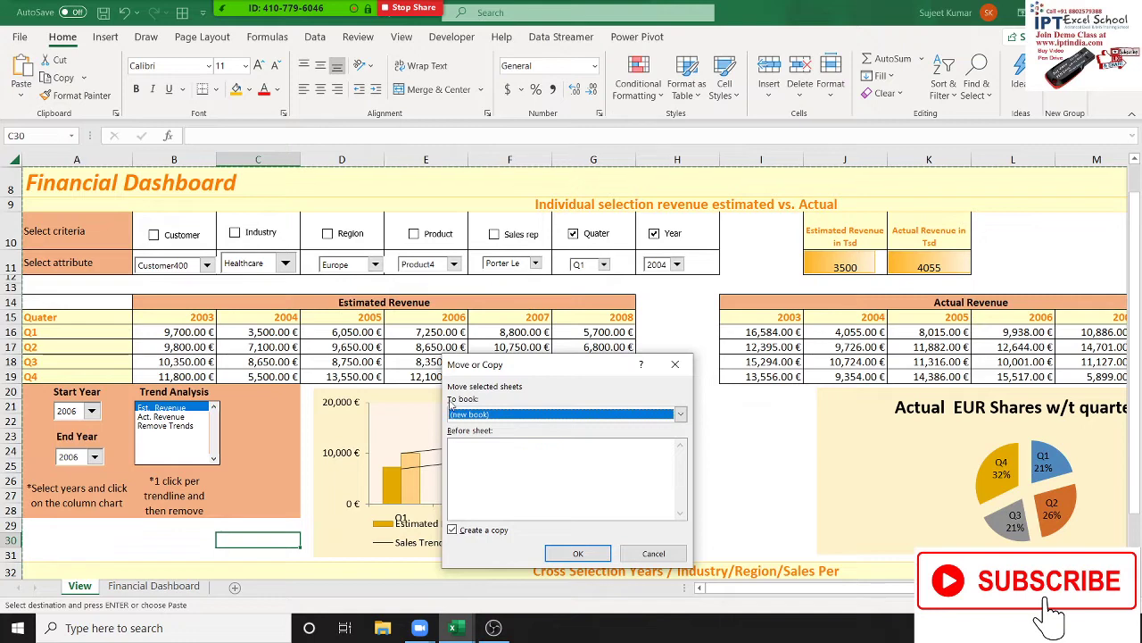
pyautogui.click(585, 560)
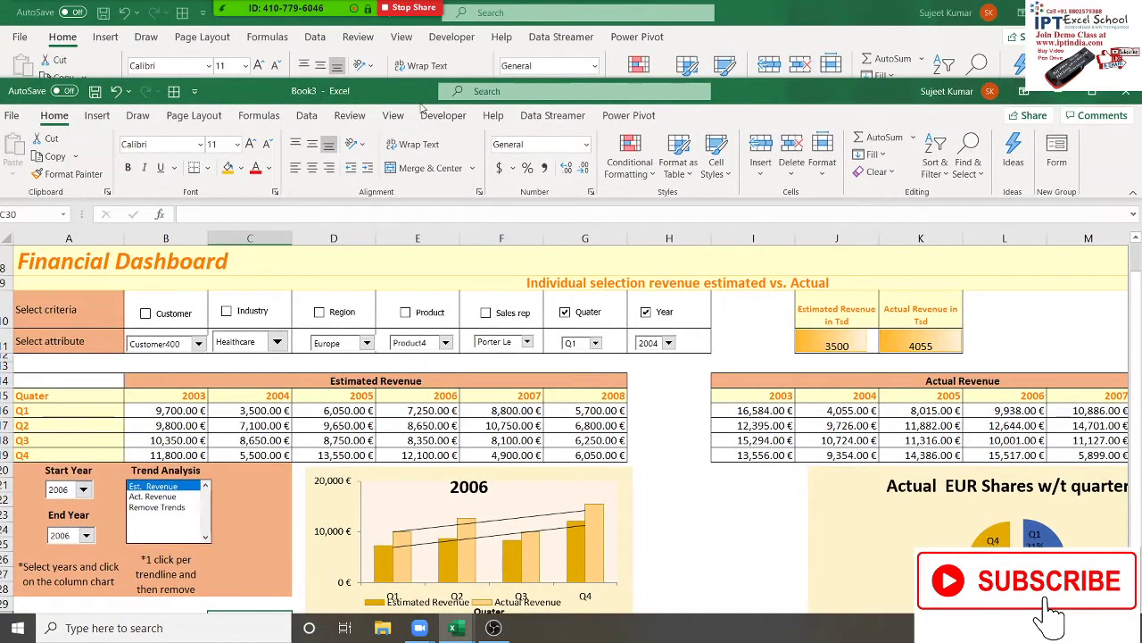
# Maximize Book3 and look over its Financial Dashboard data sheet before returning to View
pyautogui.doubleClick(845, 100)
pyautogui.scroll(-5, 433, 410)
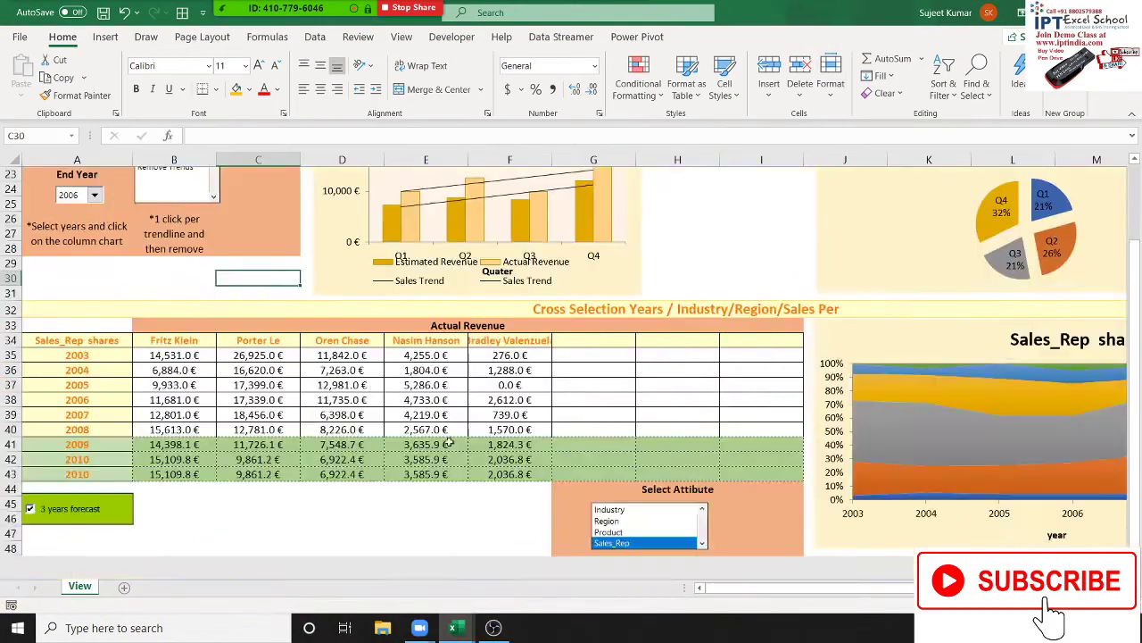
pyautogui.scroll(5, 433, 410)
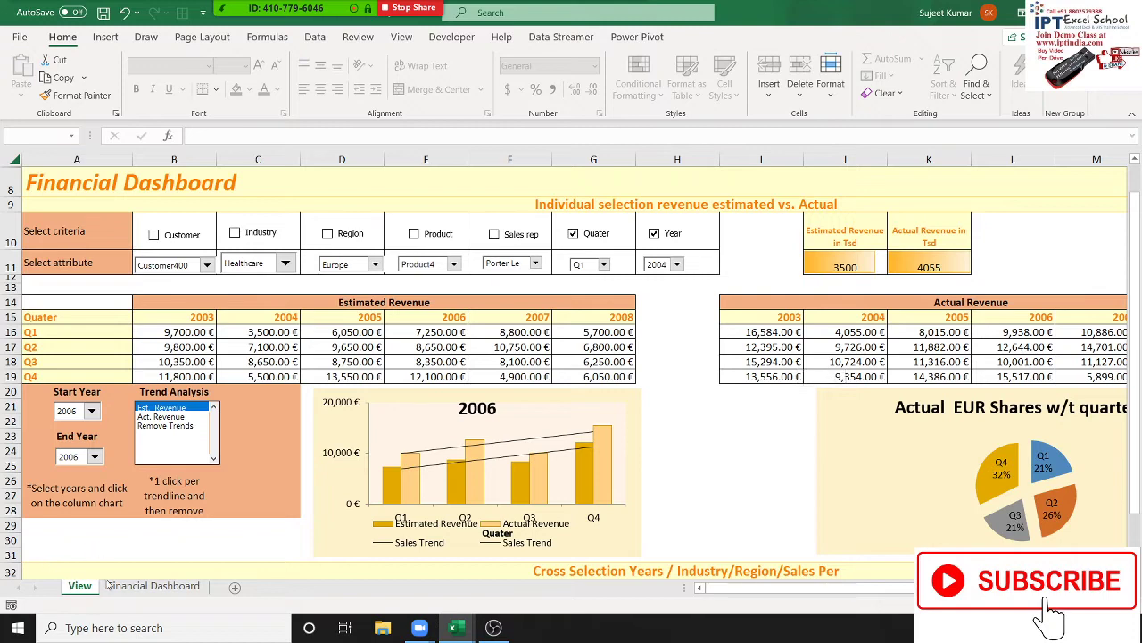
pyautogui.click(143, 586)
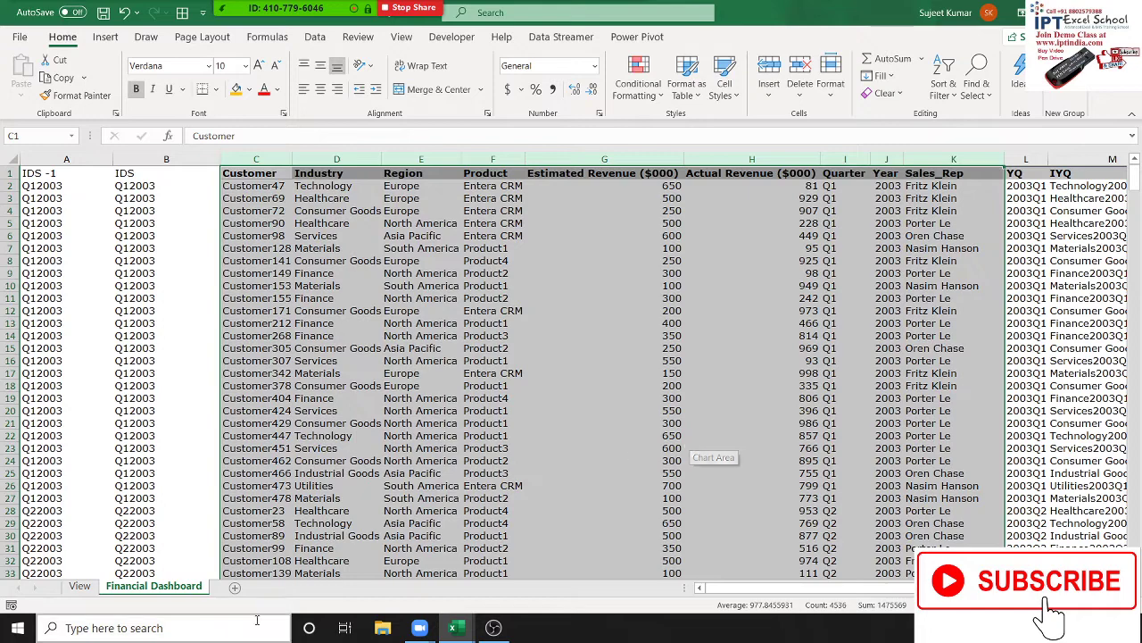
pyautogui.click(89, 589)
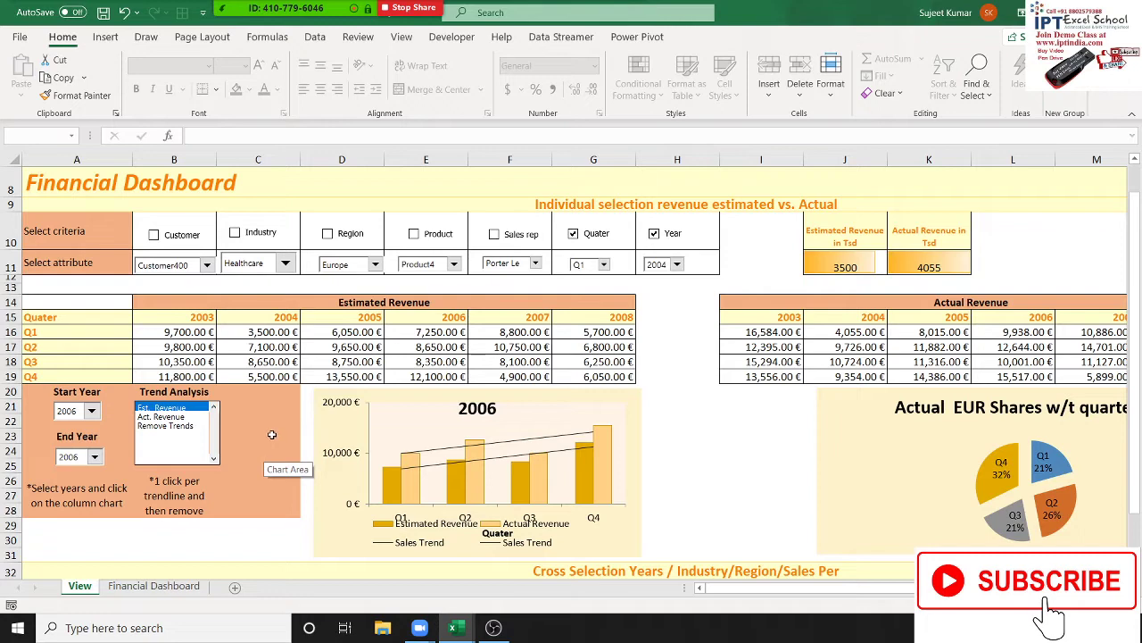
# Confirm that B16's SUMIF formula references 3.Financial Dashboard.xlsm, then close Book3 with Ctrl+W
pyautogui.click(271, 434)
pyautogui.click(205, 336)
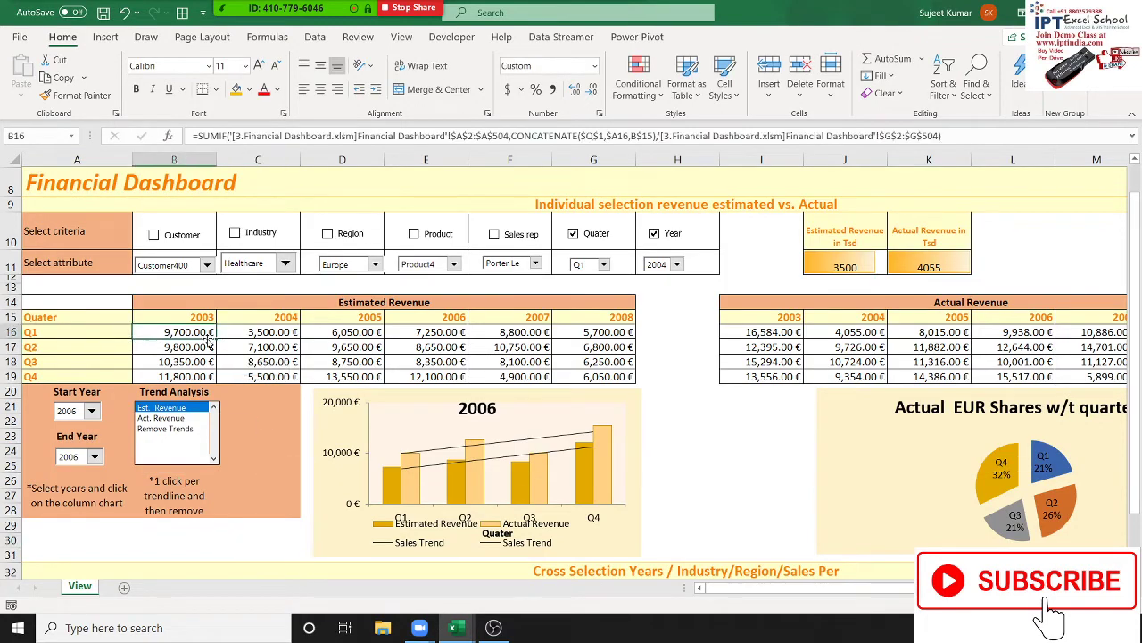
pyautogui.moveTo(236, 135); pyautogui.dragTo(339, 136)
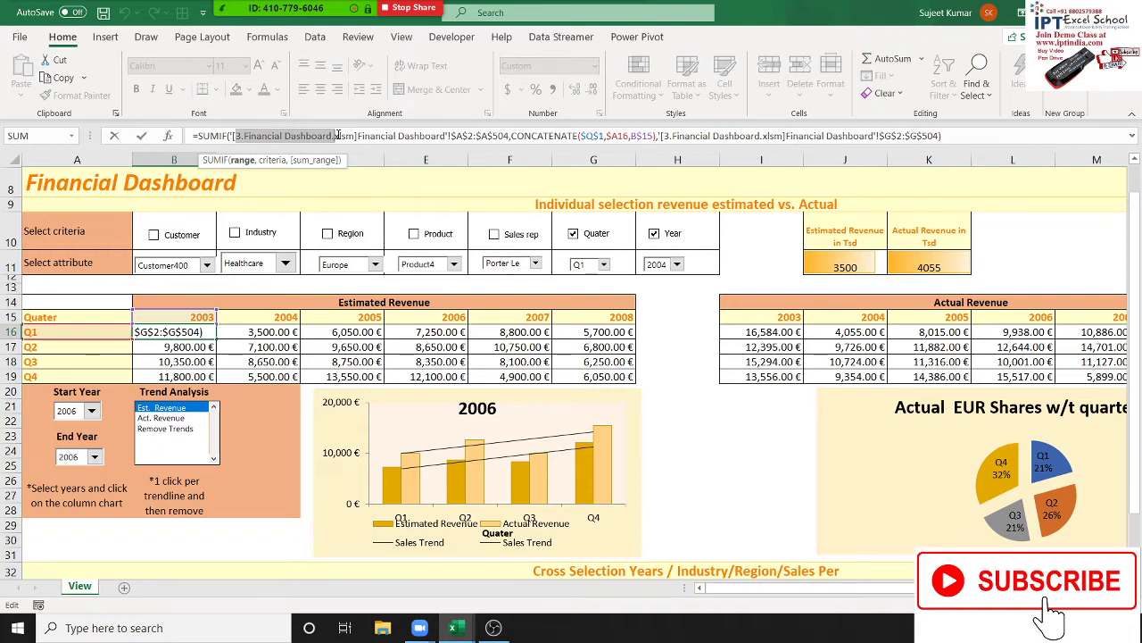
pyautogui.moveTo(230, 136); pyautogui.dragTo(282, 136)
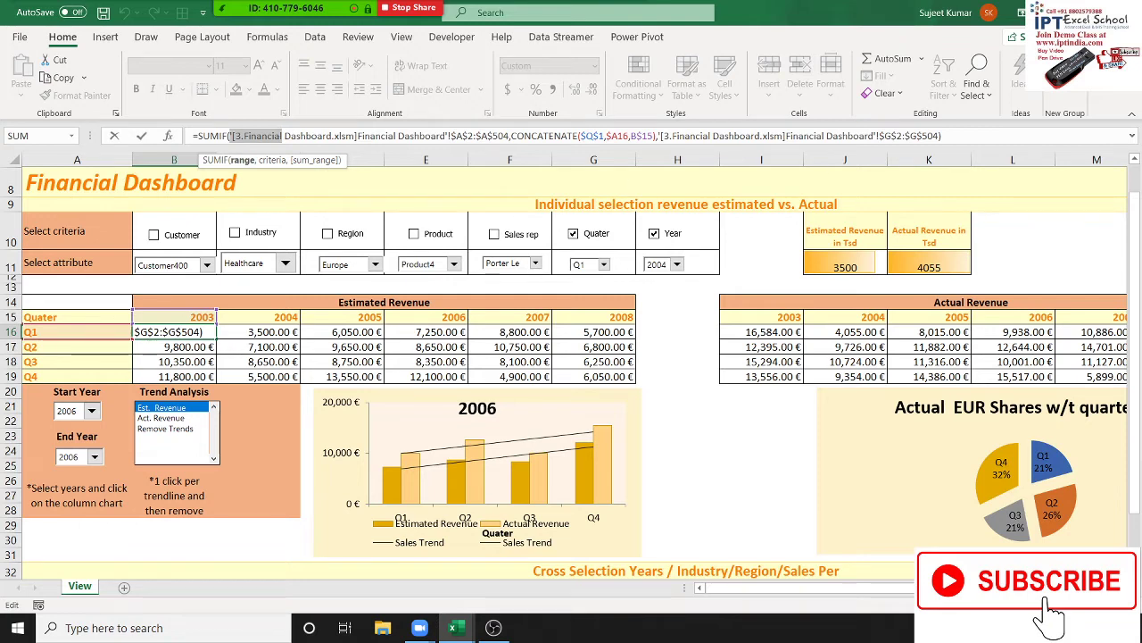
pyautogui.hotkey('ctrl', 'Return')
pyautogui.hotkey('ctrl', 'w')
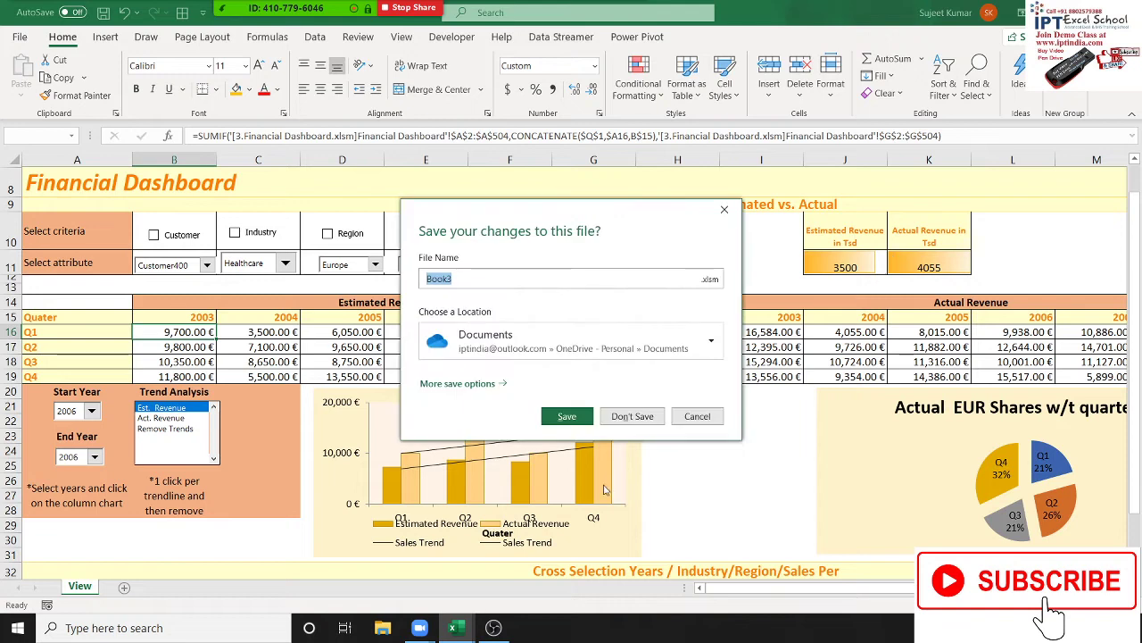
# Close Book3 without saving, check the data sheet's CONCATENATE formula in B2, and return to View
pyautogui.click(626, 415)
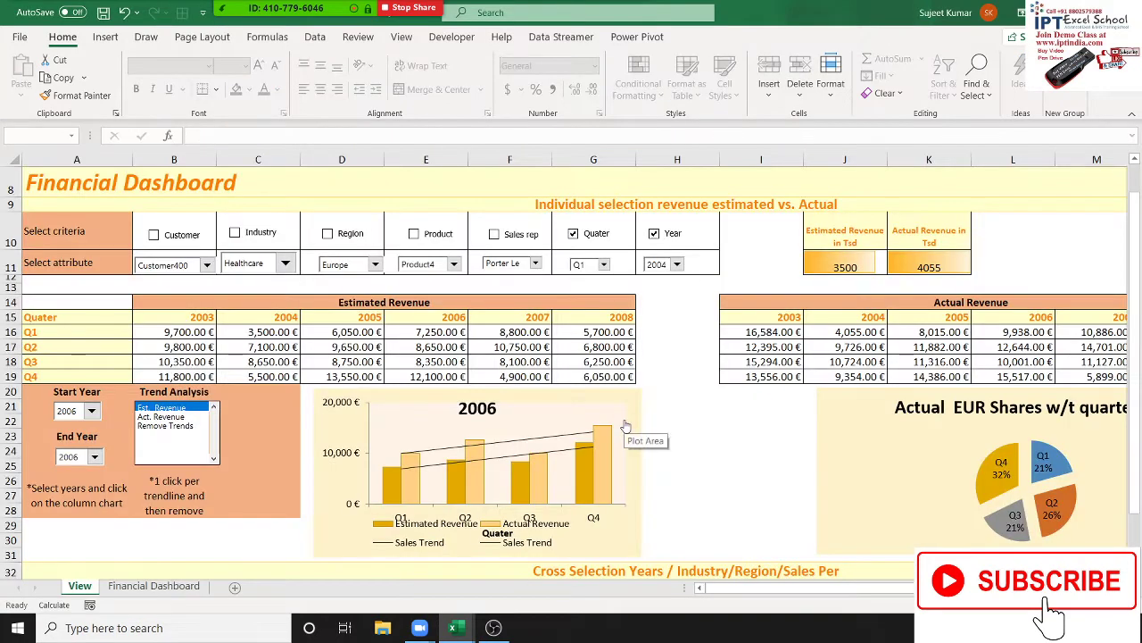
pyautogui.click(258, 540)
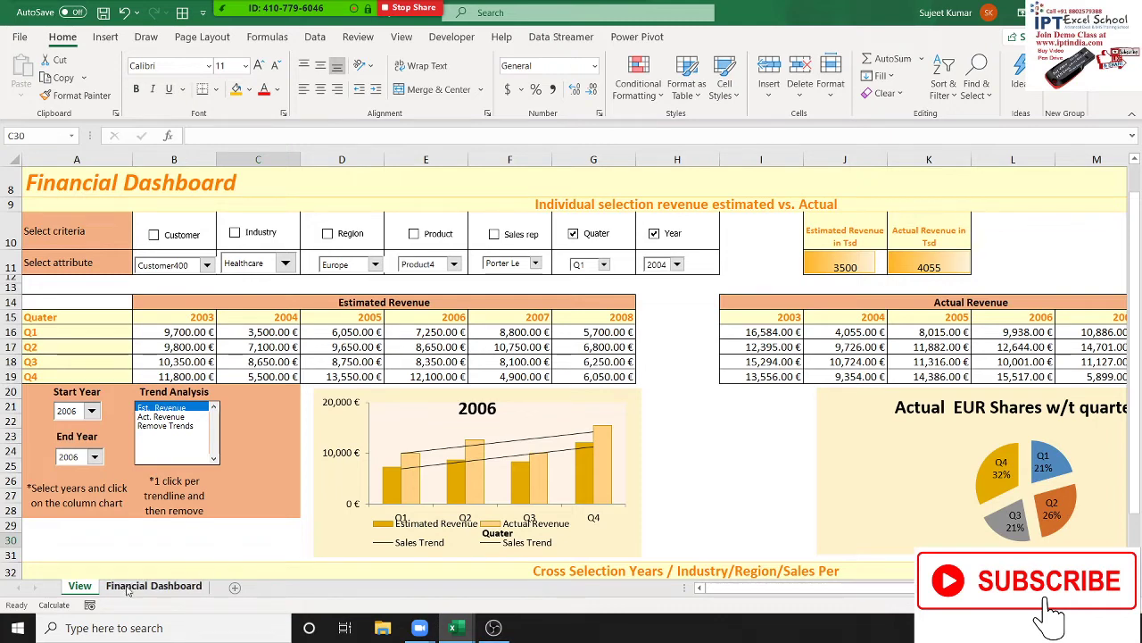
pyautogui.click(128, 587)
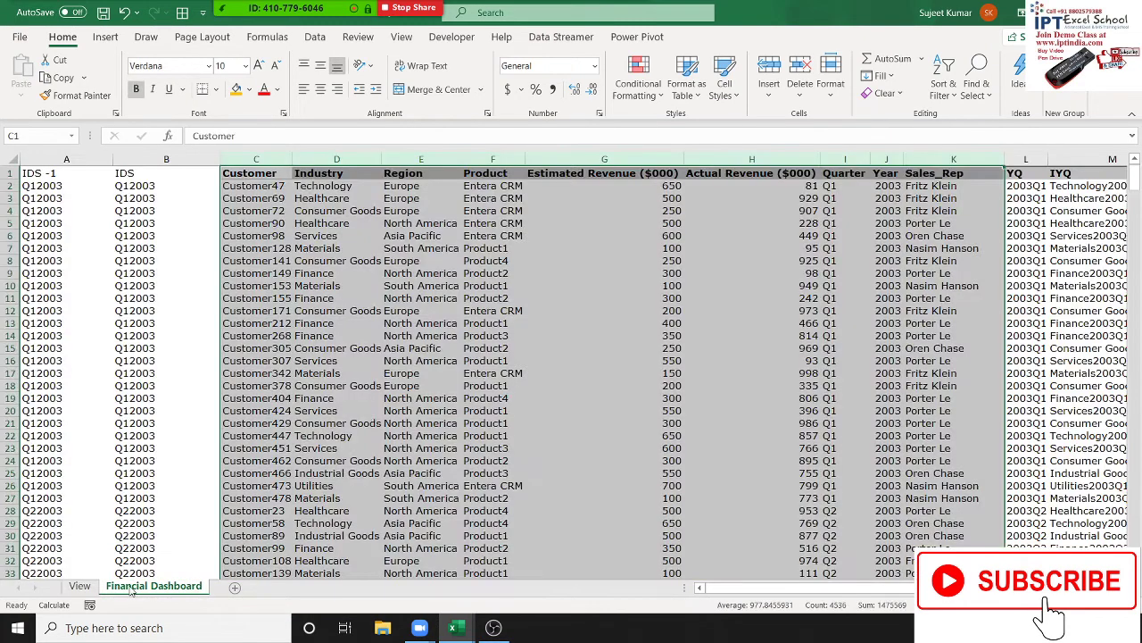
pyautogui.moveTo(256, 158); pyautogui.dragTo(953, 158)
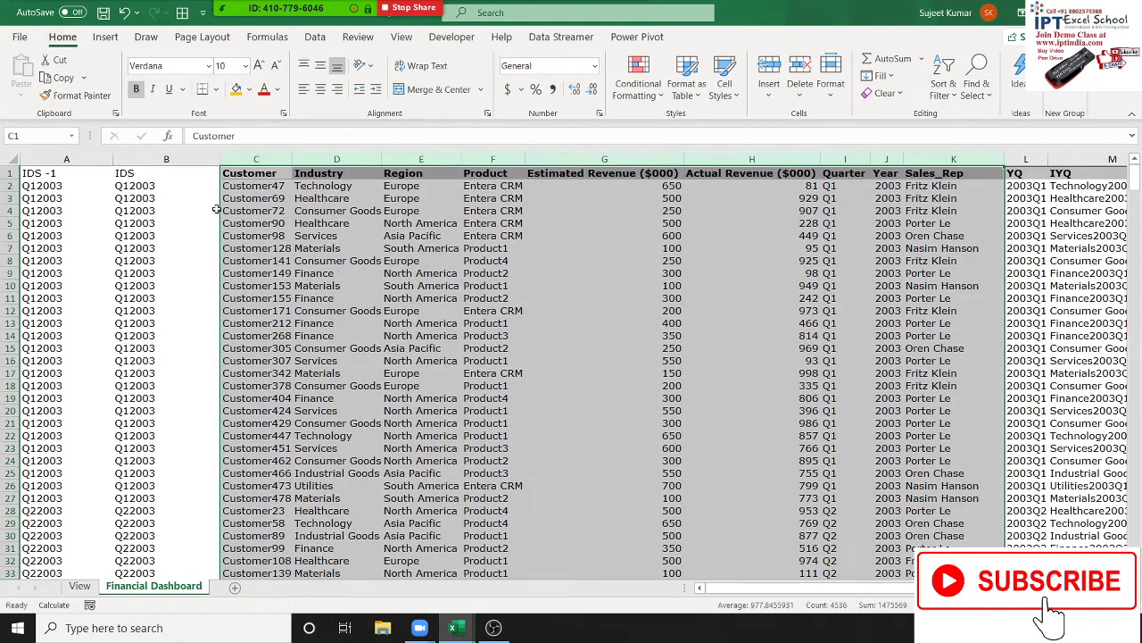
pyautogui.click(175, 188)
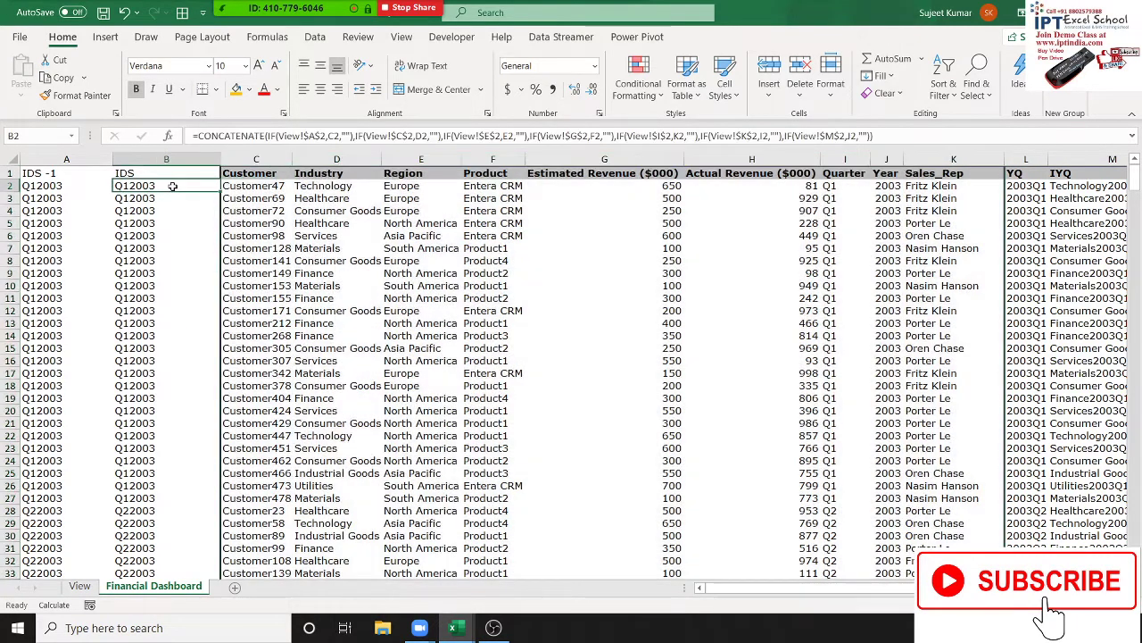
pyautogui.click(80, 585)
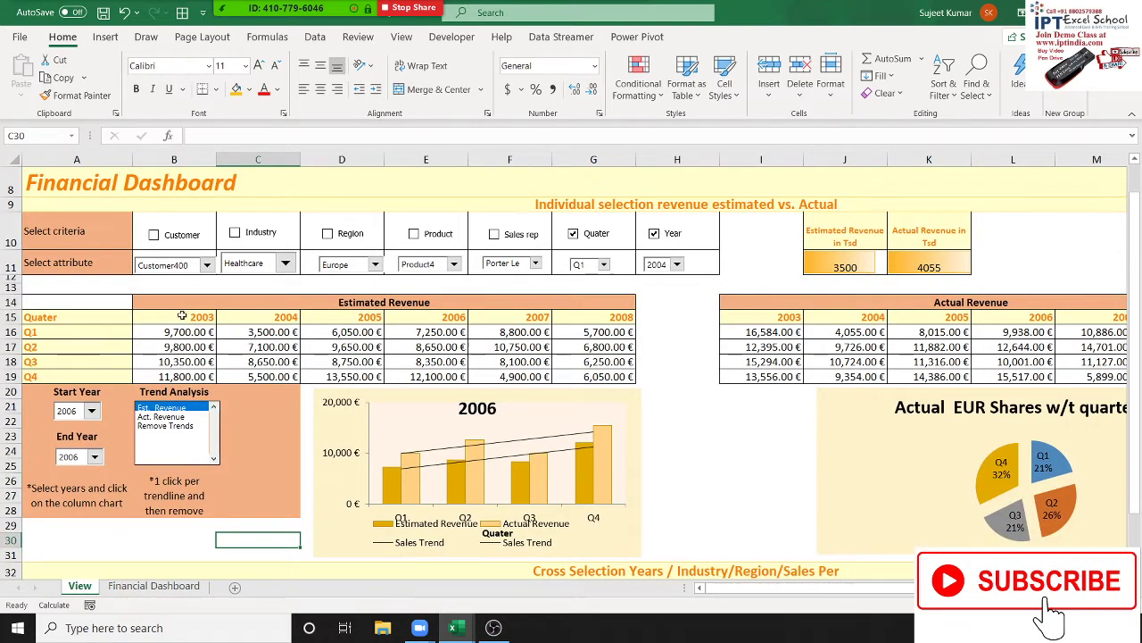
pyautogui.moveTo(187, 305)
pyautogui.mouseDown()
pyautogui.moveTo(272, 317)
pyautogui.moveTo(167, 332)
pyautogui.moveTo(578, 362)
pyautogui.mouseUp()
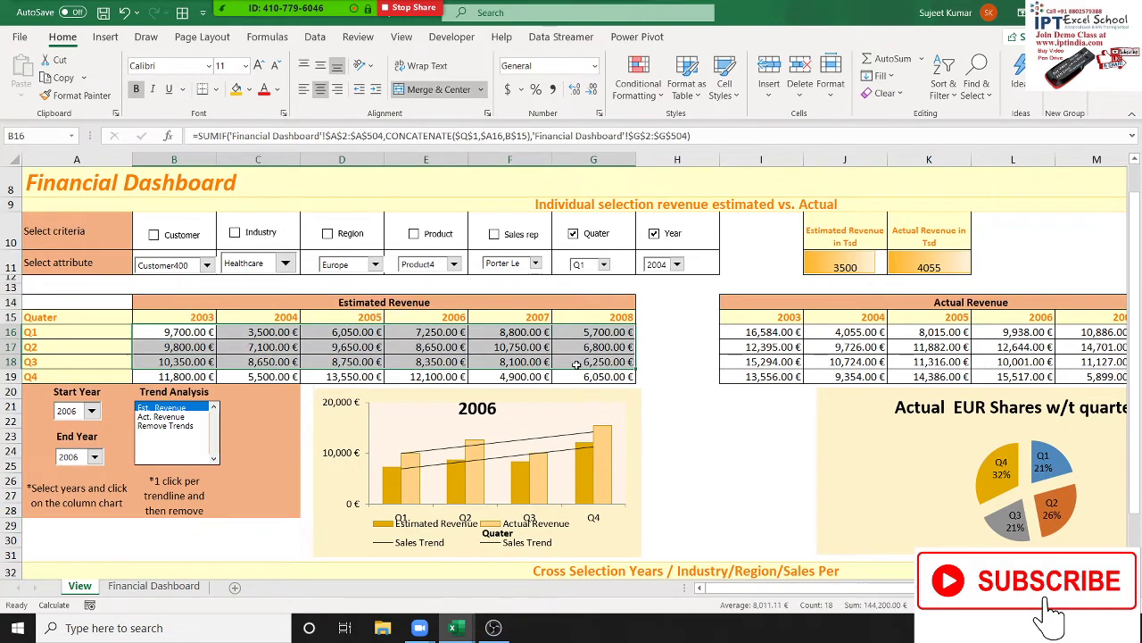
pyautogui.moveTo(773, 346); pyautogui.dragTo(928, 361)
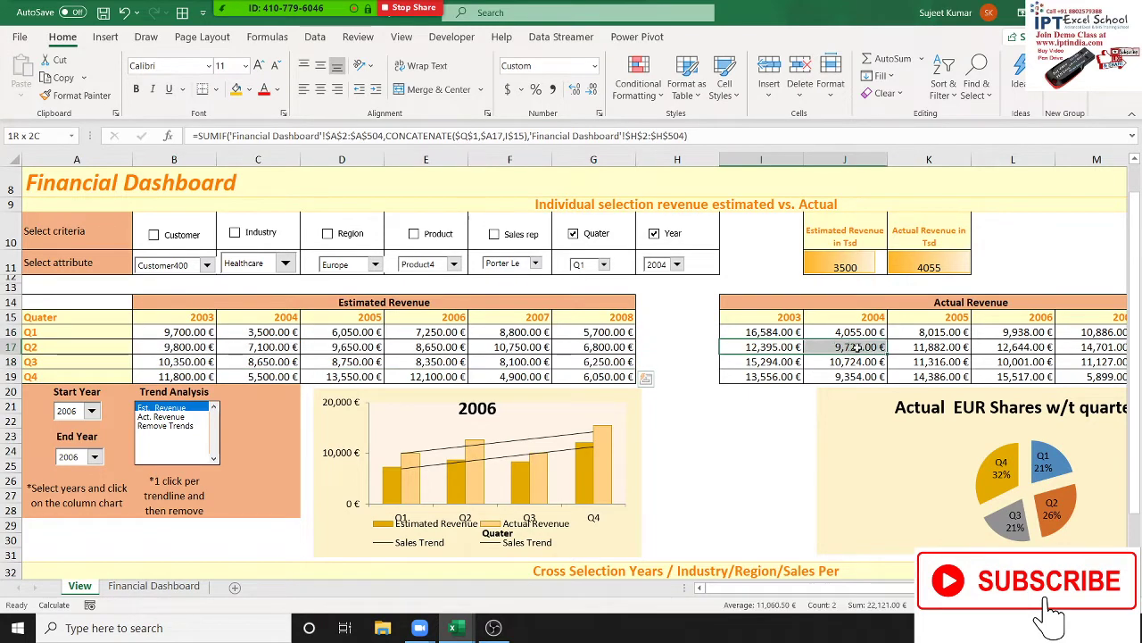
pyautogui.click(331, 314)
pyautogui.click(874, 346)
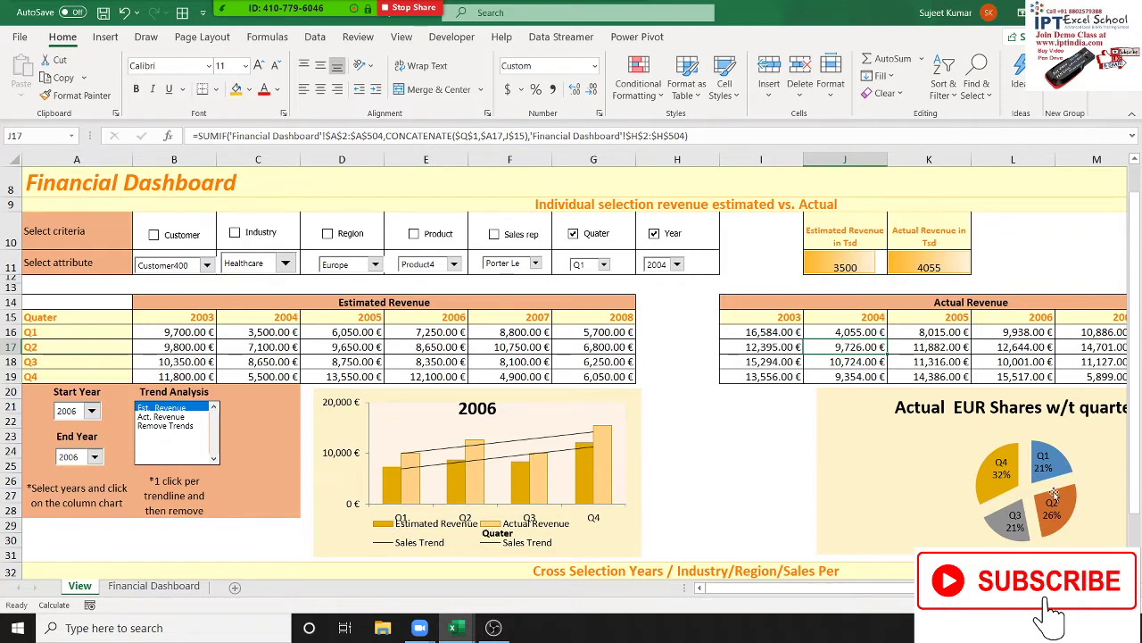
pyautogui.hscroll(1, 572, 357)
pyautogui.hscroll(2, 572, 357)
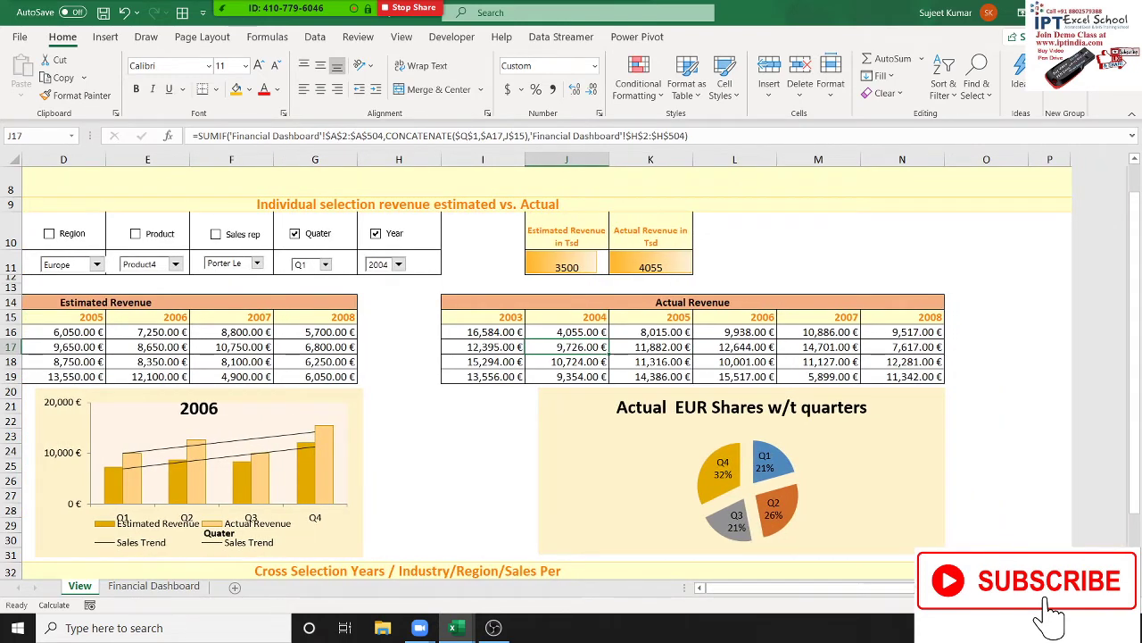
pyautogui.scroll(-3, 814, 484)
pyautogui.scroll(-2, 813, 484)
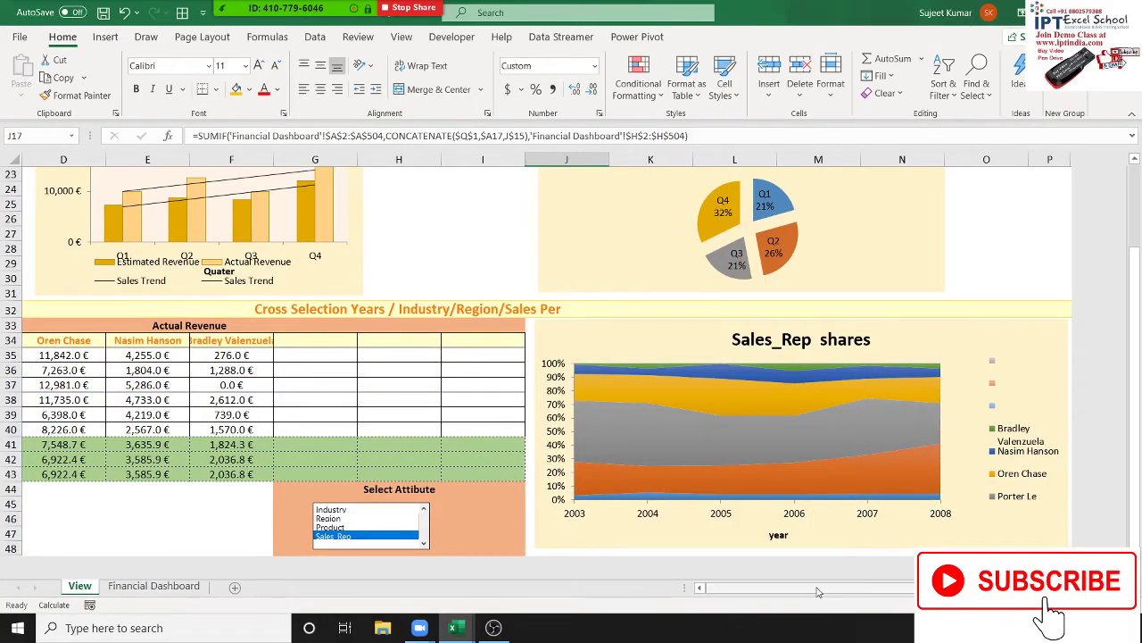
pyautogui.moveTo(817, 592); pyautogui.dragTo(720, 602)
pyautogui.scroll(5, 614, 569)
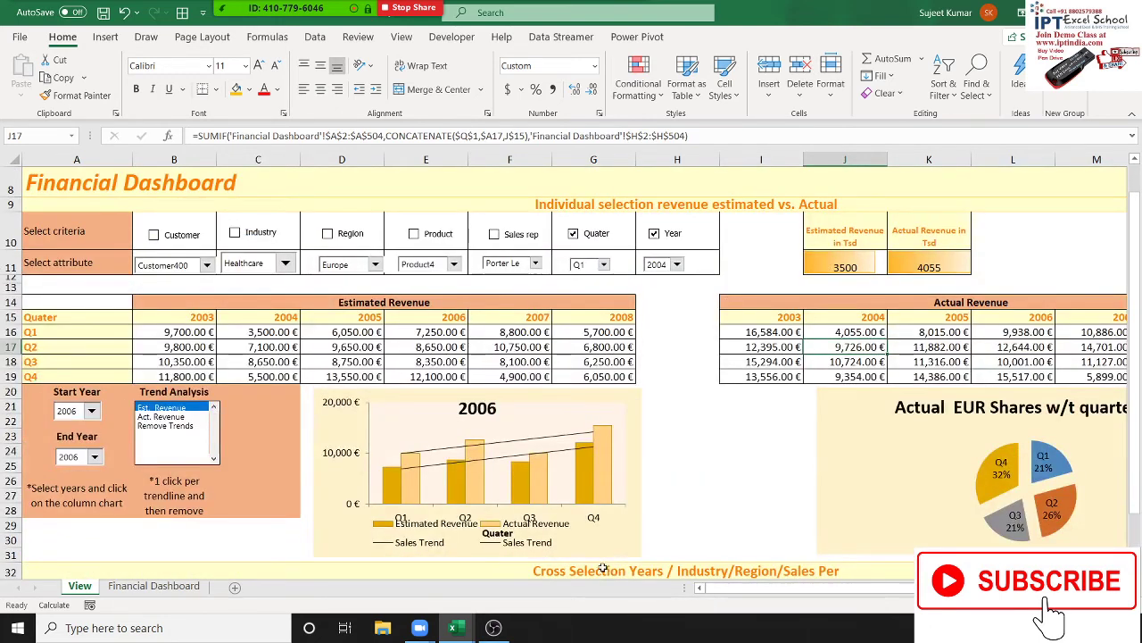
pyautogui.moveTo(198, 331); pyautogui.dragTo(586, 331)
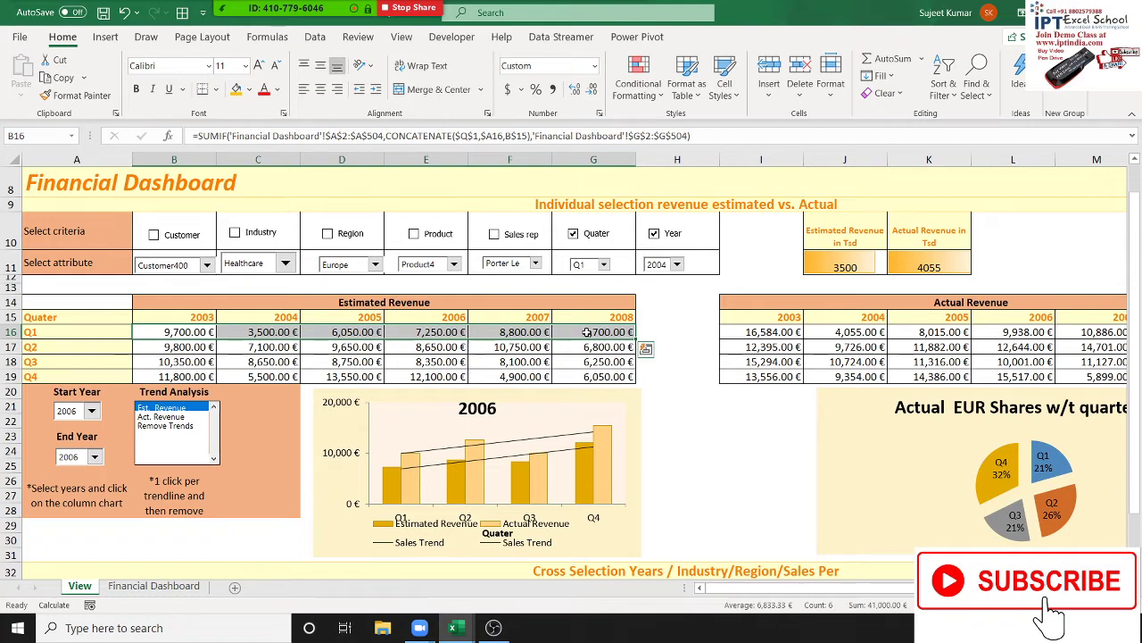
pyautogui.click(676, 346)
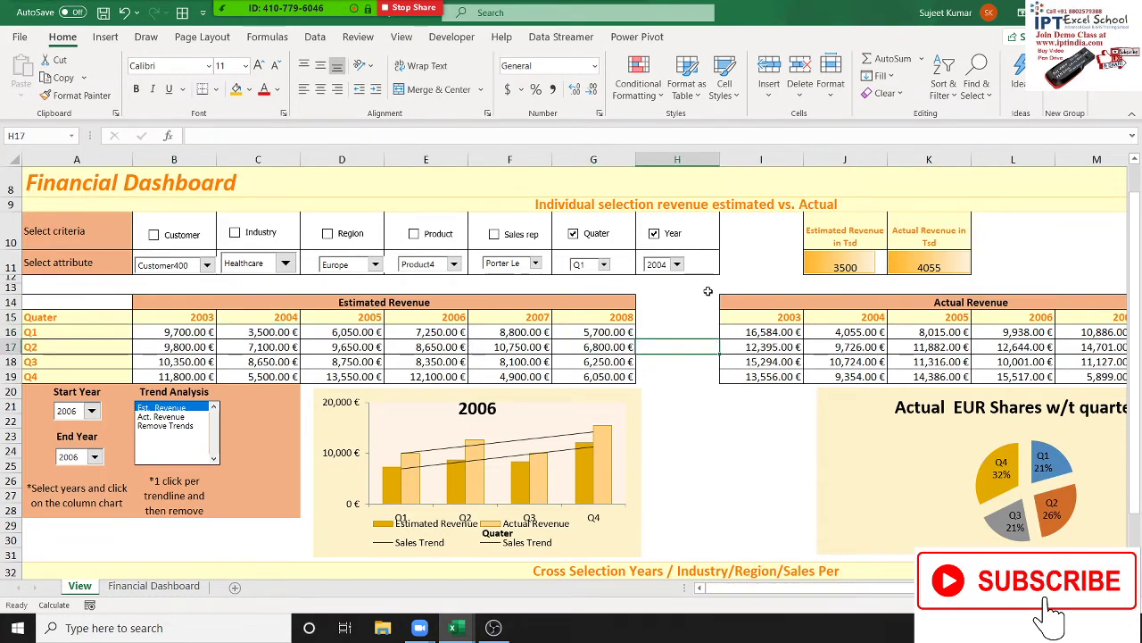
# Narrow column H to width 9.00, then clear the selection
pyautogui.moveTo(719, 159); pyautogui.dragTo(704, 167)
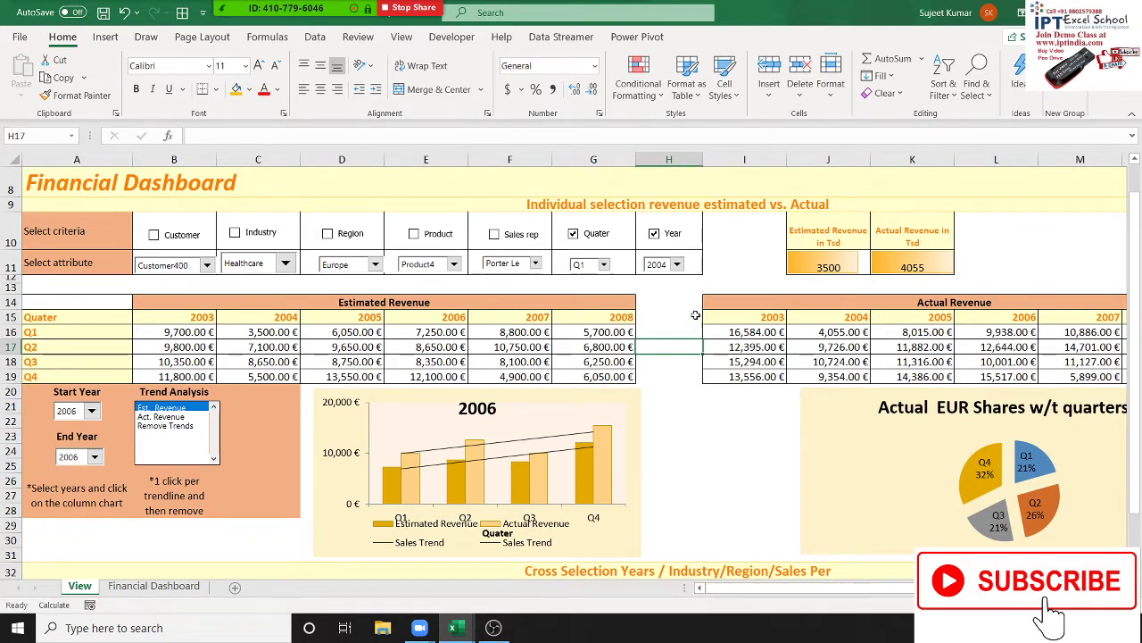
pyautogui.click(7, 160)
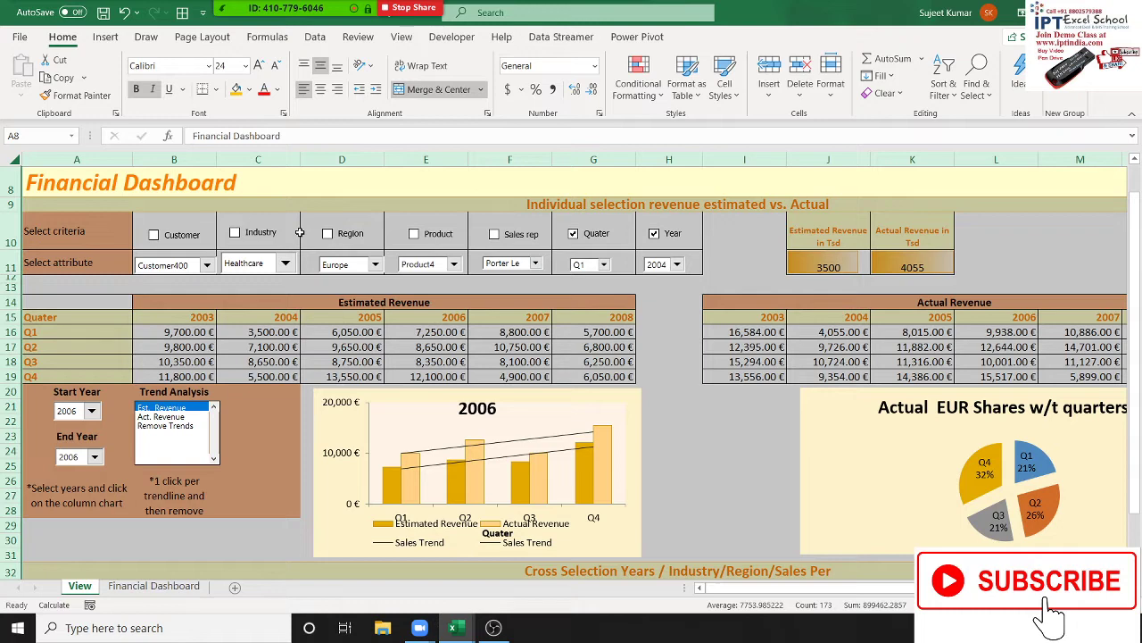
pyautogui.click(672, 397)
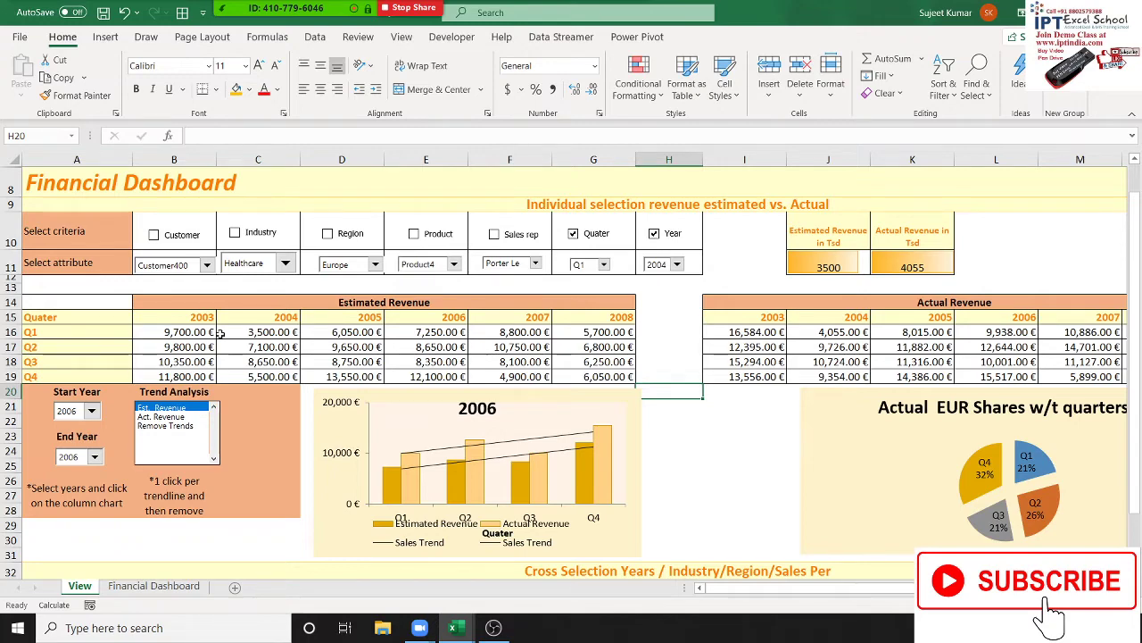
# Check C16's SUMIF, select columns C:K on the Financial Dashboard sheet, and compare with View
pyautogui.click(220, 332)
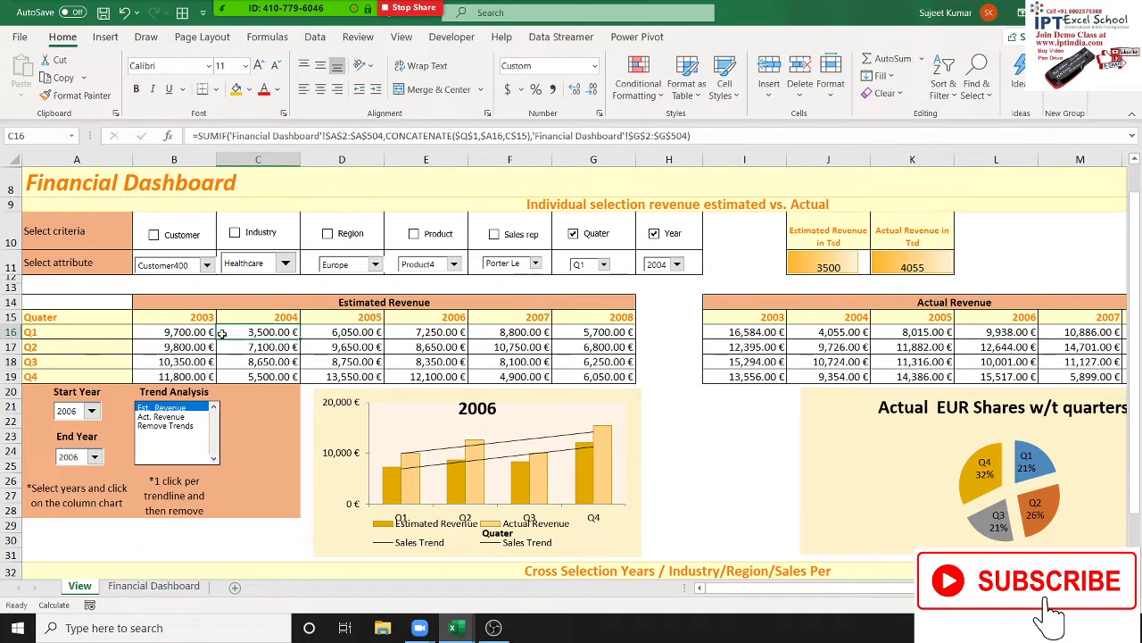
pyautogui.click(154, 585)
pyautogui.click(260, 159)
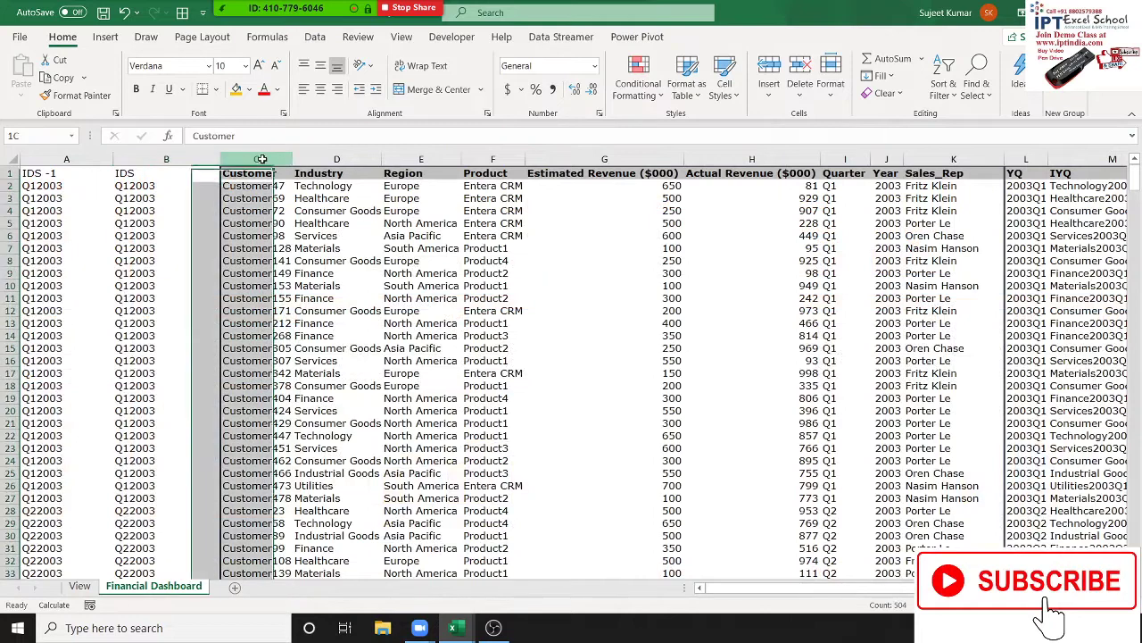
pyautogui.moveTo(260, 159); pyautogui.dragTo(925, 190)
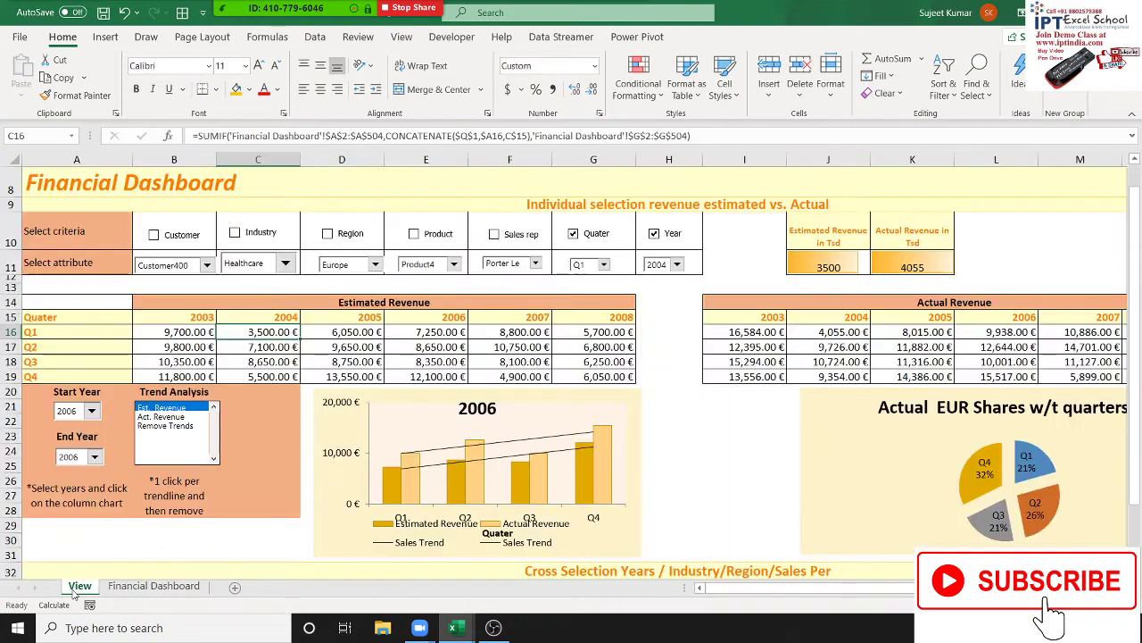
pyautogui.click(80, 585)
pyautogui.click(154, 586)
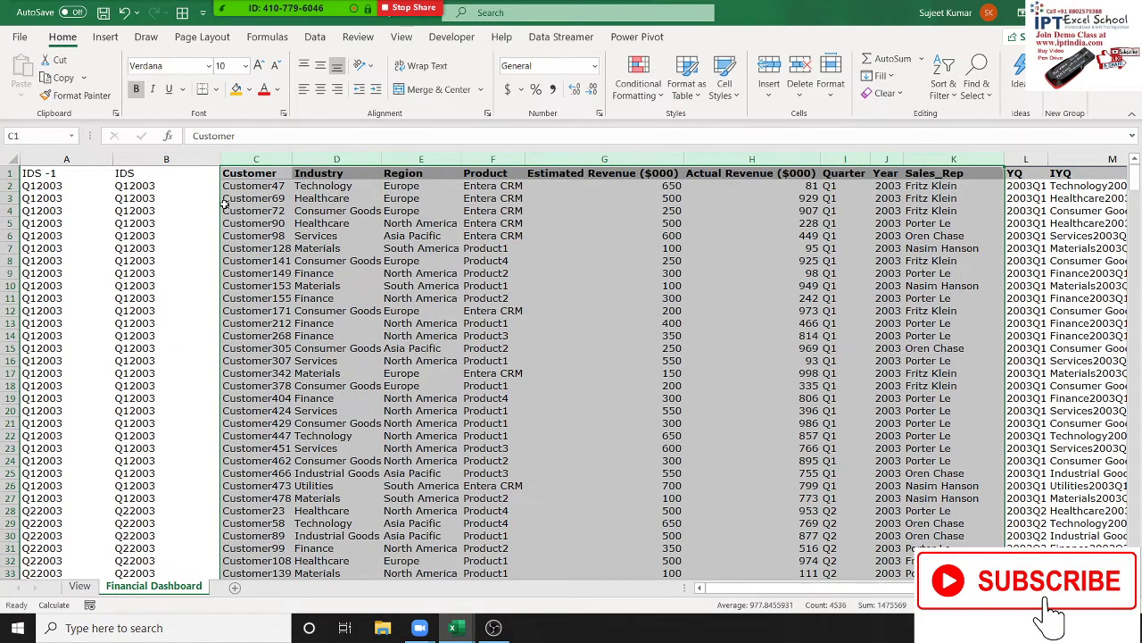
pyautogui.click(82, 587)
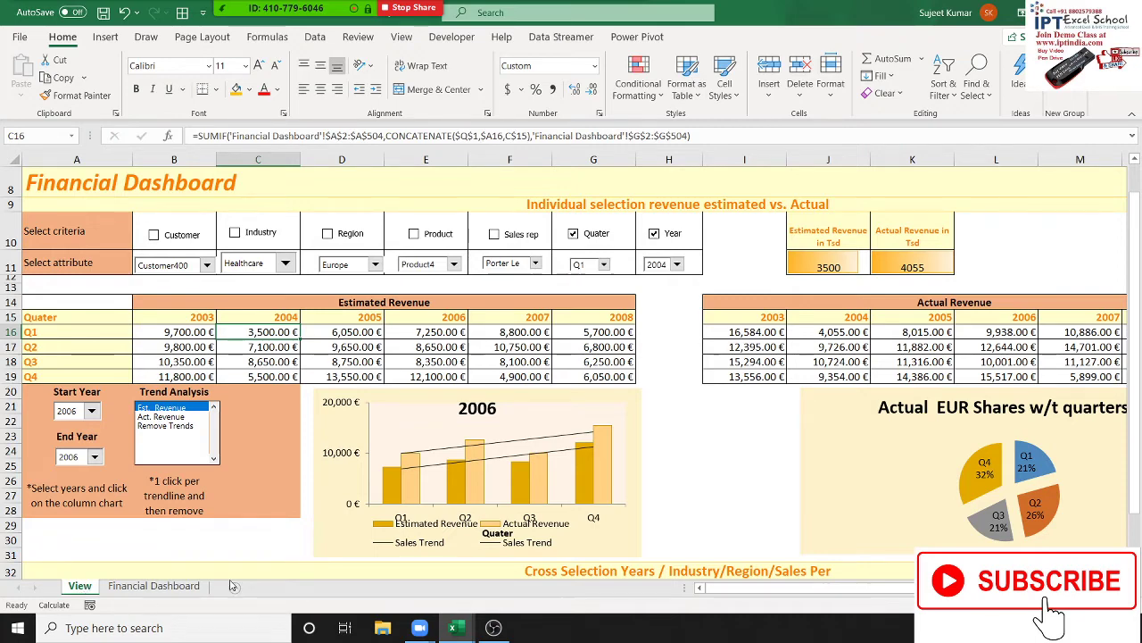
pyautogui.click(174, 587)
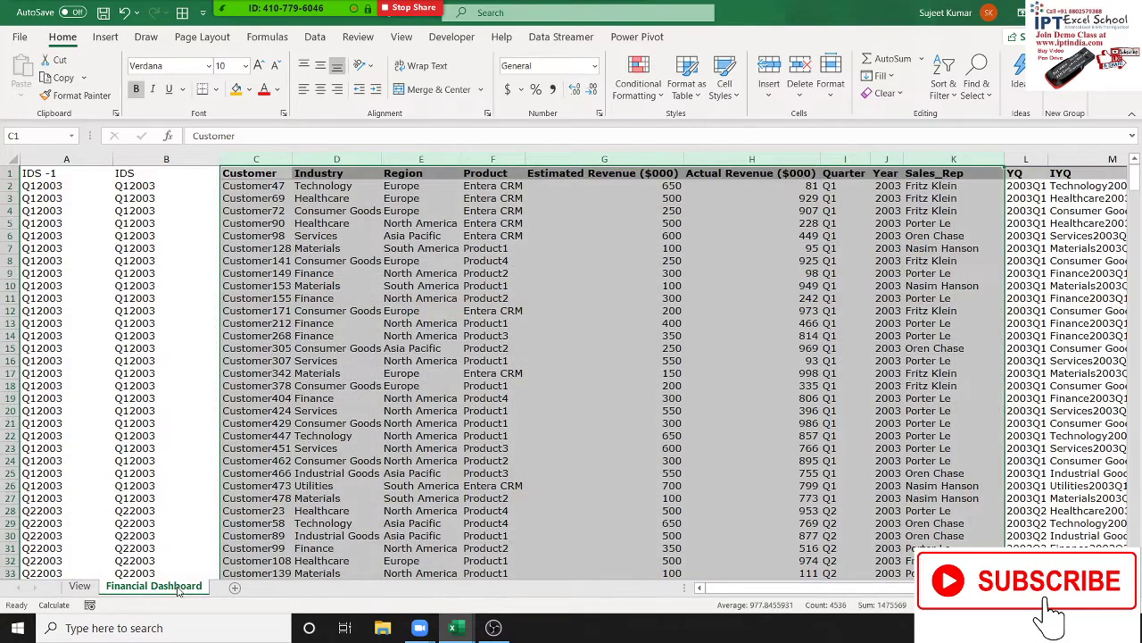
# Select the row 6 record and E7 on the data sheet, then B16:D17 on View
pyautogui.click(248, 234)
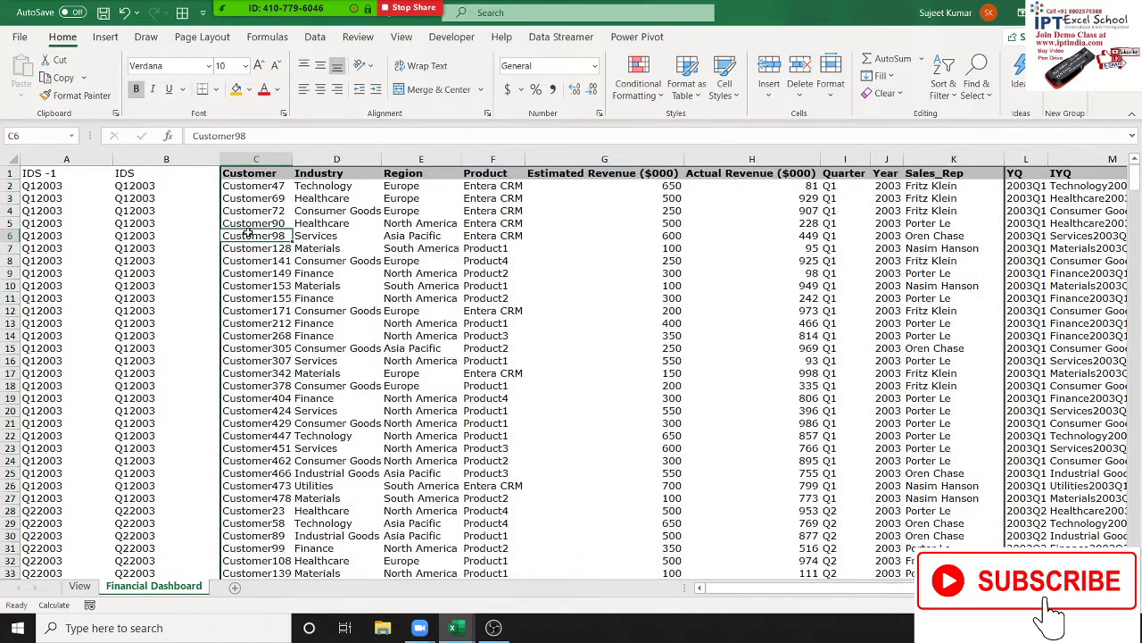
pyautogui.moveTo(249, 235); pyautogui.dragTo(506, 235)
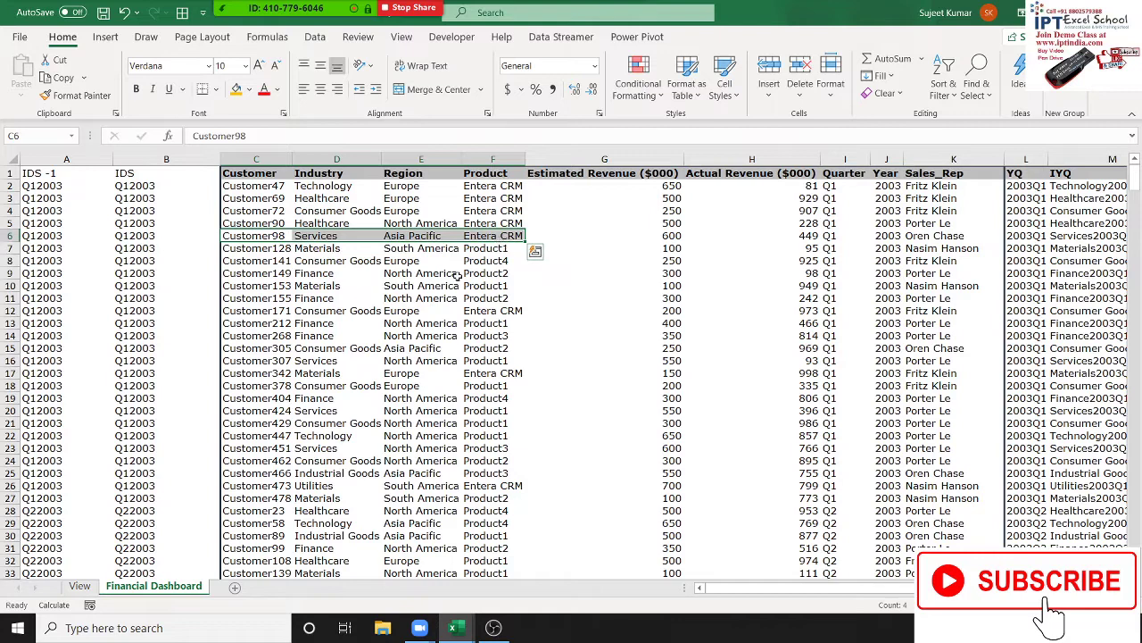
pyautogui.click(421, 249)
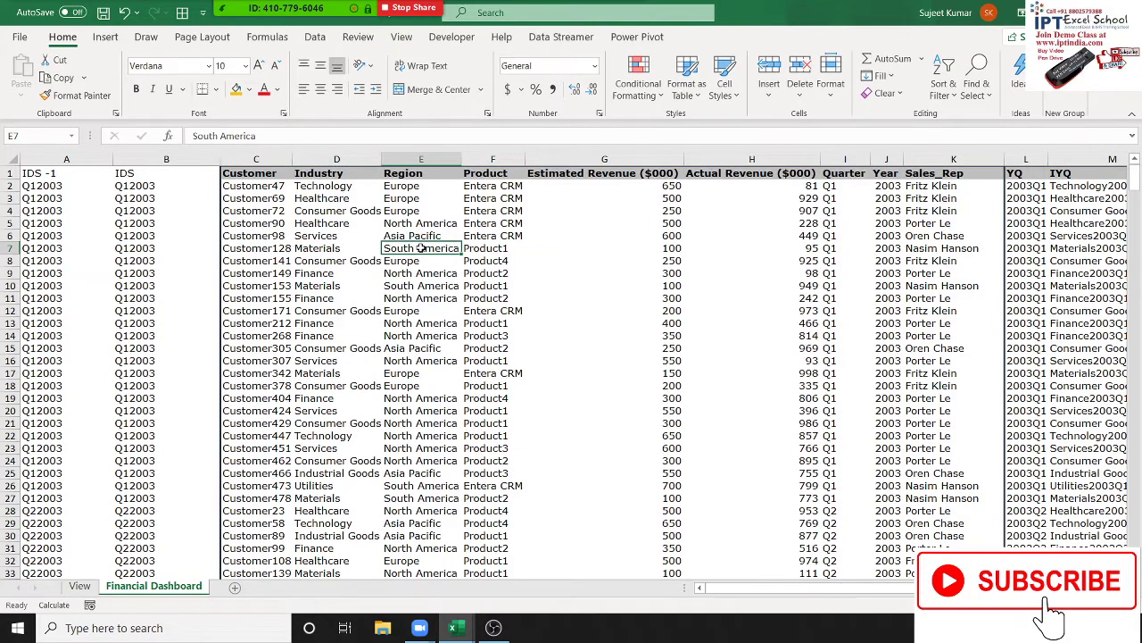
pyautogui.click(79, 585)
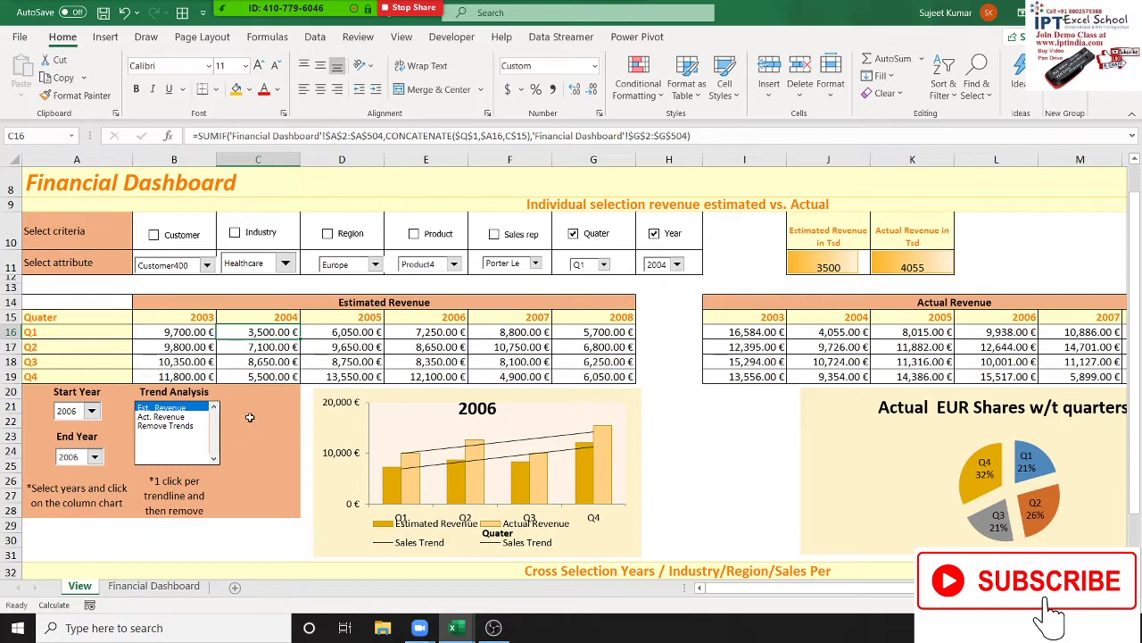
pyautogui.moveTo(192, 336); pyautogui.dragTo(343, 346)
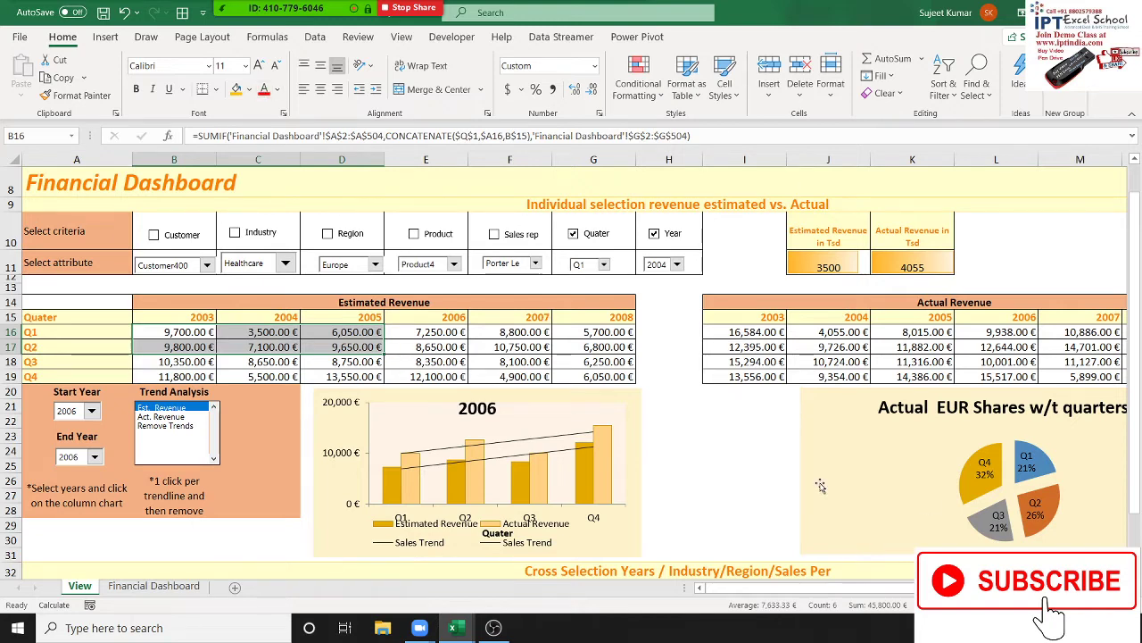
# Move the View sheet, without copying, to (new book) through the Move or Copy dialog
pyautogui.rightClick(89, 586)
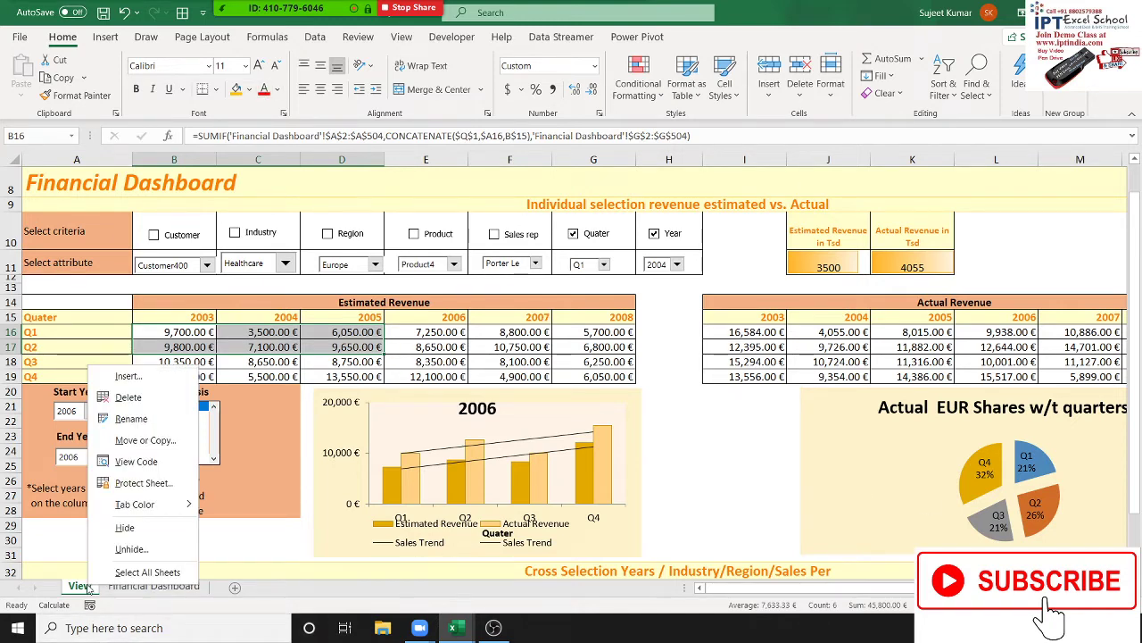
pyautogui.click(140, 440)
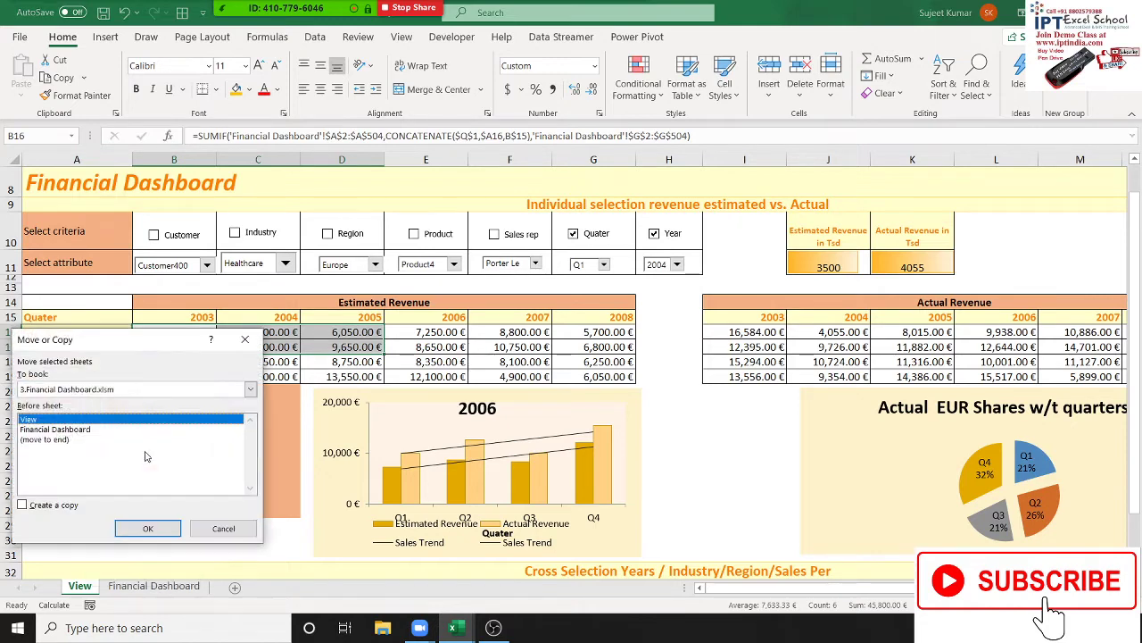
pyautogui.click(66, 393)
pyautogui.click(66, 401)
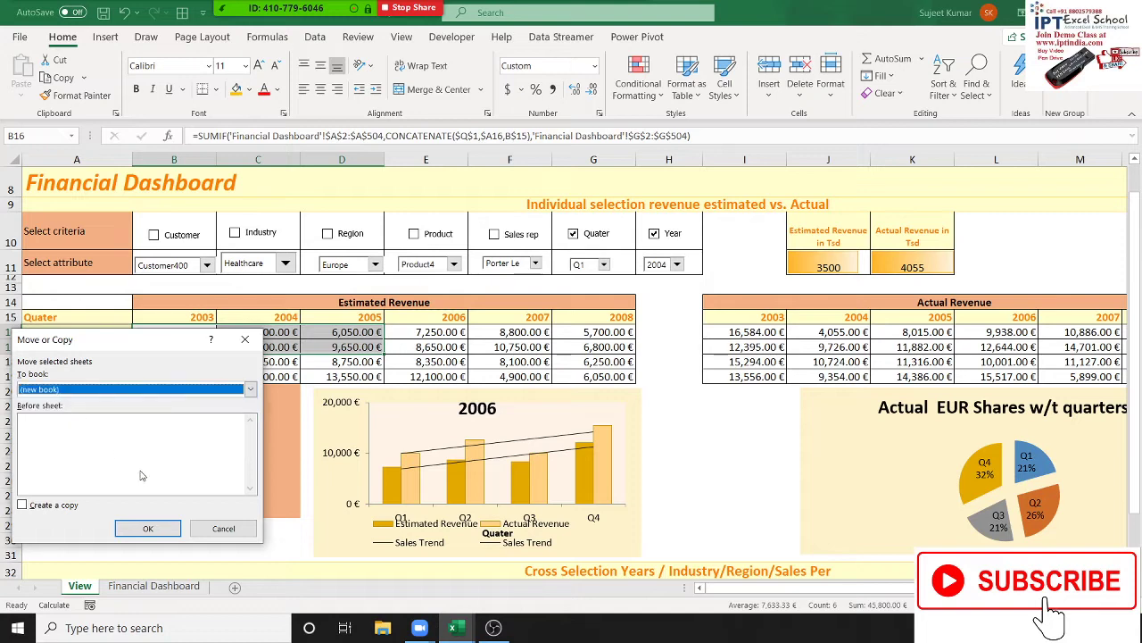
pyautogui.click(148, 529)
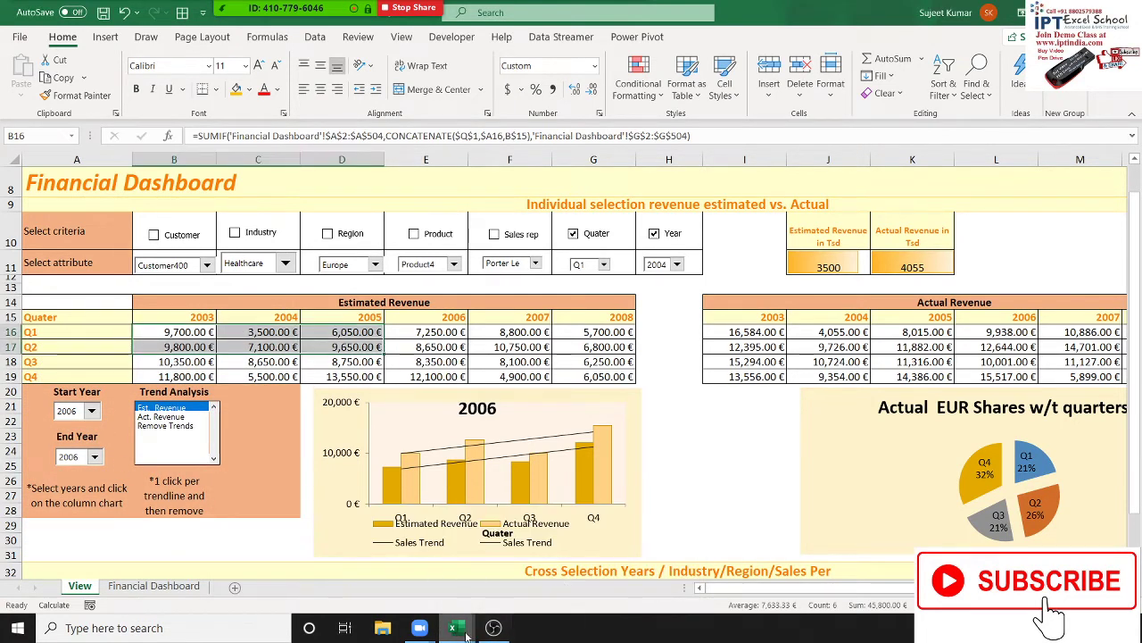
pyautogui.moveTo(453, 627)
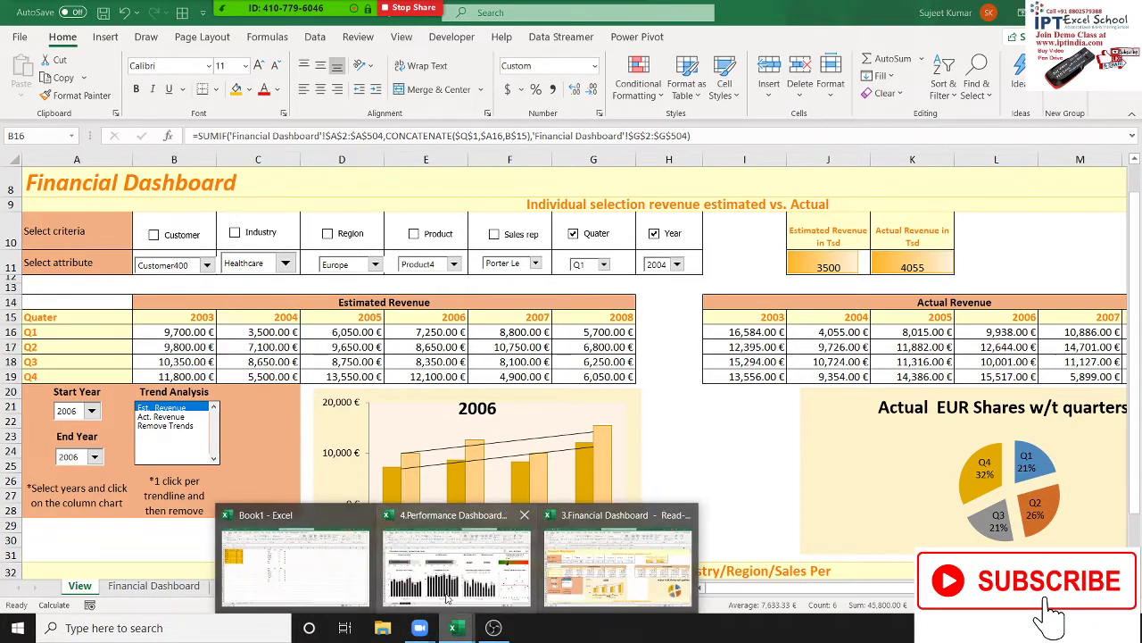
pyautogui.moveTo(456, 562)
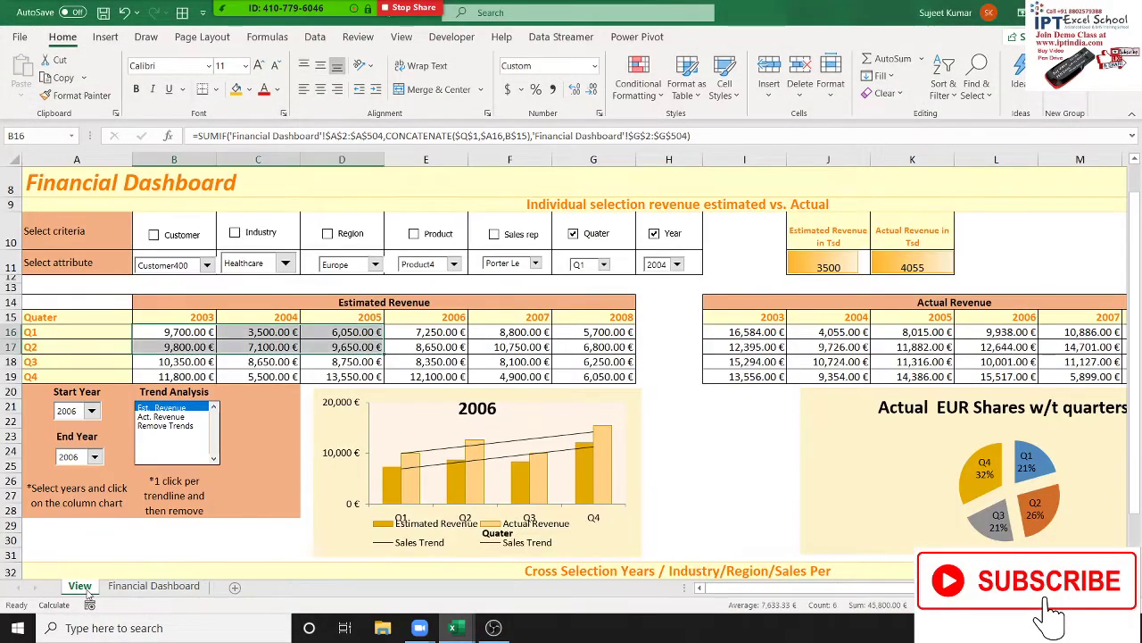
# Open the View sheet's macro code, then return to the dashboard with Alt+F11
pyautogui.rightClick(80, 586)
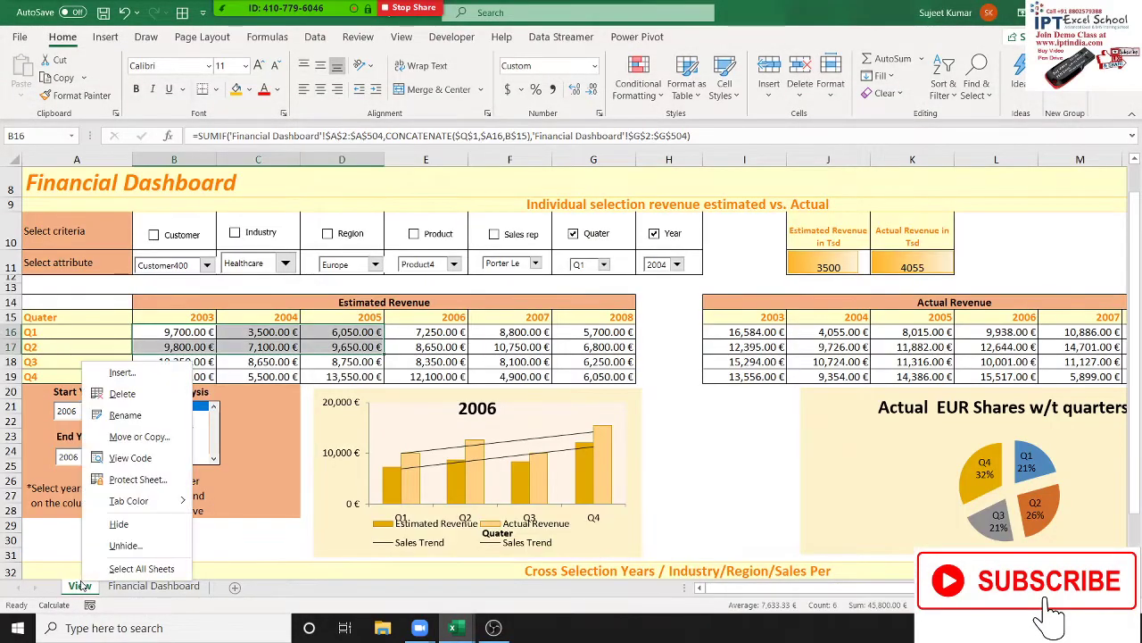
pyautogui.click(134, 464)
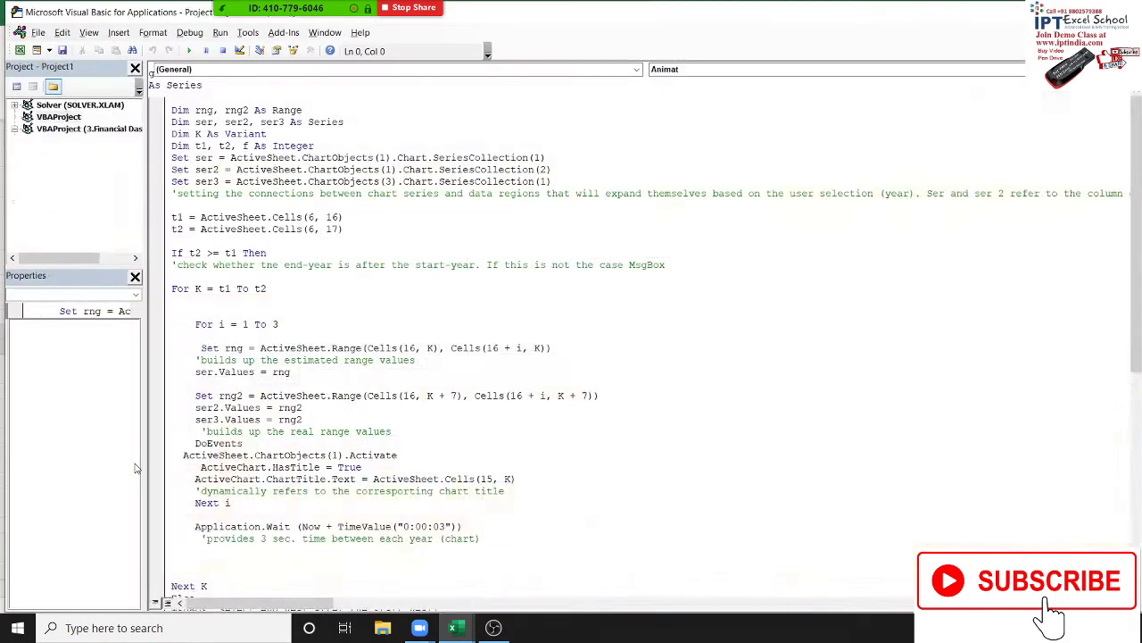
pyautogui.hotkey('alt', 'F11')
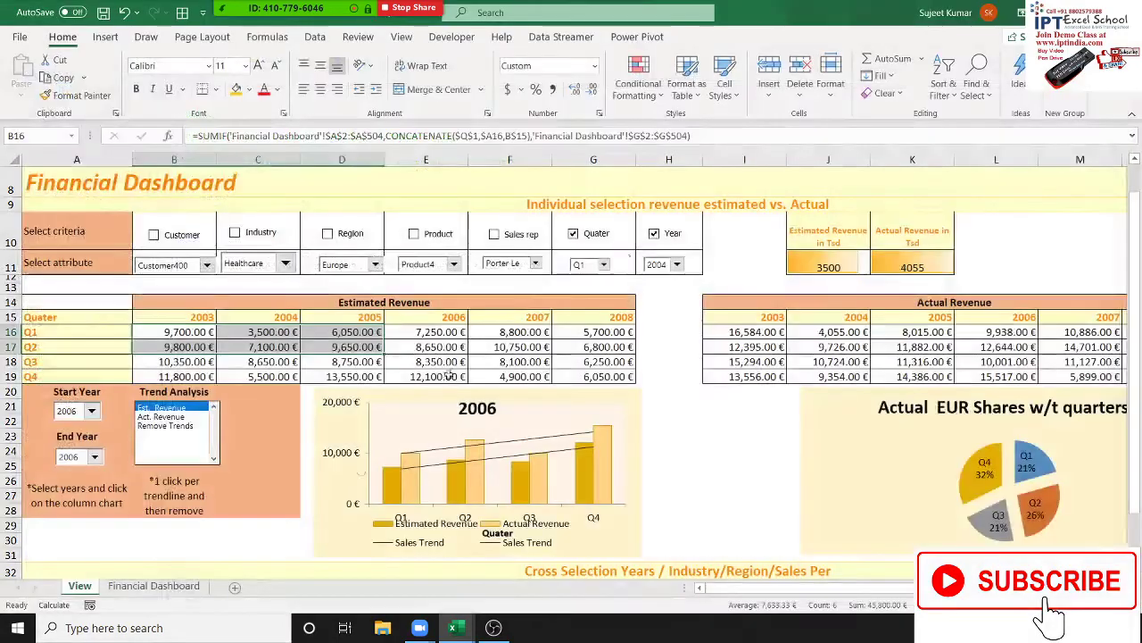
# Send the View sheet to (new book) using Move or Copy
pyautogui.rightClick(79, 587)
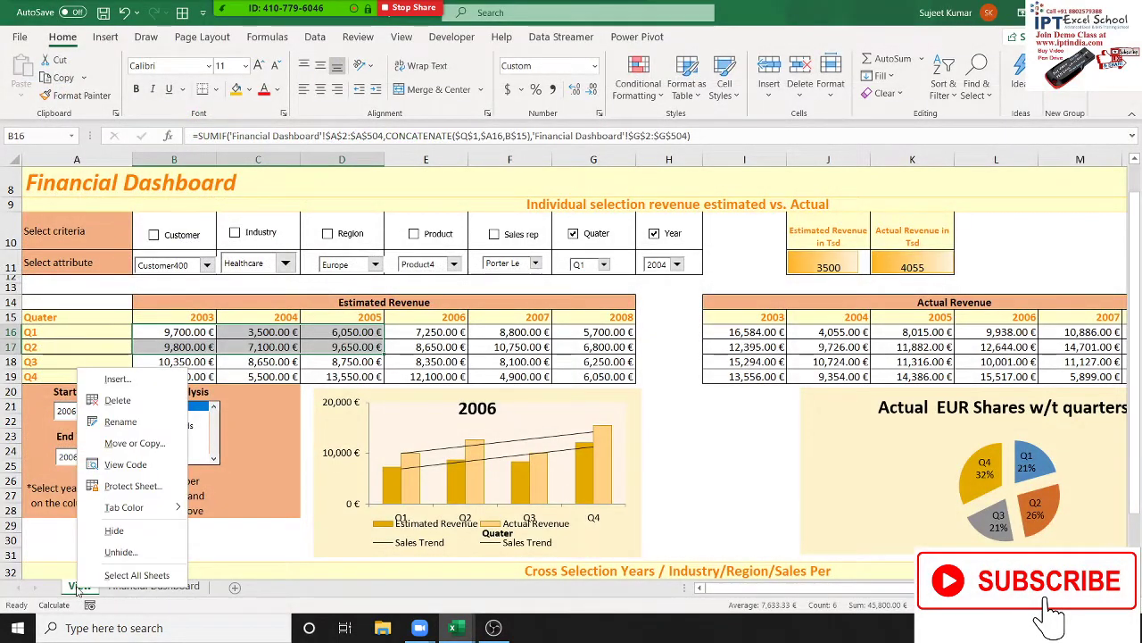
pyautogui.click(118, 443)
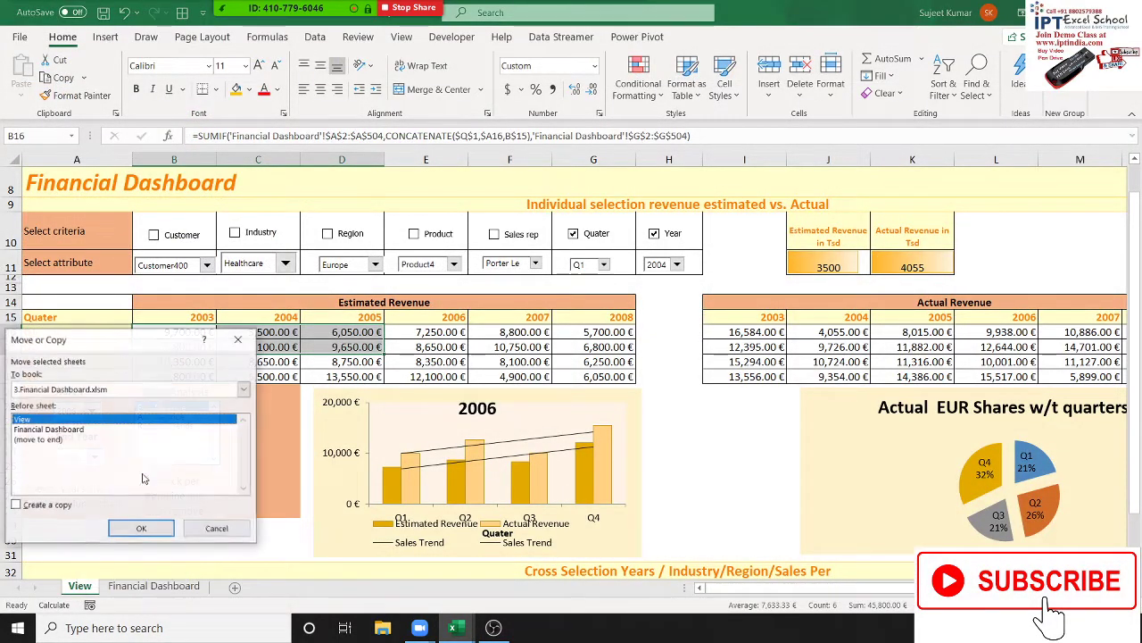
pyautogui.click(67, 390)
pyautogui.click(61, 406)
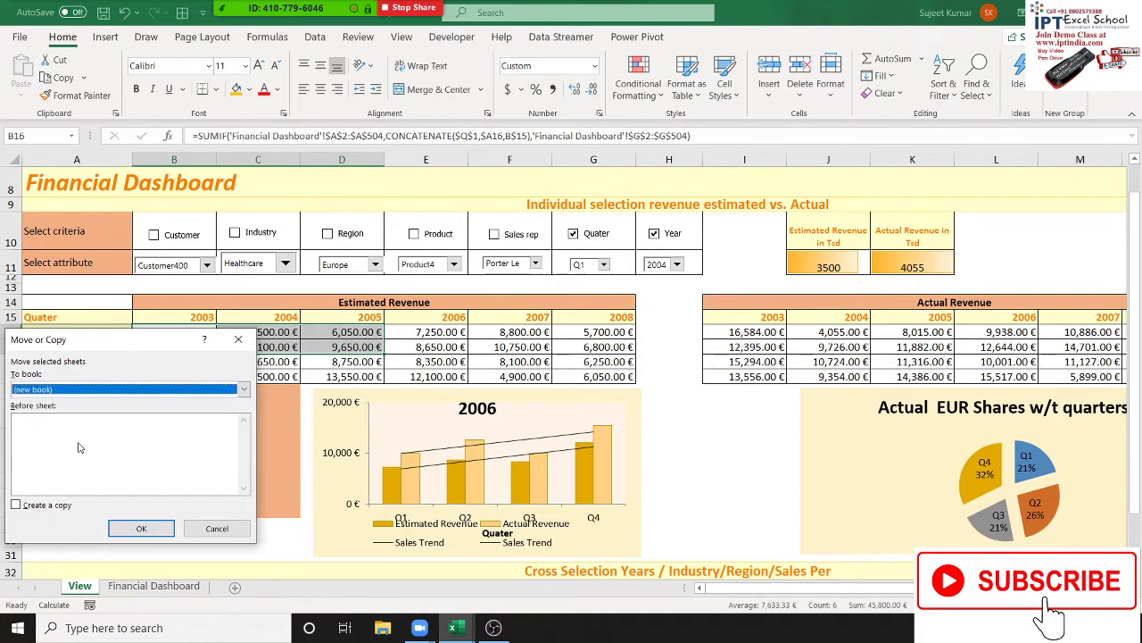
pyautogui.click(50, 507)
pyautogui.click(143, 529)
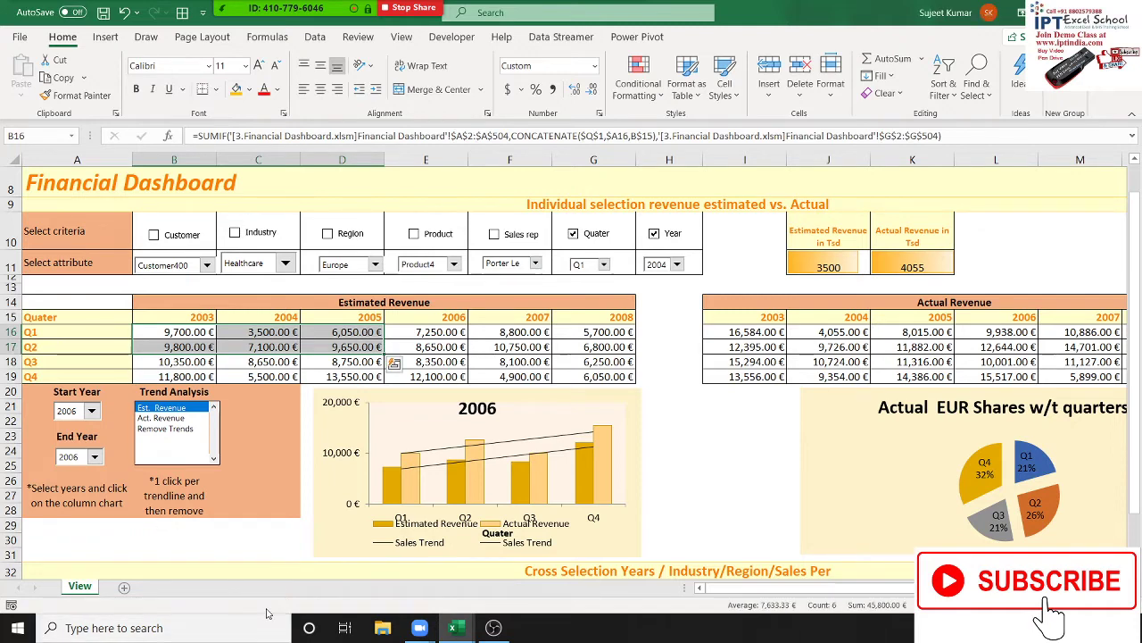
pyautogui.click(219, 547)
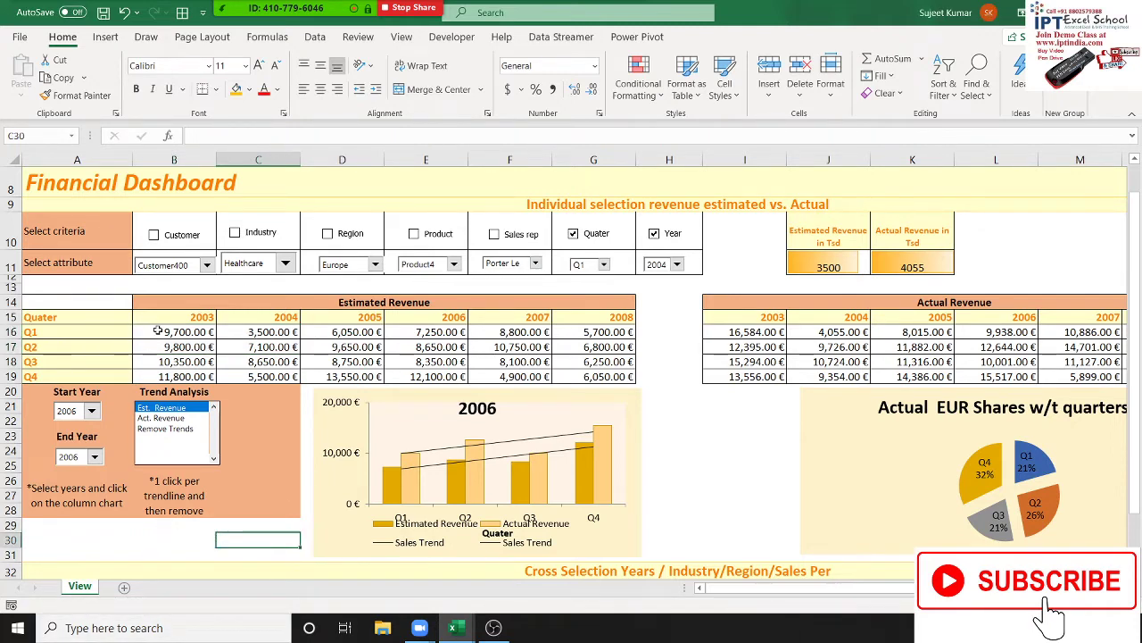
pyautogui.moveTo(159, 331)
pyautogui.mouseDown()
pyautogui.moveTo(580, 342)
pyautogui.moveTo(594, 376)
pyautogui.mouseUp()
pyautogui.click(737, 333)
pyautogui.moveTo(737, 333); pyautogui.dragTo(857, 361)
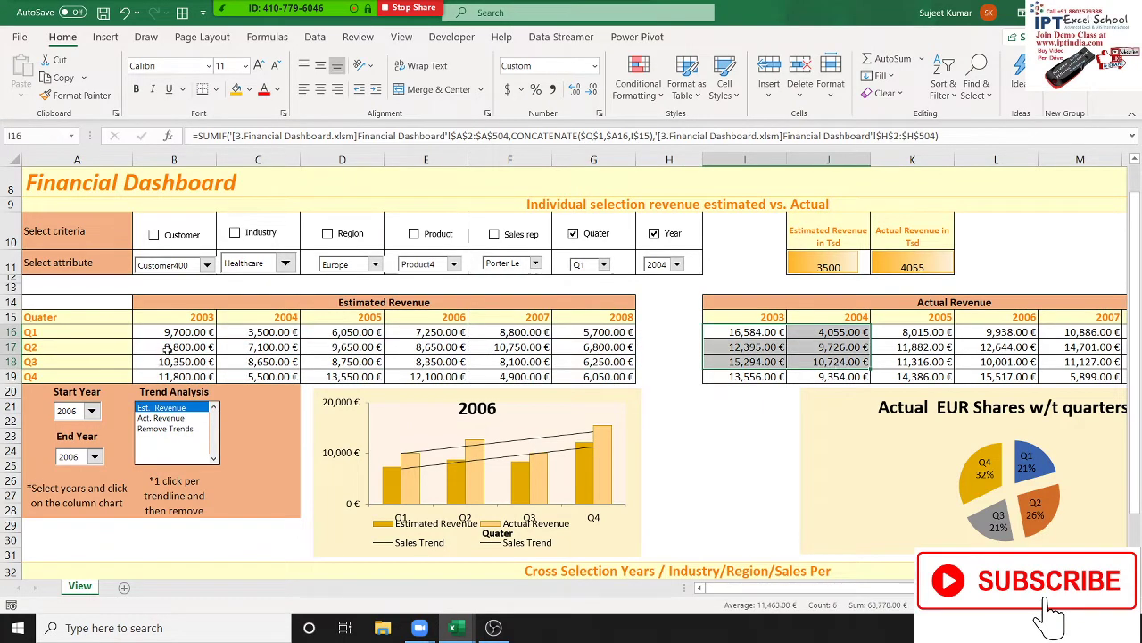
pyautogui.click(174, 390)
pyautogui.doubleClick(176, 331)
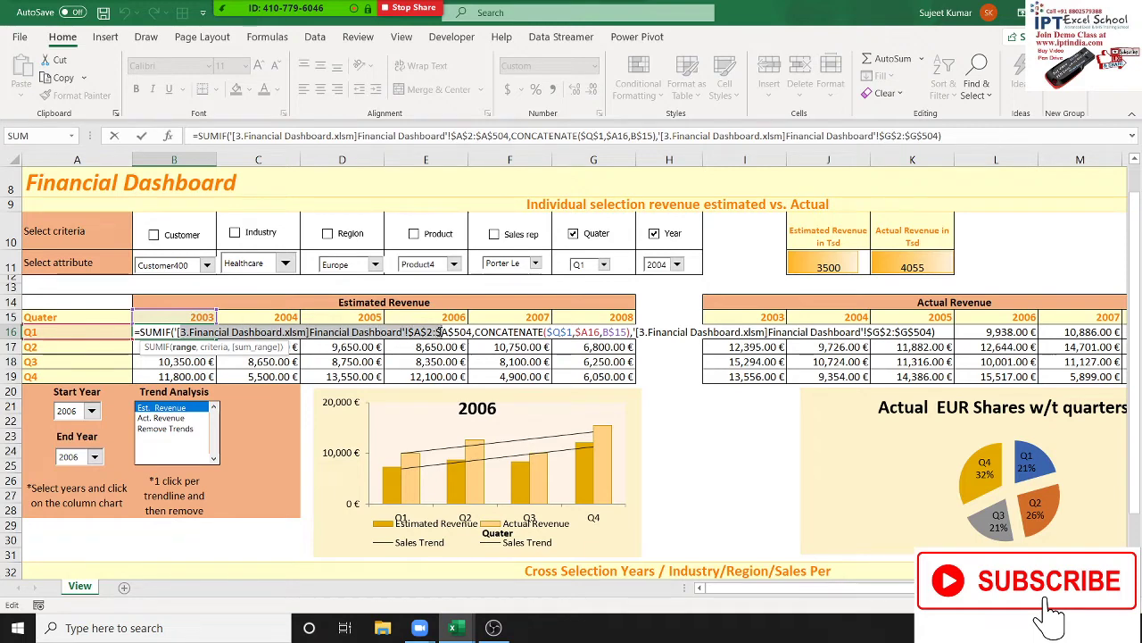
pyautogui.press('Escape')
pyautogui.write('97')
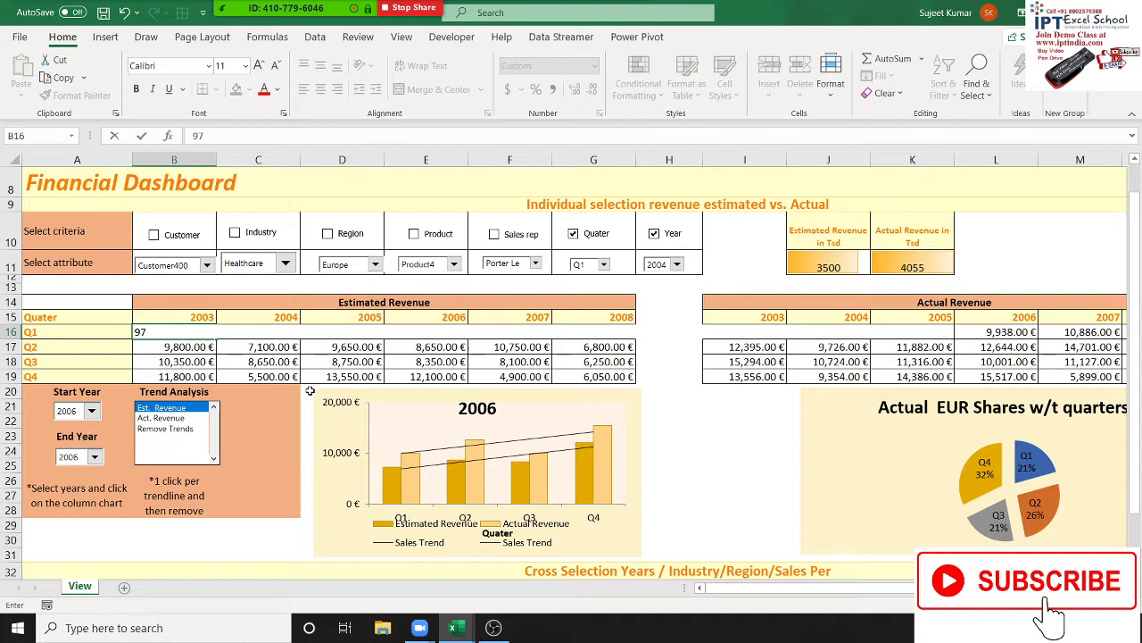
# Test-overwrite the Q1 2003 estimate in B16, then undo to keep its linked SUMIF formula
pyautogui.write('000')
pyautogui.press('Return')
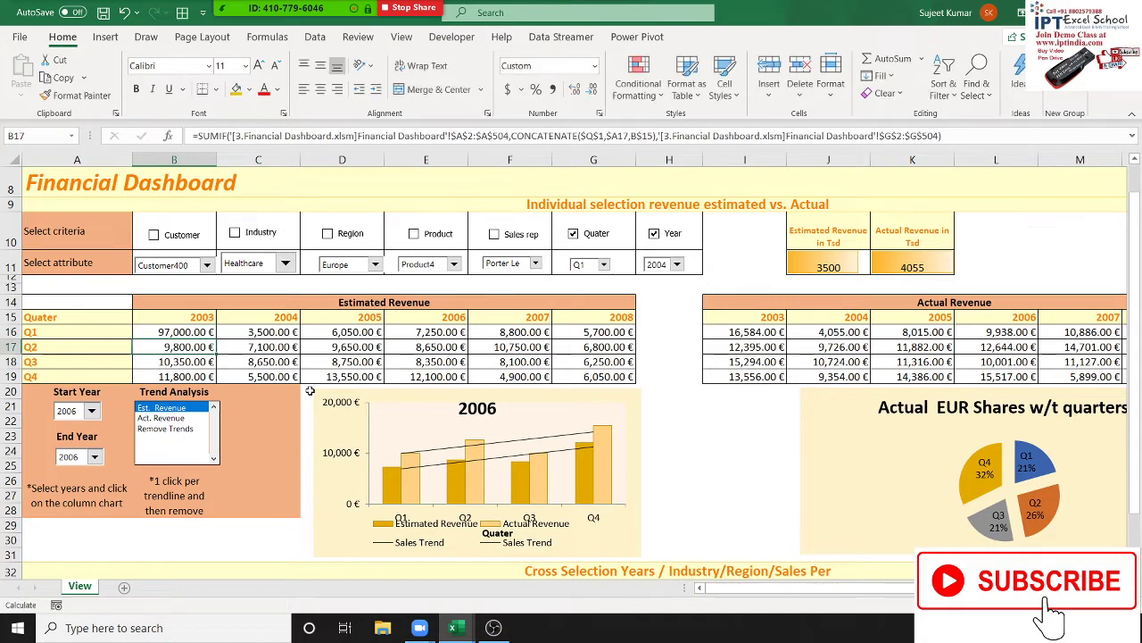
pyautogui.press('Up')
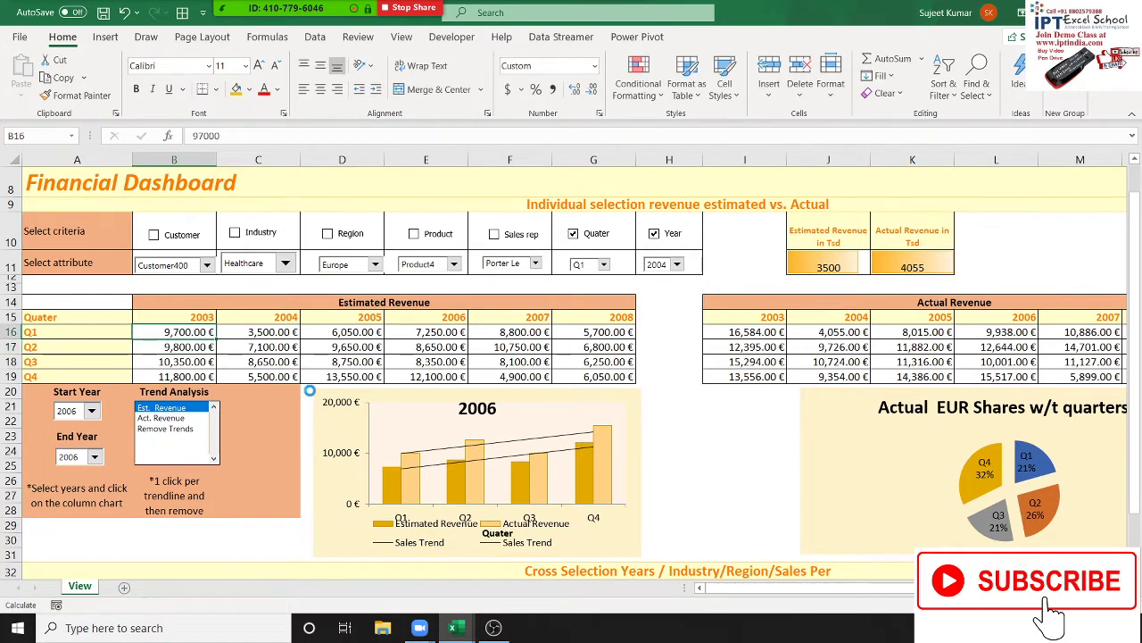
pyautogui.hotkey('ctrl', 'z')
pyautogui.write('9700')
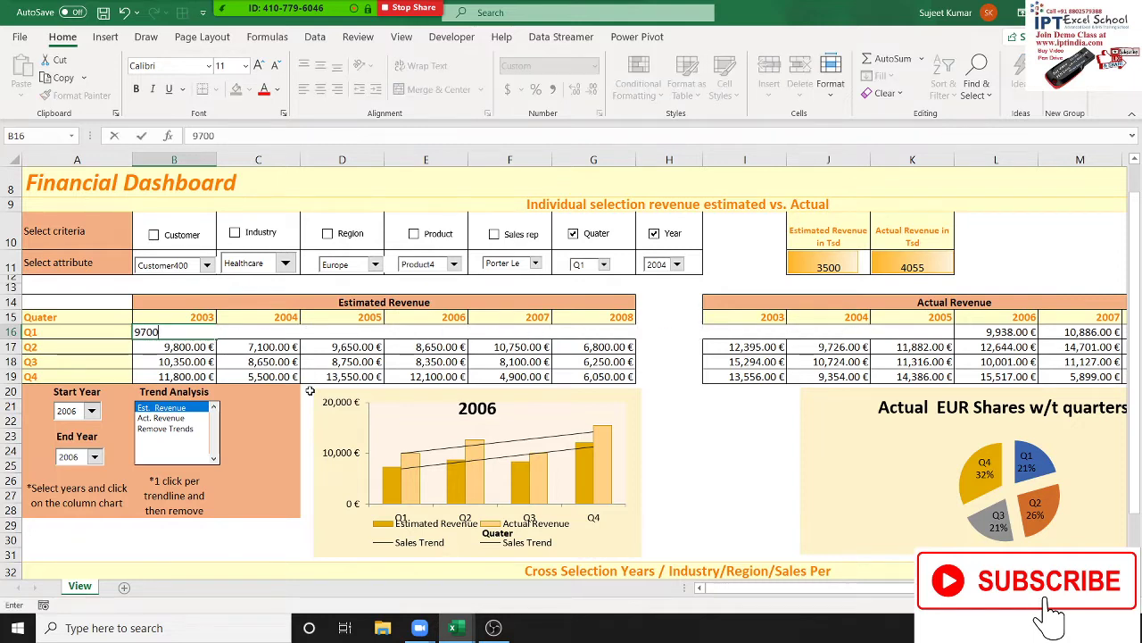
pyautogui.press('Return')
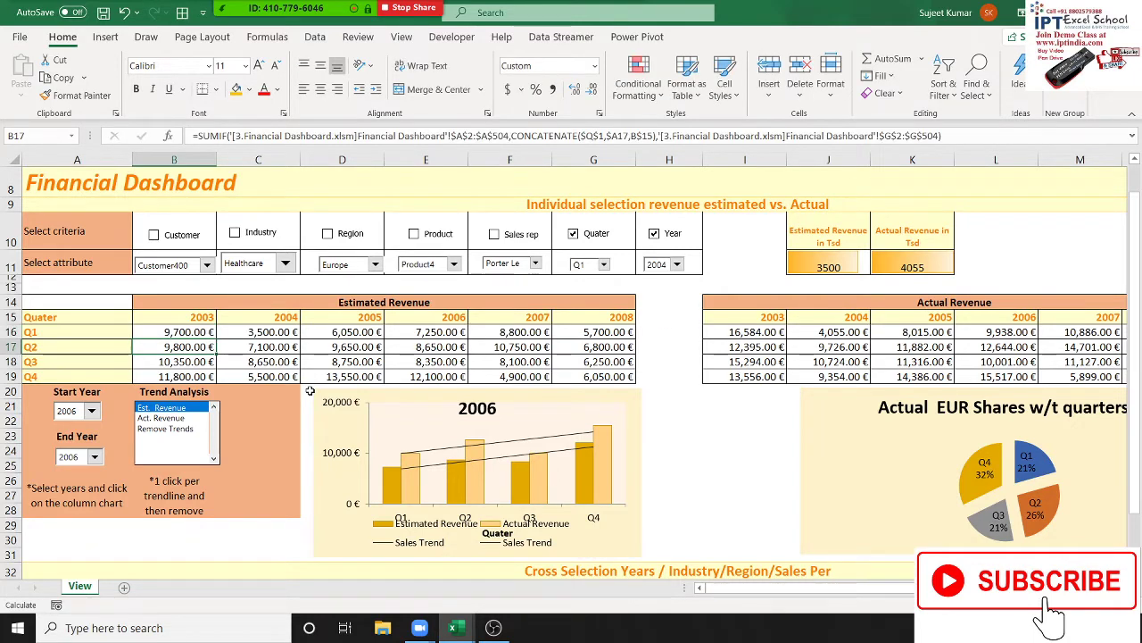
pyautogui.press('Up')
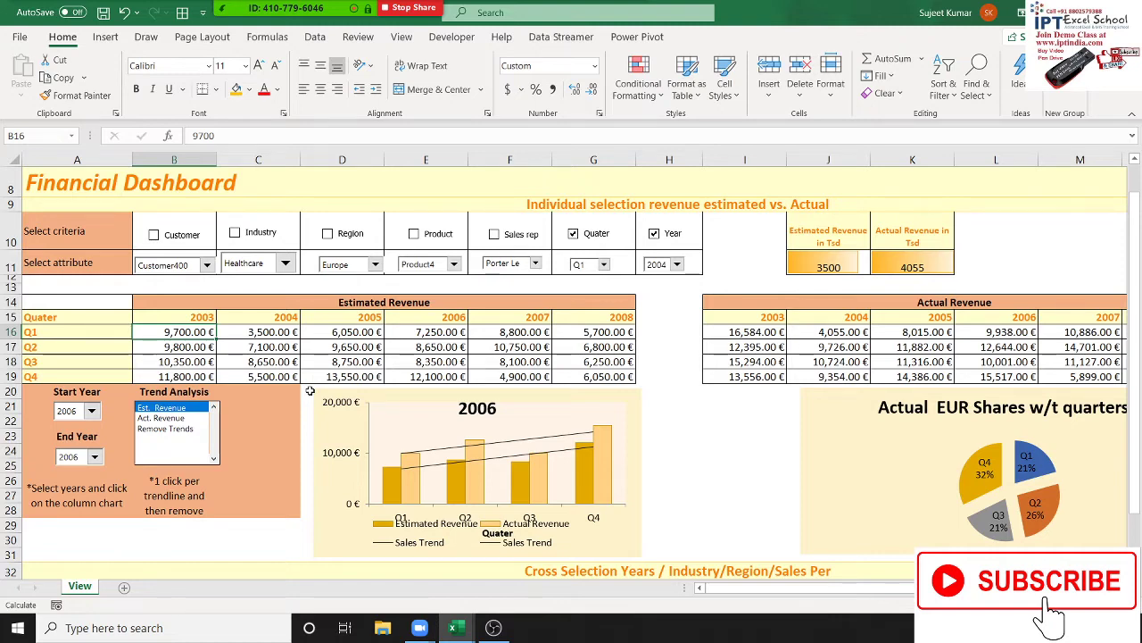
pyautogui.hotkey('ctrl', 'z')
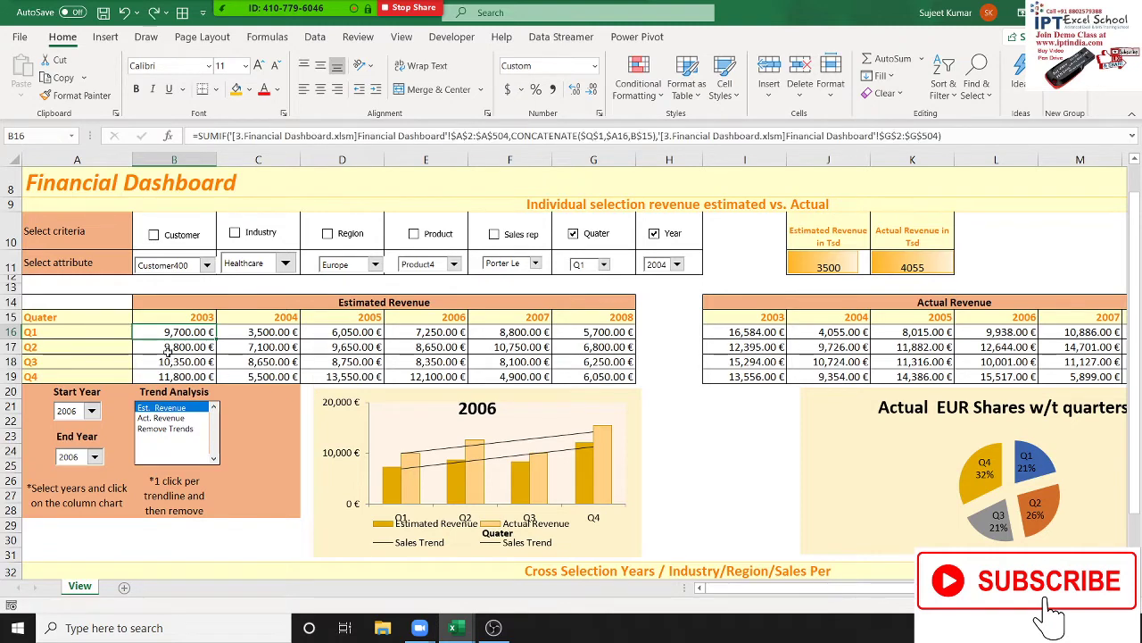
# Select the entire View sheet with the Select All corner
pyautogui.moveTo(170, 331); pyautogui.dragTo(580, 379)
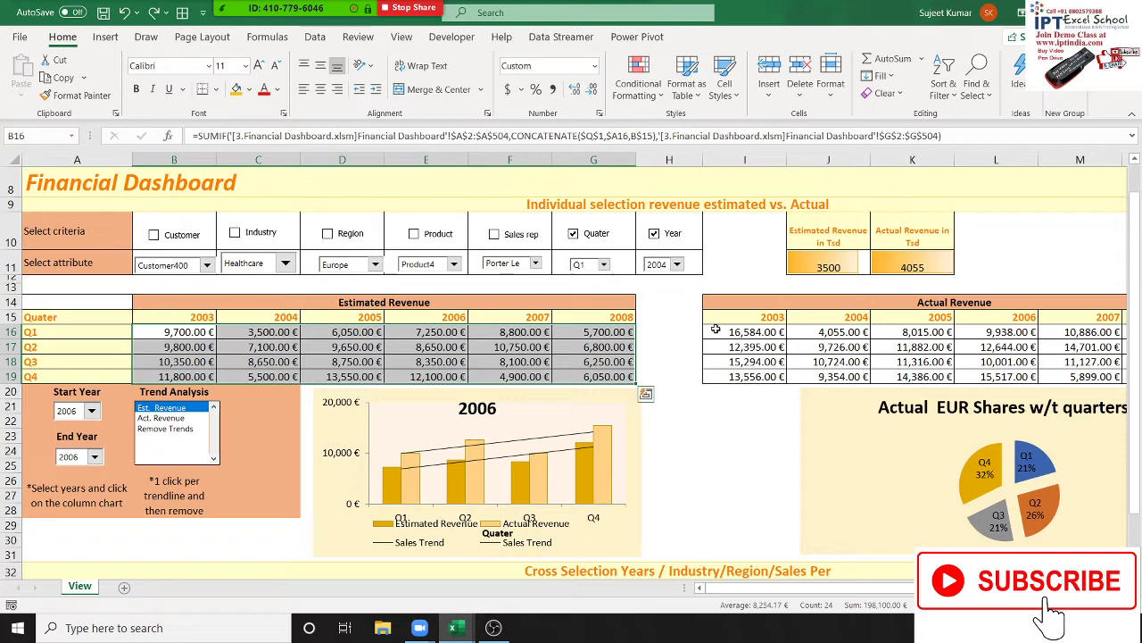
pyautogui.moveTo(714, 331); pyautogui.dragTo(953, 376)
pyautogui.scroll(-4, 696, 516)
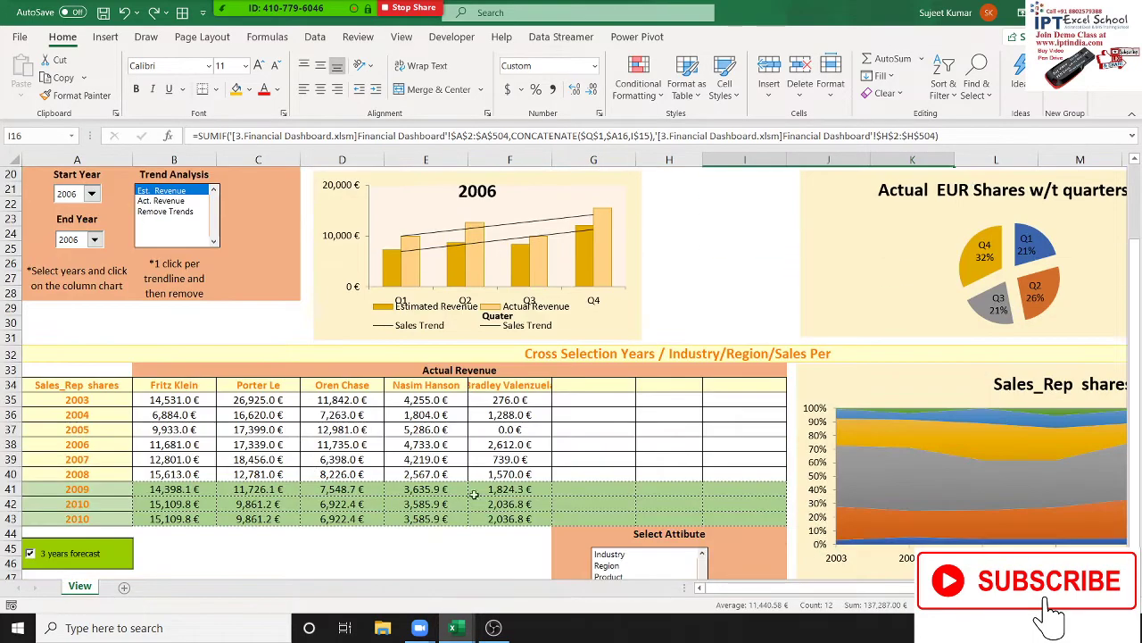
pyautogui.scroll(4, 41, 259)
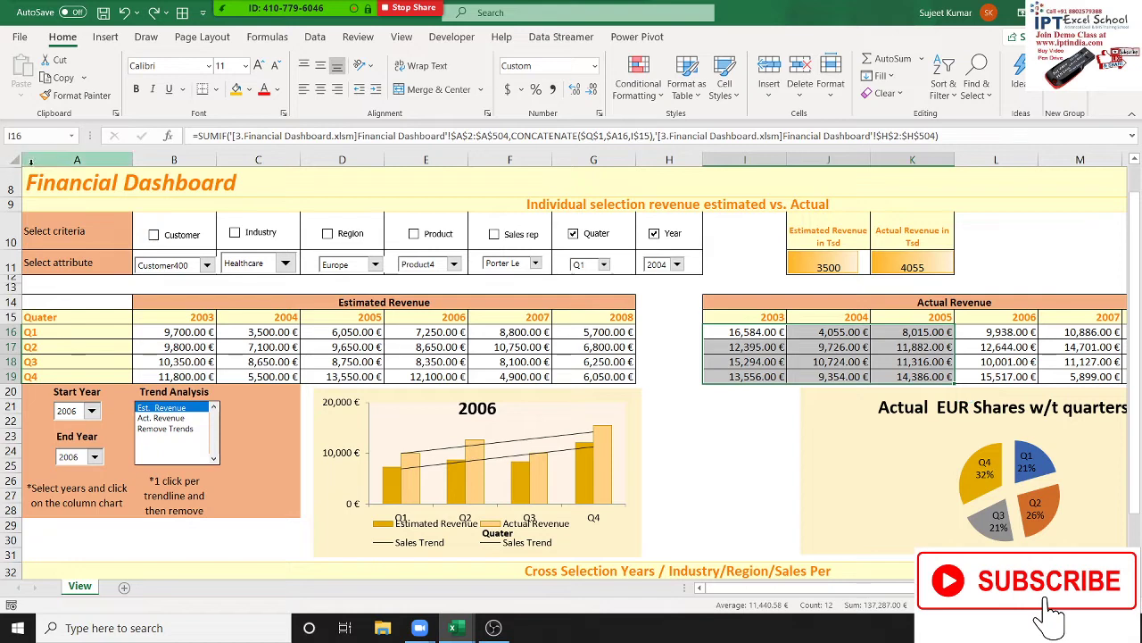
pyautogui.click(12, 159)
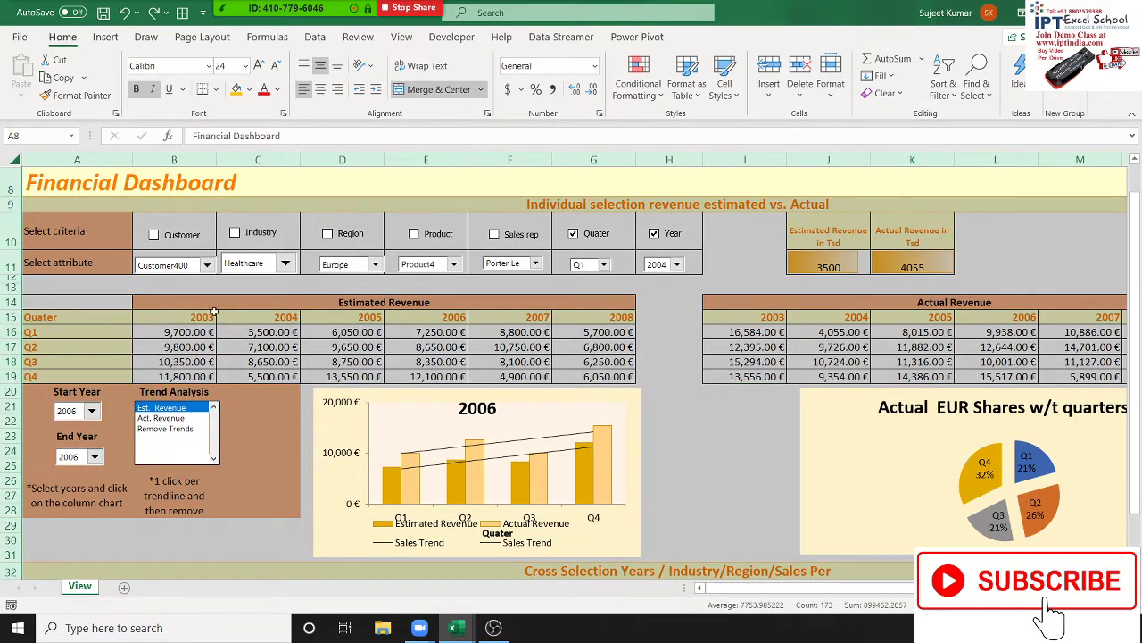
# Copy the whole View sheet and paste it over itself as values only
pyautogui.hotkey('ctrl', 'c')
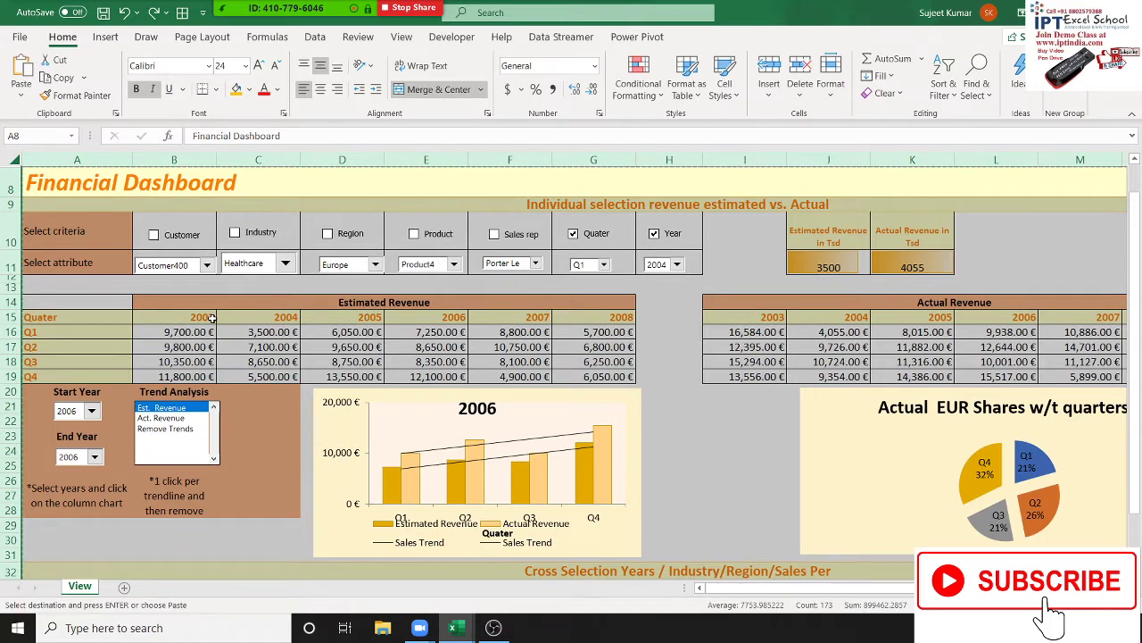
pyautogui.rightClick(211, 318)
pyautogui.click(276, 420)
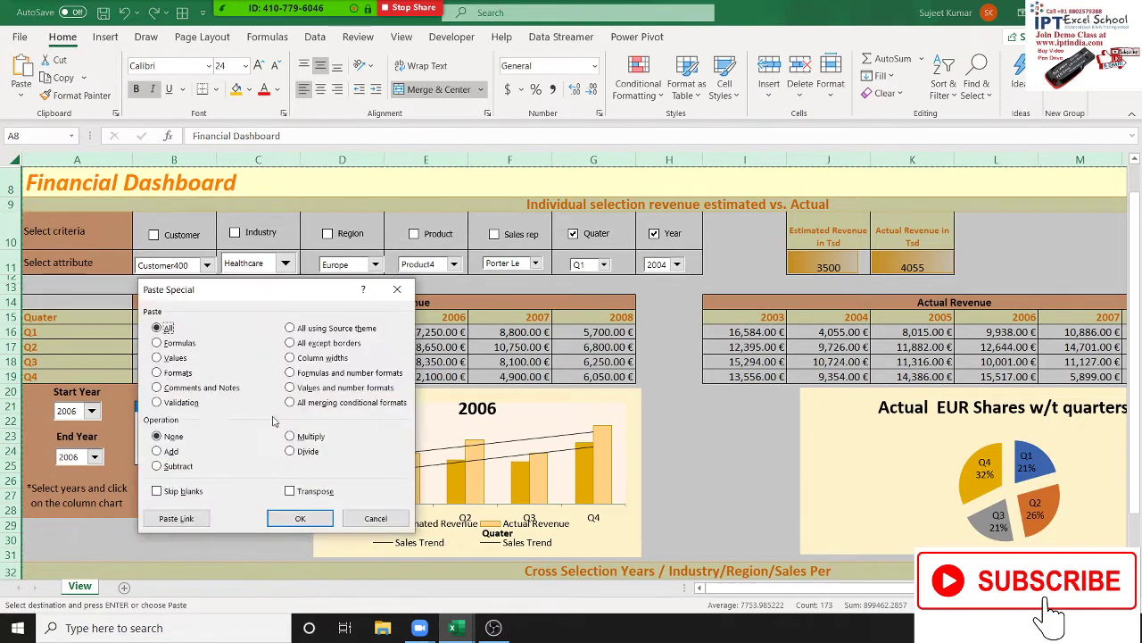
pyautogui.click(176, 359)
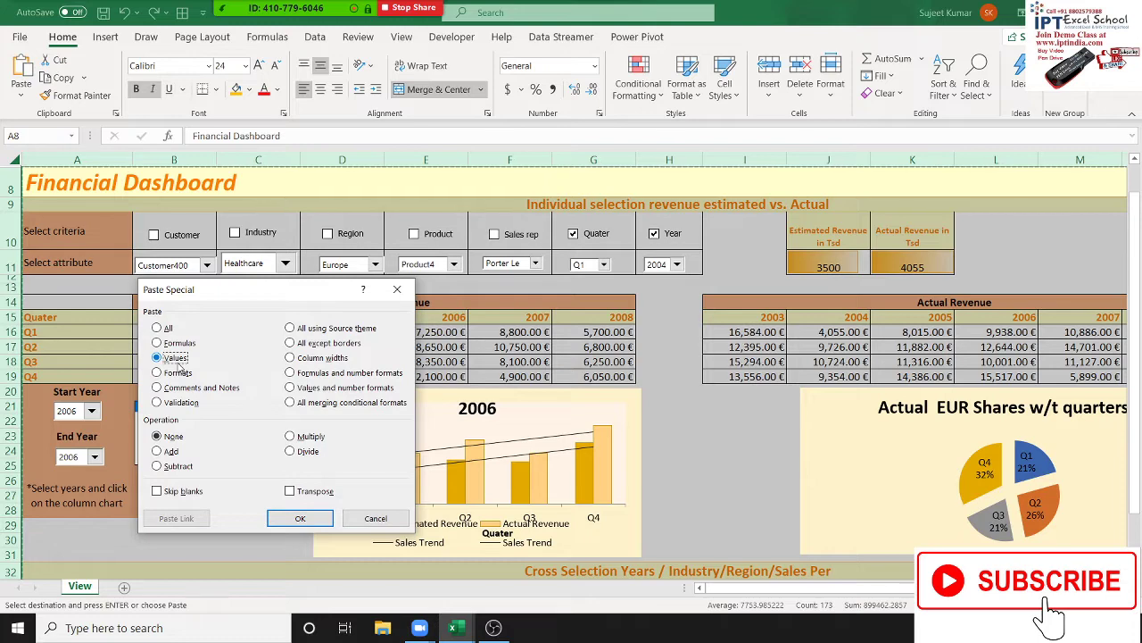
pyautogui.click(300, 518)
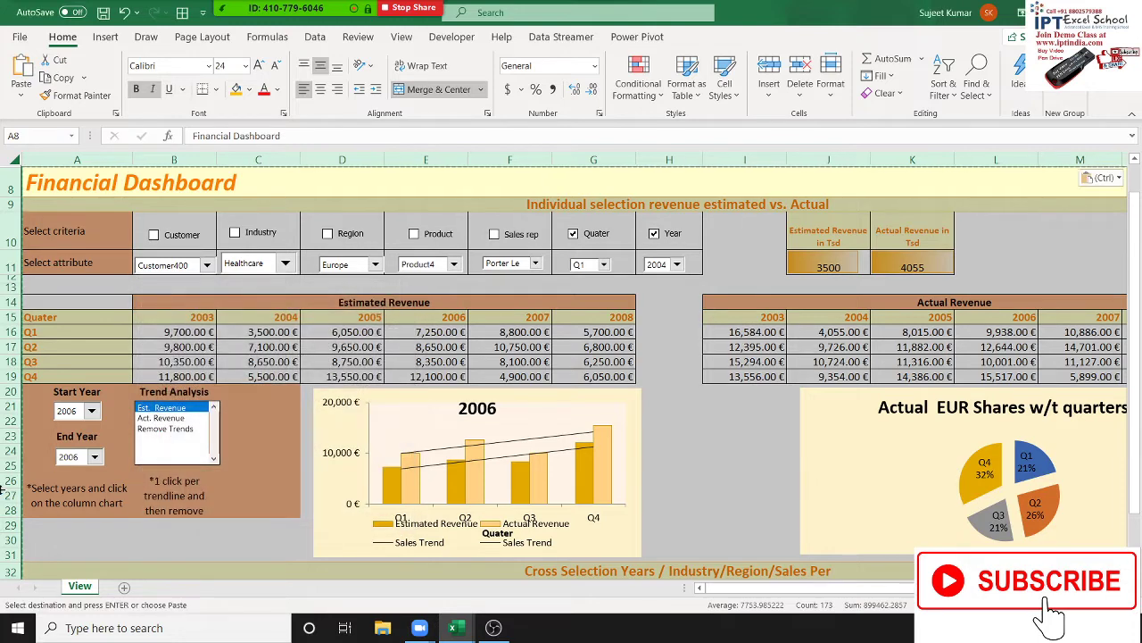
# Confirm estimate and actual revenue cells like D18 and I18 now hold plain numbers
pyautogui.click(241, 344)
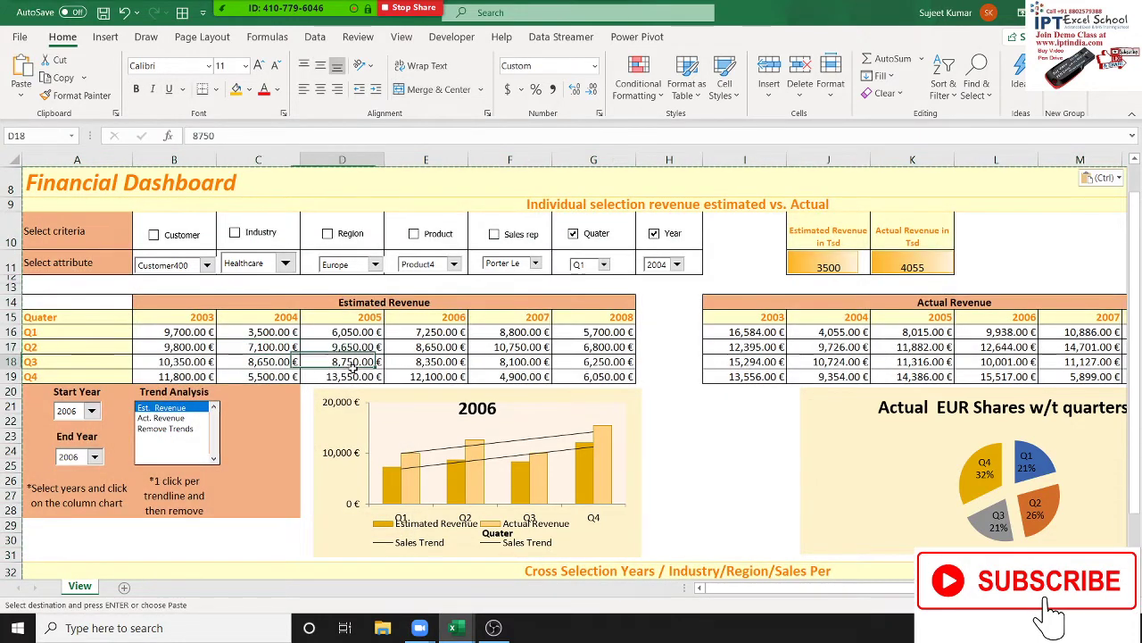
pyautogui.click(533, 347)
pyautogui.click(745, 361)
pyautogui.moveTo(454, 627)
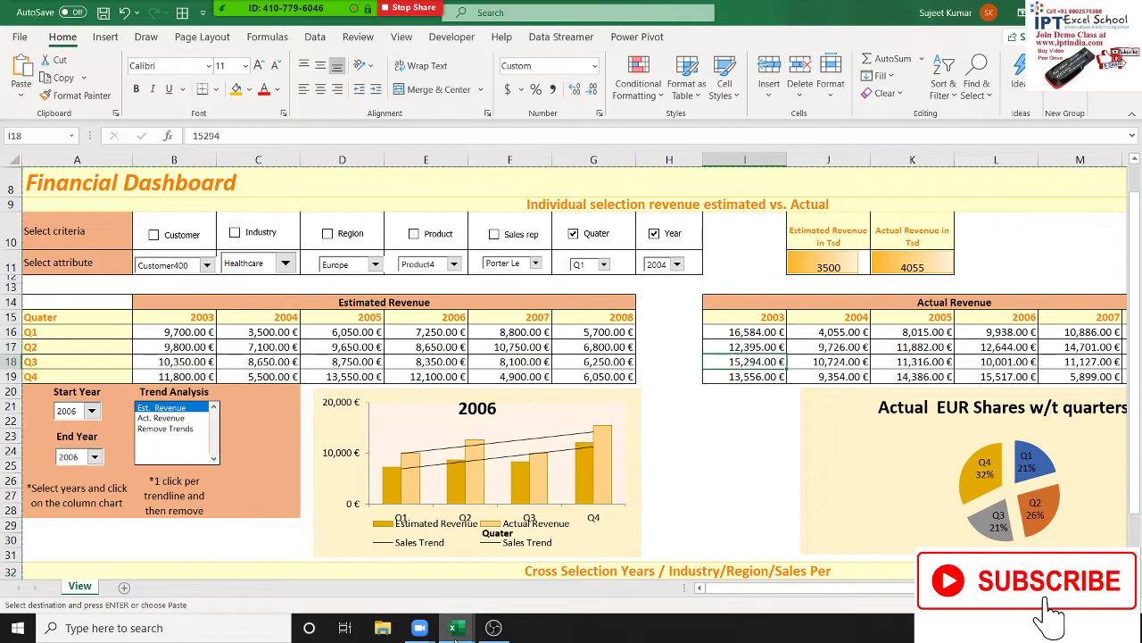
# In the sample workbook, paste the Amt column C2:C8 over itself as values, replacing RANDBETWEEN formulas
pyautogui.click(214, 563)
pyautogui.click(457, 229)
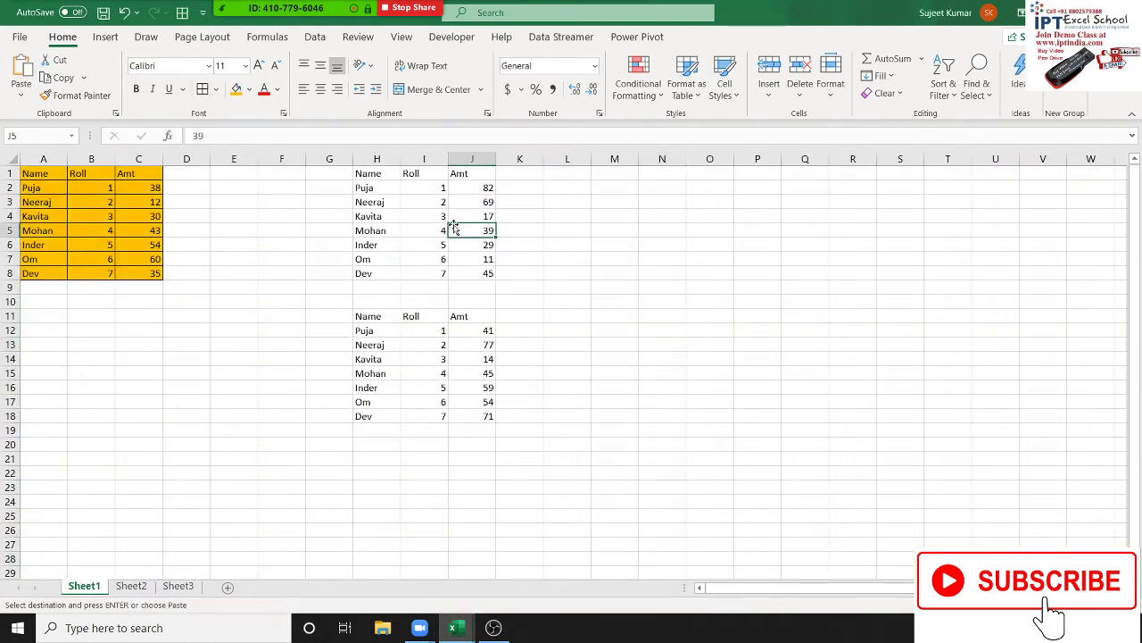
pyautogui.moveTo(152, 188); pyautogui.dragTo(157, 274)
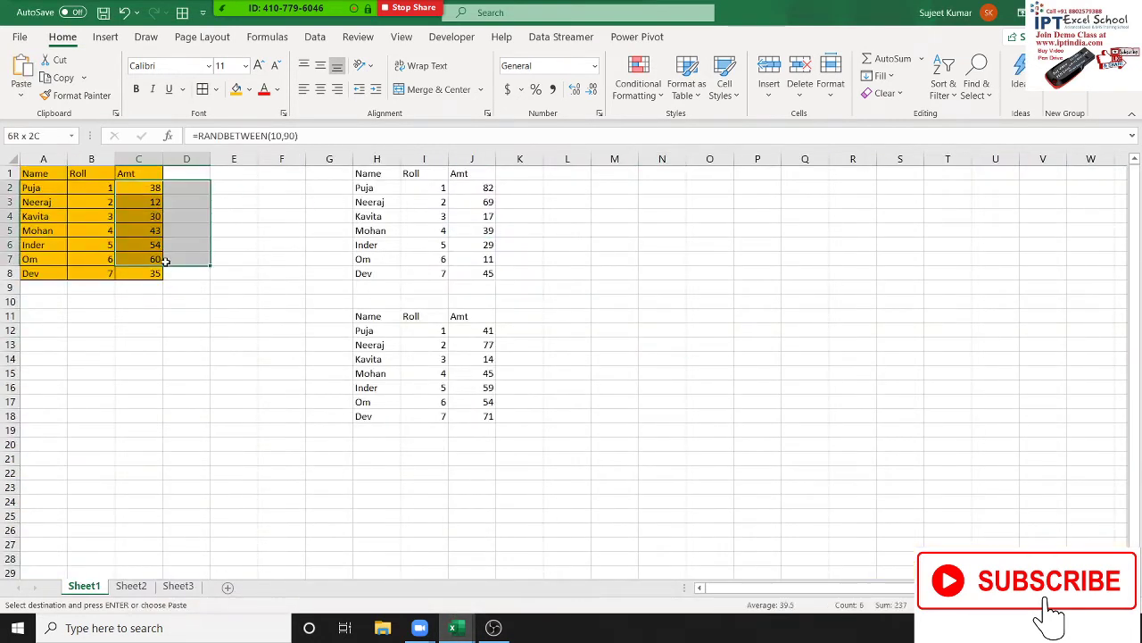
pyautogui.hotkey('ctrl', 'c')
pyautogui.rightClick(133, 221)
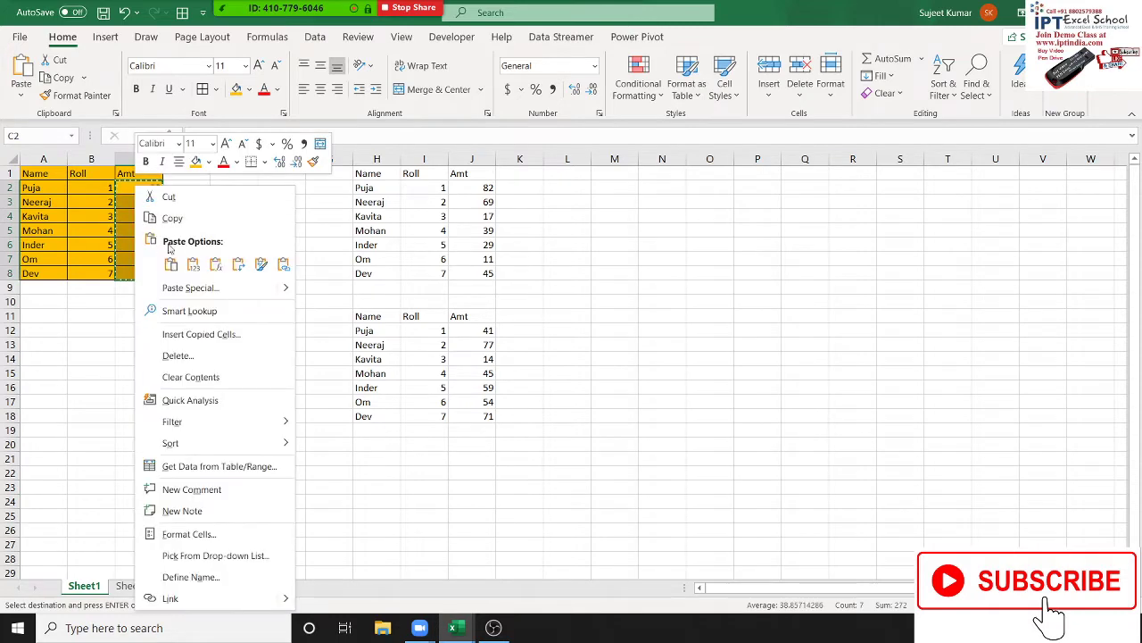
pyautogui.click(176, 287)
pyautogui.click(72, 230)
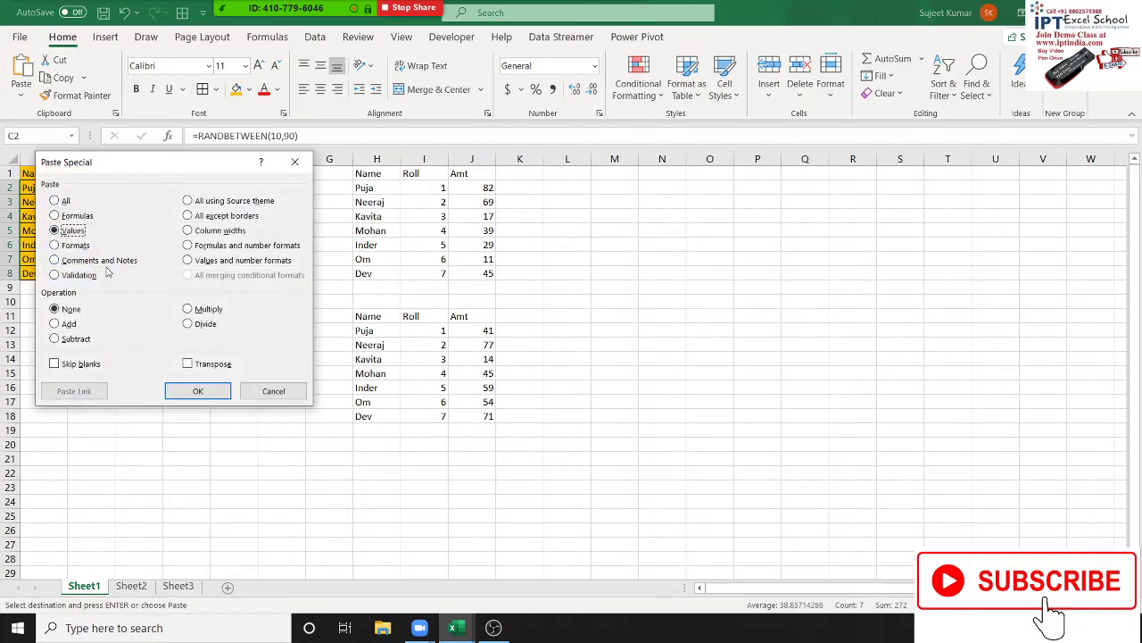
pyautogui.click(217, 390)
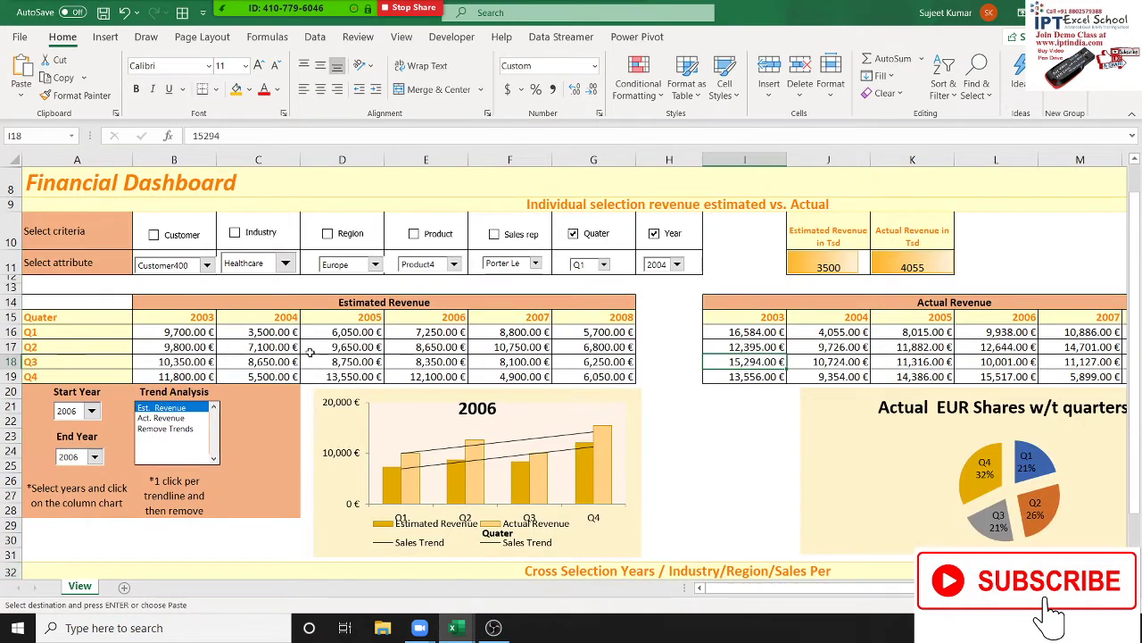
pyautogui.click(308, 352)
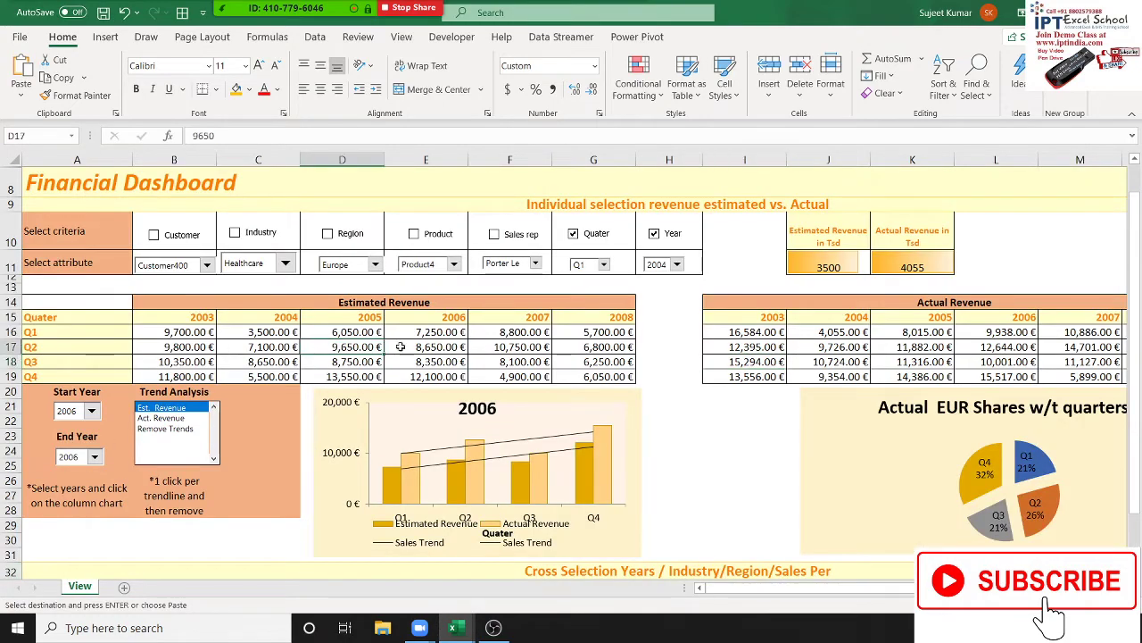
pyautogui.click(777, 361)
pyautogui.scroll(-4, 714, 433)
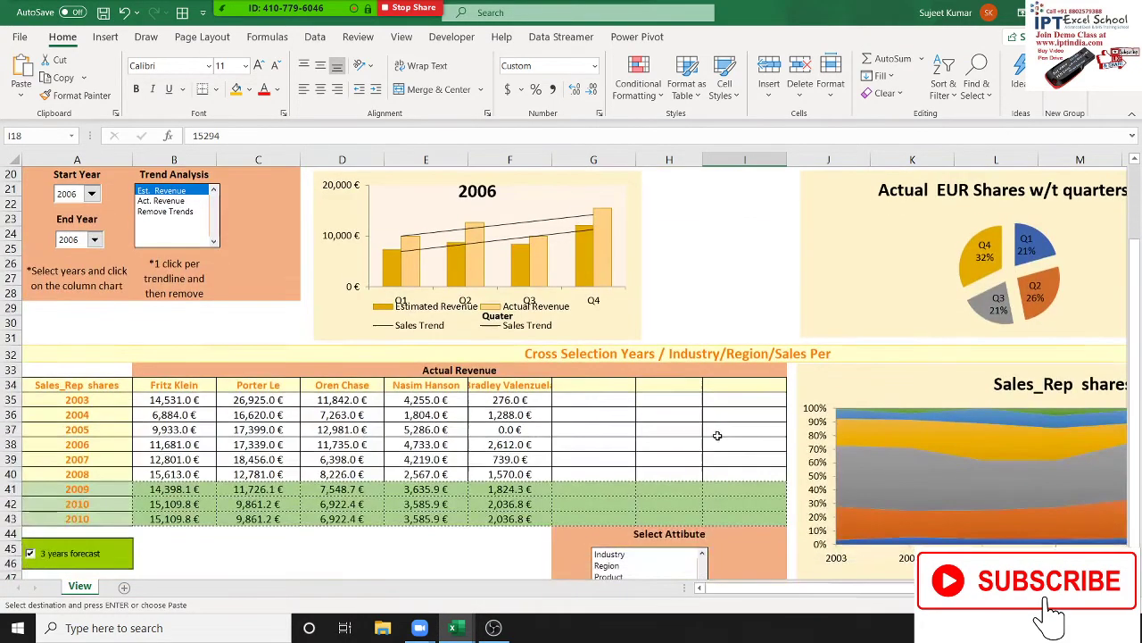
pyautogui.scroll(4, 516, 333)
pyautogui.click(77, 182)
pyautogui.hotkey('ctrl', 'a')
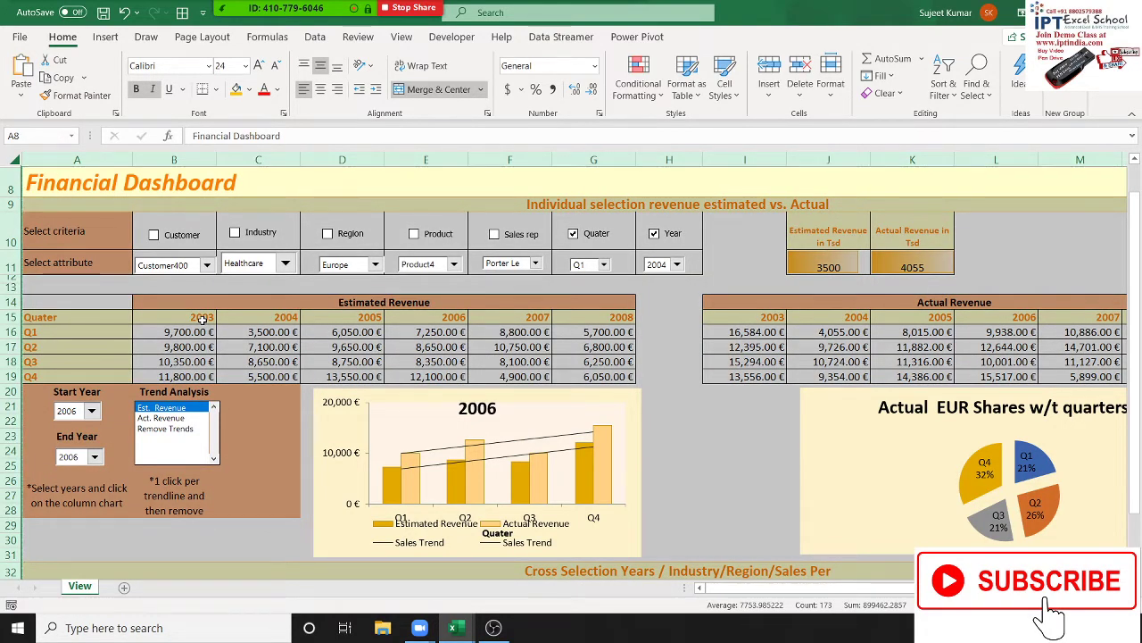
pyautogui.click(241, 357)
pyautogui.click(429, 361)
pyautogui.click(492, 360)
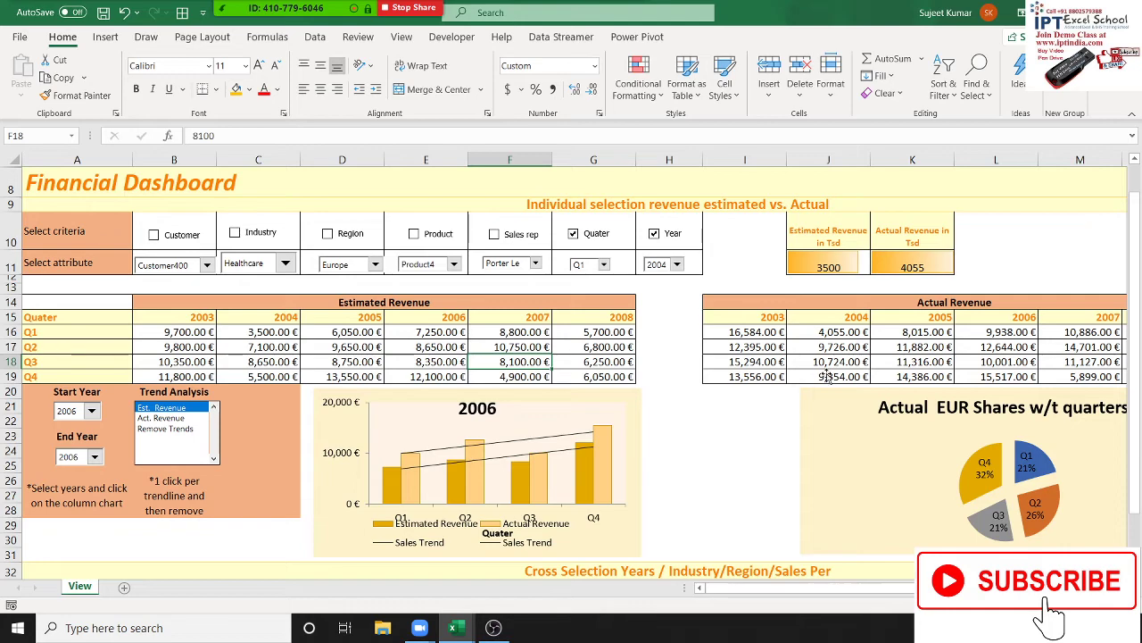
pyautogui.scroll(-9, 829, 379)
pyautogui.scroll(5, 828, 391)
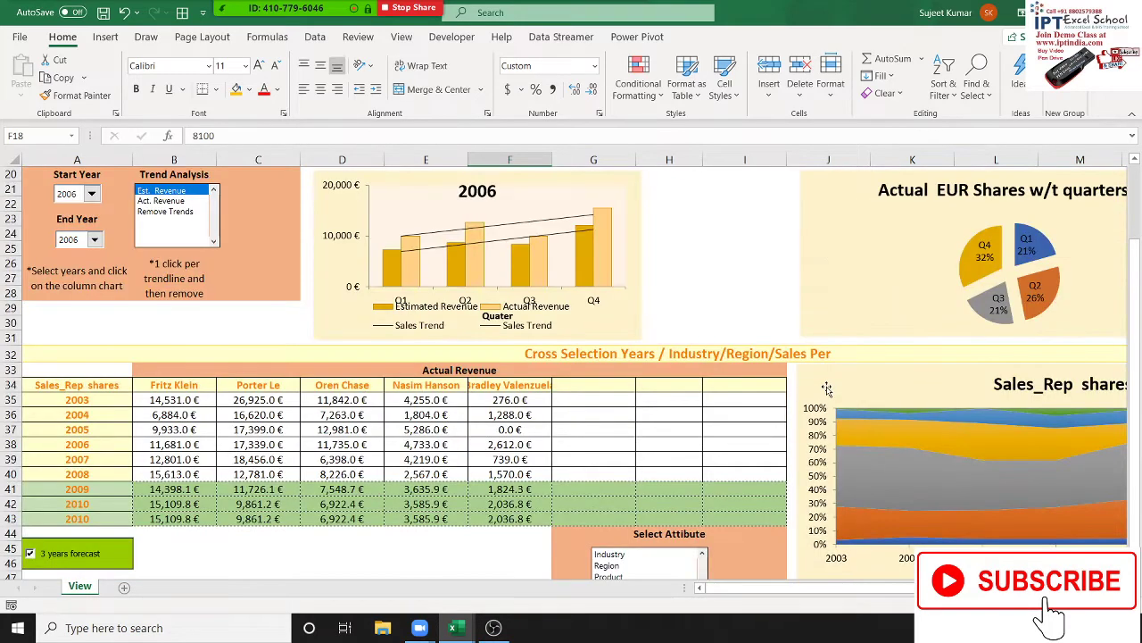
pyautogui.scroll(4, 827, 388)
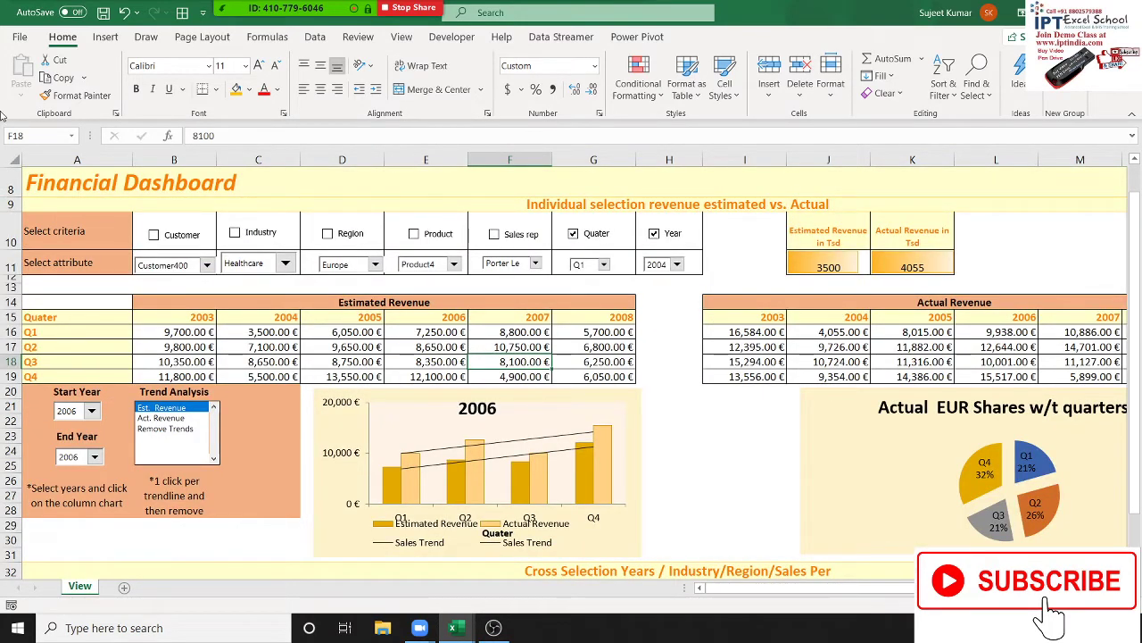
# Close the Financial Dashboard workbook with Ctrl+W, choosing Don't Save
pyautogui.click(18, 36)
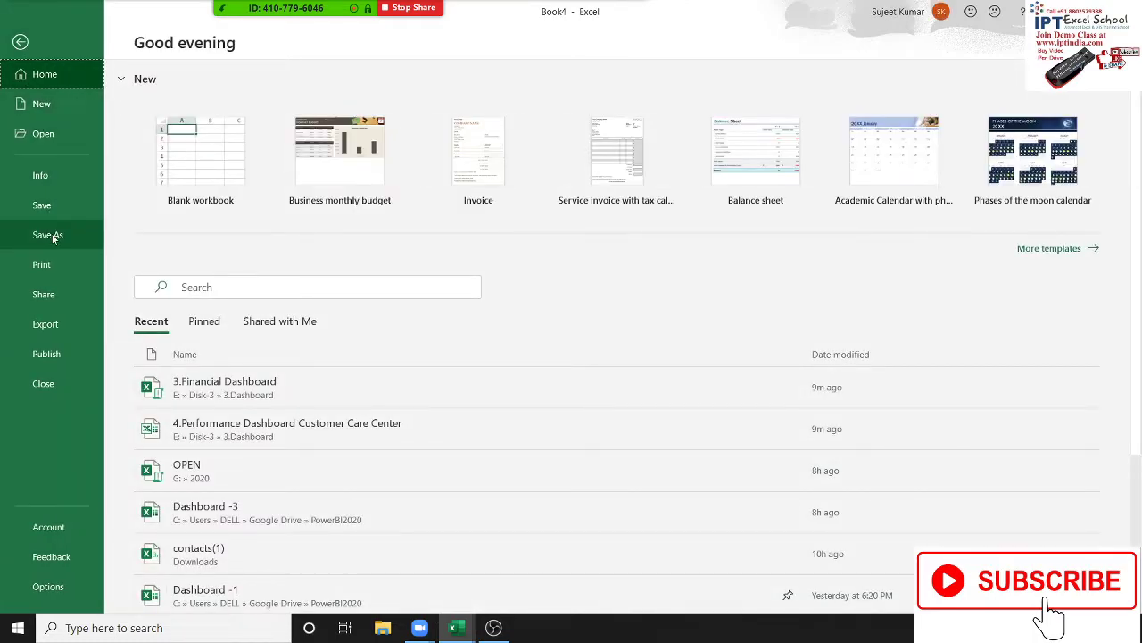
pyautogui.press('Escape')
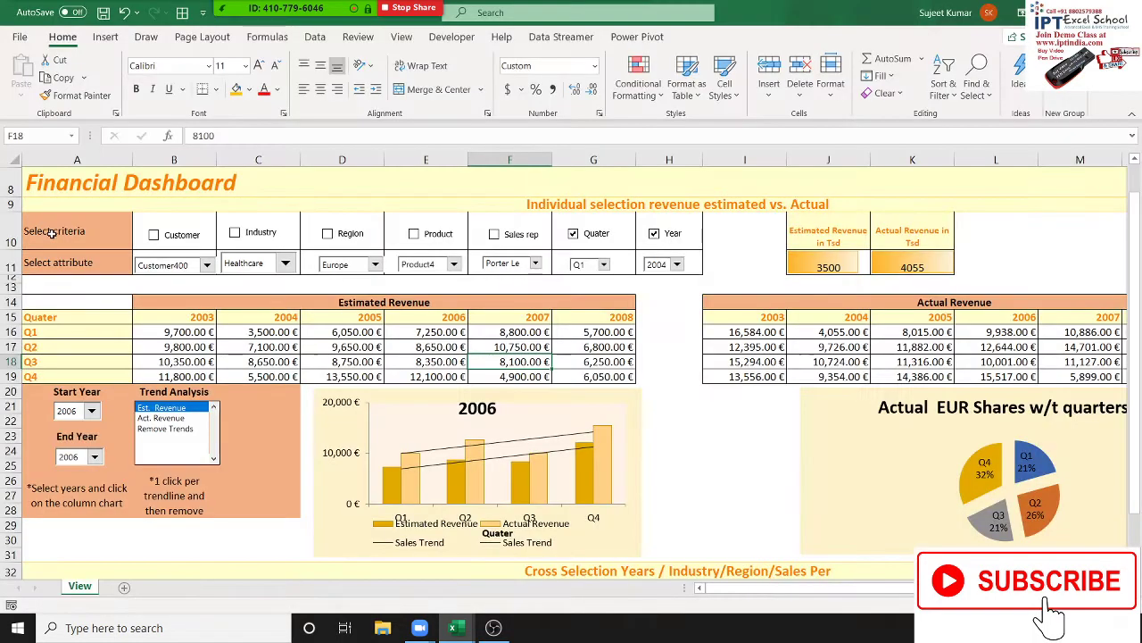
pyautogui.hotkey('ctrl', 'w')
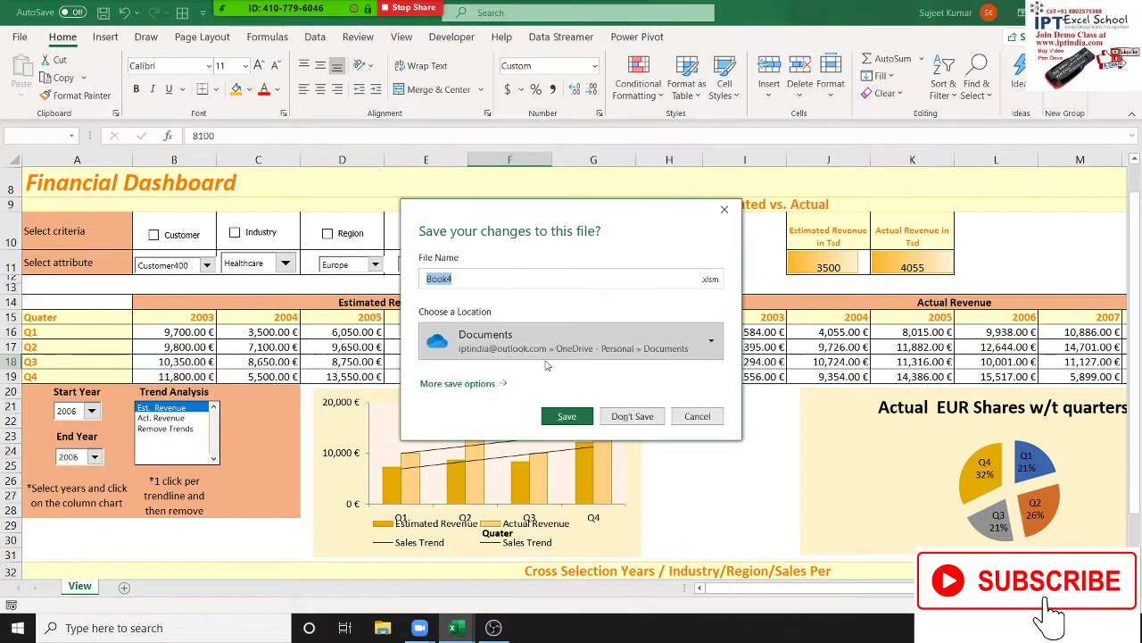
pyautogui.click(632, 414)
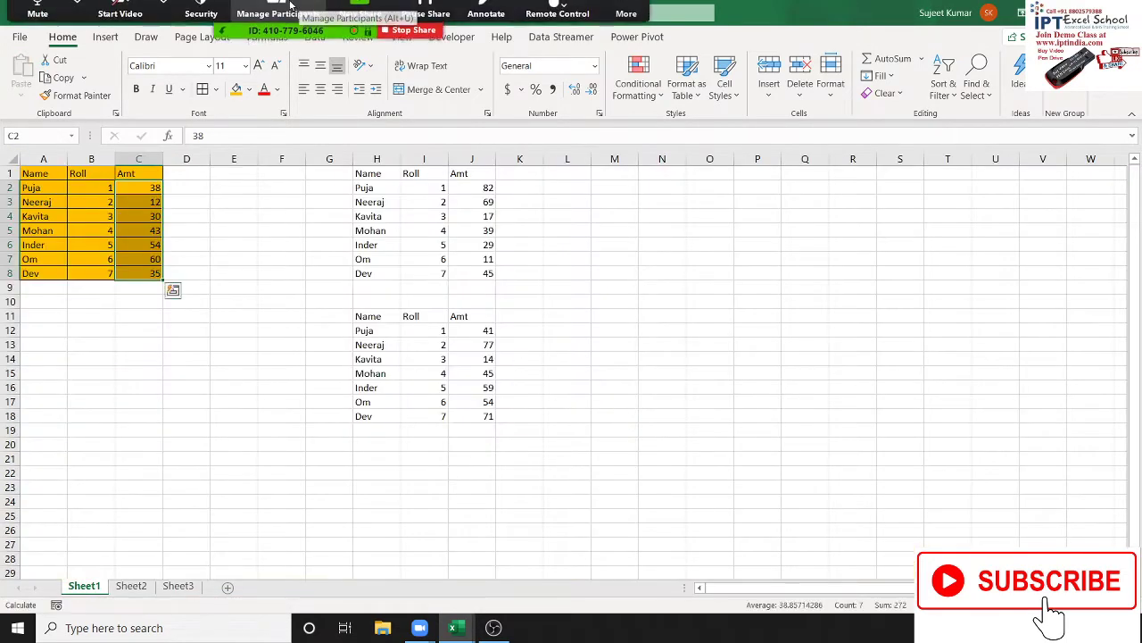
# Back in the spreadsheet, select the second Name/Roll/Amt table in H11:J18
pyautogui.click(278, 21)
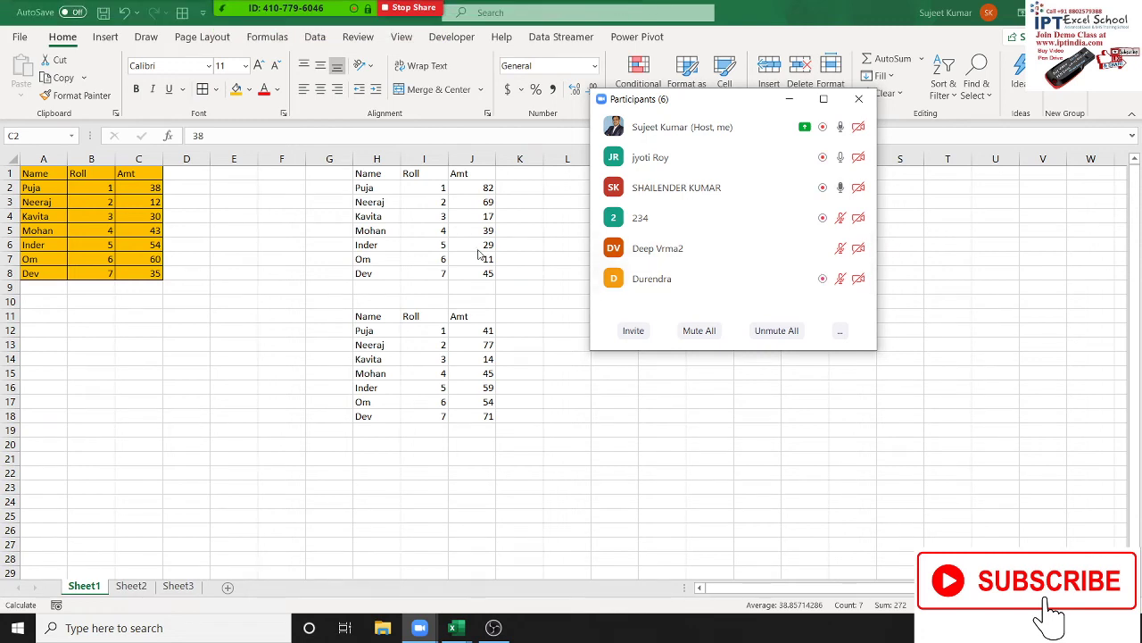
pyautogui.click(465, 291)
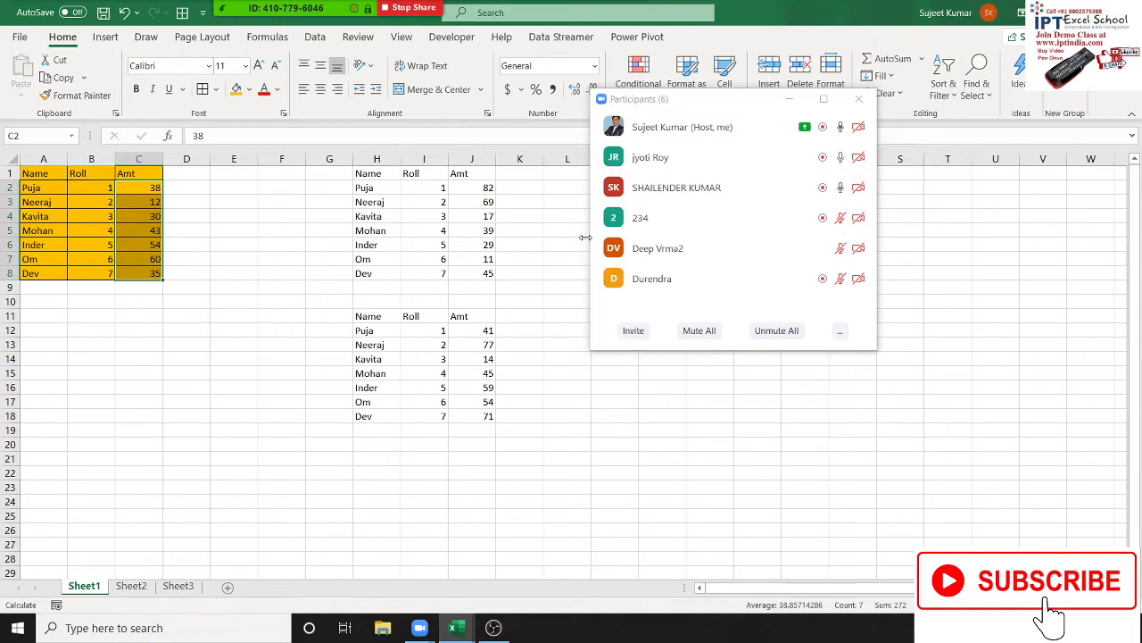
pyautogui.click(392, 260)
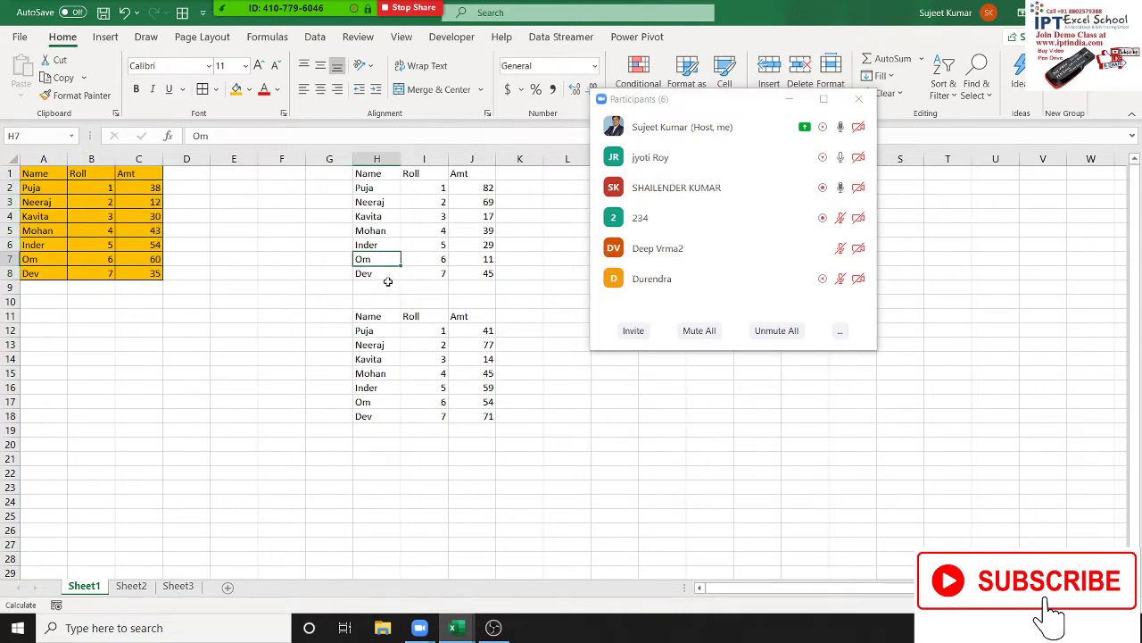
pyautogui.moveTo(374, 309); pyautogui.dragTo(487, 417)
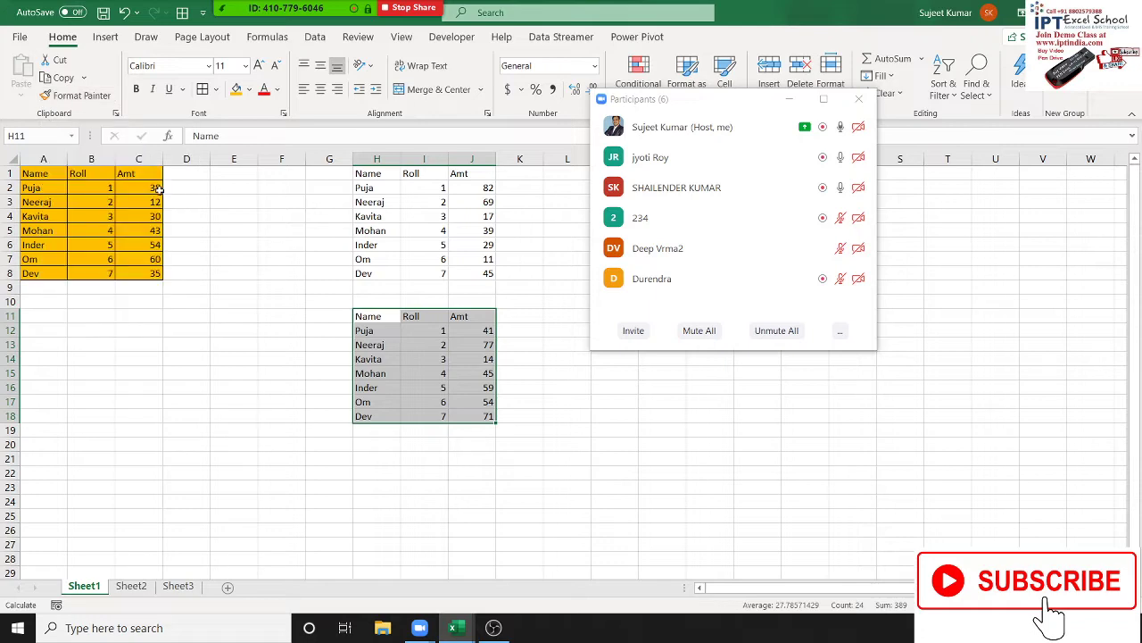
# Copy H11:J18 and open Paste Special from Home > Paste with Values chosen
pyautogui.hotkey('ctrl', 'c')
pyautogui.click(21, 105)
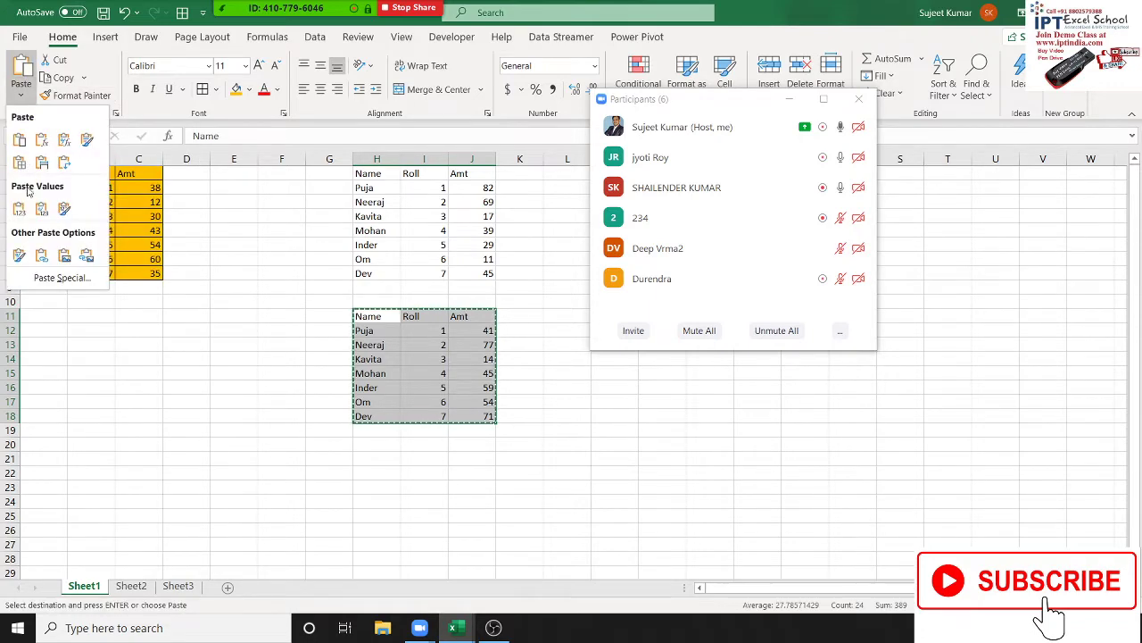
pyautogui.click(54, 277)
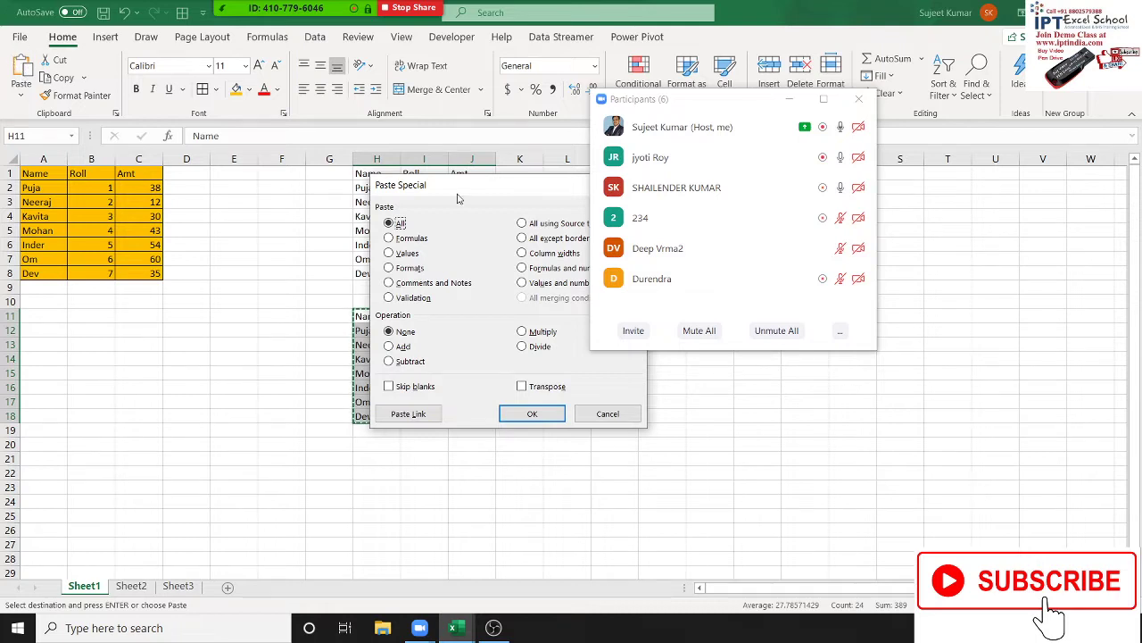
pyautogui.moveTo(462, 198); pyautogui.dragTo(289, 207)
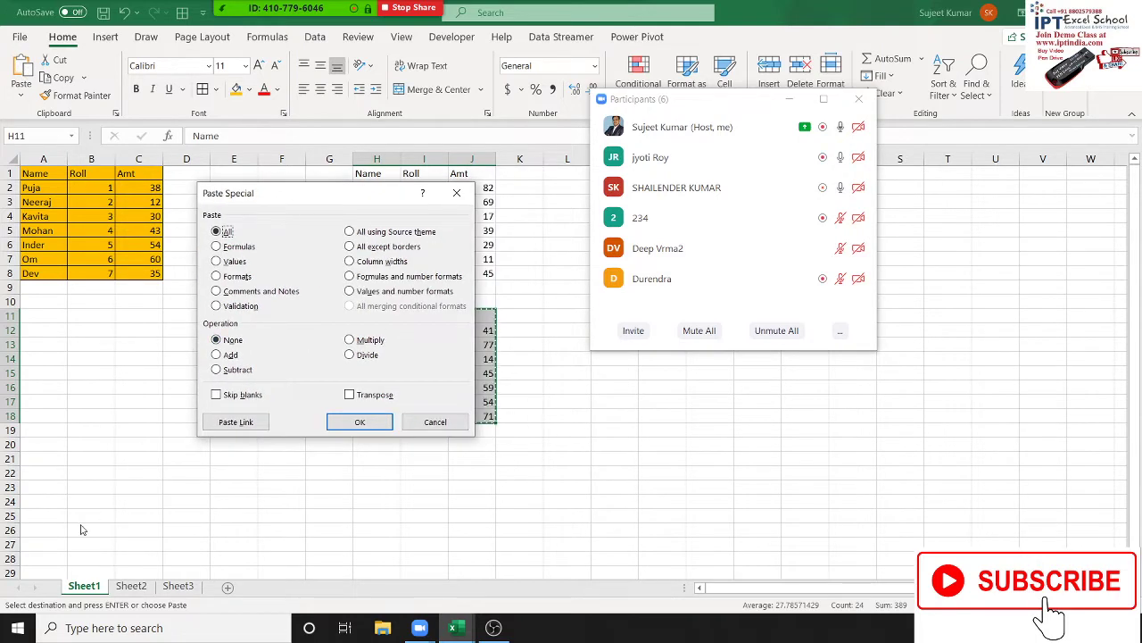
pyautogui.click(216, 260)
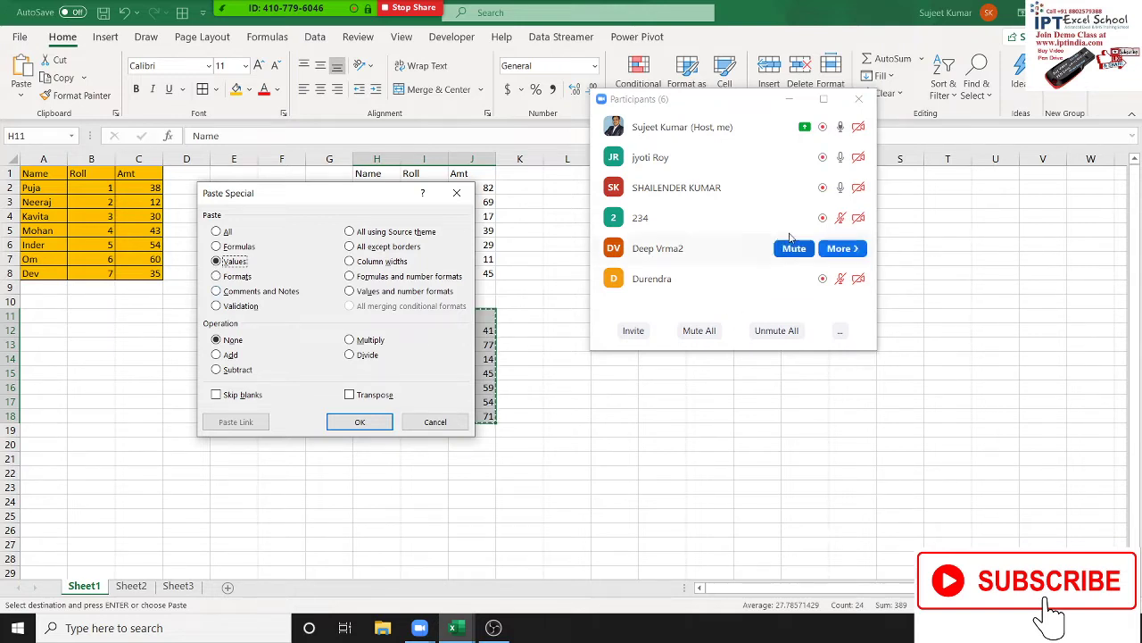
# Close the Zoom participants list and move the Paste Special dialog off H11:J18
pyautogui.click(873, 109)
pyautogui.click(870, 103)
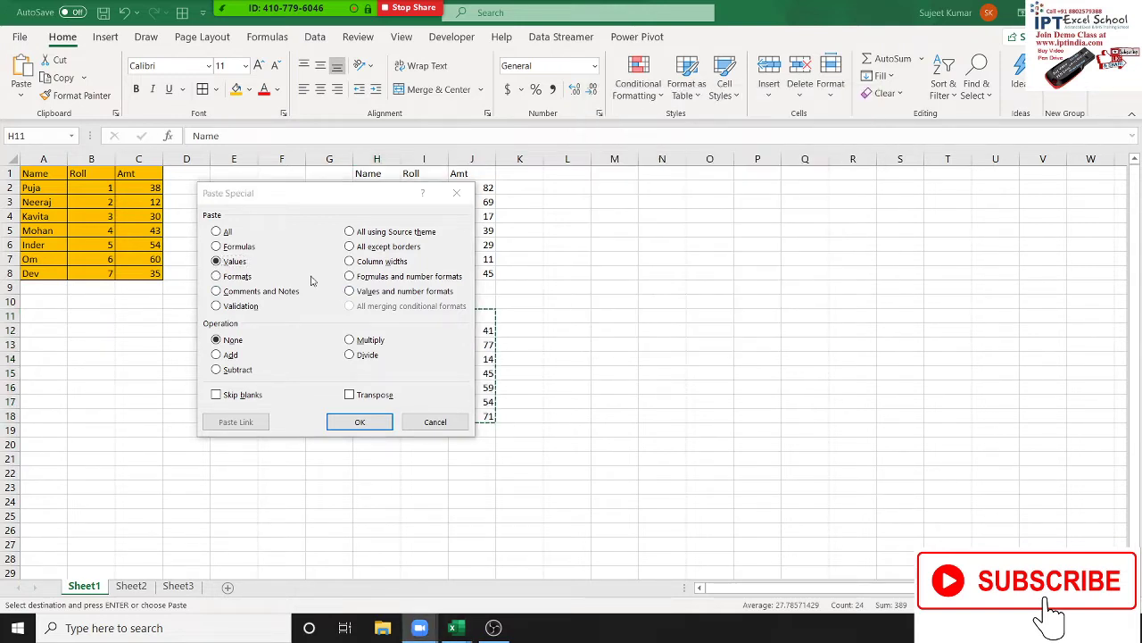
pyautogui.click(279, 207)
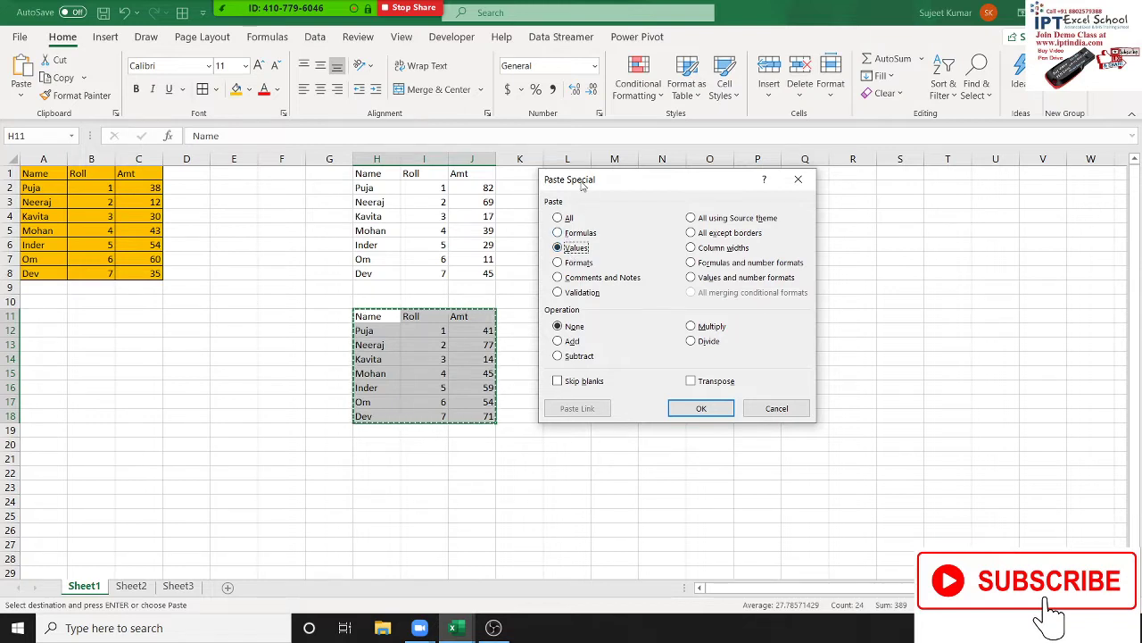
# Paste only the A1:C8 formatting into L1:N8, then reopen Paste Special at O1
pyautogui.press('Escape')
pyautogui.click(309, 237)
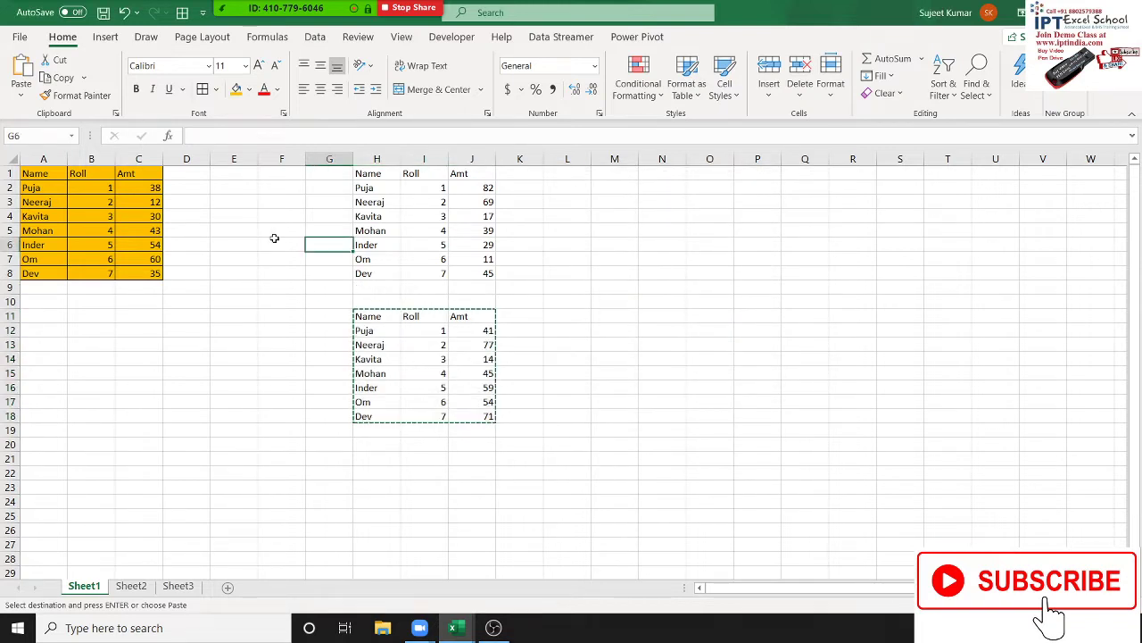
pyautogui.moveTo(41, 173)
pyautogui.mouseDown()
pyautogui.moveTo(126, 276)
pyautogui.moveTo(147, 266)
pyautogui.mouseUp()
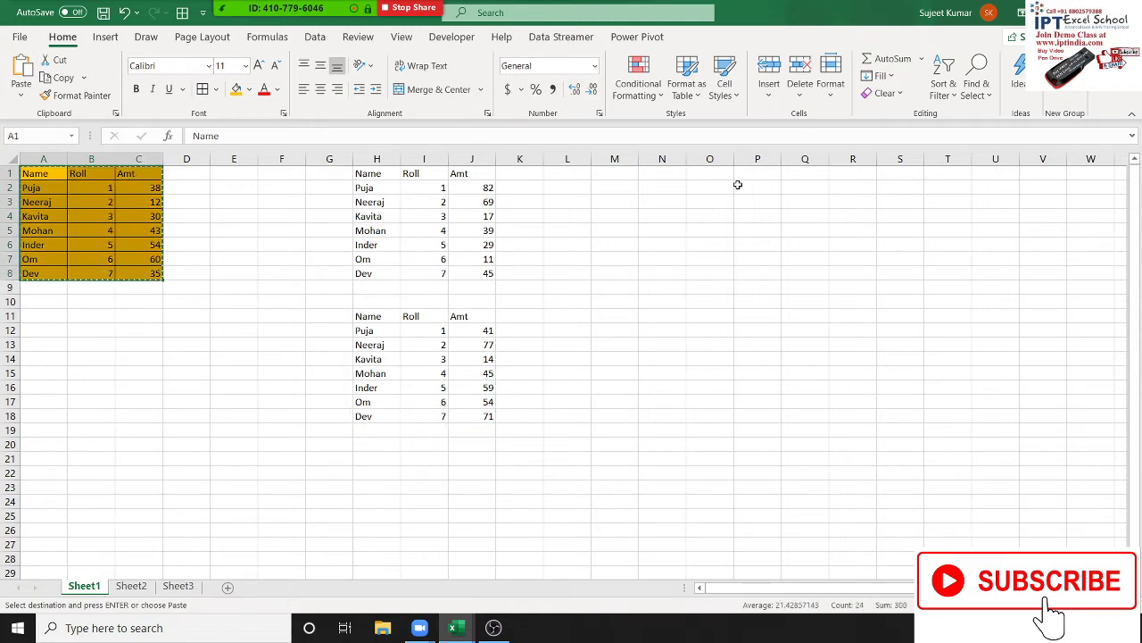
pyautogui.click(582, 171)
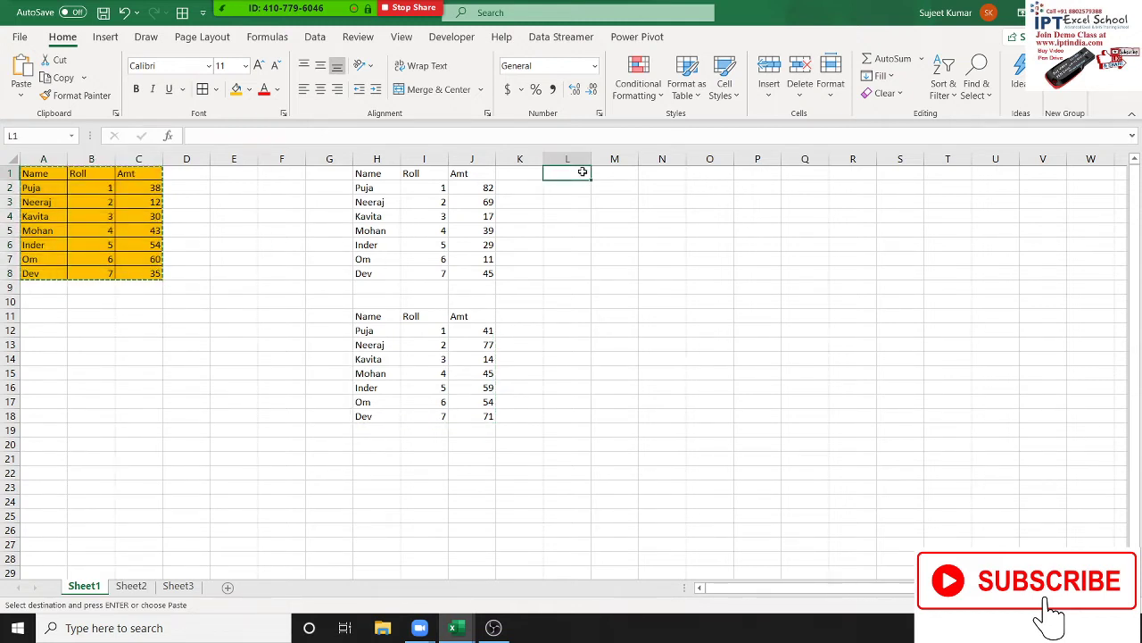
pyautogui.rightClick(582, 171)
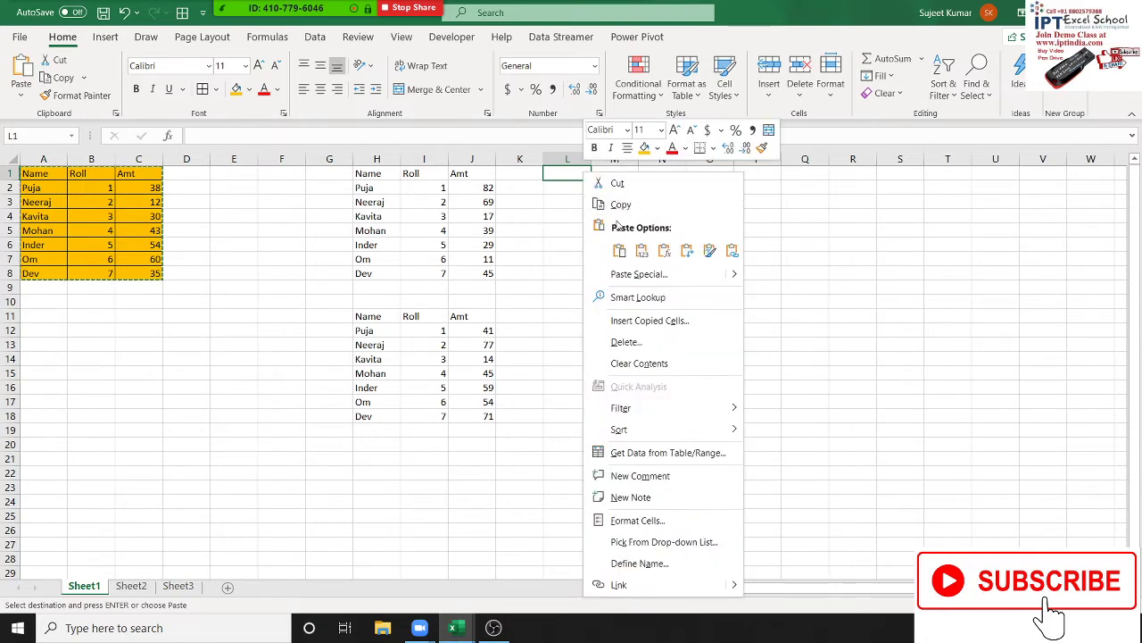
pyautogui.click(633, 280)
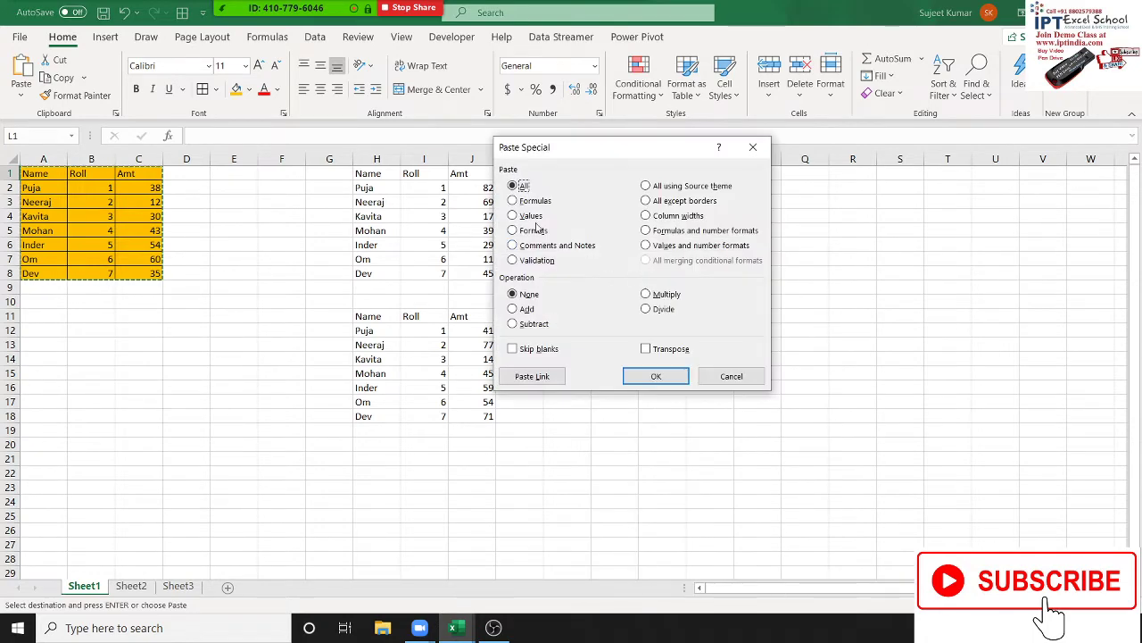
pyautogui.click(534, 231)
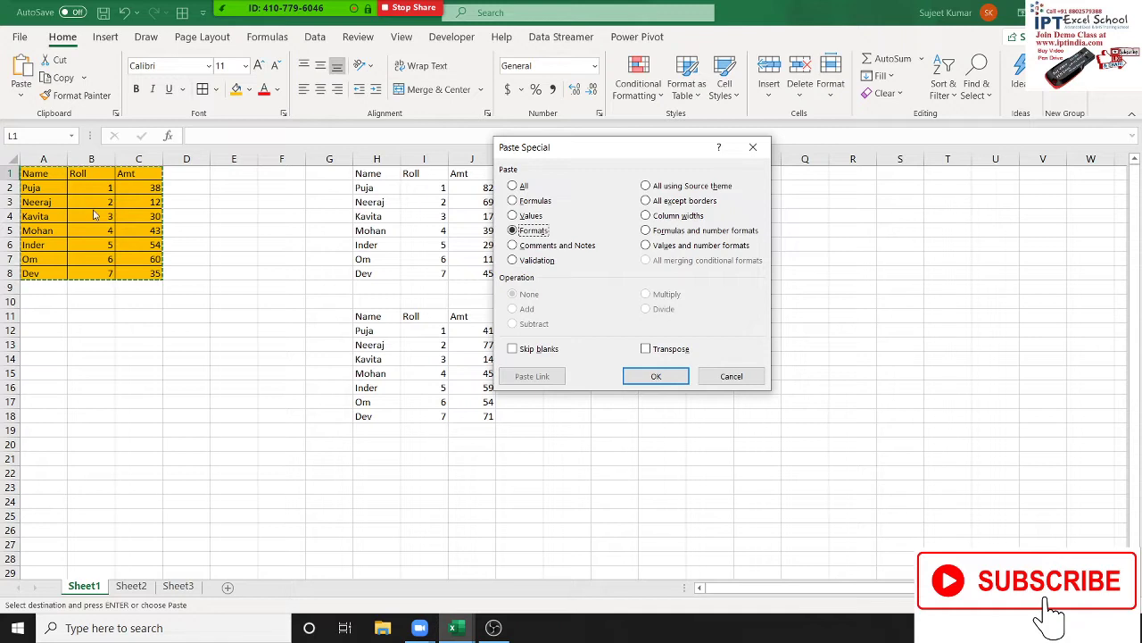
pyautogui.click(656, 376)
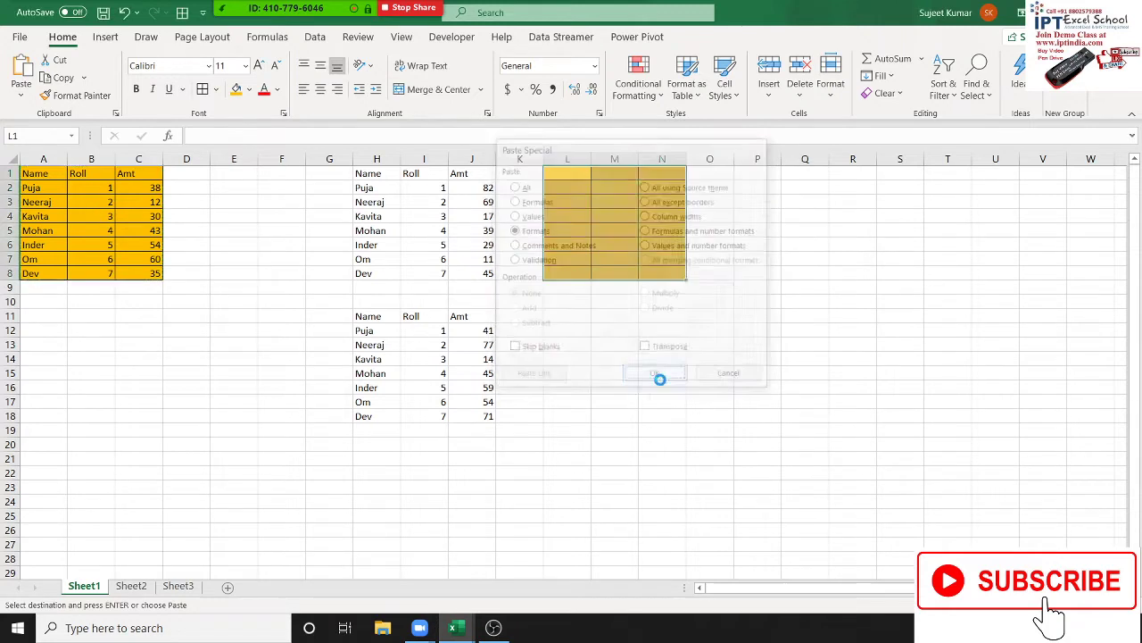
pyautogui.click(653, 375)
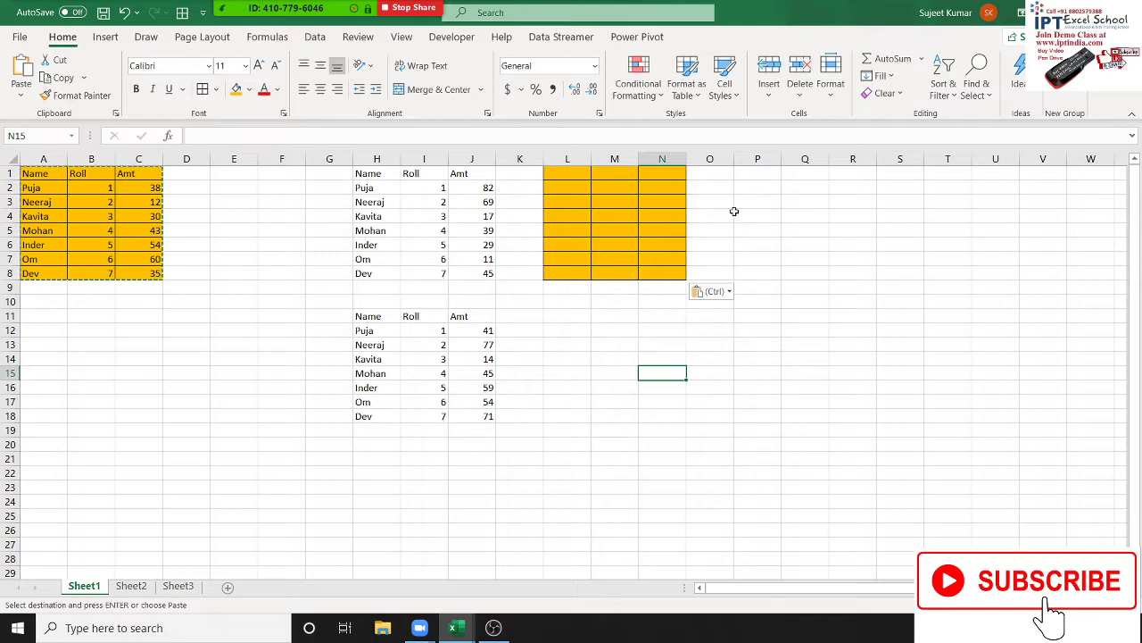
pyautogui.rightClick(726, 179)
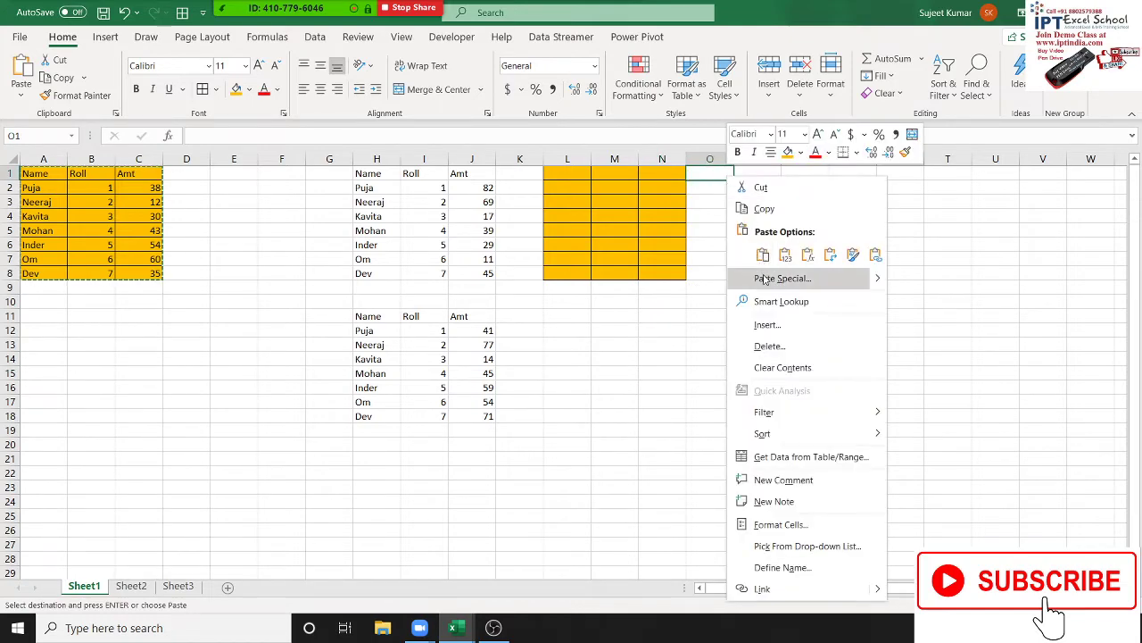
pyautogui.click(782, 278)
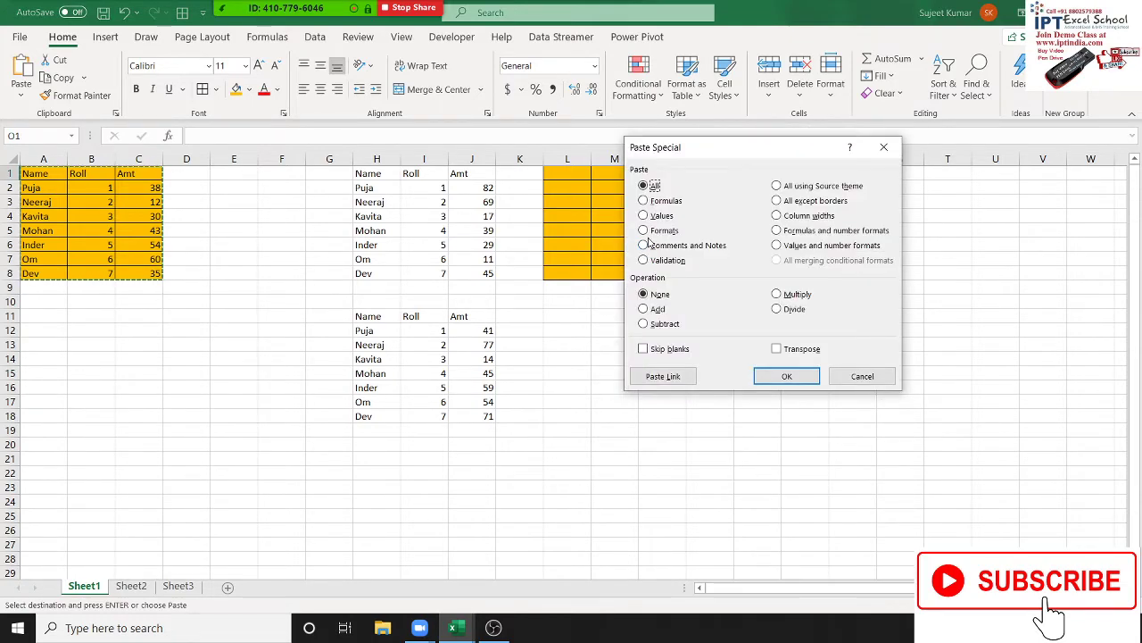
# Cancel Paste Special and wipe the copies out of columns H through N
pyautogui.click(643, 230)
pyautogui.click(786, 376)
pyautogui.click(396, 160)
pyautogui.moveTo(401, 161); pyautogui.dragTo(686, 167)
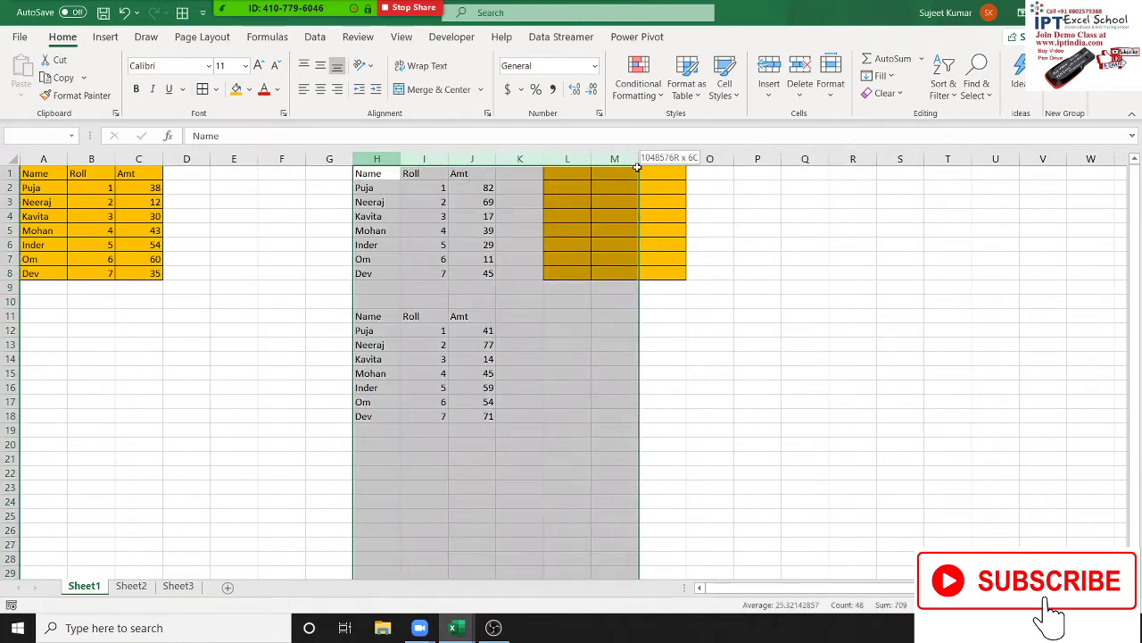
pyautogui.hotkey('ctrl', '-')
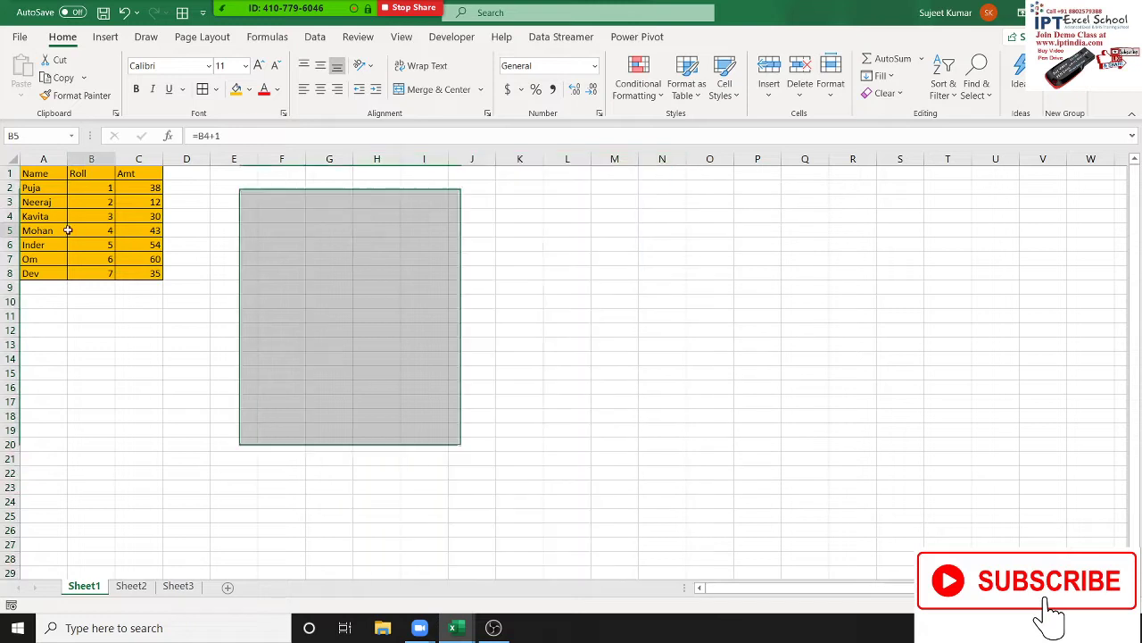
pyautogui.click(228, 259)
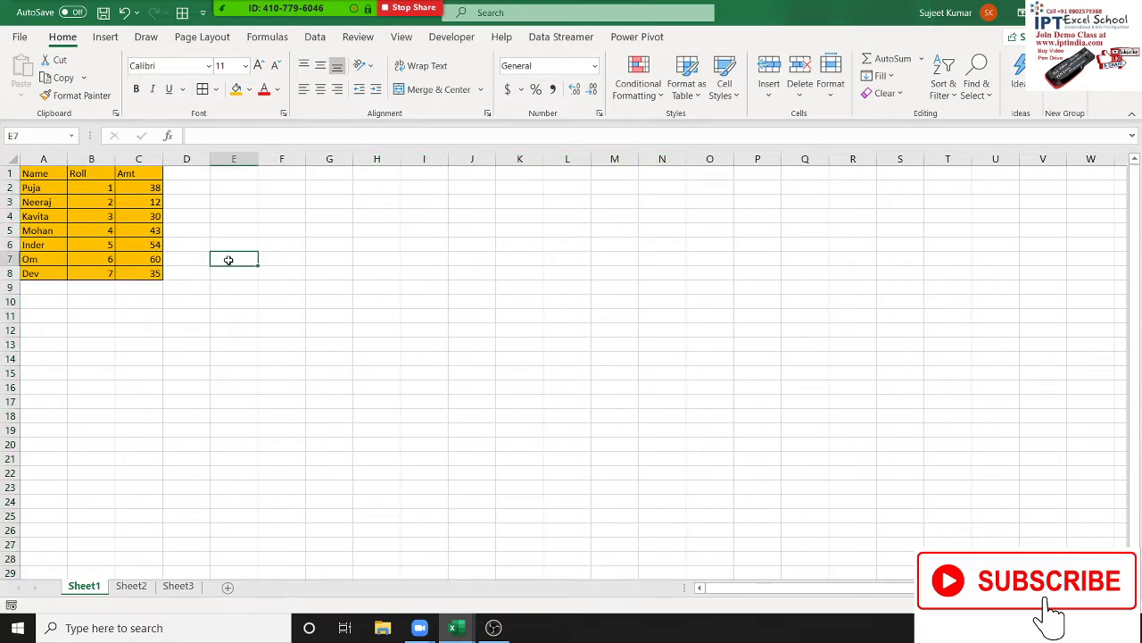
# Post a new comment 'This is Final amt with GST' on the Amt header in C1
pyautogui.doubleClick(148, 176)
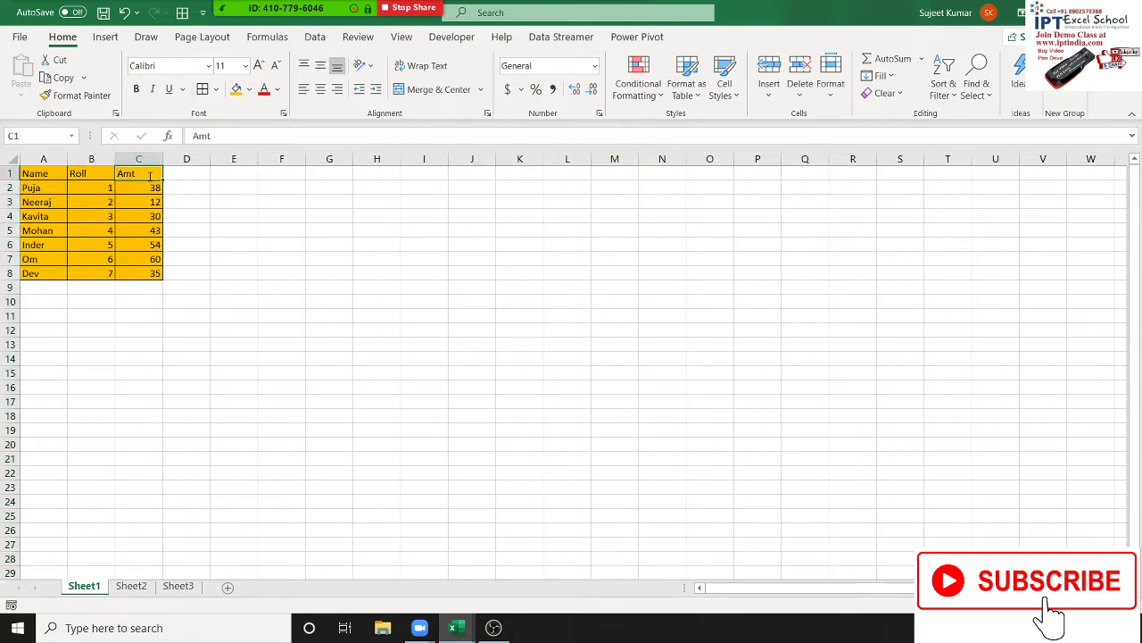
pyautogui.press('Escape')
pyautogui.rightClick(141, 179)
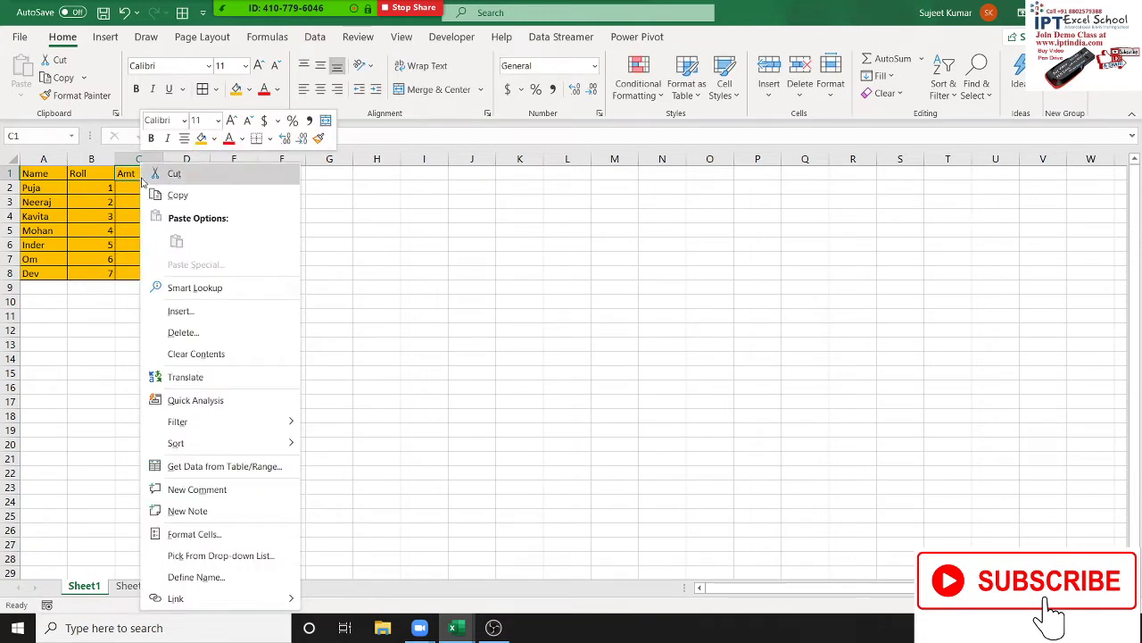
pyautogui.click(249, 491)
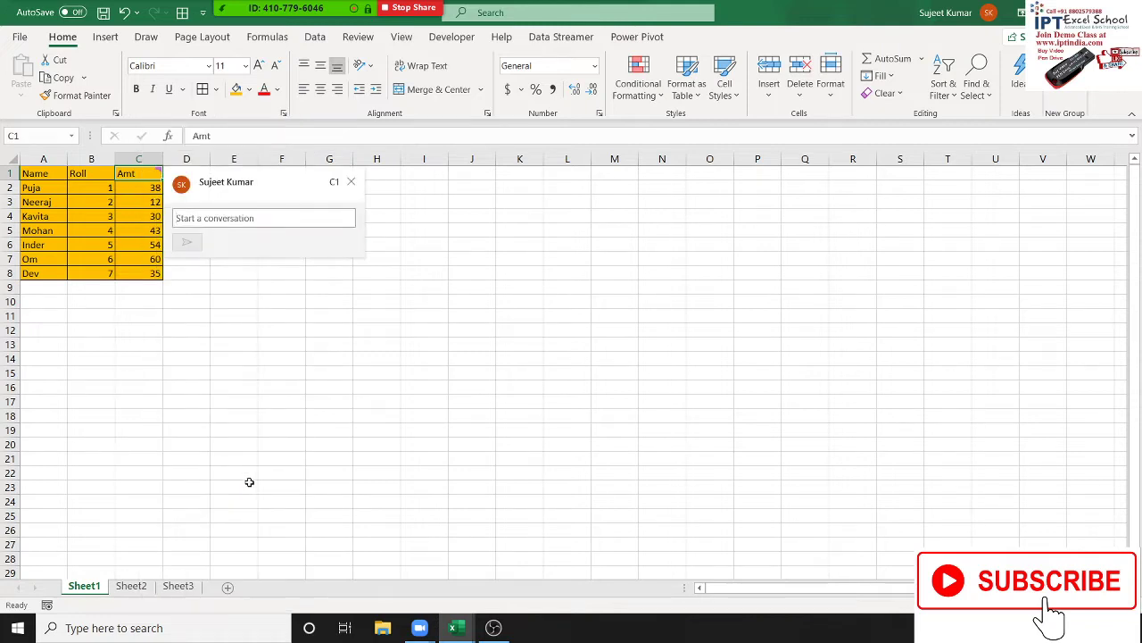
pyautogui.write('This is Final')
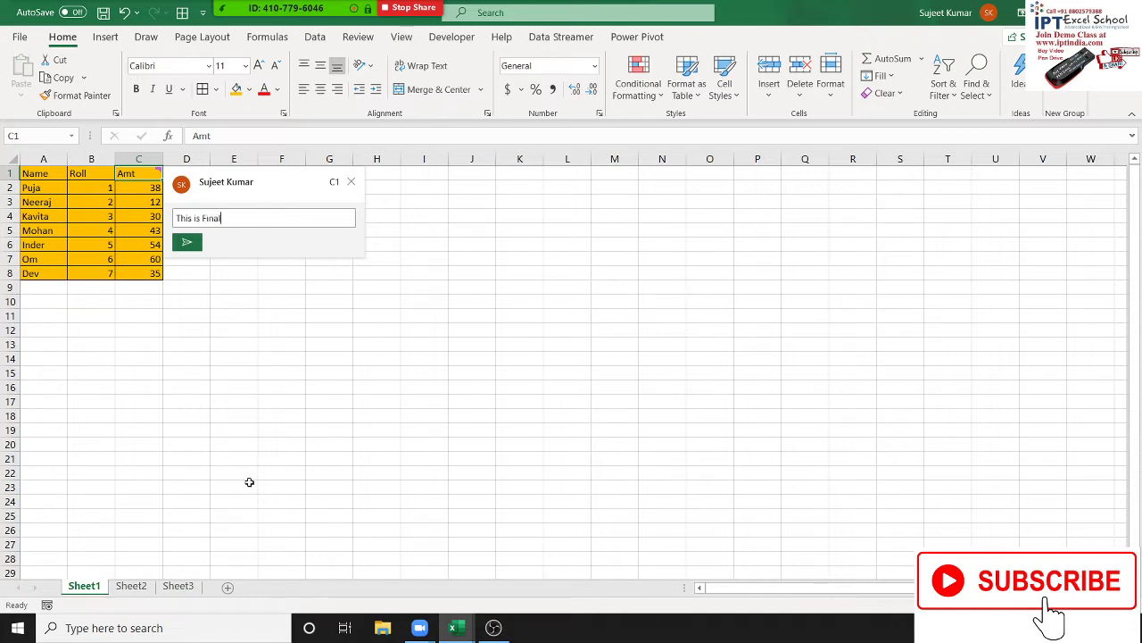
pyautogui.write('  amt with GST')
pyautogui.click(183, 243)
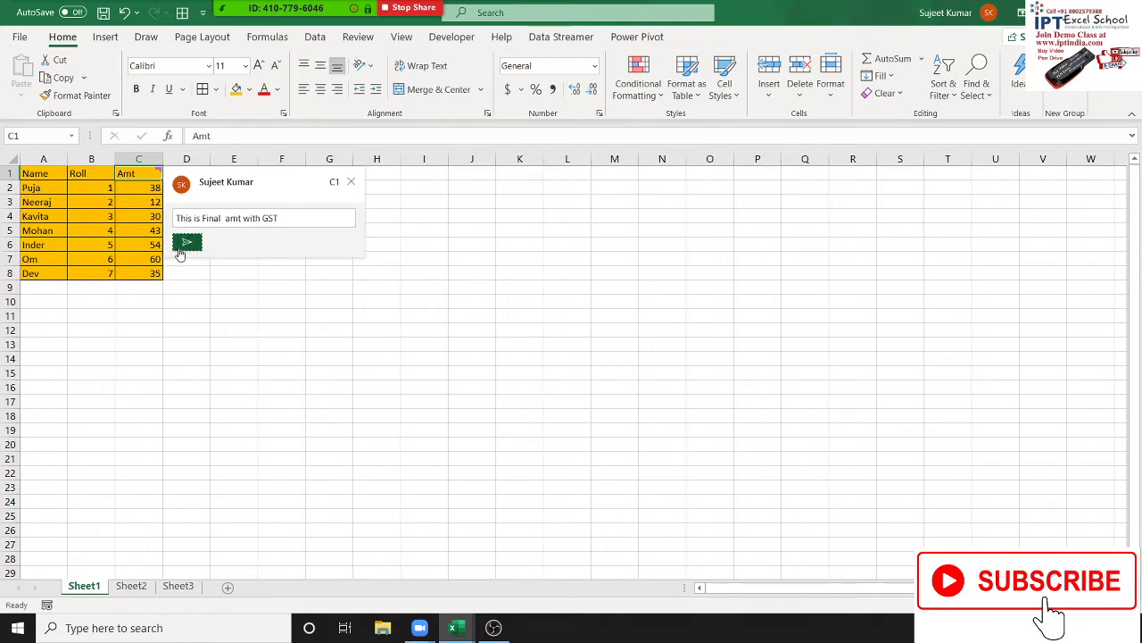
pyautogui.click(234, 316)
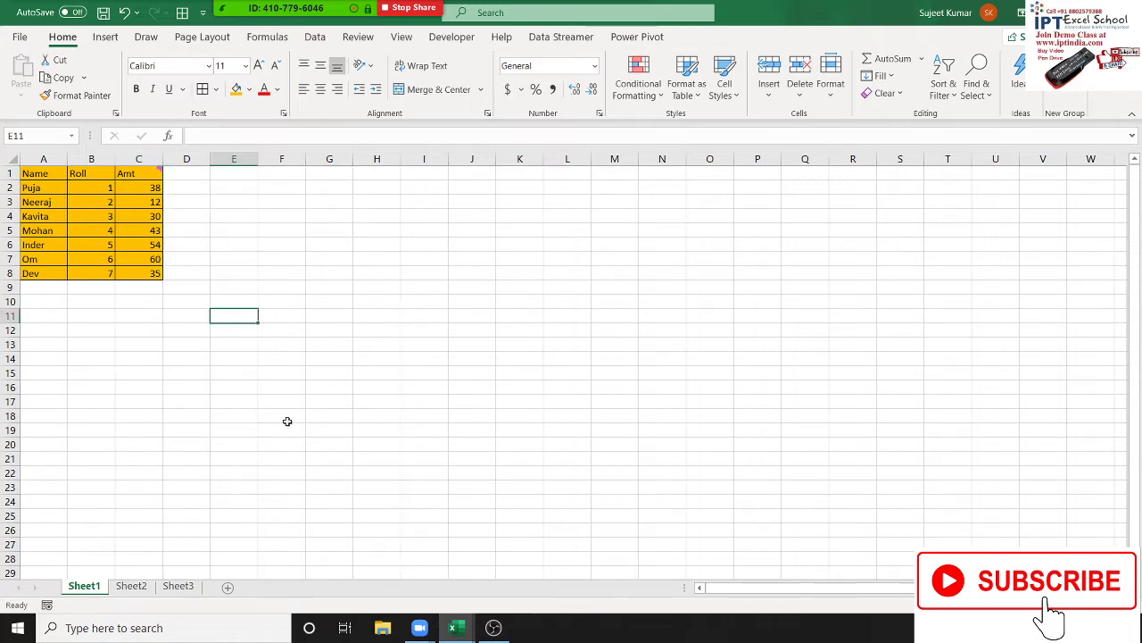
pyautogui.moveTo(139, 174)
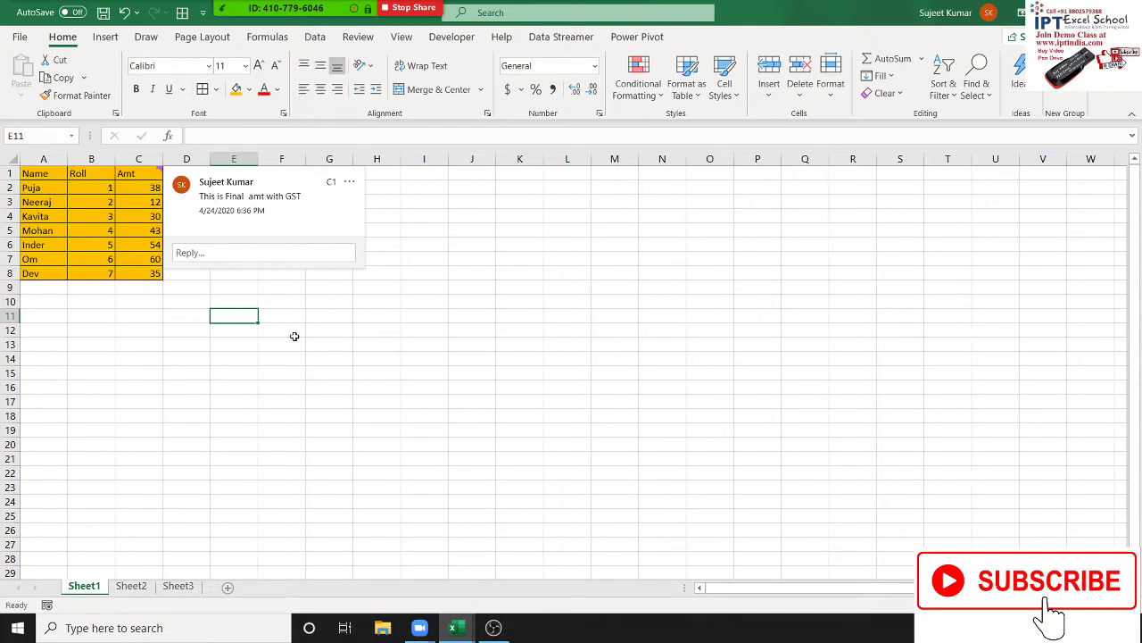
# Enter the heading MRP in cell N1
pyautogui.click(234, 245)
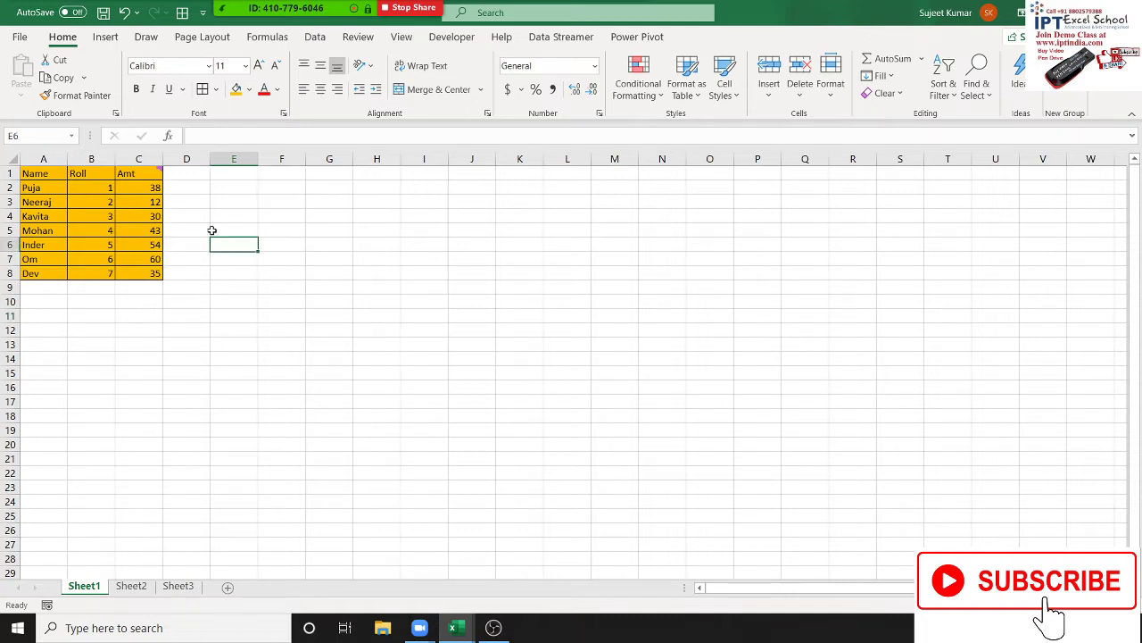
pyautogui.click(145, 171)
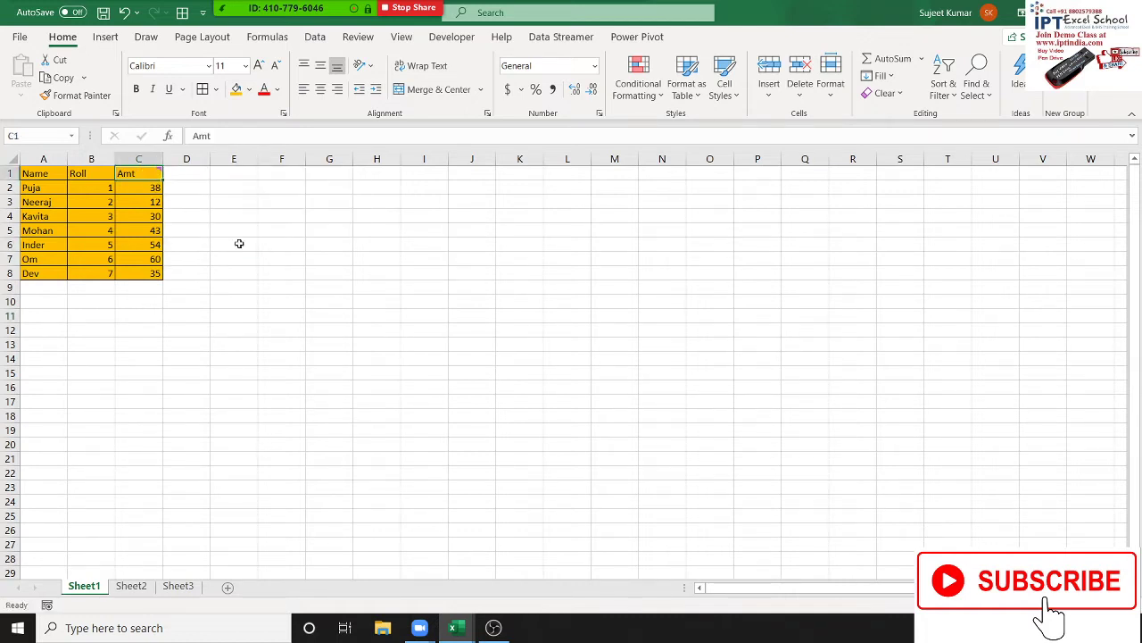
pyautogui.hotkey('ctrl', 'c')
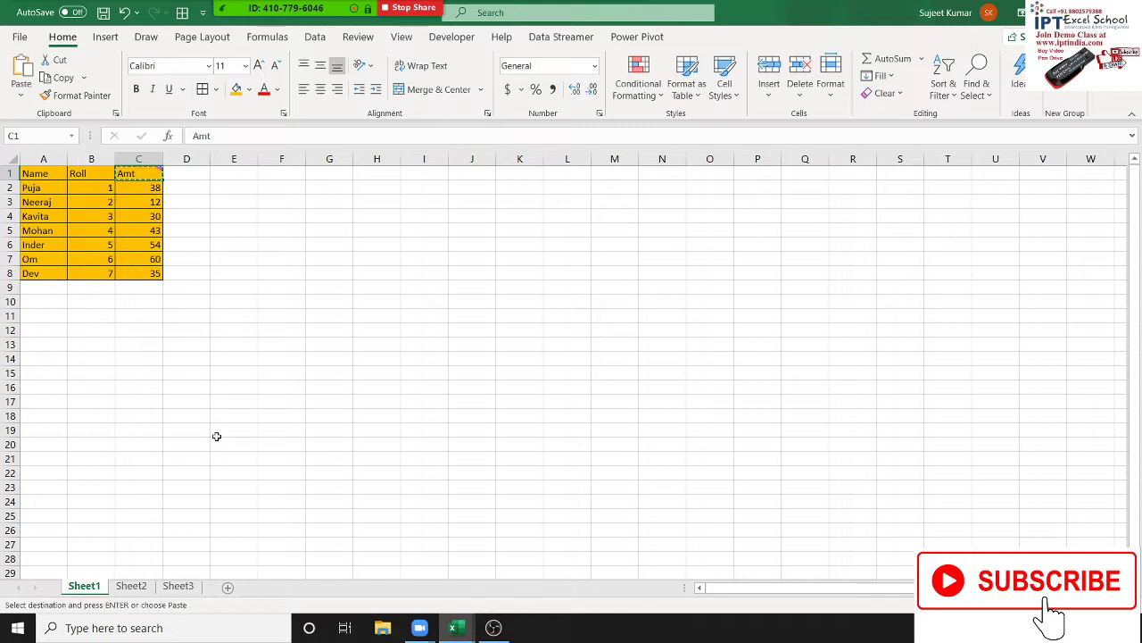
pyautogui.press('Escape')
pyautogui.click(658, 174)
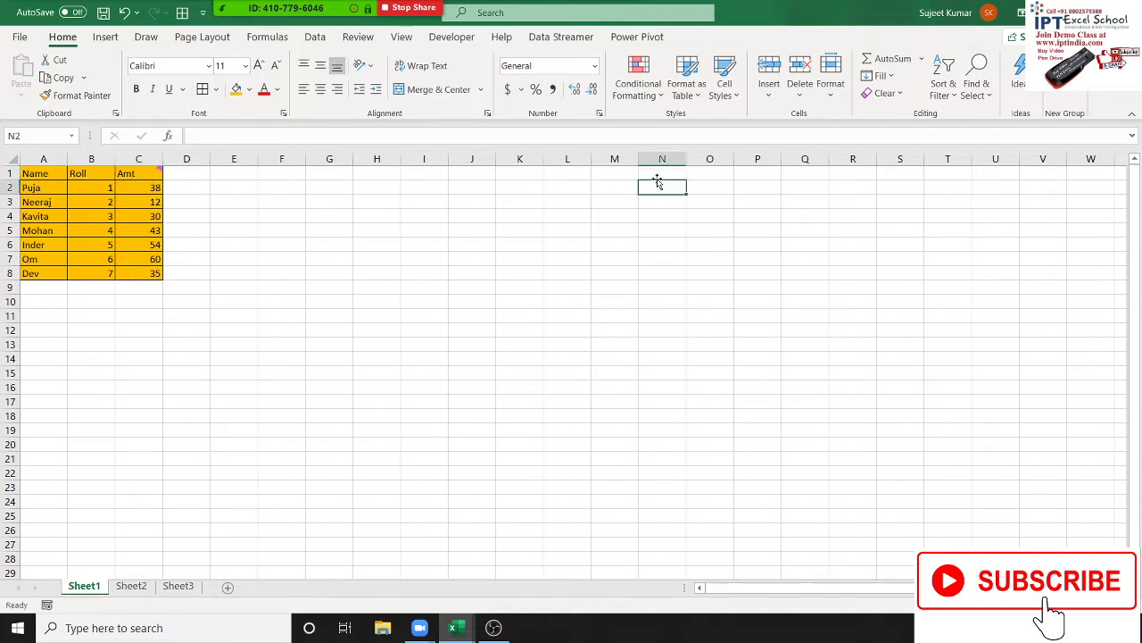
pyautogui.doubleClick(661, 174)
pyautogui.write('MRP')
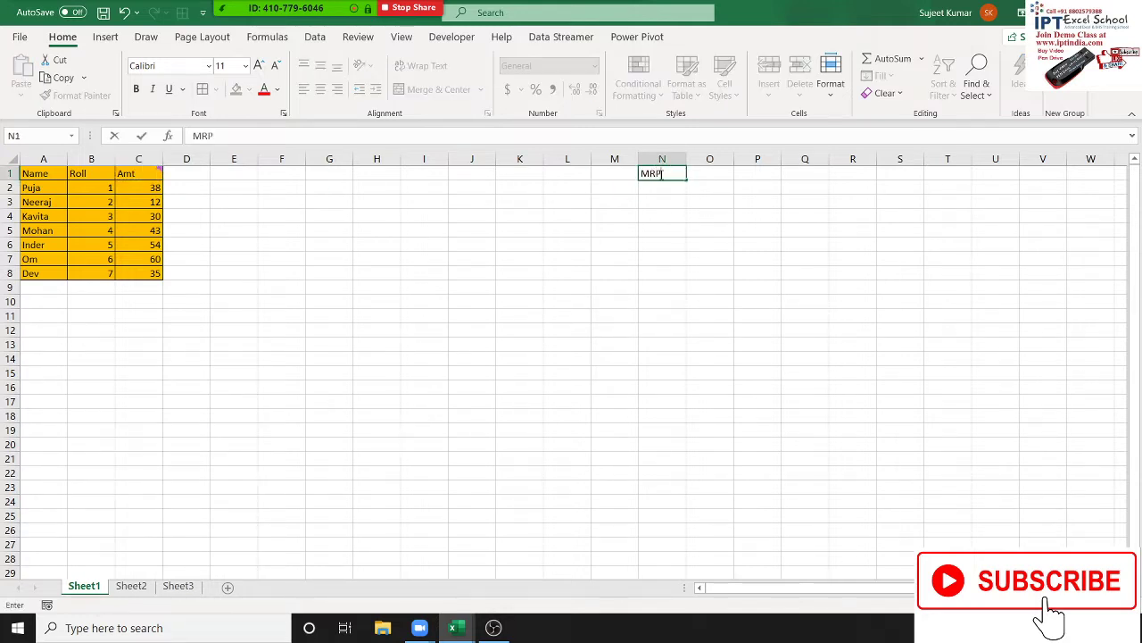
pyautogui.press('Return')
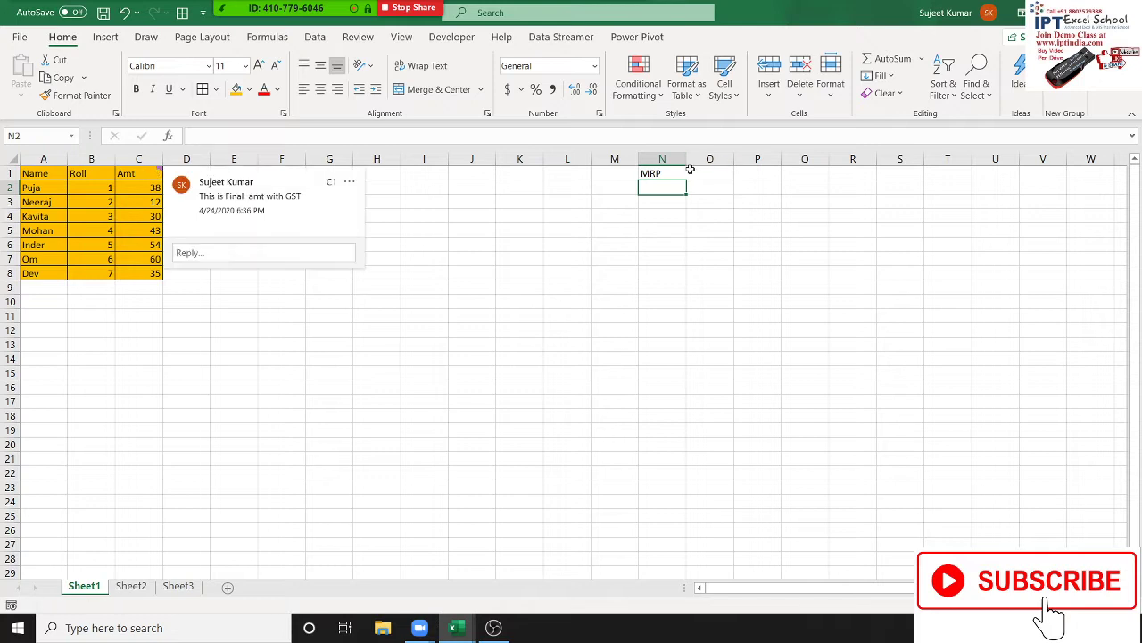
pyautogui.moveTo(138, 173)
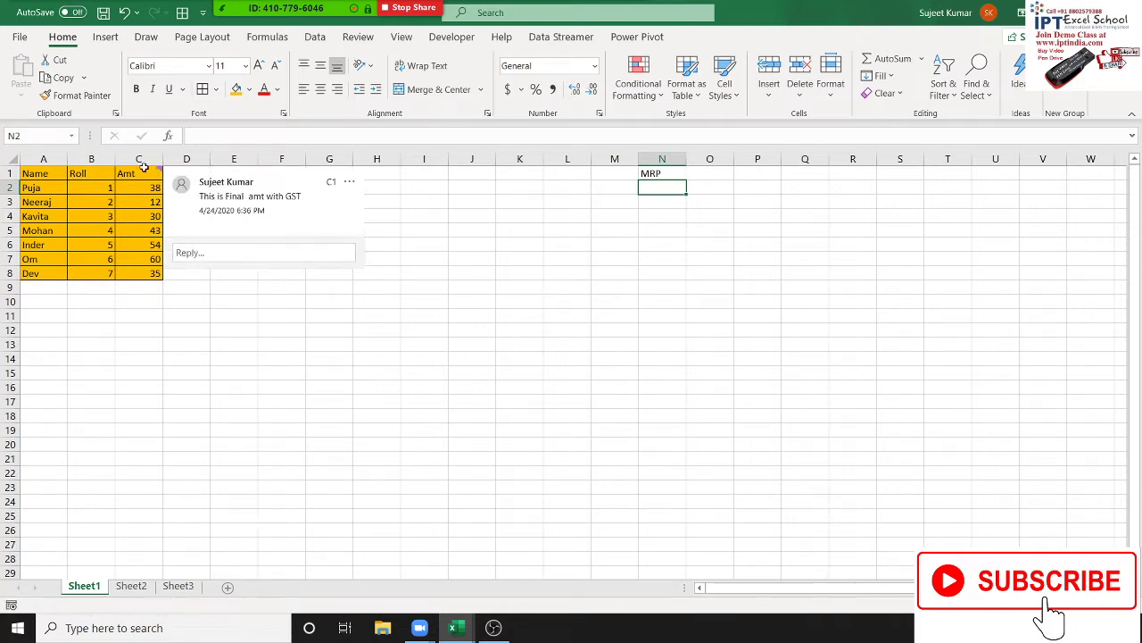
# Copy C1 and paste only its comment onto N1 with Paste Special > Comments and Notes
pyautogui.click(145, 173)
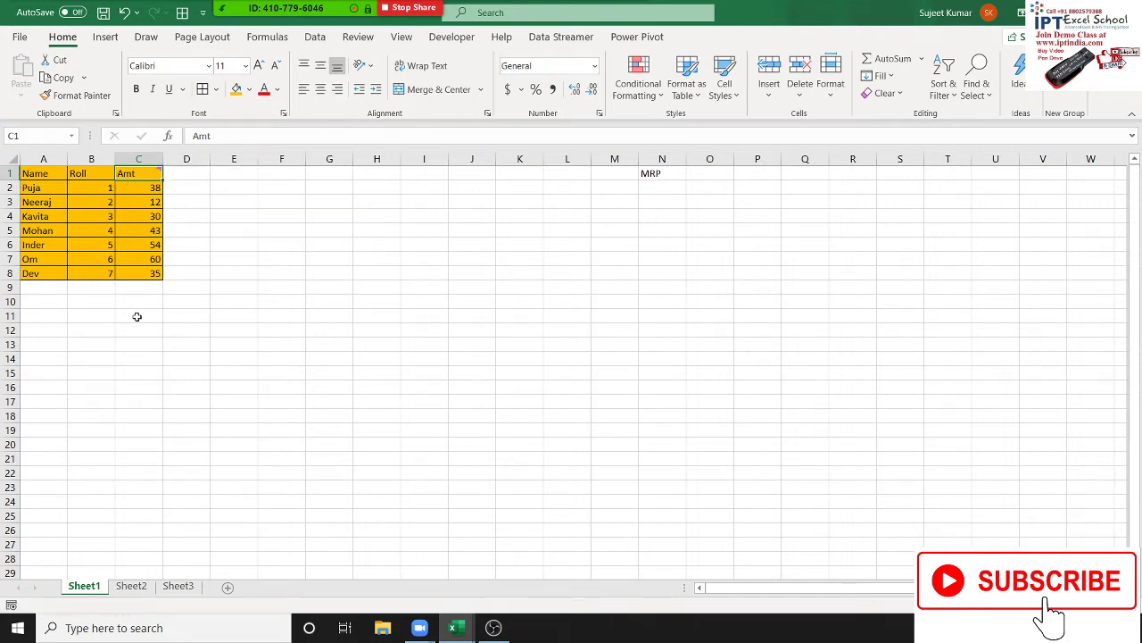
pyautogui.hotkey('ctrl', 'c')
pyautogui.click(650, 175)
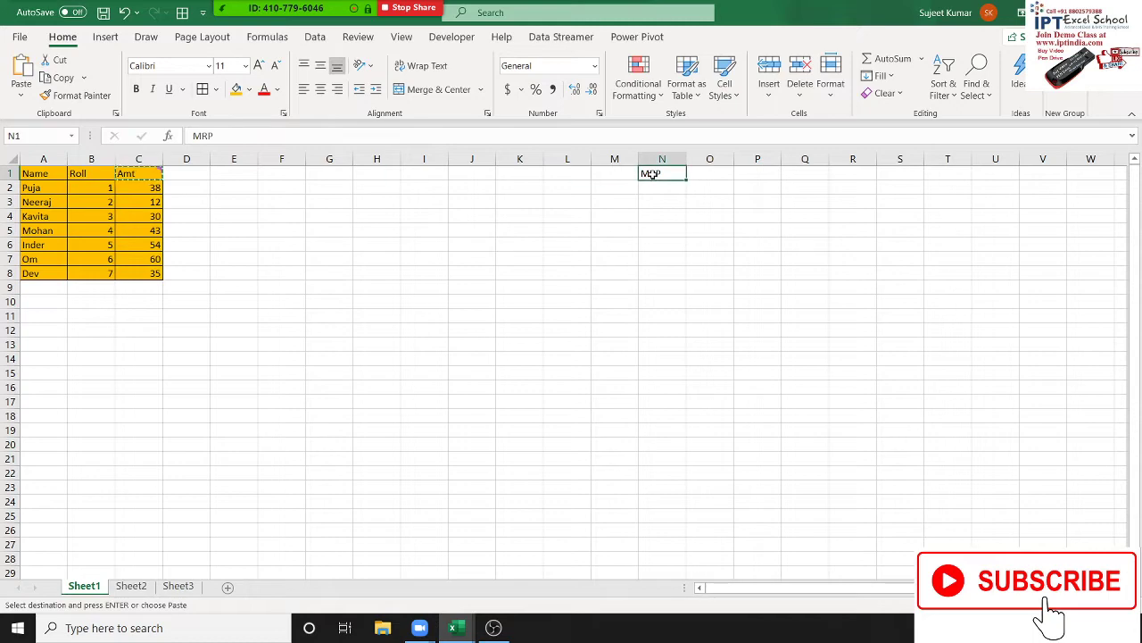
pyautogui.rightClick(653, 175)
pyautogui.click(685, 264)
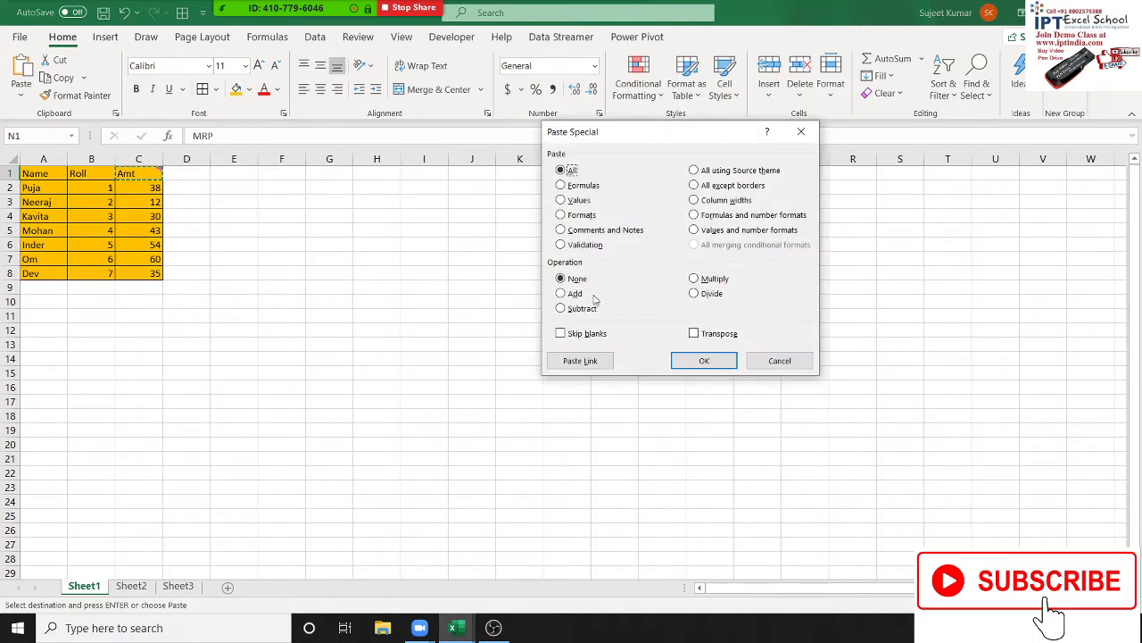
pyautogui.click(580, 231)
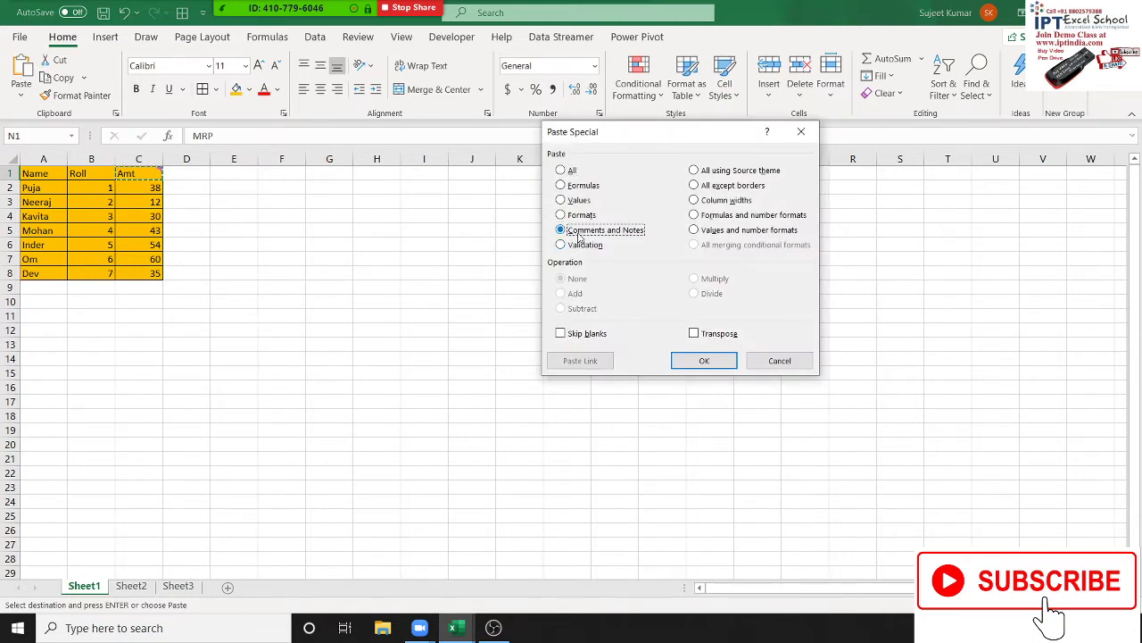
pyautogui.click(705, 371)
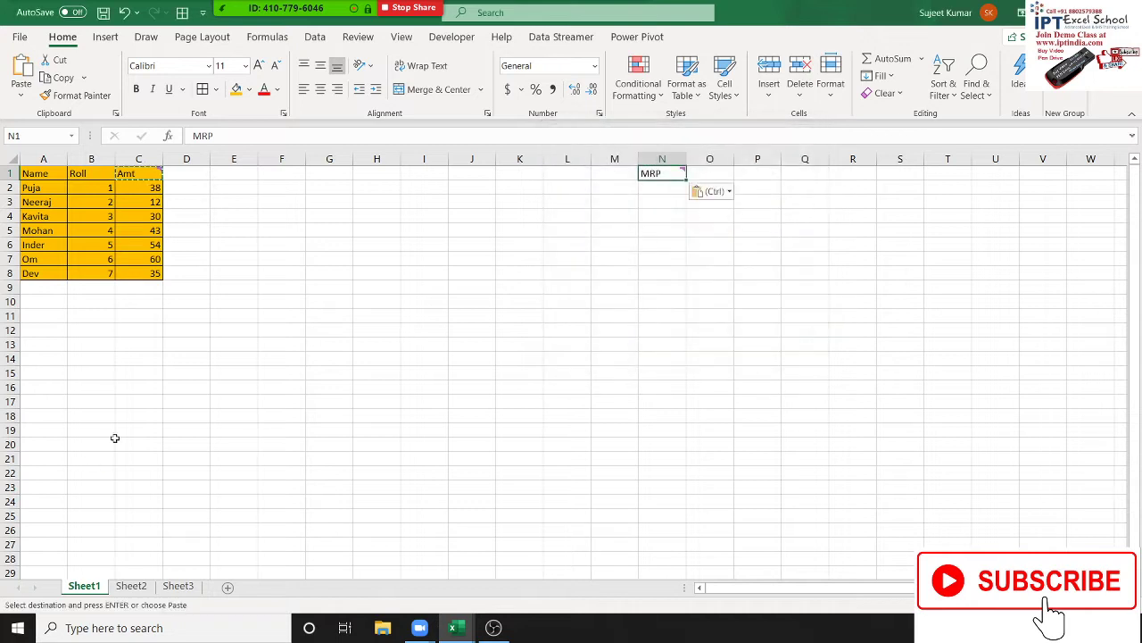
pyautogui.click(272, 370)
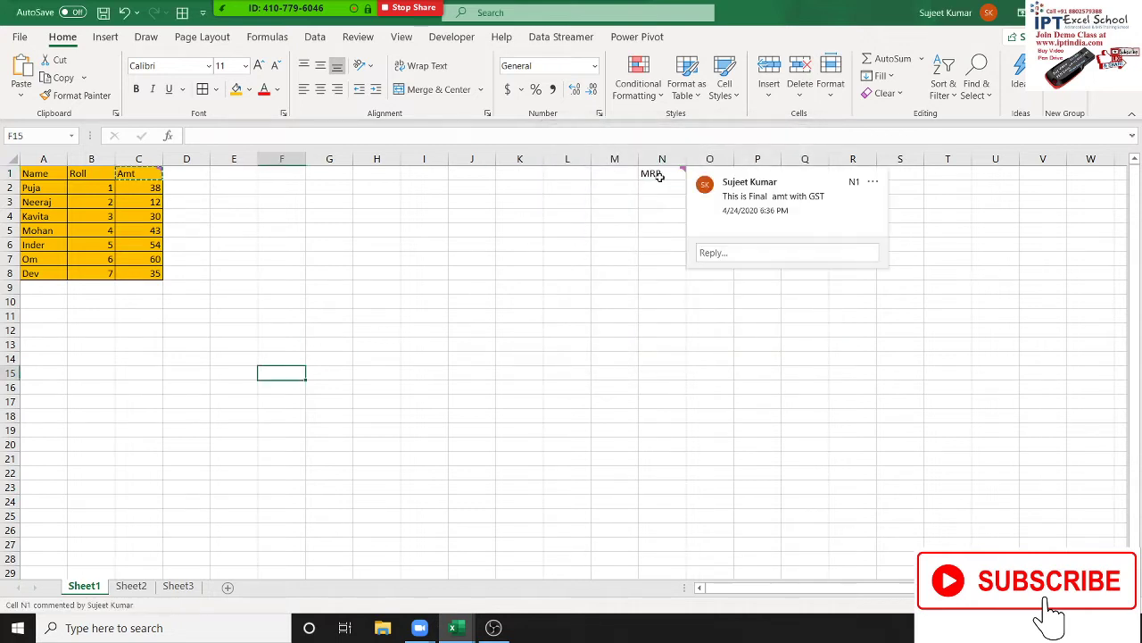
# Paste a copy of the orange table at K6 with everything except borders
pyautogui.click(614, 202)
pyautogui.press('Escape')
pyautogui.moveTo(56, 181); pyautogui.dragTo(152, 267)
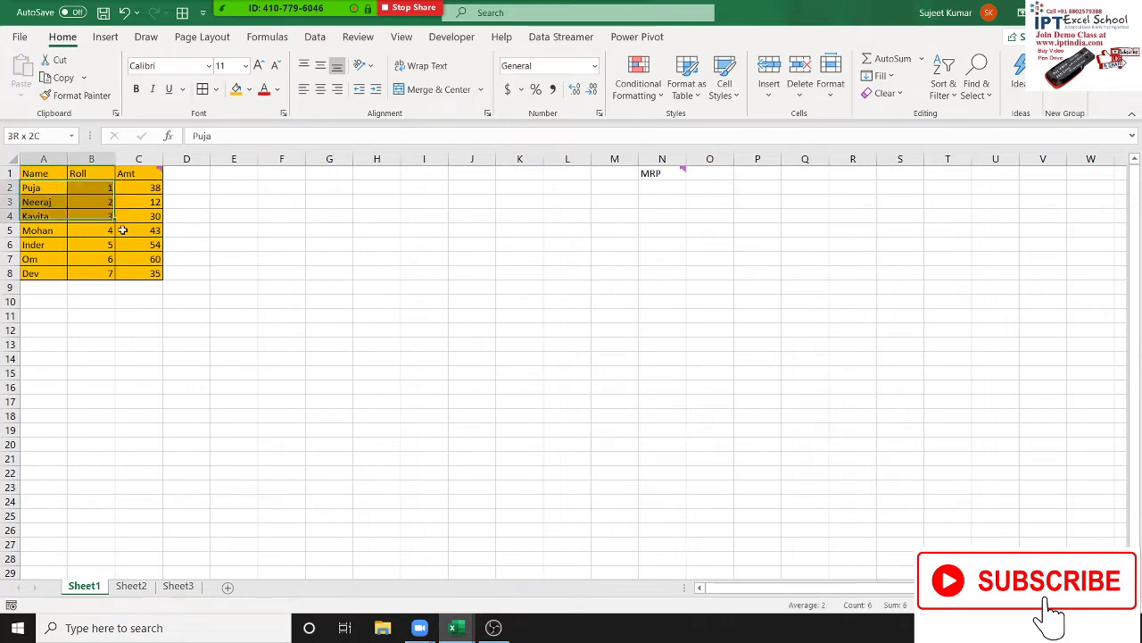
pyautogui.click(45, 172)
pyautogui.moveTo(45, 172); pyautogui.dragTo(152, 273)
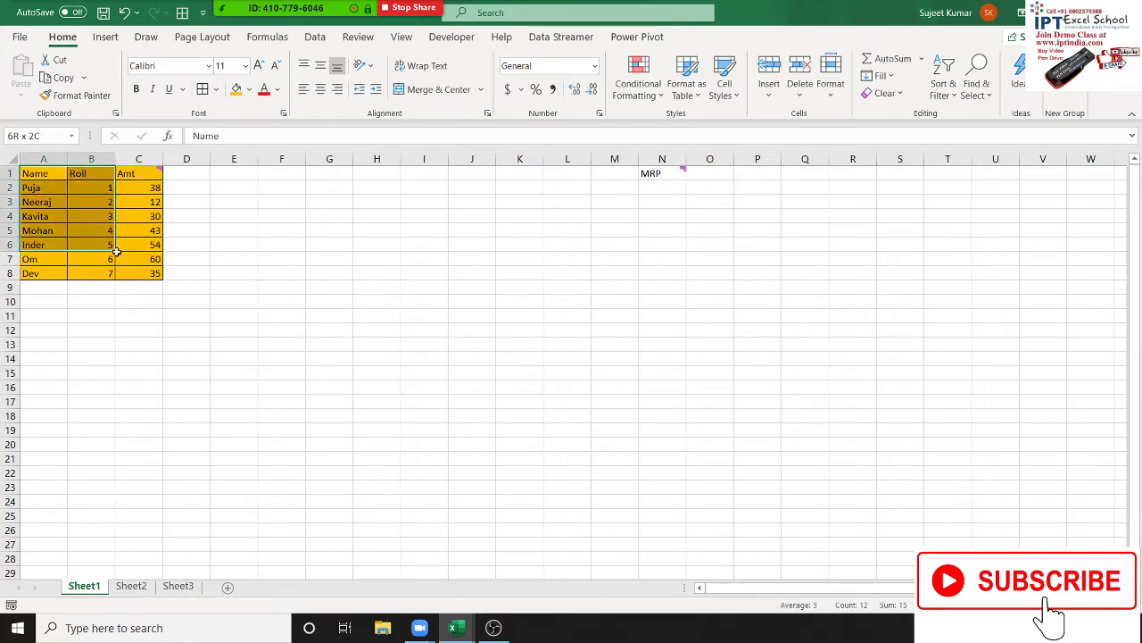
pyautogui.hotkey('ctrl', 'c')
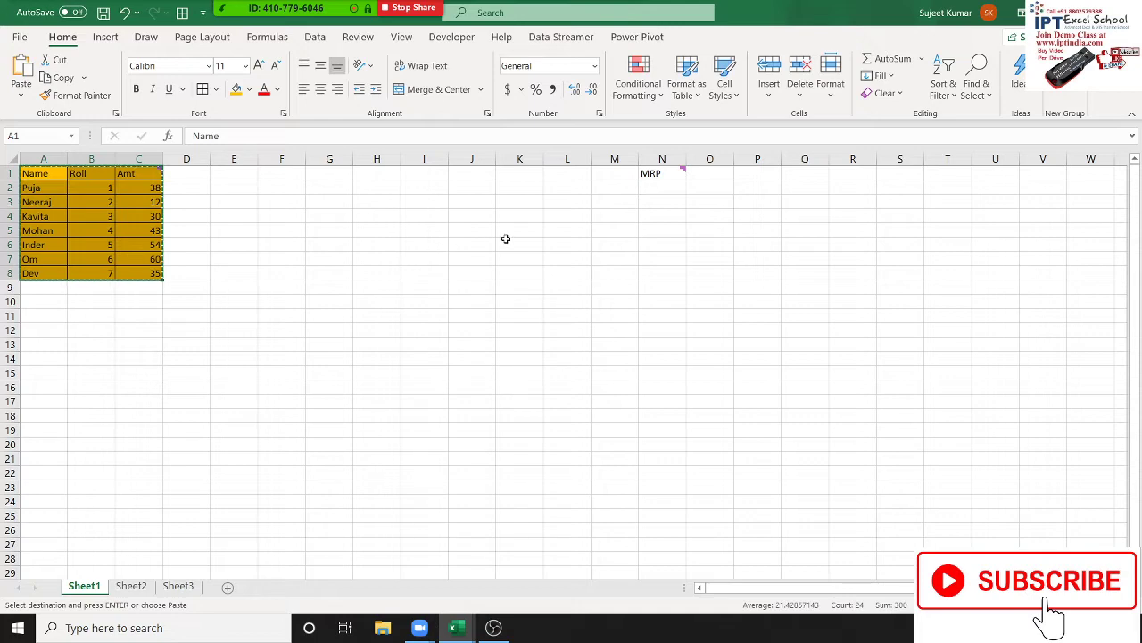
pyautogui.rightClick(509, 241)
pyautogui.click(572, 286)
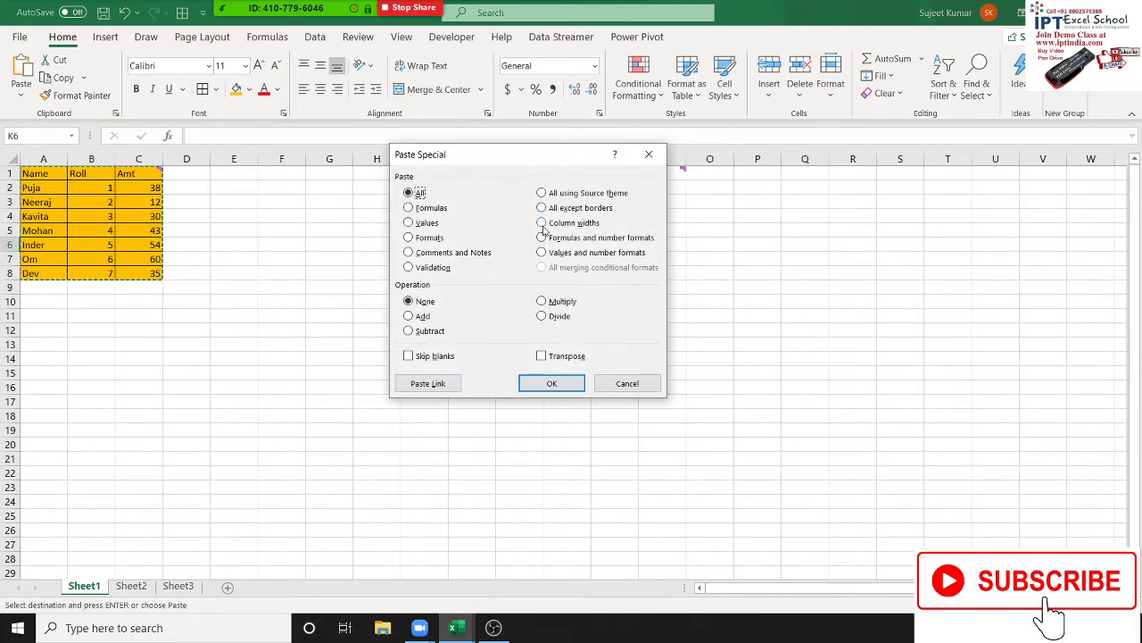
pyautogui.click(541, 207)
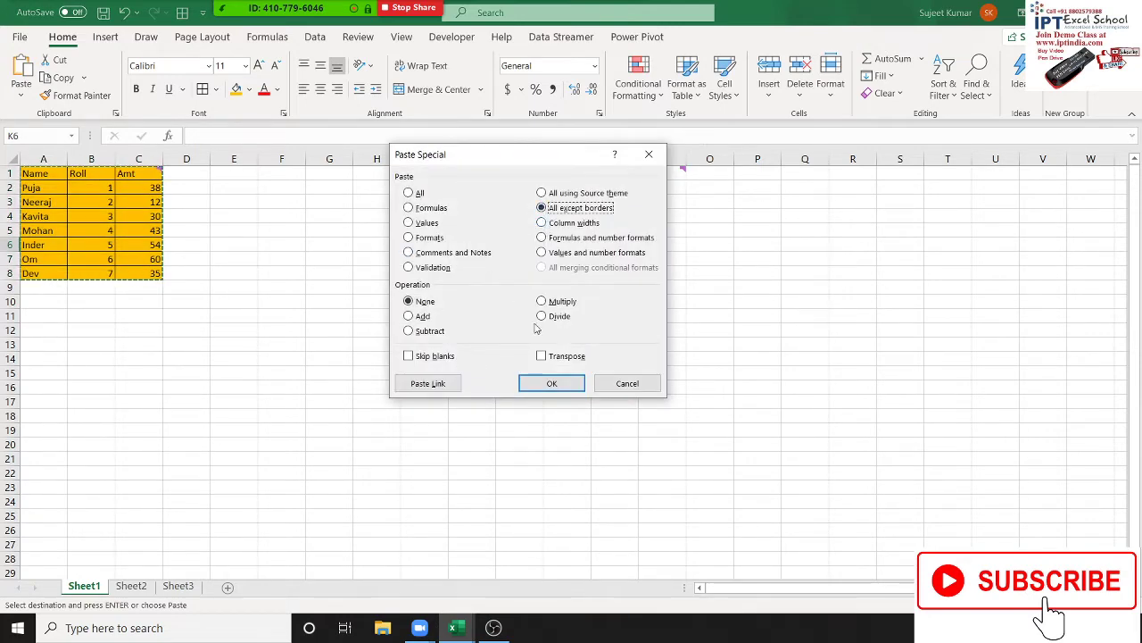
pyautogui.click(551, 383)
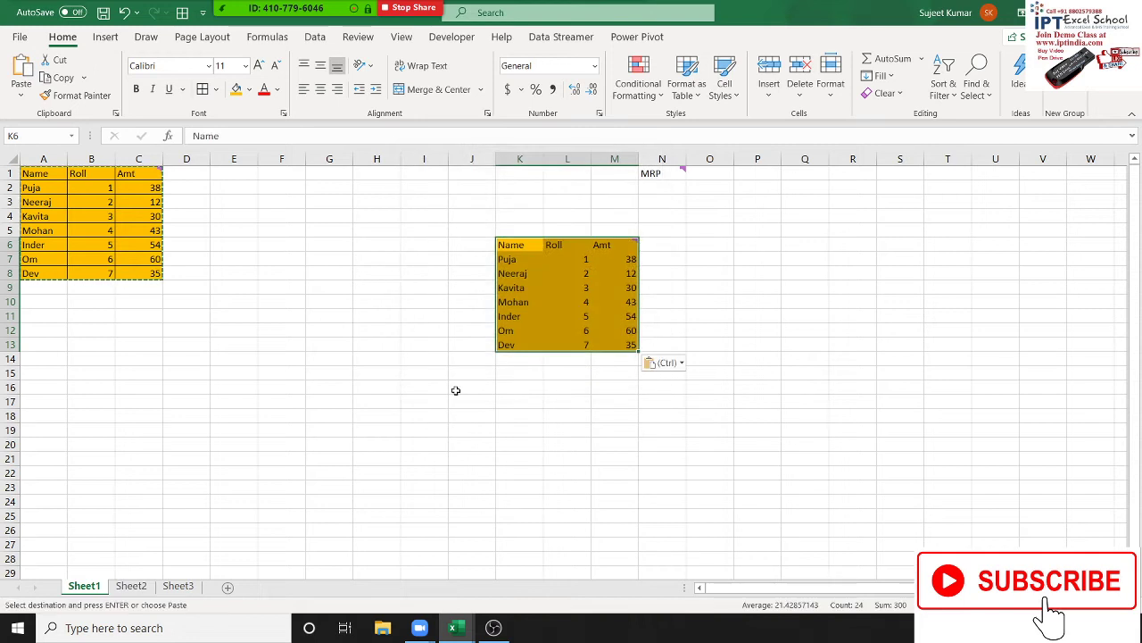
pyautogui.click(401, 316)
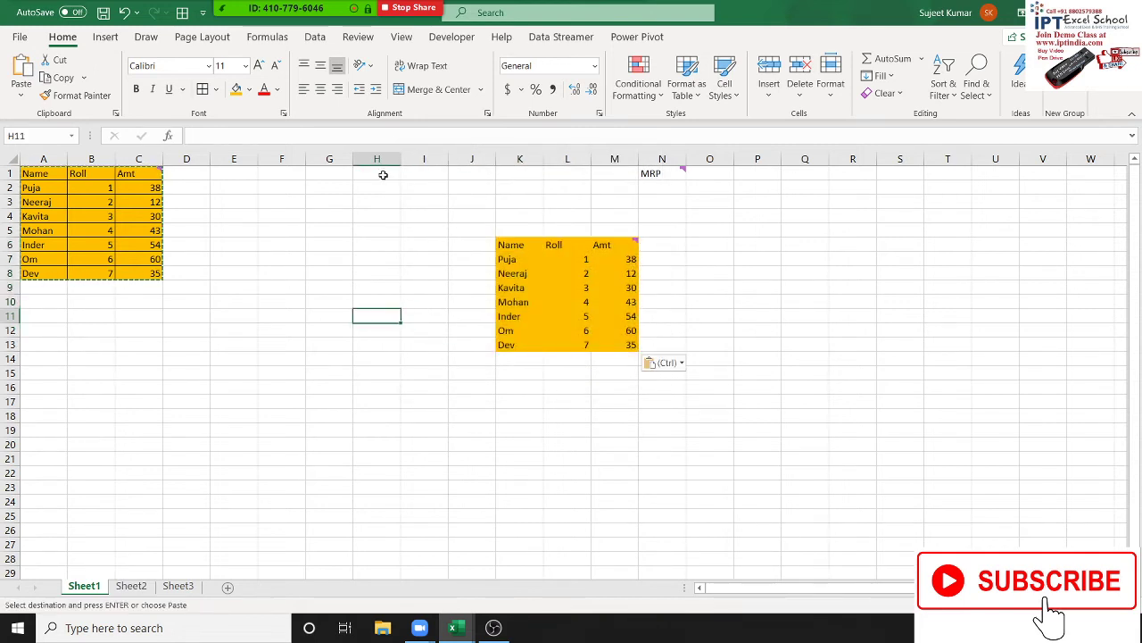
# Delete columns H through N
pyautogui.moveTo(379, 159); pyautogui.dragTo(681, 184)
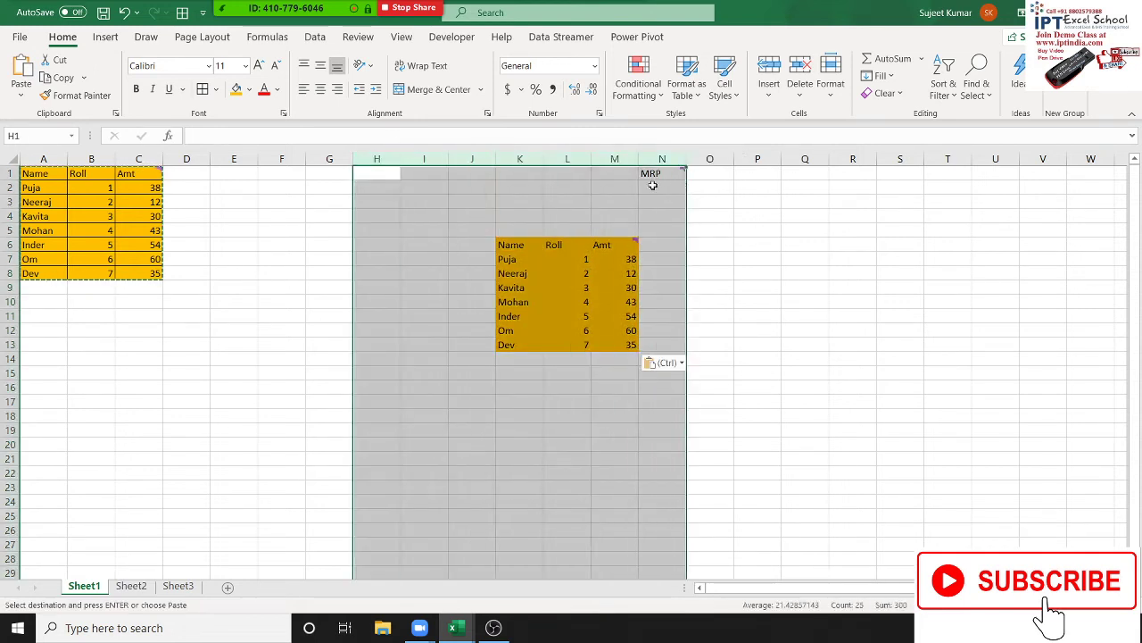
pyautogui.hotkey('ctrl', '-')
pyautogui.click(248, 202)
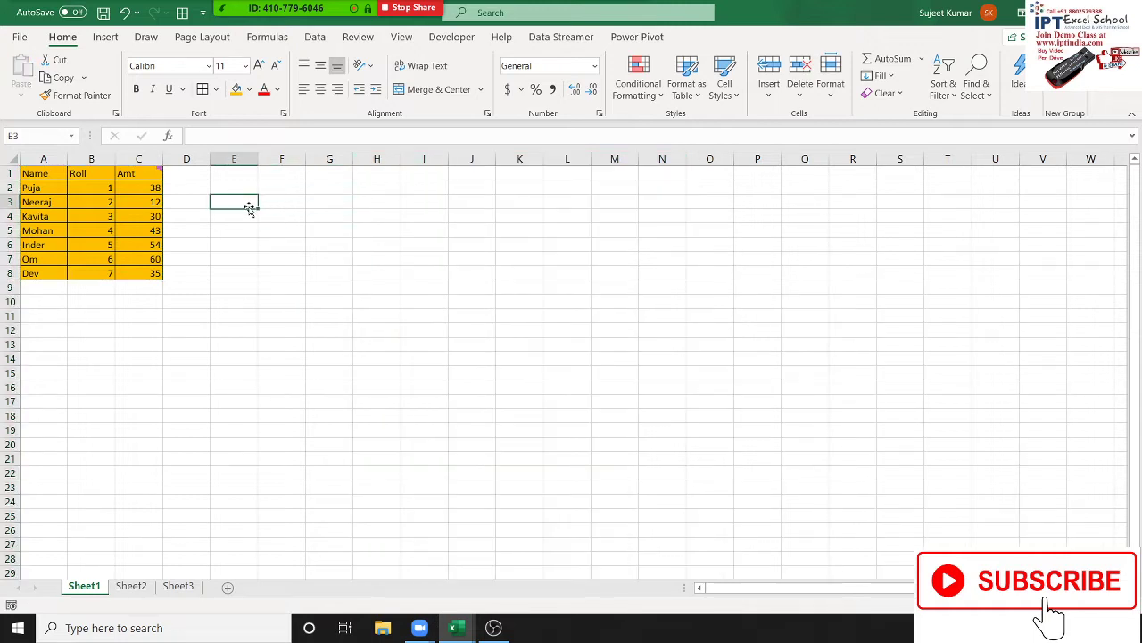
pyautogui.click(239, 258)
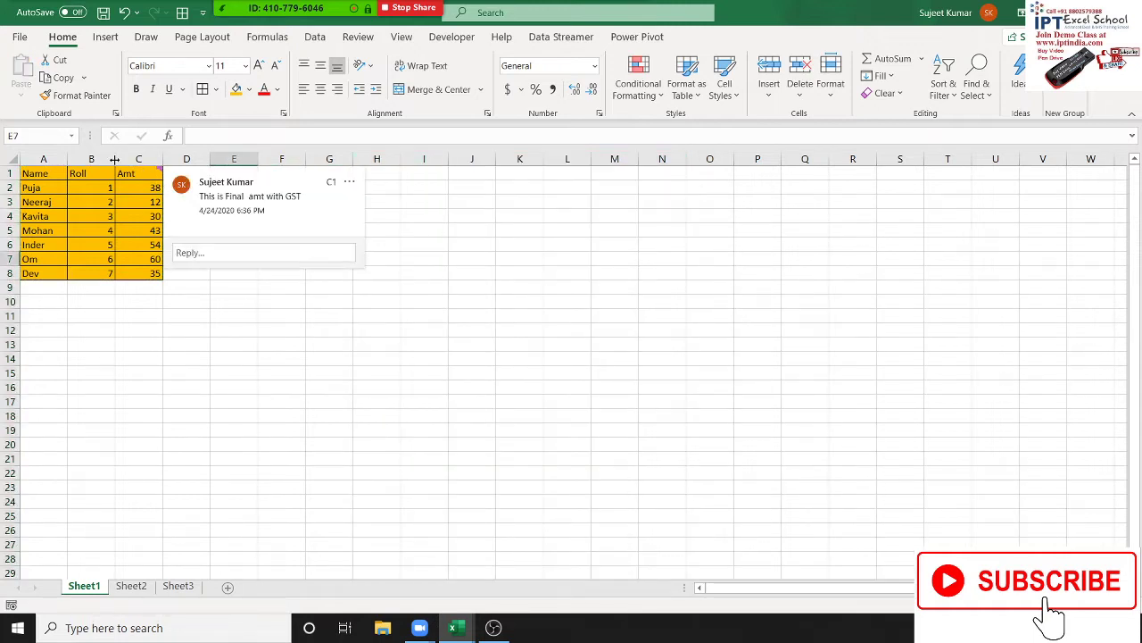
# AutoFit columns B, C and A to their contents
pyautogui.doubleClick(115, 159)
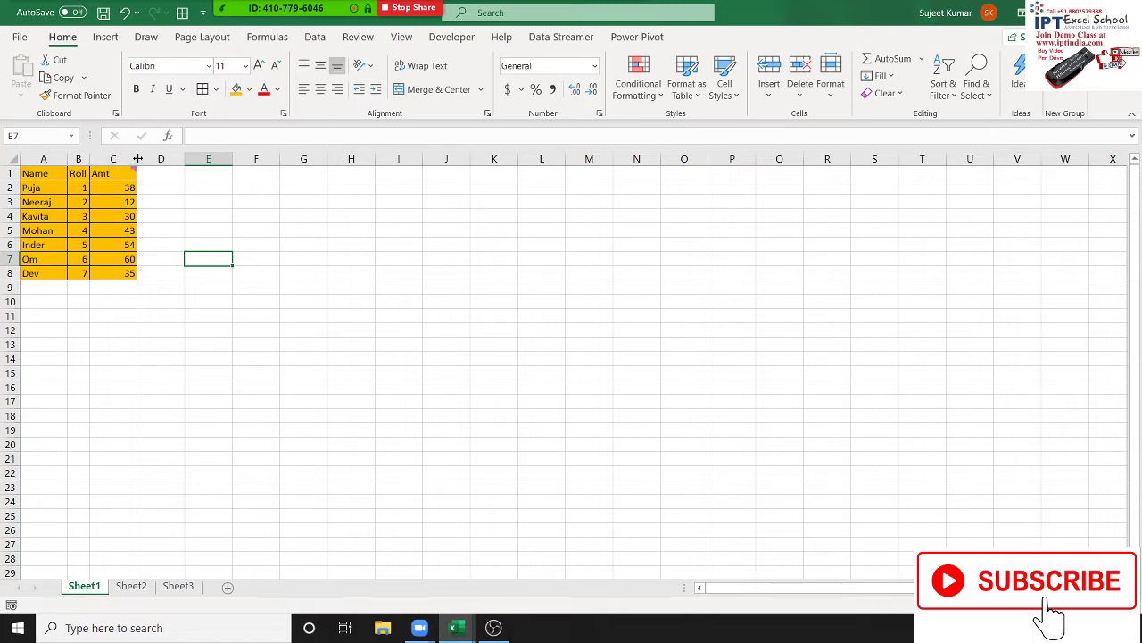
pyautogui.doubleClick(137, 159)
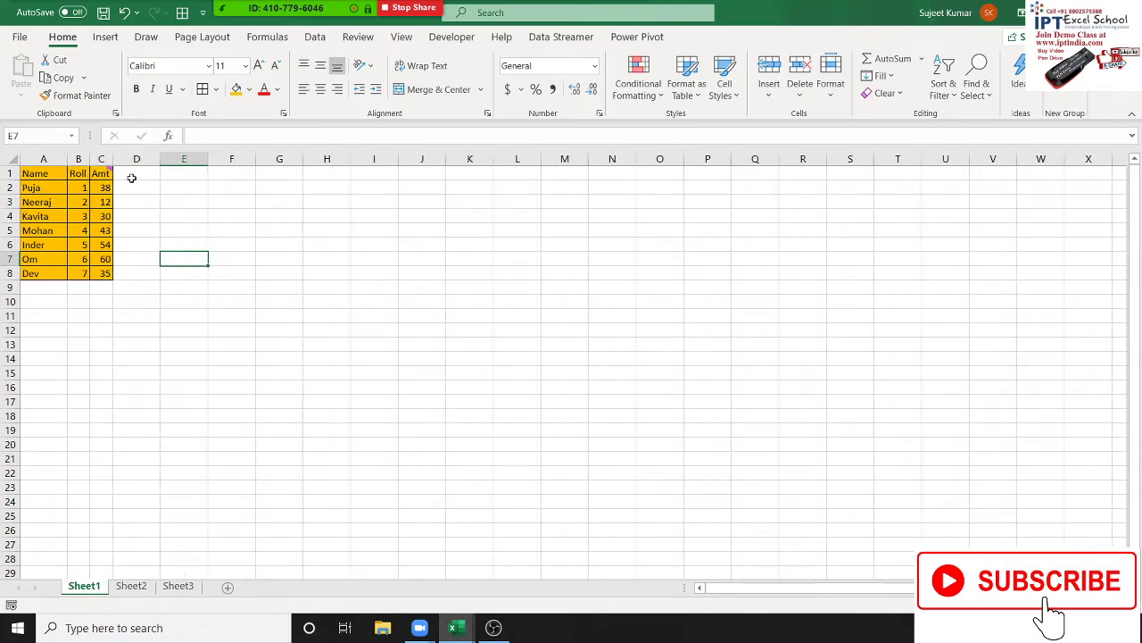
pyautogui.doubleClick(67, 158)
pyautogui.click(147, 220)
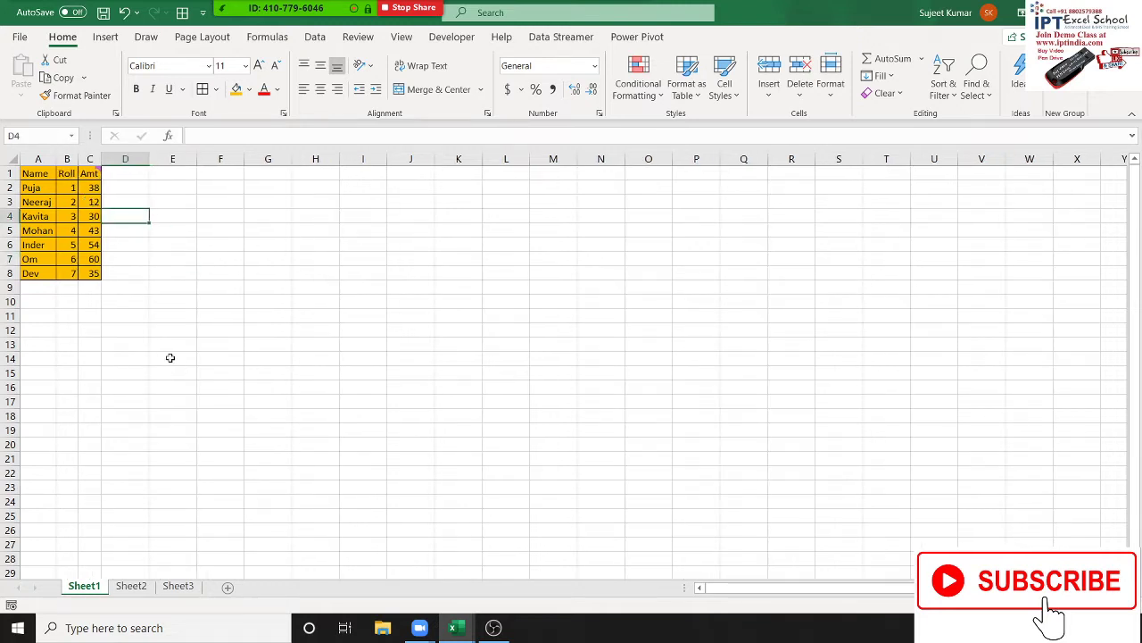
pyautogui.moveTo(93, 279); pyautogui.dragTo(27, 173)
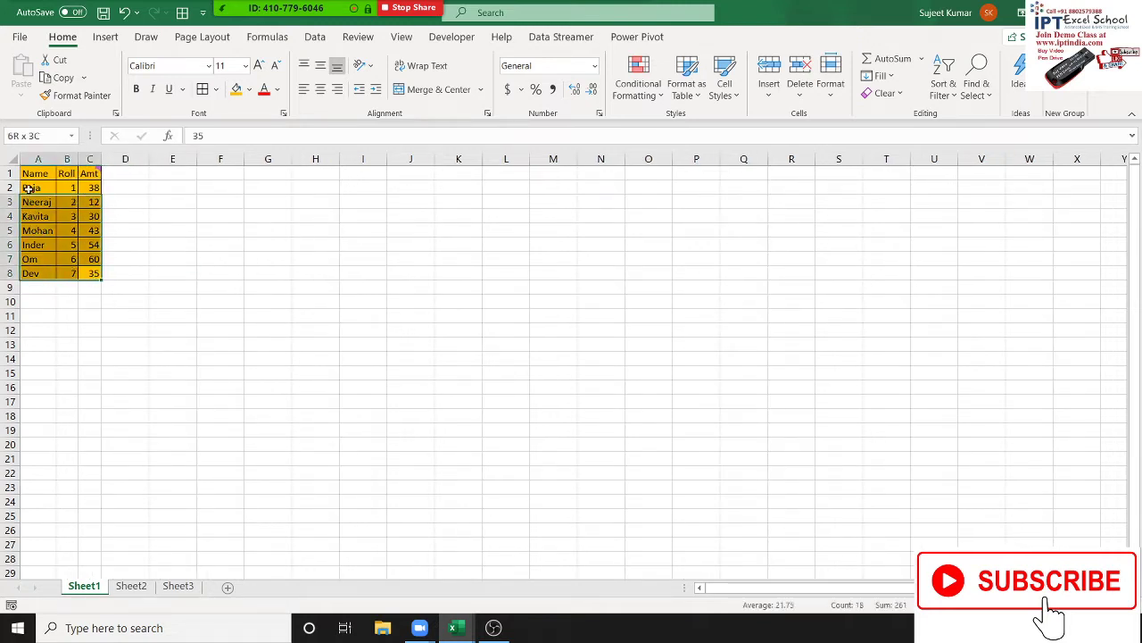
pyautogui.moveTo(453, 627)
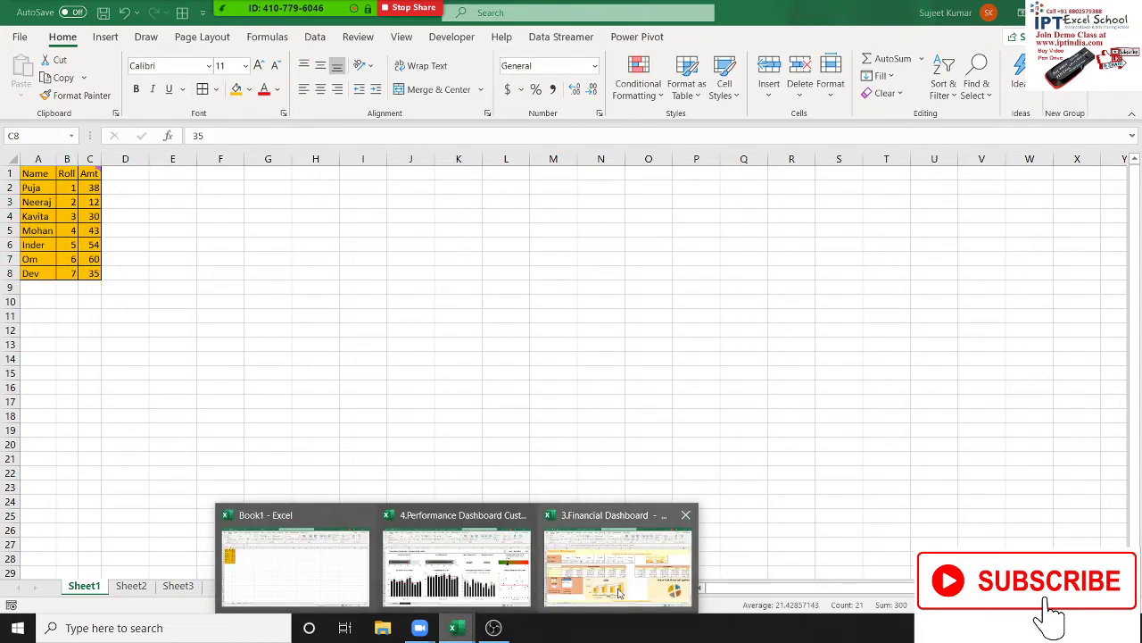
# Close the Performance Dashboard workbook without saving
pyautogui.click(622, 592)
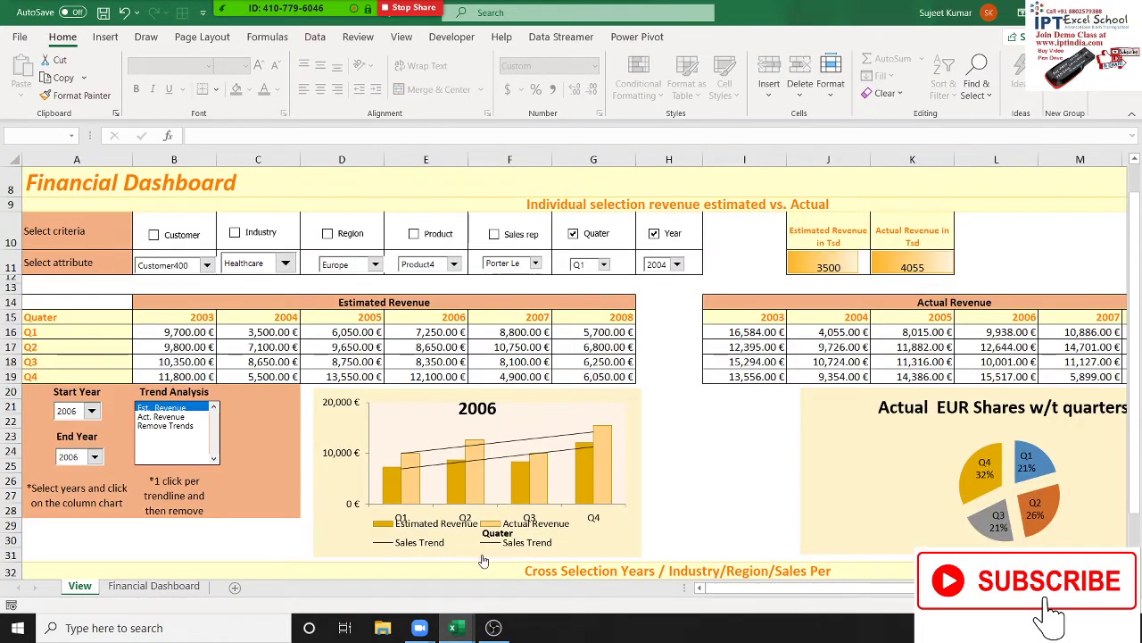
pyautogui.moveTo(454, 628)
pyautogui.click(440, 598)
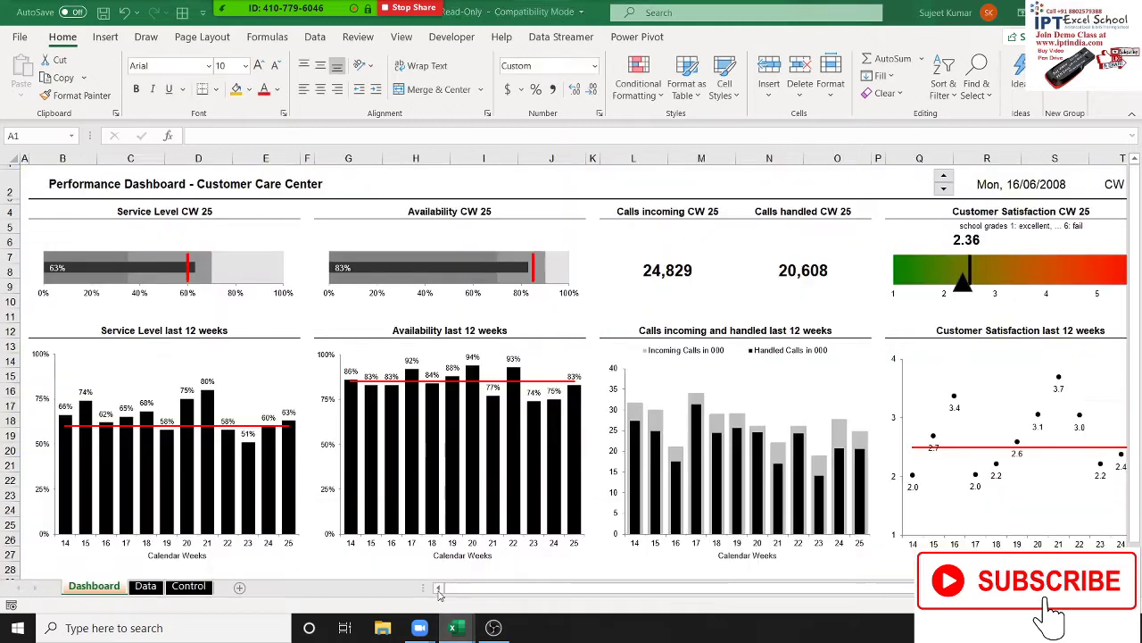
pyautogui.click(306, 162)
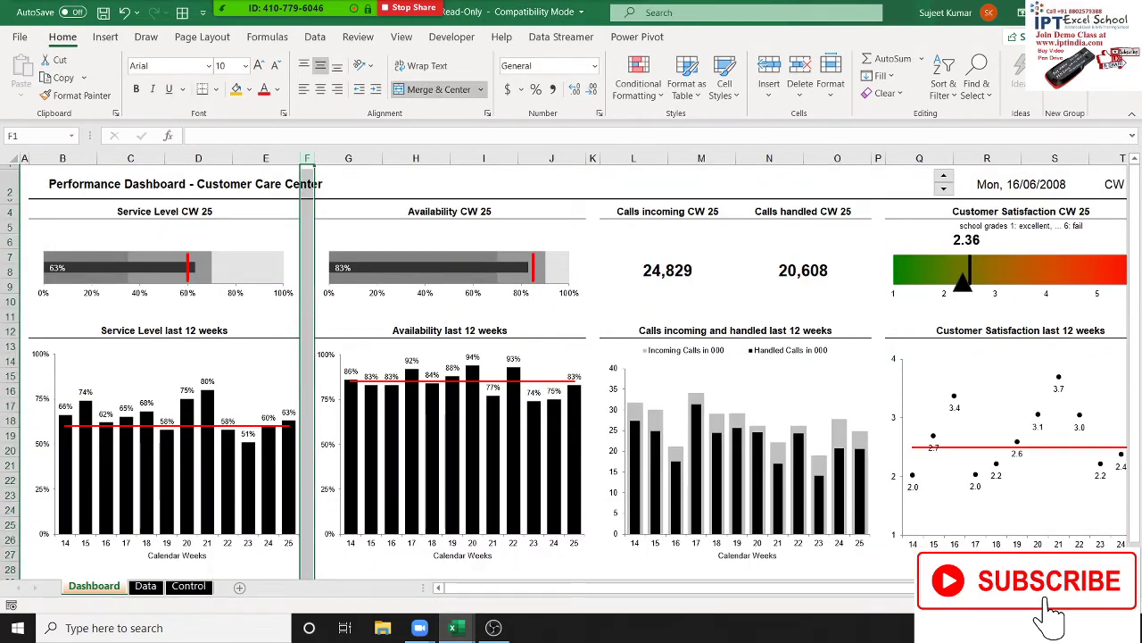
pyautogui.hotkey('ctrl', 'w')
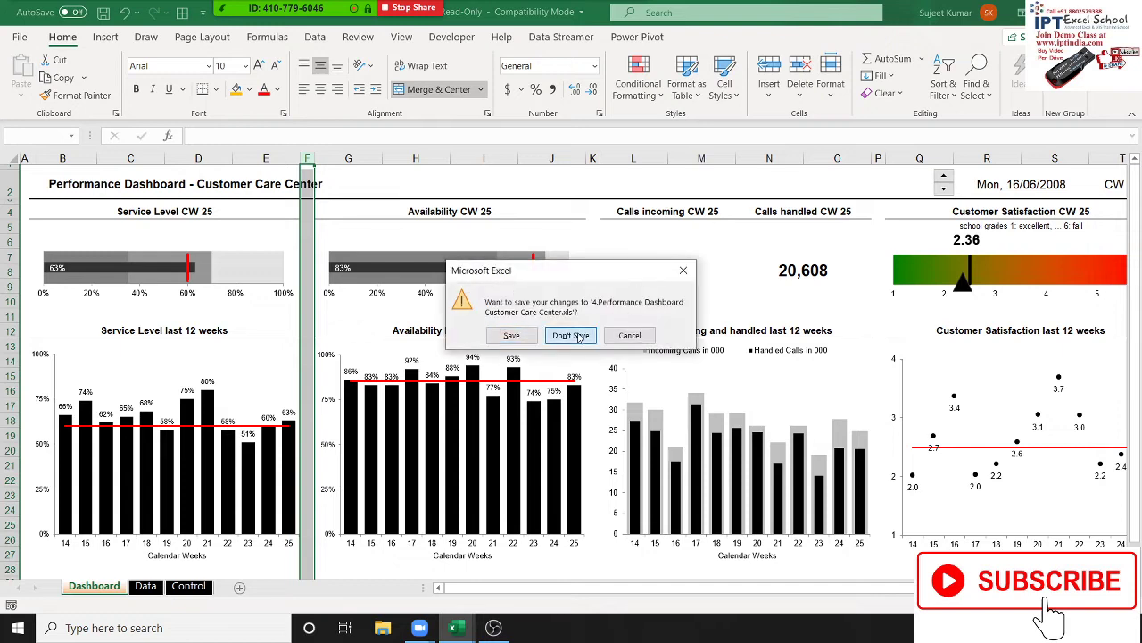
pyautogui.click(572, 333)
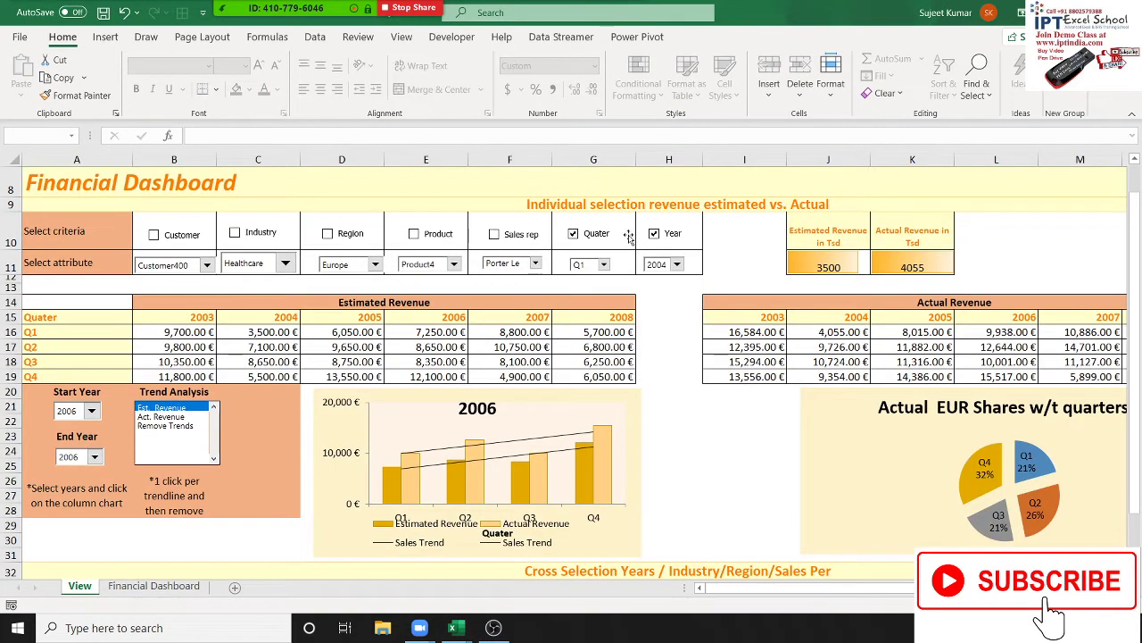
# Close the Financial Dashboard workbook without saving
pyautogui.hotkey('ctrl', 'w')
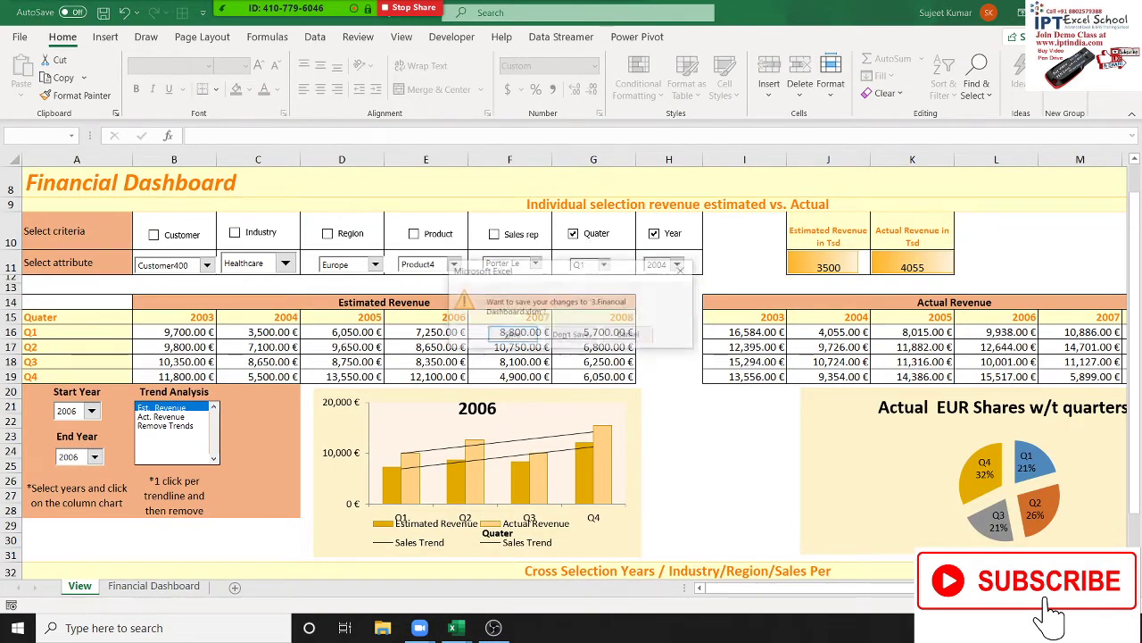
pyautogui.click(571, 336)
pyautogui.click(161, 304)
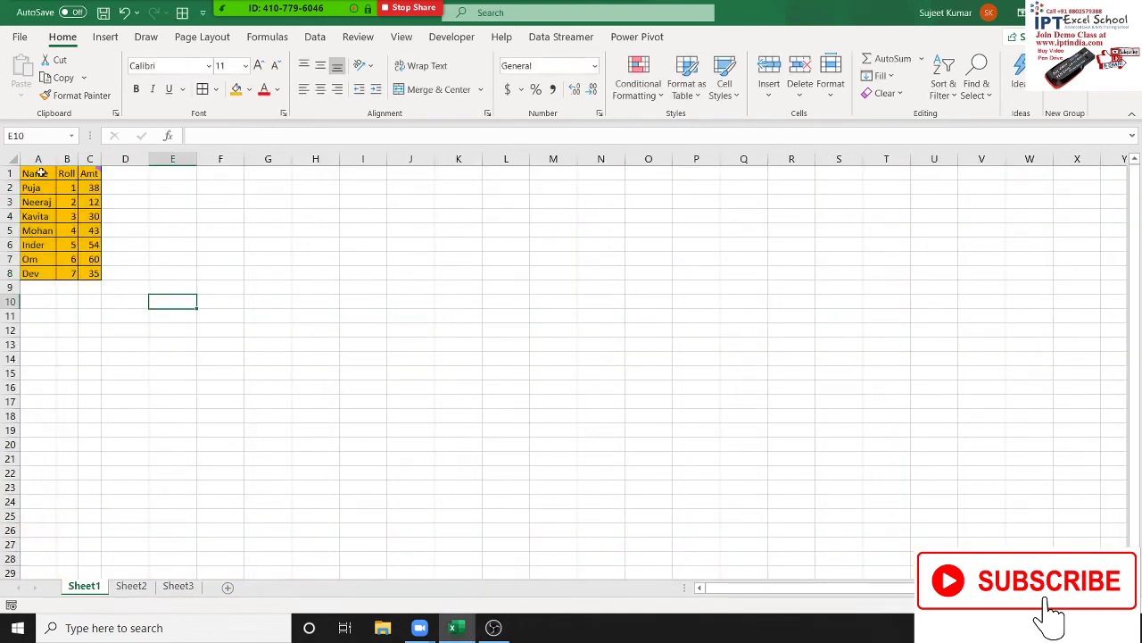
pyautogui.moveTo(41, 173); pyautogui.dragTo(85, 270)
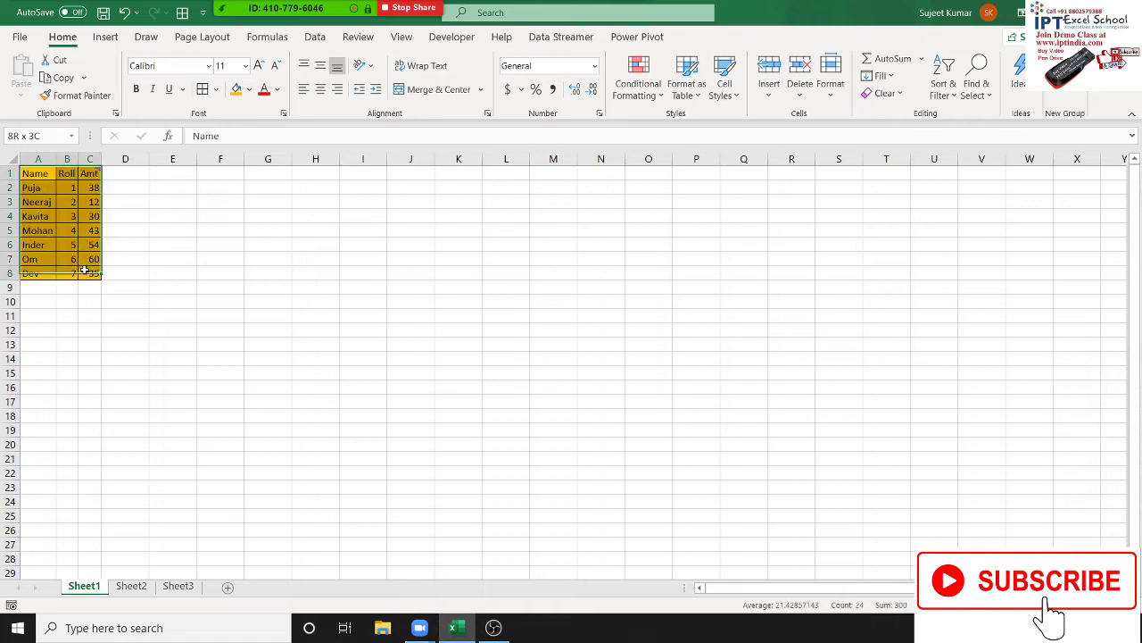
pyautogui.hotkey('ctrl', 'c')
pyautogui.click(505, 173)
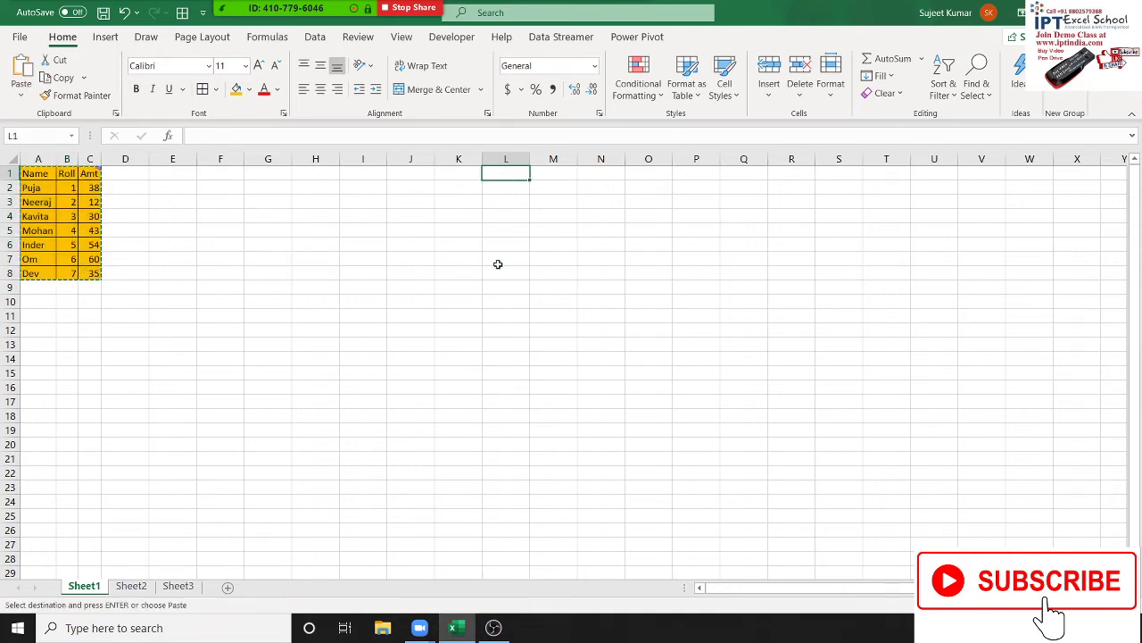
pyautogui.hotkey('ctrl', 'v')
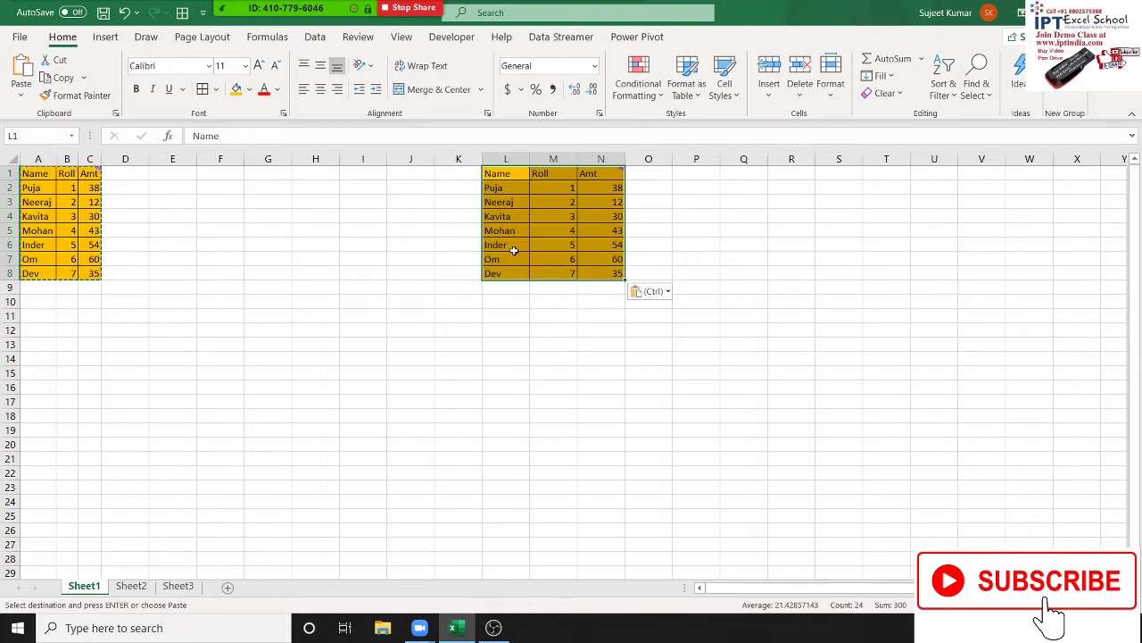
pyautogui.doubleClick(530, 163)
pyautogui.doubleClick(566, 159)
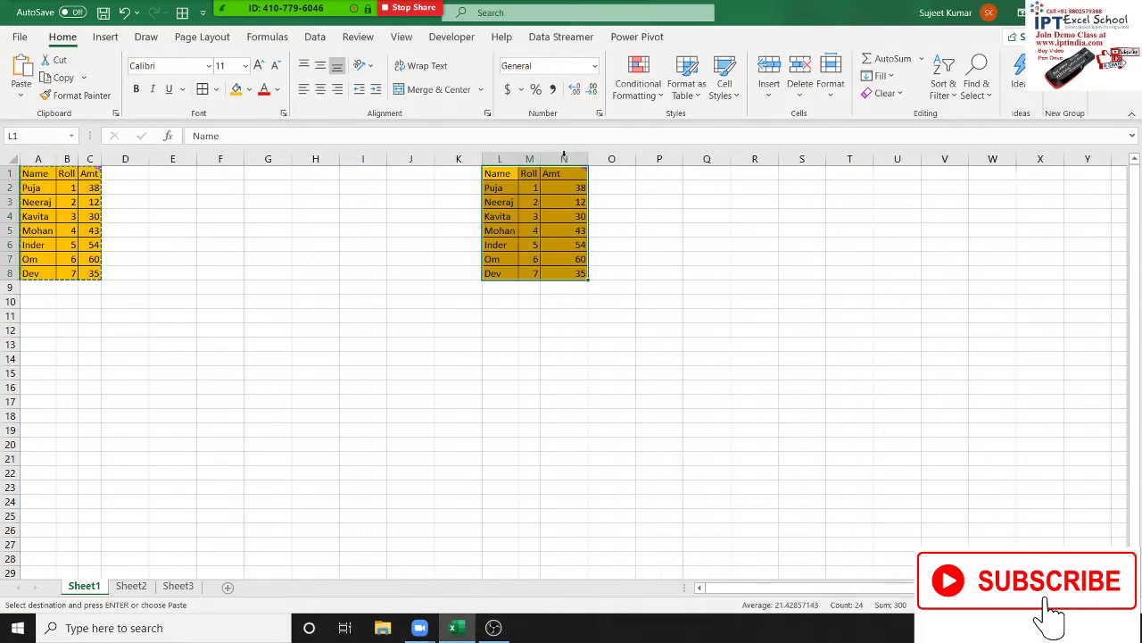
pyautogui.doubleClick(587, 158)
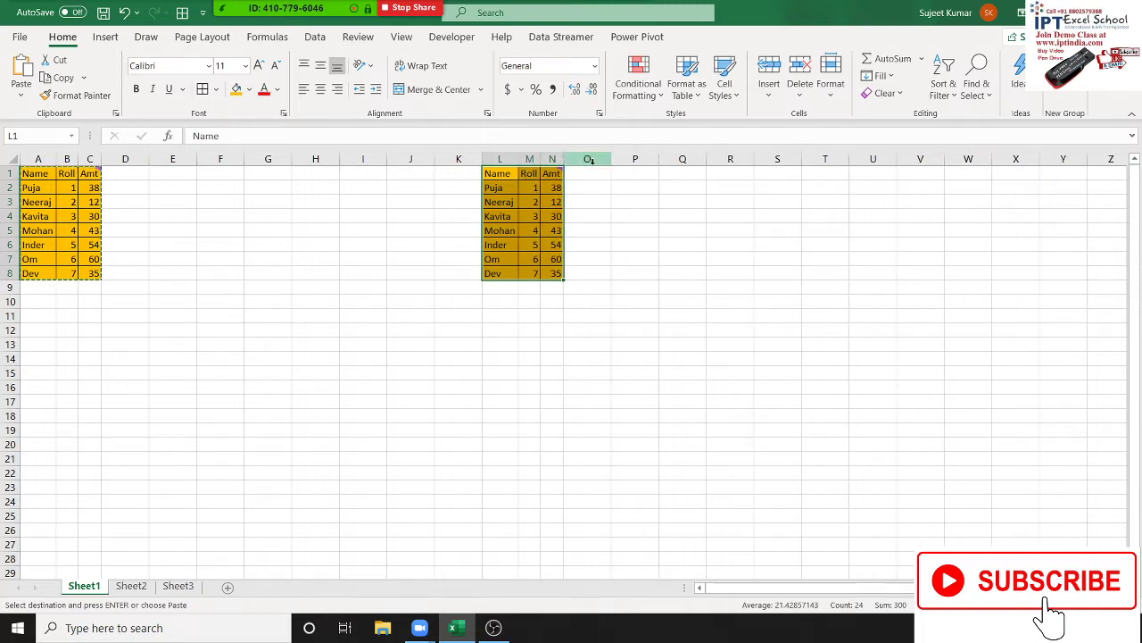
pyautogui.moveTo(499, 159); pyautogui.dragTo(560, 159)
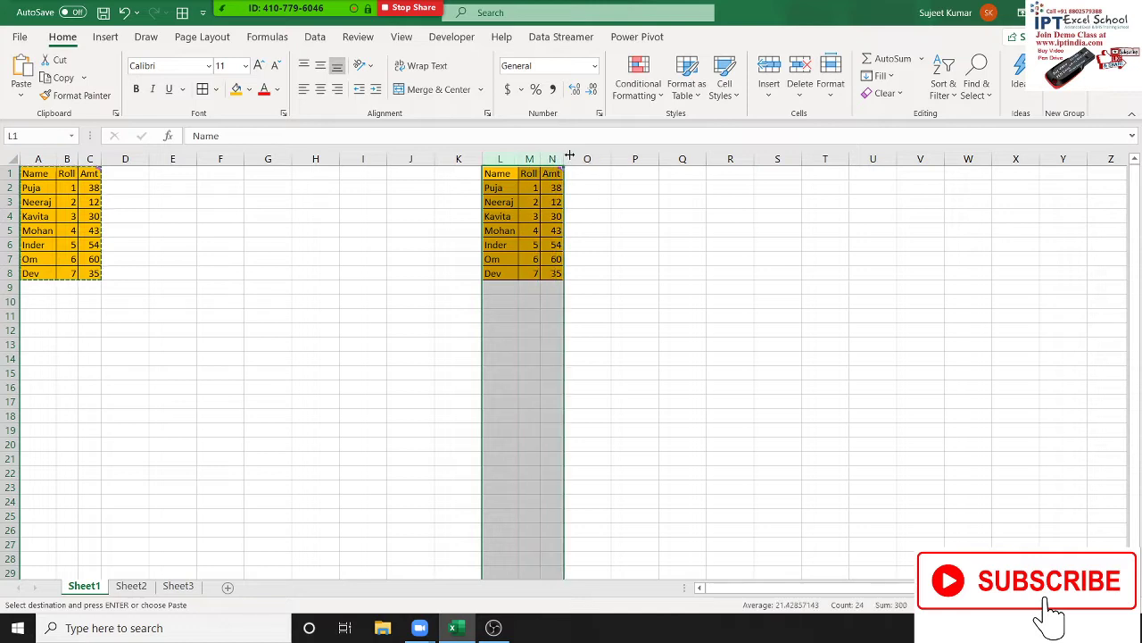
pyautogui.hotkey('ctrl', '-')
# Copy the orange table A1:C8 and paste it at K1
pyautogui.click(487, 186)
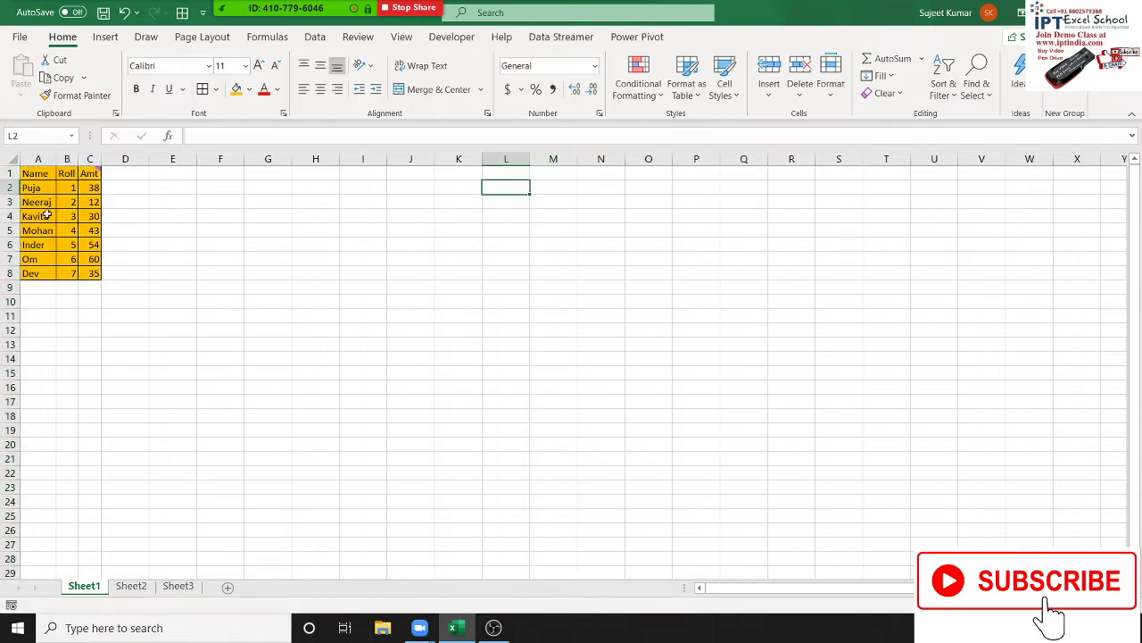
pyautogui.moveTo(43, 178); pyautogui.dragTo(86, 282)
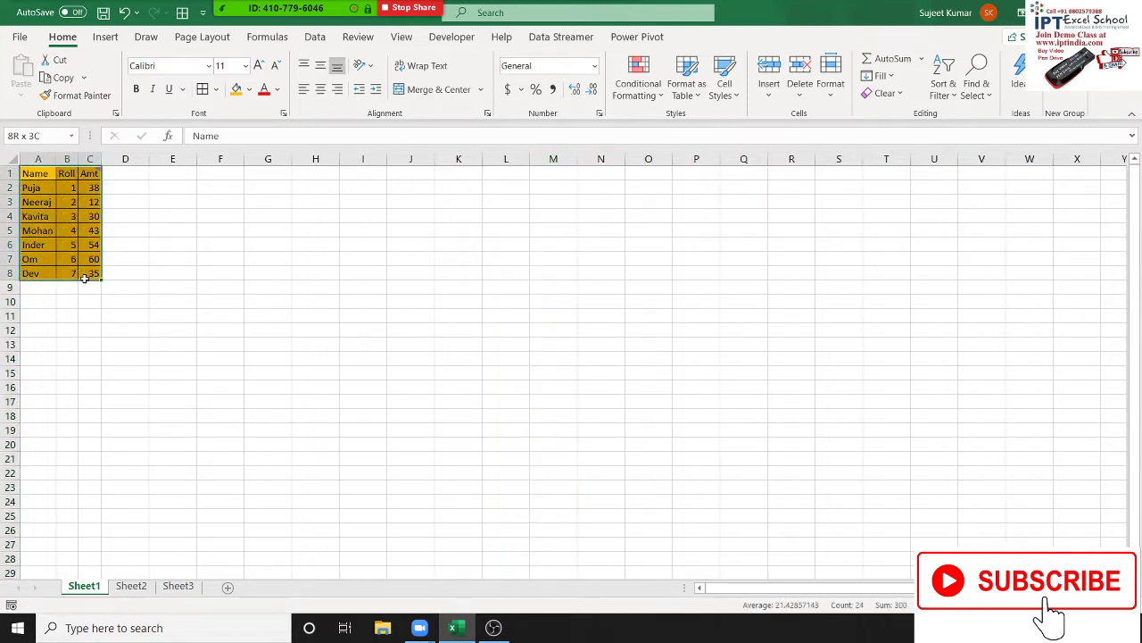
pyautogui.hotkey('ctrl', 'c')
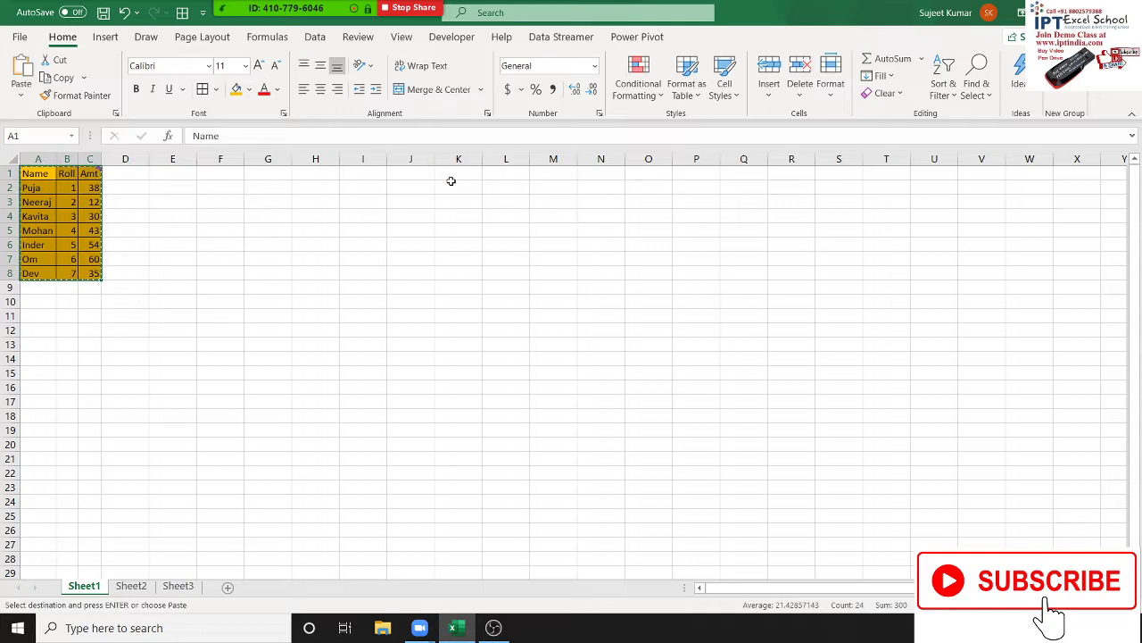
pyautogui.click(458, 176)
pyautogui.hotkey('ctrl', 'v')
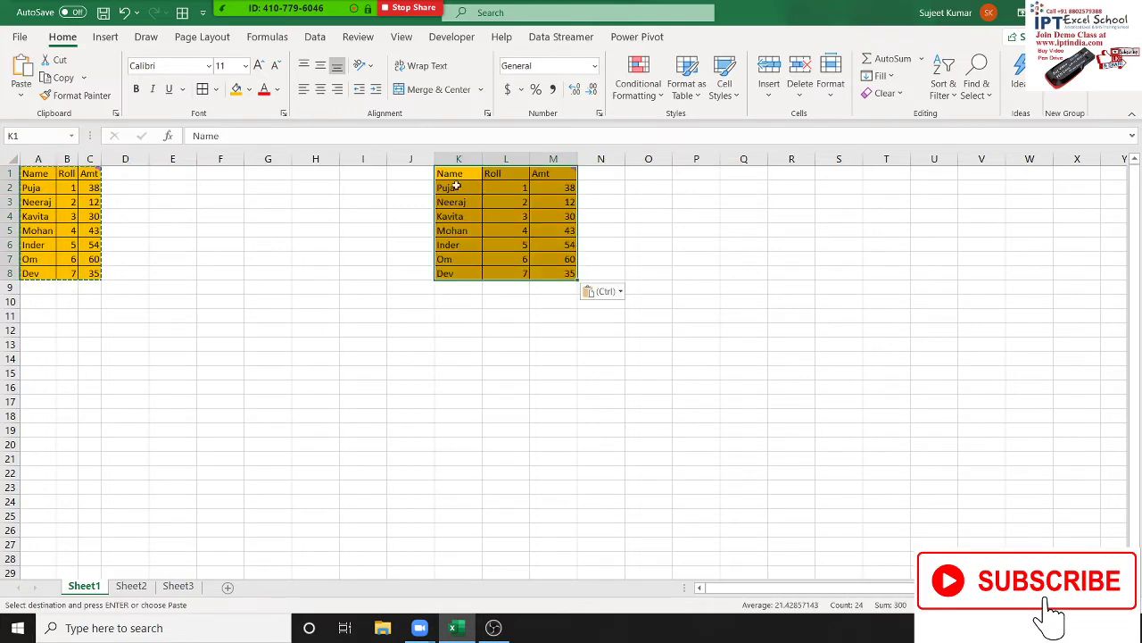
# Apply the original column widths to columns K–M via Paste Special > Column widths
pyautogui.rightClick(460, 190)
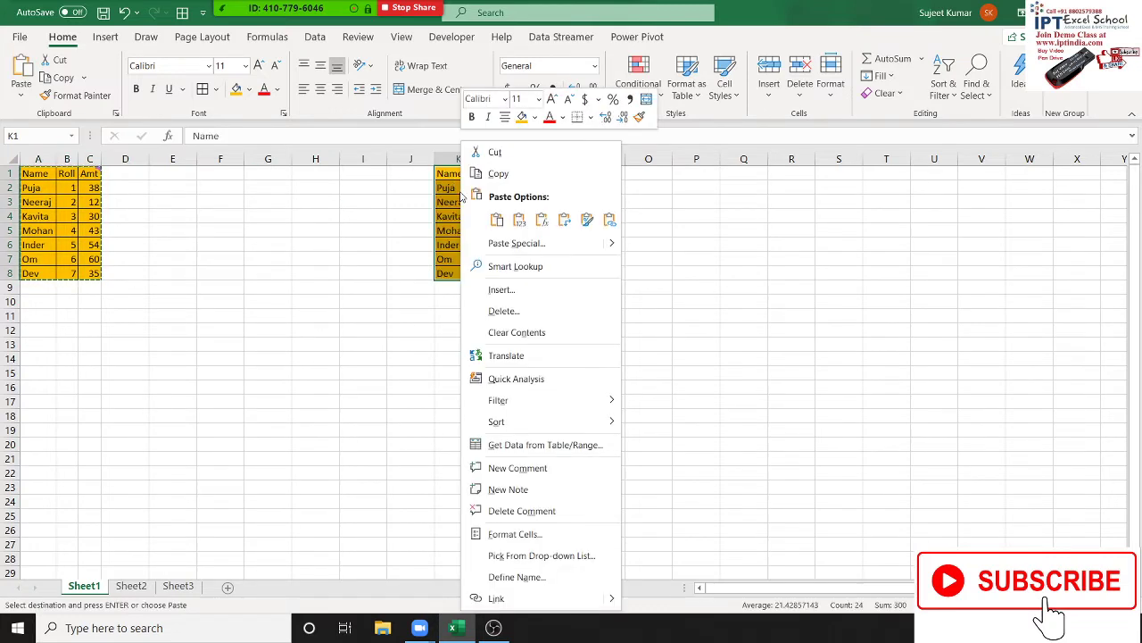
pyautogui.click(512, 243)
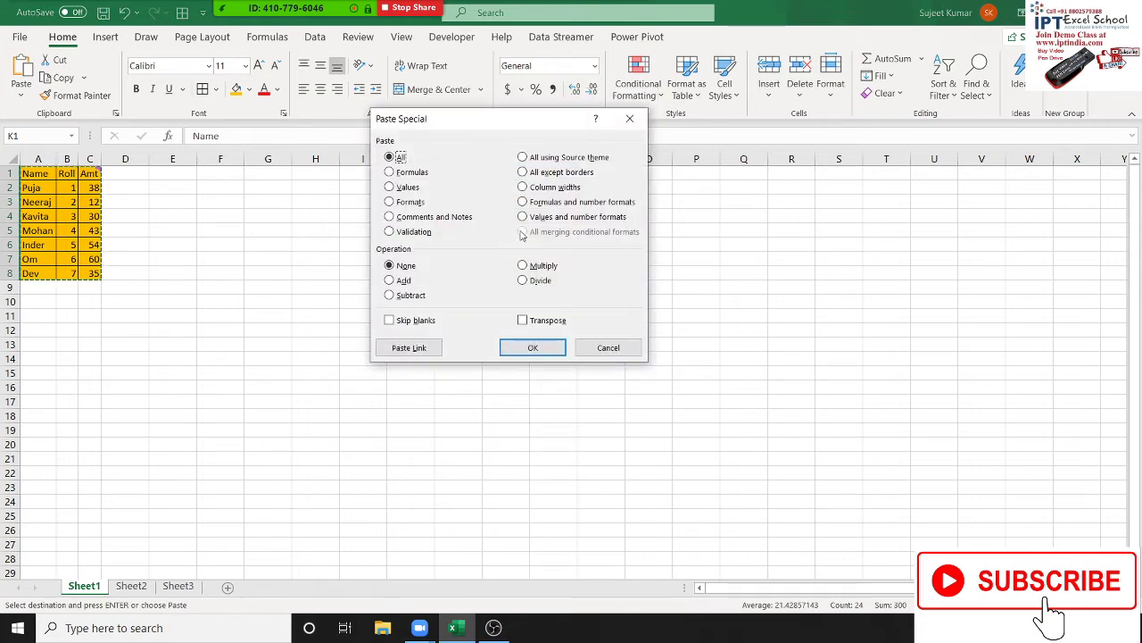
pyautogui.click(524, 186)
pyautogui.moveTo(545, 123); pyautogui.dragTo(852, 79)
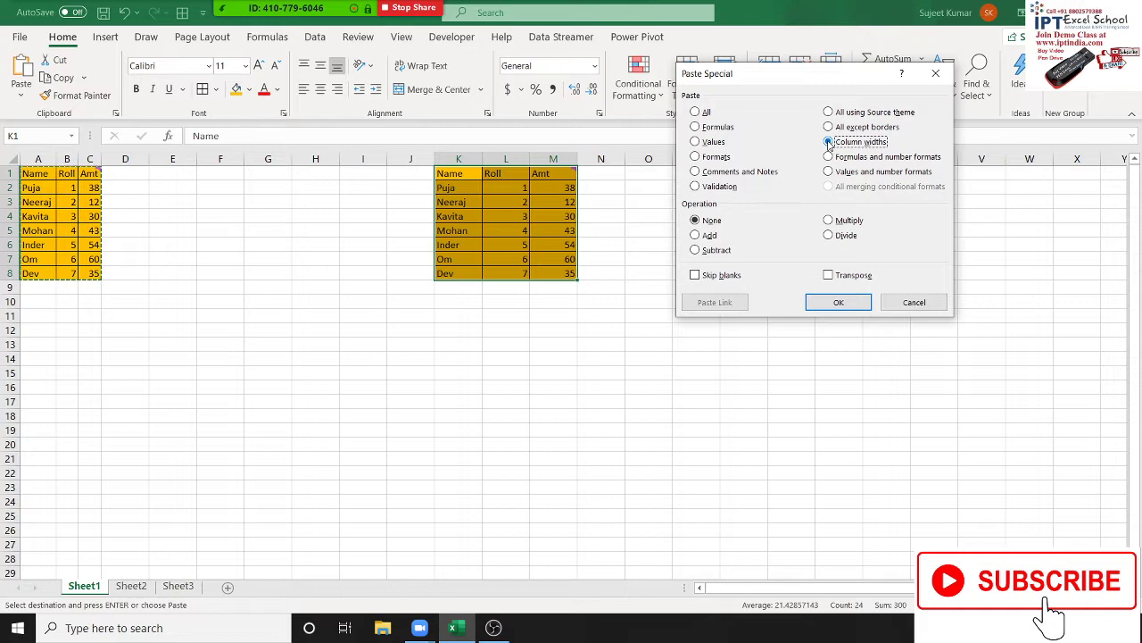
pyautogui.click(839, 301)
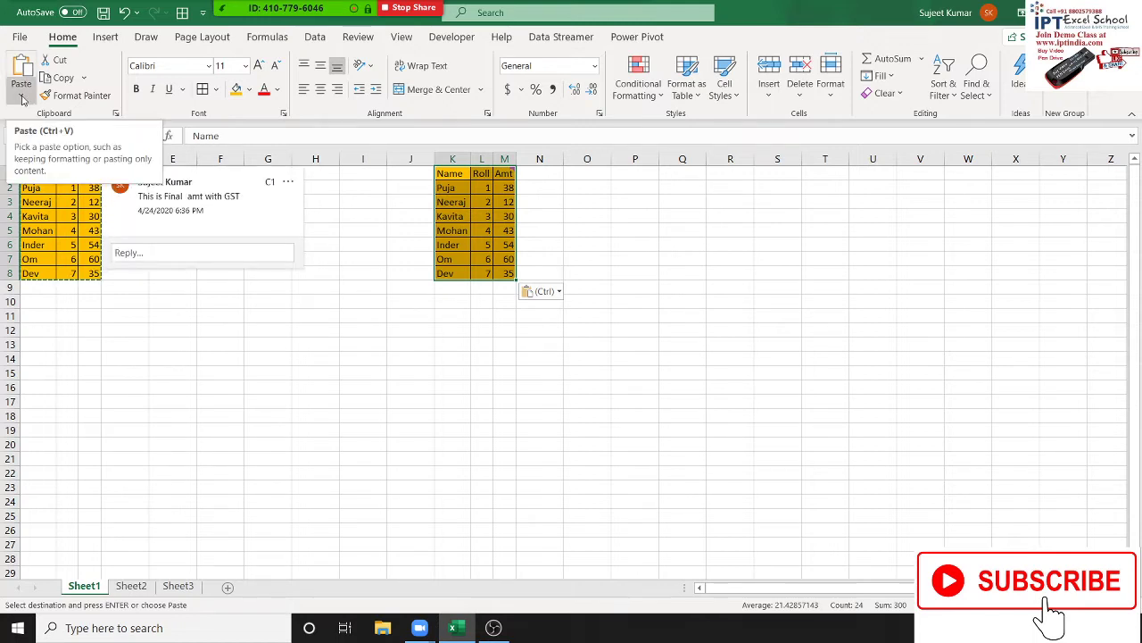
# Set Q–S to the source column widths, then paste the table data into Q1:S8
pyautogui.click(22, 98)
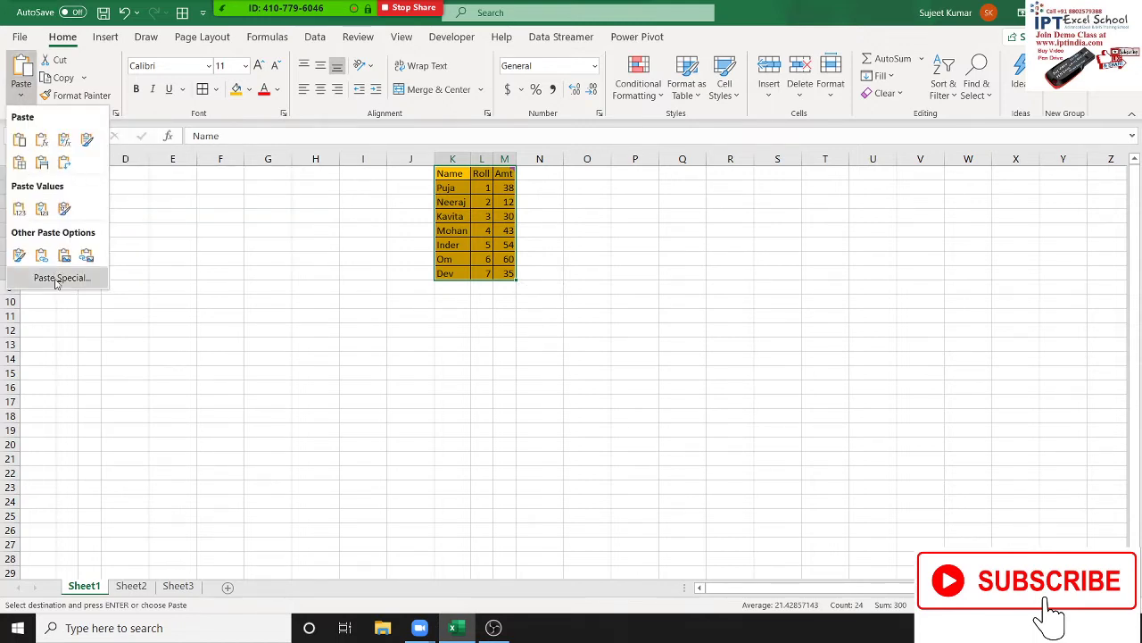
pyautogui.click(683, 188)
pyautogui.click(681, 174)
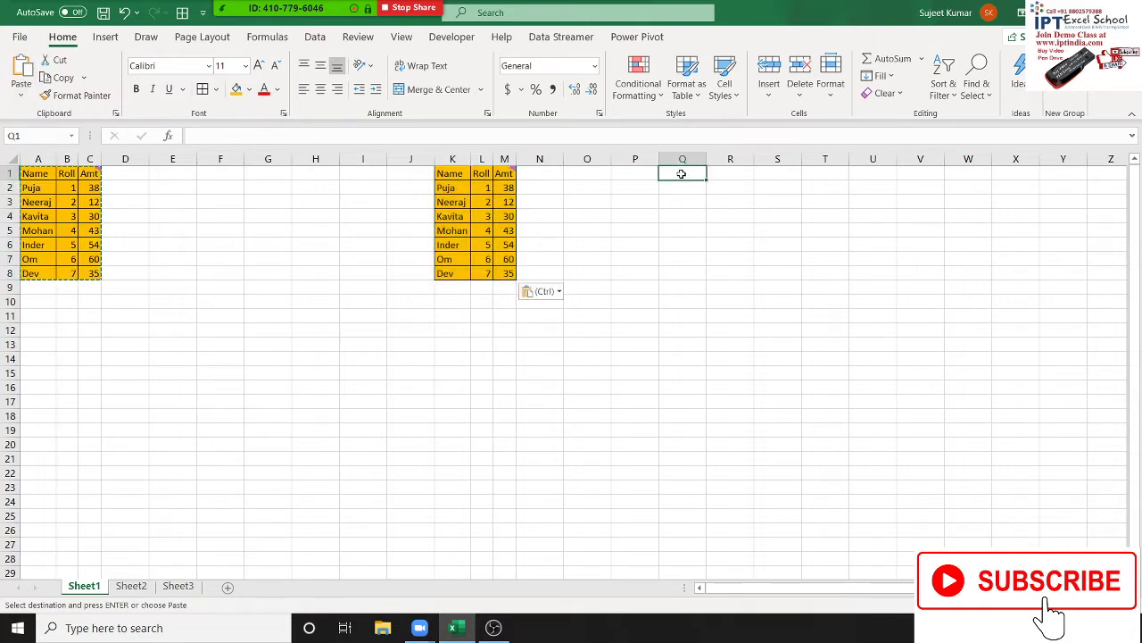
pyautogui.rightClick(681, 174)
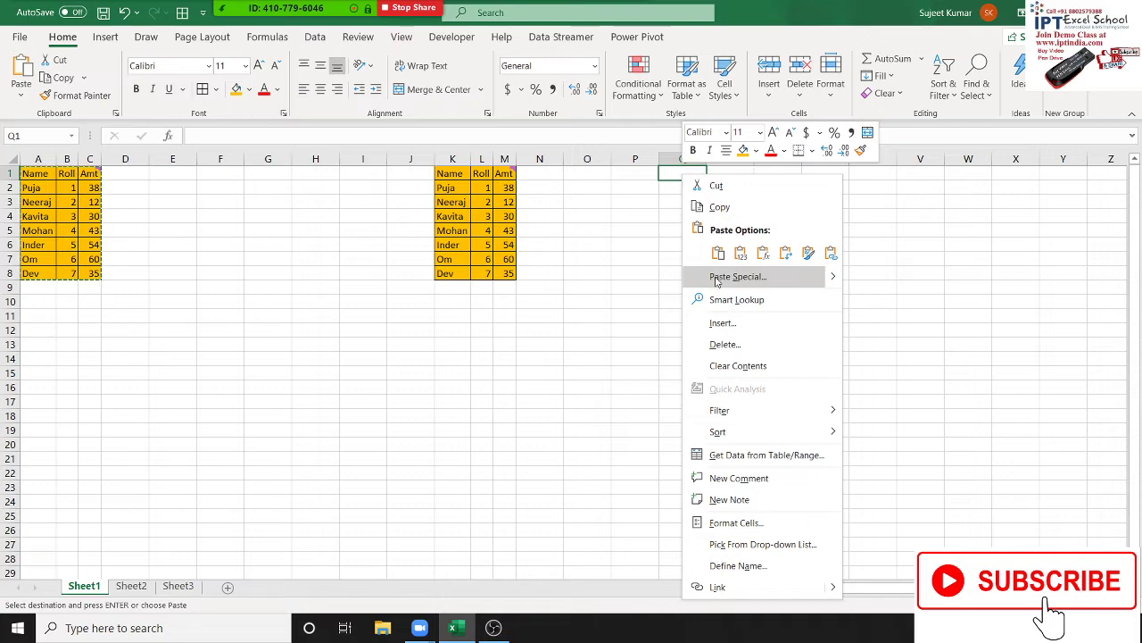
pyautogui.click(716, 282)
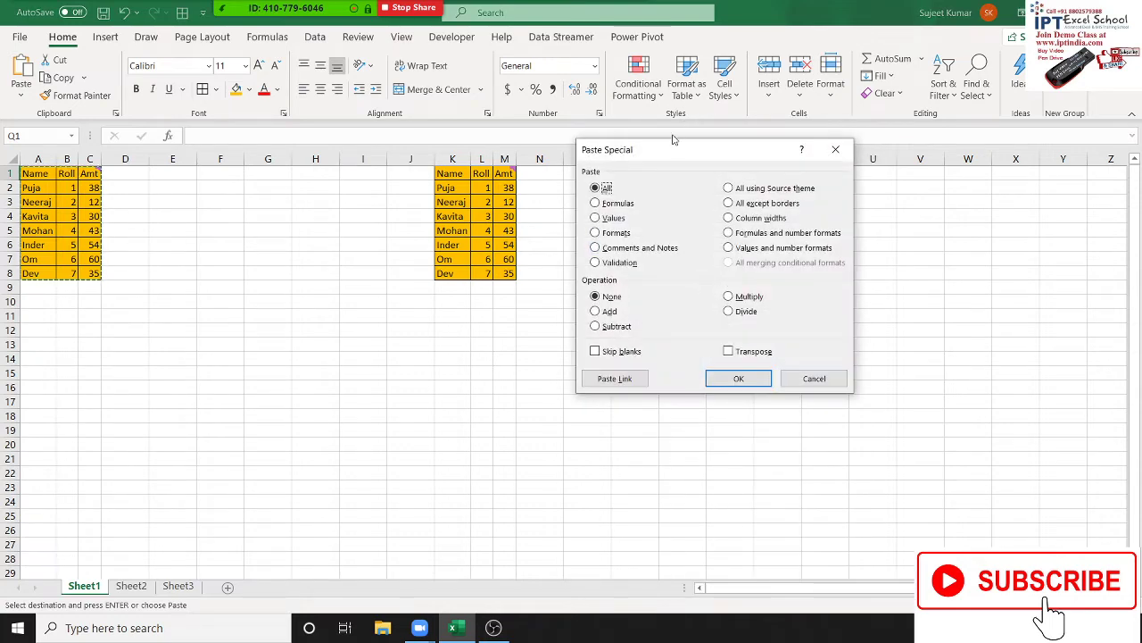
pyautogui.moveTo(674, 149); pyautogui.dragTo(639, 159)
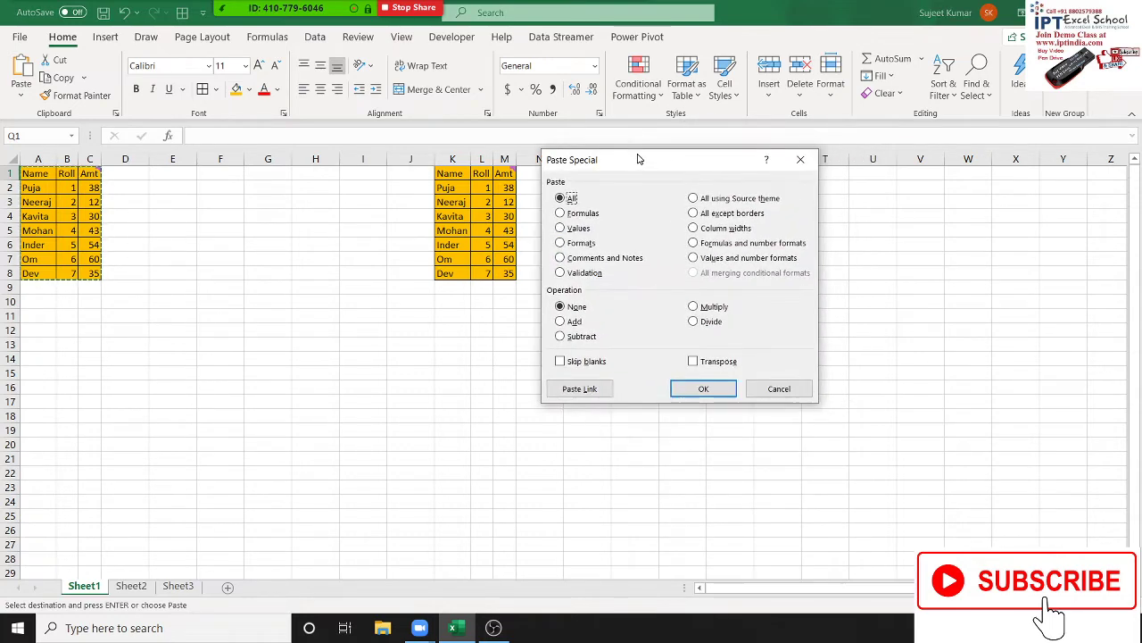
pyautogui.click(703, 234)
pyautogui.moveTo(649, 169); pyautogui.dragTo(860, 115)
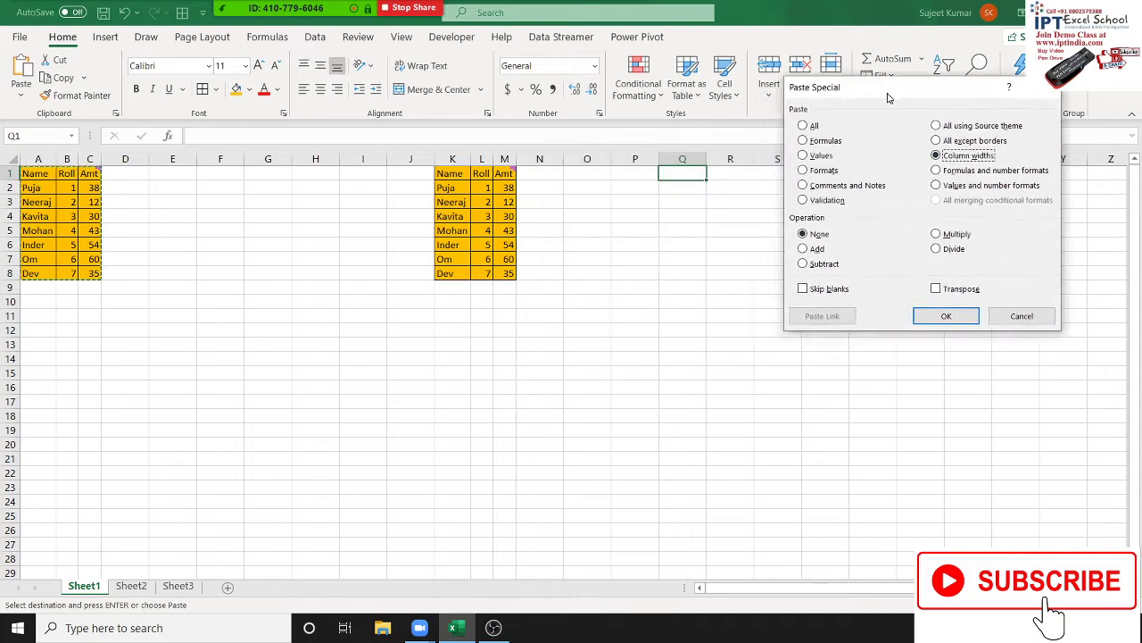
pyautogui.click(930, 322)
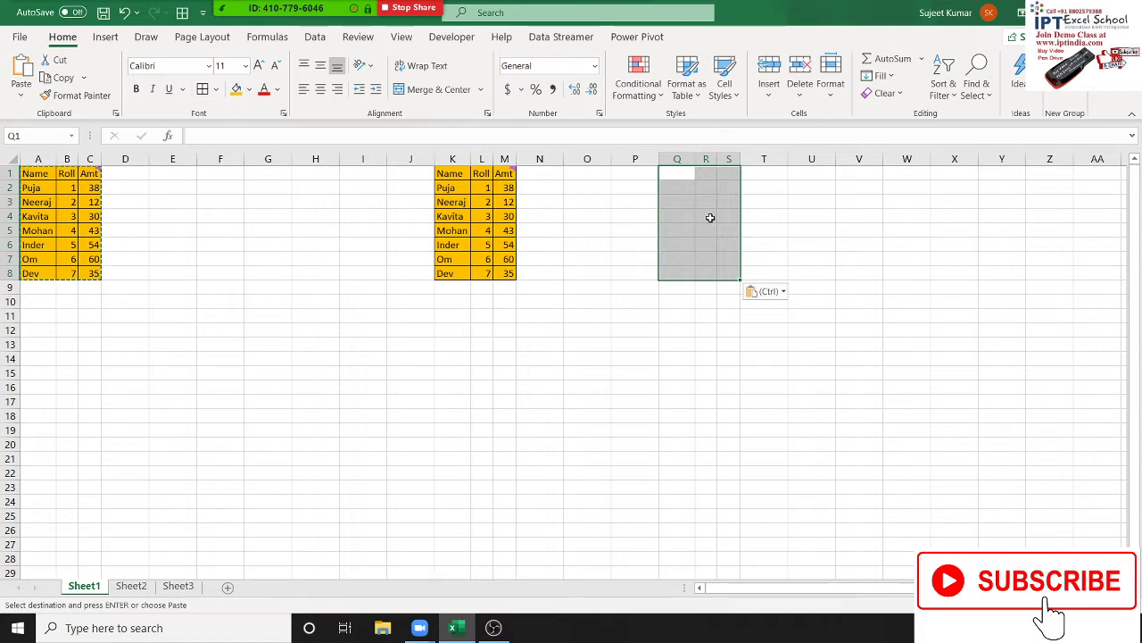
pyautogui.hotkey('ctrl', 'v')
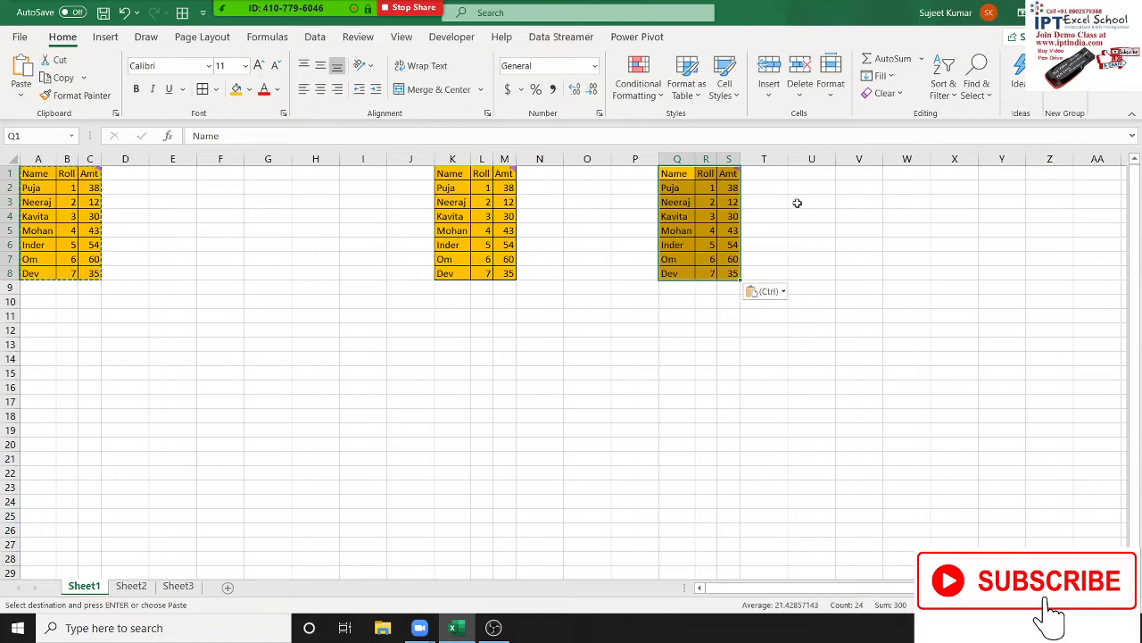
pyautogui.click(815, 181)
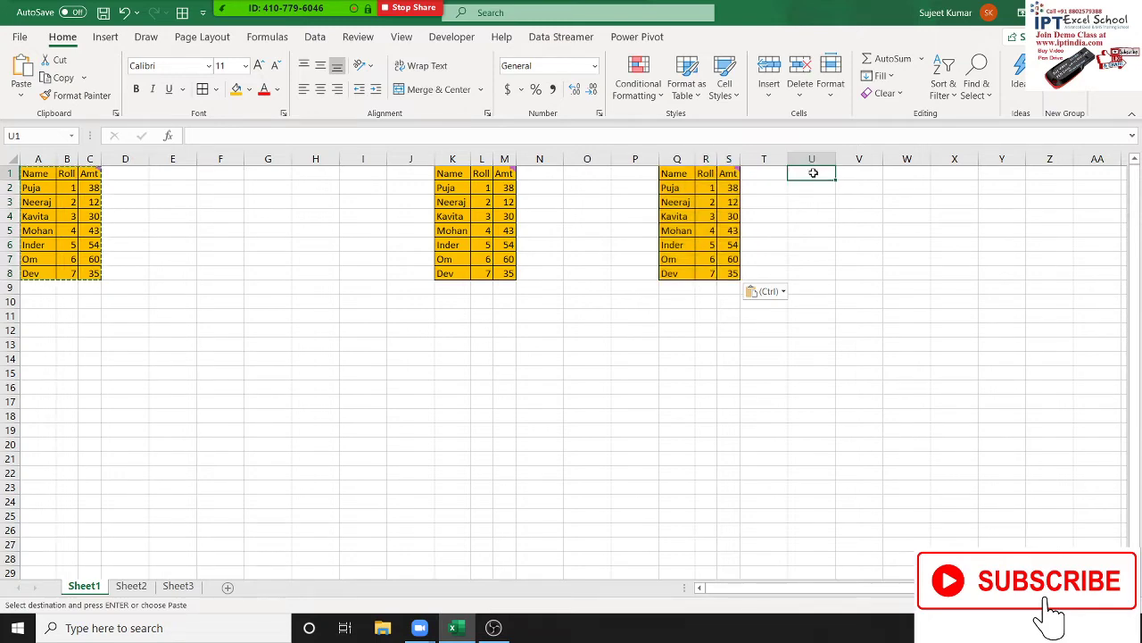
# Paste the table at U1 keeping the source column widths
pyautogui.rightClick(814, 177)
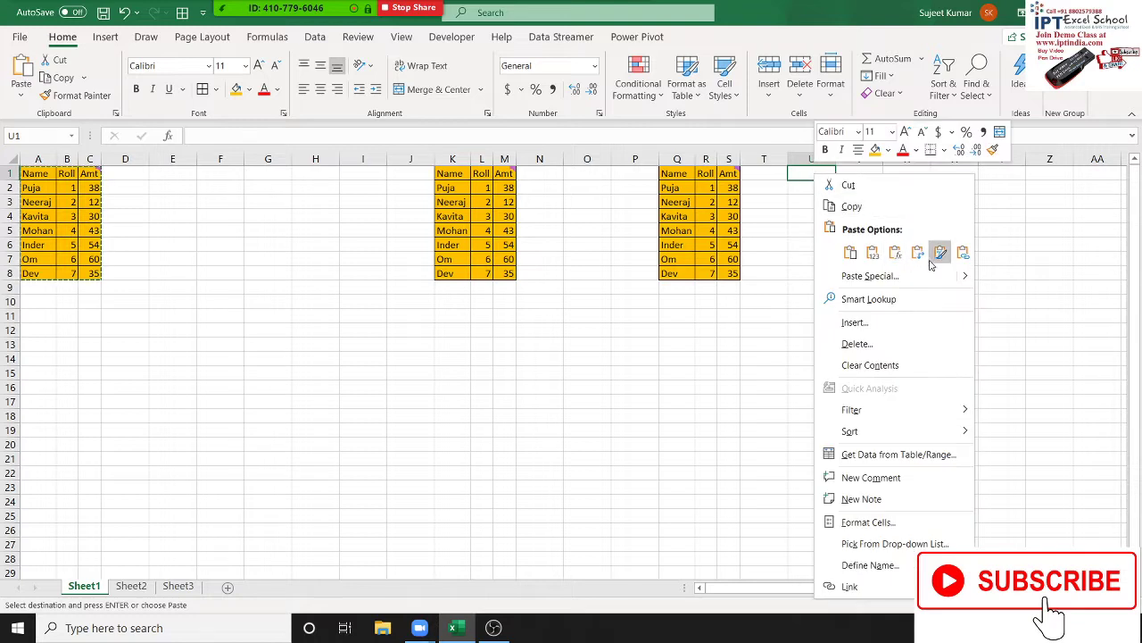
pyautogui.moveTo(1017, 326)
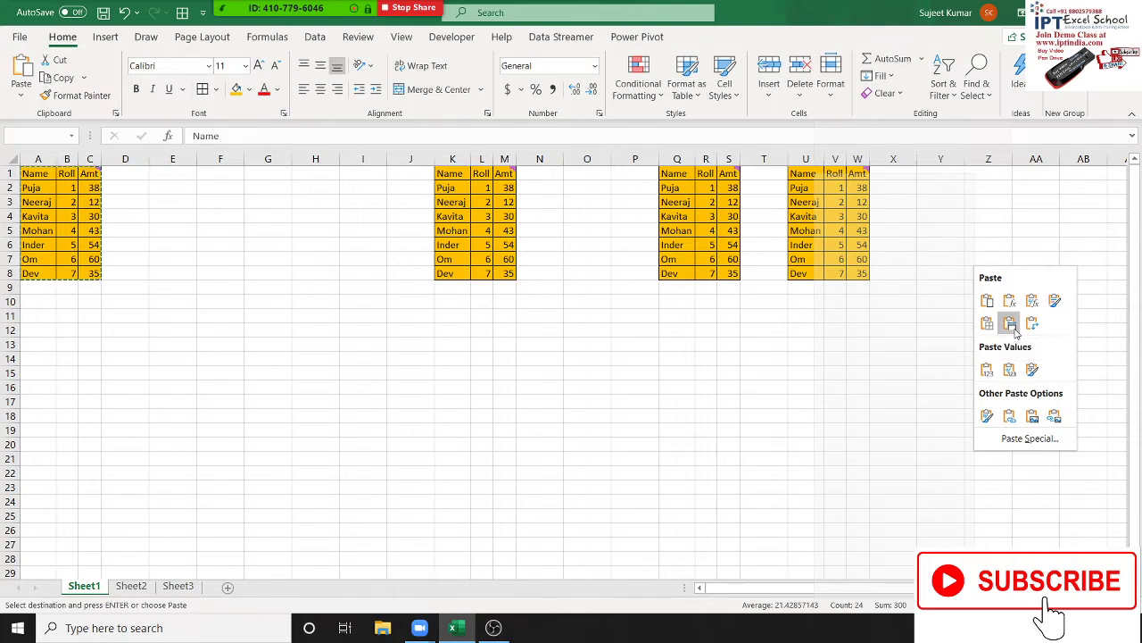
pyautogui.click(1010, 323)
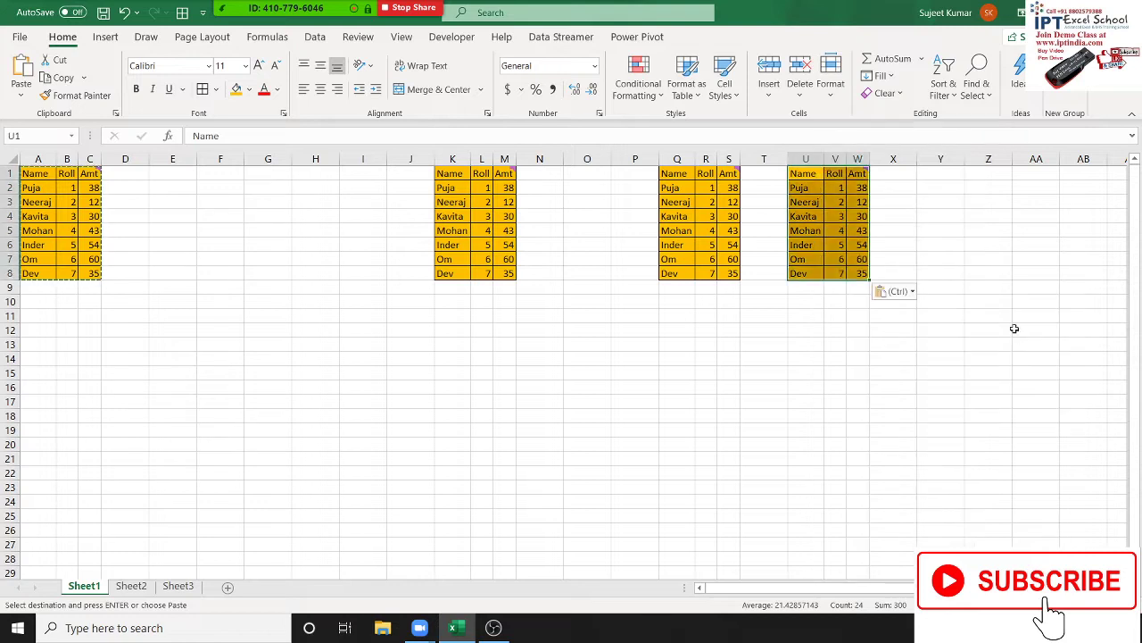
pyautogui.click(589, 316)
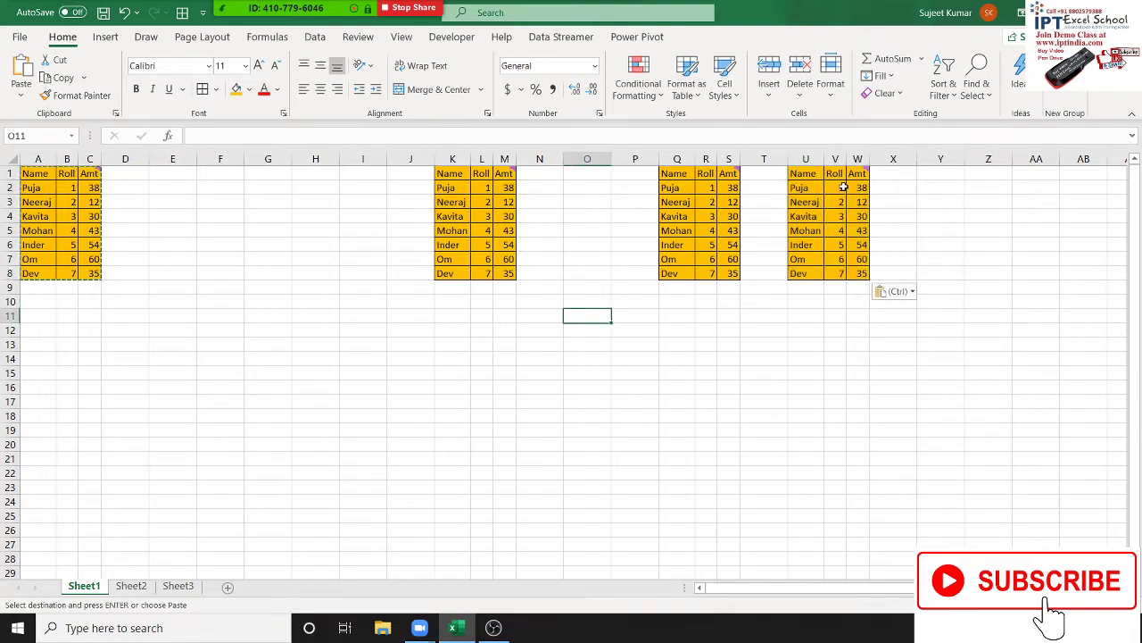
# Delete columns K through W with all their pasted tables
pyautogui.click(457, 158)
pyautogui.moveTo(456, 158); pyautogui.dragTo(864, 172)
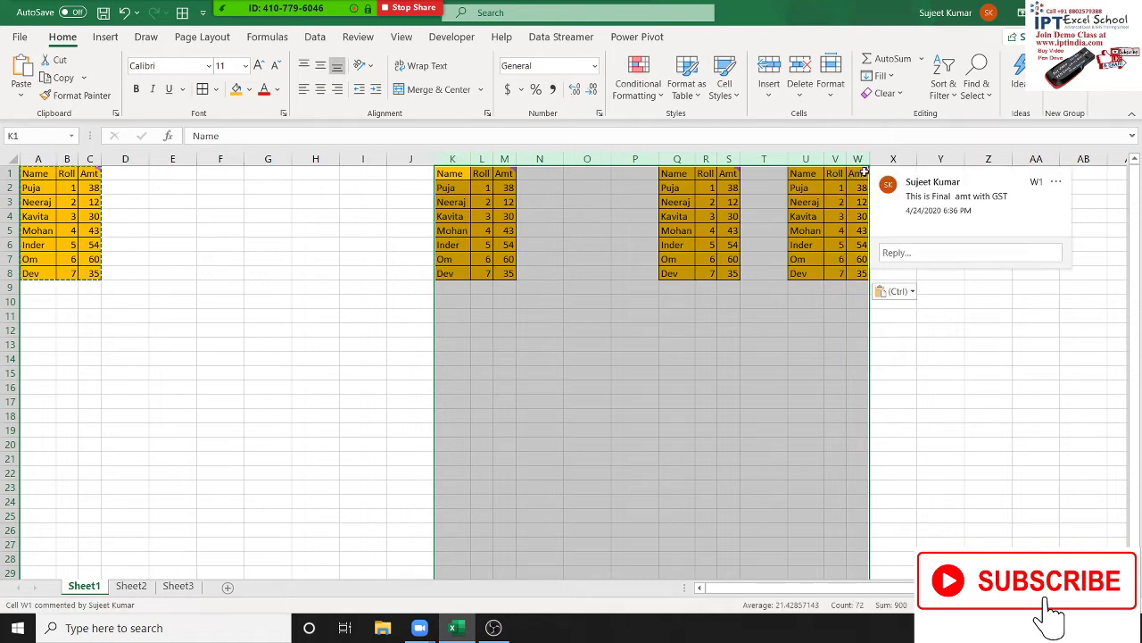
pyautogui.hotkey('ctrl', '-')
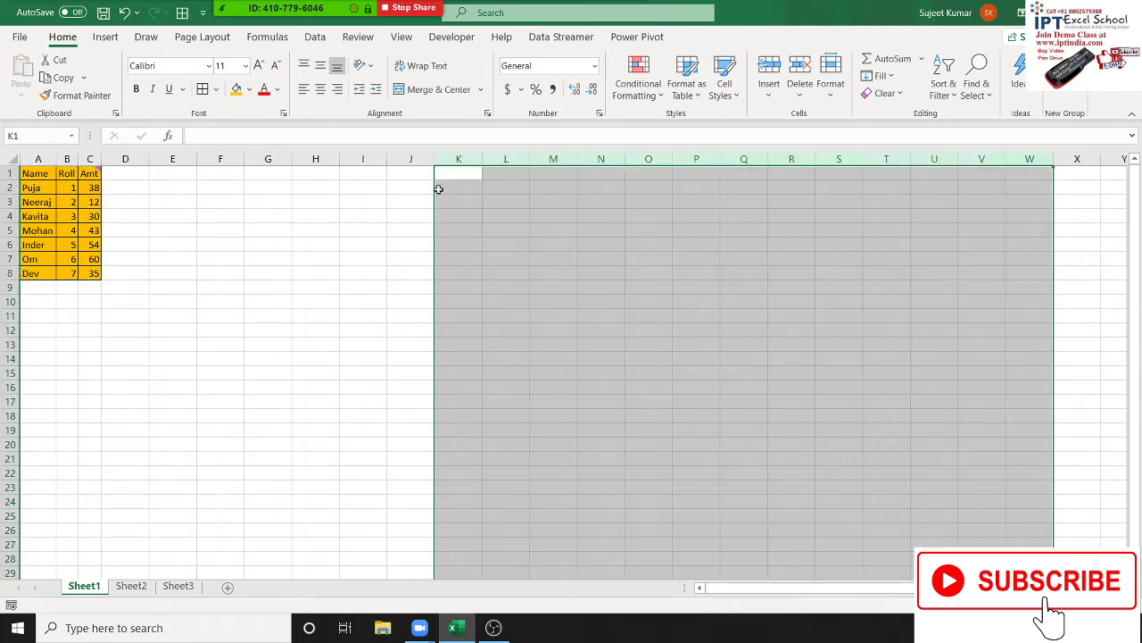
pyautogui.click(247, 184)
pyautogui.click(83, 189)
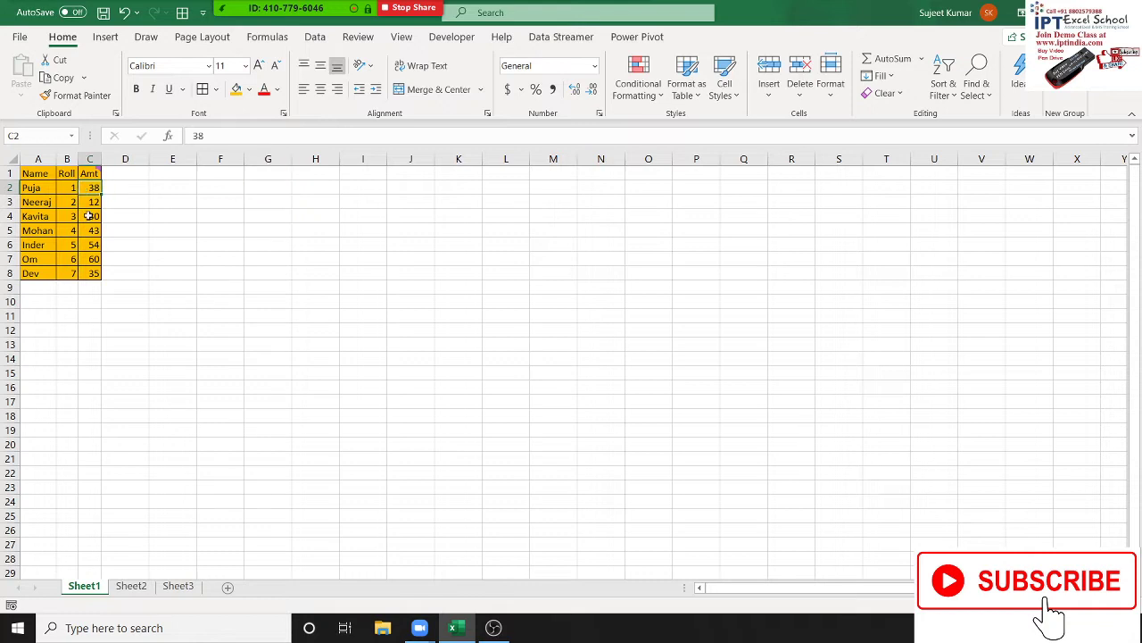
pyautogui.moveTo(89, 273)
pyautogui.mouseDown()
pyautogui.moveTo(42, 216)
pyautogui.moveTo(37, 171)
pyautogui.mouseUp()
pyautogui.click(181, 228)
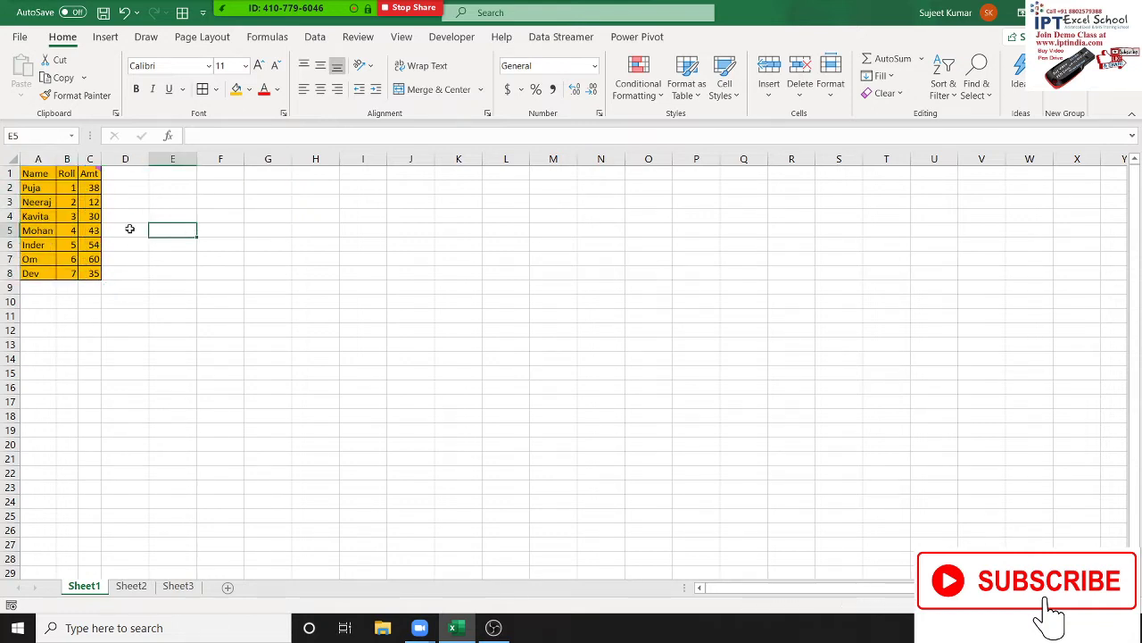
pyautogui.click(85, 201)
pyautogui.click(90, 230)
pyautogui.click(92, 259)
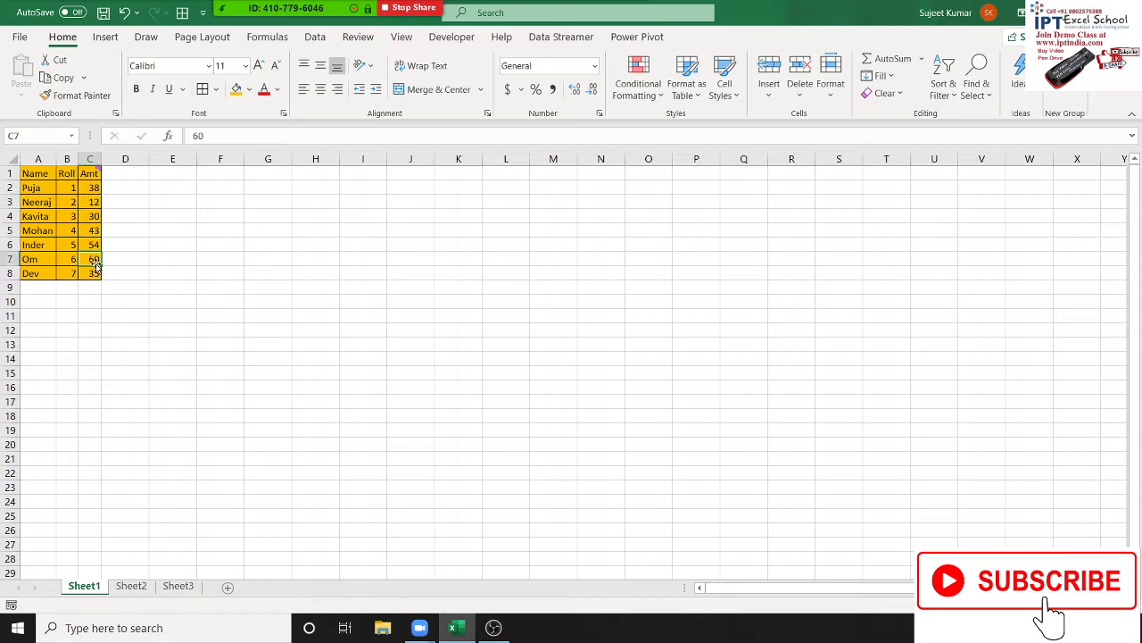
pyautogui.moveTo(93, 275); pyautogui.dragTo(93, 190)
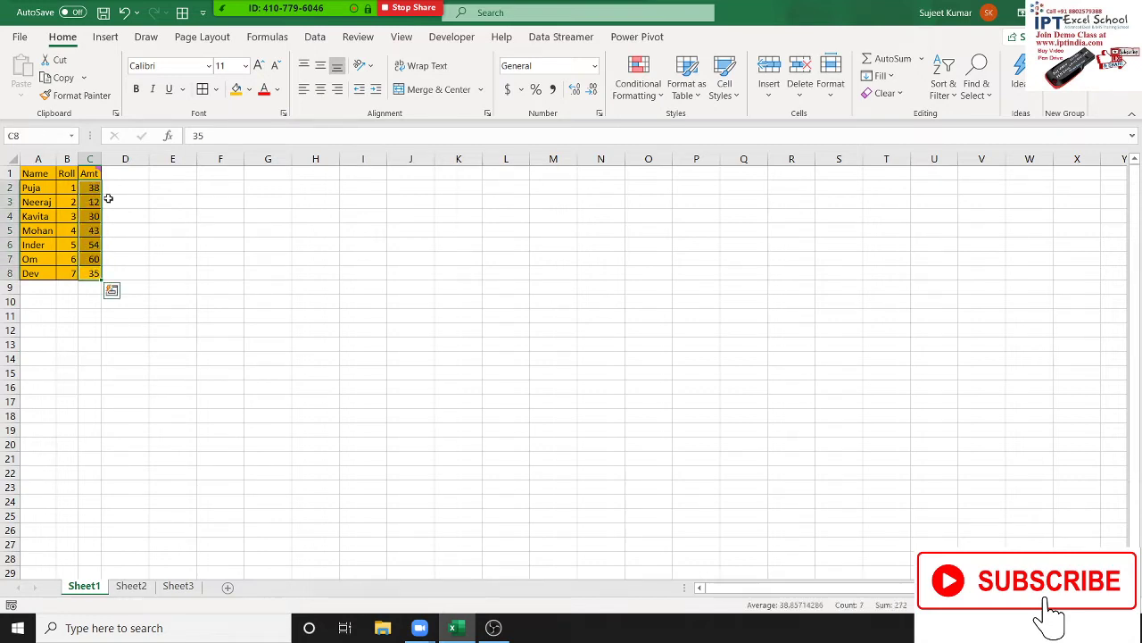
pyautogui.click(93, 188)
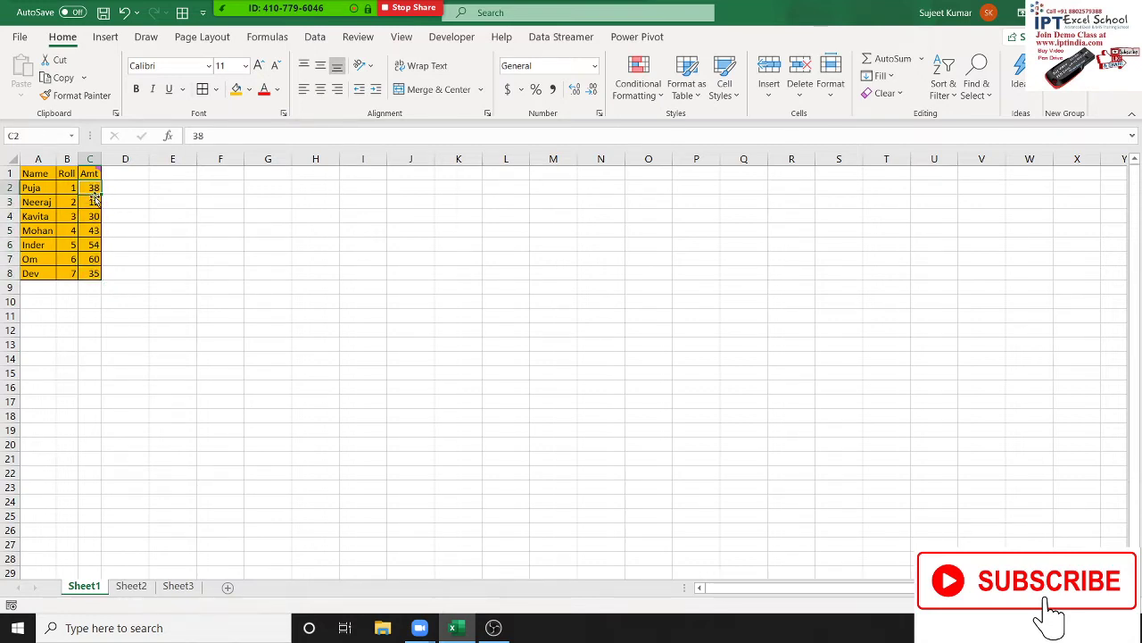
pyautogui.click(121, 173)
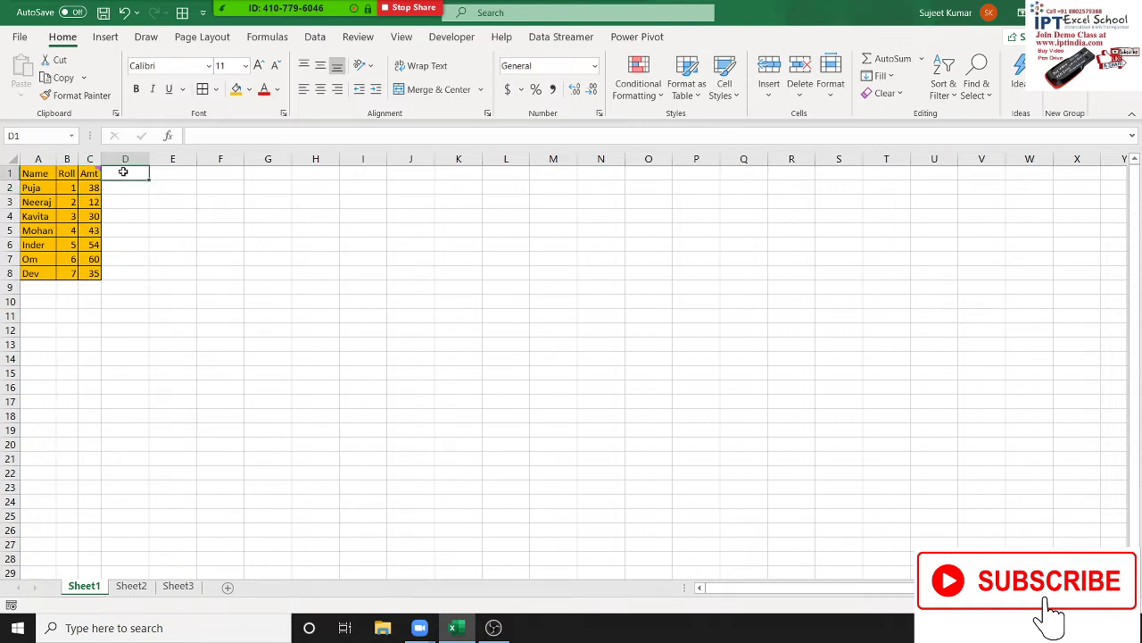
# Add the heading GST in D1 and fill =C2*18% down to D8
pyautogui.write('GE')
pyautogui.press('BackSpace')
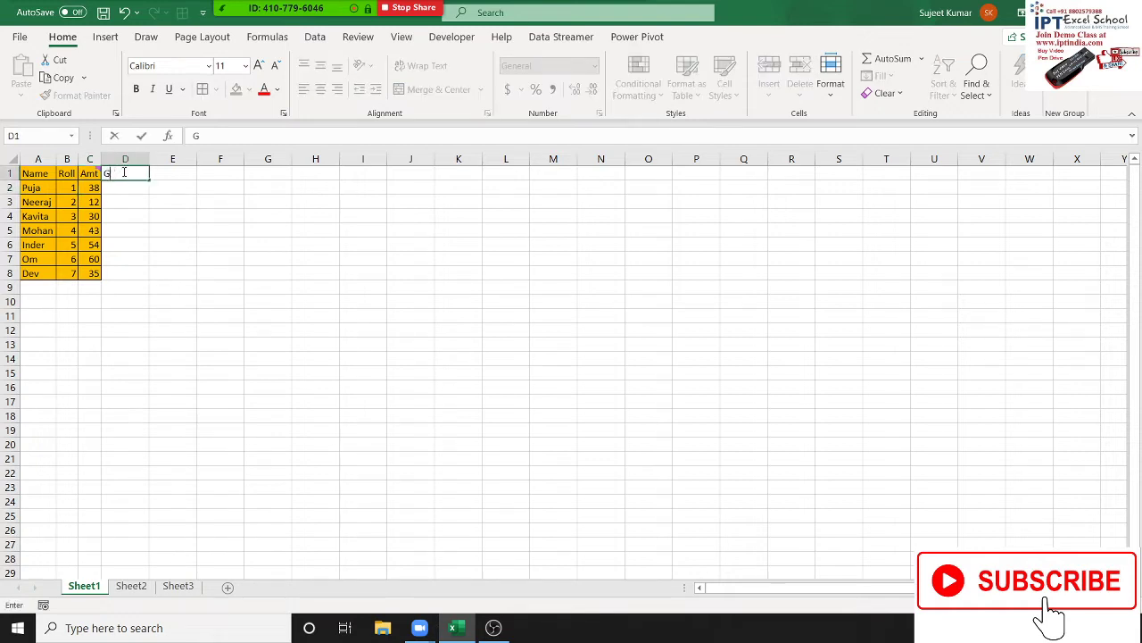
pyautogui.write('ST')
pyautogui.press('Return')
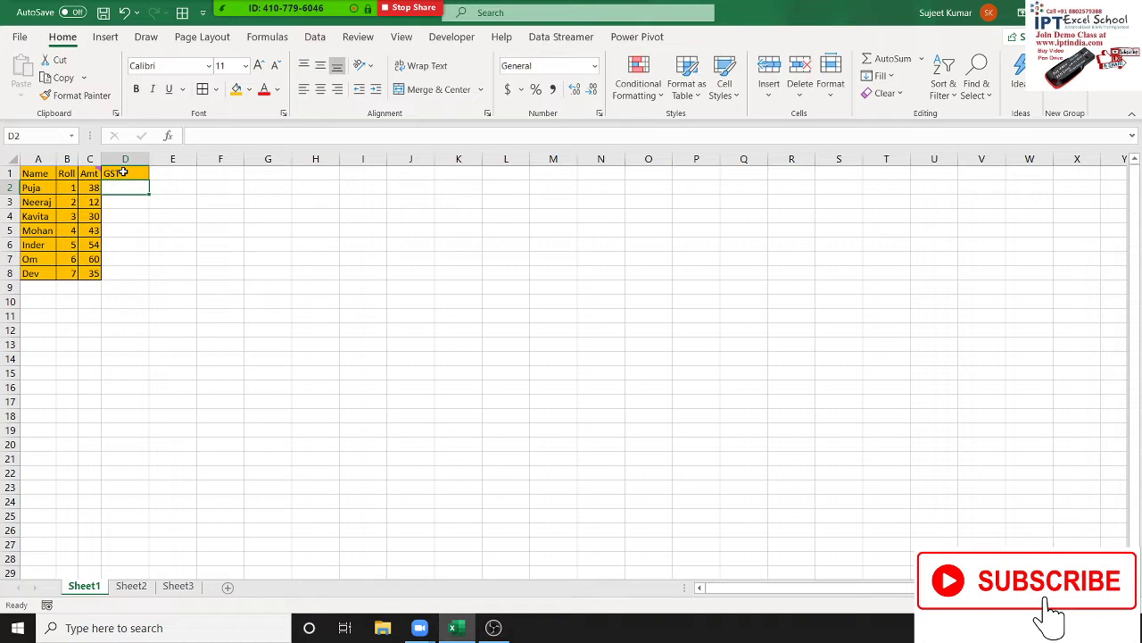
pyautogui.write('=C2*')
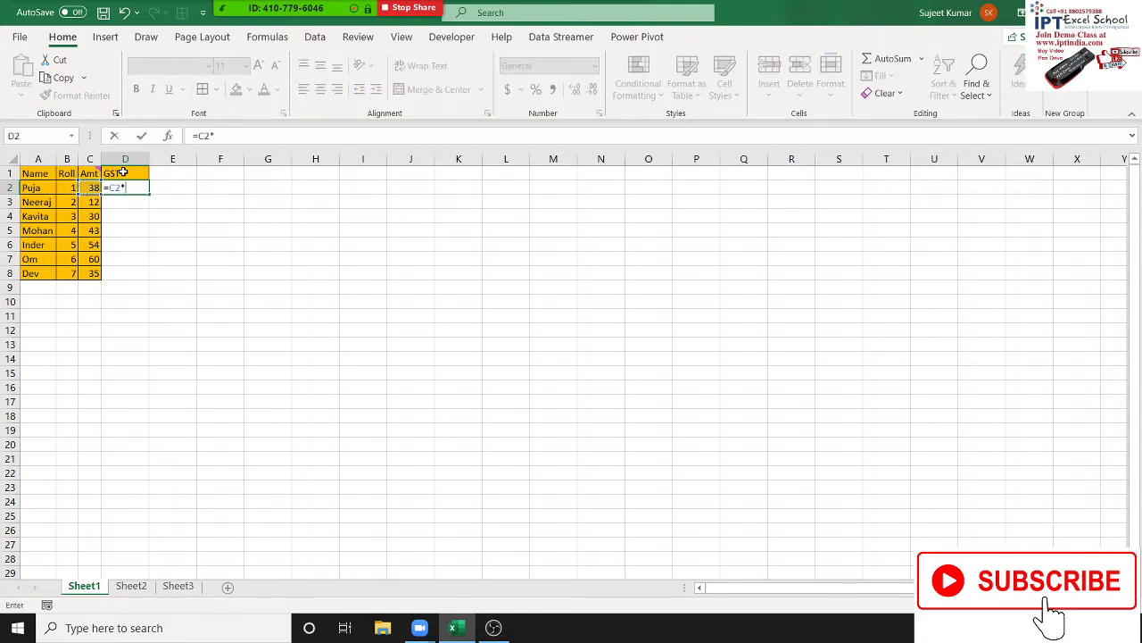
pyautogui.write('18%')
pyautogui.press('Return')
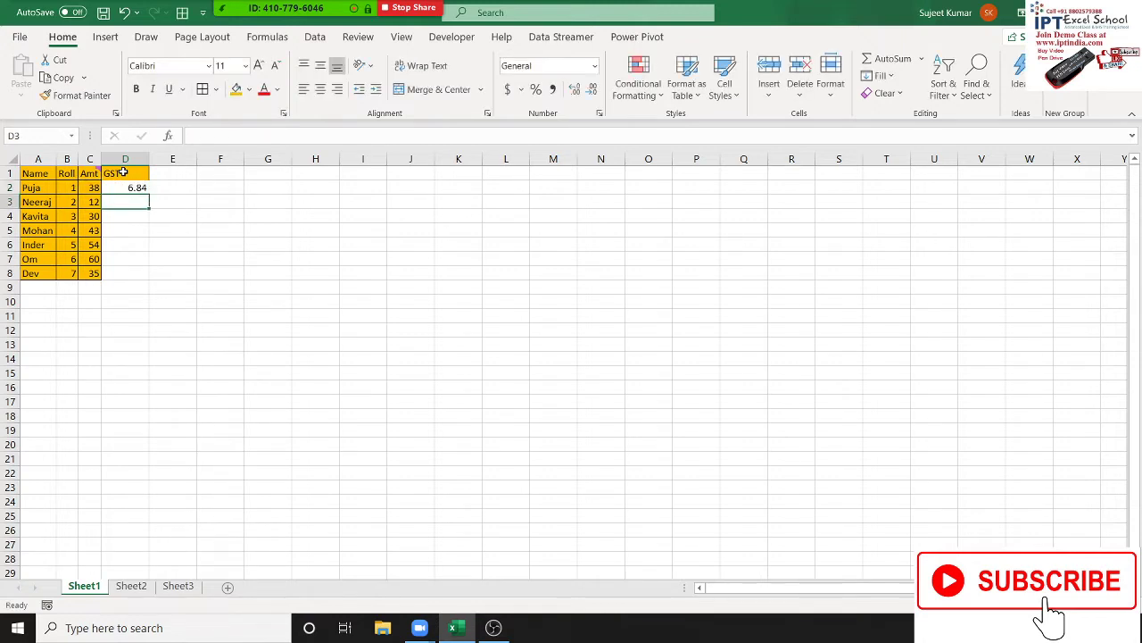
pyautogui.press('Up')
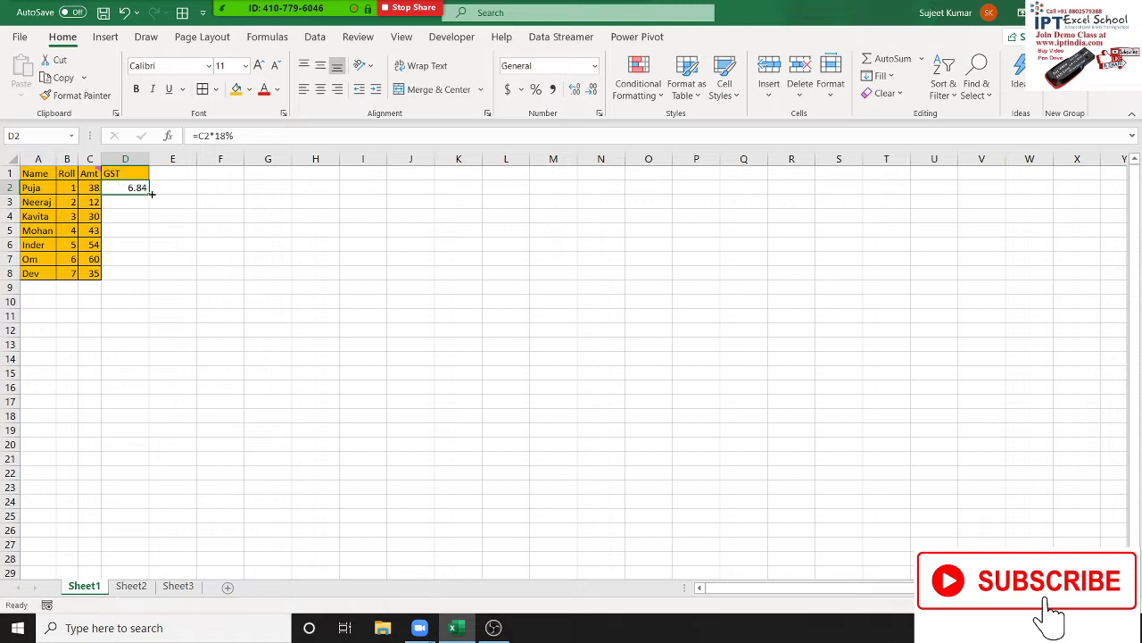
pyautogui.moveTo(152, 193); pyautogui.dragTo(152, 282)
# Recheck the D2 and D3 GST formulas unchanged, then show the Formulas tab
pyautogui.click(124, 187)
pyautogui.doubleClick(109, 187)
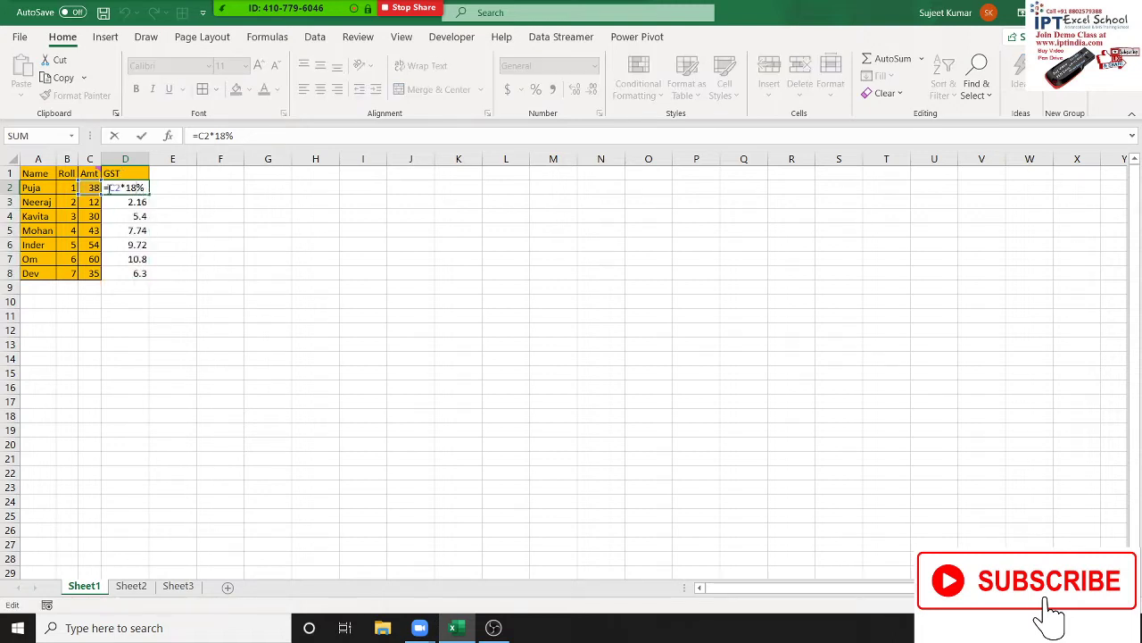
pyautogui.press('Return')
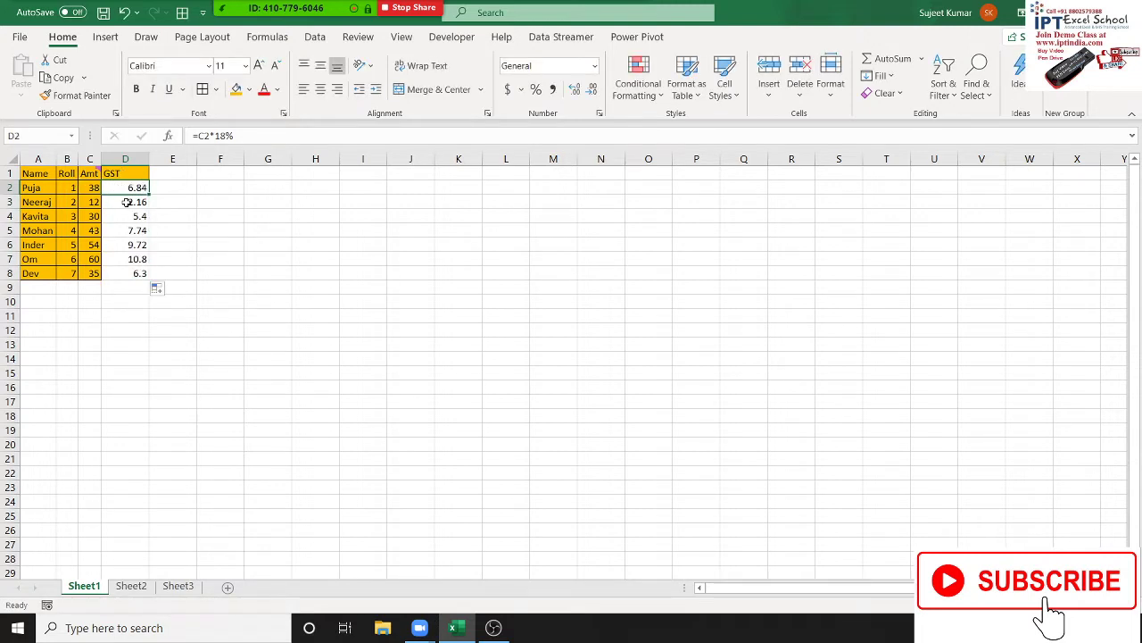
pyautogui.doubleClick(126, 202)
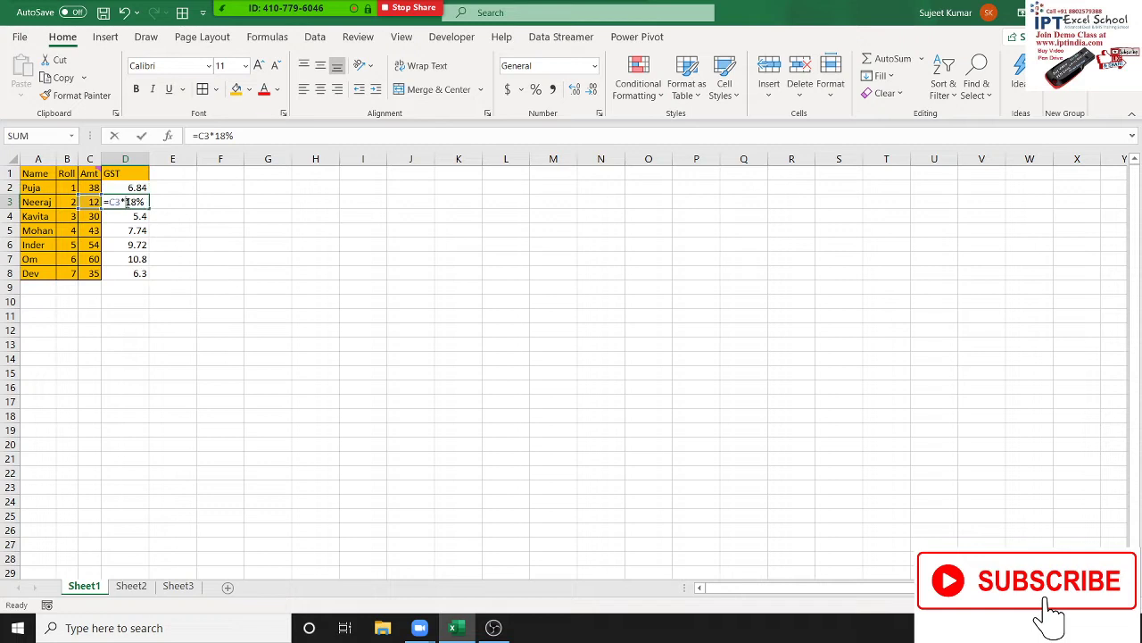
pyautogui.click(105, 216)
pyautogui.press('Escape')
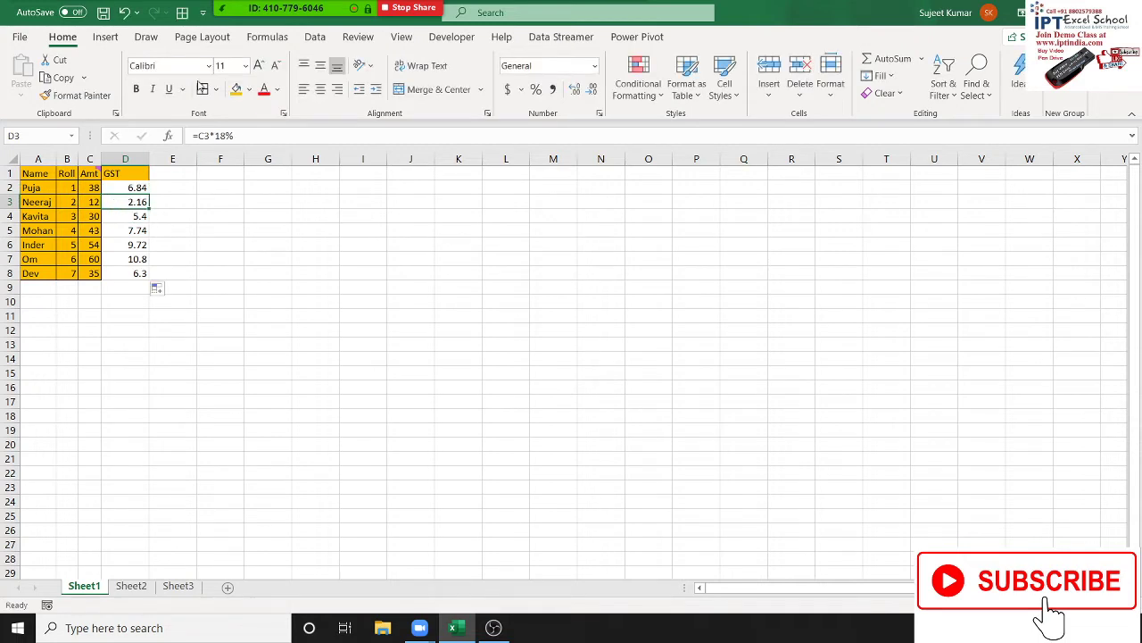
pyautogui.click(267, 36)
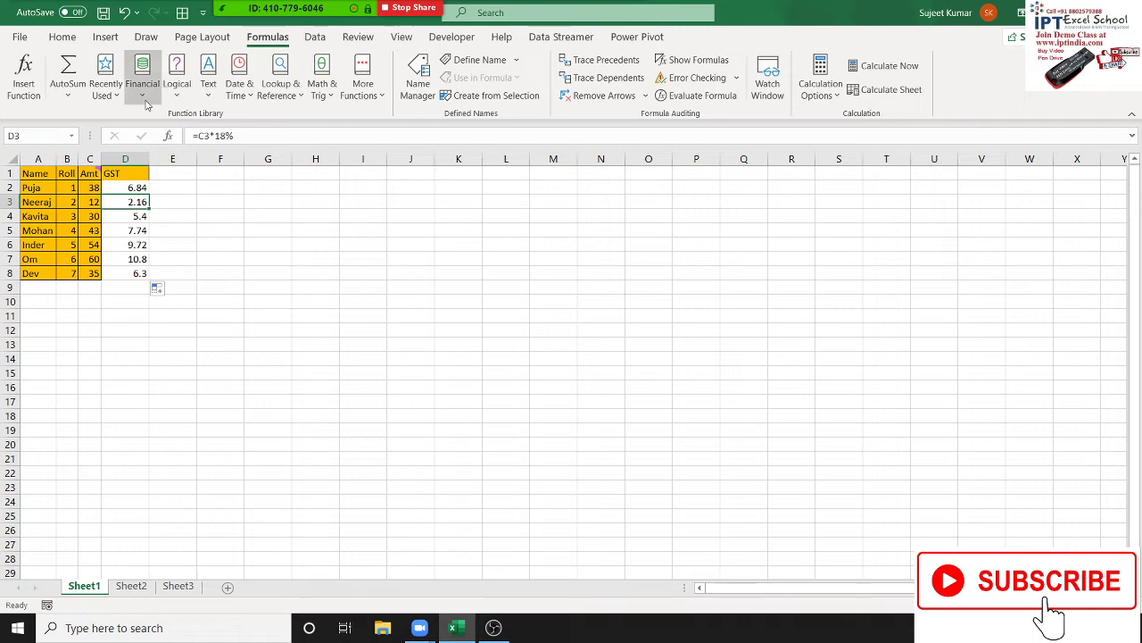
# Browse the Function Library lists, then delete the GST column D and select A1
pyautogui.click(148, 104)
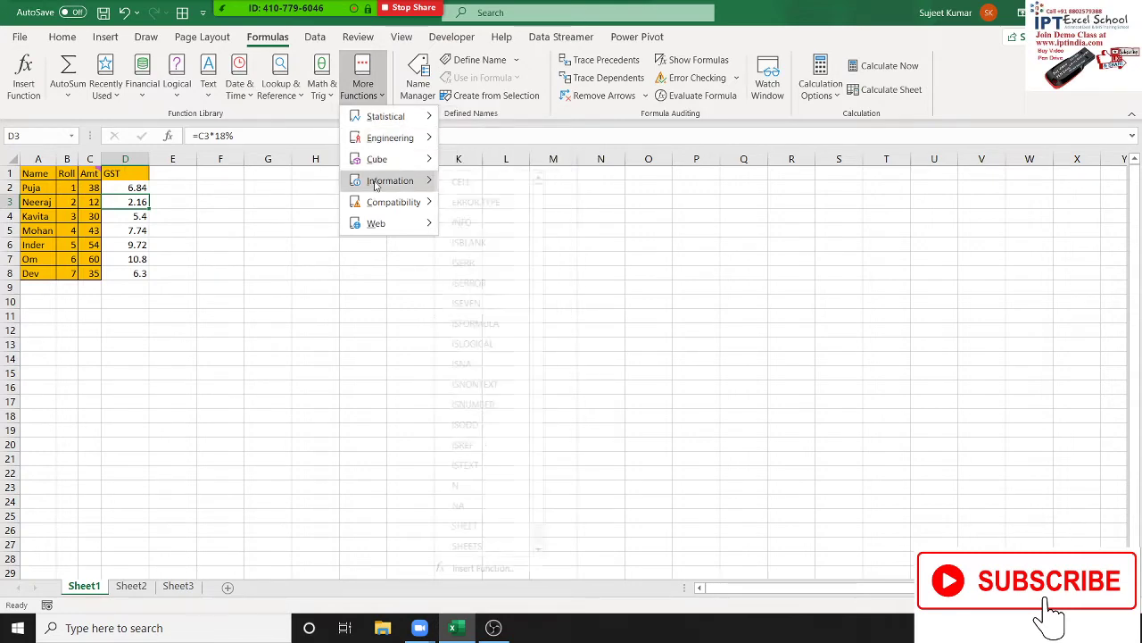
pyautogui.moveTo(376, 223)
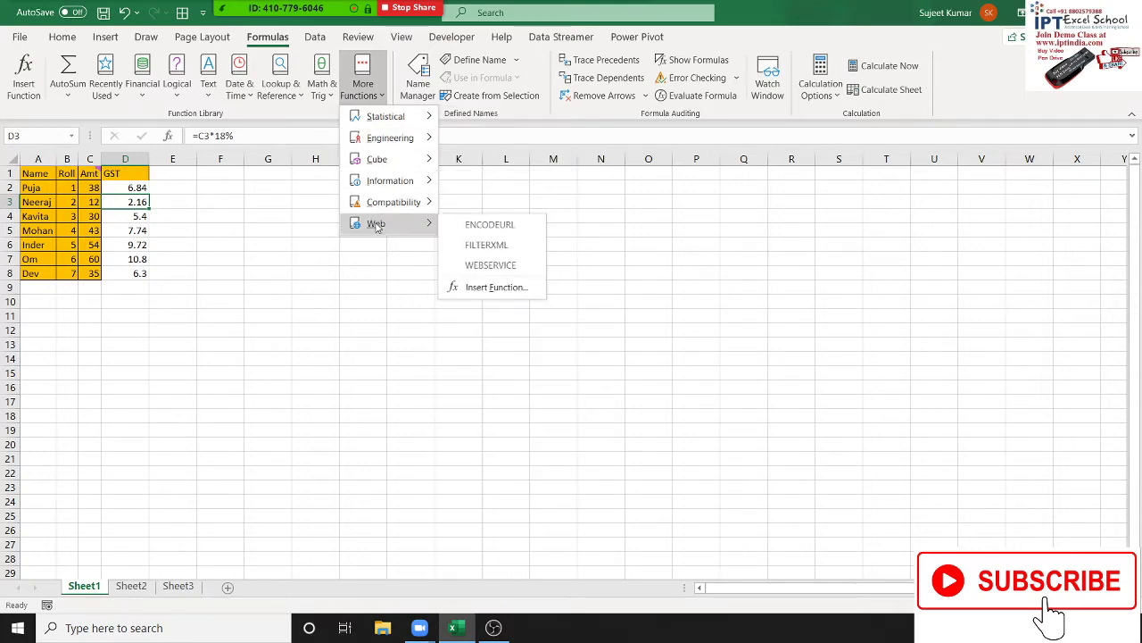
pyautogui.click(206, 295)
pyautogui.moveTo(136, 190); pyautogui.dragTo(138, 273)
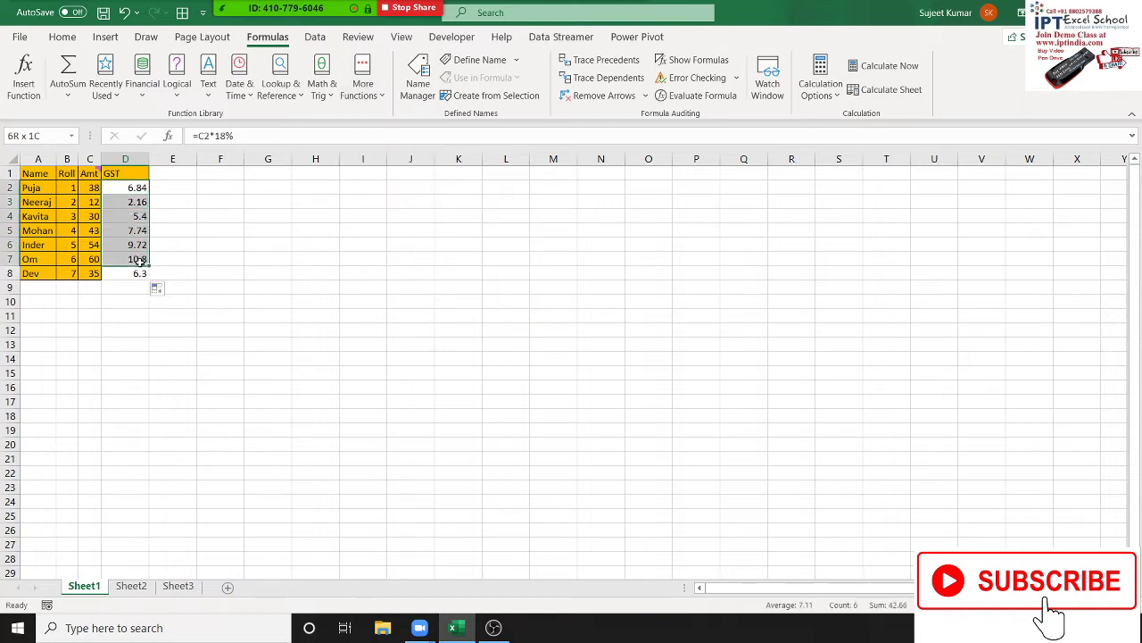
pyautogui.click(133, 155)
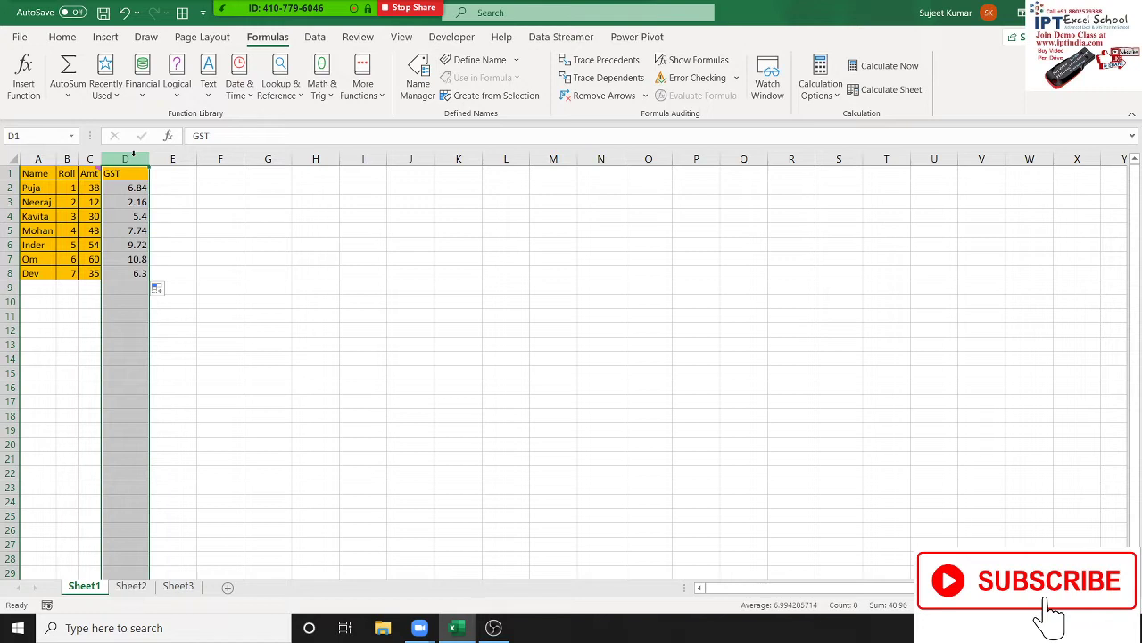
pyautogui.hotkey('ctrl', '-')
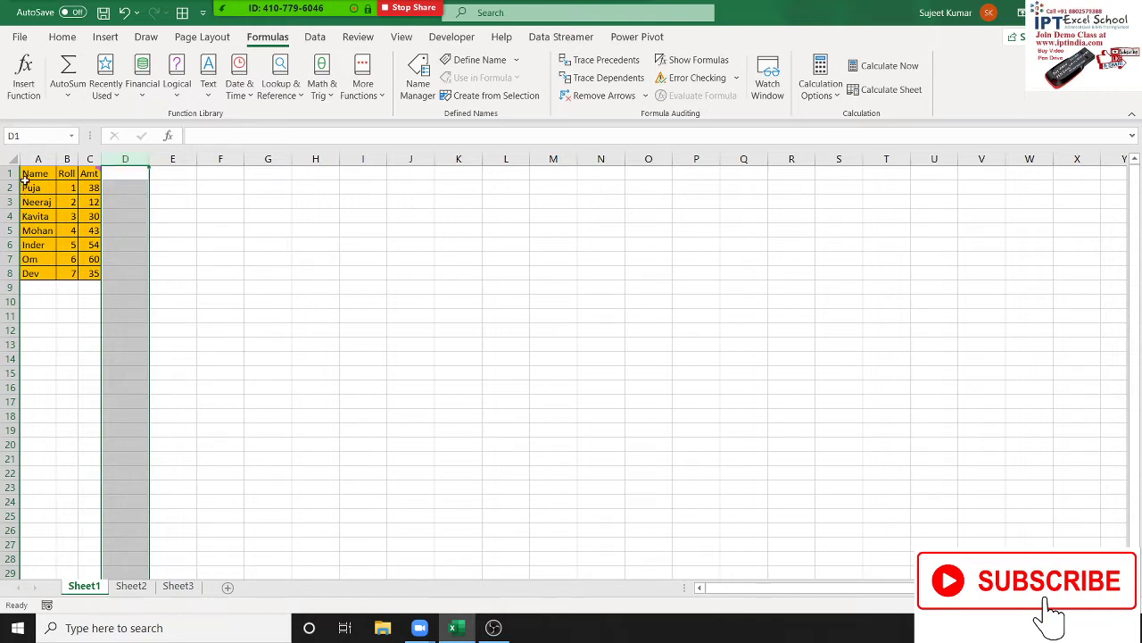
pyautogui.click(24, 176)
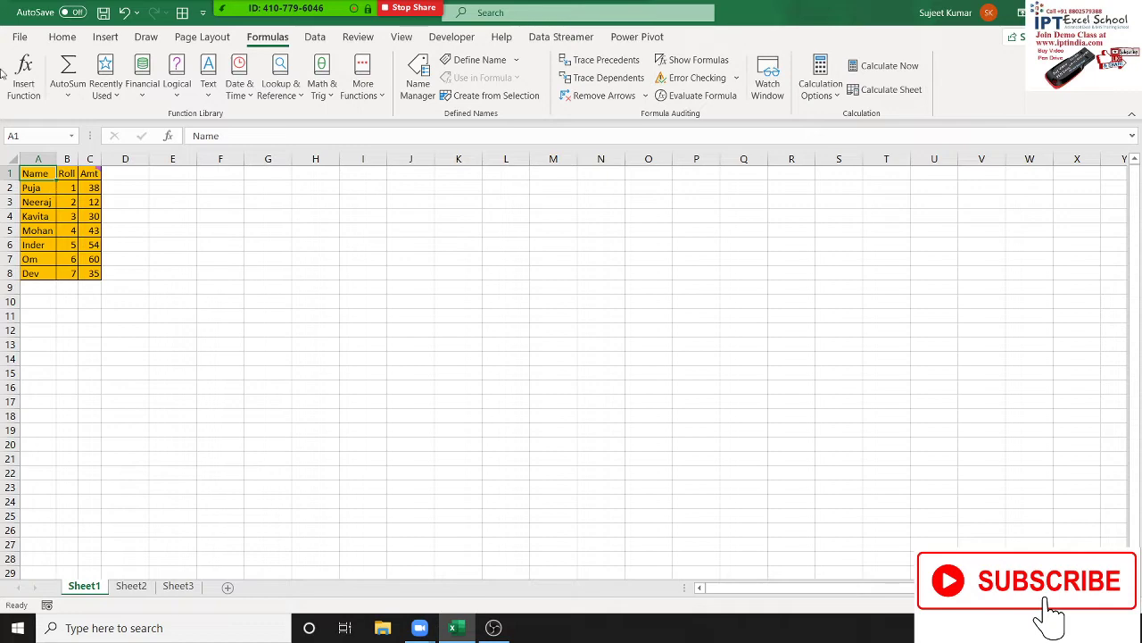
# Find the Sales invoice tracker template in File > New and create a workbook from it
pyautogui.click(14, 41)
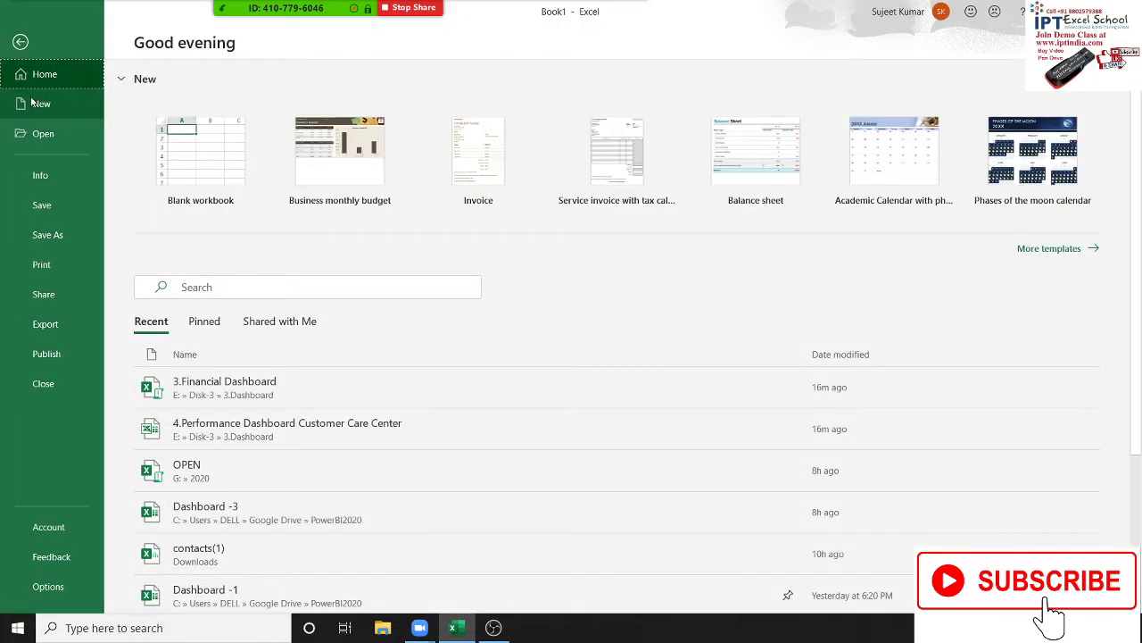
pyautogui.click(41, 103)
pyautogui.scroll(-1, 776, 397)
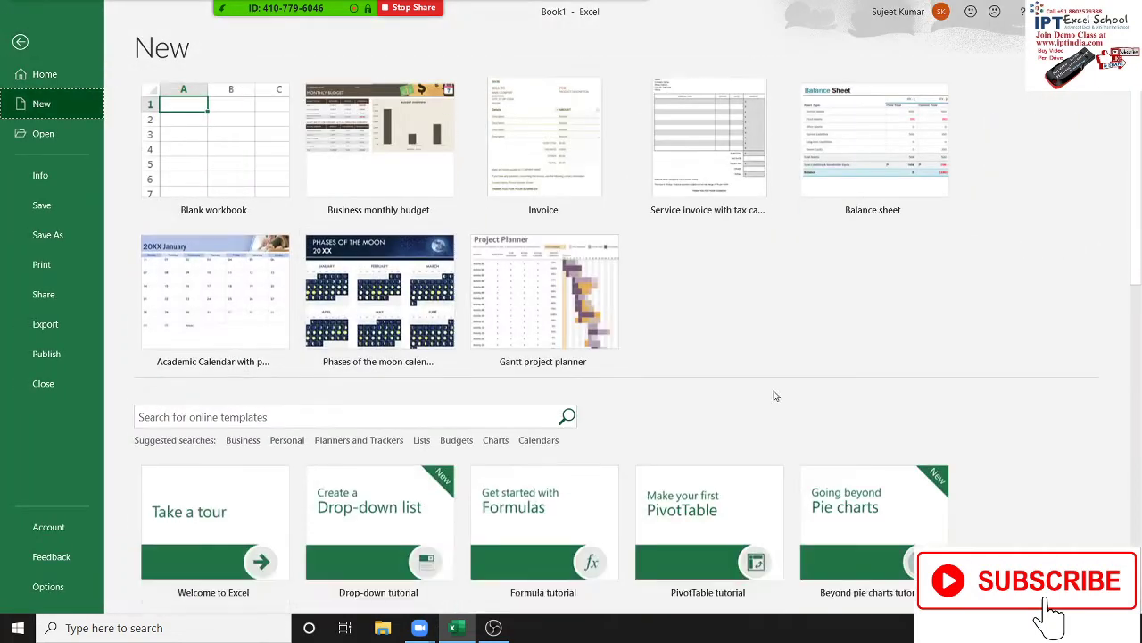
pyautogui.scroll(-2, 776, 396)
pyautogui.scroll(3, 776, 396)
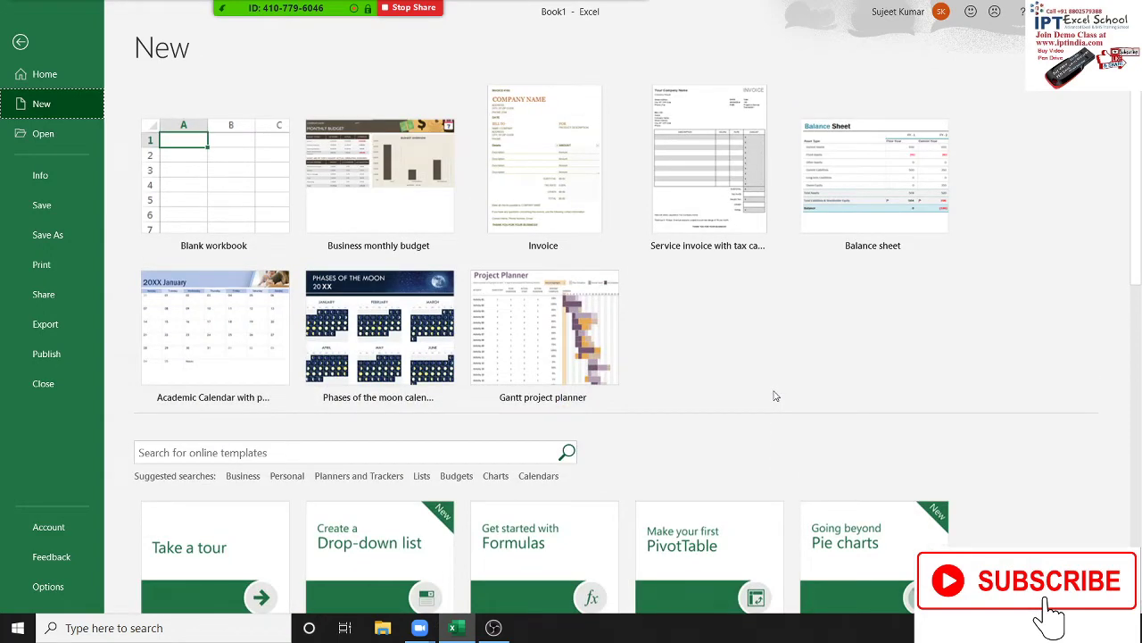
pyautogui.scroll(-5, 775, 396)
pyautogui.scroll(-5, 776, 396)
pyautogui.scroll(-3, 775, 397)
pyautogui.scroll(-2, 776, 397)
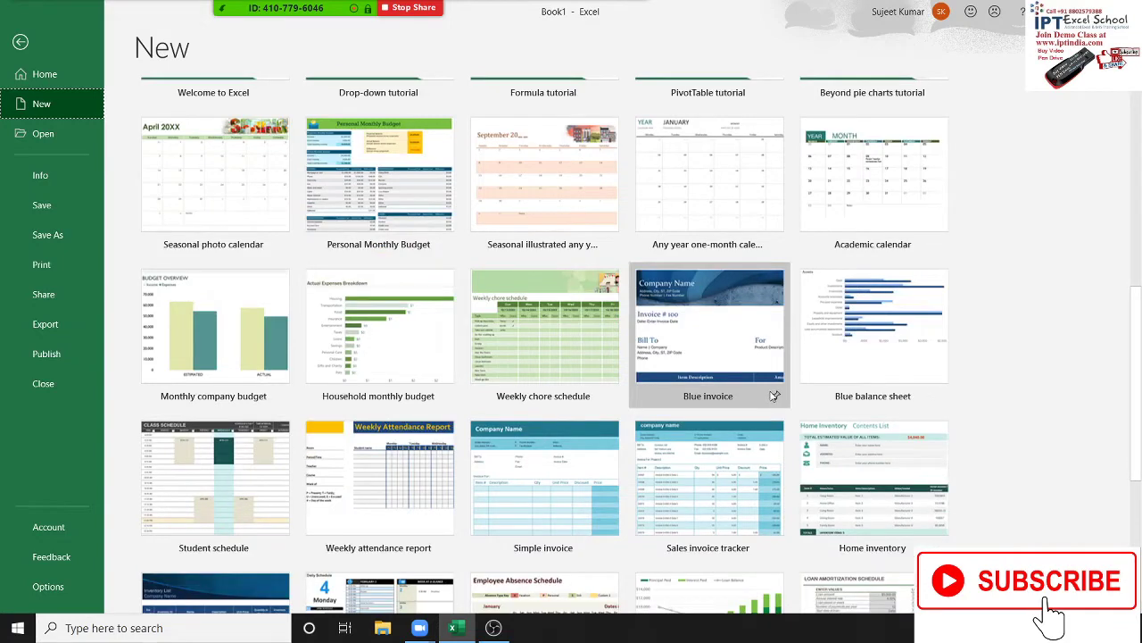
pyautogui.scroll(1, 665, 303)
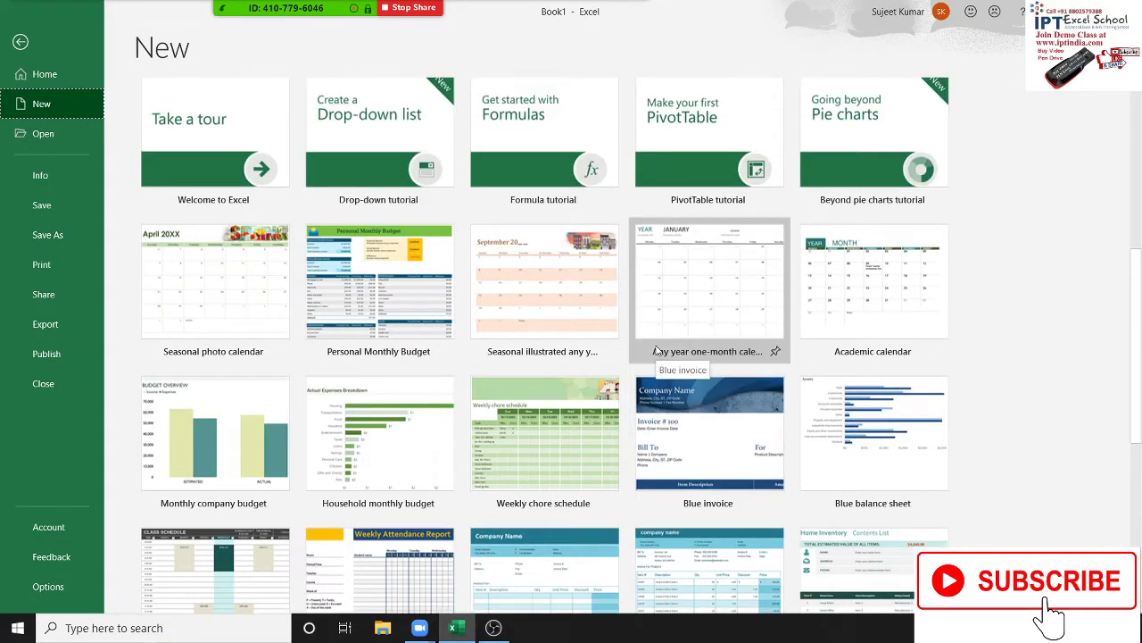
pyautogui.scroll(-1, 678, 339)
pyautogui.scroll(-2, 768, 409)
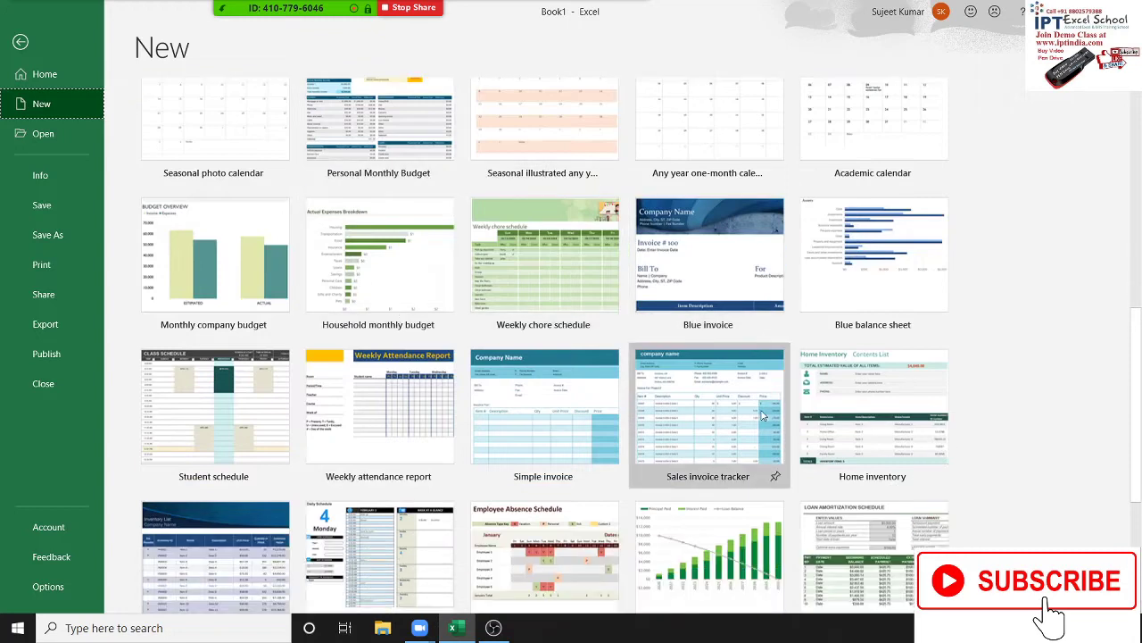
pyautogui.click(685, 474)
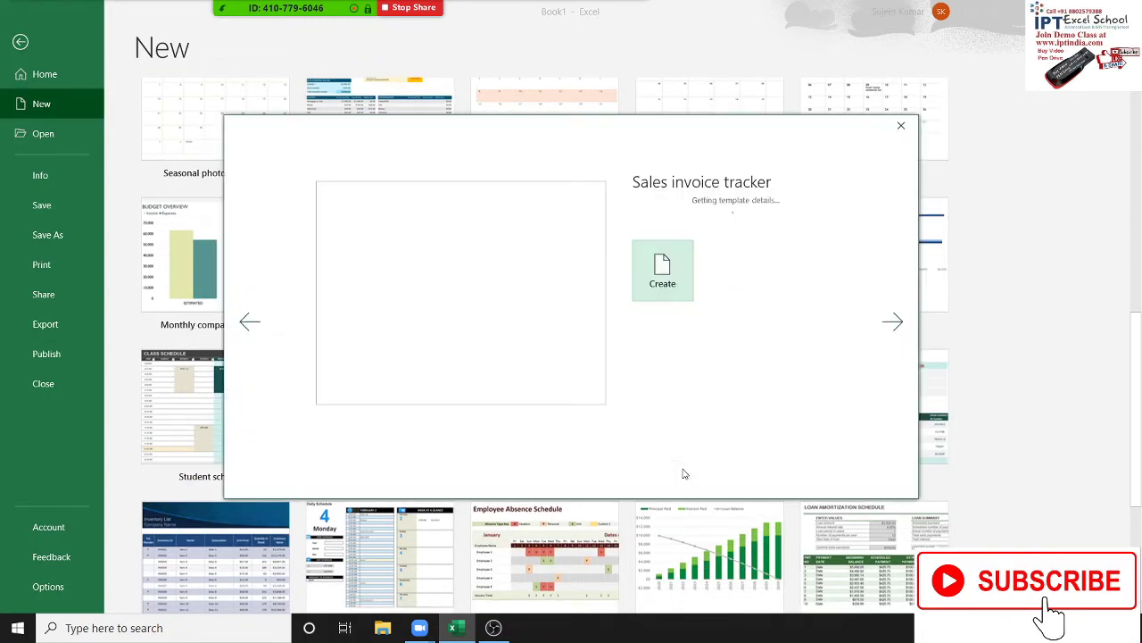
pyautogui.click(671, 354)
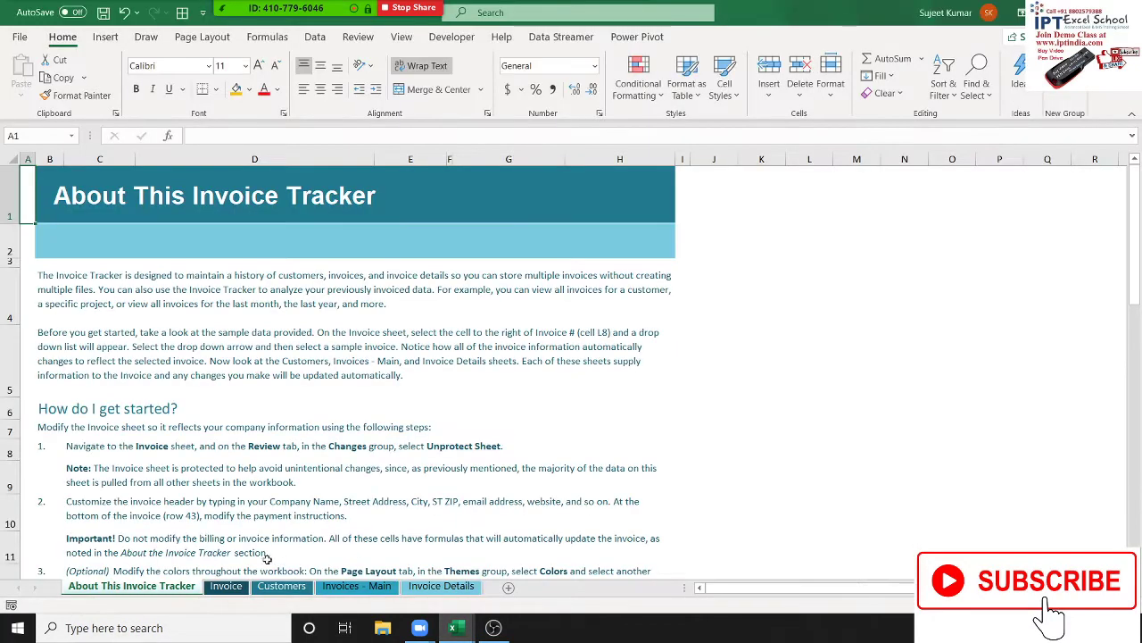
# Review the Invoice, Customers and Invoices - Main sheets and I5's SUMIF formula, then close the workbook
pyautogui.click(226, 586)
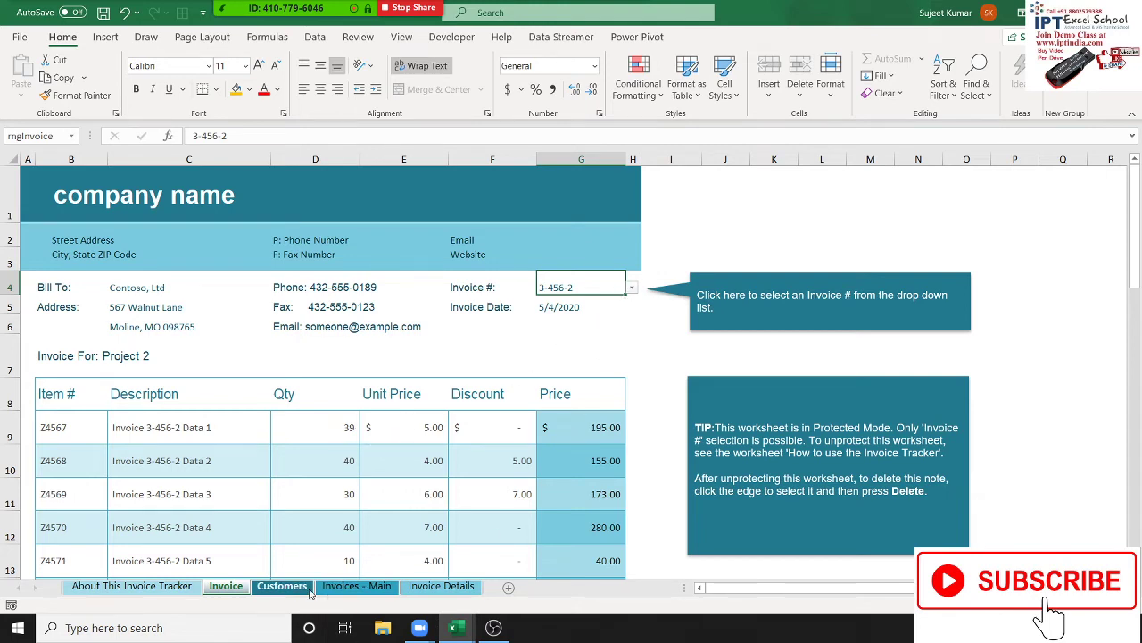
pyautogui.click(281, 585)
pyautogui.click(349, 589)
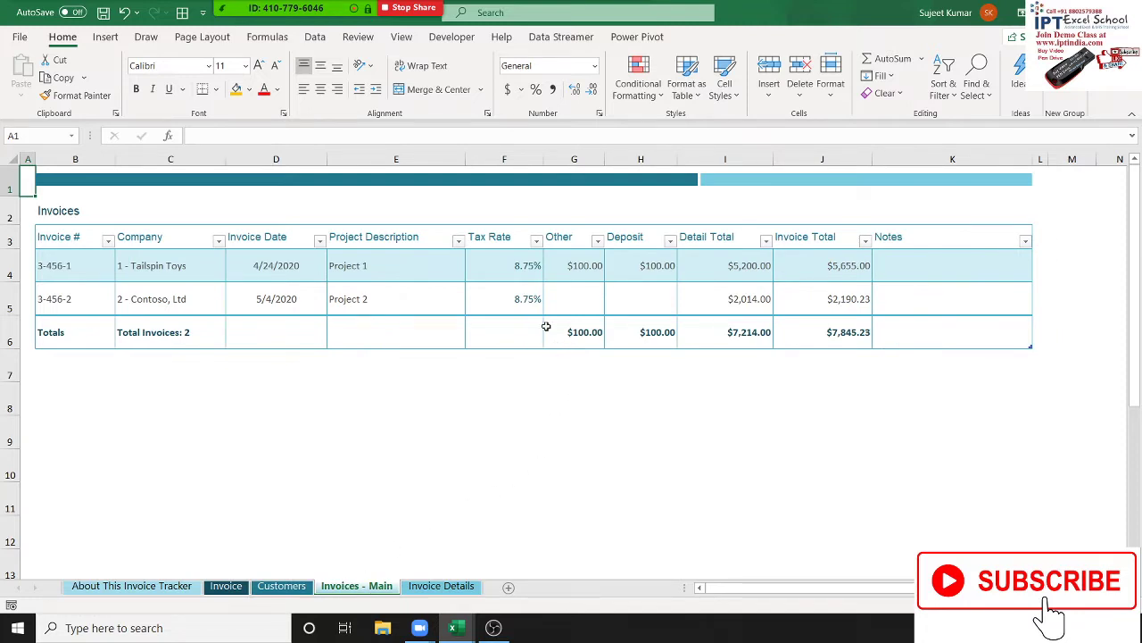
pyautogui.click(530, 298)
pyautogui.click(711, 306)
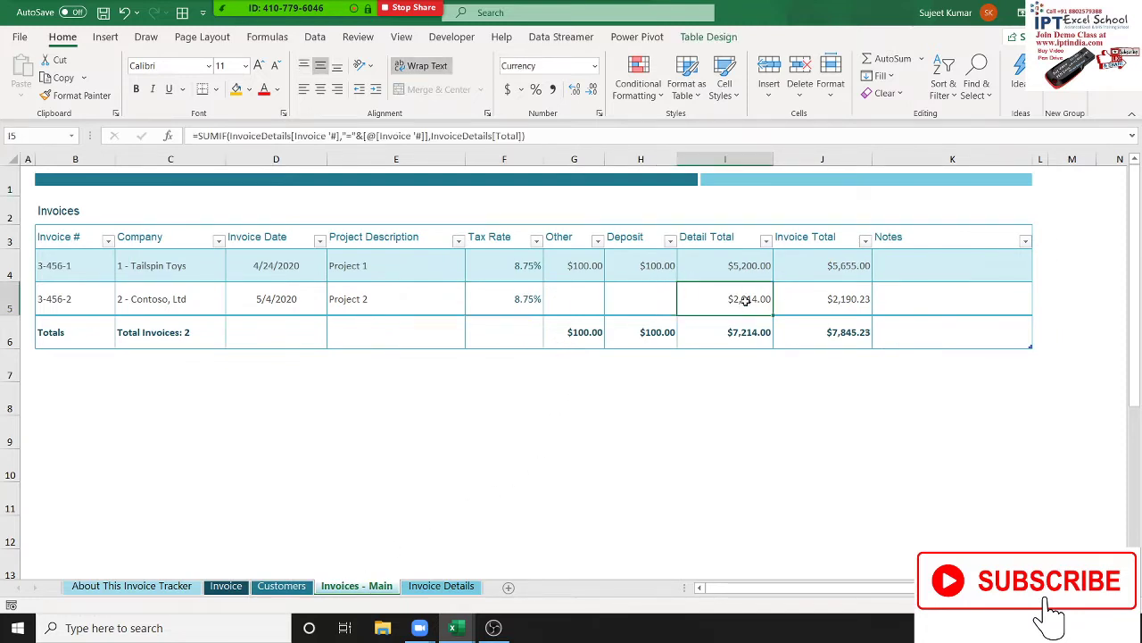
pyautogui.doubleClick(712, 306)
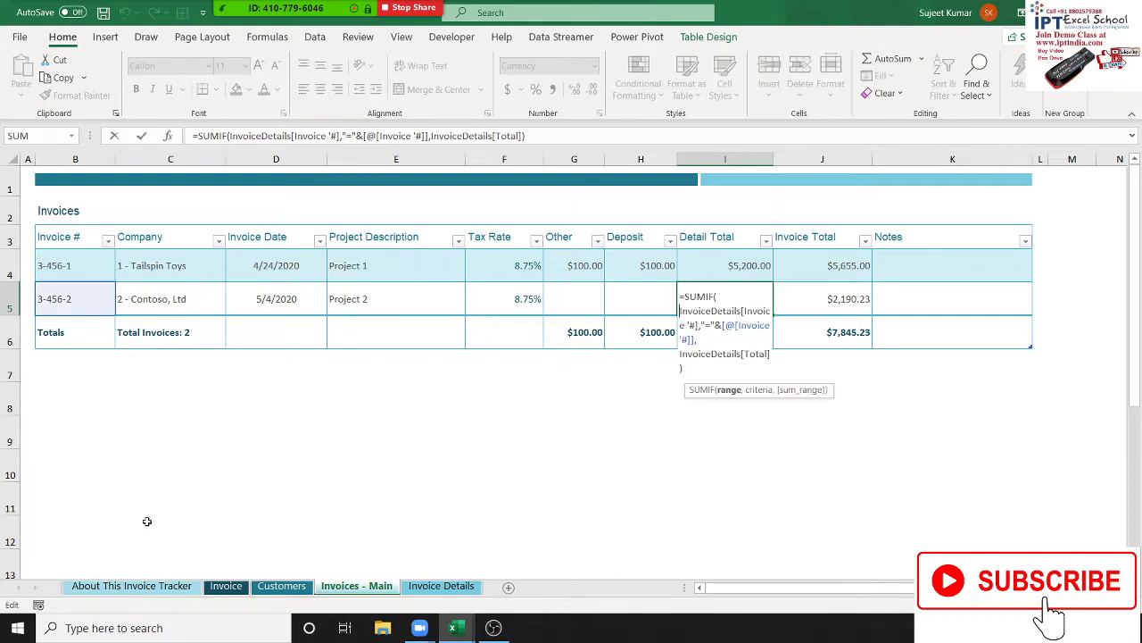
pyautogui.press('Escape')
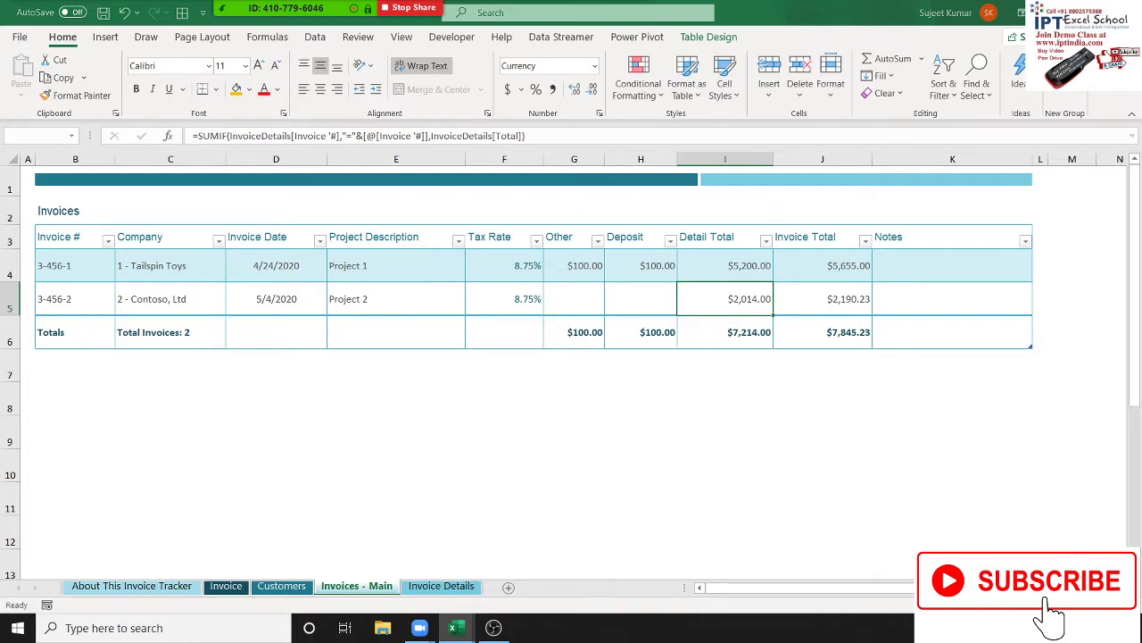
pyautogui.hotkey('ctrl', 'w')
pyautogui.click(639, 420)
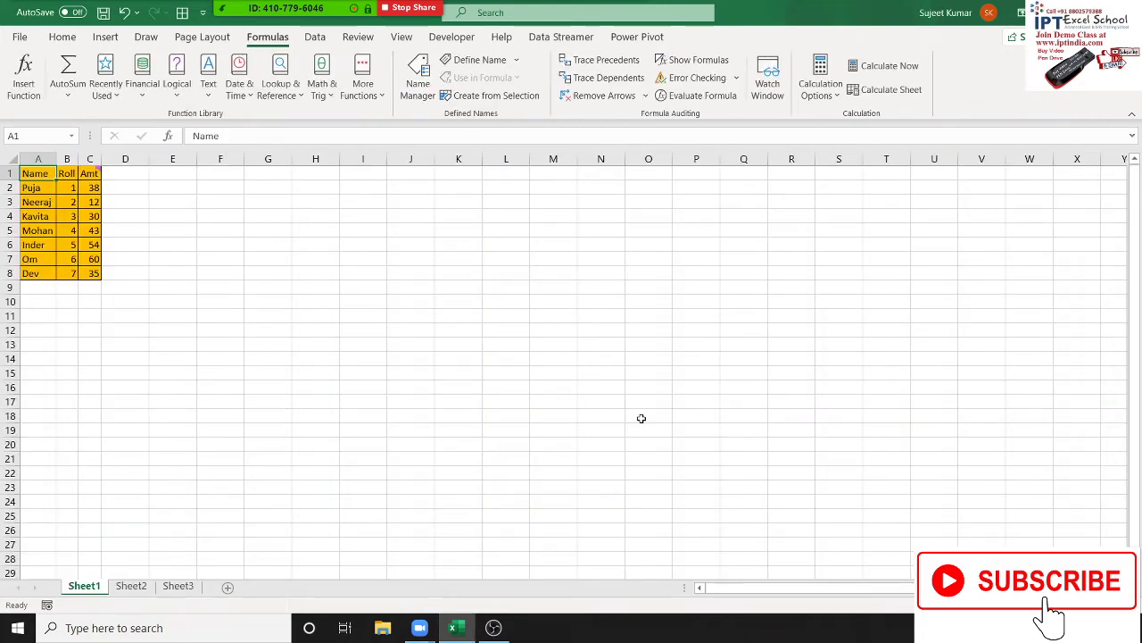
# Switch the ribbon to the Home tab
pyautogui.click(76, 36)
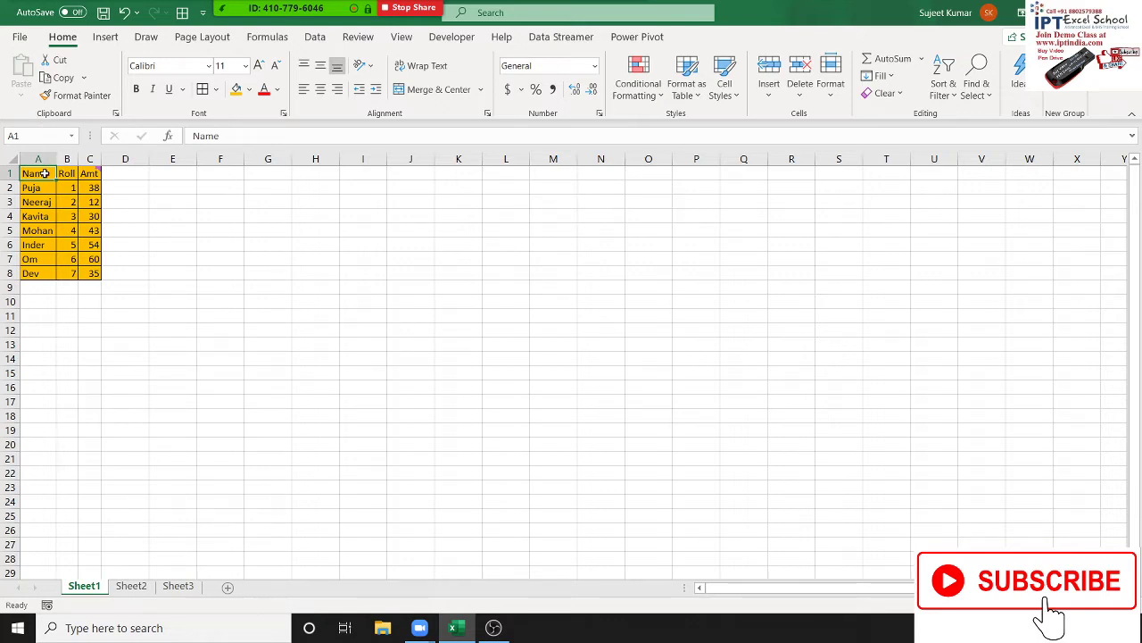
# Copy the table range A1:C8 and select J1 as the paste destination
pyautogui.moveTo(43, 174); pyautogui.dragTo(83, 274)
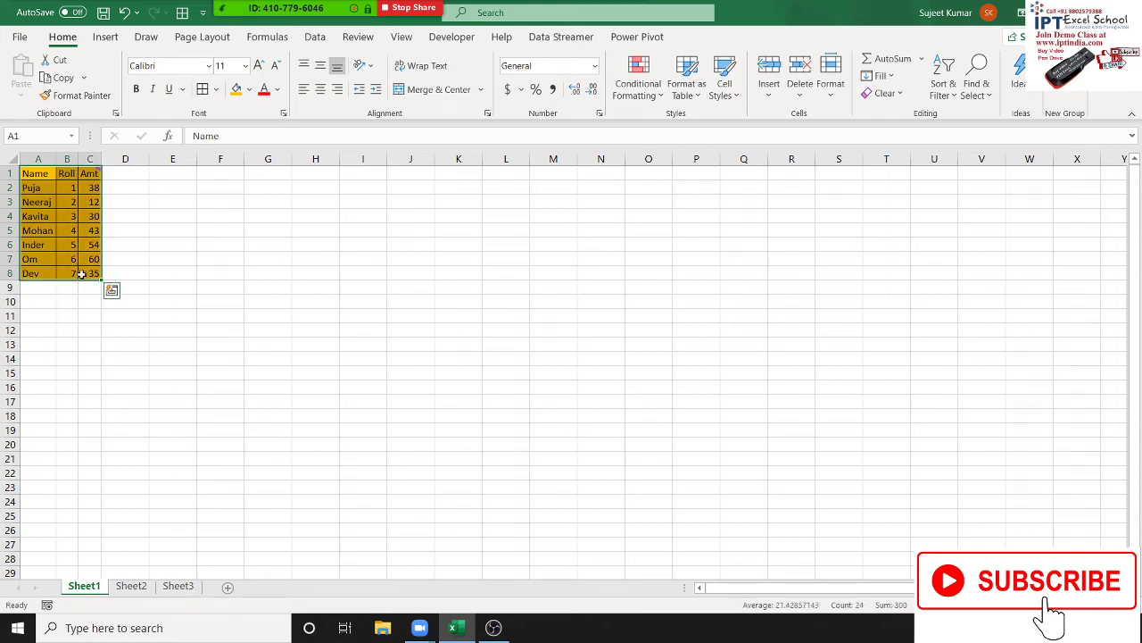
pyautogui.hotkey('ctrl', 'c')
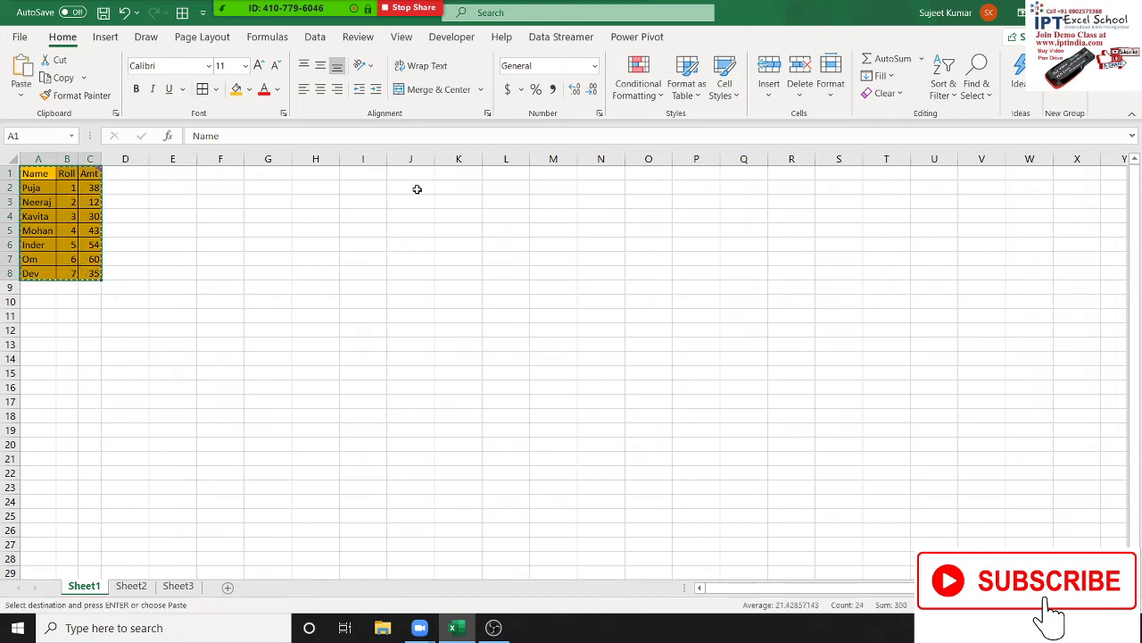
pyautogui.click(417, 179)
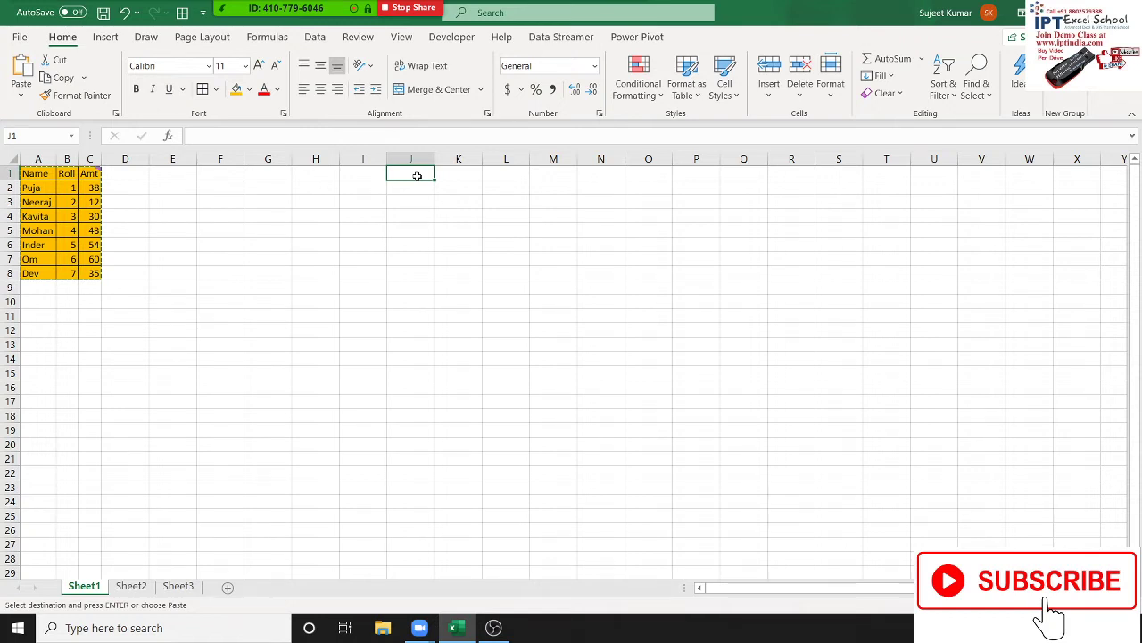
pyautogui.click(43, 175)
pyautogui.press('F2')
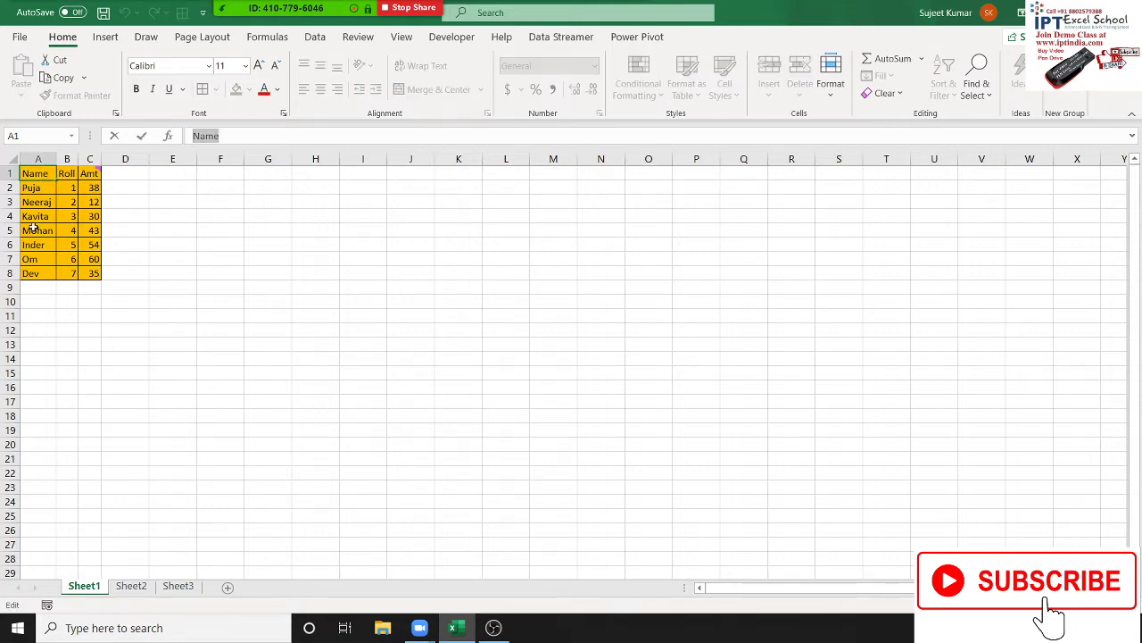
pyautogui.press('Escape')
pyautogui.click(122, 184)
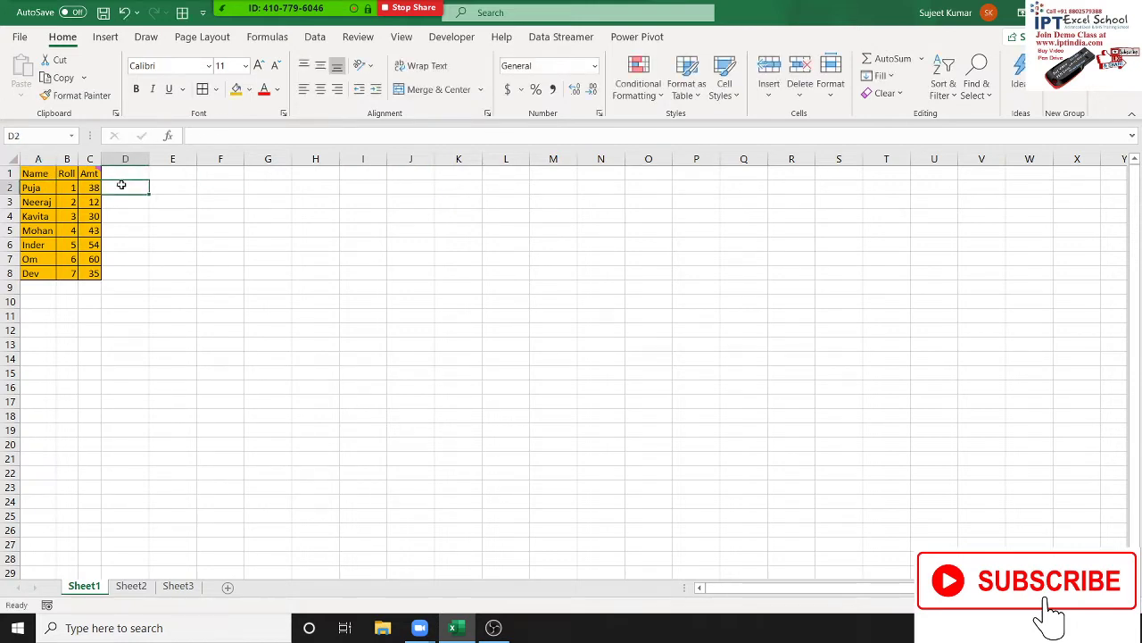
pyautogui.click(182, 341)
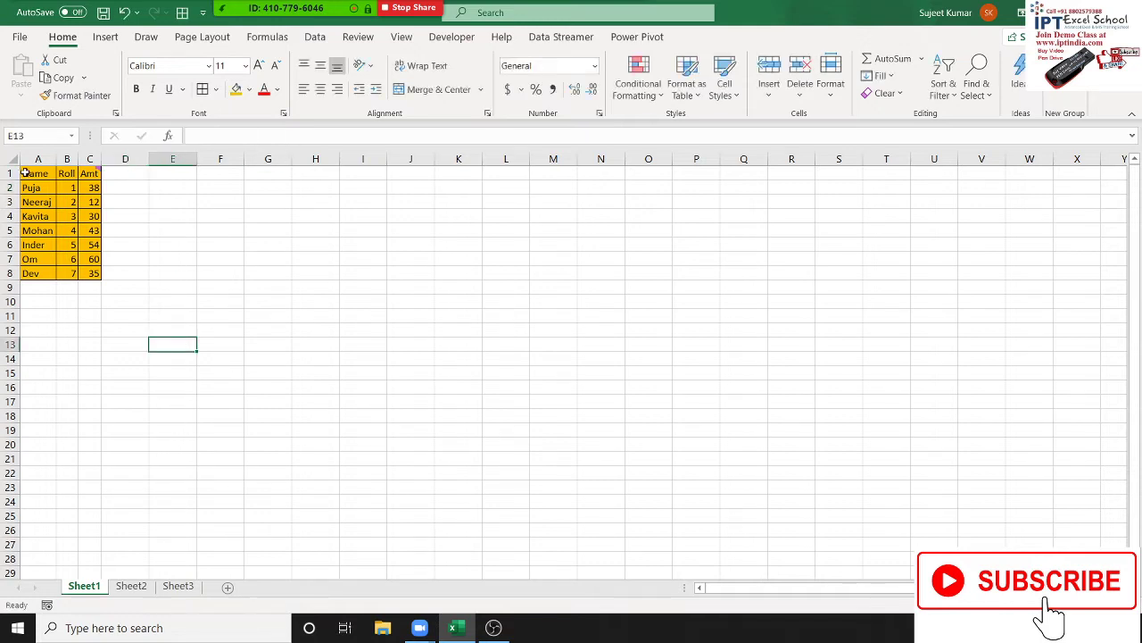
pyautogui.moveTo(25, 172)
pyautogui.mouseDown()
pyautogui.moveTo(93, 230)
pyautogui.moveTo(94, 273)
pyautogui.mouseUp()
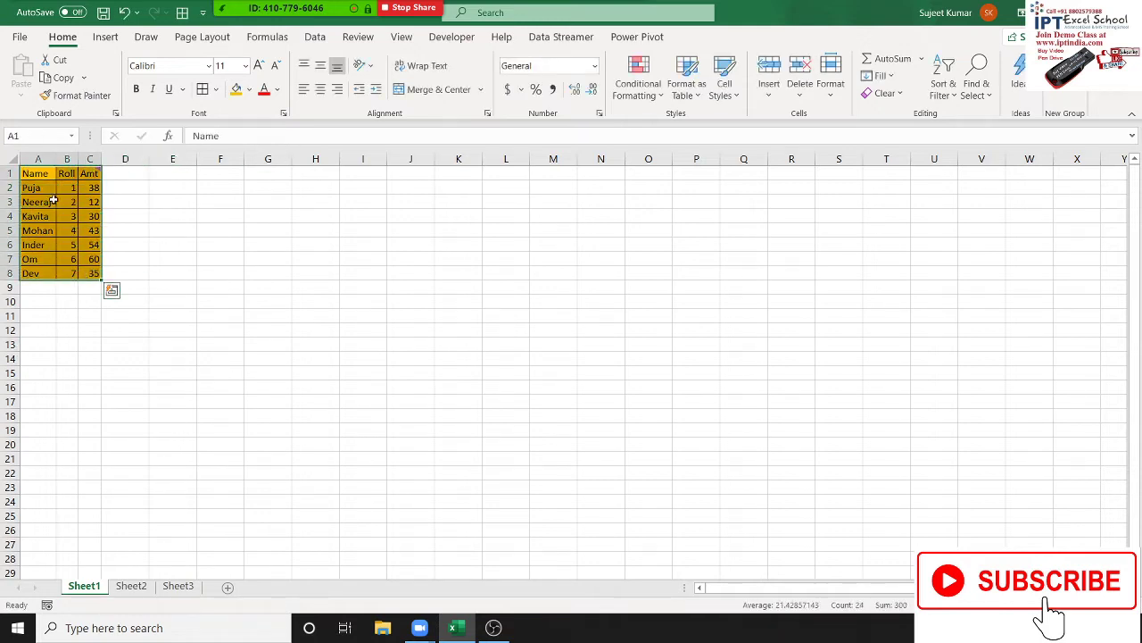
pyautogui.click(85, 287)
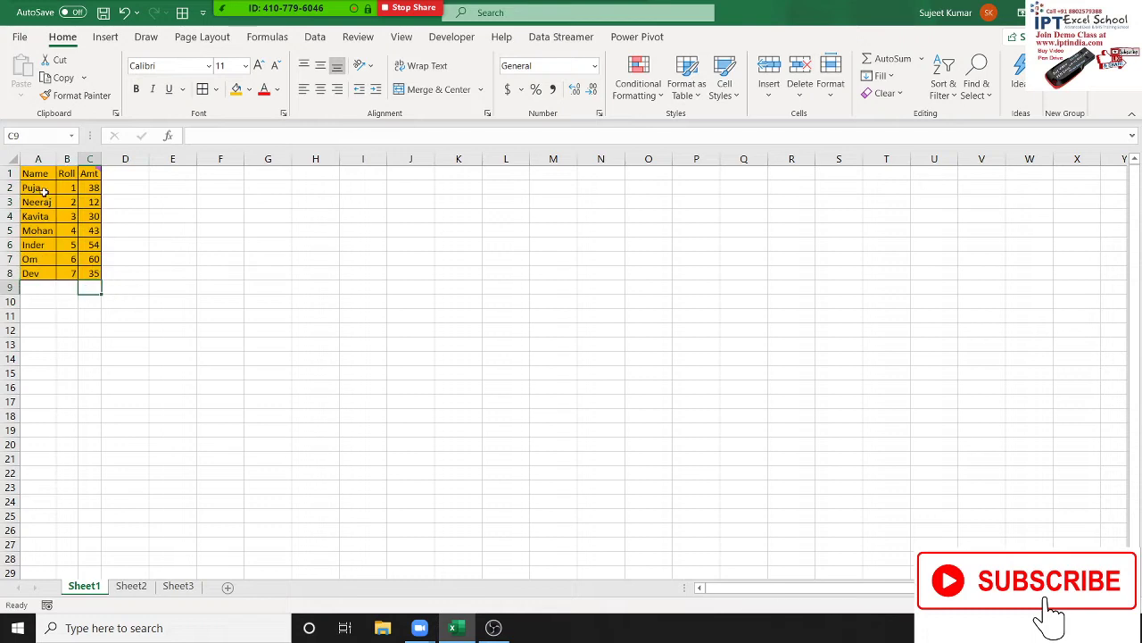
pyautogui.click(45, 192)
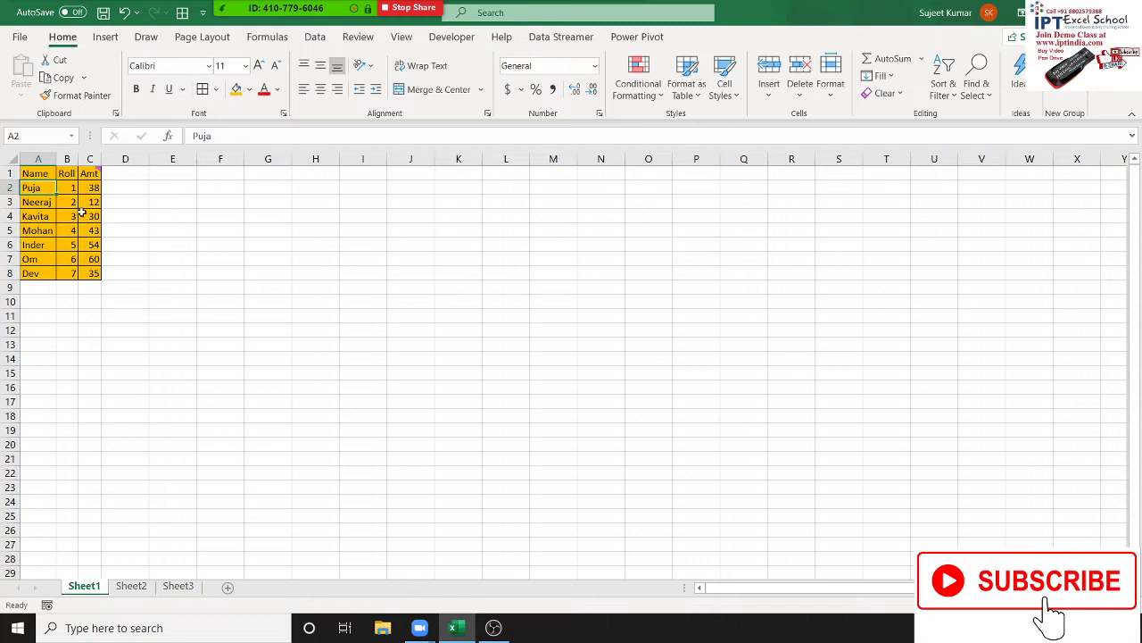
pyautogui.click(89, 172)
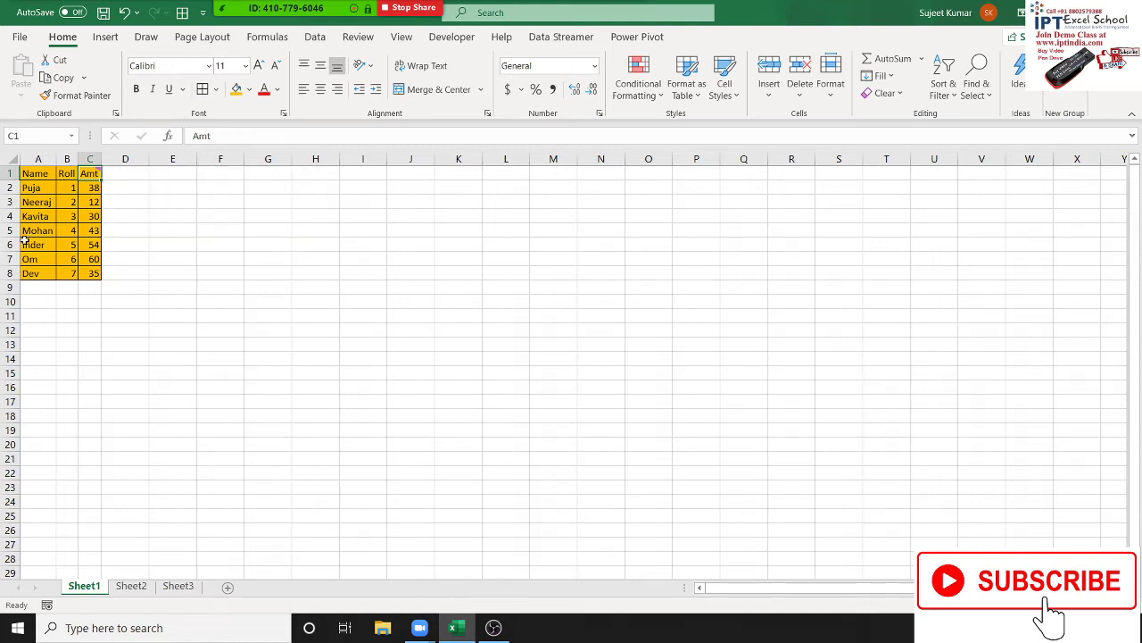
pyautogui.moveTo(48, 176)
pyautogui.mouseDown()
pyautogui.moveTo(71, 206)
pyautogui.moveTo(85, 280)
pyautogui.mouseUp()
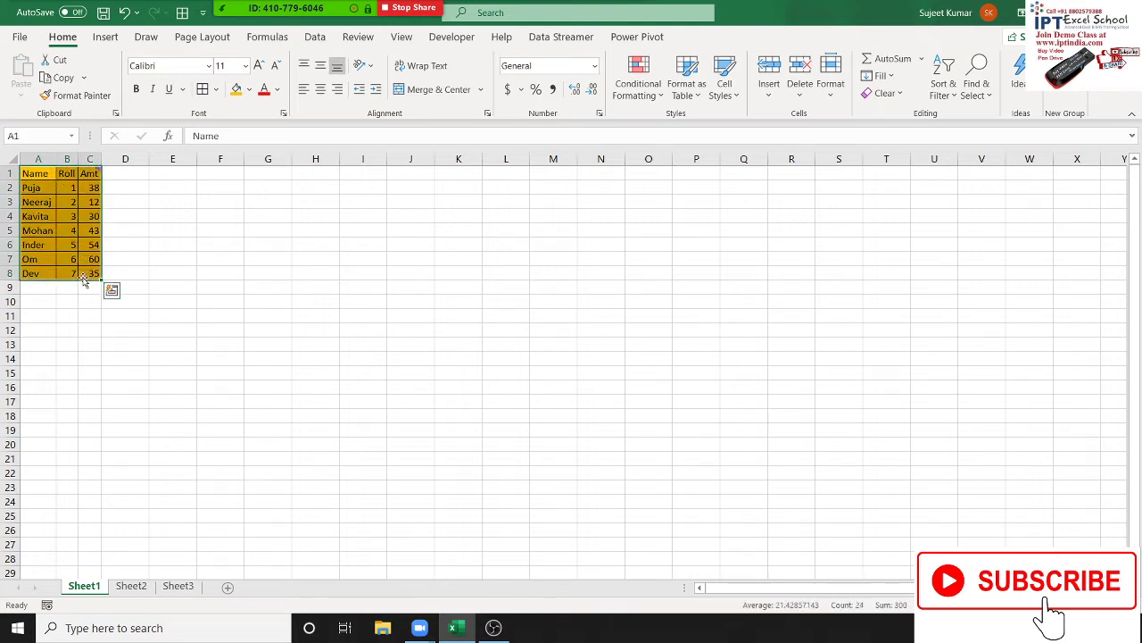
pyautogui.hotkey('ctrl', 'c')
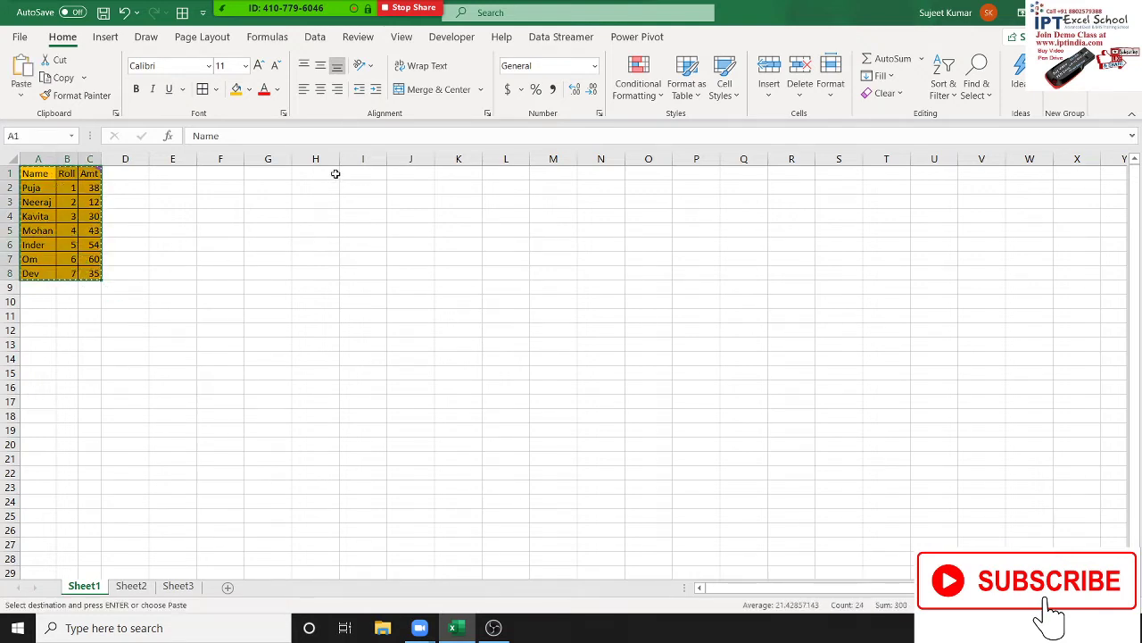
pyautogui.click(327, 174)
pyautogui.rightClick(329, 175)
pyautogui.click(375, 277)
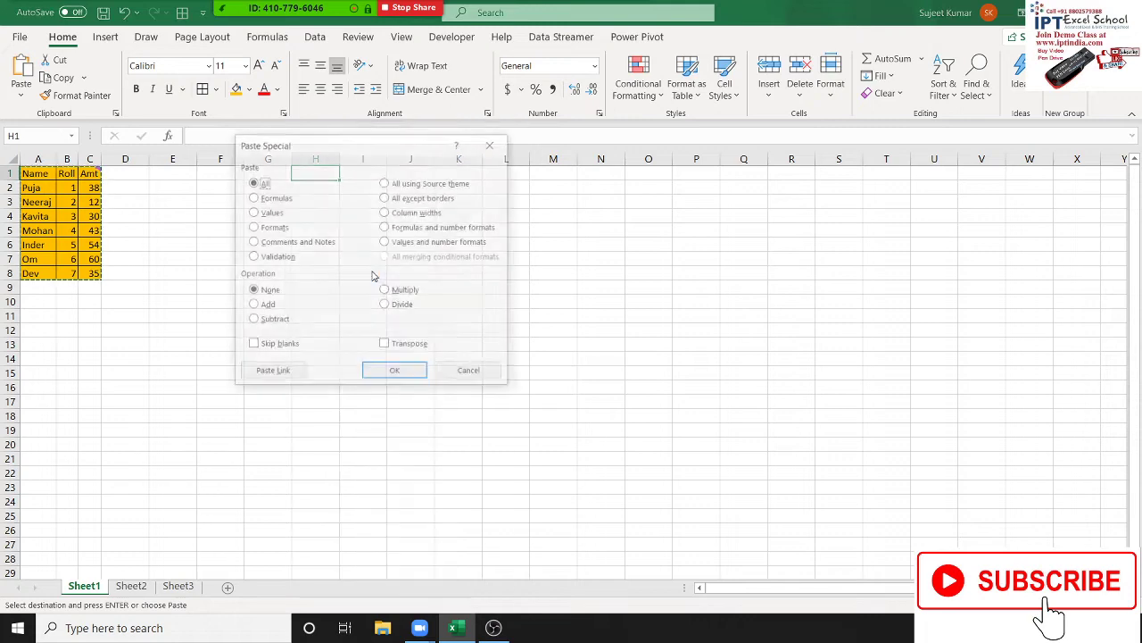
pyautogui.moveTo(374, 158); pyautogui.dragTo(703, 108)
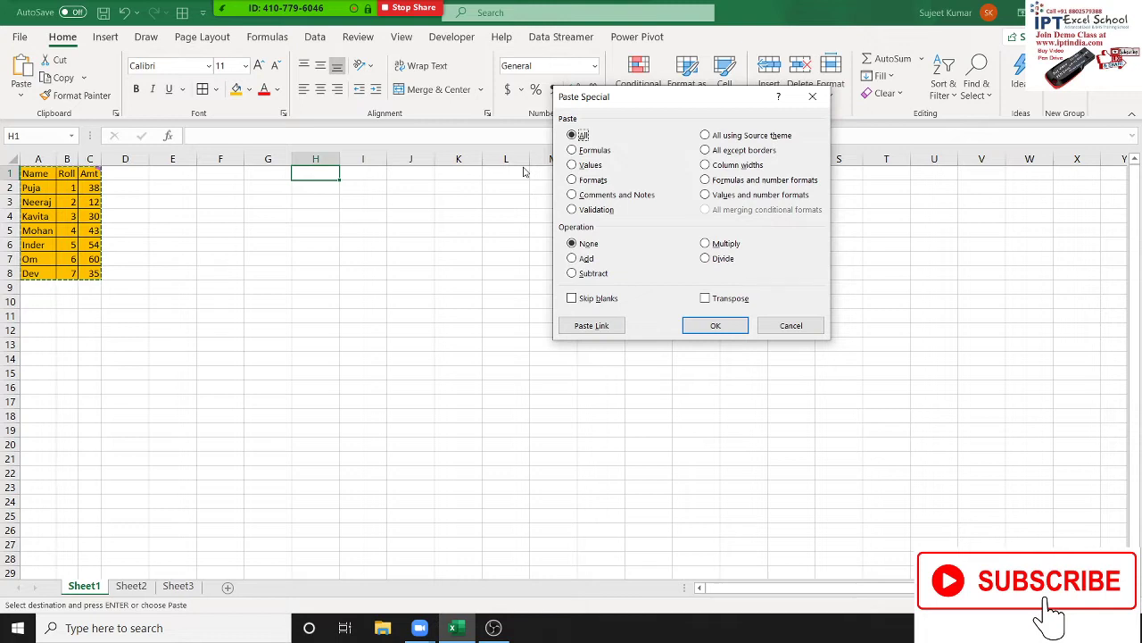
pyautogui.press('Escape')
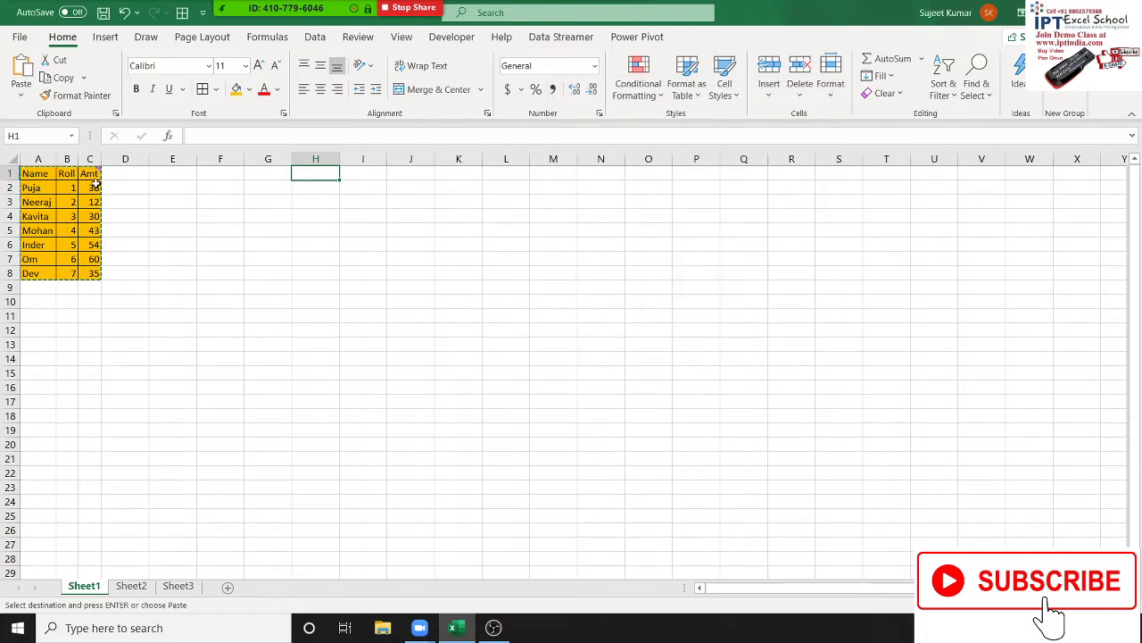
pyautogui.press('Escape')
# Widen the Amt column C and the Roll column B slightly
pyautogui.click(62, 174)
pyautogui.moveTo(36, 174); pyautogui.dragTo(89, 273)
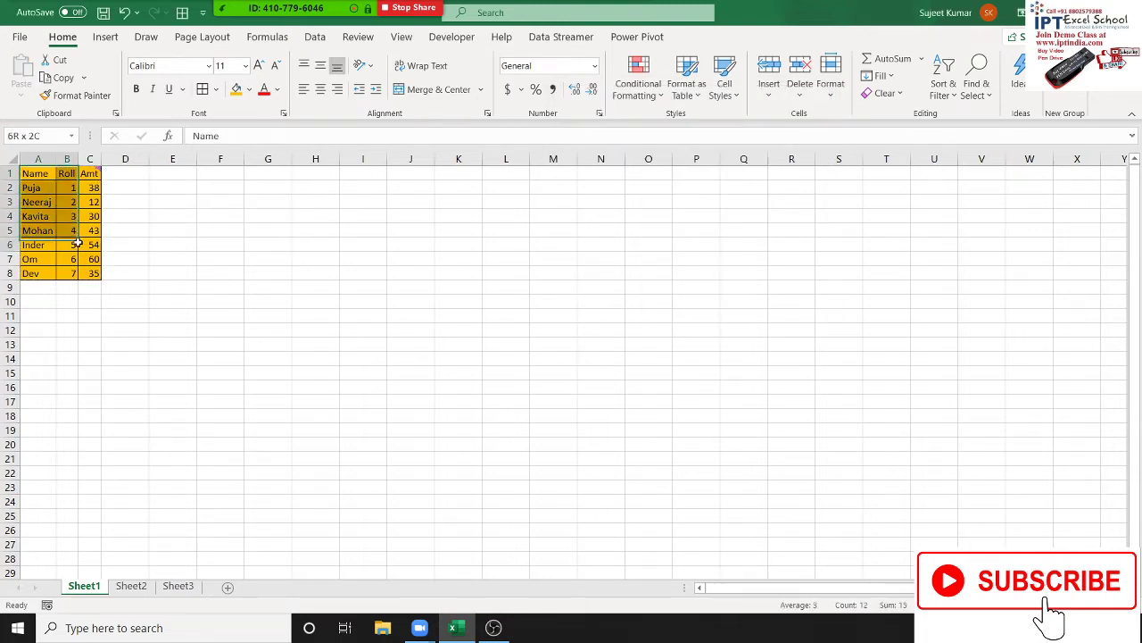
pyautogui.click(84, 218)
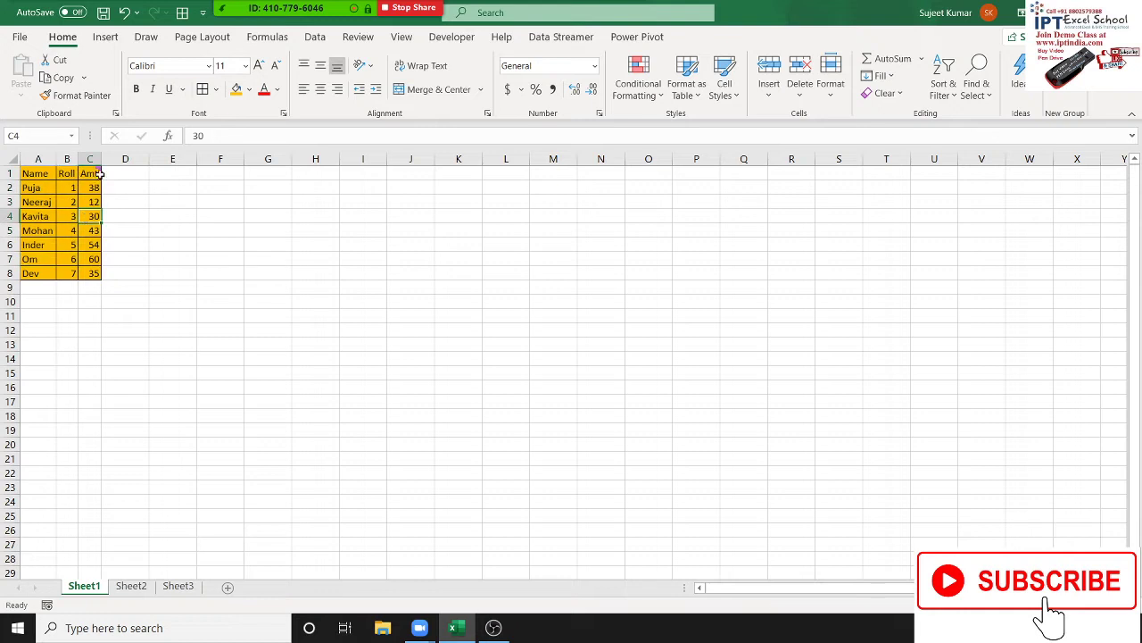
pyautogui.moveTo(102, 159); pyautogui.dragTo(105, 159)
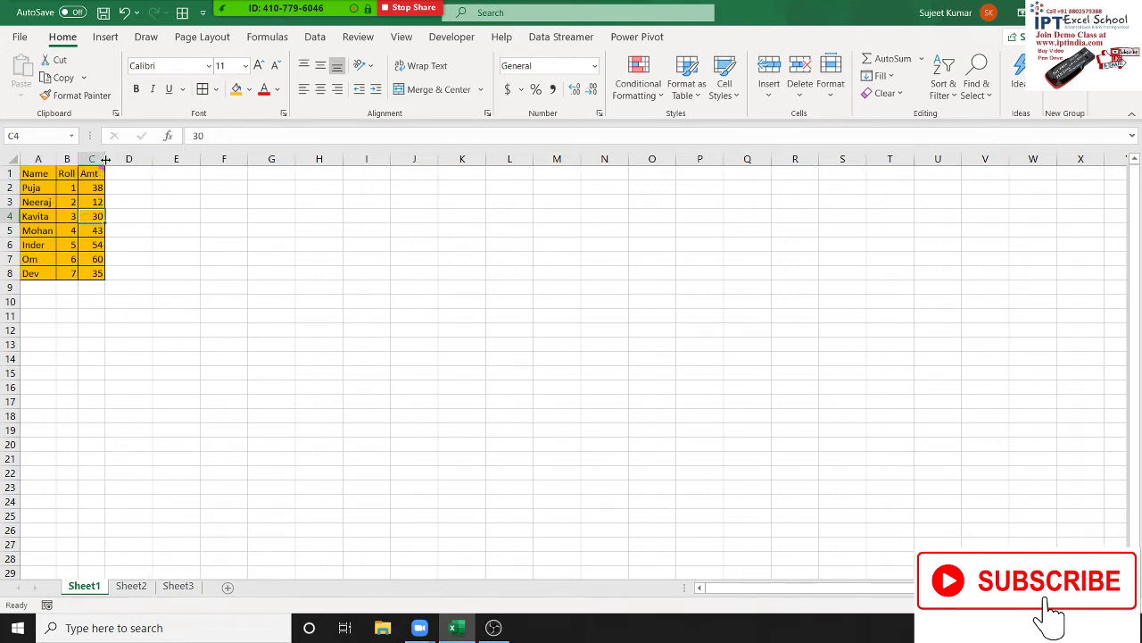
pyautogui.click(78, 159)
pyautogui.moveTo(77, 159); pyautogui.dragTo(83, 159)
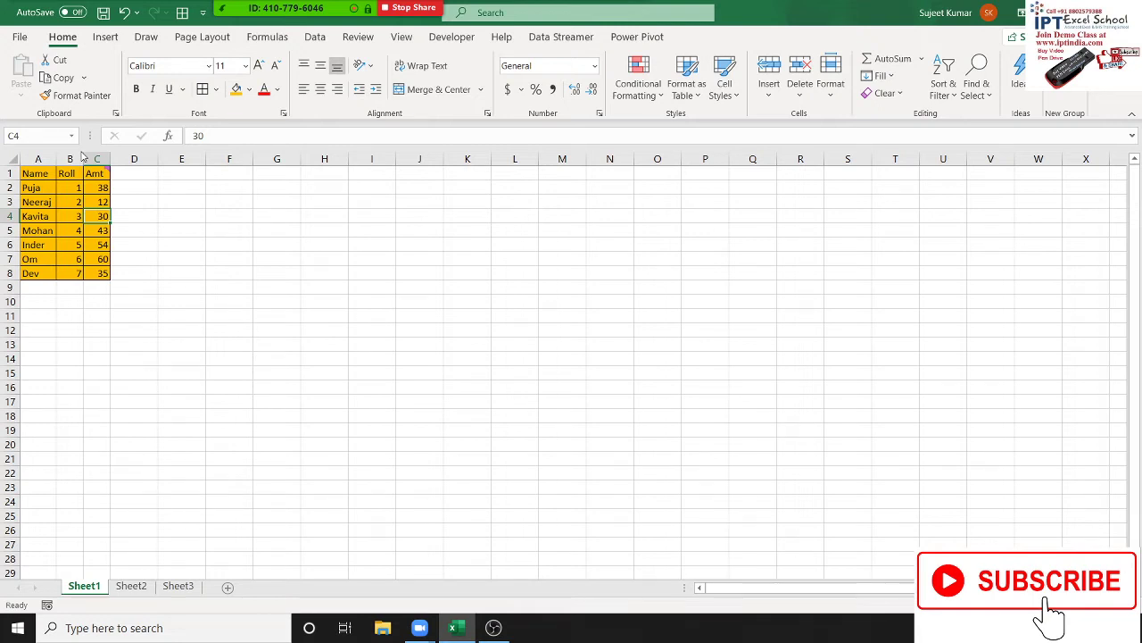
pyautogui.press('Left')
pyautogui.press('Left')
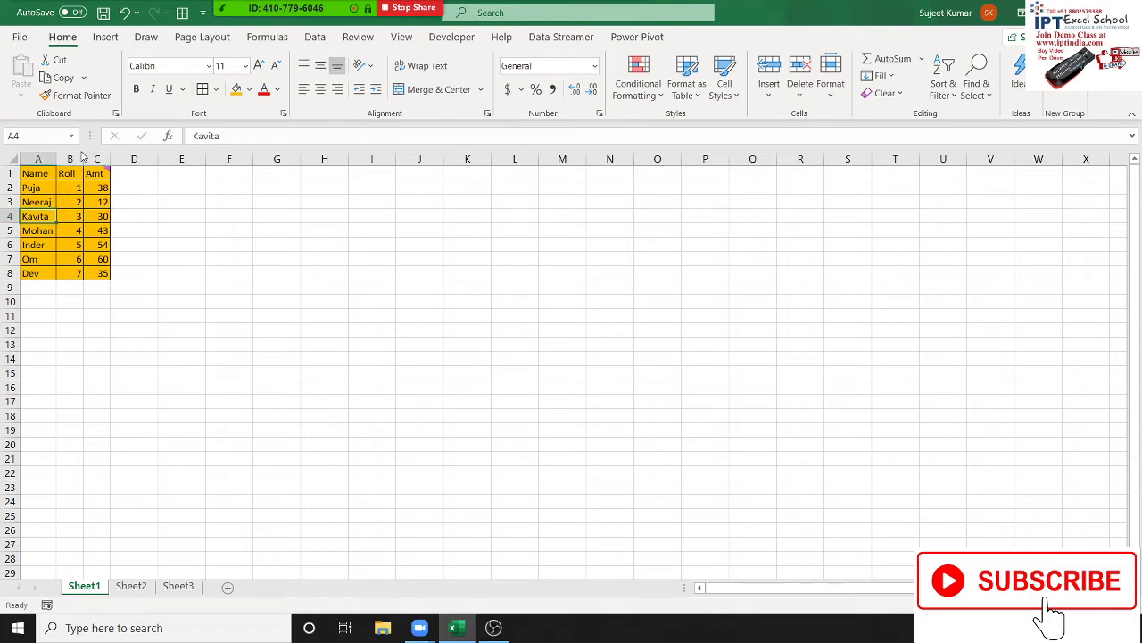
pyautogui.press('Right')
pyautogui.press('Right')
pyautogui.press('Right')
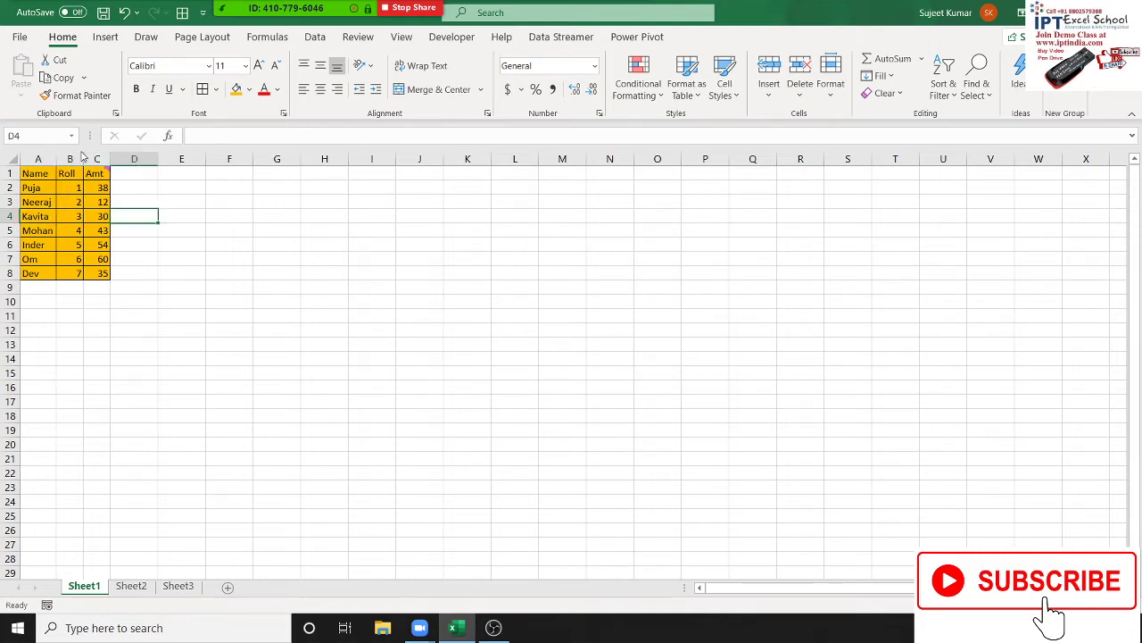
pyautogui.doubleClick(103, 216)
pyautogui.write('*')
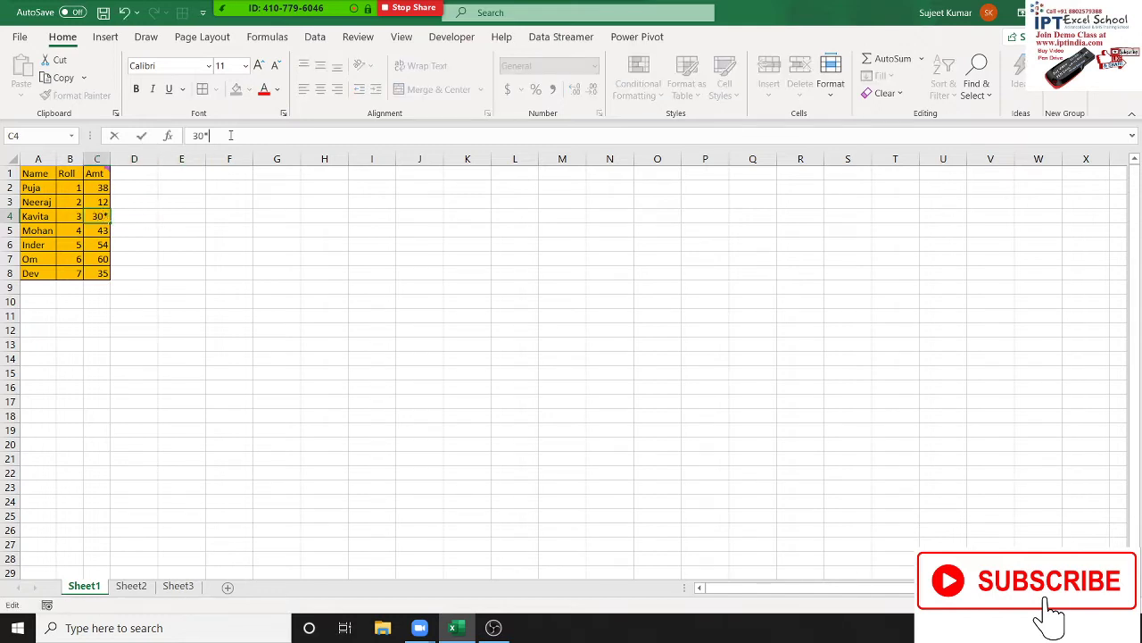
pyautogui.press('Escape')
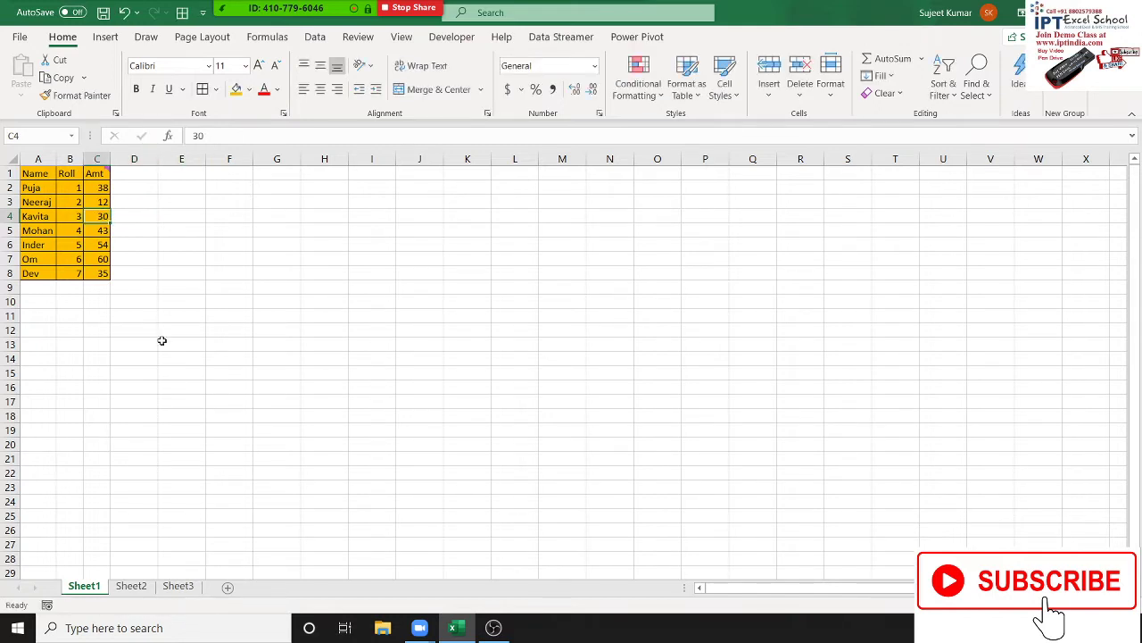
pyautogui.click(105, 371)
pyautogui.write('*')
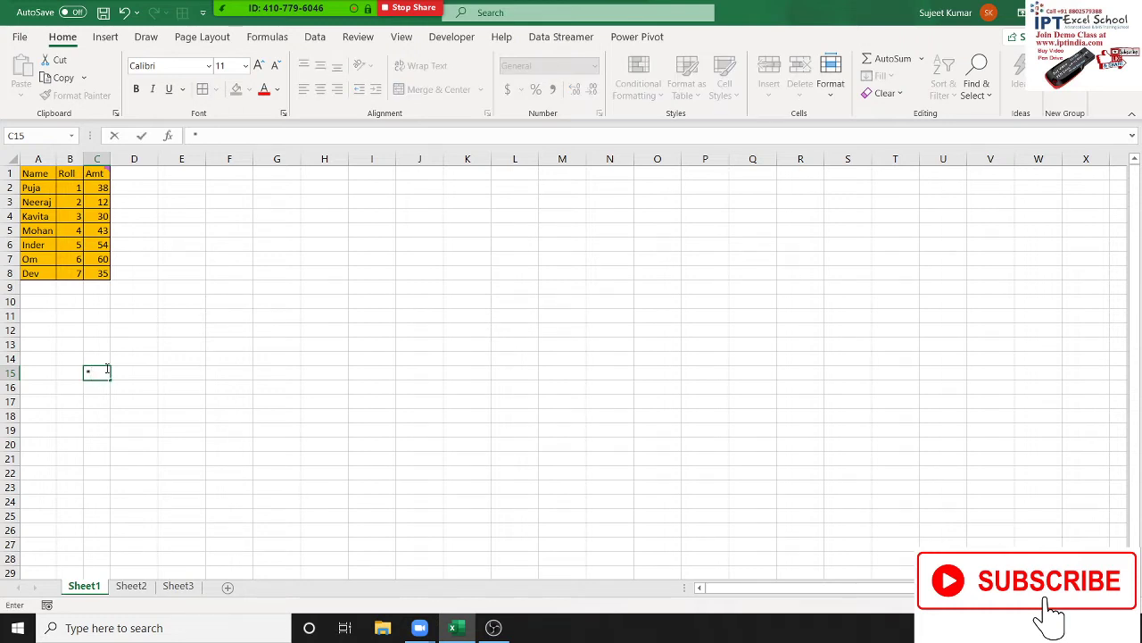
pyautogui.press('Escape')
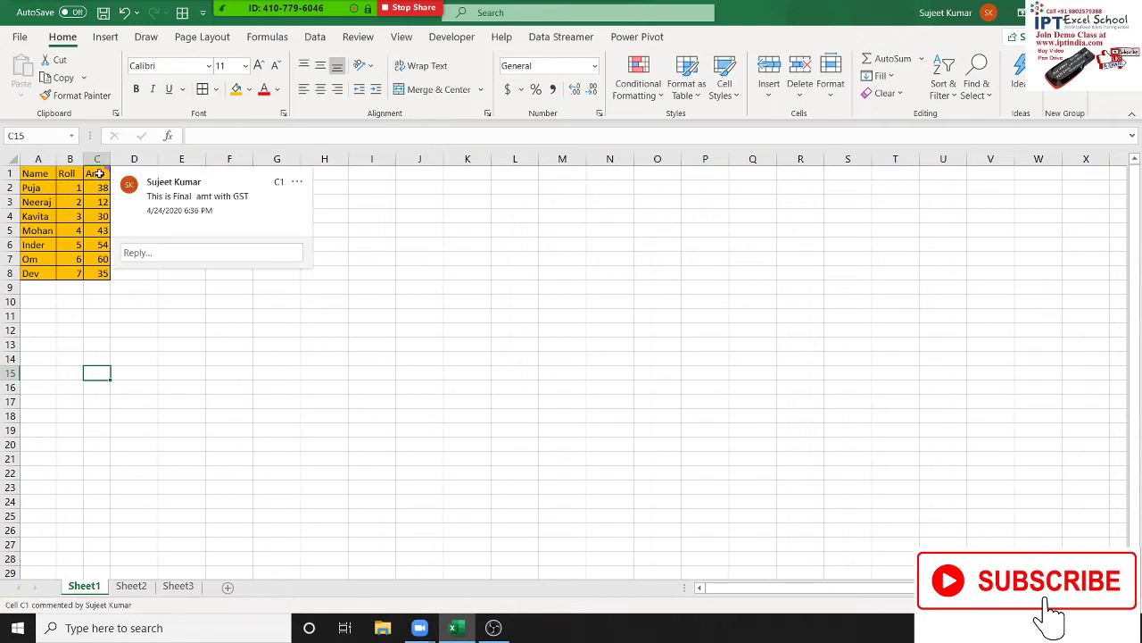
pyautogui.moveTo(99, 173)
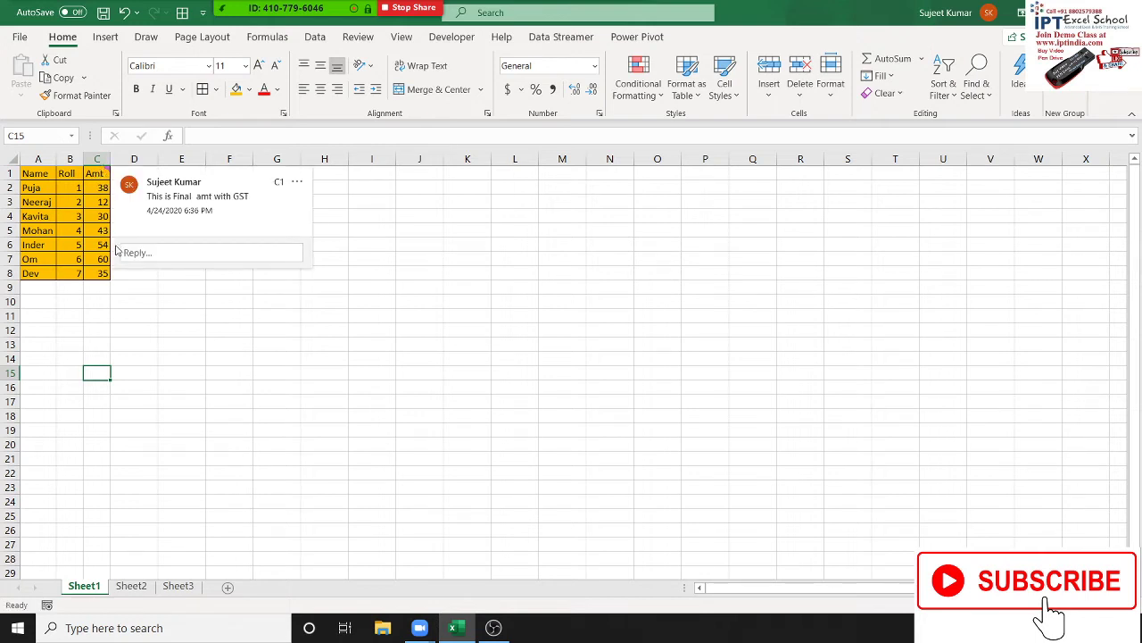
pyautogui.click(176, 361)
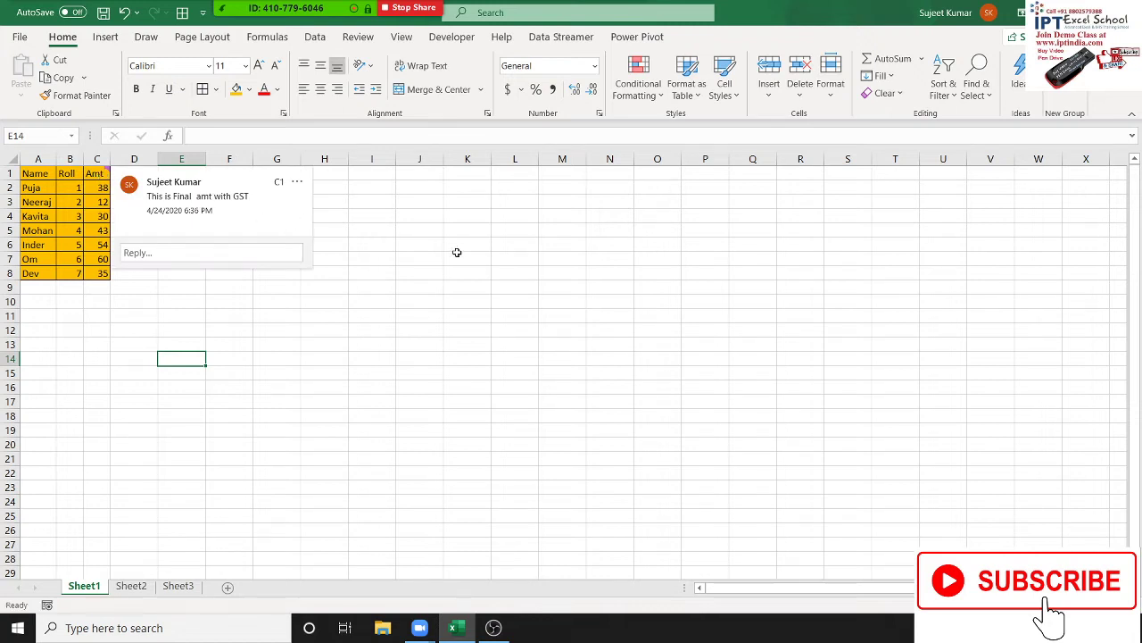
# Select and copy the whole table A1:C8, then cancel the copy
pyautogui.click(410, 256)
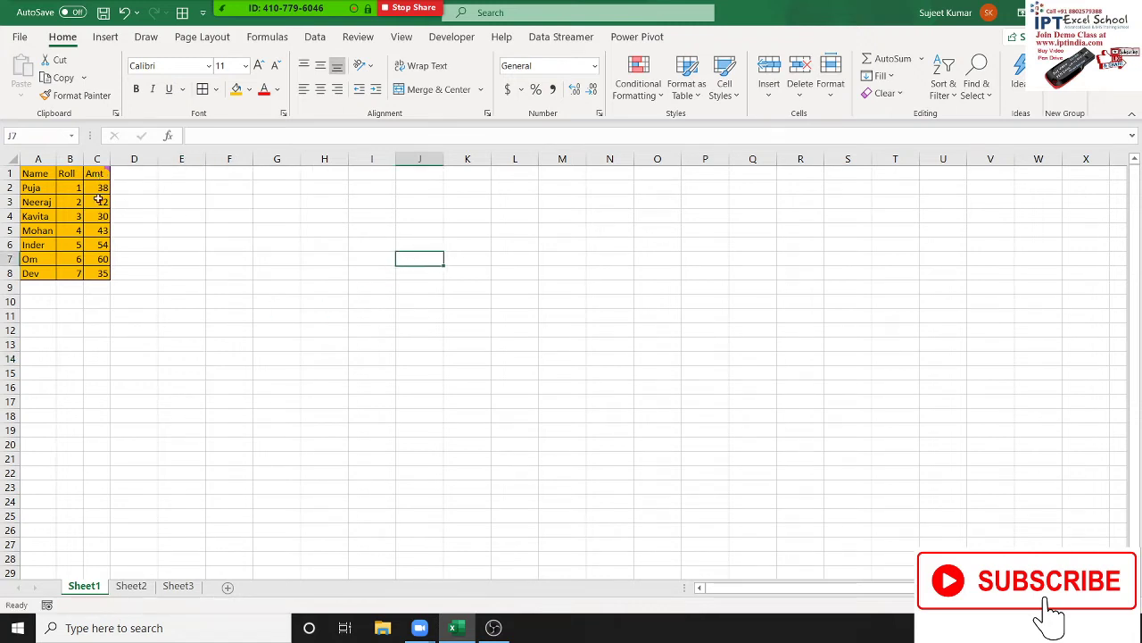
pyautogui.moveTo(49, 173); pyautogui.dragTo(103, 272)
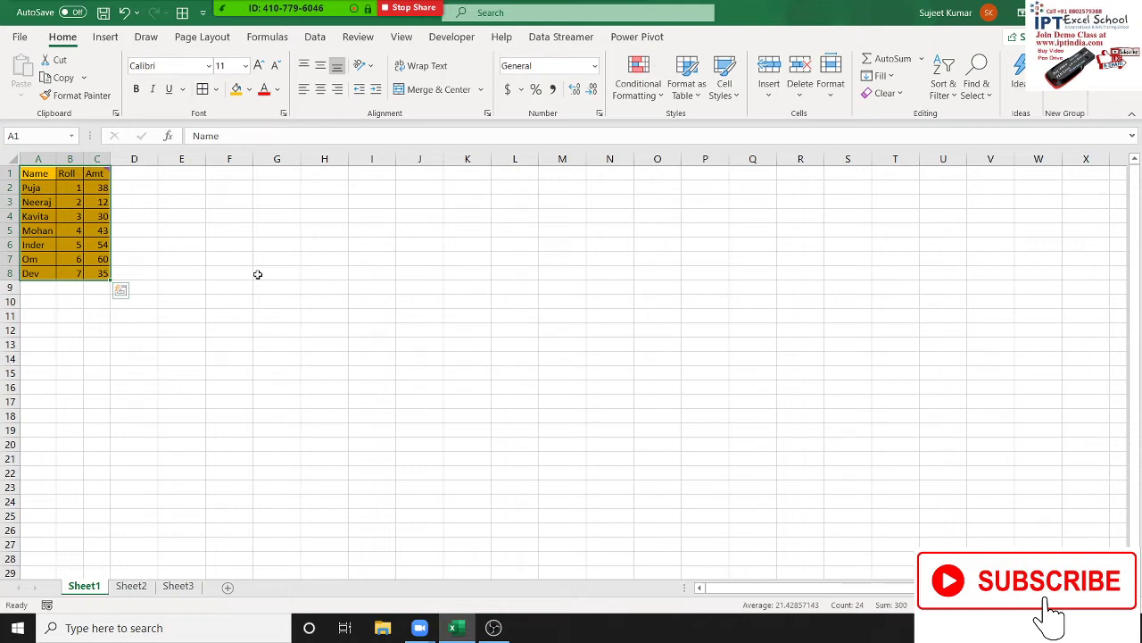
pyautogui.hotkey('ctrl', 'c')
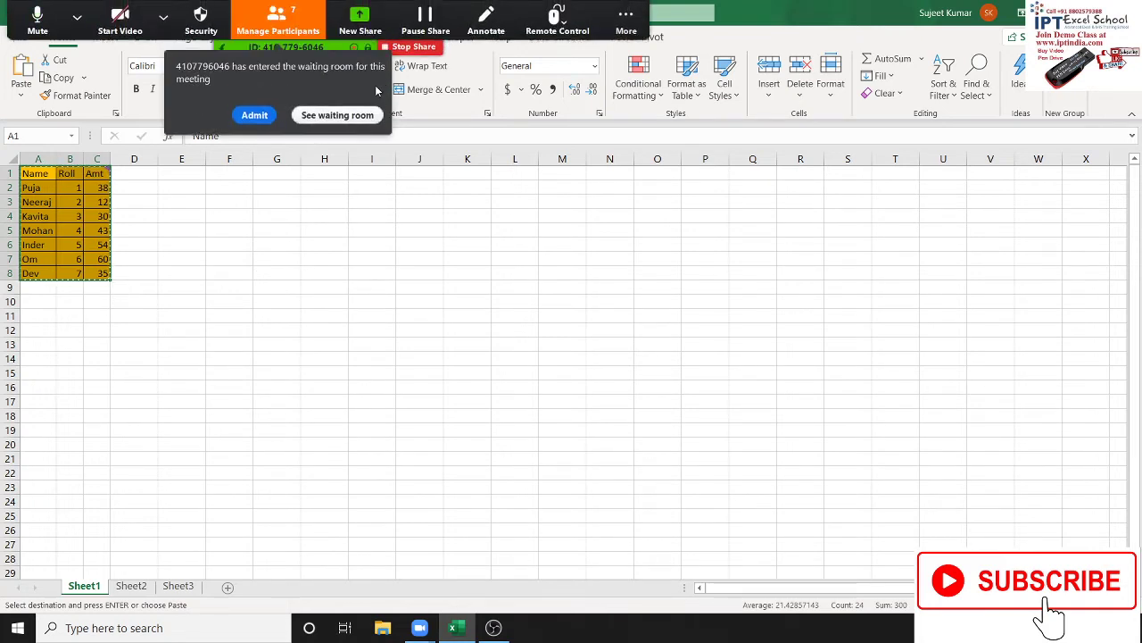
pyautogui.press('Escape')
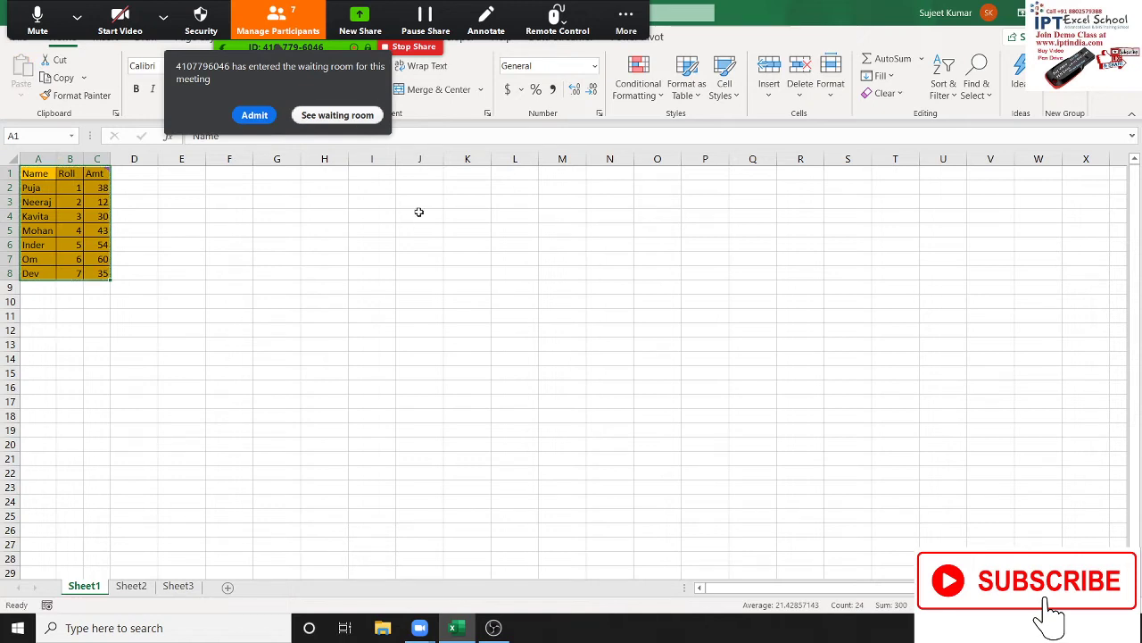
# Copy the Amt value 12 from cell C3
pyautogui.click(419, 215)
pyautogui.click(358, 119)
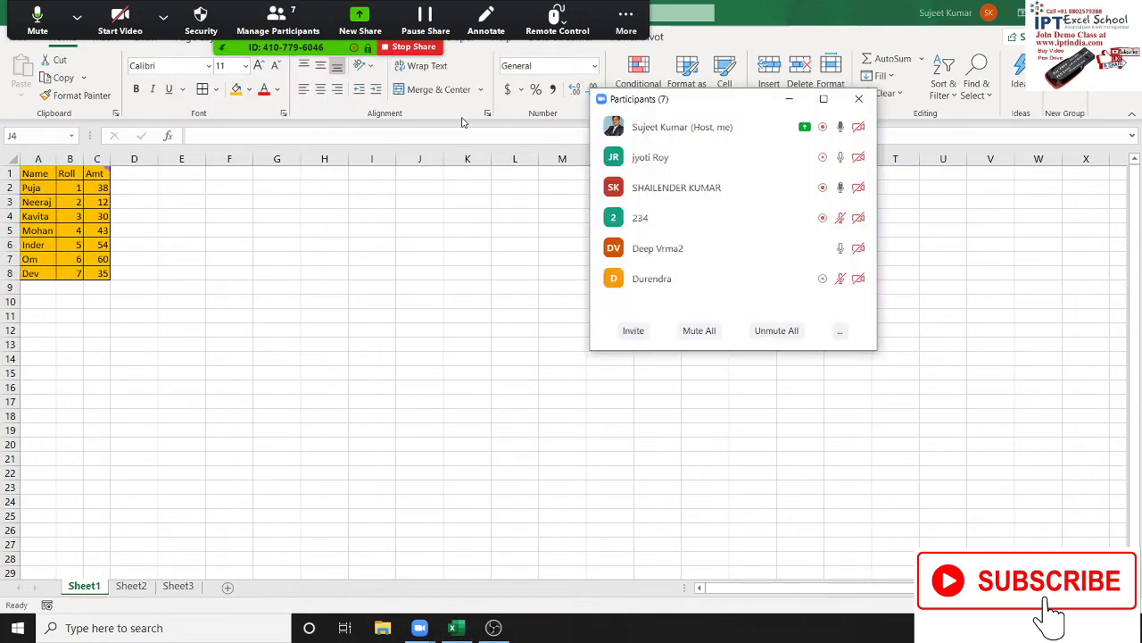
pyautogui.click(342, 186)
pyautogui.click(337, 173)
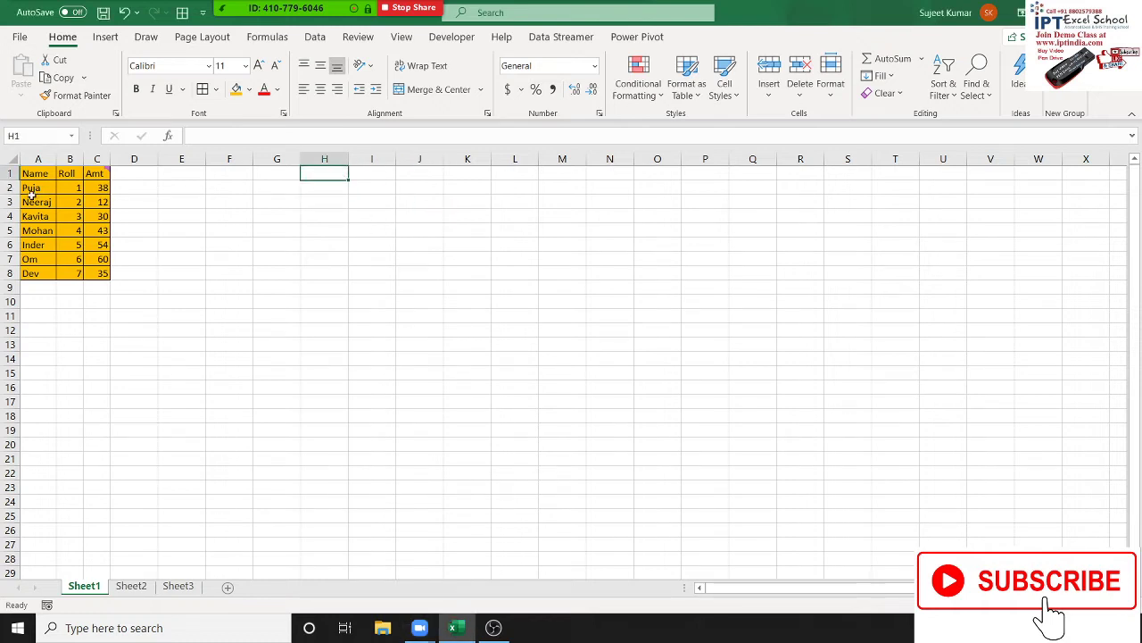
pyautogui.click(127, 175)
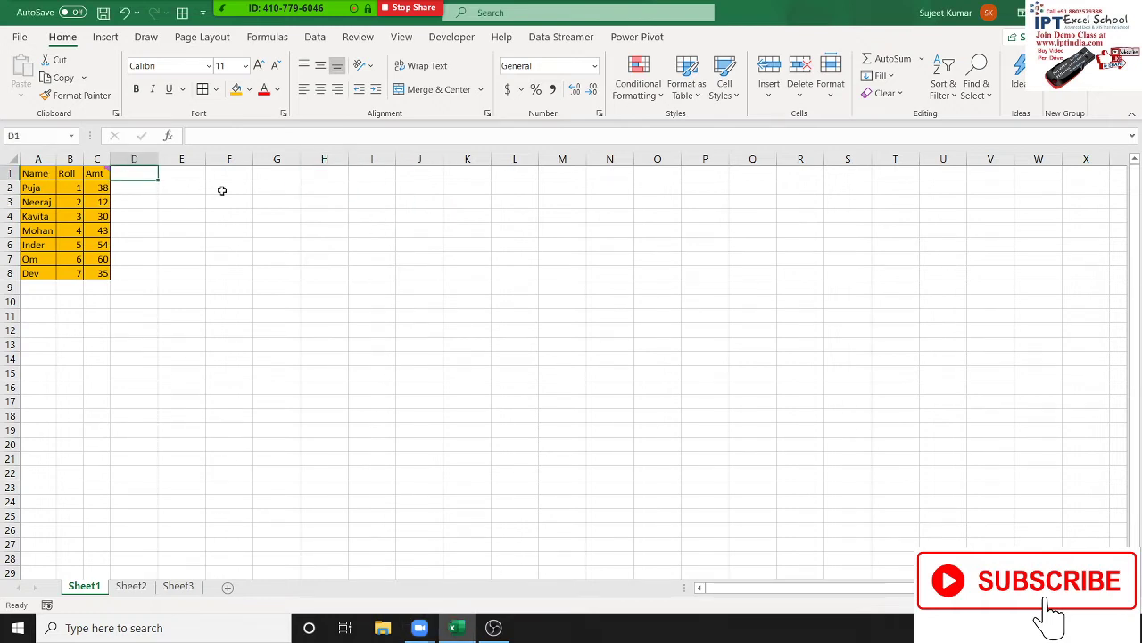
pyautogui.click(106, 201)
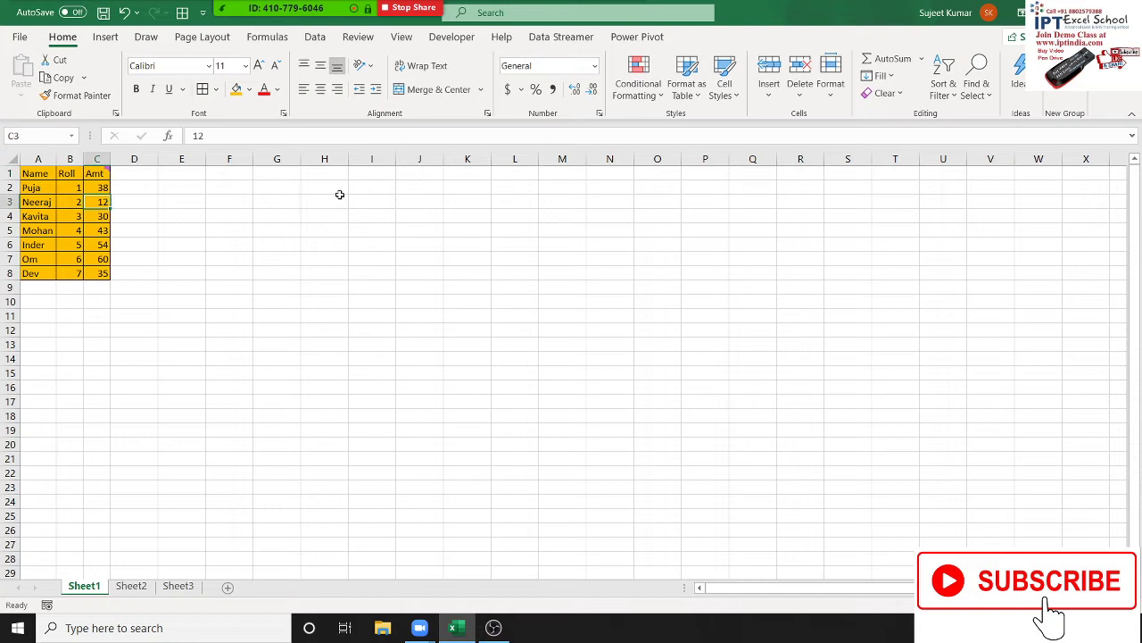
pyautogui.press('super+v')
pyautogui.hotkey('ctrl', 'c')
# Open Paste Special for cell G5, then cancel it without pasting anything
pyautogui.click(219, 237)
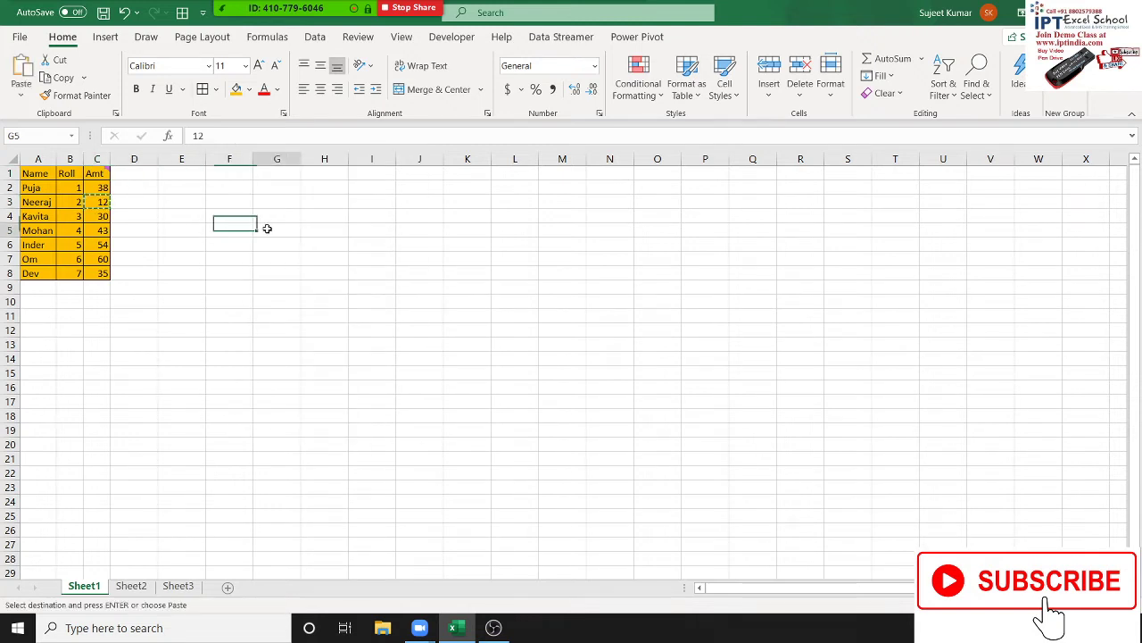
pyautogui.rightClick(268, 230)
pyautogui.click(323, 287)
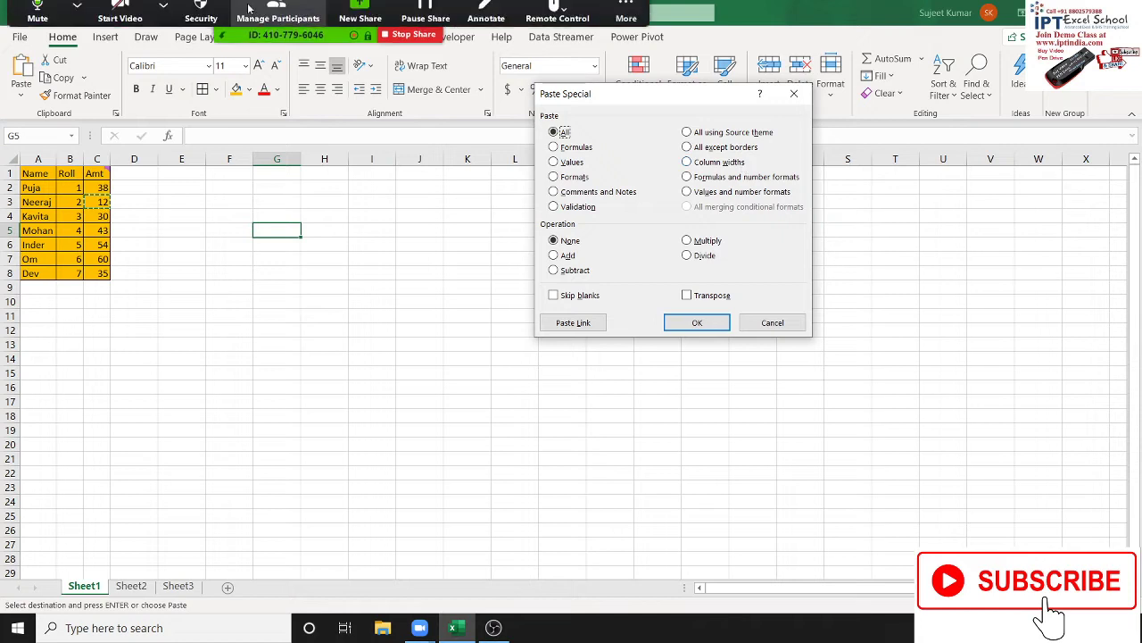
pyautogui.click(277, 15)
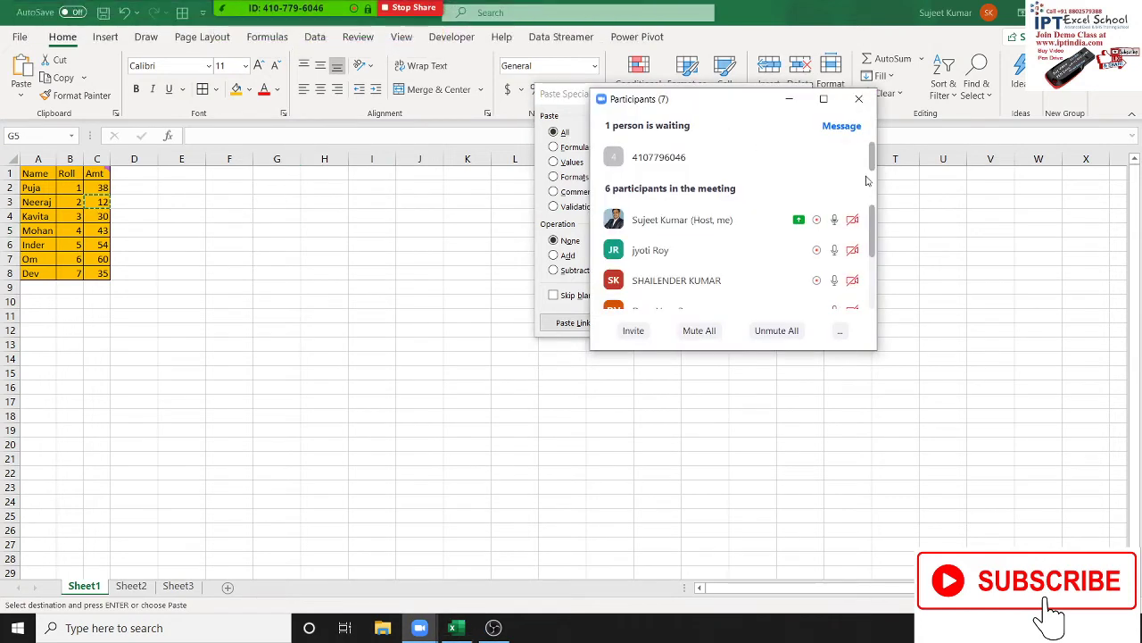
pyautogui.scroll(-1, 873, 221)
pyautogui.scroll(-2, 848, 254)
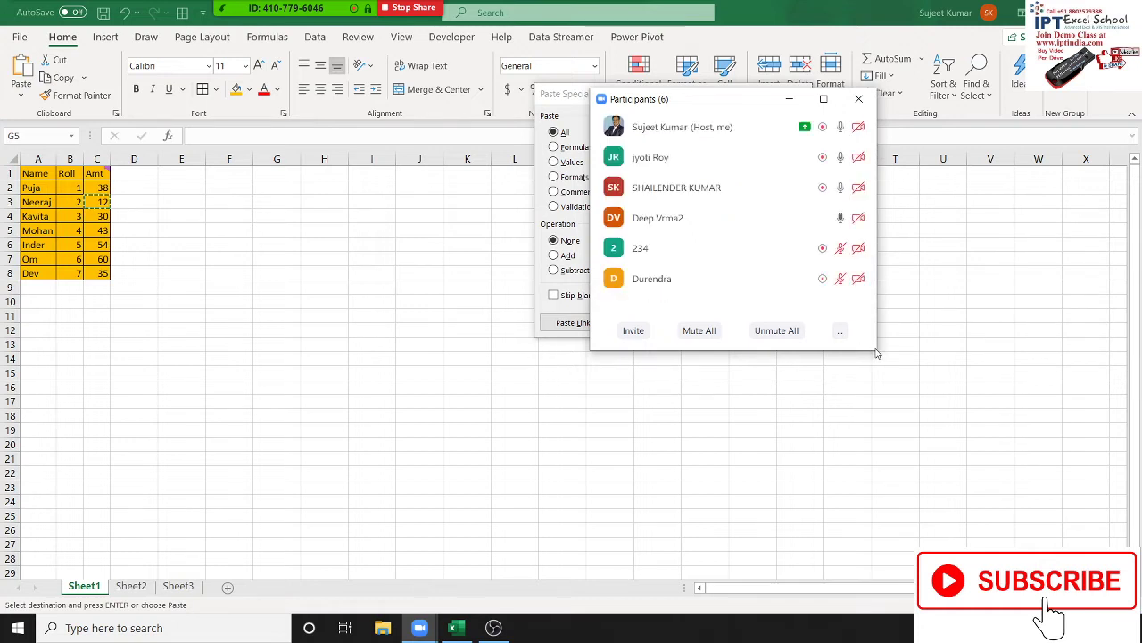
pyautogui.click(859, 99)
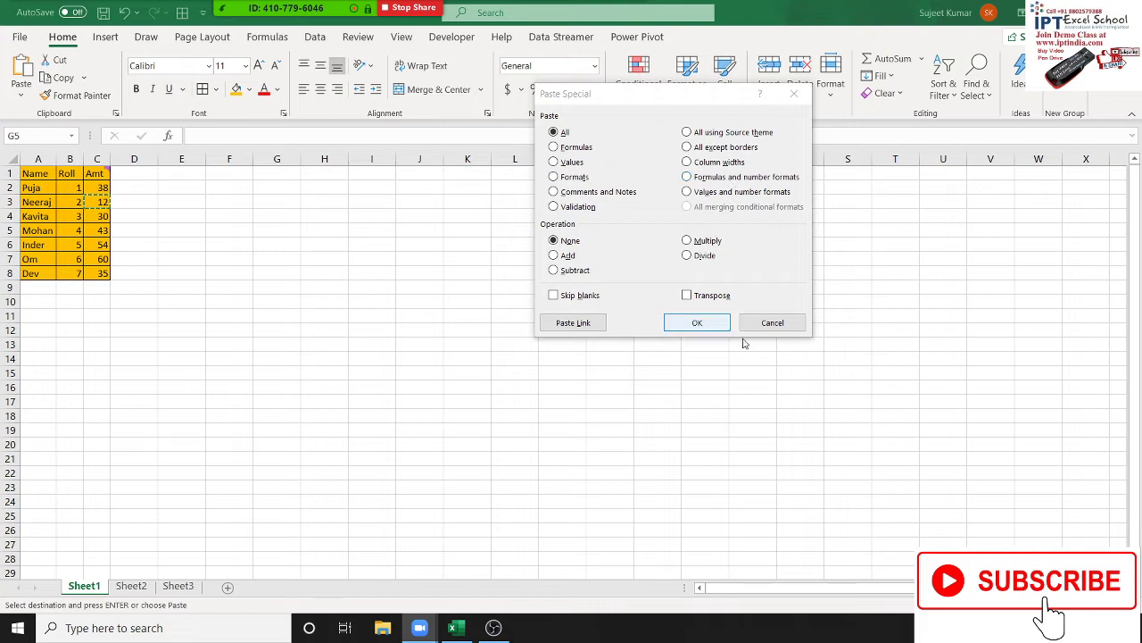
pyautogui.click(792, 327)
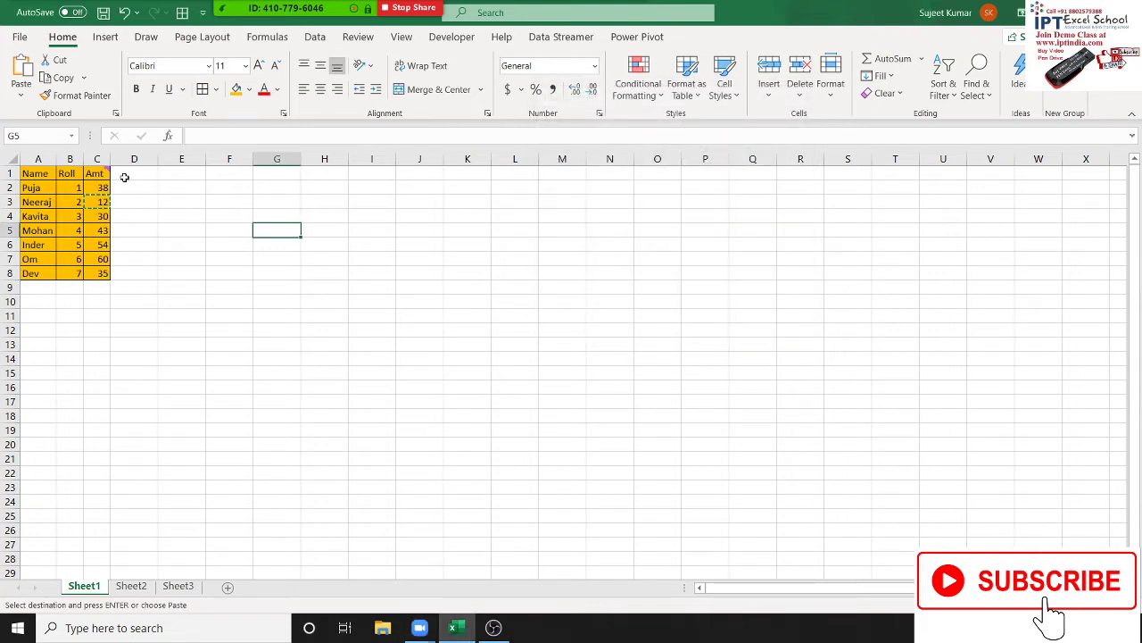
# Enter the header 'Date' in cell D1
pyautogui.click(153, 176)
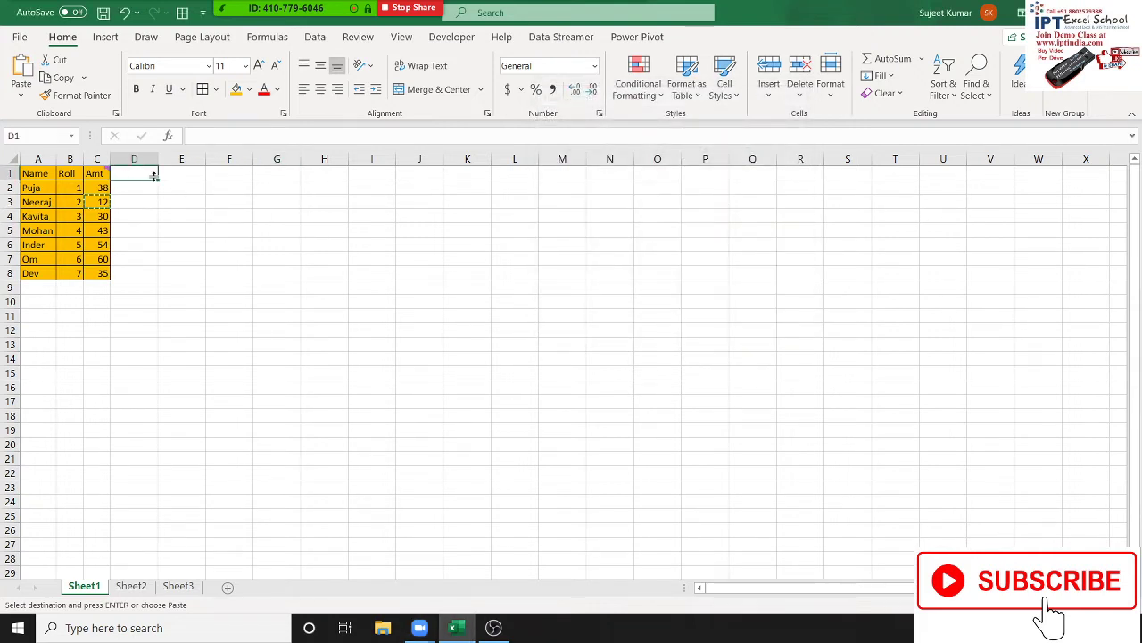
pyautogui.write('Date')
pyautogui.press('Return')
# Fill D2:D8 with dates 4/24/2020 through 4/30/2020 and copy D1:D8
pyautogui.write('1/1')
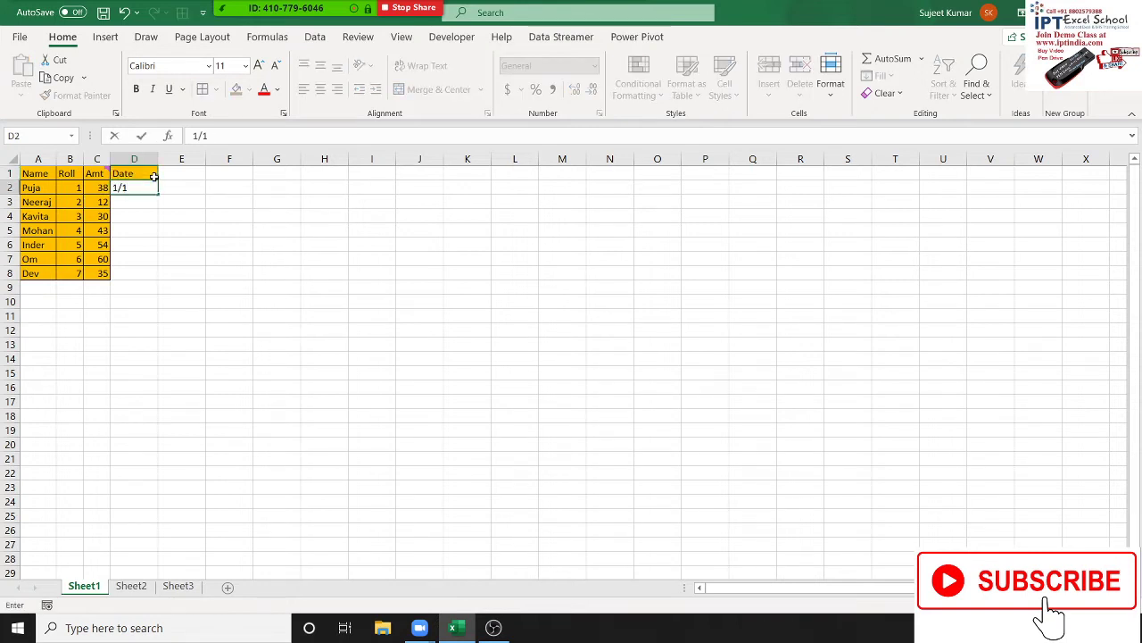
pyautogui.press('Escape')
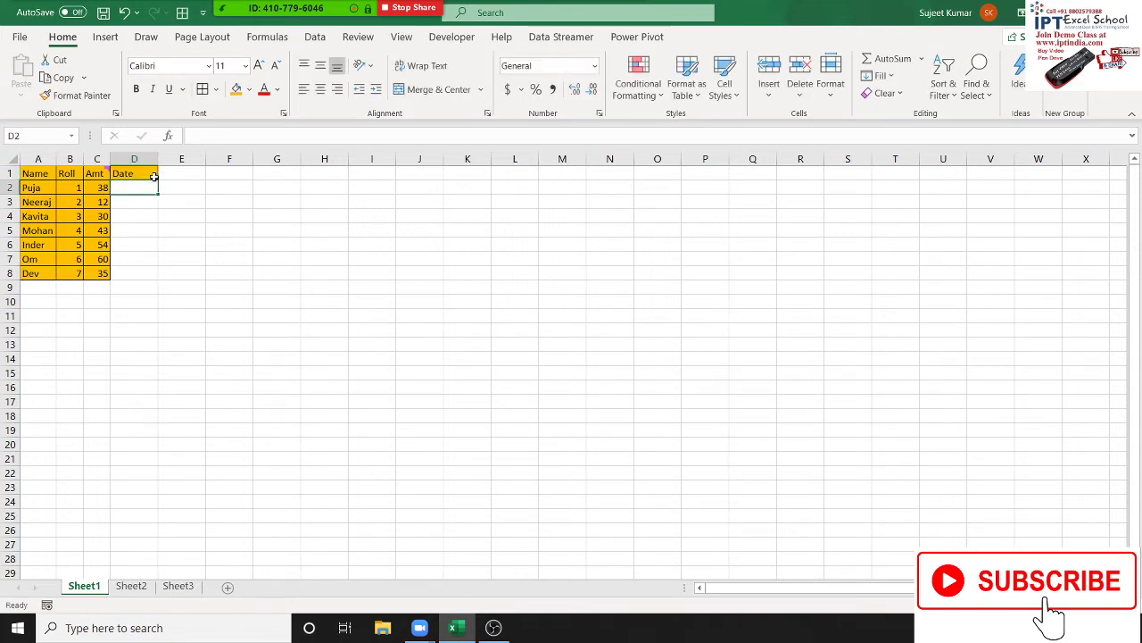
pyautogui.hotkey('ctrl', ';')
pyautogui.hotkey('ctrl', 'Return')
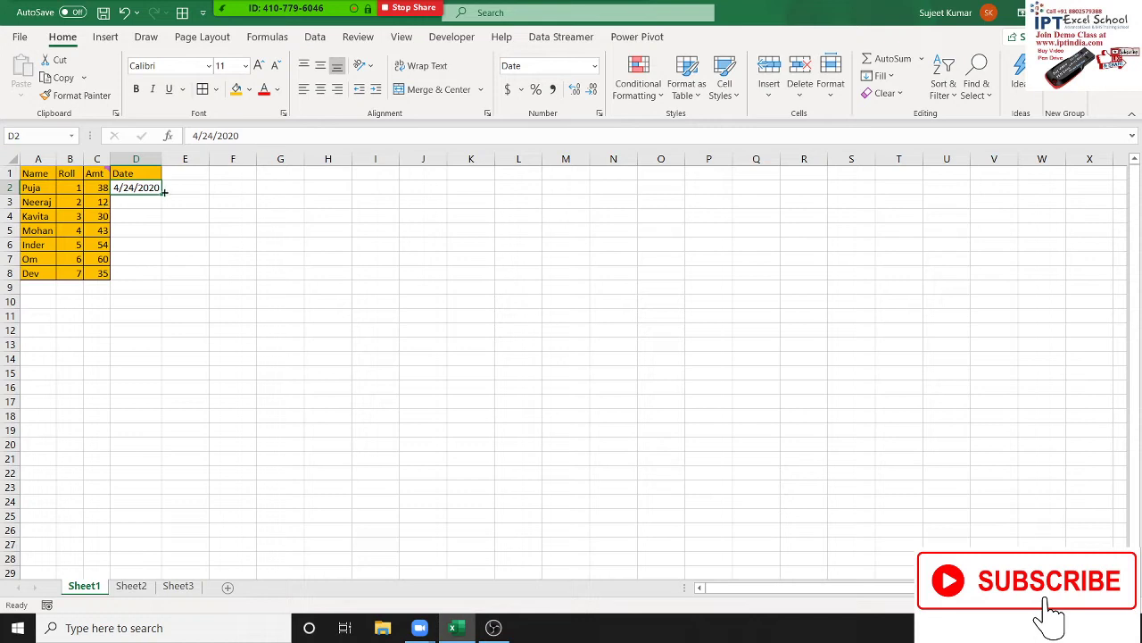
pyautogui.moveTo(159, 196); pyautogui.dragTo(160, 280)
pyautogui.moveTo(138, 173); pyautogui.dragTo(144, 277)
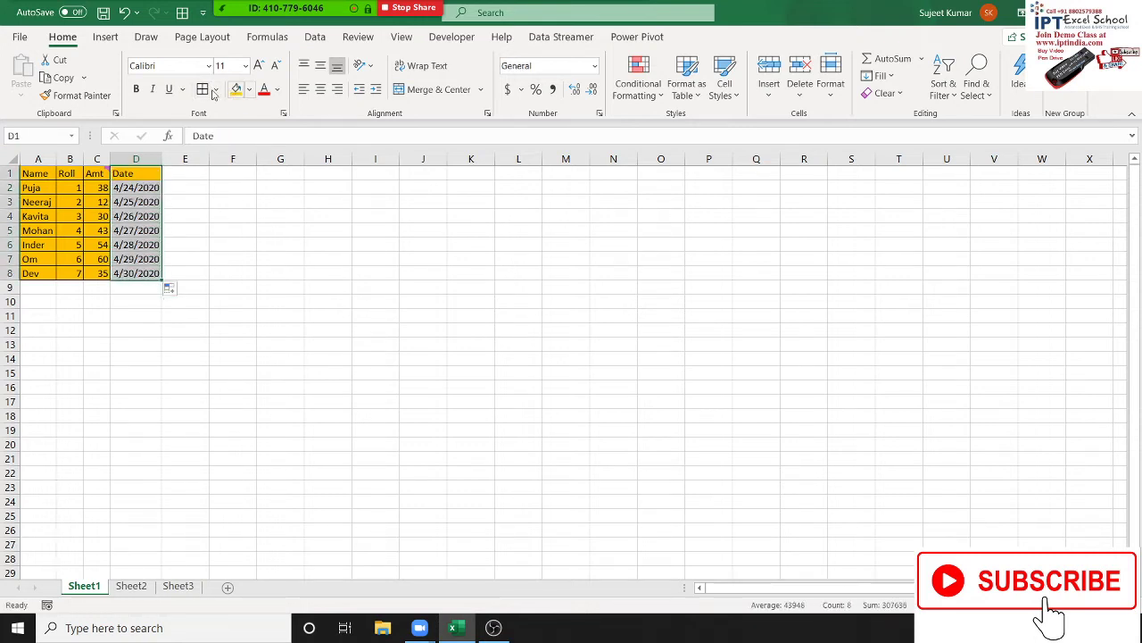
pyautogui.hotkey('ctrl', 'c')
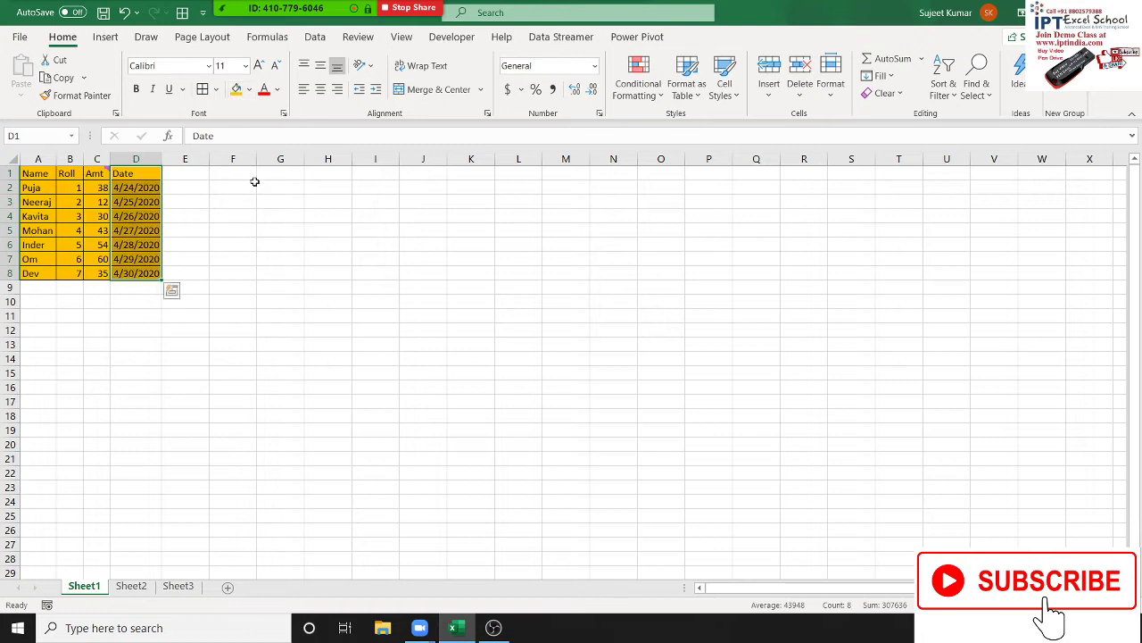
# Paste the Date column at K1 as values only, showing serial numbers 43945–43951
pyautogui.rightClick(464, 174)
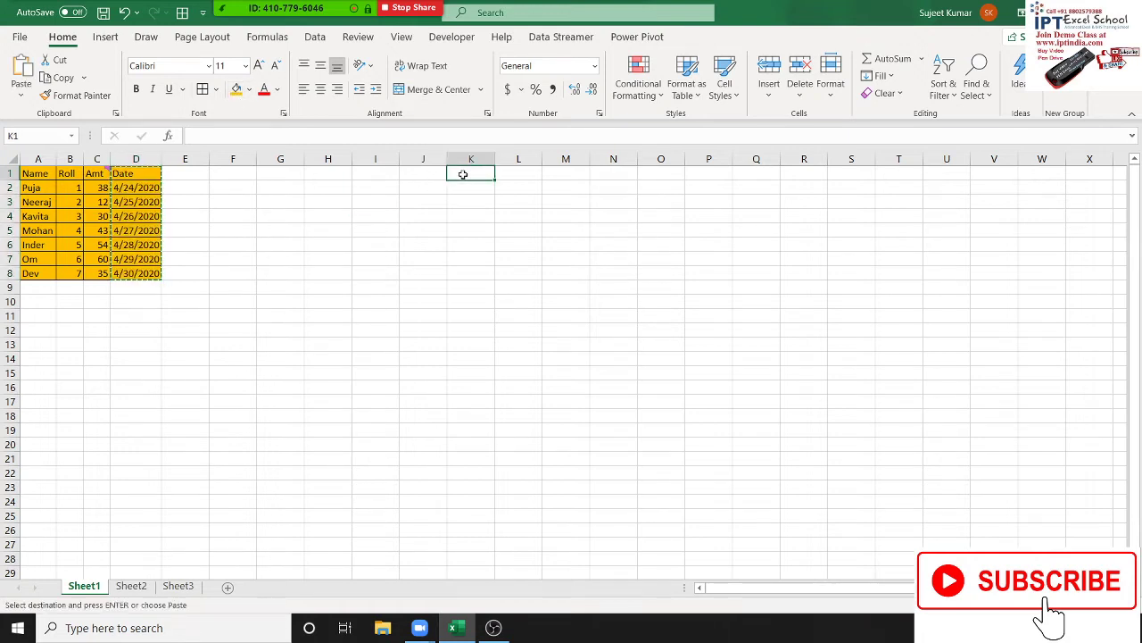
pyautogui.click(520, 277)
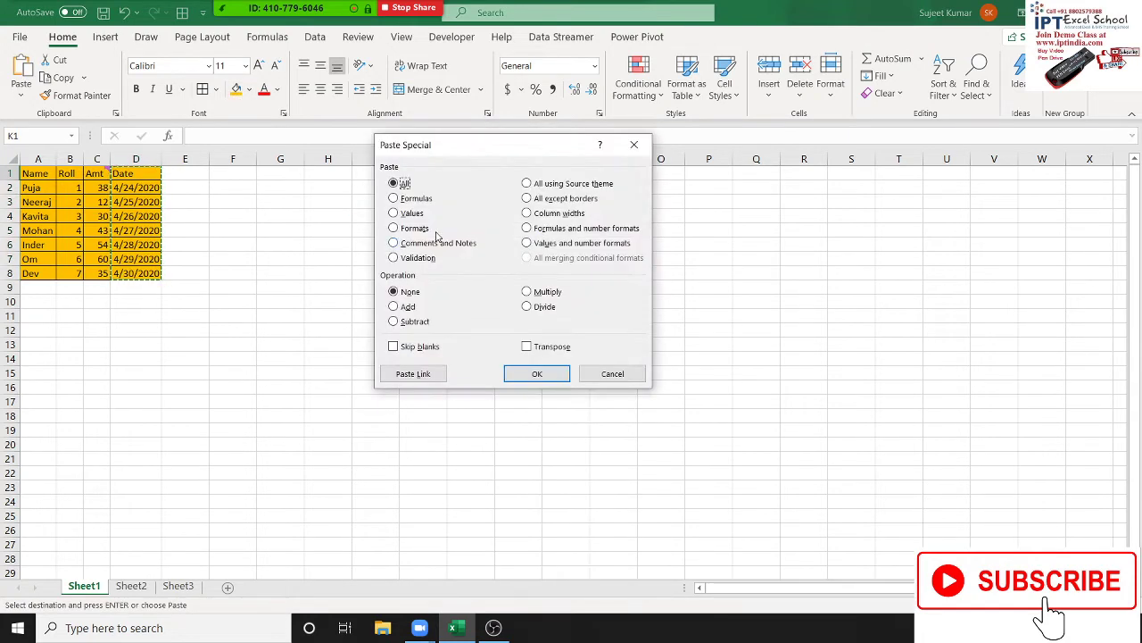
pyautogui.click(426, 219)
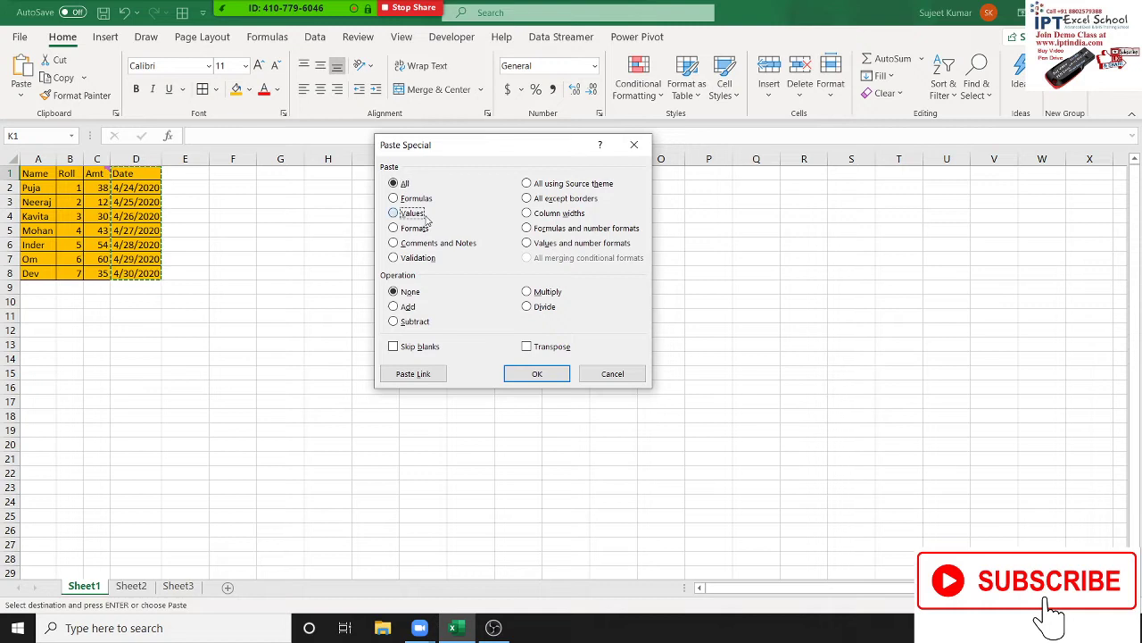
pyautogui.click(538, 375)
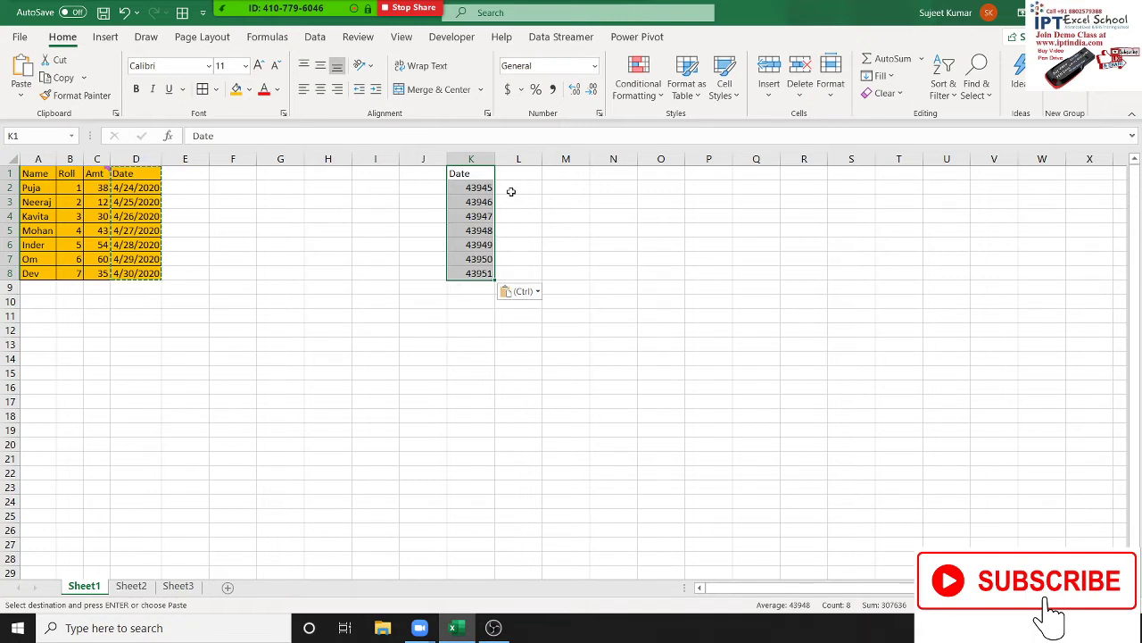
pyautogui.click(593, 71)
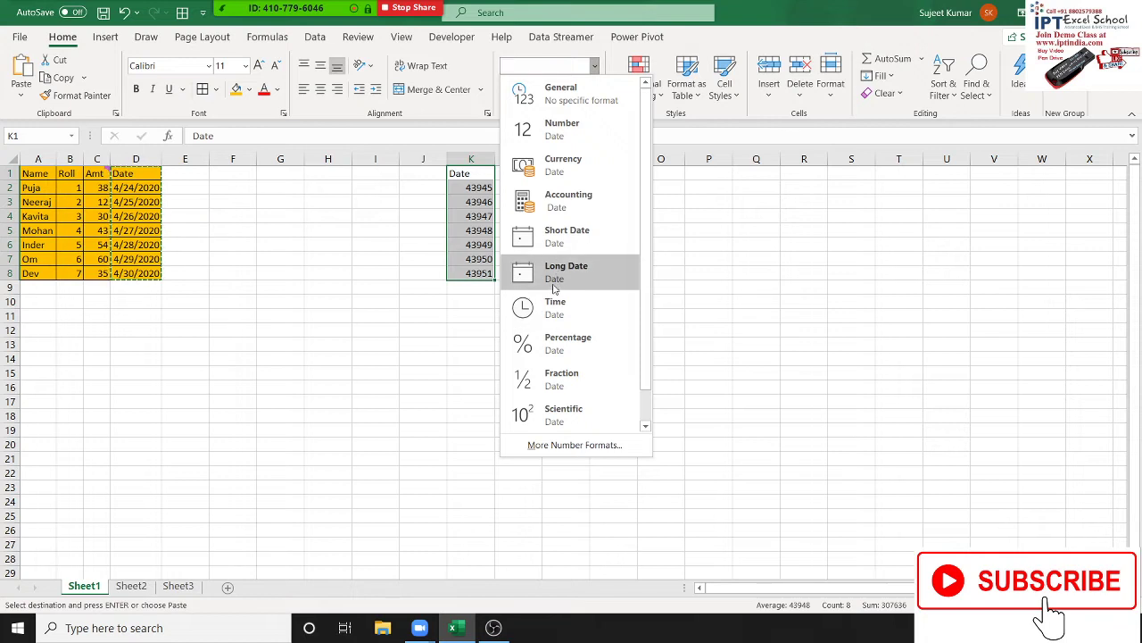
pyautogui.press('Escape')
pyautogui.rightClick(468, 166)
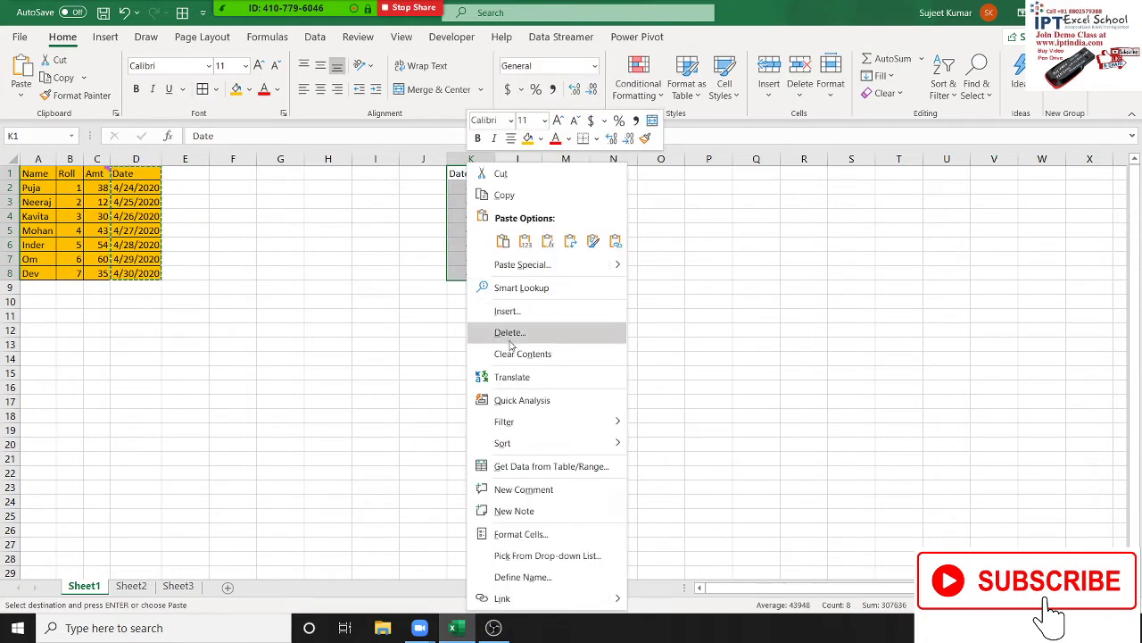
pyautogui.click(520, 533)
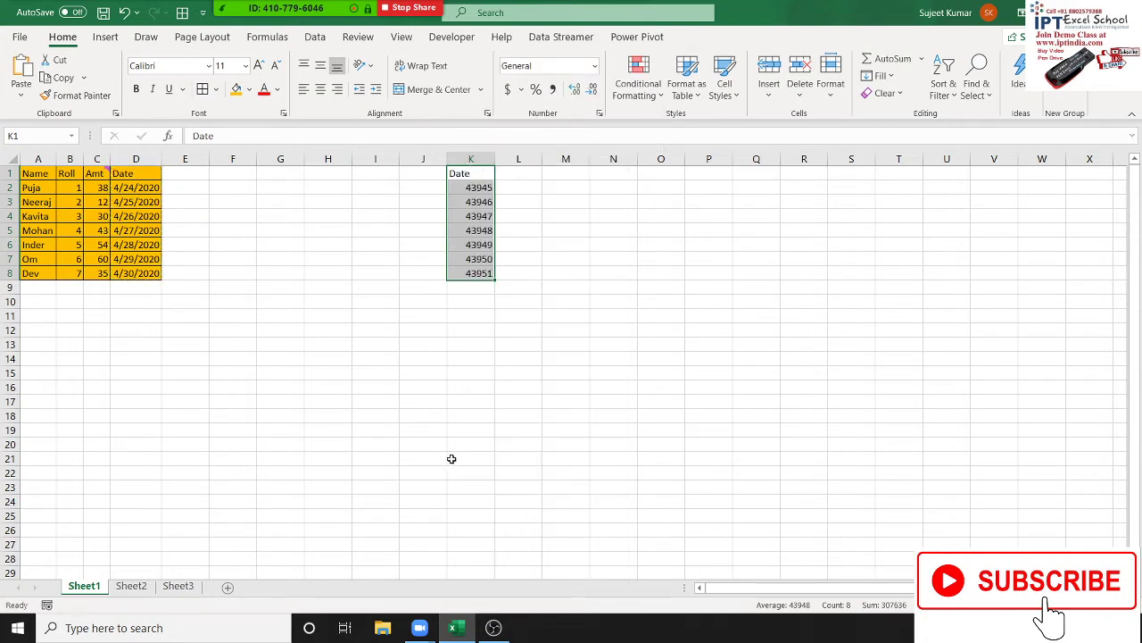
pyautogui.click(345, 346)
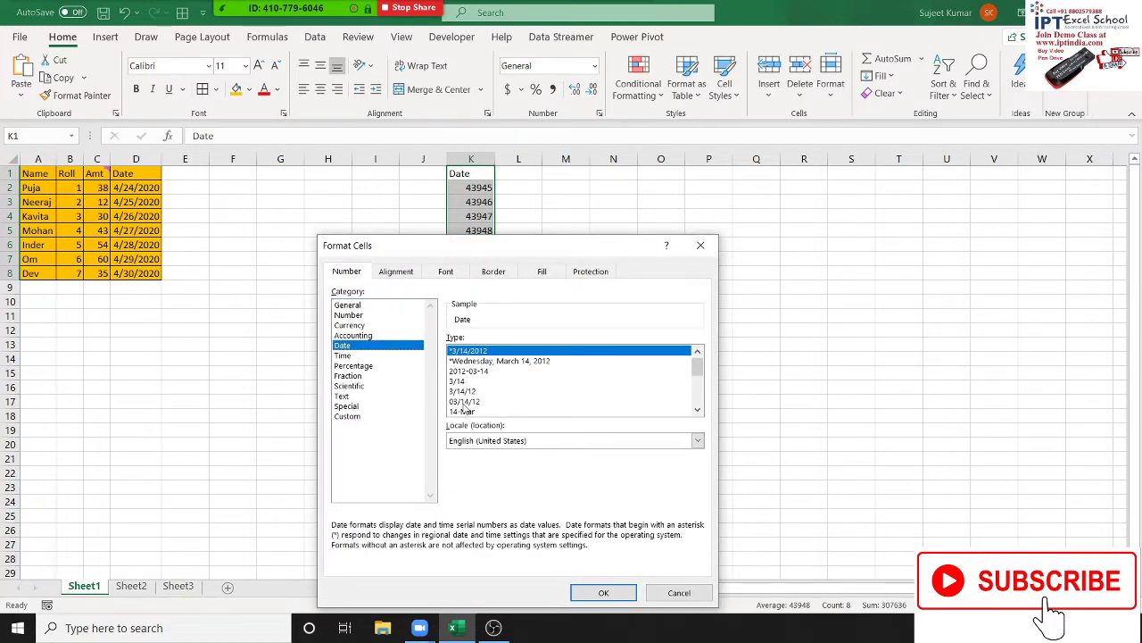
pyautogui.click(697, 410)
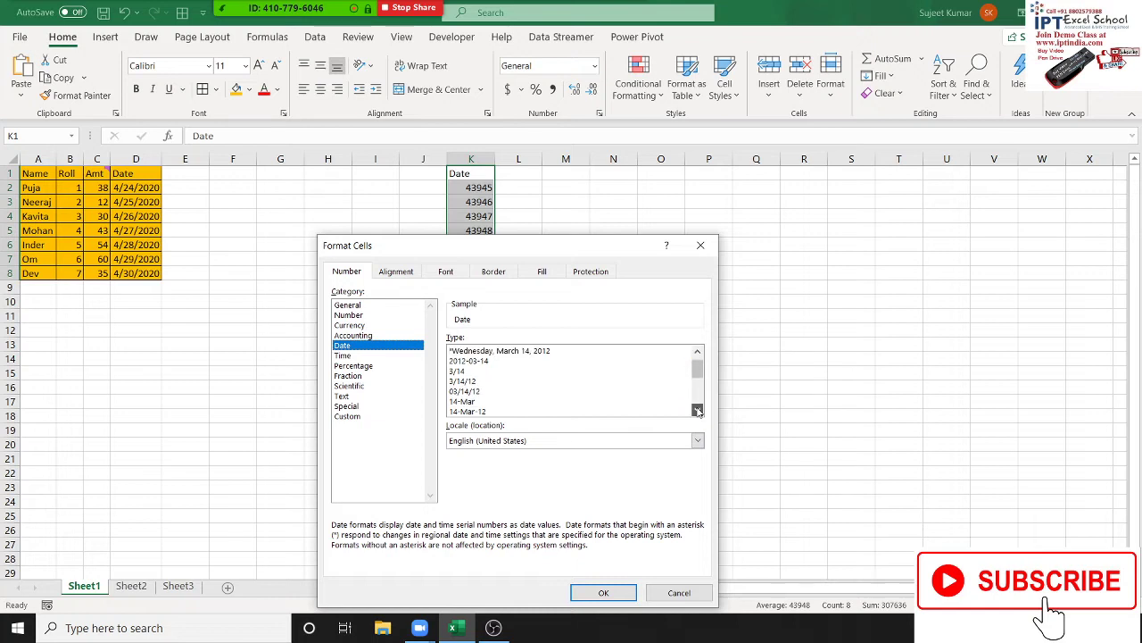
pyautogui.click(697, 410)
pyautogui.click(498, 402)
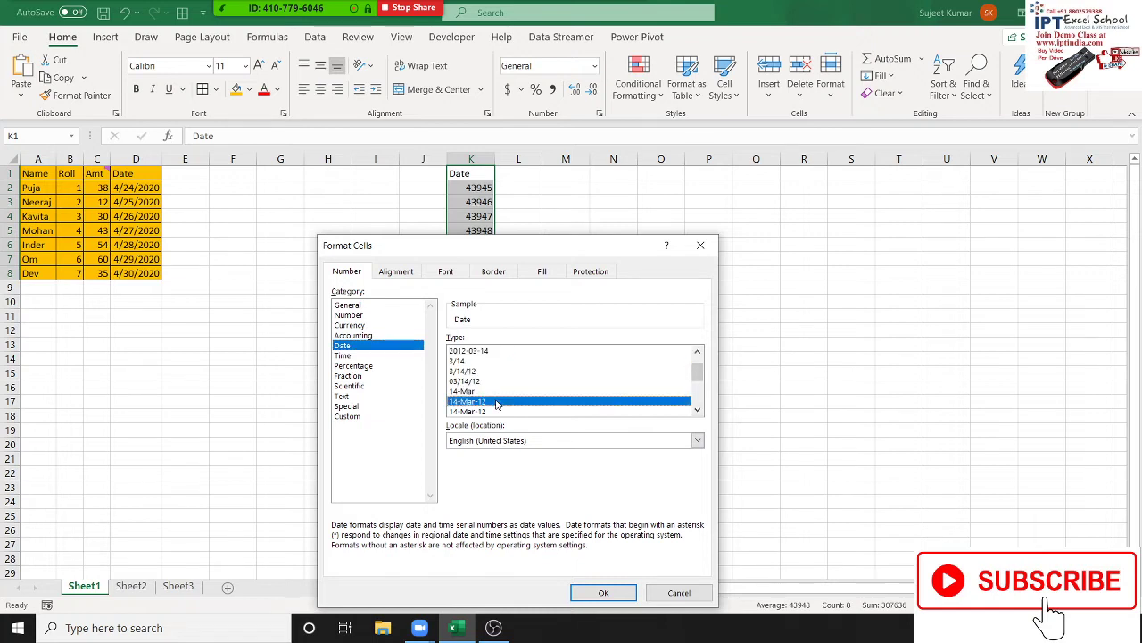
pyautogui.click(480, 381)
pyautogui.click(603, 594)
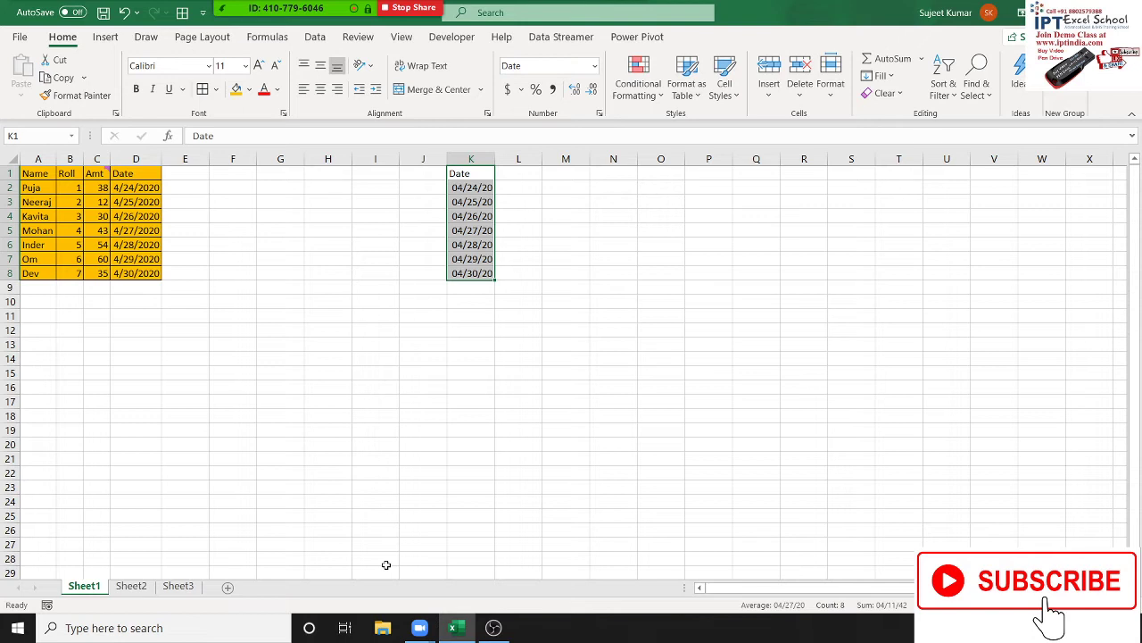
pyautogui.hotkey('ctrl', 'z')
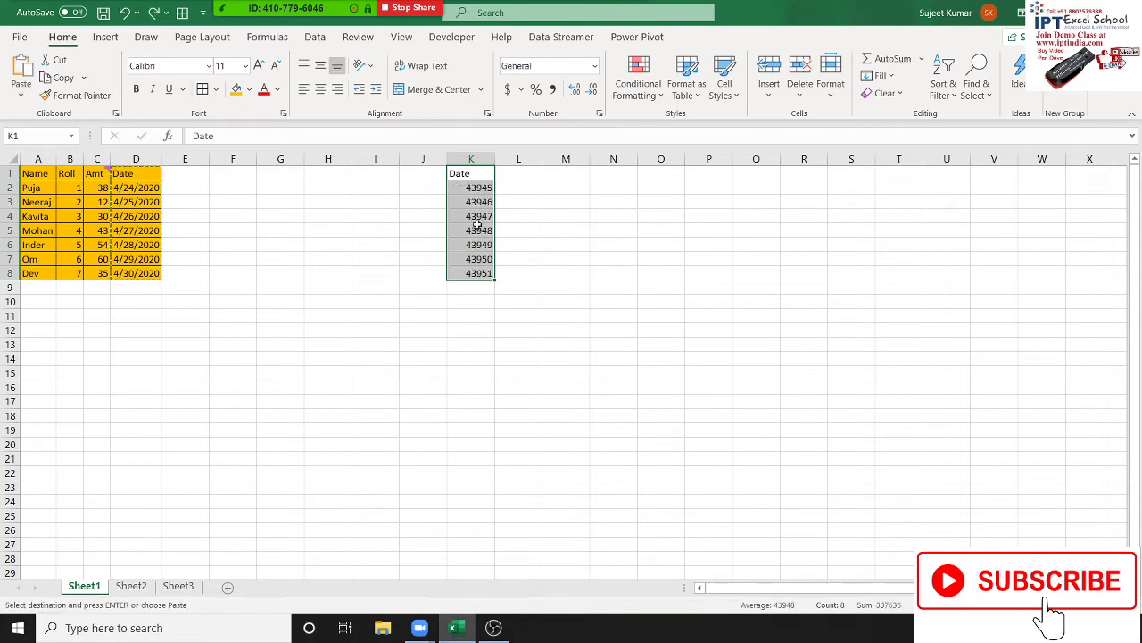
pyautogui.doubleClick(477, 188)
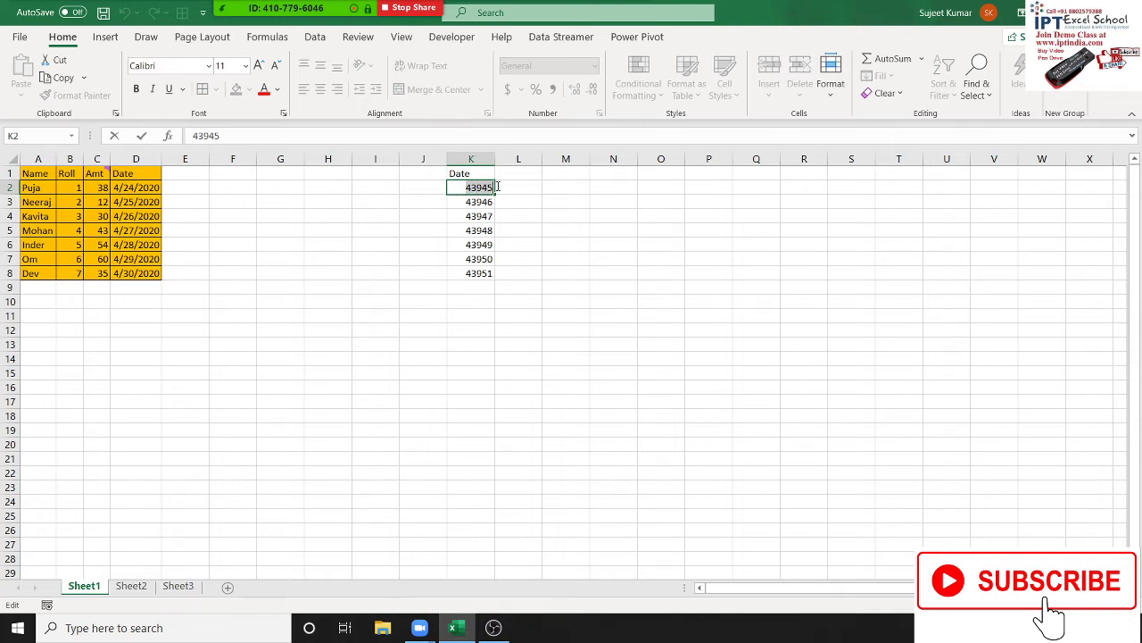
pyautogui.press('Escape')
# Enter the date 1/1/2020 in cell H9
pyautogui.click(327, 291)
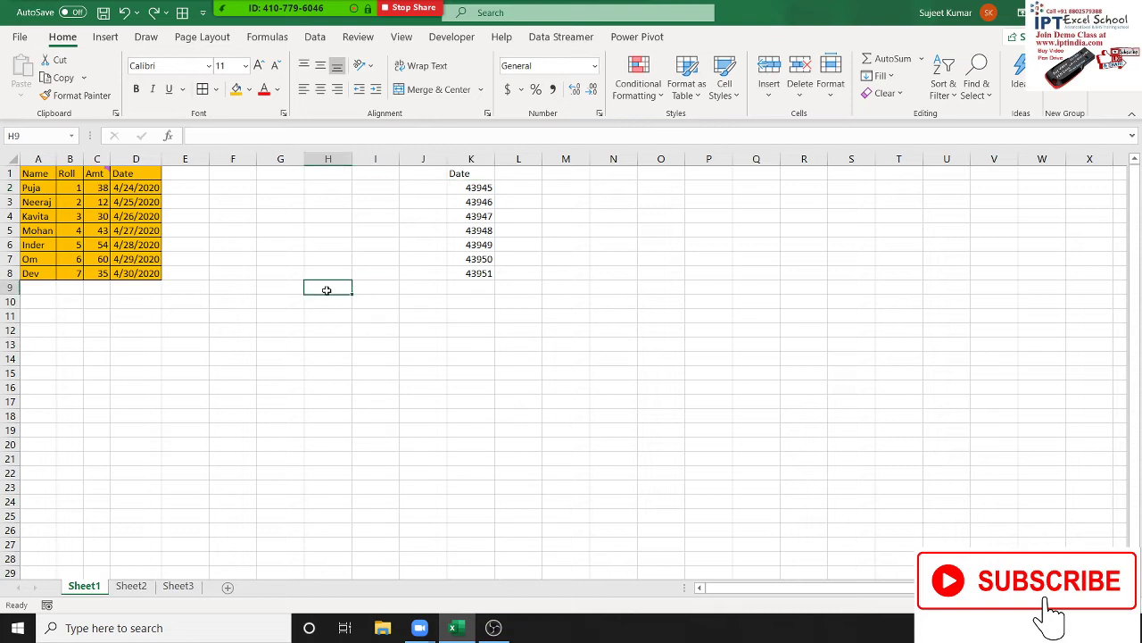
pyautogui.write('1')
pyautogui.write('/1/20')
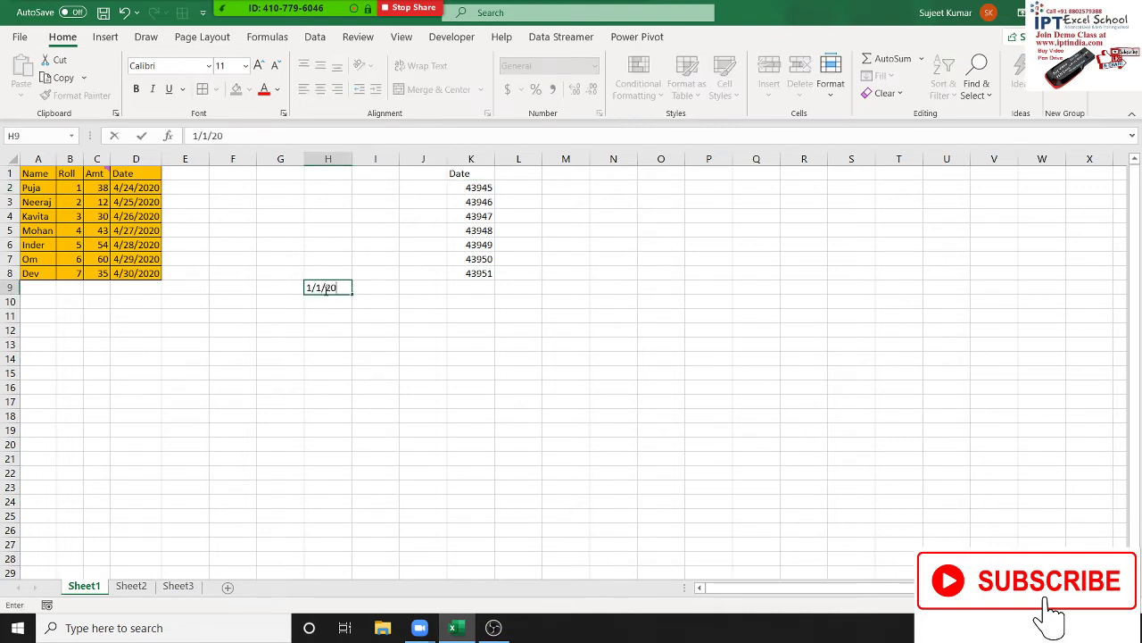
pyautogui.write('020')
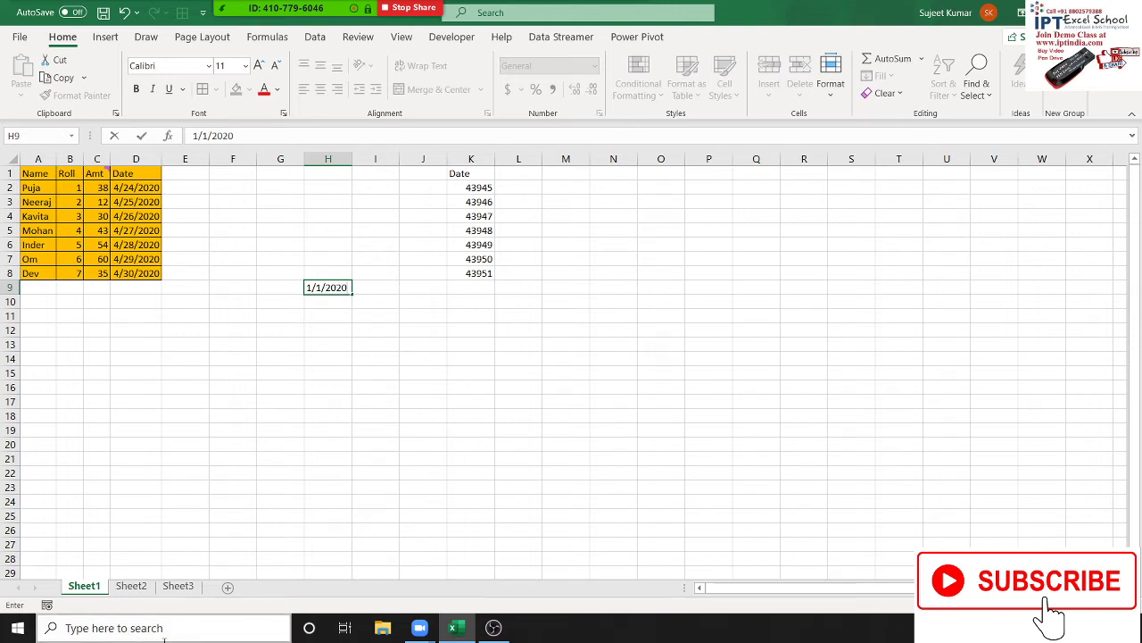
pyautogui.press('Return')
pyautogui.press('Up')
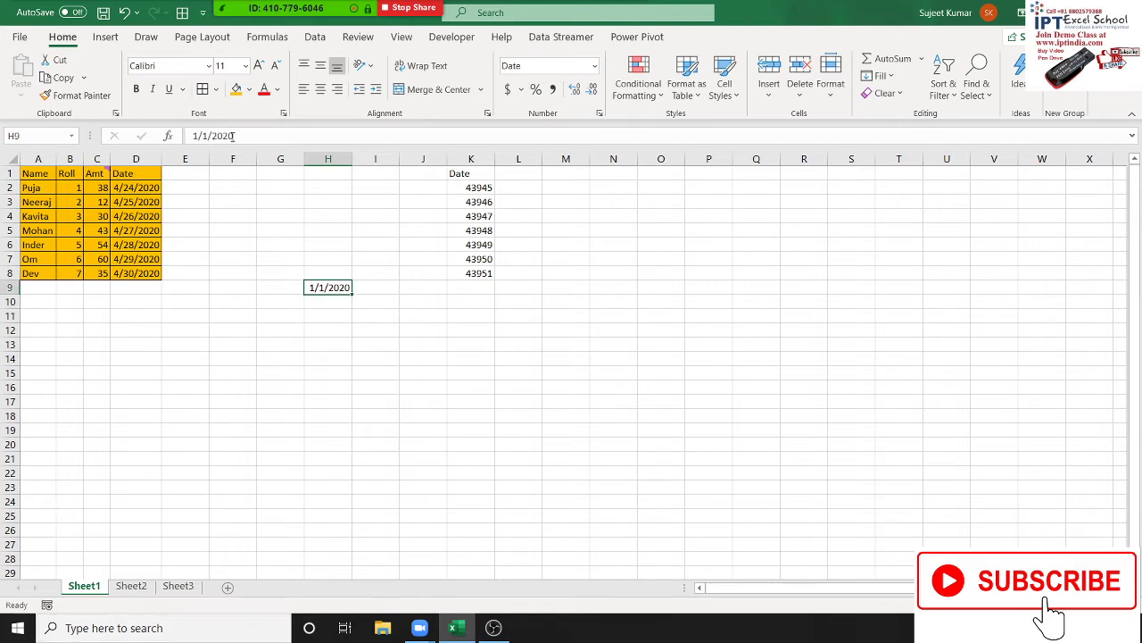
pyautogui.moveTo(234, 135); pyautogui.dragTo(89, 131)
pyautogui.press('Escape')
# Switch H9 to General to reveal serial 43831, then back to Short Date
pyautogui.click(595, 67)
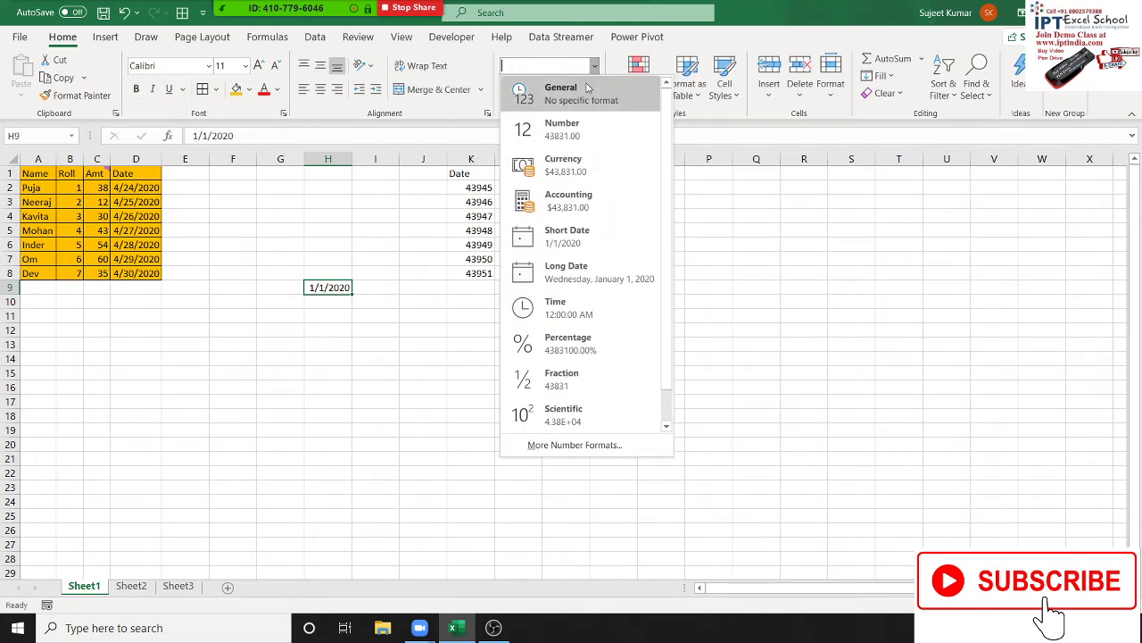
pyautogui.click(588, 87)
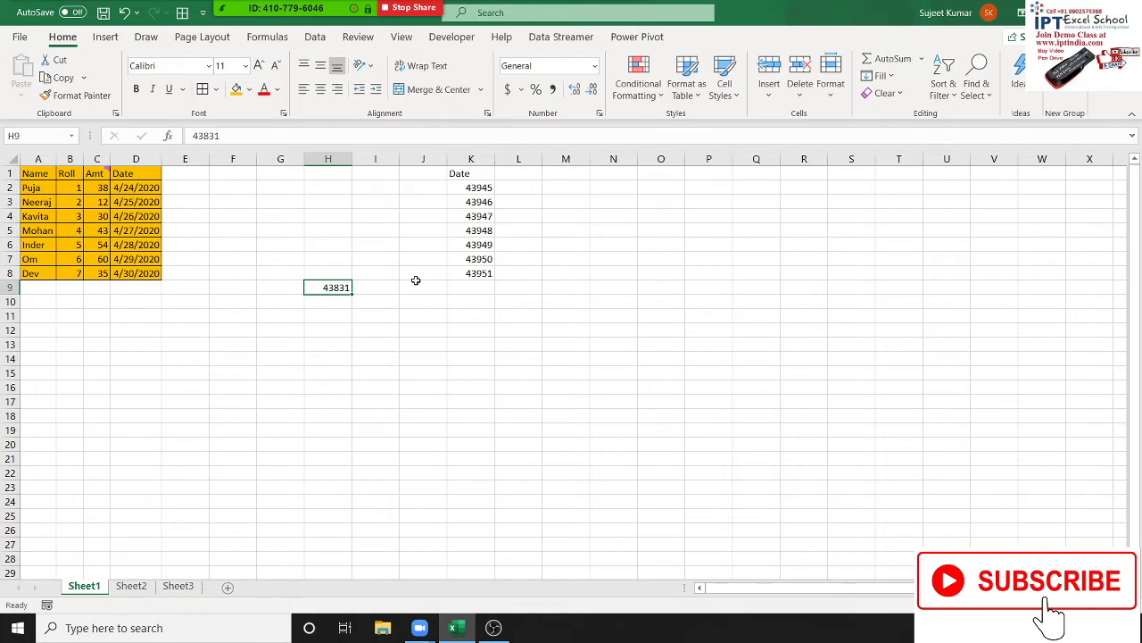
pyautogui.click(595, 66)
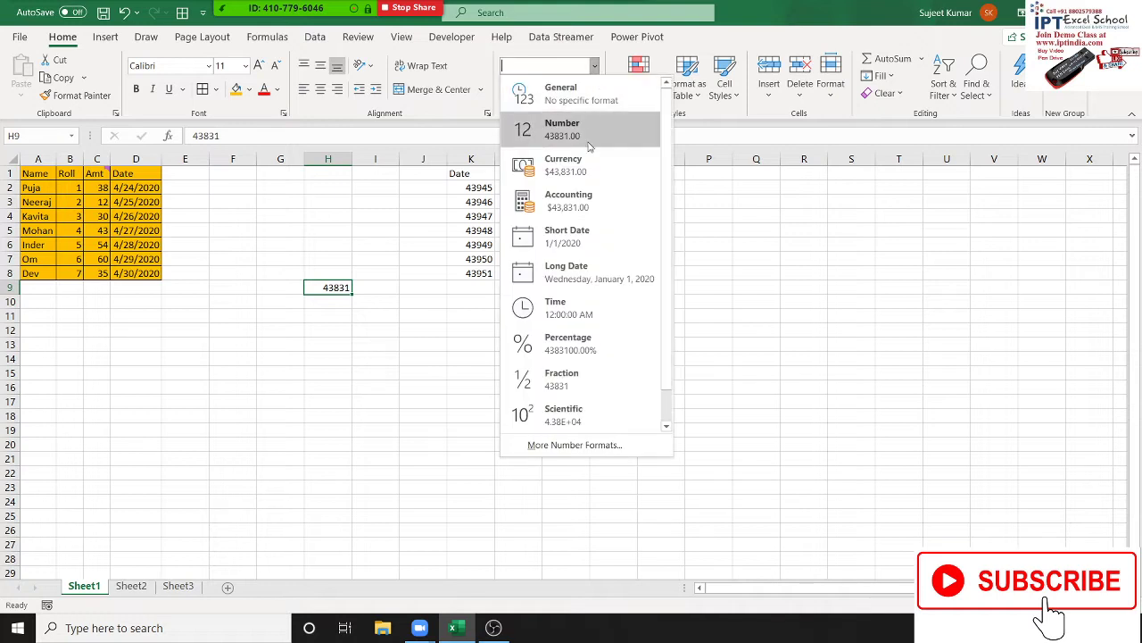
pyautogui.click(576, 237)
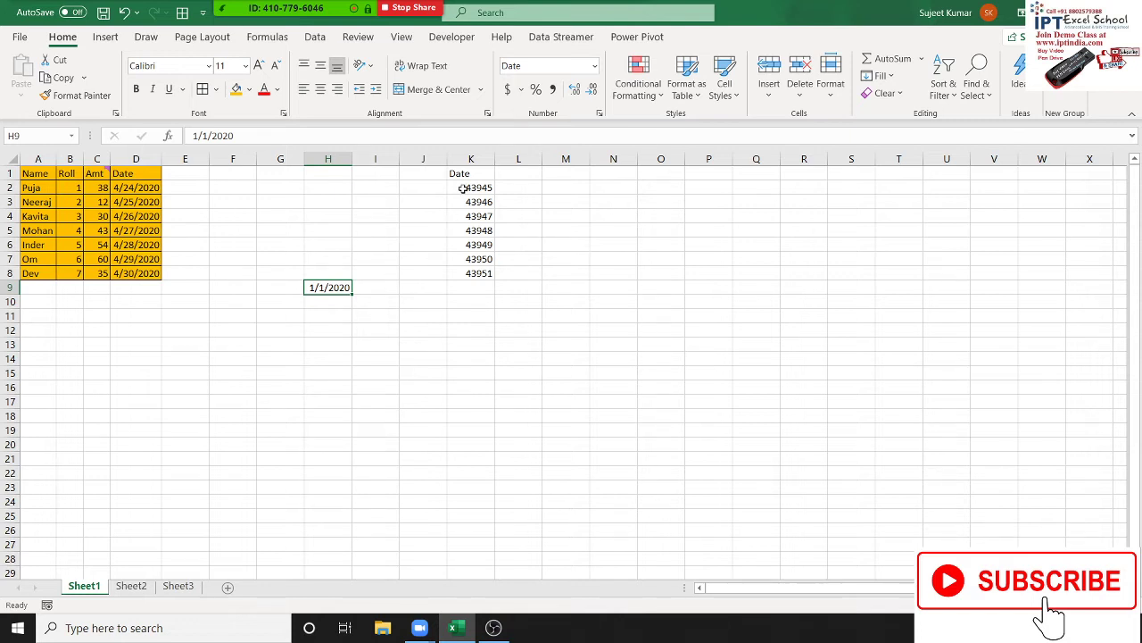
# Finish entering the date 1/1/1900 in cell H11
pyautogui.click(329, 311)
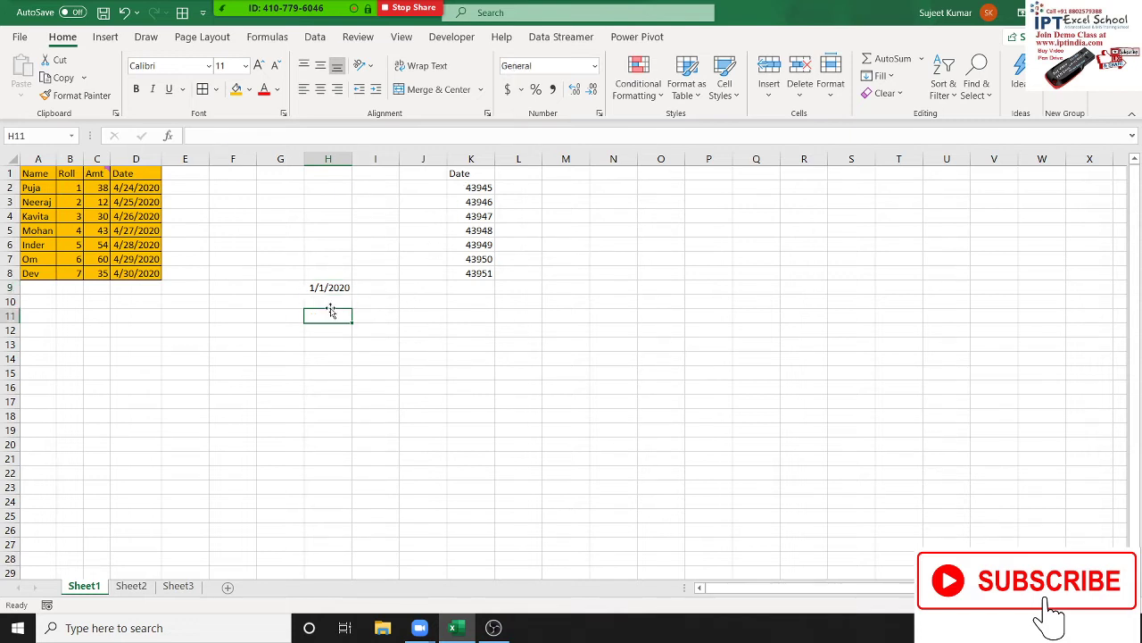
pyautogui.write('1/')
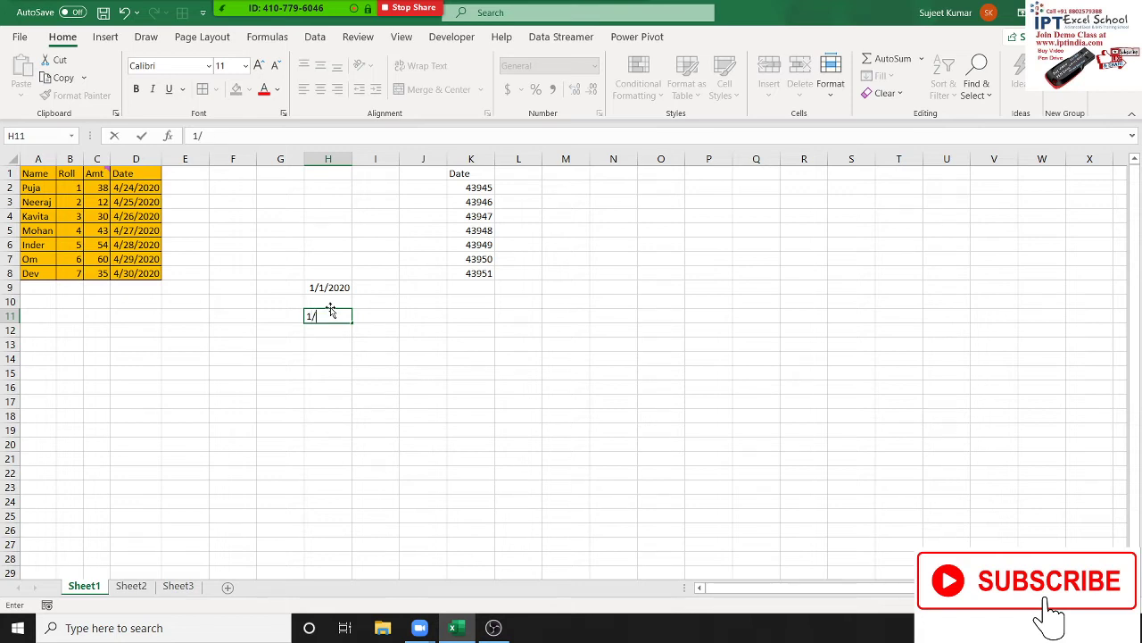
pyautogui.write('1/190')
pyautogui.write('0')
pyautogui.press('BackSpace')
pyautogui.write('0')
pyautogui.press('Return')
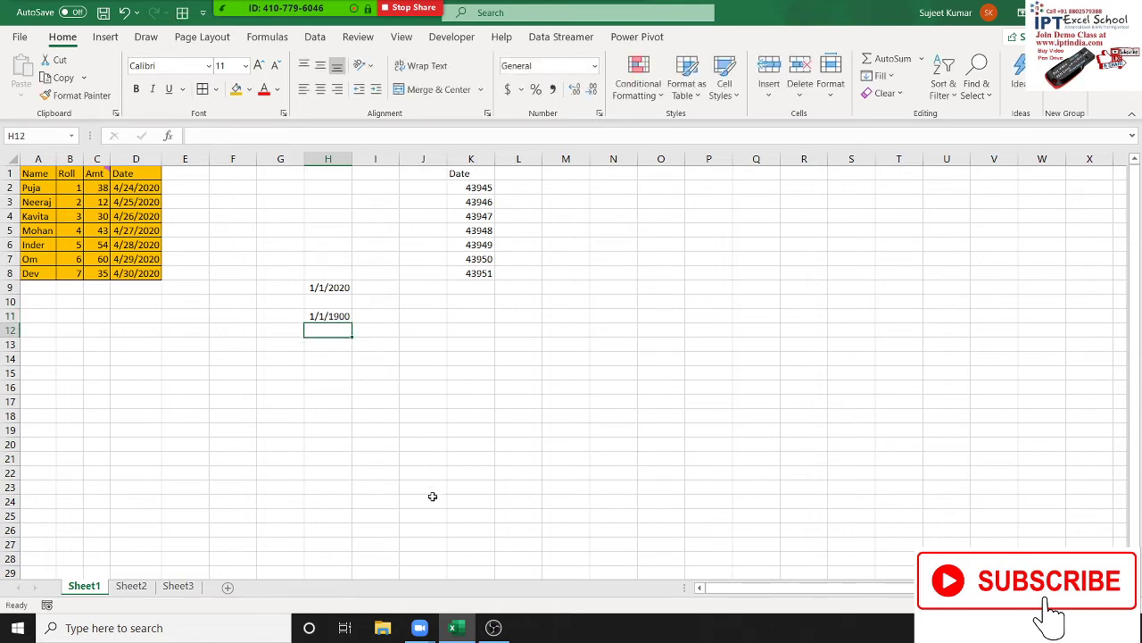
# Enter 10-Jul-1895 in H14 and autofit column H to fit it
pyautogui.click(309, 356)
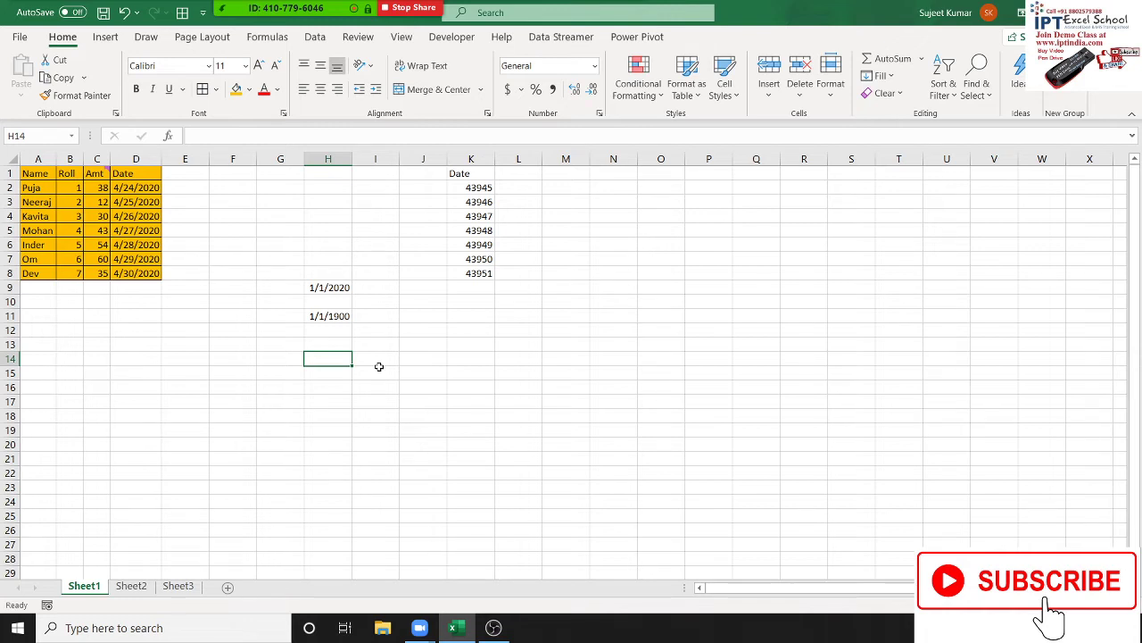
pyautogui.write('10-Jul-')
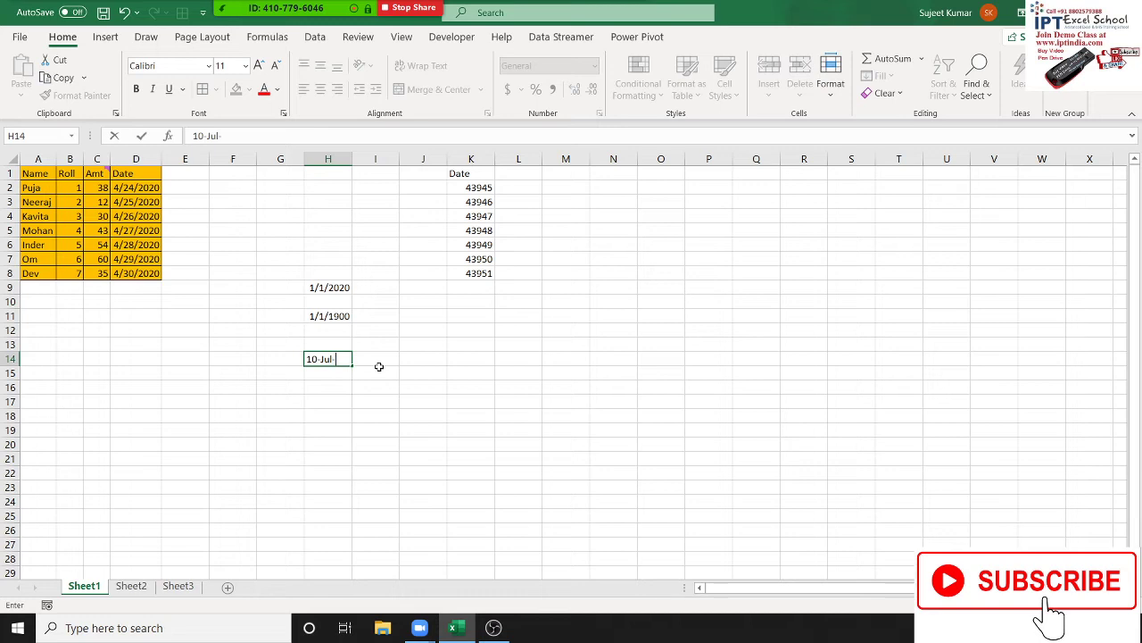
pyautogui.write('98')
pyautogui.press('BackSpace')
pyautogui.press('BackSpace')
pyautogui.press('BackSpace')
pyautogui.write('95')
pyautogui.press('Return')
pyautogui.doubleClick(357, 155)
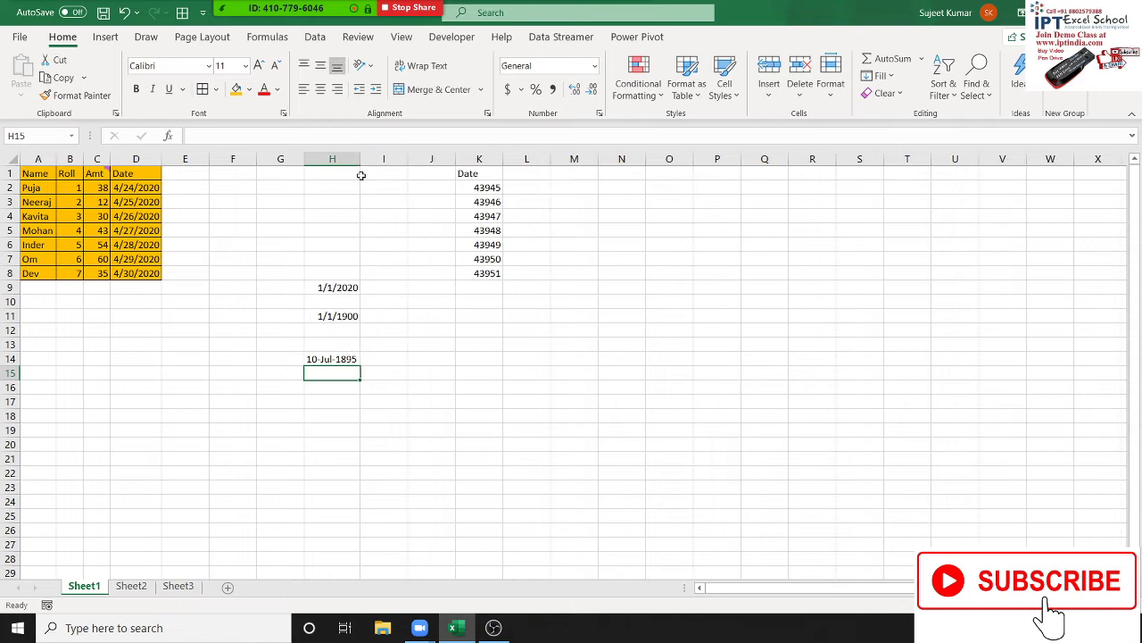
pyautogui.click(319, 362)
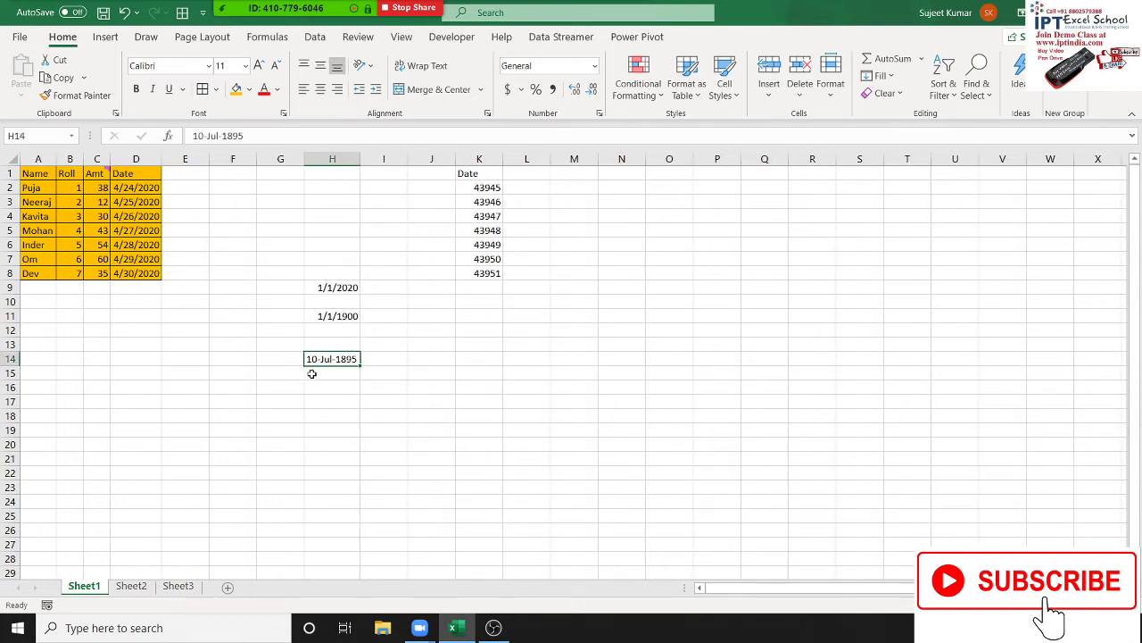
pyautogui.click(386, 357)
# Add 20 days with =H14+20 in I14 and =H9+20 in I9
pyautogui.write('=H14')
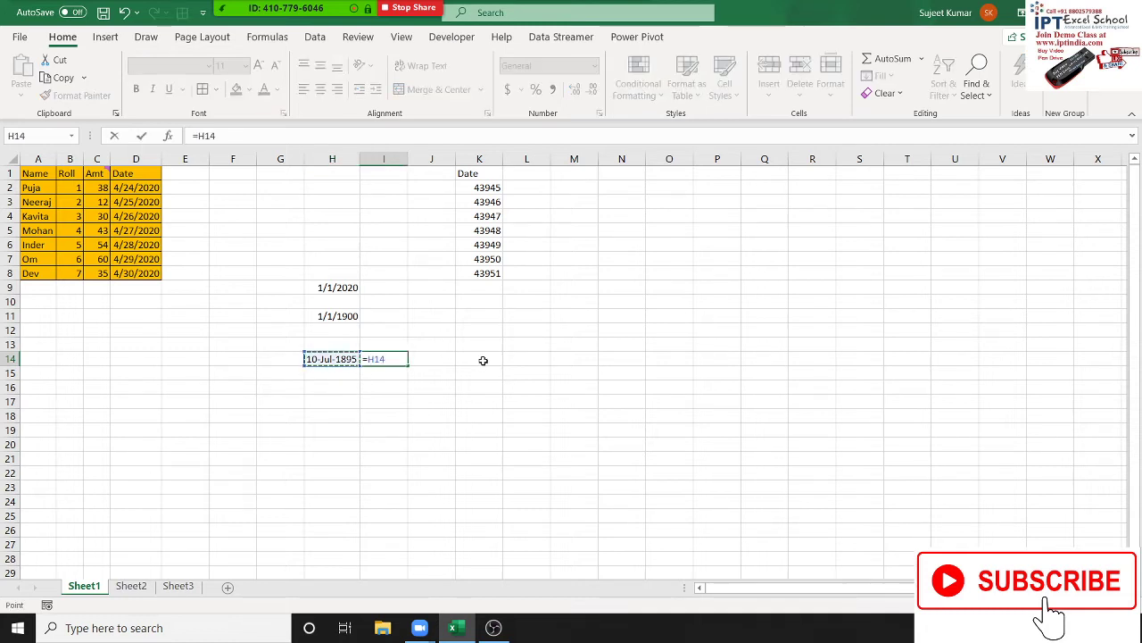
pyautogui.write('+2')
pyautogui.write('0')
pyautogui.press('Return')
pyautogui.press('Up')
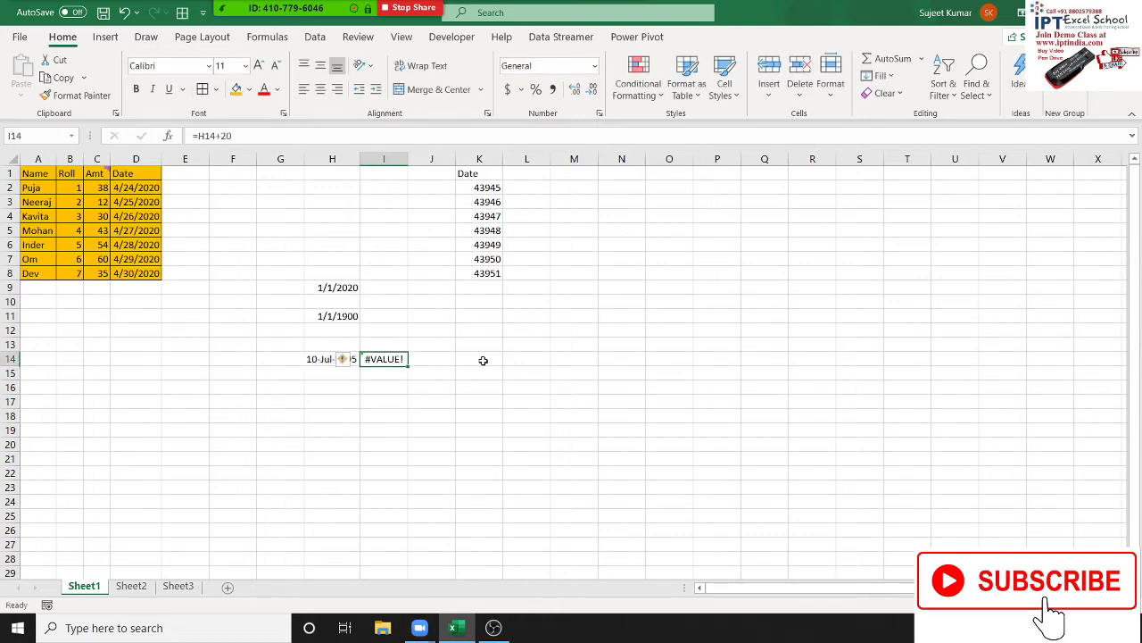
pyautogui.doubleClick(378, 286)
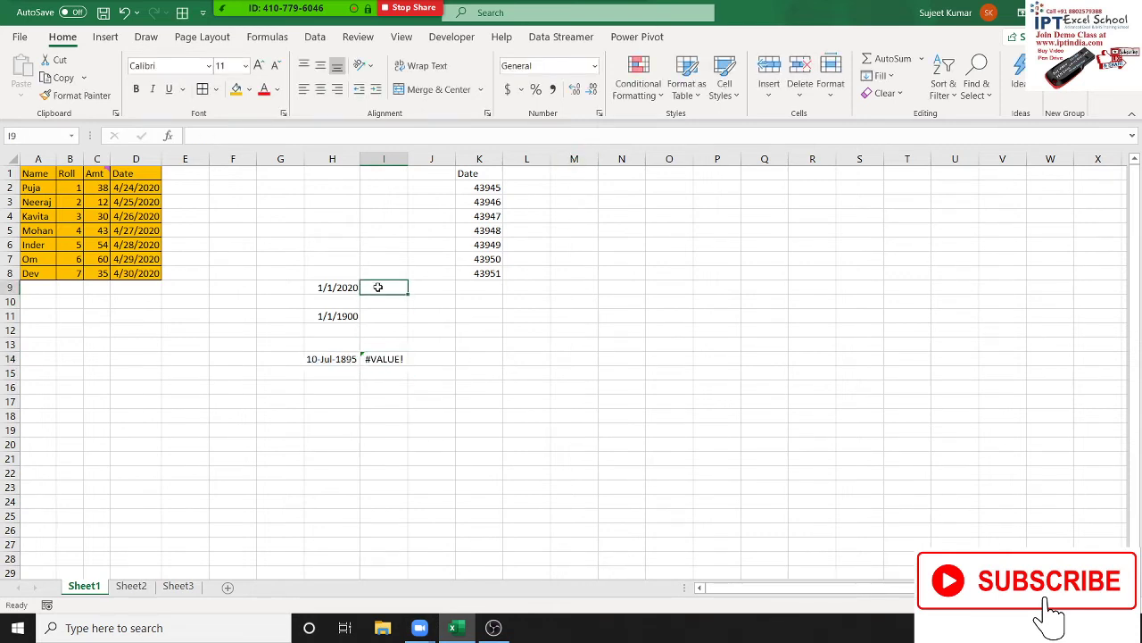
pyautogui.write('=H9+20')
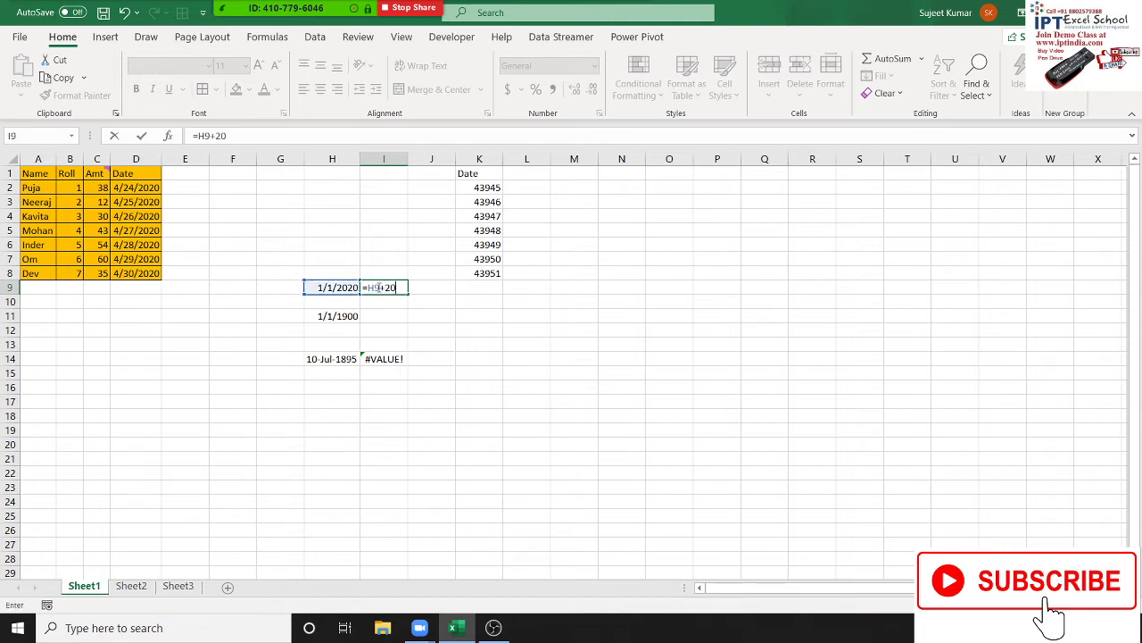
pyautogui.press('Return')
pyautogui.press('Up')
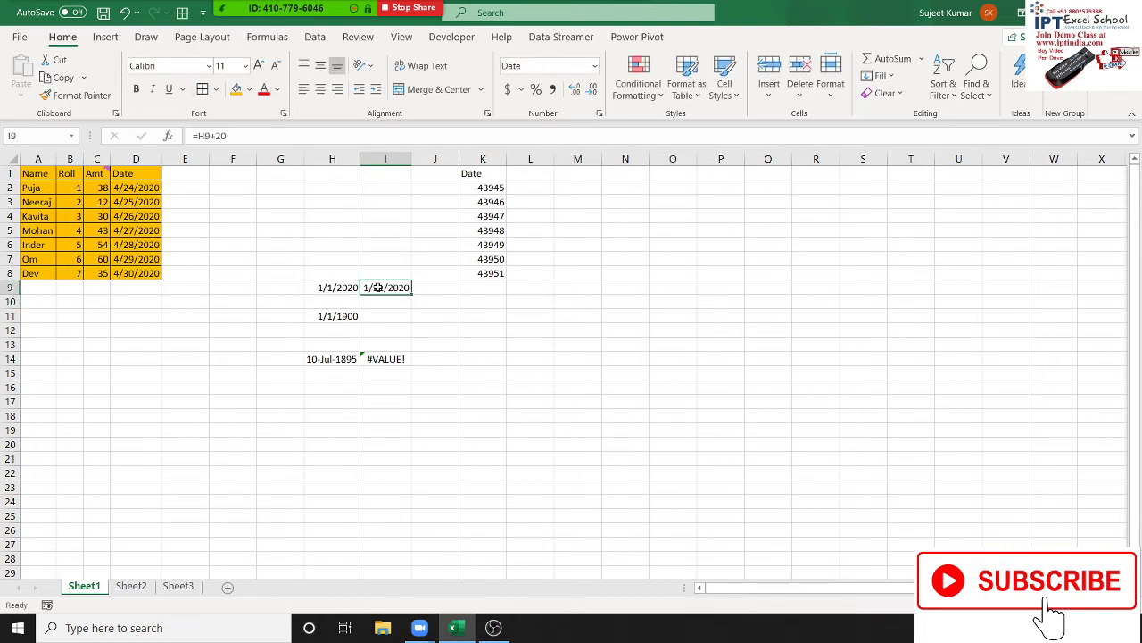
# Format H9 and I9 as General, showing serials 43831 and 43851
pyautogui.click(356, 290)
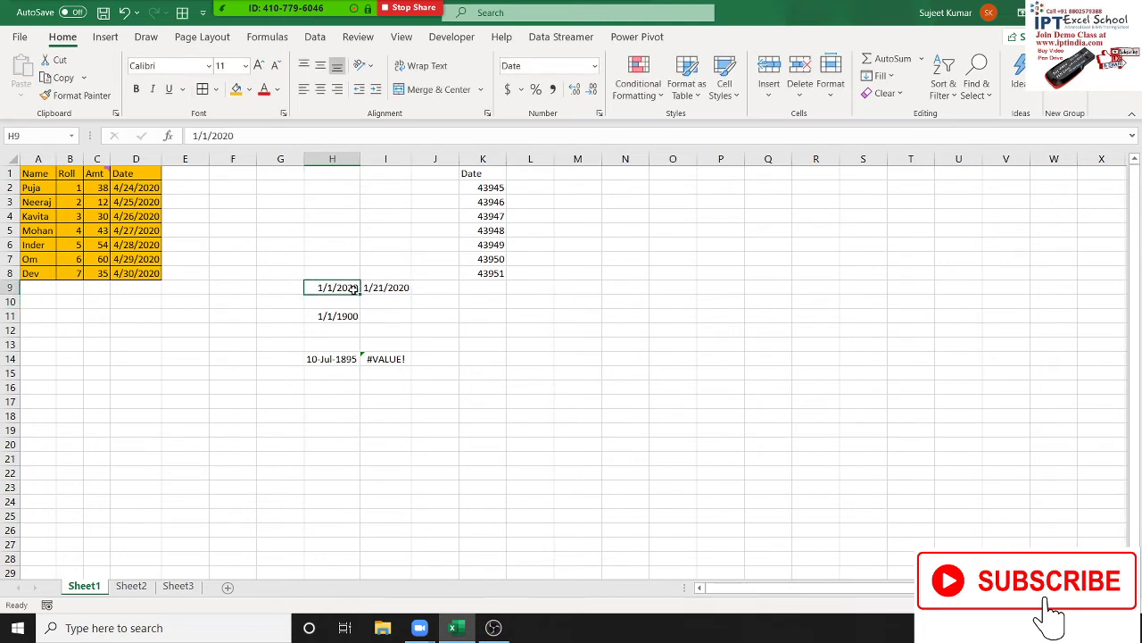
pyautogui.click(594, 66)
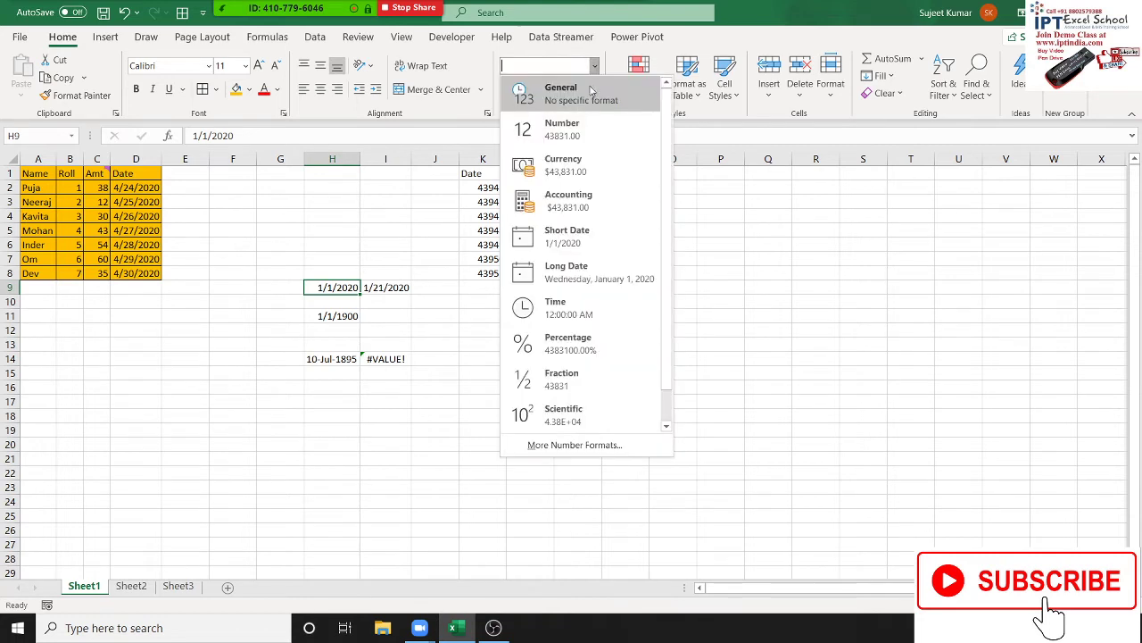
pyautogui.click(578, 95)
pyautogui.click(370, 290)
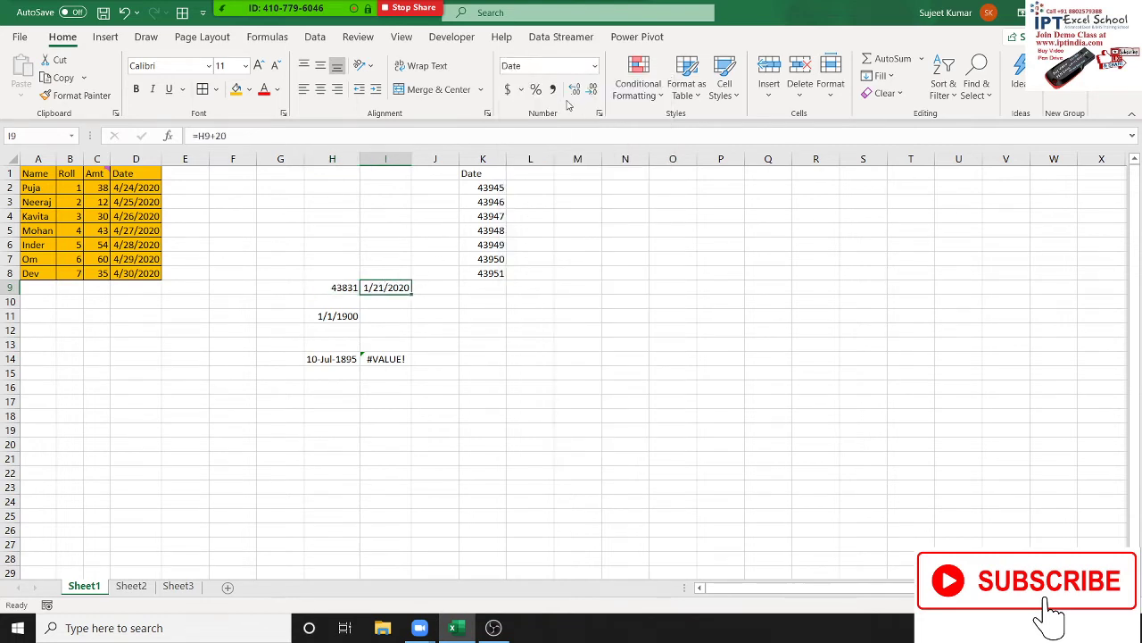
pyautogui.click(595, 66)
pyautogui.click(594, 89)
# Check the I9 formula and return I9 to Short Date, showing 1/21/2020
pyautogui.doubleClick(390, 287)
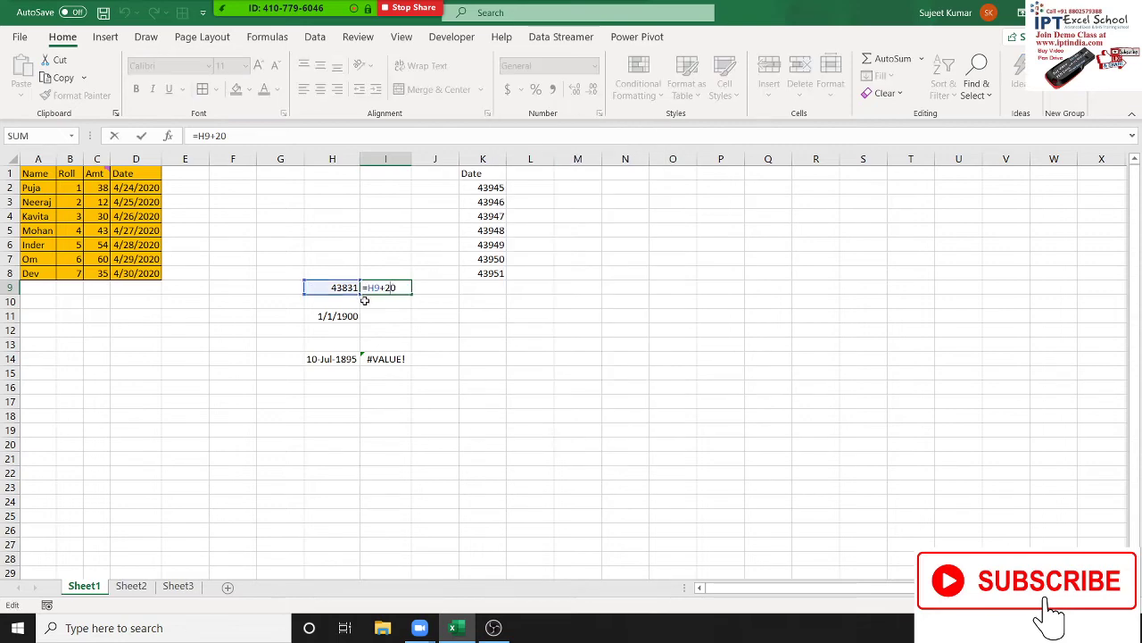
pyautogui.press('Escape')
pyautogui.click(594, 66)
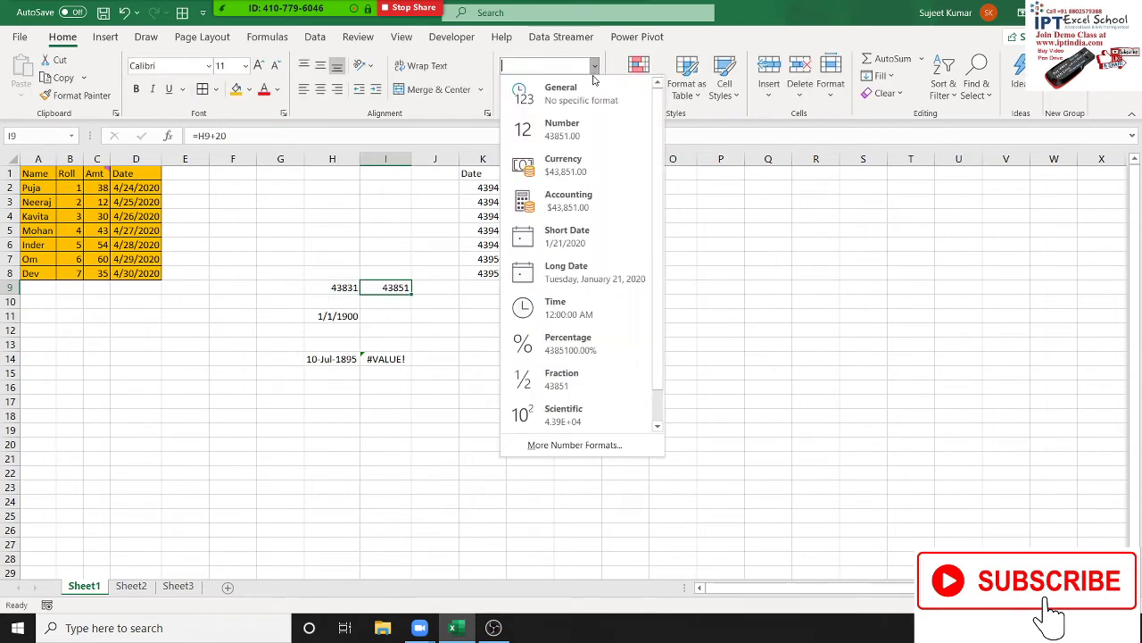
pyautogui.click(546, 239)
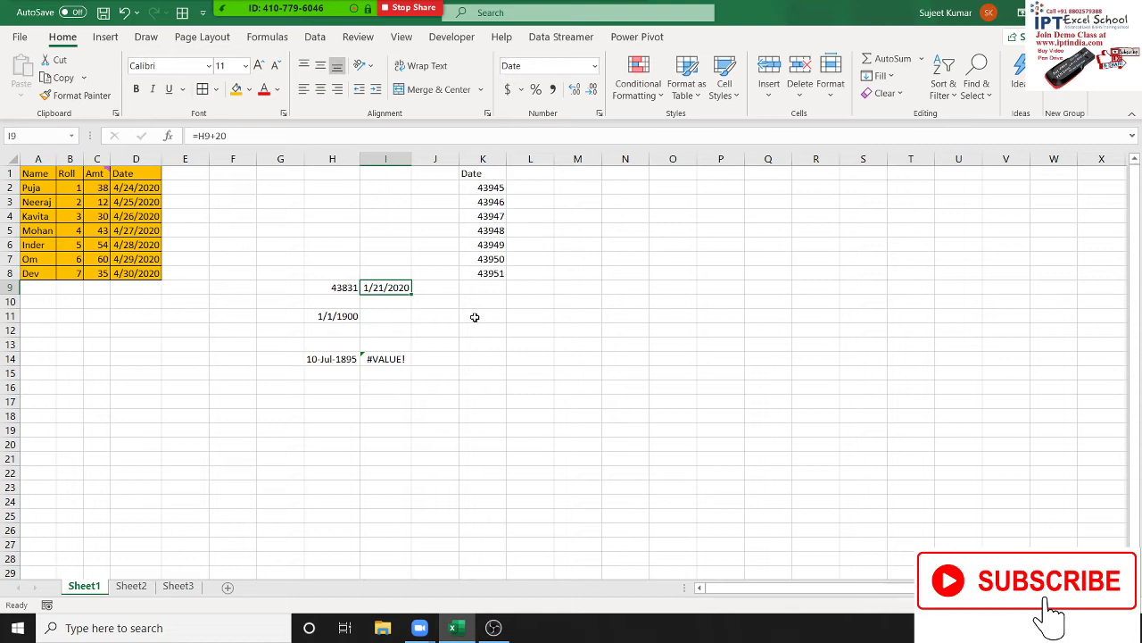
pyautogui.click(335, 318)
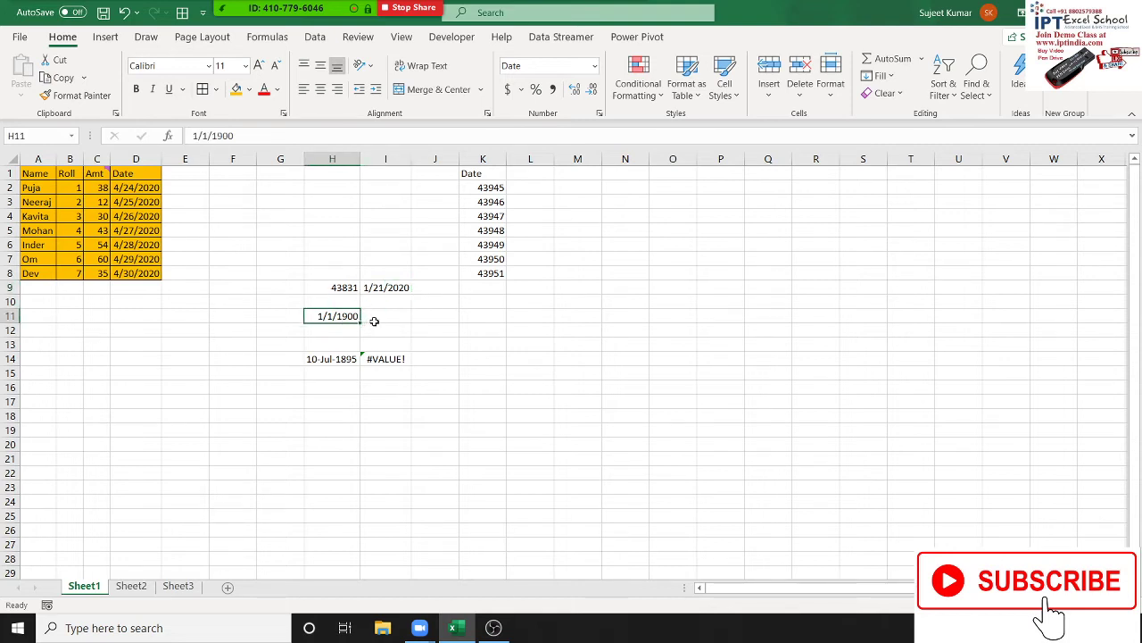
# Enter 1 in I11 and format it as a Short Date
pyautogui.click(376, 323)
pyautogui.write('1')
pyautogui.hotkey('ctrl', 'Return')
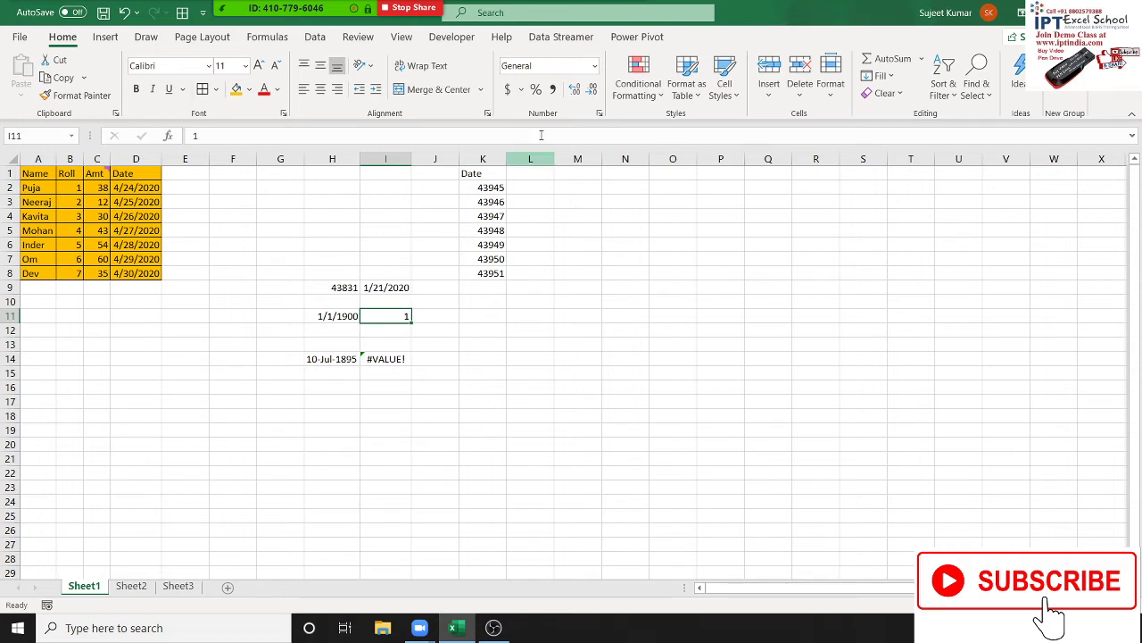
pyautogui.click(596, 69)
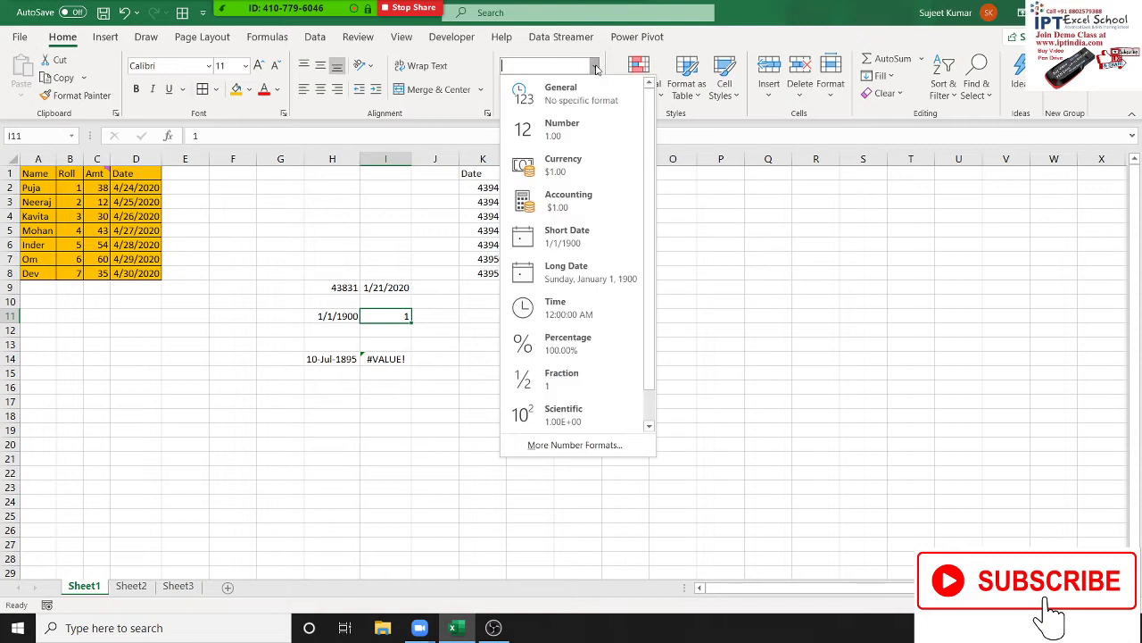
pyautogui.click(567, 247)
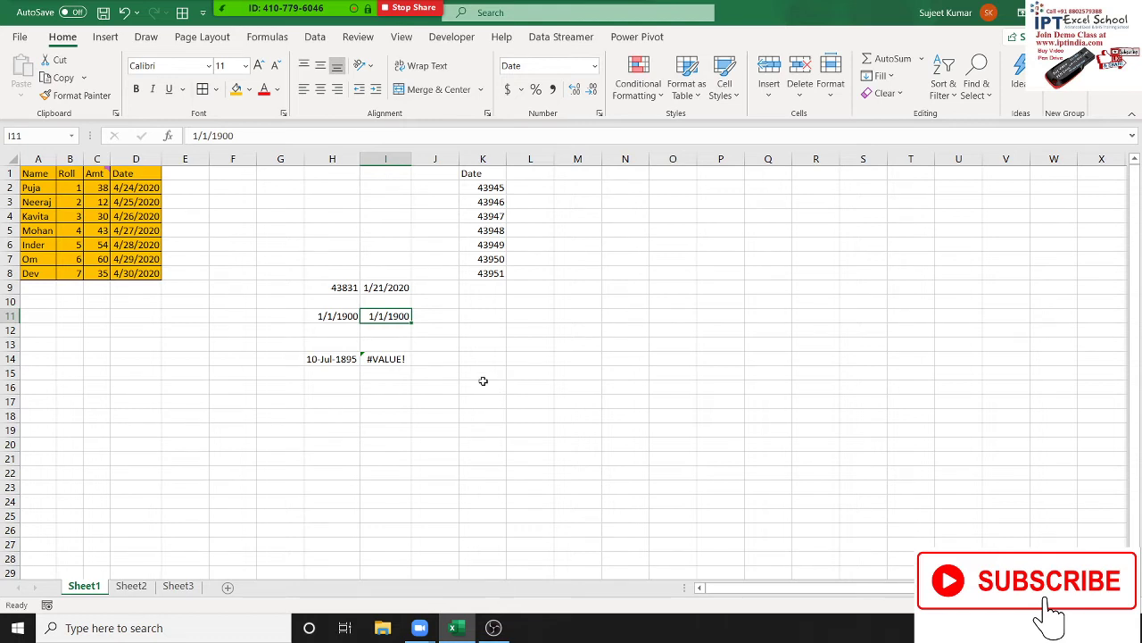
# Enter serials 33, 36 and finally 43945 in I11, ending at 4/24/2020
pyautogui.write('33')
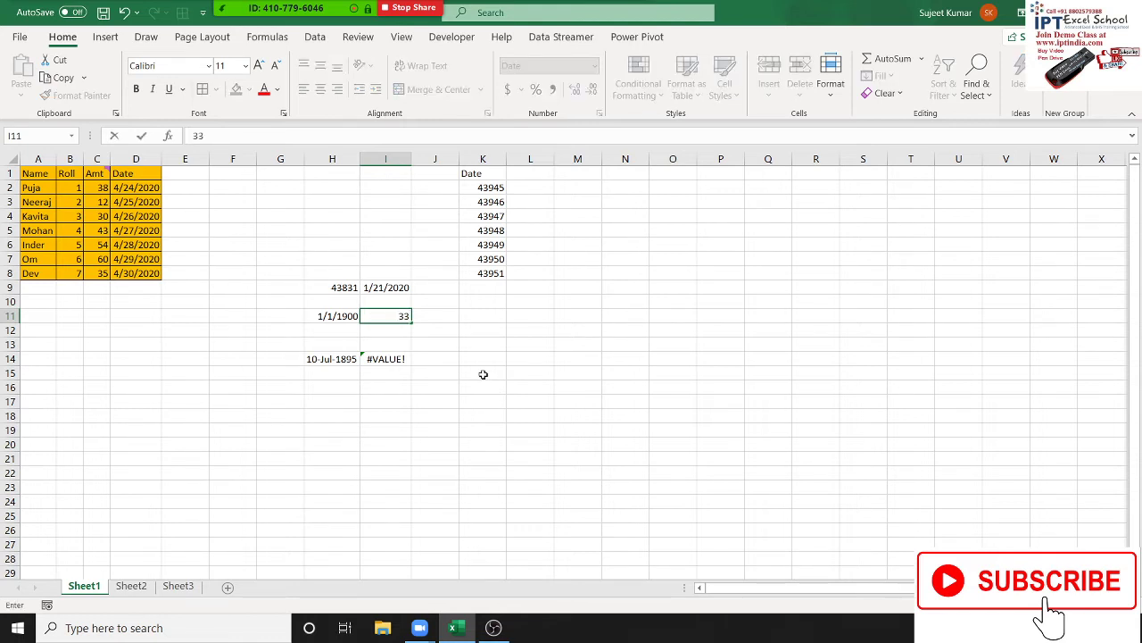
pyautogui.press('Return')
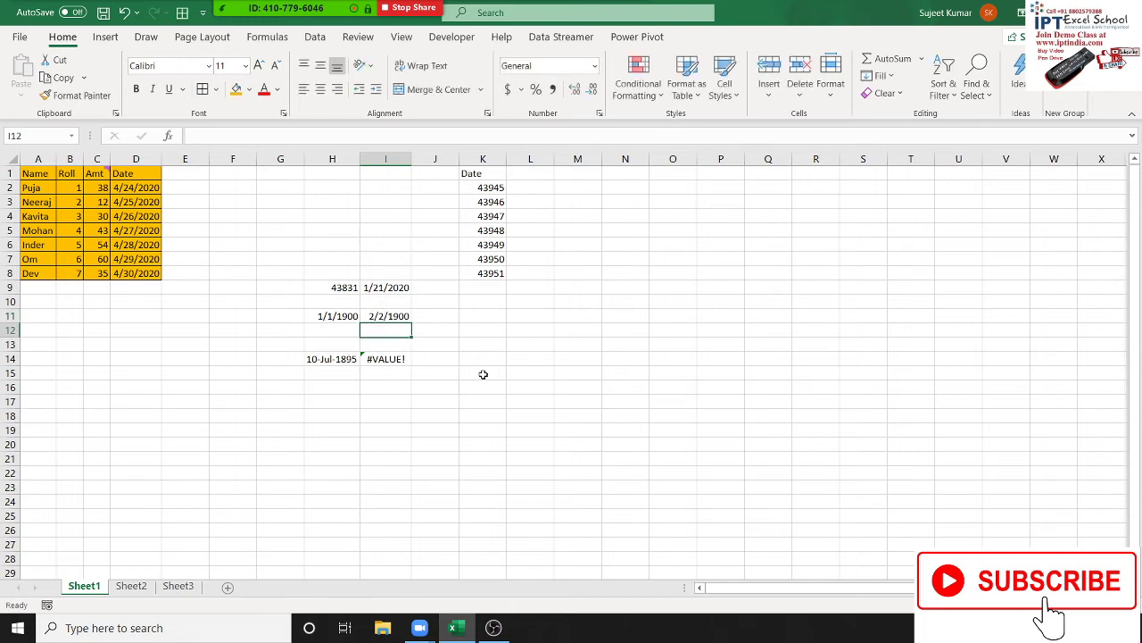
pyautogui.press('Up')
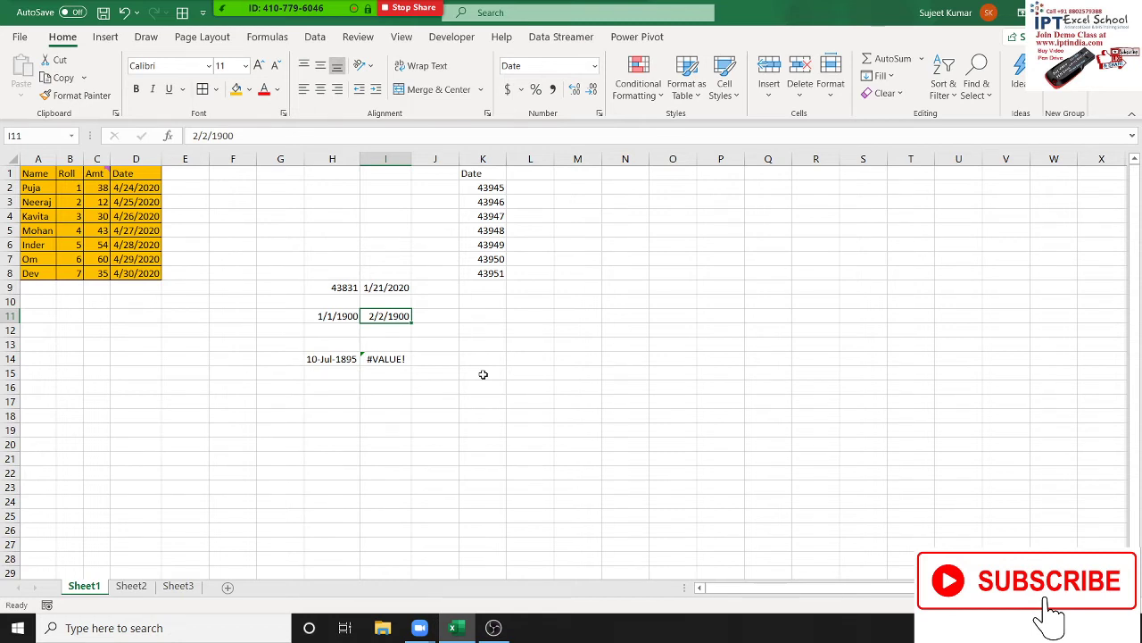
pyautogui.write('367')
pyautogui.press('Return')
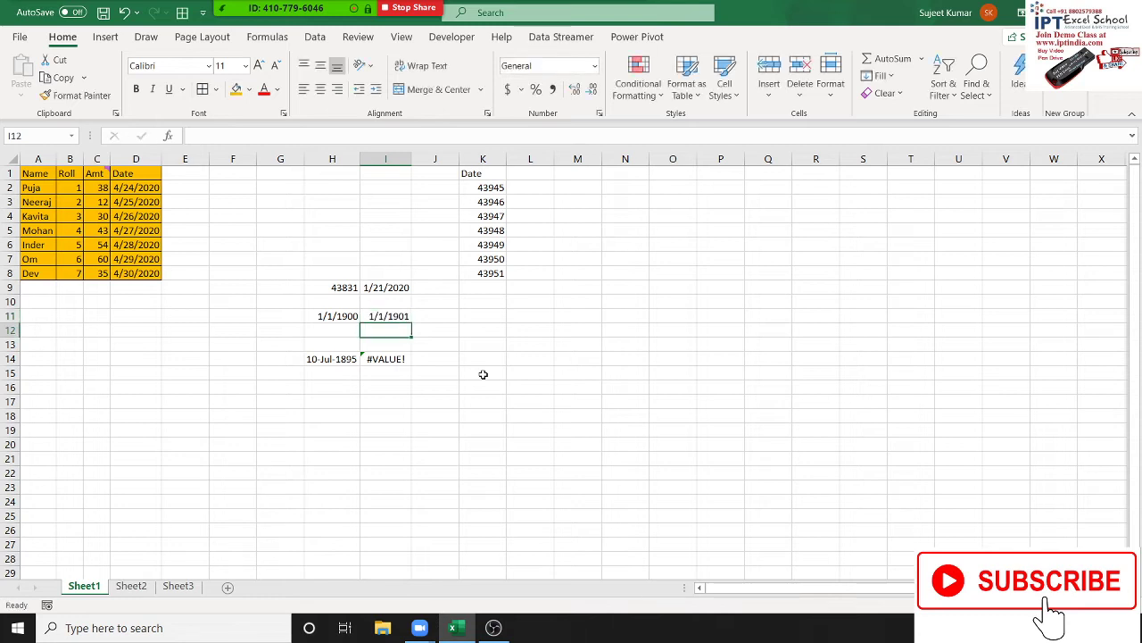
pyautogui.press('Up')
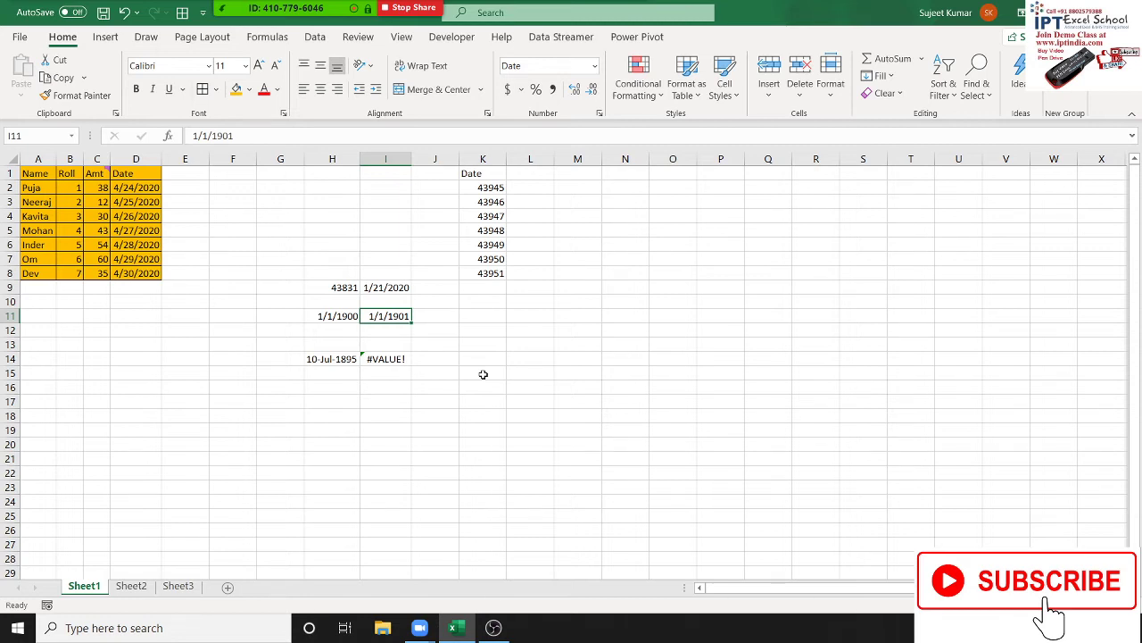
pyautogui.write('4')
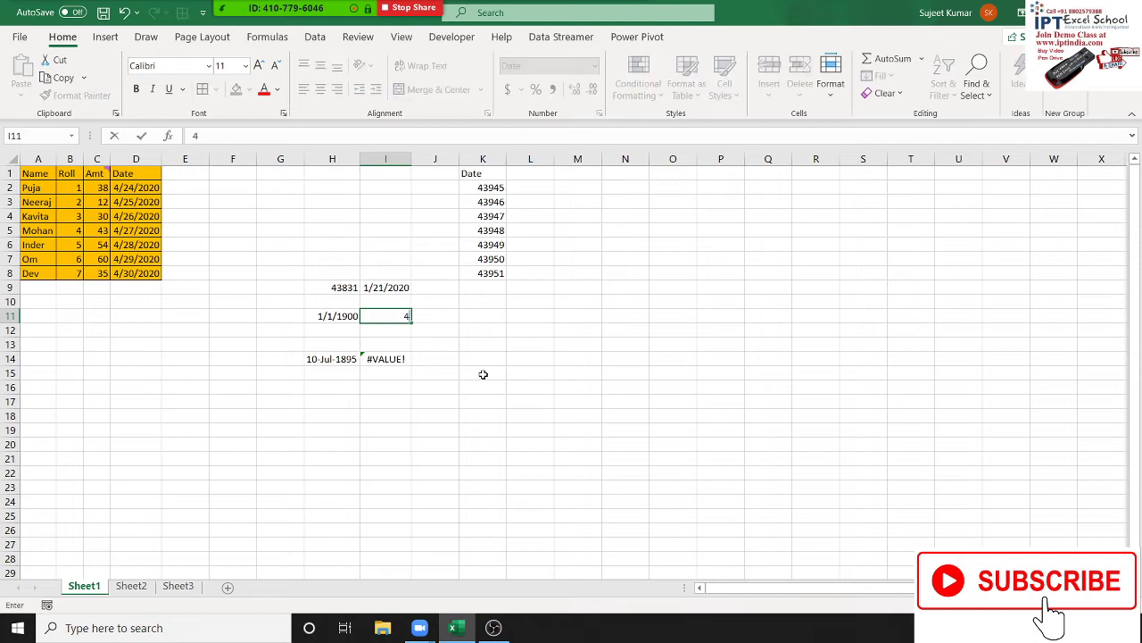
pyautogui.write('39')
pyautogui.write('45')
pyautogui.press('Return')
pyautogui.press('Up')
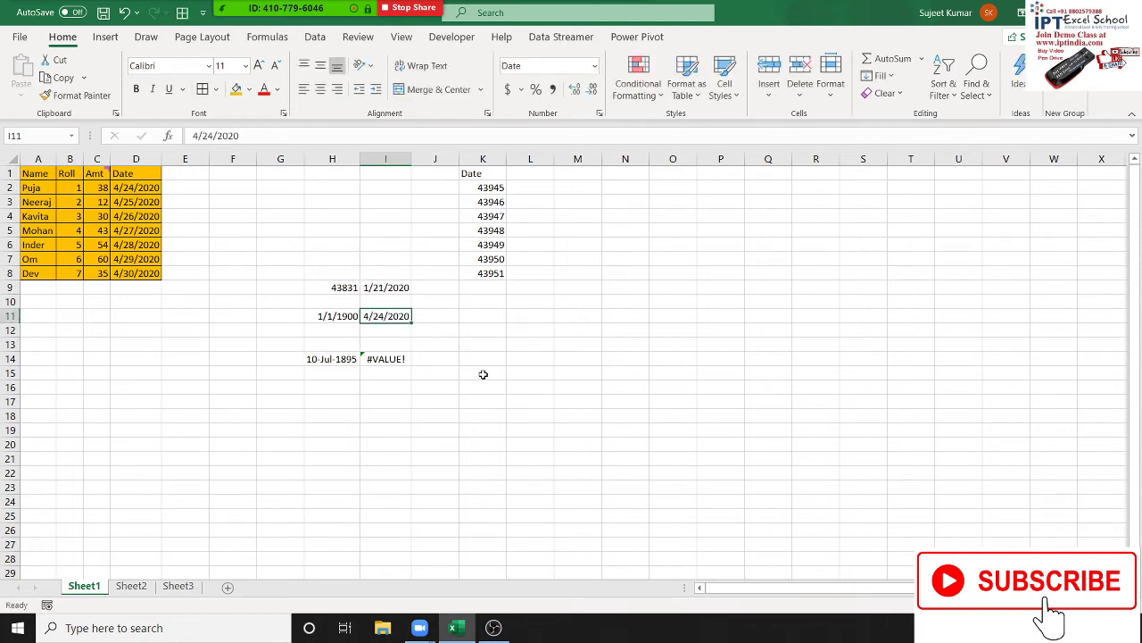
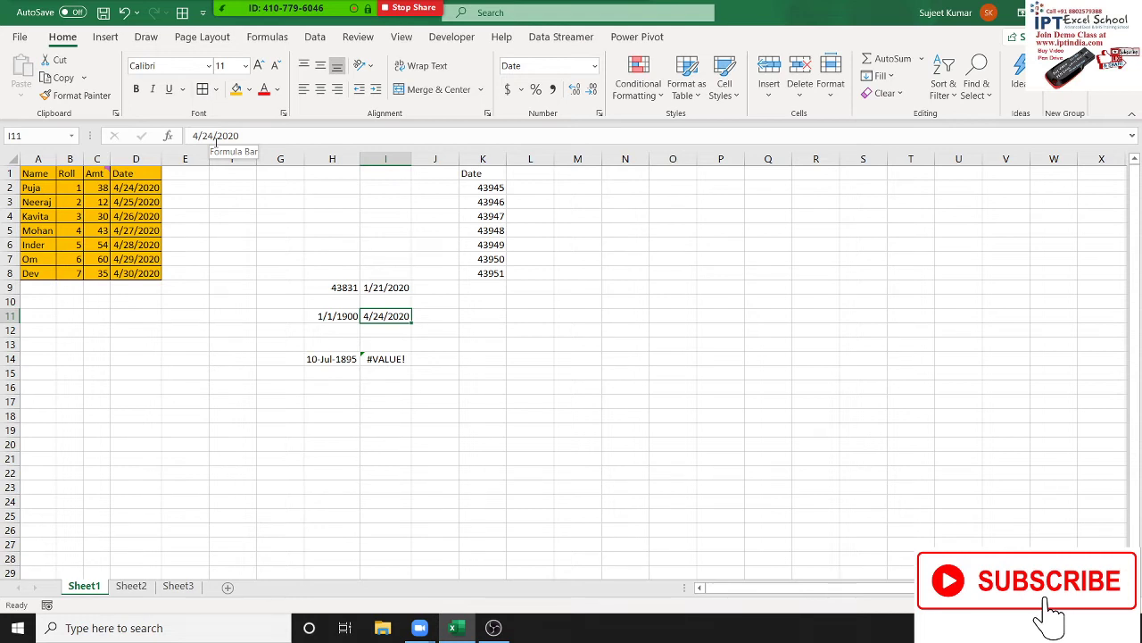
# Enter the text 12sa in J12 and the formula =J12+30 in K12, which returns #VALUE!
pyautogui.click(444, 332)
pyautogui.write('12')
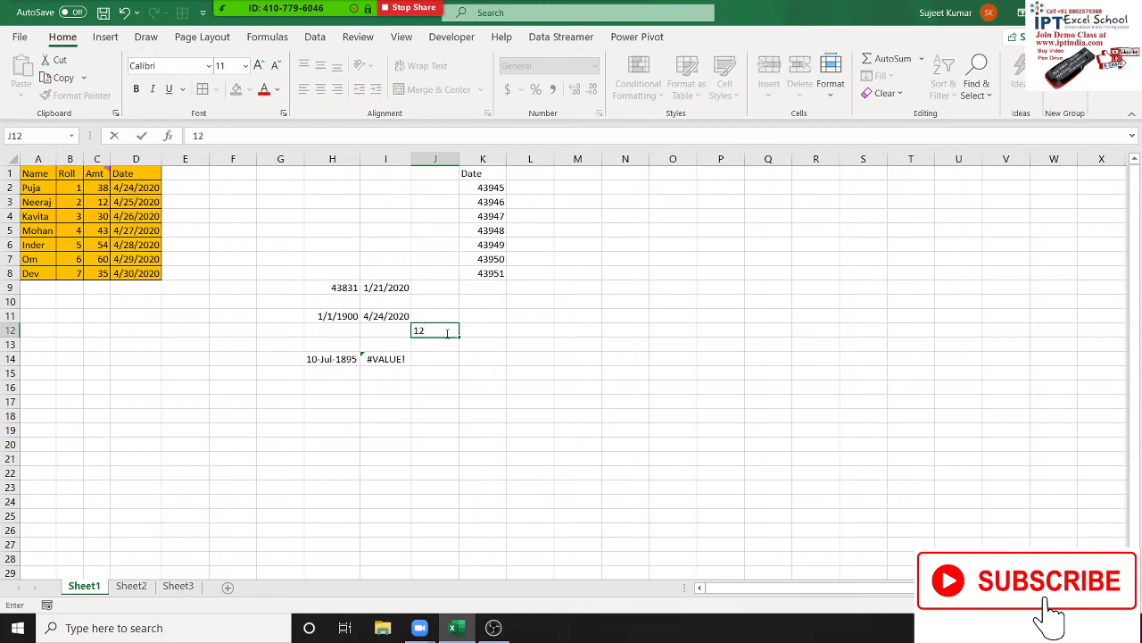
pyautogui.write('sa')
pyautogui.click(465, 353)
pyautogui.click(478, 332)
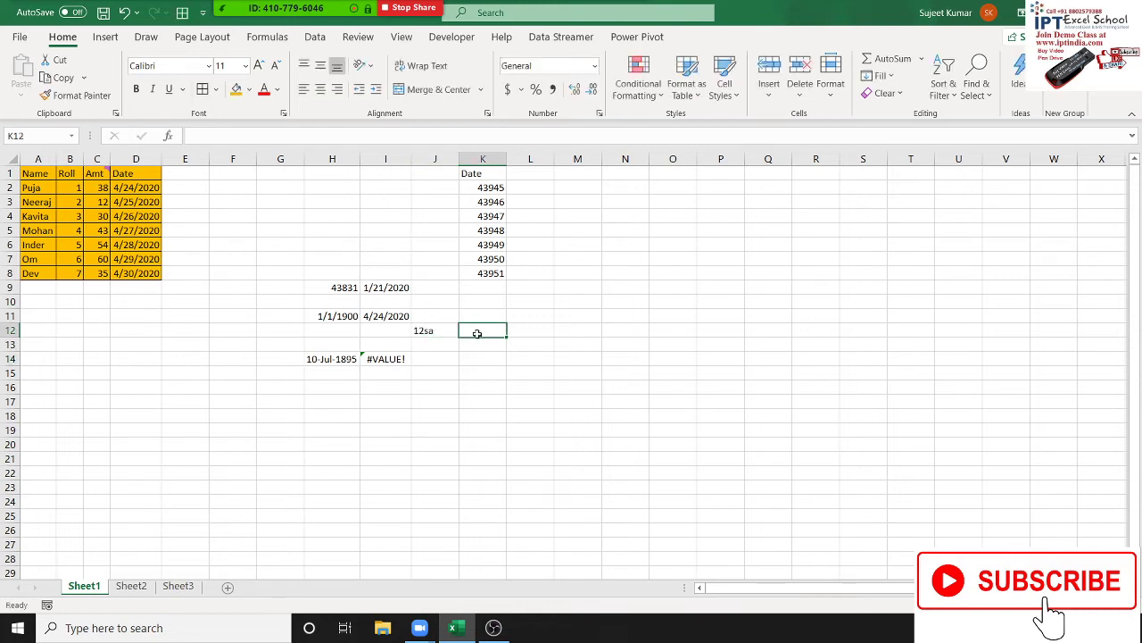
pyautogui.write('=')
pyautogui.click(439, 332)
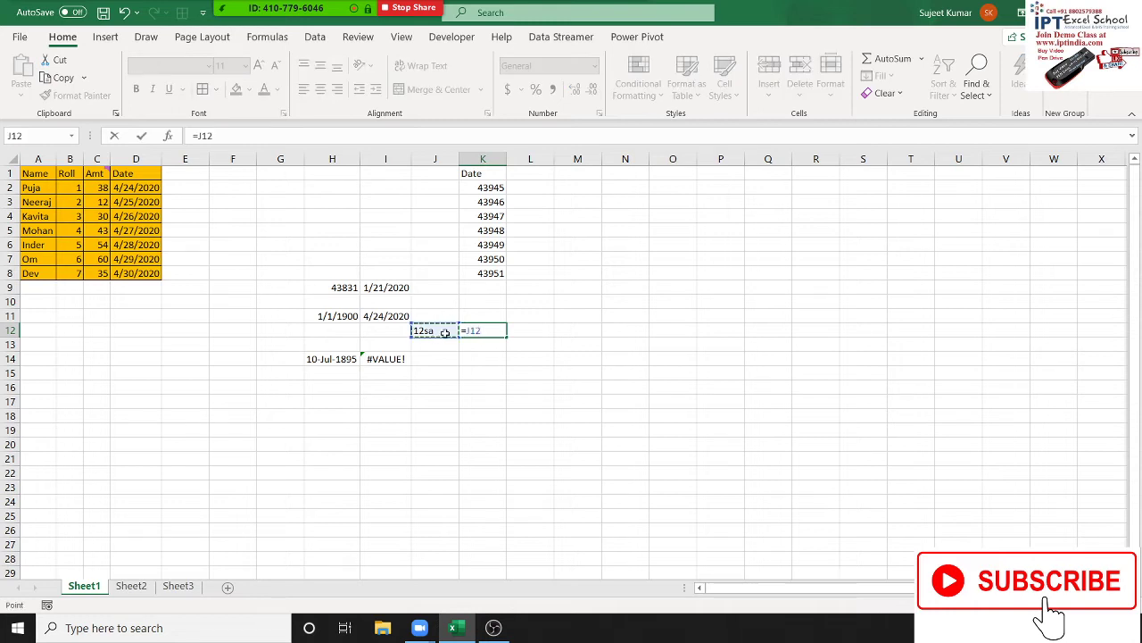
pyautogui.write('+30')
pyautogui.press('Return')
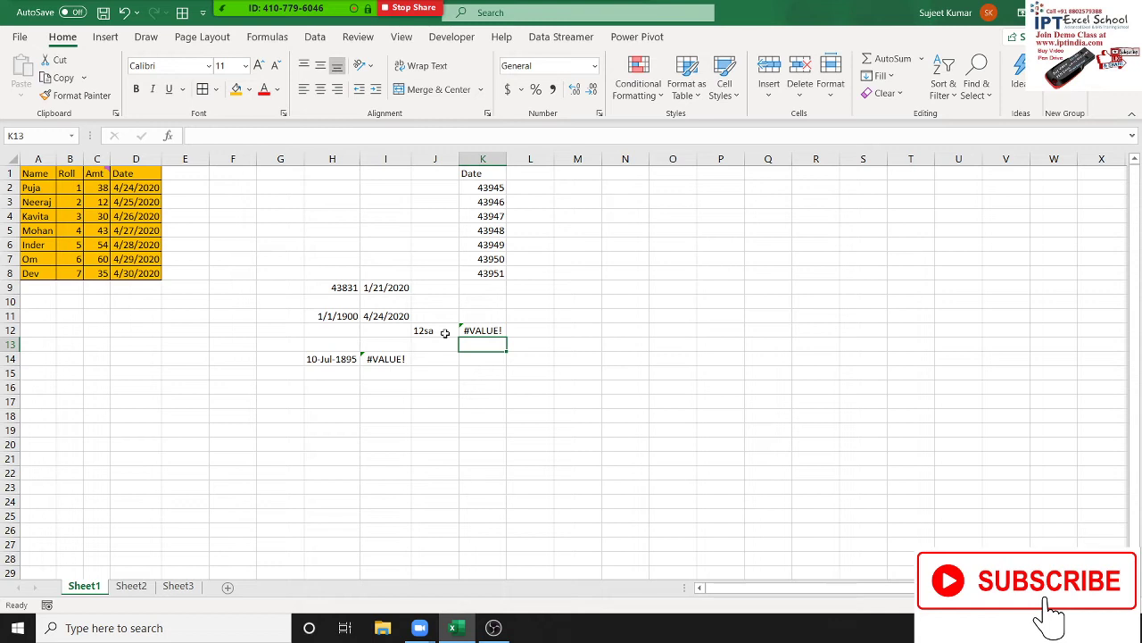
# Discard a stray 12ds entry in K13 and move the selection to M12
pyautogui.write('12')
pyautogui.write('ds')
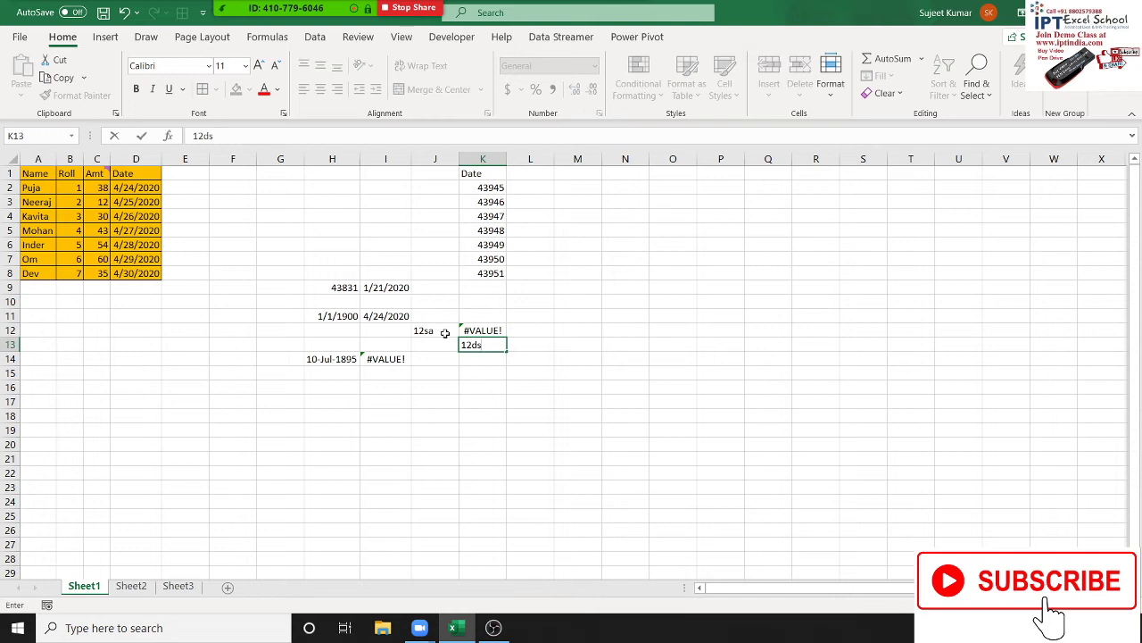
pyautogui.press('Escape')
pyautogui.press('Up')
pyautogui.press('Right')
pyautogui.press('Right')
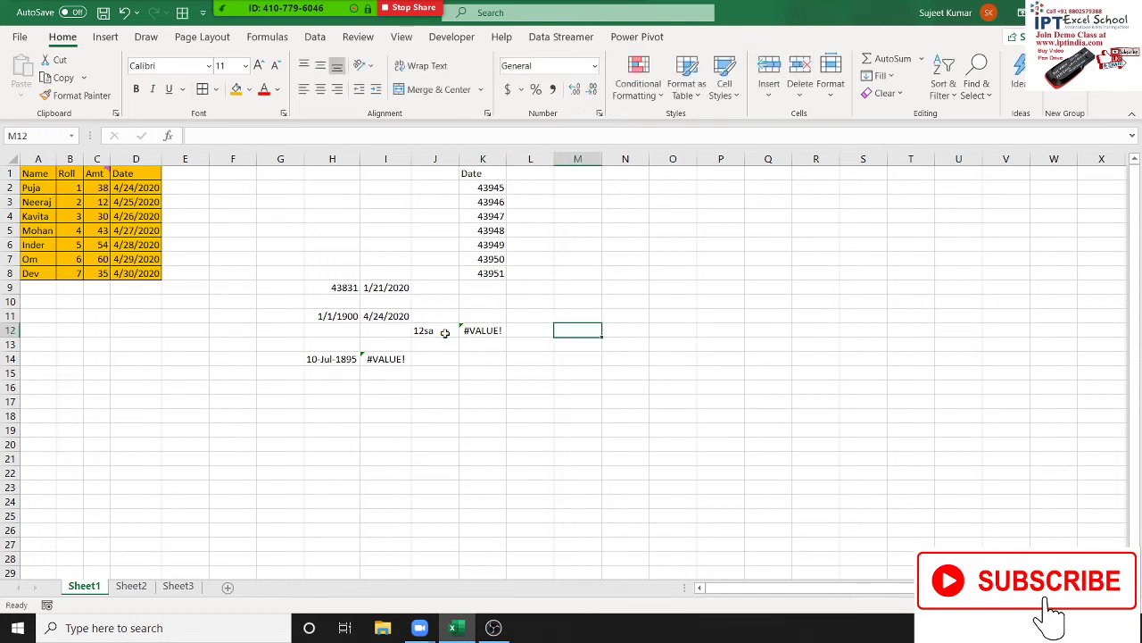
# Enter the date 1-jan-2020 in M12 and the formula =M12+2 in M13
pyautogui.write('1-jan-')
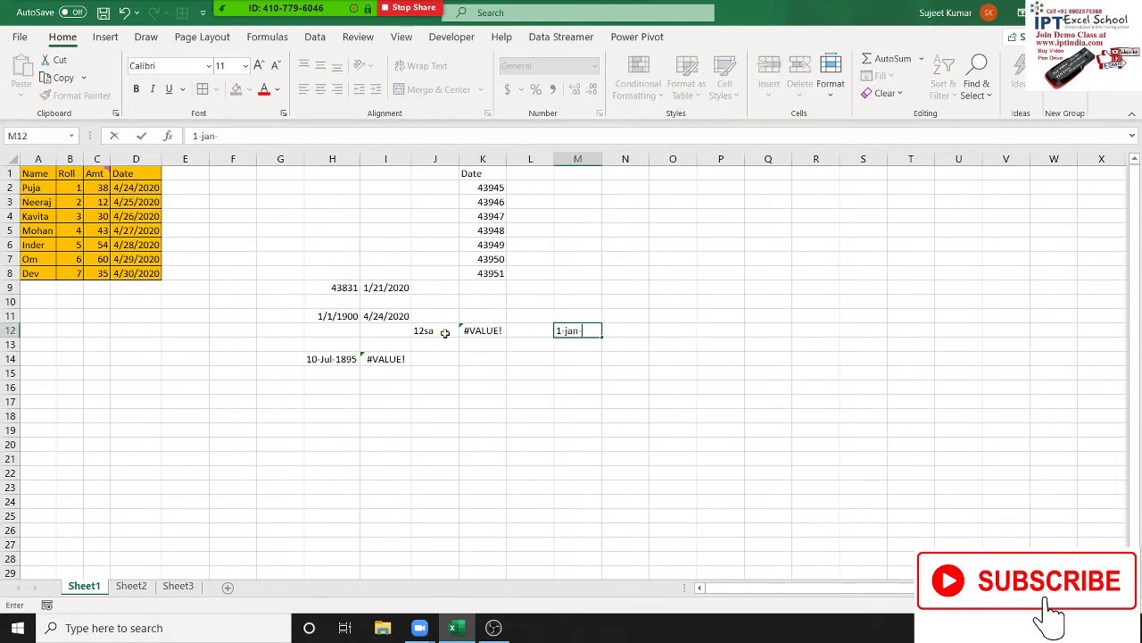
pyautogui.write('2020')
pyautogui.press('Return')
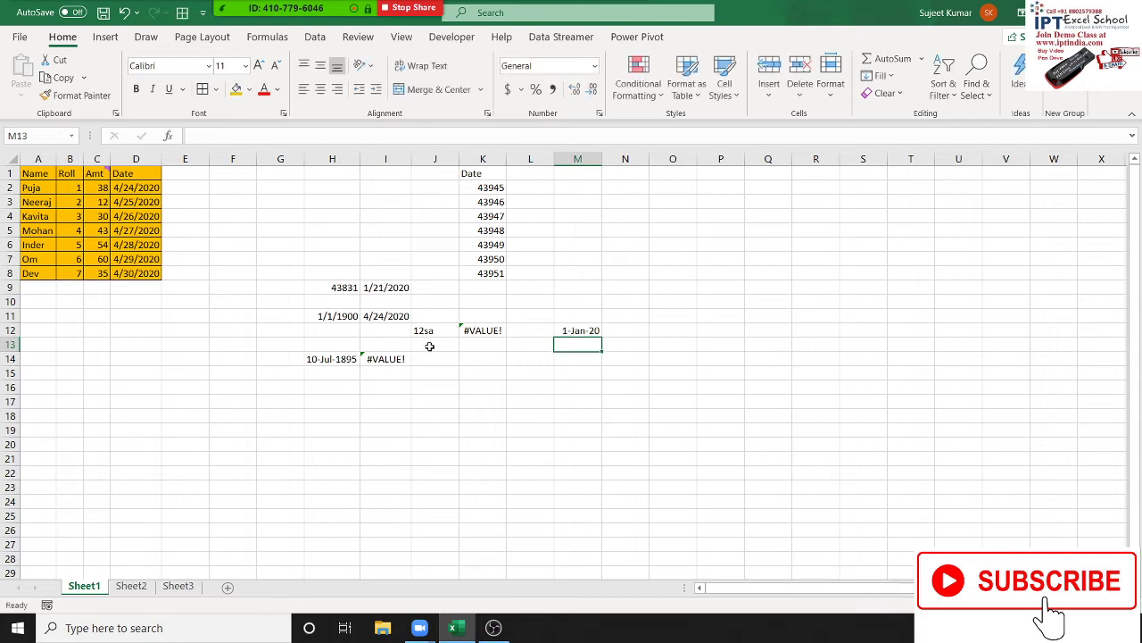
pyautogui.write('=')
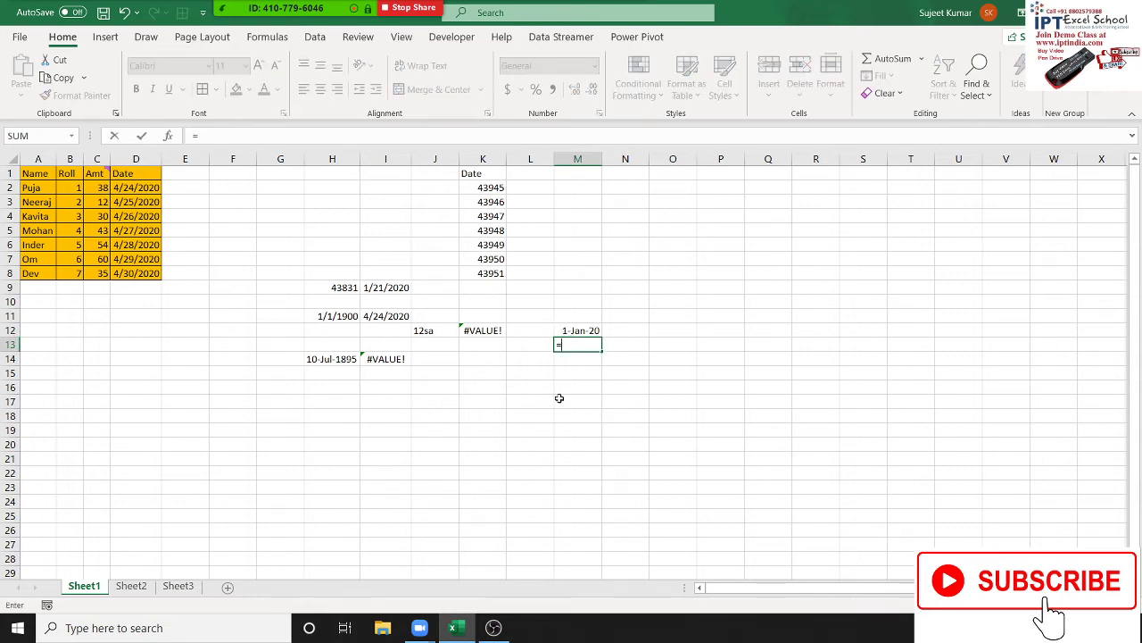
pyautogui.write('M12+2')
pyautogui.press('Return')
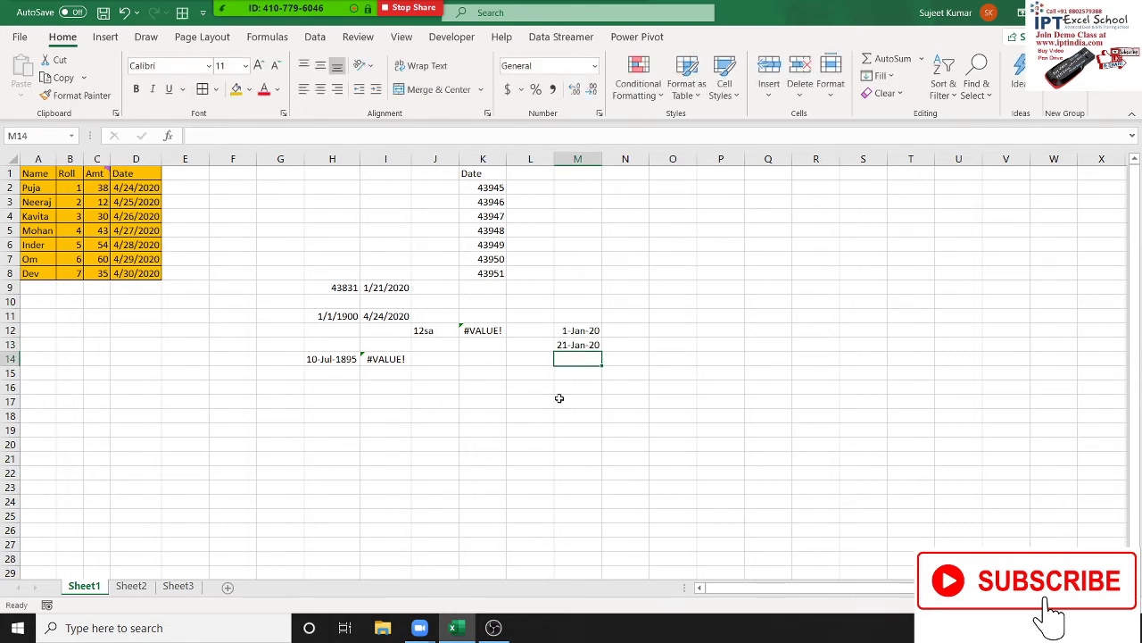
# Switch M12 to General number format so it shows serial number 43831
pyautogui.press('Up')
pyautogui.press('Up')
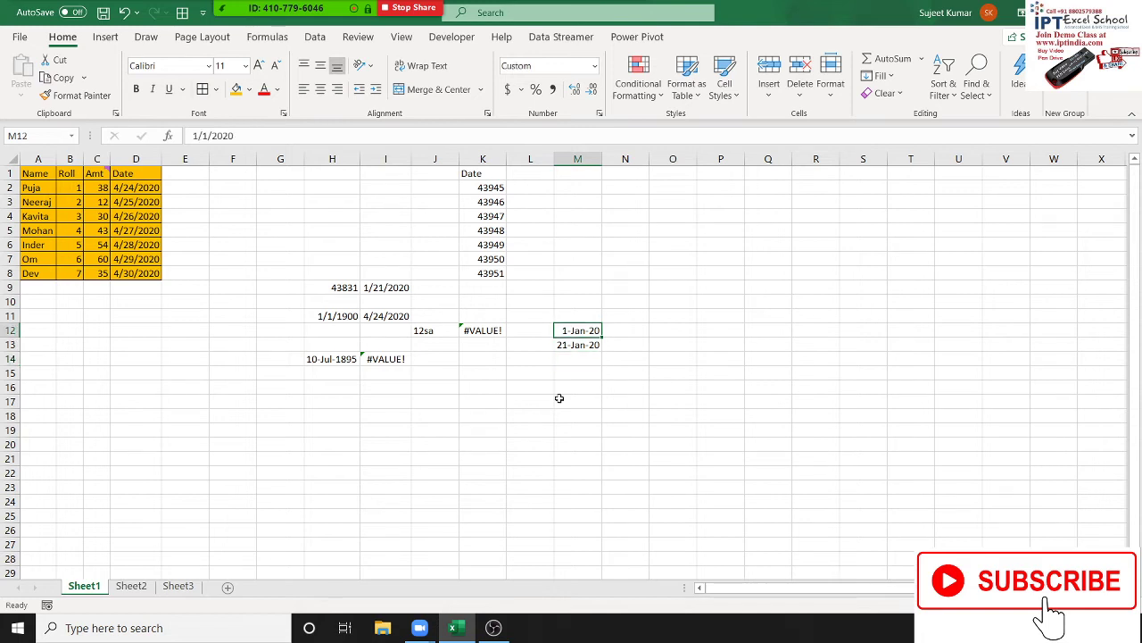
pyautogui.click(594, 73)
pyautogui.click(589, 95)
# Copy the Date column D1:D8 and paste only its values into L1:L8, showing serials 43945–43951
pyautogui.click(491, 189)
pyautogui.moveTo(491, 188); pyautogui.dragTo(489, 273)
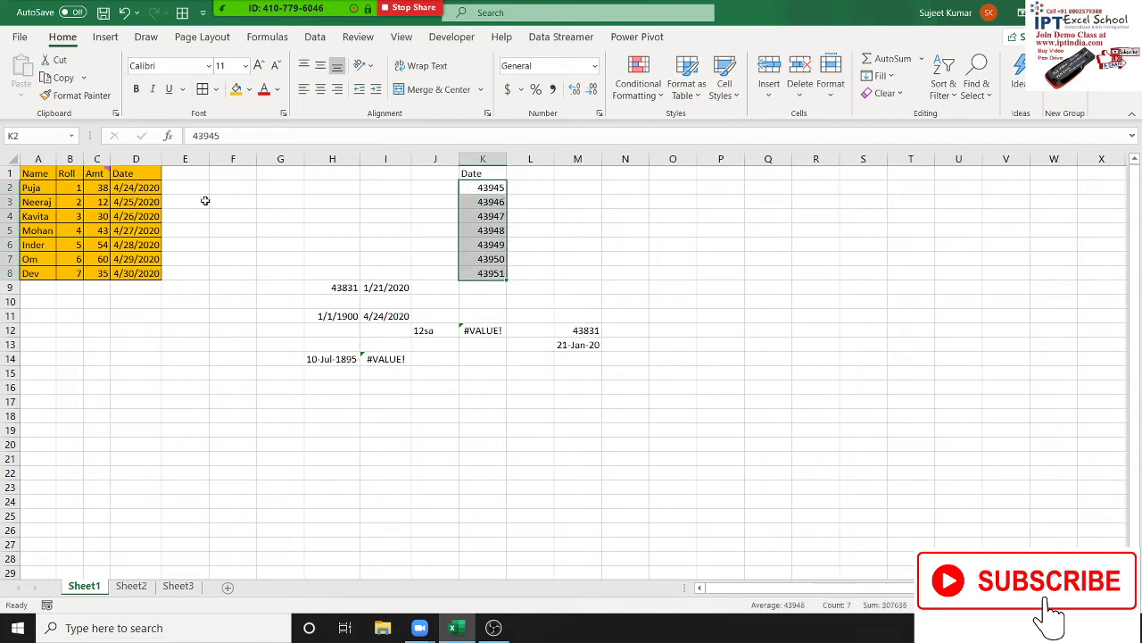
pyautogui.moveTo(149, 171); pyautogui.dragTo(159, 273)
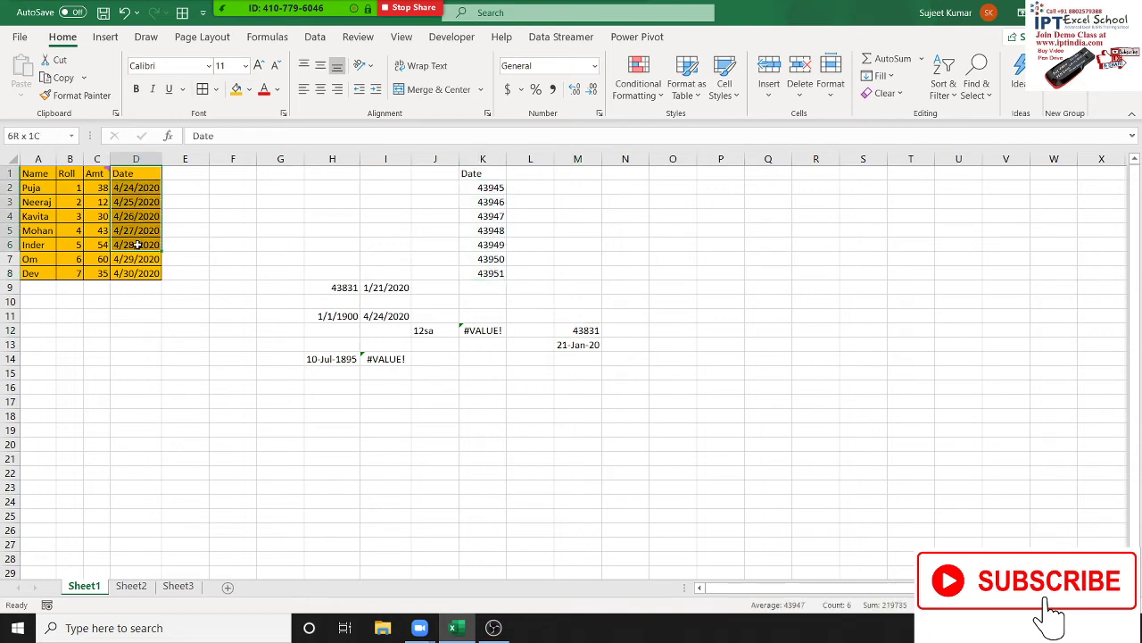
pyautogui.hotkey('ctrl', 'c')
pyautogui.rightClick(533, 171)
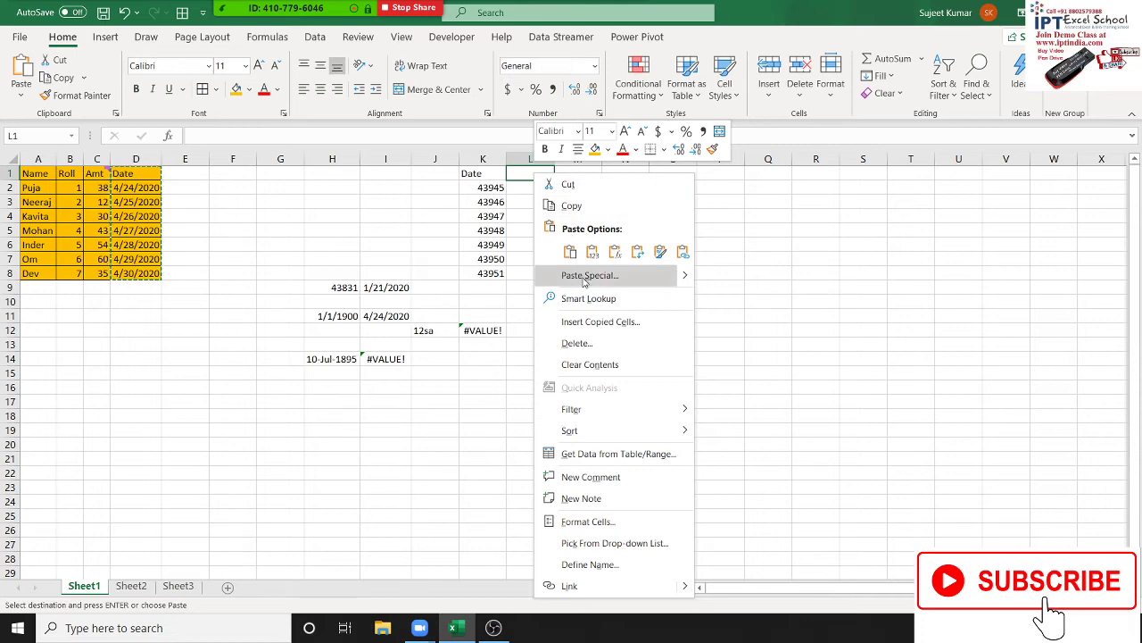
pyautogui.click(580, 273)
pyautogui.click(478, 218)
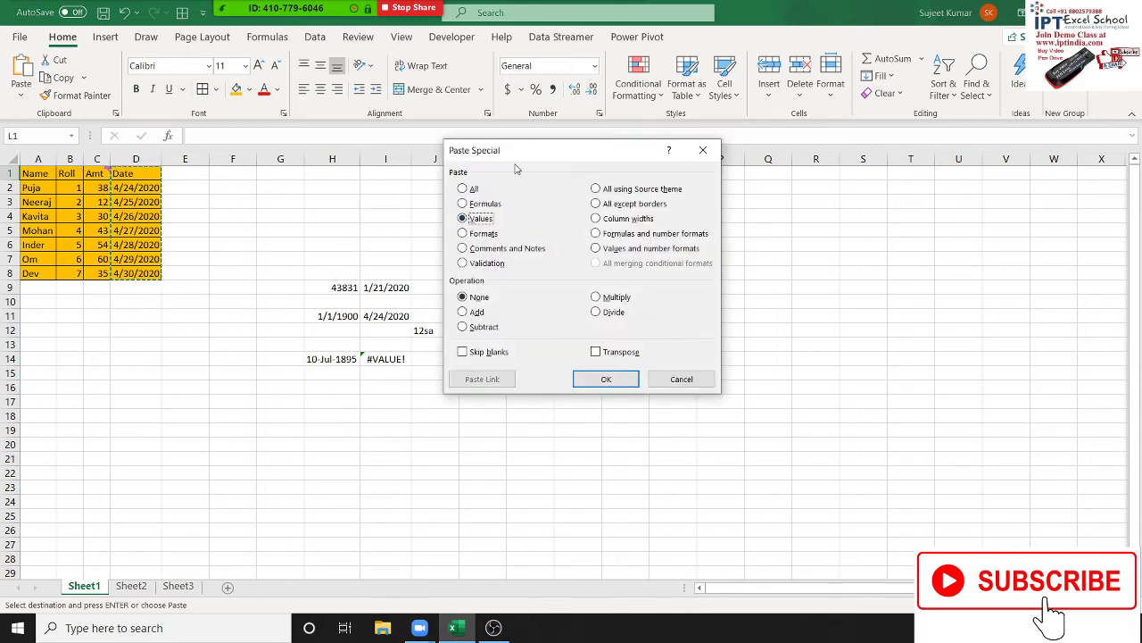
pyautogui.moveTo(516, 158); pyautogui.dragTo(687, 158)
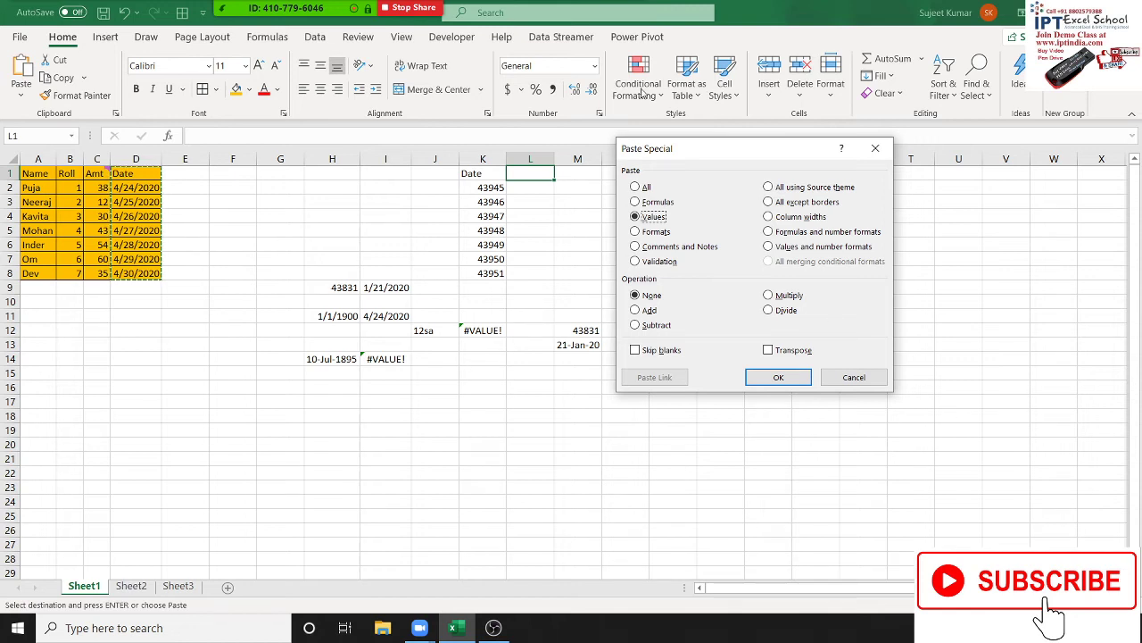
pyautogui.click(750, 379)
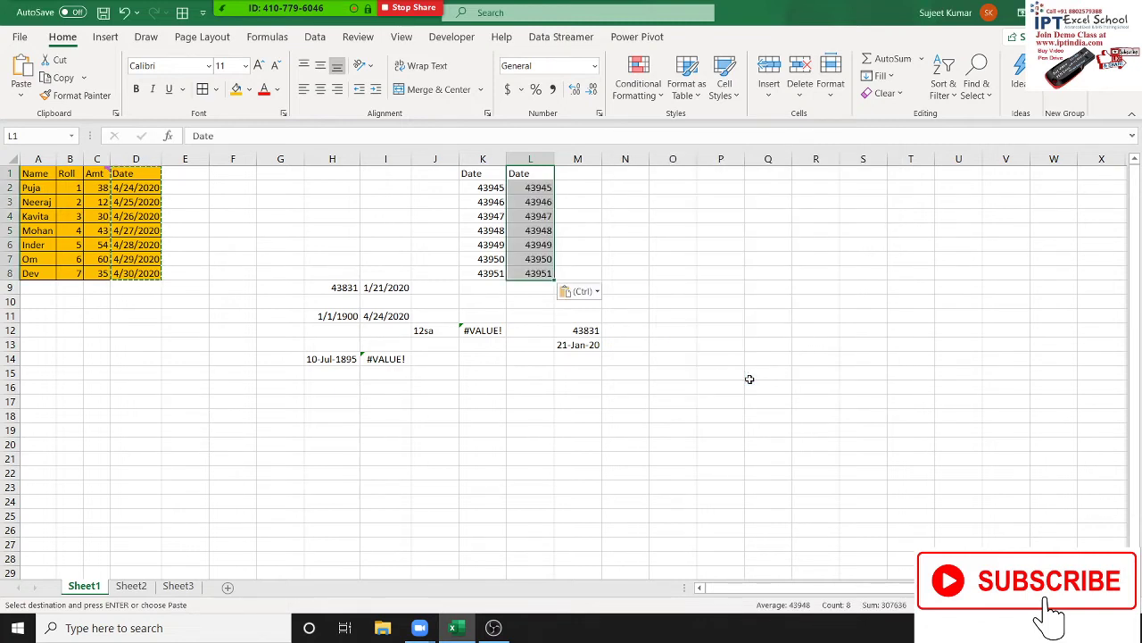
pyautogui.click(595, 72)
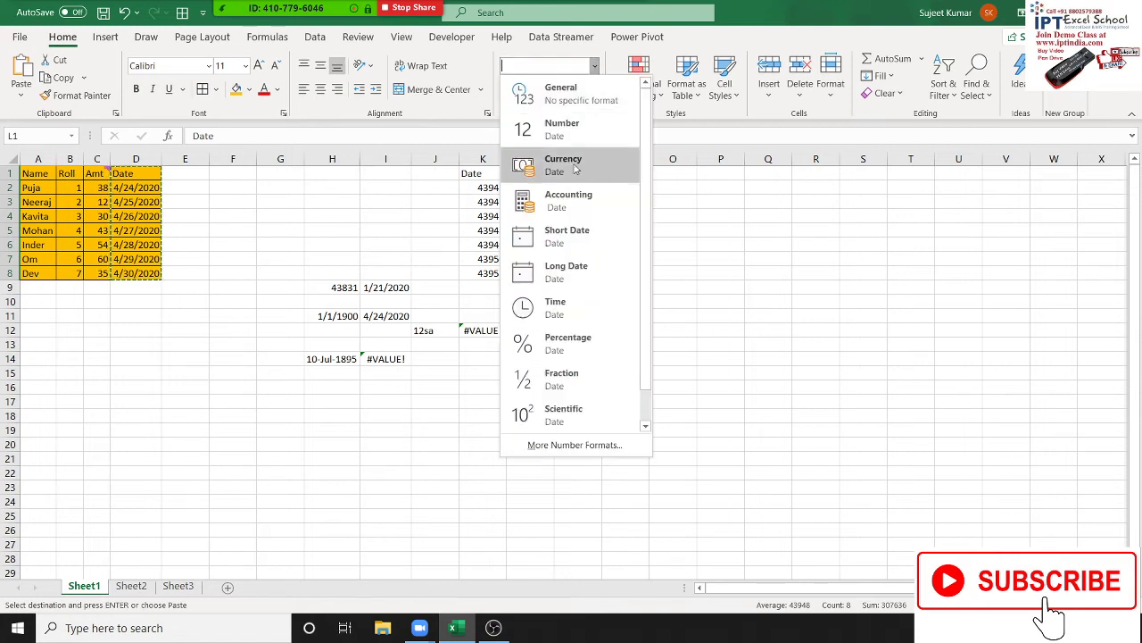
# Format column L with the 14-Mar-12 date style, showing 24-Apr-20 through 30-Apr-20
pyautogui.click(527, 237)
pyautogui.rightClick(526, 236)
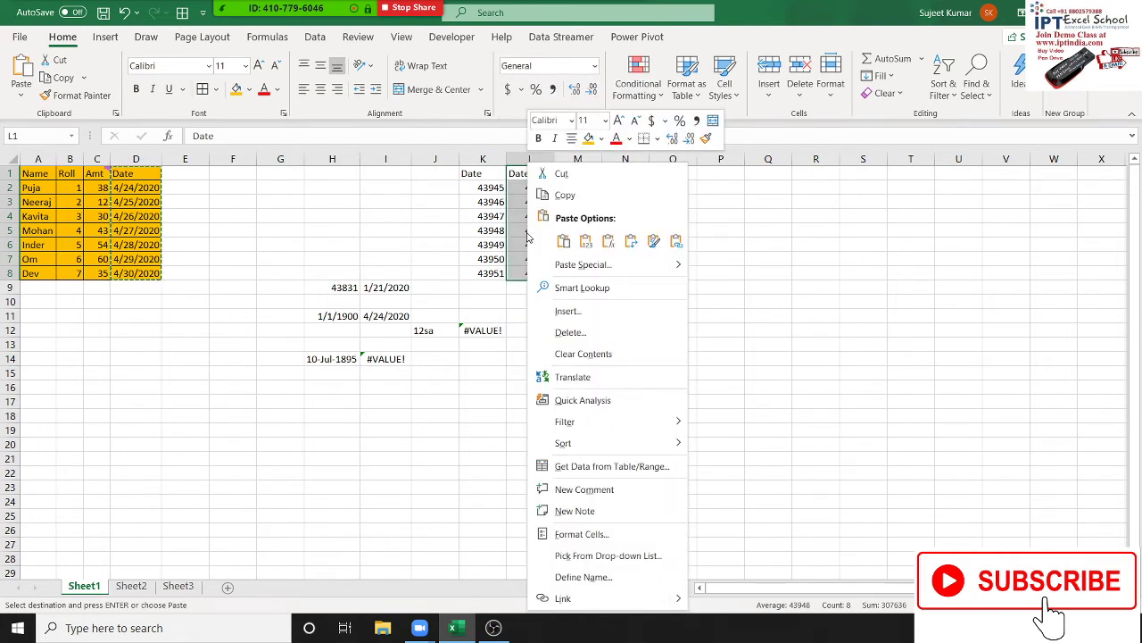
pyautogui.click(575, 530)
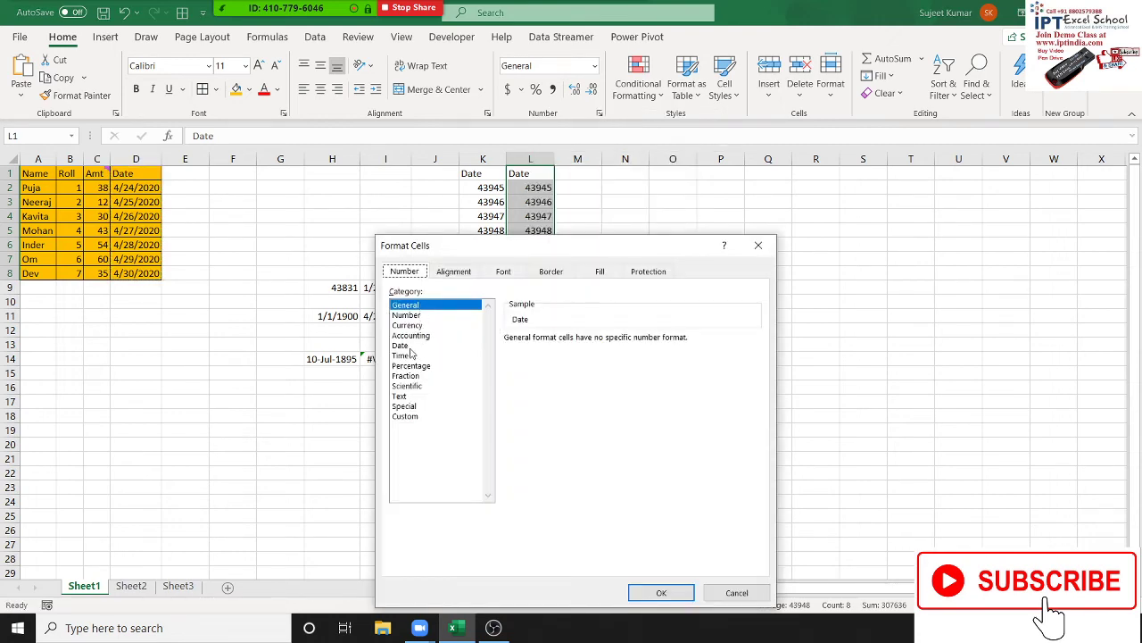
pyautogui.click(401, 345)
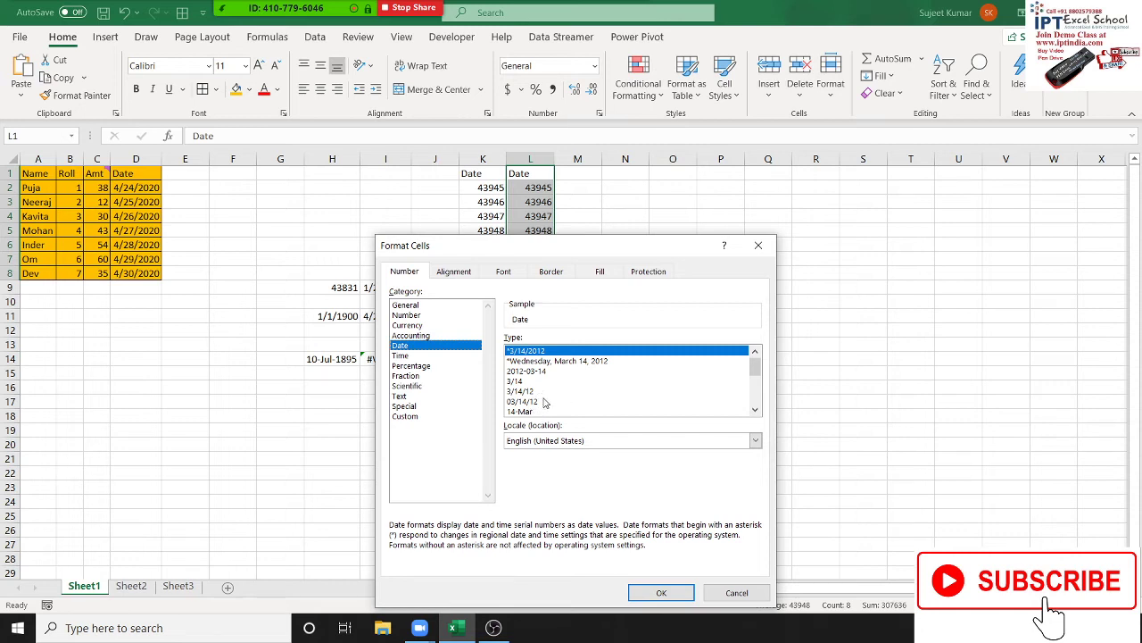
pyautogui.click(531, 404)
pyautogui.scroll(-1, 529, 410)
pyautogui.click(529, 403)
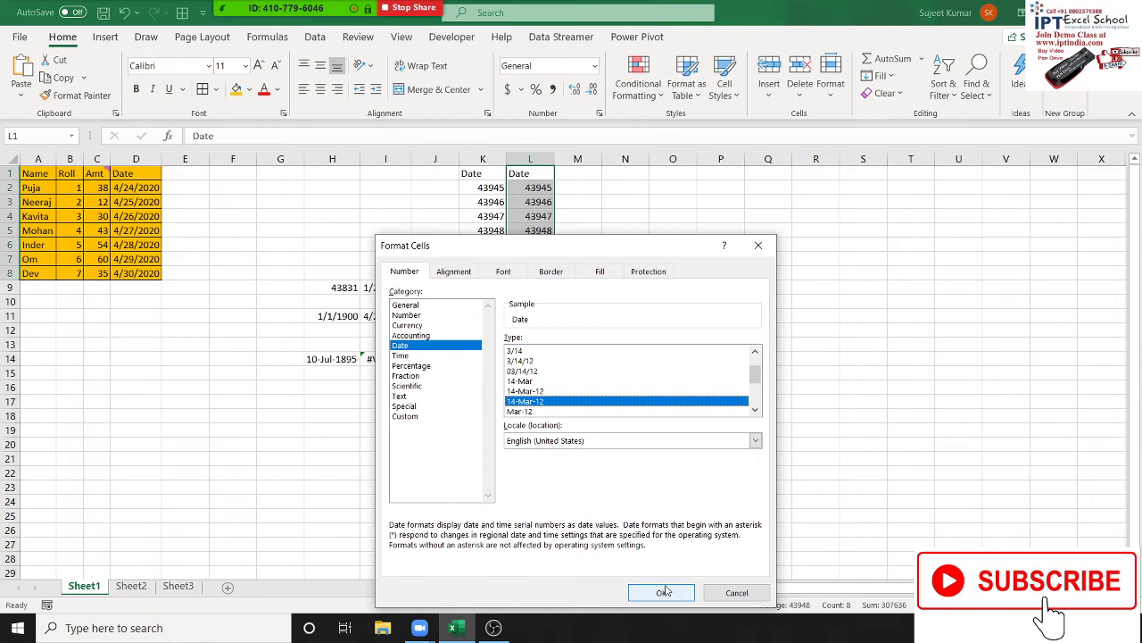
pyautogui.click(665, 592)
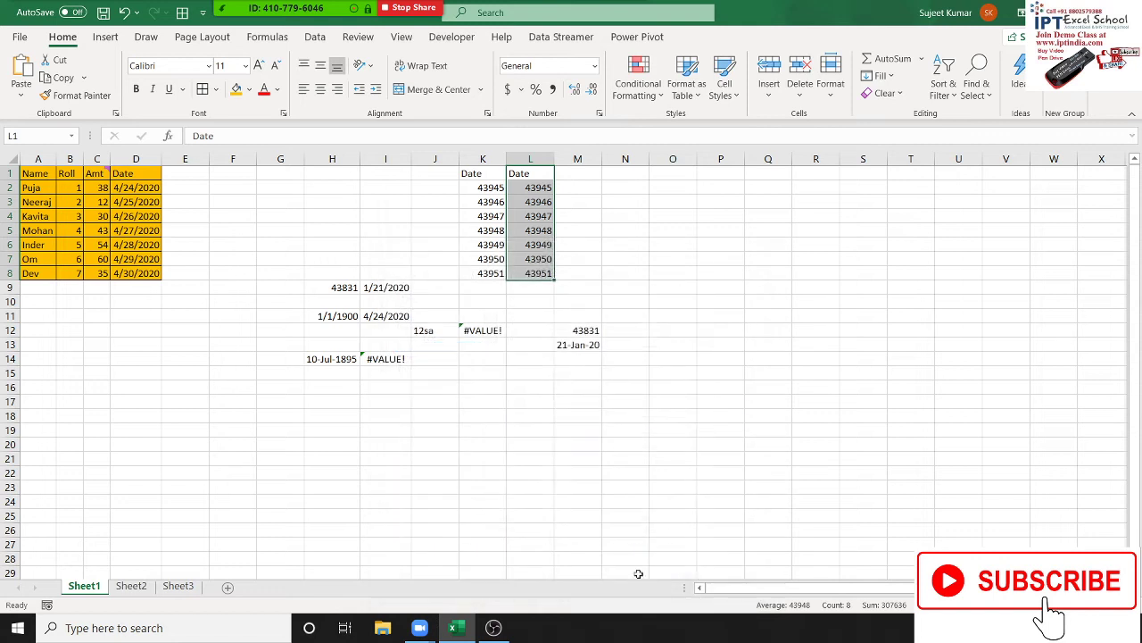
pyautogui.click(379, 374)
# Paste D1:D8 as values and number formats into M1, widening column M to show 4/24/2020–4/30/2020
pyautogui.moveTo(125, 175); pyautogui.dragTo(122, 273)
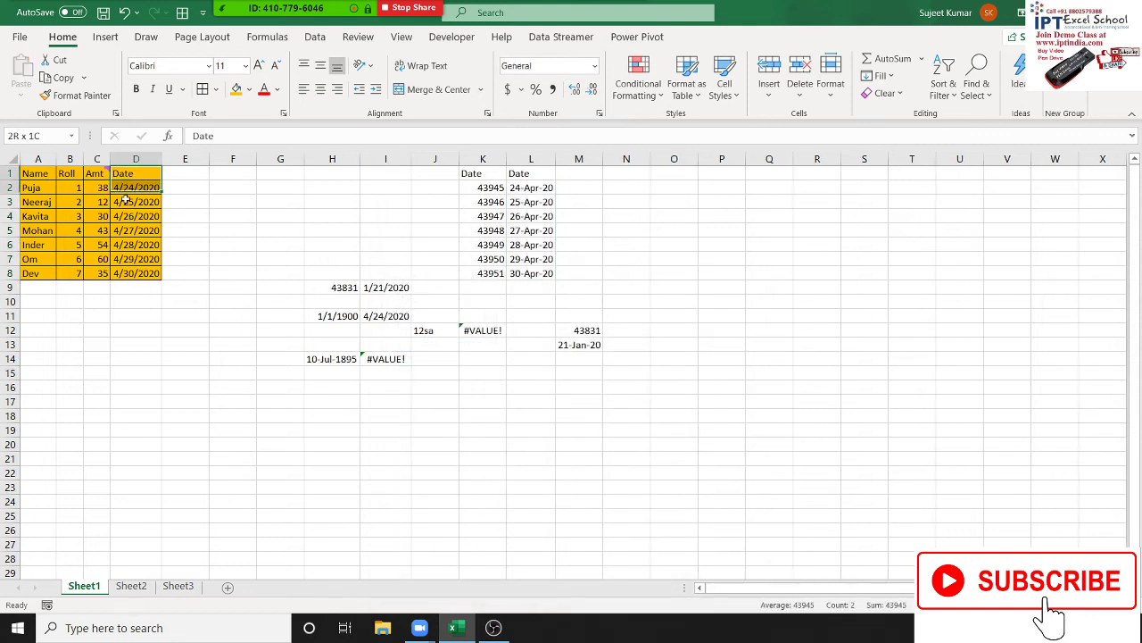
pyautogui.hotkey('ctrl', 'c')
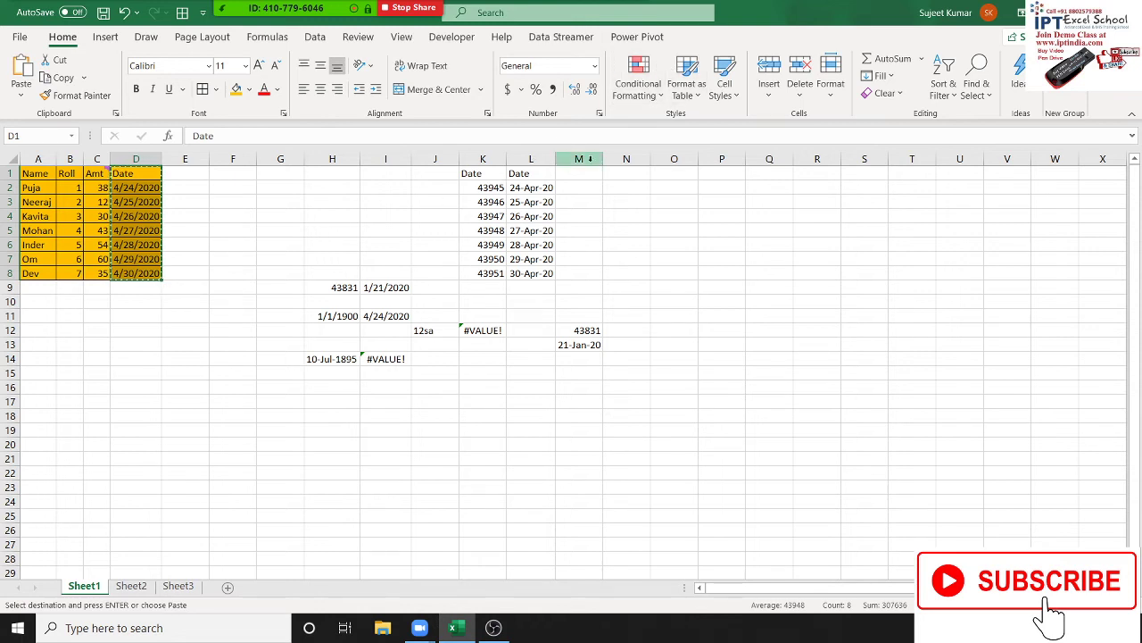
pyautogui.click(570, 175)
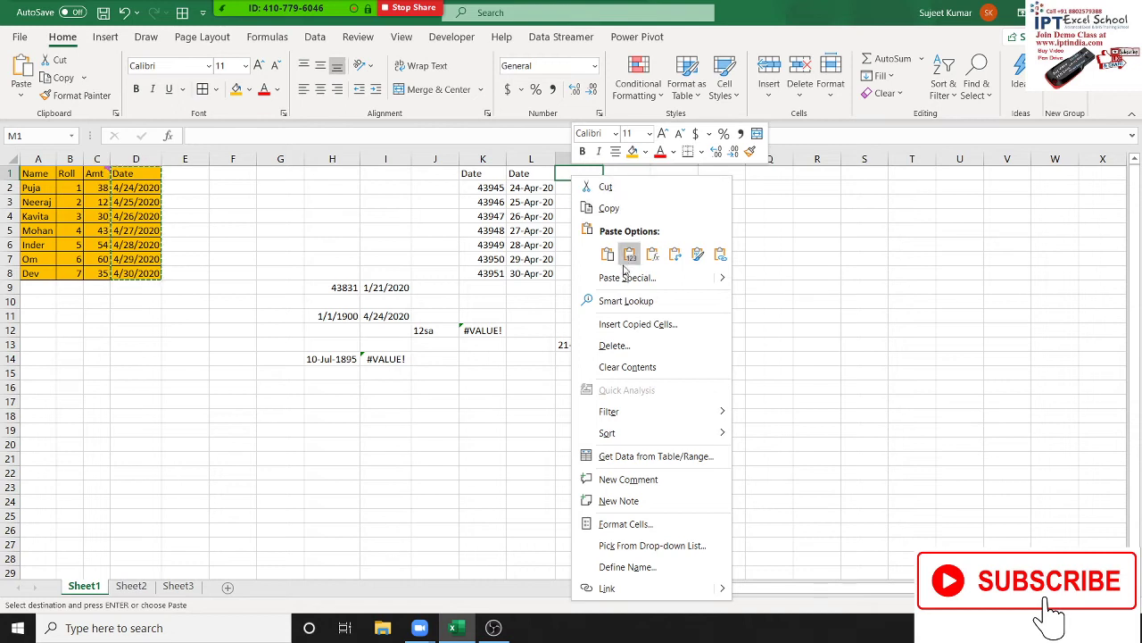
pyautogui.click(629, 277)
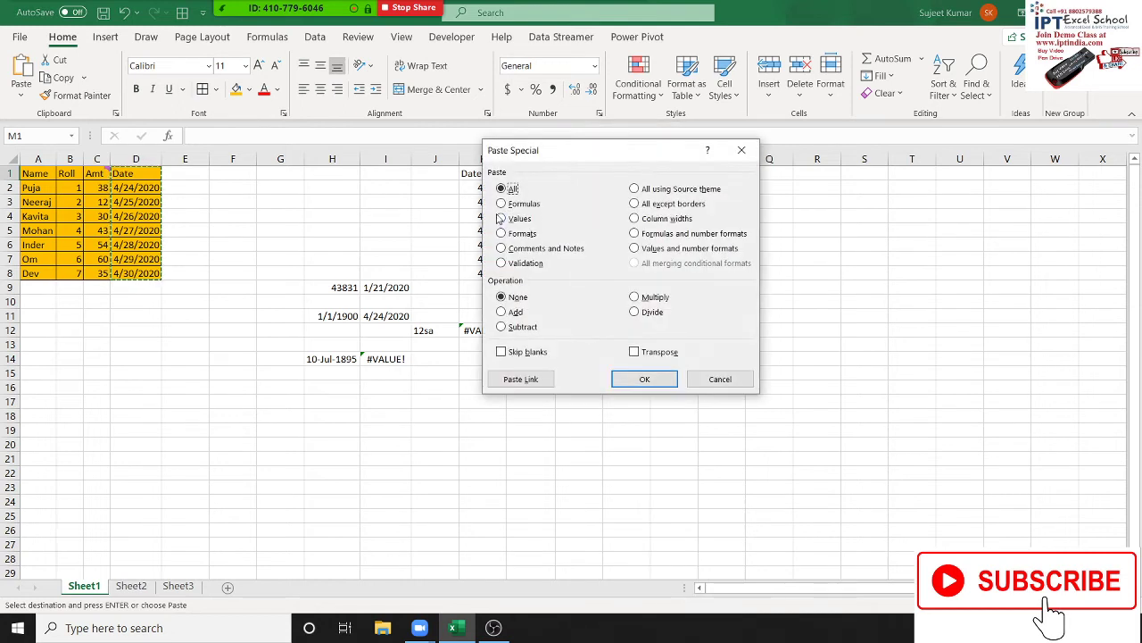
pyautogui.click(634, 234)
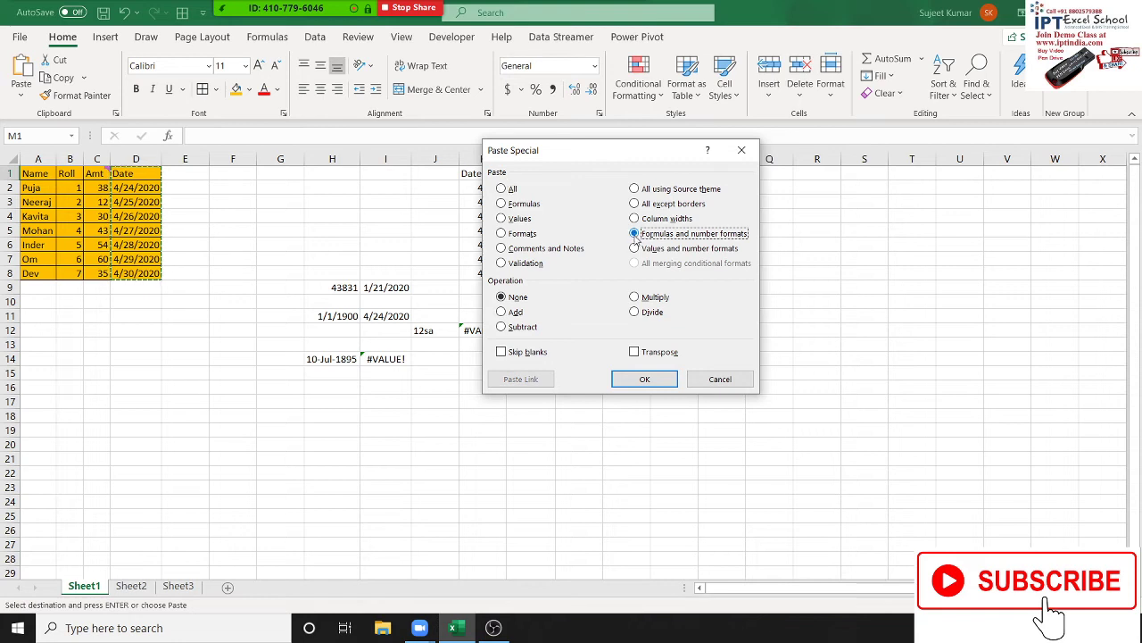
pyautogui.click(633, 249)
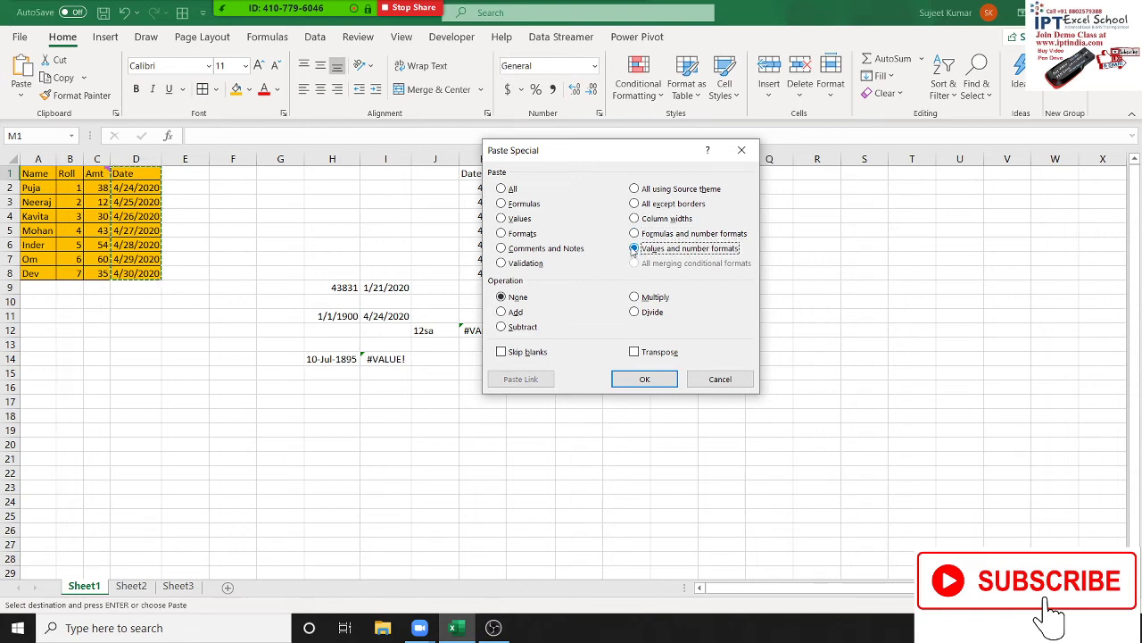
pyautogui.click(645, 378)
pyautogui.doubleClick(602, 160)
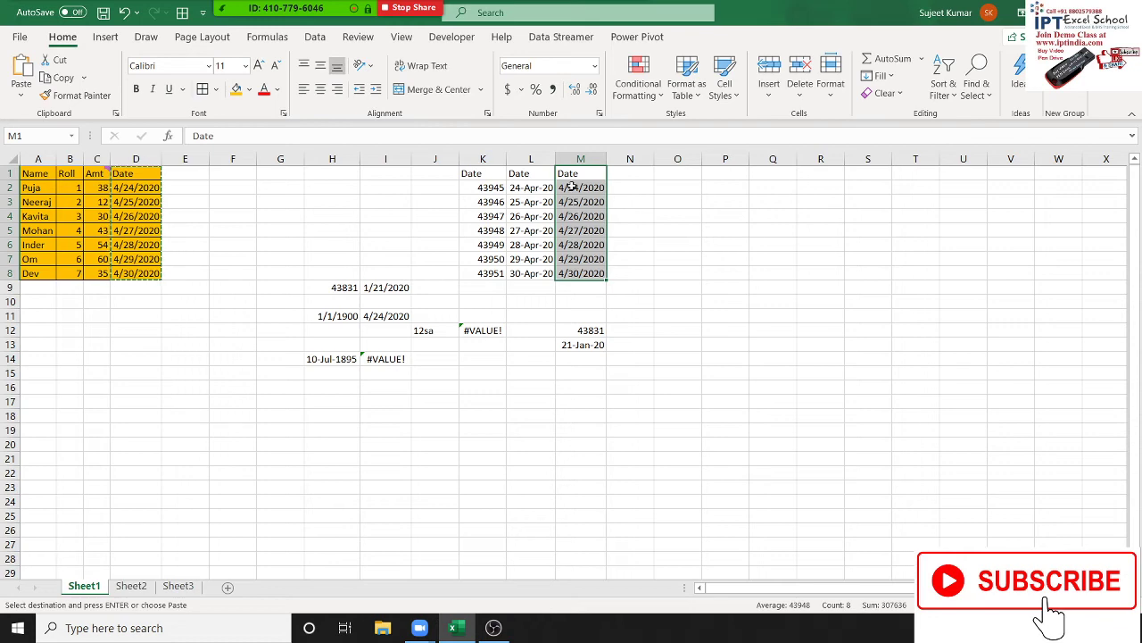
pyautogui.rightClick(571, 189)
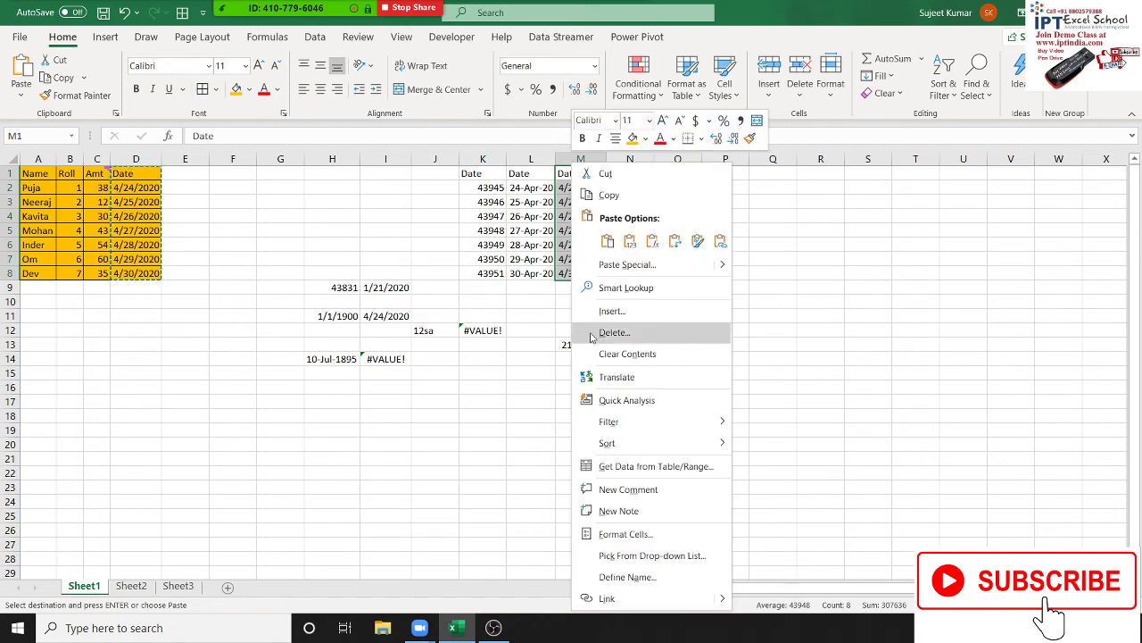
pyautogui.click(624, 533)
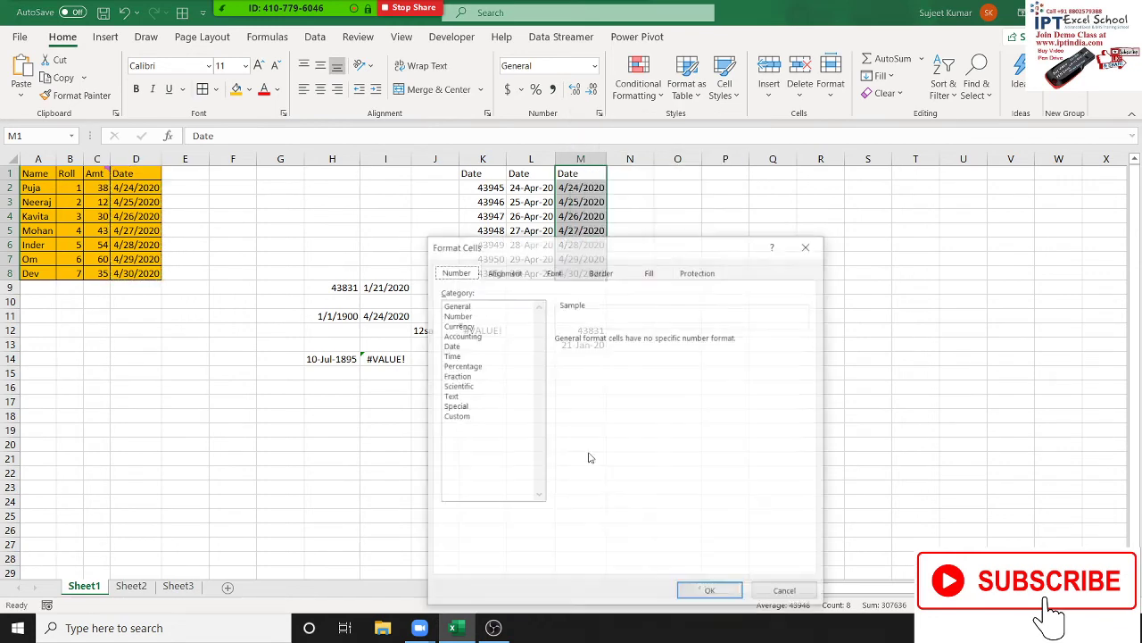
pyautogui.moveTo(567, 247)
pyautogui.mouseDown()
pyautogui.moveTo(868, 169)
pyautogui.moveTo(852, 139)
pyautogui.mouseUp()
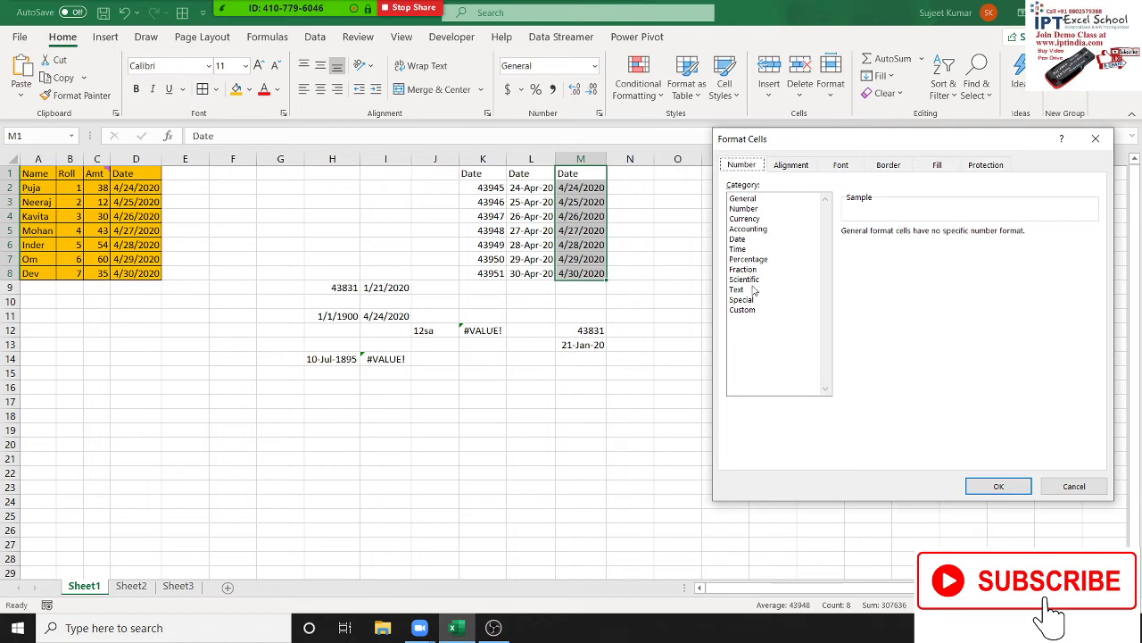
pyautogui.press('Escape')
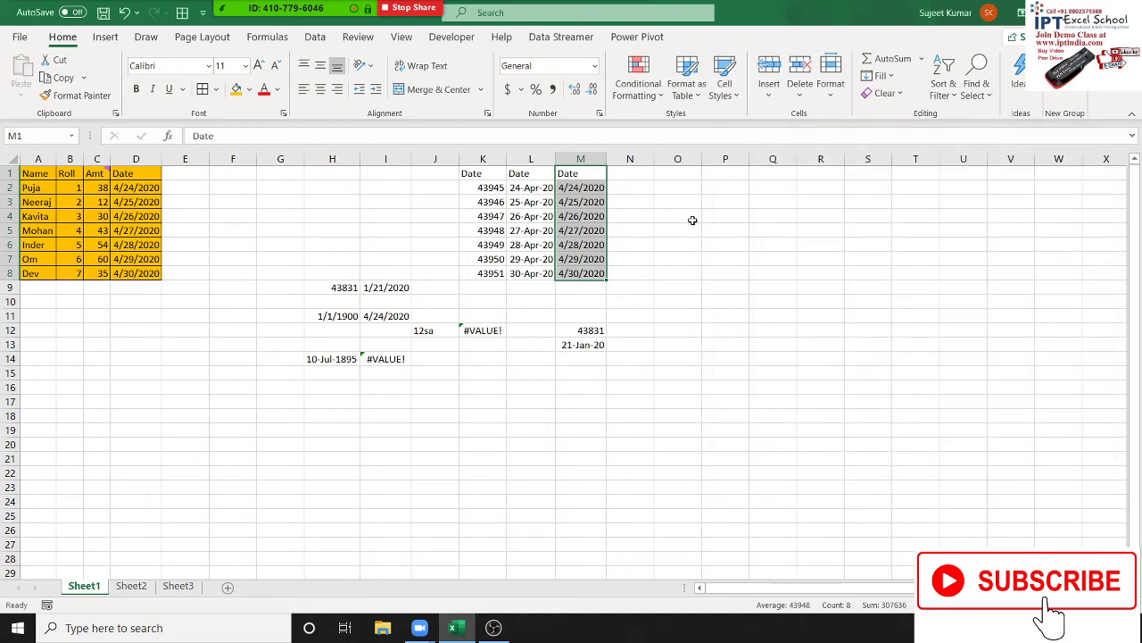
pyautogui.click(641, 89)
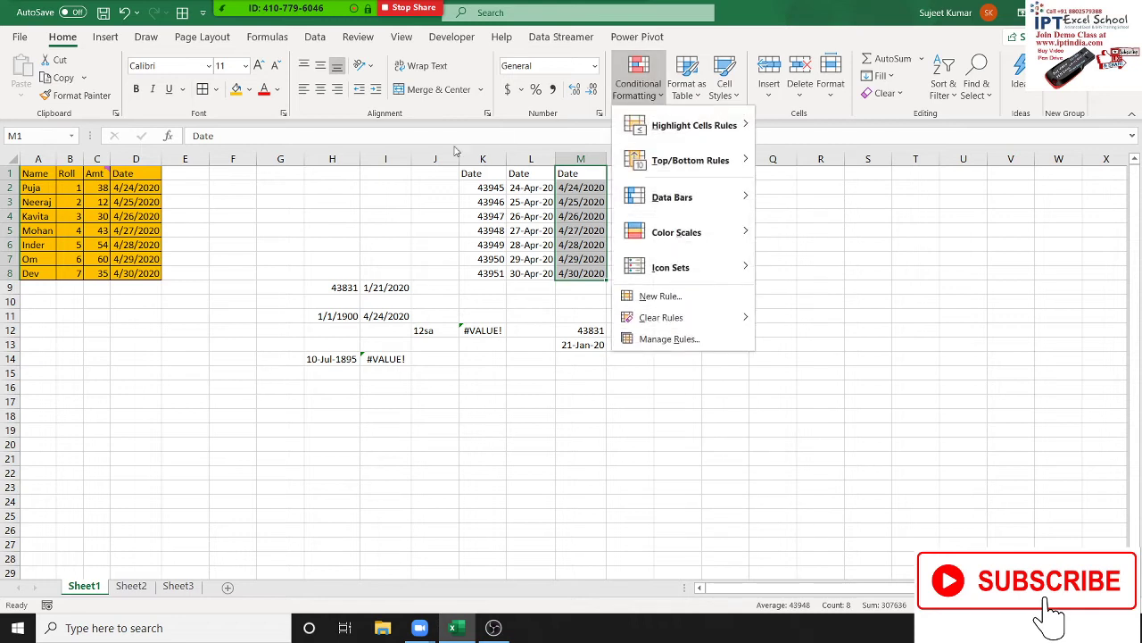
pyautogui.click(440, 196)
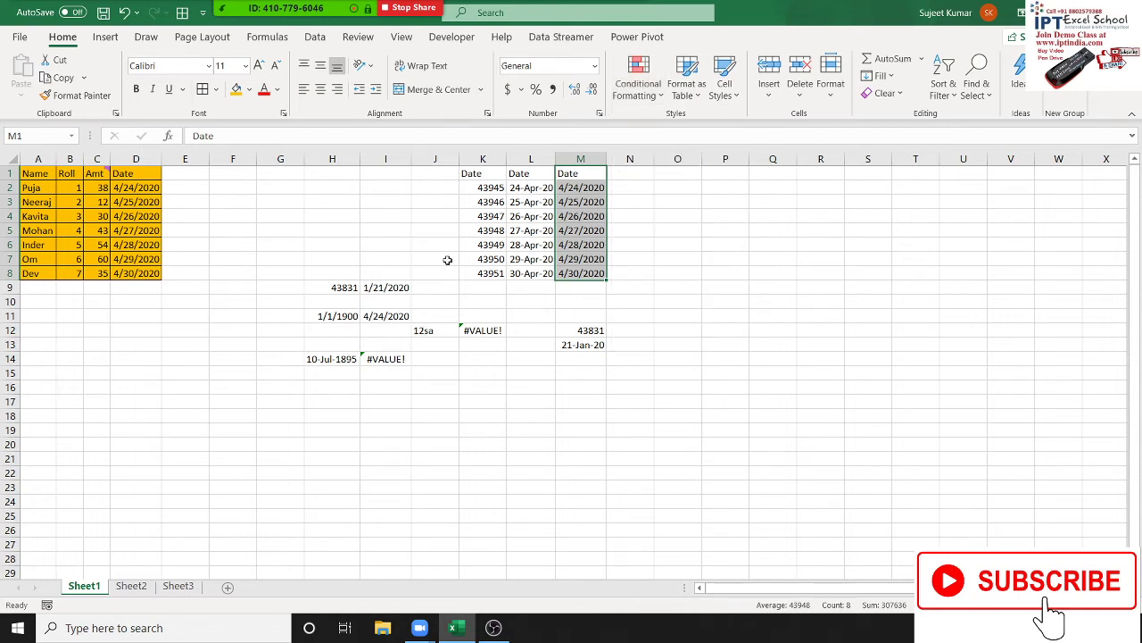
# Copy D1:D8 and paste only its values into O1:O8, giving serial numbers 43945–43951
pyautogui.moveTo(136, 173); pyautogui.dragTo(135, 273)
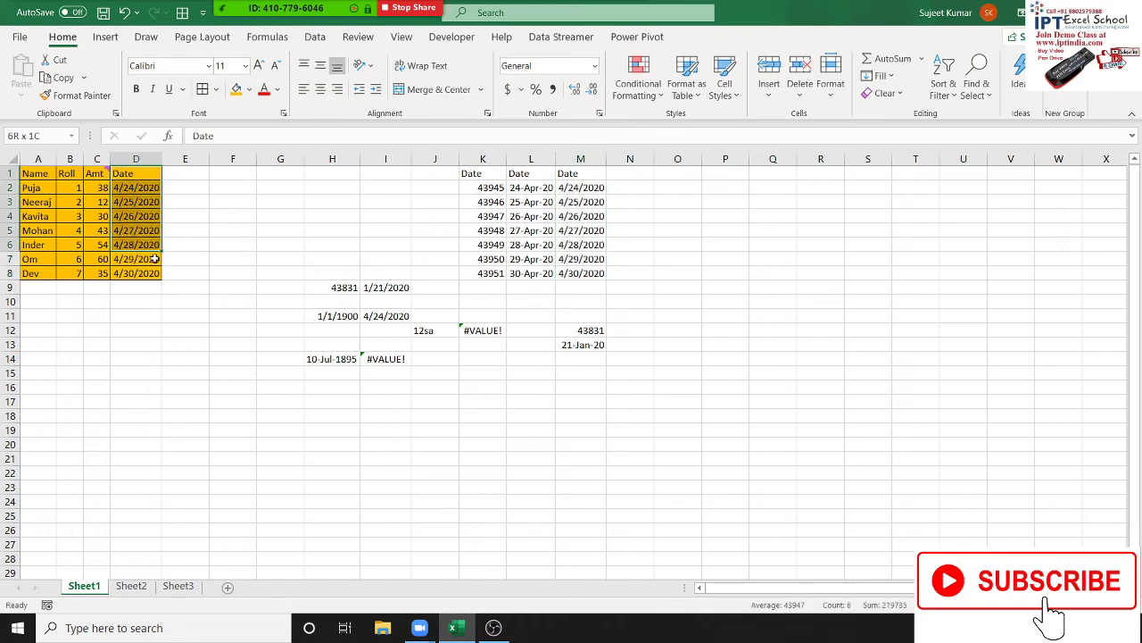
pyautogui.hotkey('ctrl', 'c')
pyautogui.rightClick(674, 174)
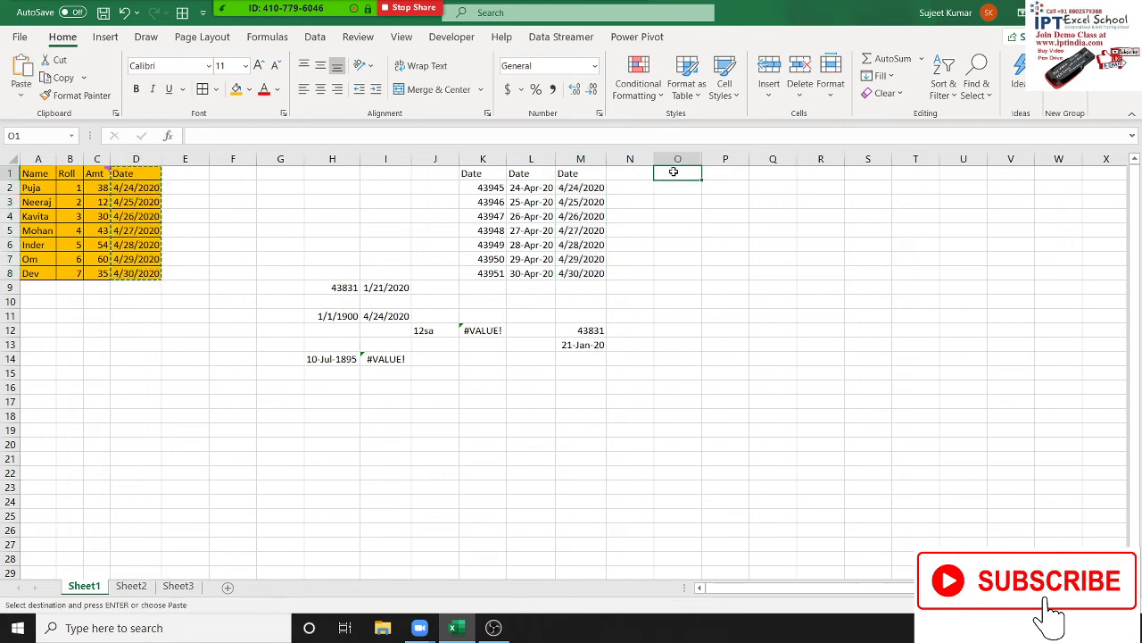
pyautogui.click(722, 274)
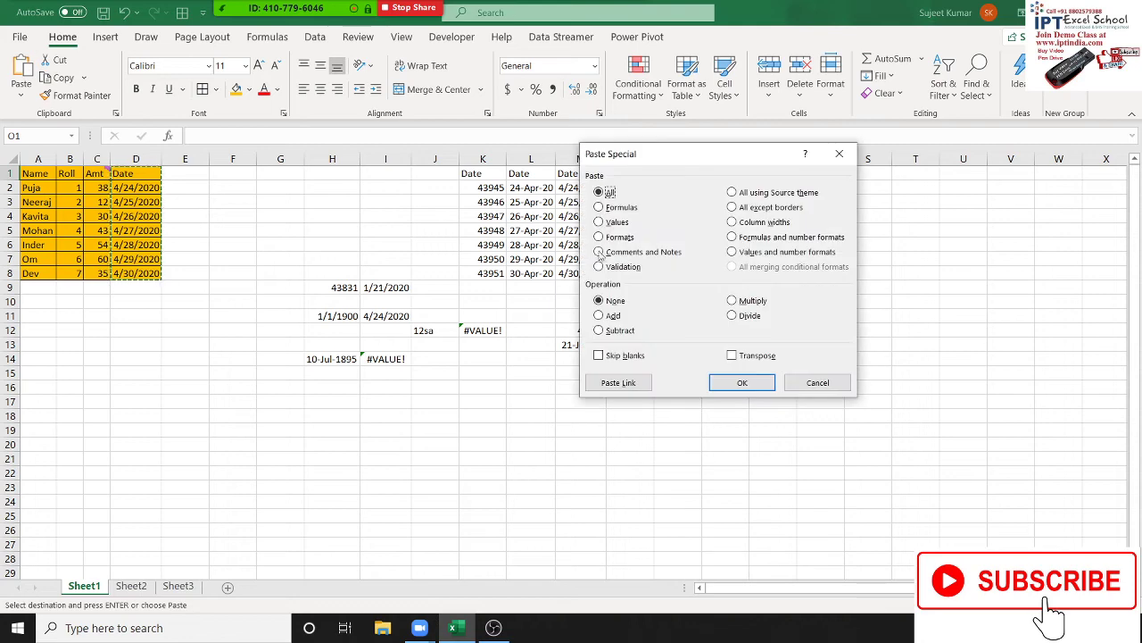
pyautogui.press('v')
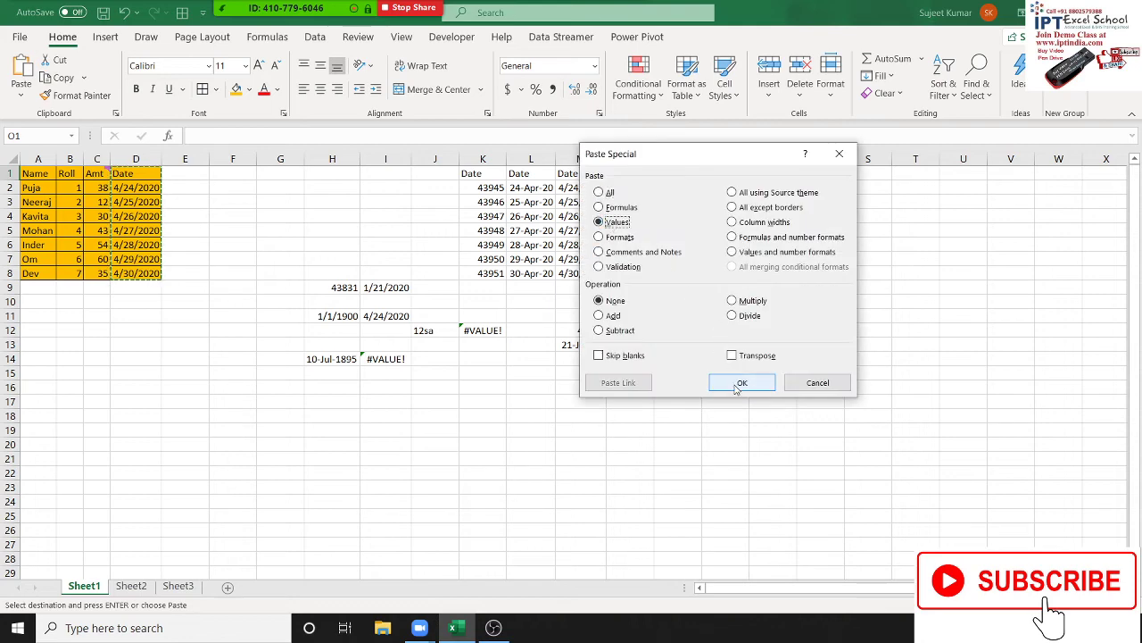
pyautogui.click(734, 384)
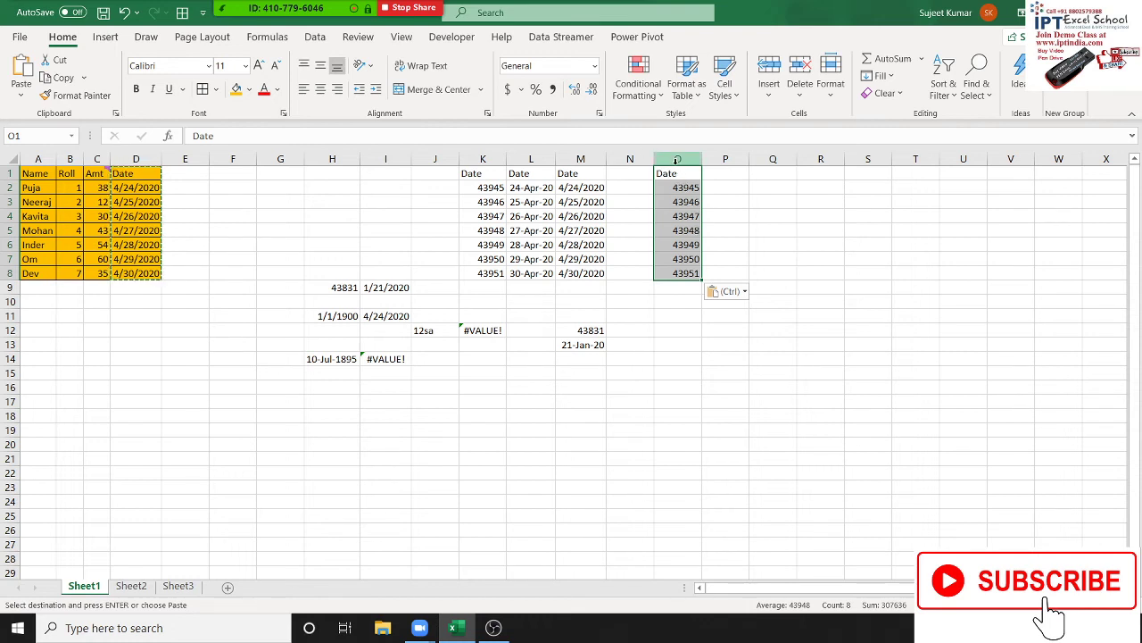
pyautogui.click(676, 159)
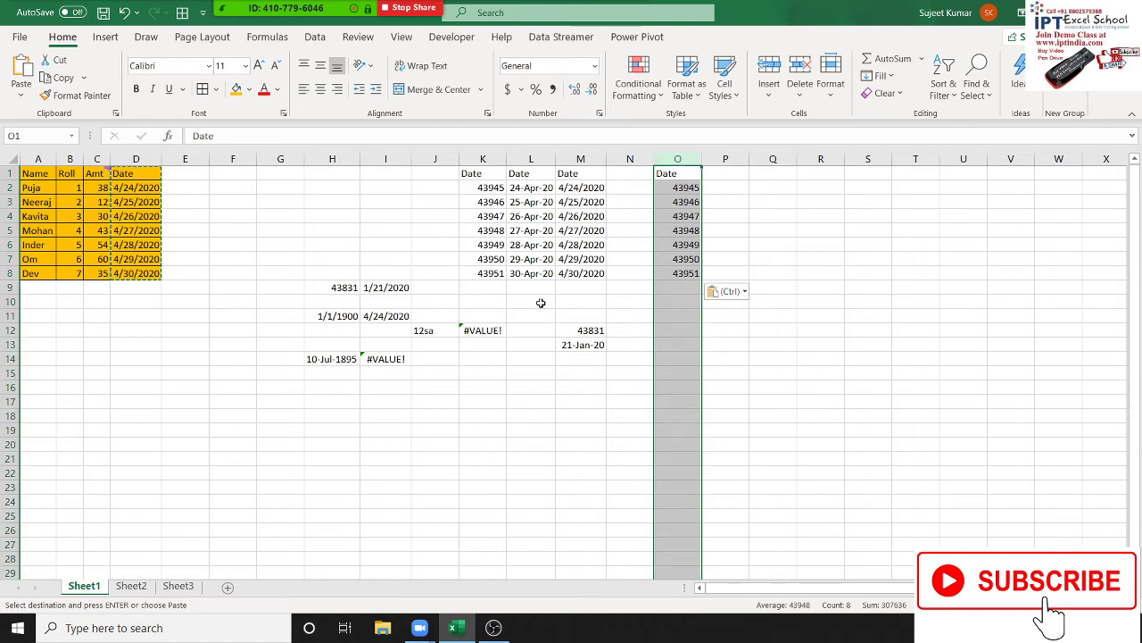
# Inspect the 10-Jul-1895 entry in H14 and the #VALUE! formula in I14 without changing them
pyautogui.click(315, 361)
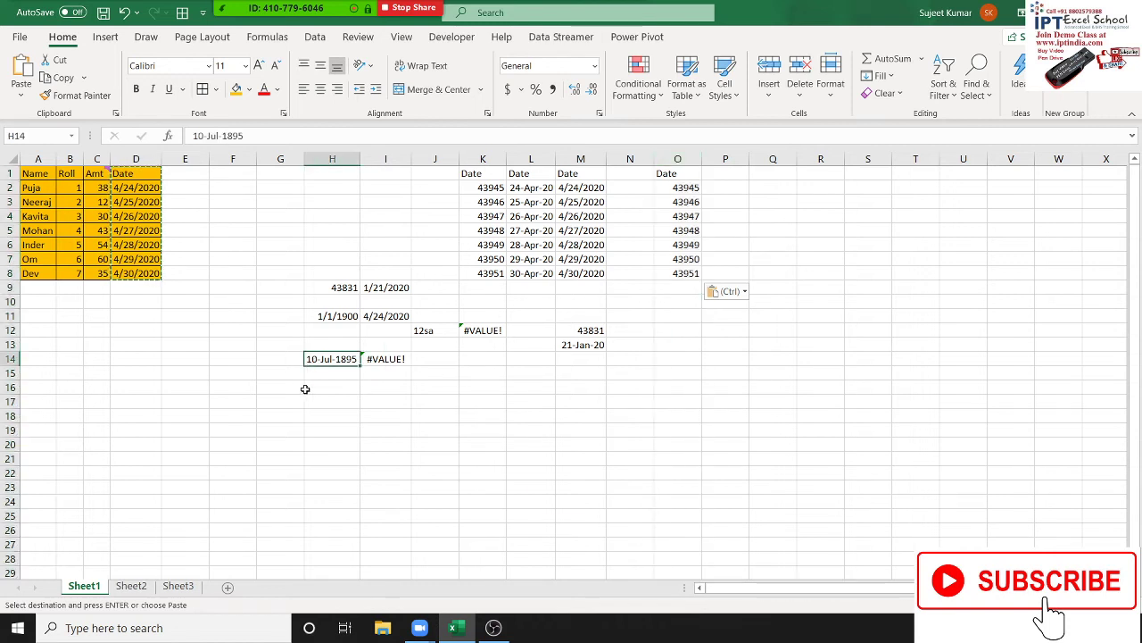
pyautogui.click(395, 361)
pyautogui.doubleClick(396, 359)
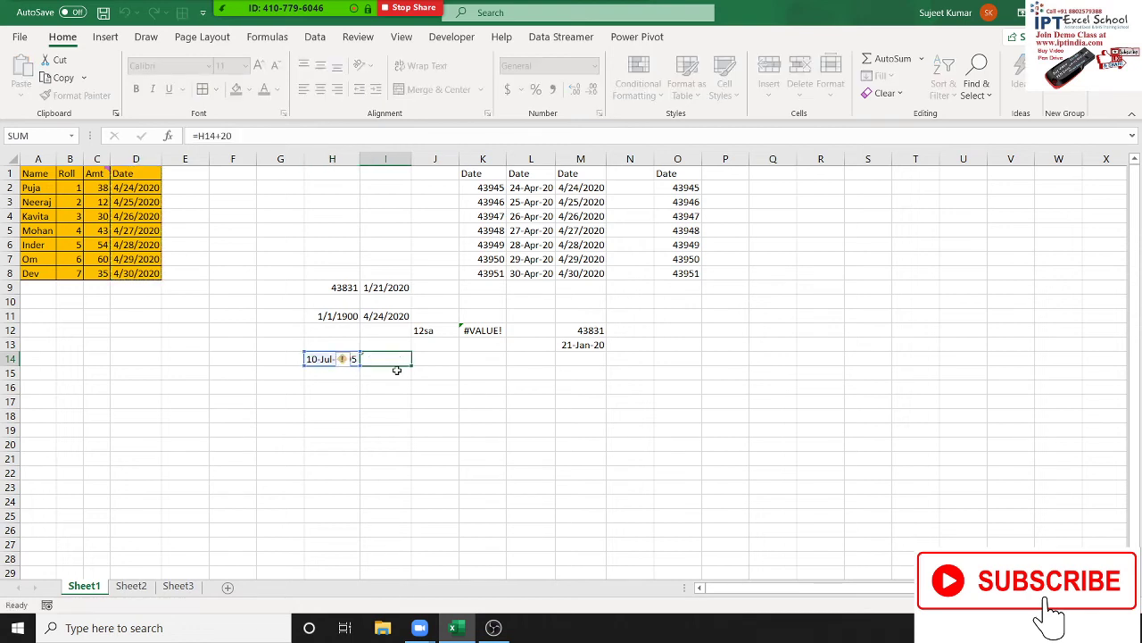
pyautogui.press('Escape')
pyautogui.click(322, 387)
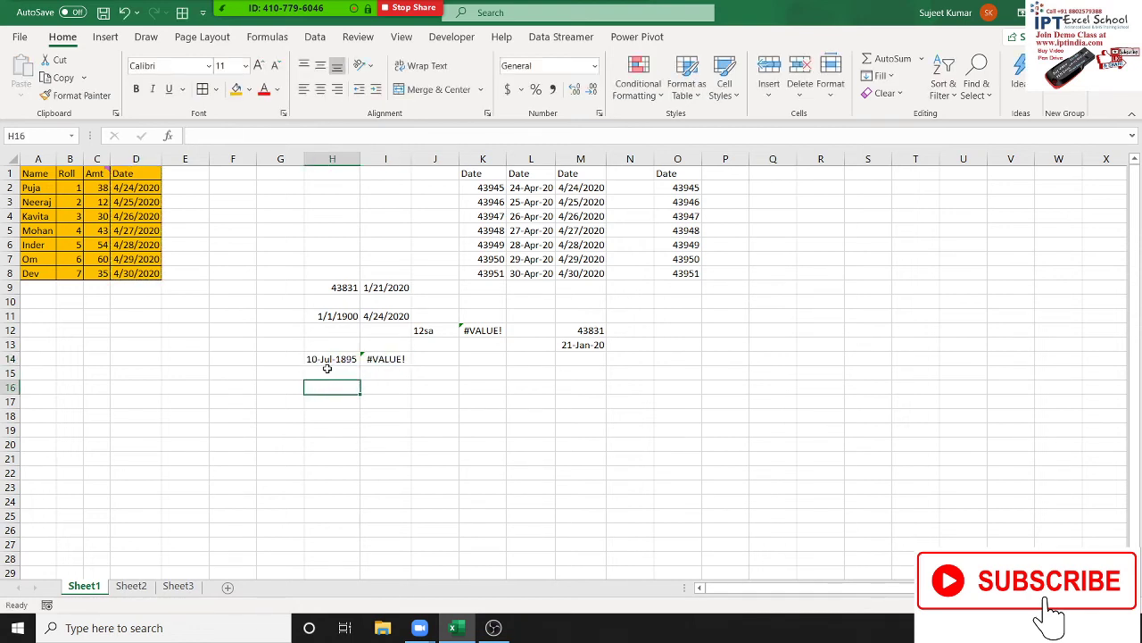
# Enter '1-jan-2020 as text in H15 and apply Short Date format, which leaves it as text
pyautogui.click(329, 361)
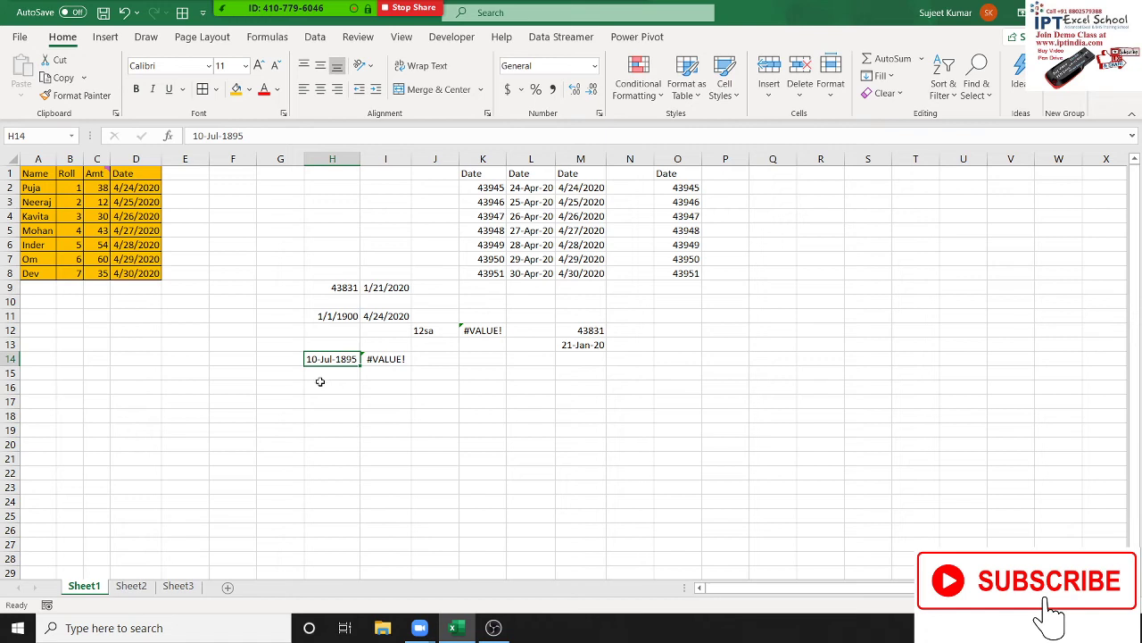
pyautogui.click(320, 377)
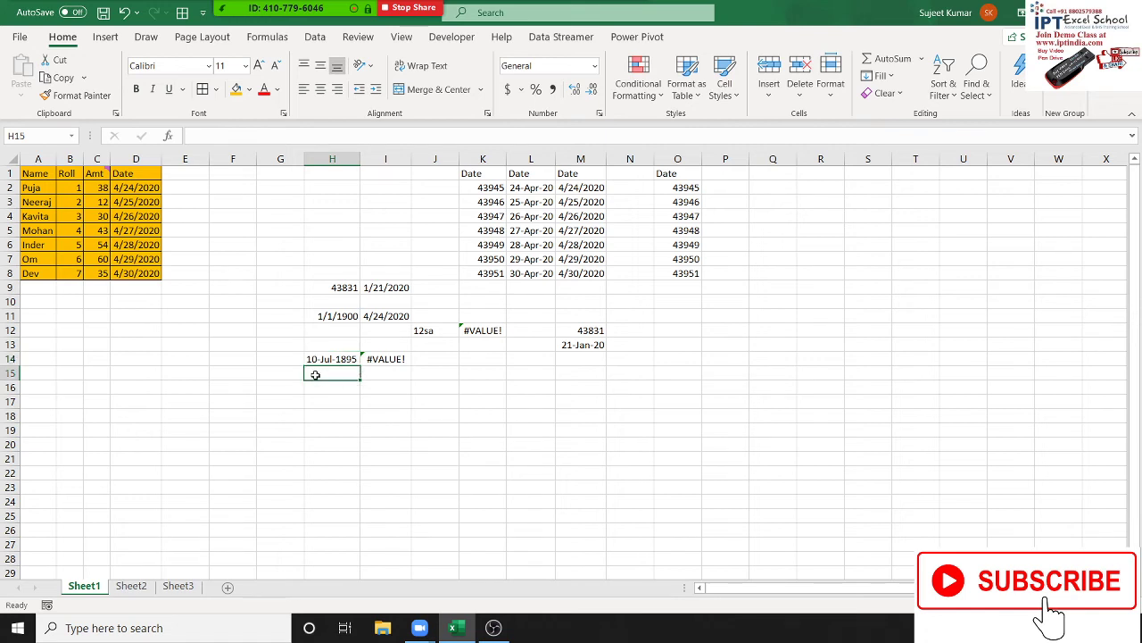
pyautogui.write("'")
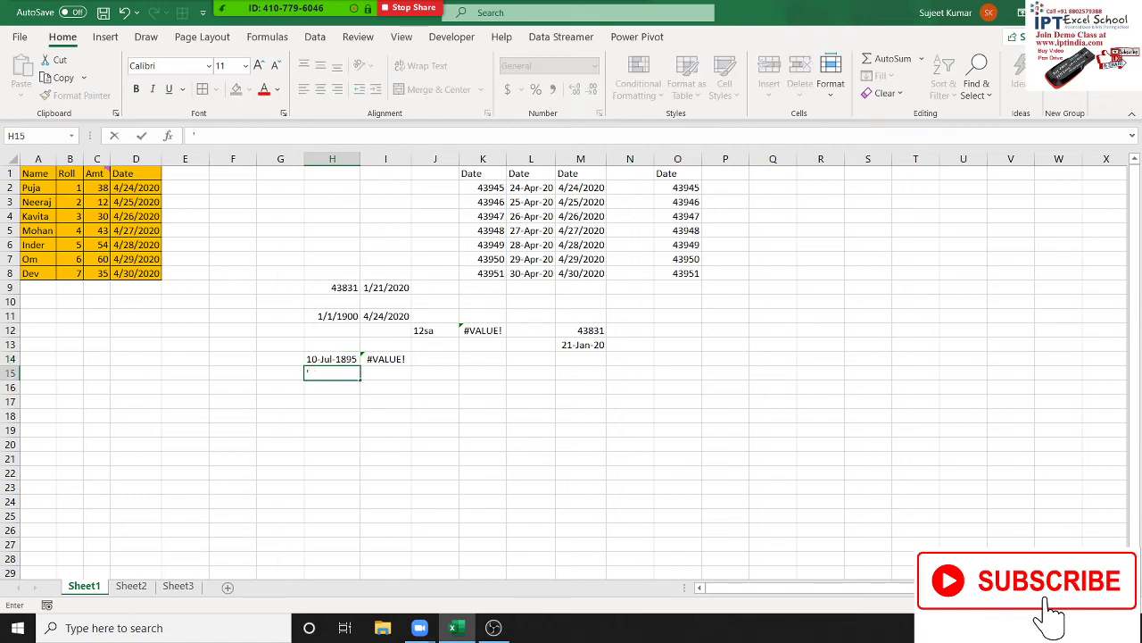
pyautogui.write('1-jan-2020')
pyautogui.hotkey('ctrl', 'Return')
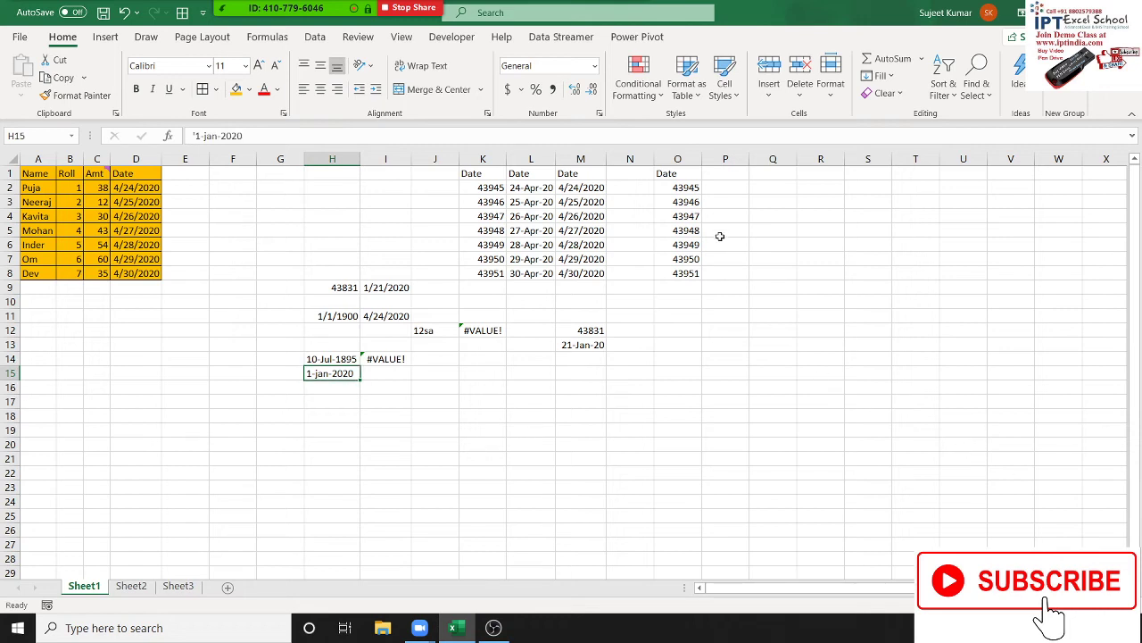
pyautogui.click(594, 65)
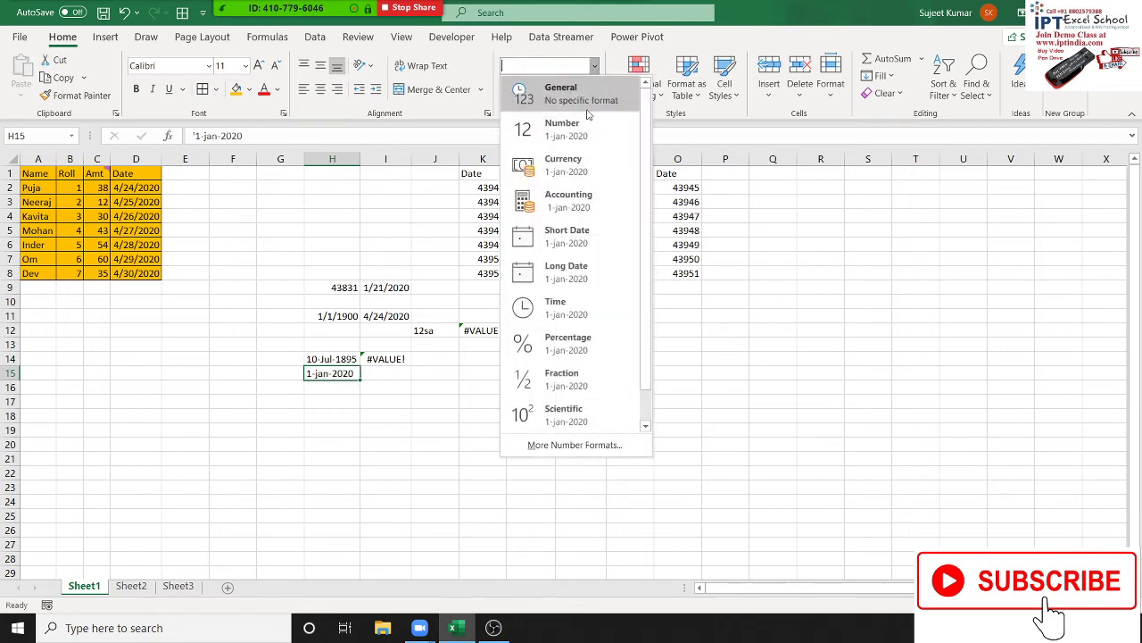
pyautogui.click(562, 247)
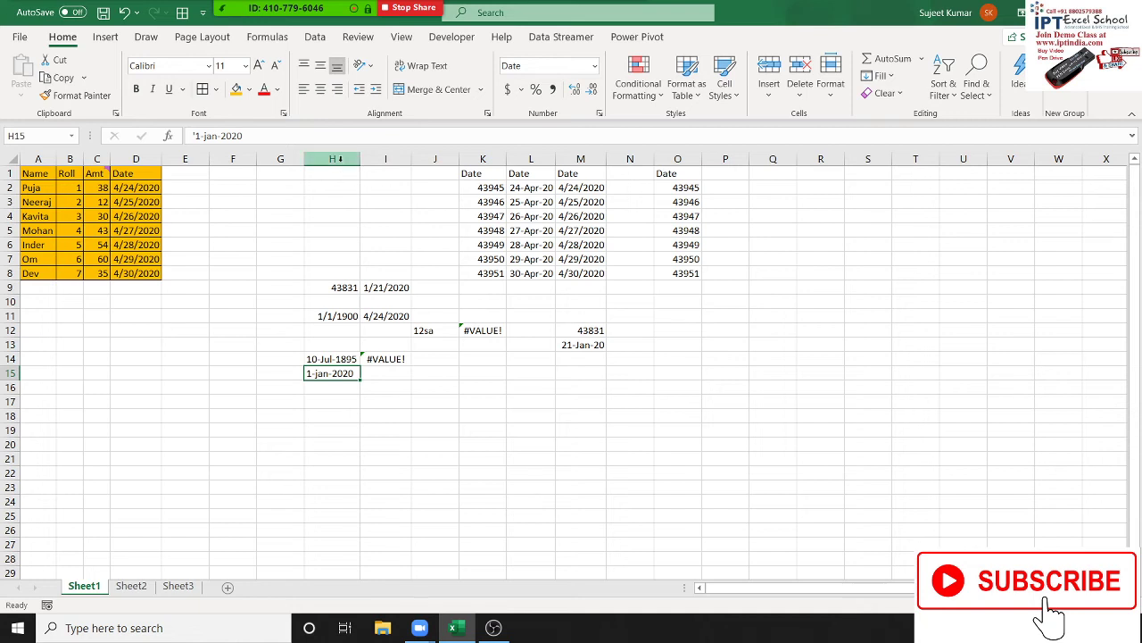
# Clear the demo entries from columns H through N
pyautogui.moveTo(332, 159); pyautogui.dragTo(727, 178)
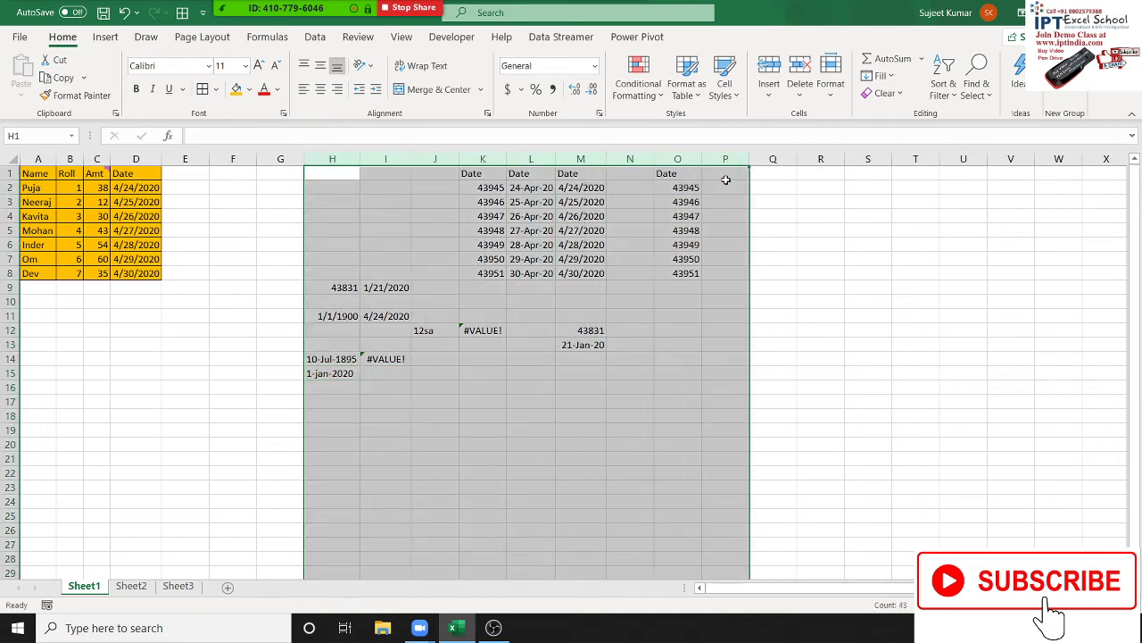
pyautogui.press('Delete')
pyautogui.click(169, 10)
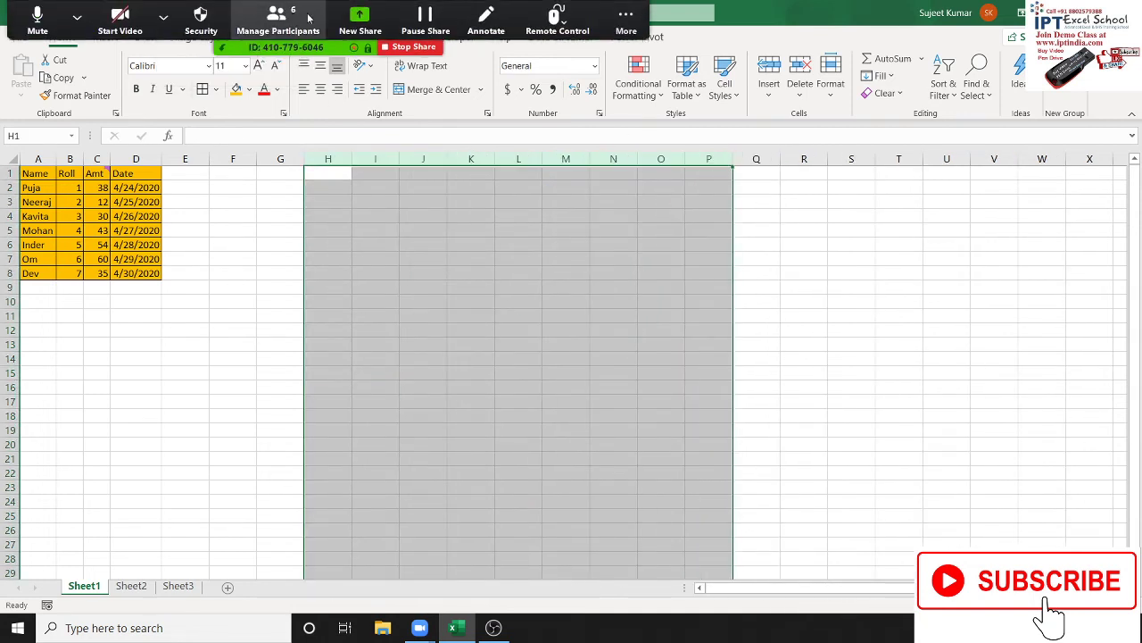
pyautogui.click(280, 30)
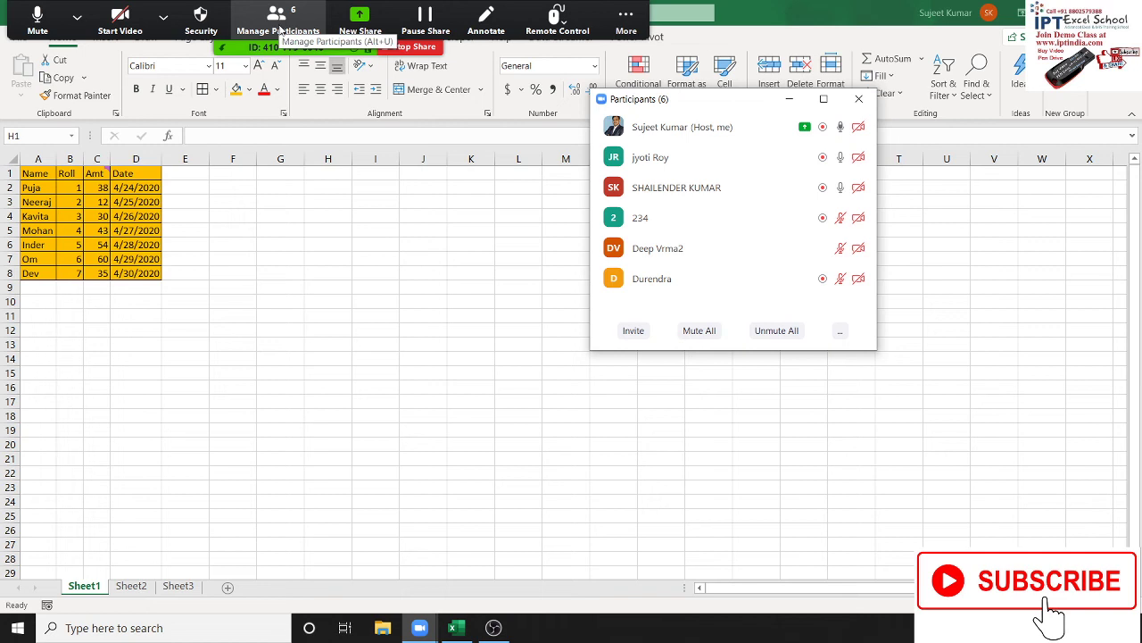
pyautogui.click(865, 105)
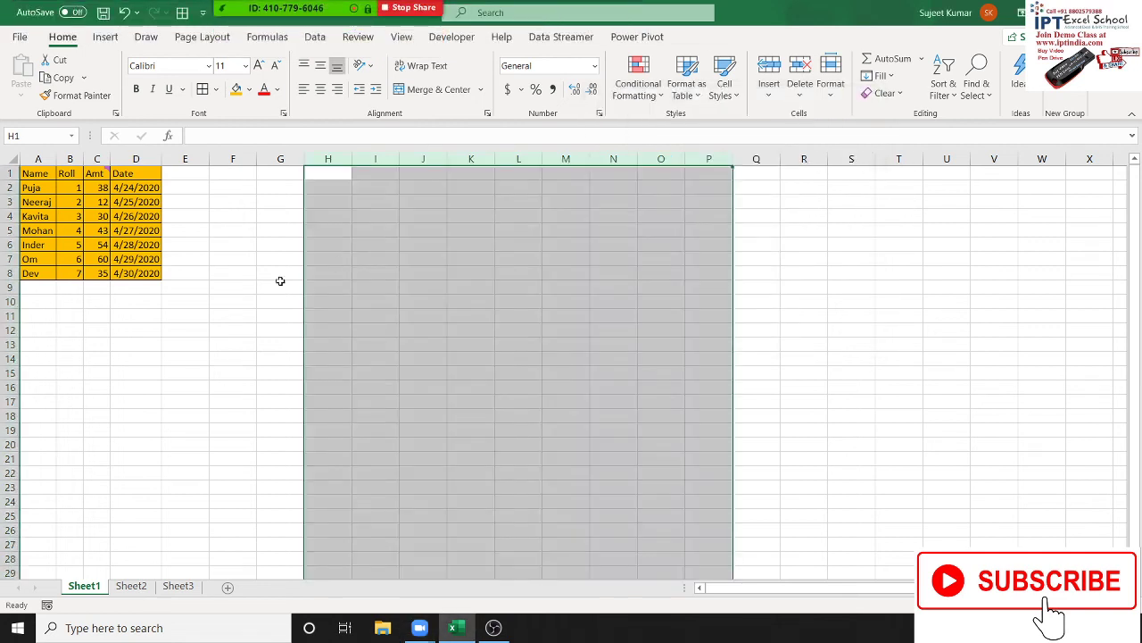
# Enter 20 in G9 and 30 in H9
pyautogui.click(277, 285)
pyautogui.write('20')
pyautogui.press('Tab')
pyautogui.write('3')
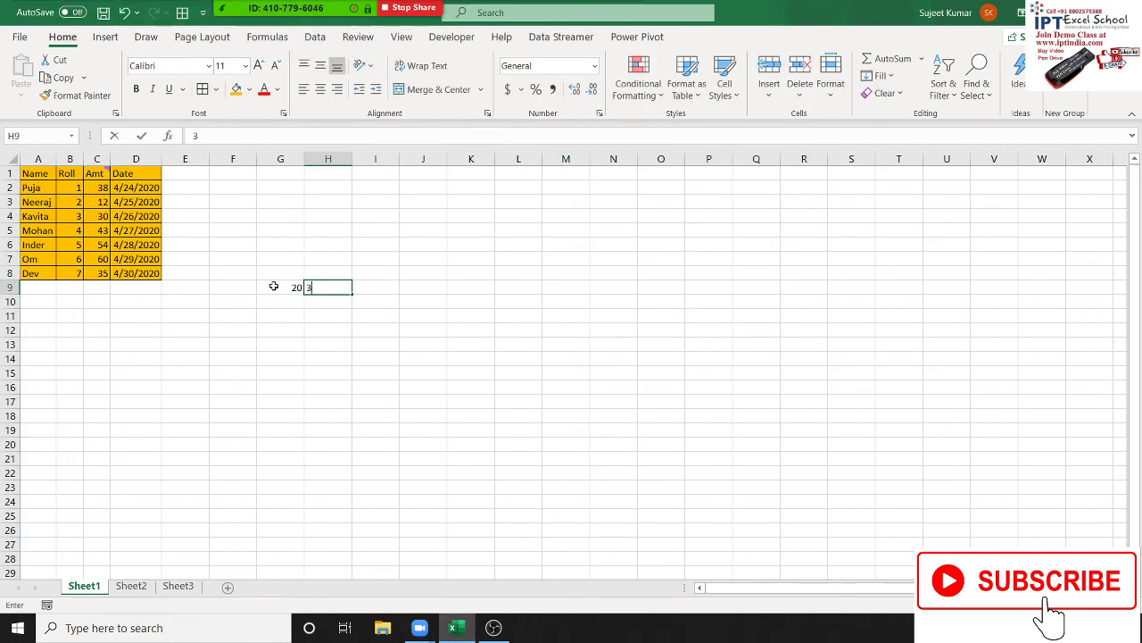
pyautogui.write('0')
pyautogui.press('Return')
pyautogui.click(278, 282)
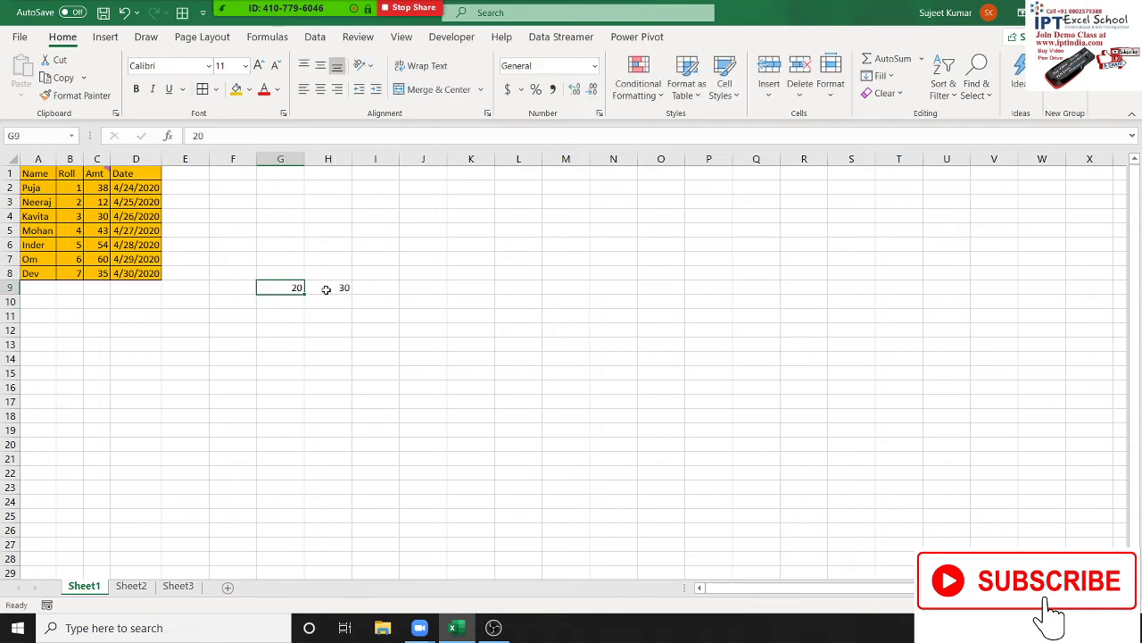
pyautogui.click(324, 289)
pyautogui.click(287, 326)
# Copy the 20 from G9 and paste it onto H9 with the Add operation, making 50
pyautogui.click(291, 287)
pyautogui.hotkey('ctrl', 'c')
pyautogui.click(326, 287)
pyautogui.rightClick(327, 286)
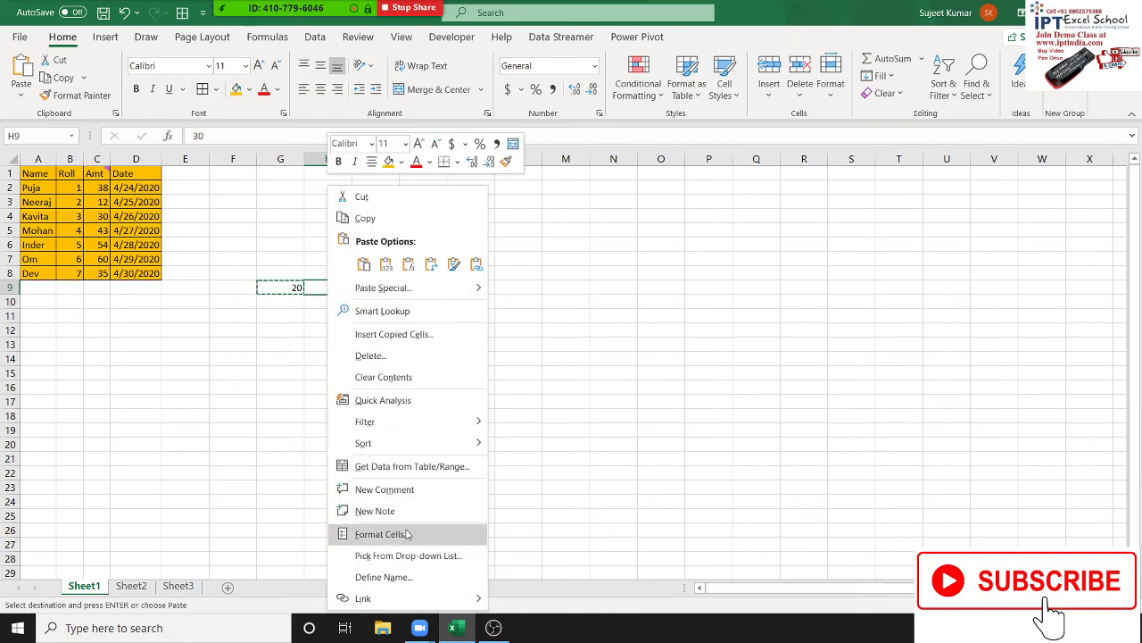
pyautogui.click(386, 288)
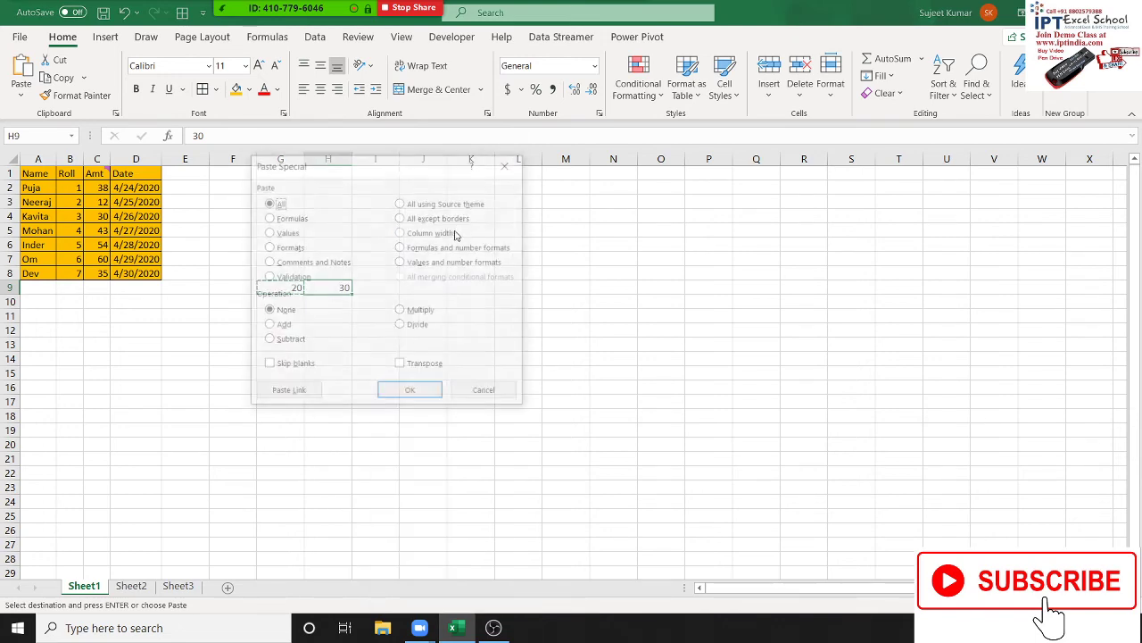
pyautogui.moveTo(426, 173); pyautogui.dragTo(932, 95)
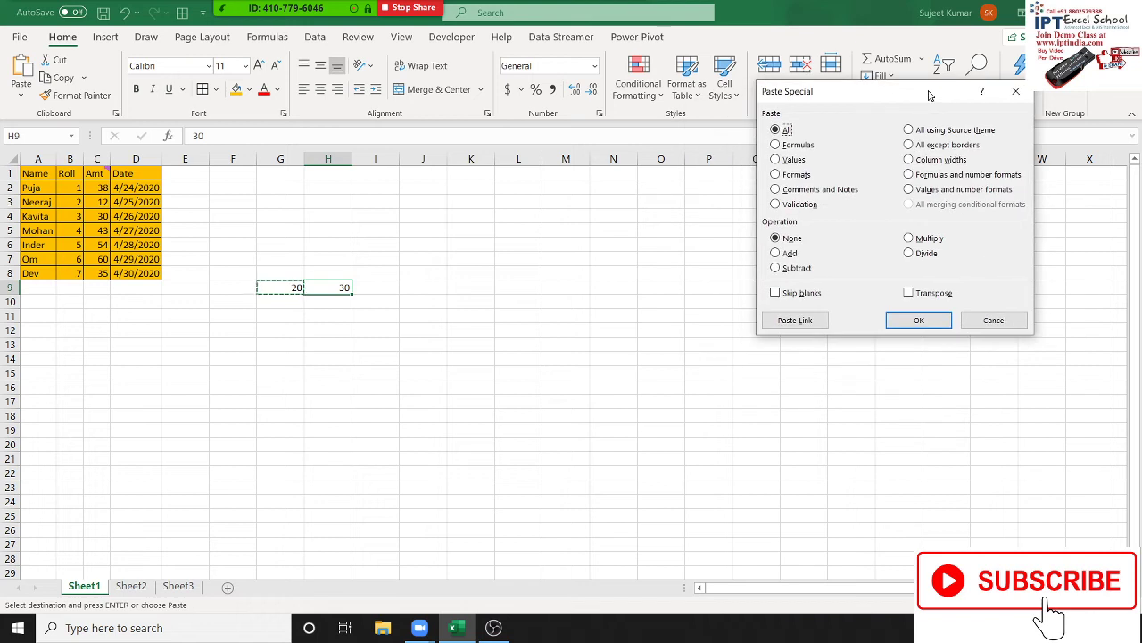
pyautogui.click(785, 256)
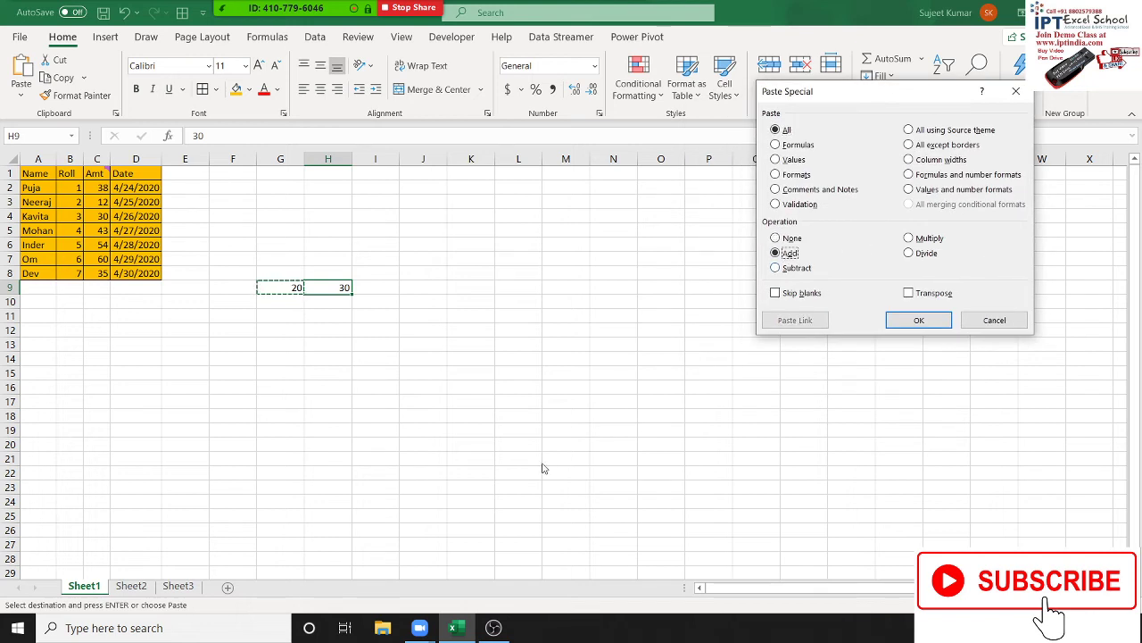
pyautogui.click(787, 241)
pyautogui.click(788, 255)
pyautogui.click(904, 323)
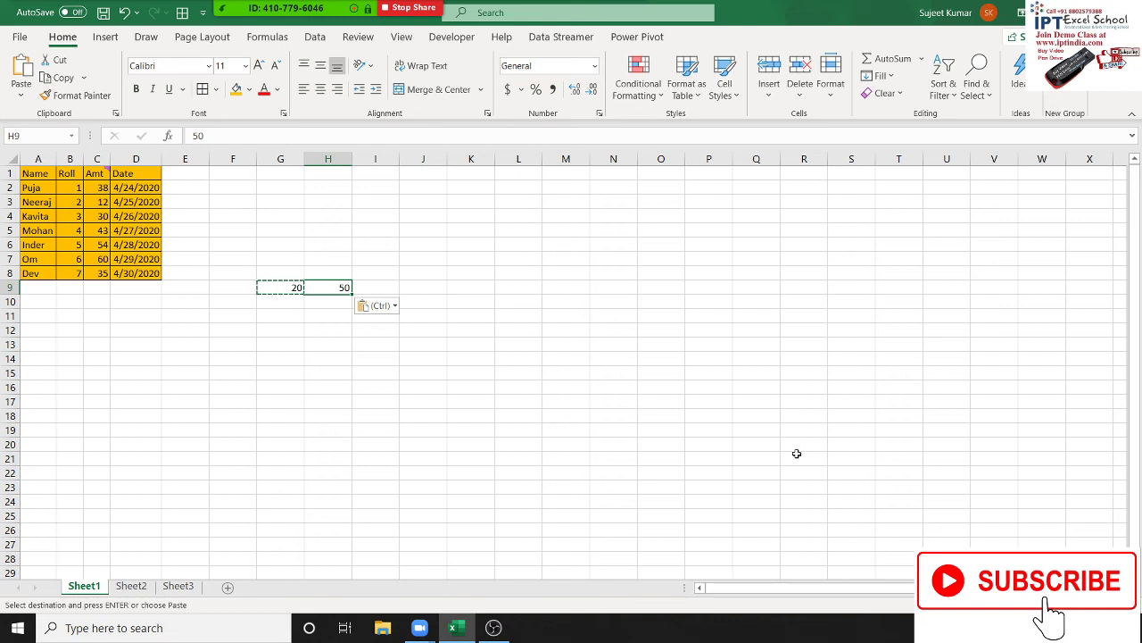
pyautogui.click(483, 228)
# Enter 30 in K5 and 15 in M5
pyautogui.write('30')
pyautogui.press('Tab')
pyautogui.press('Tab')
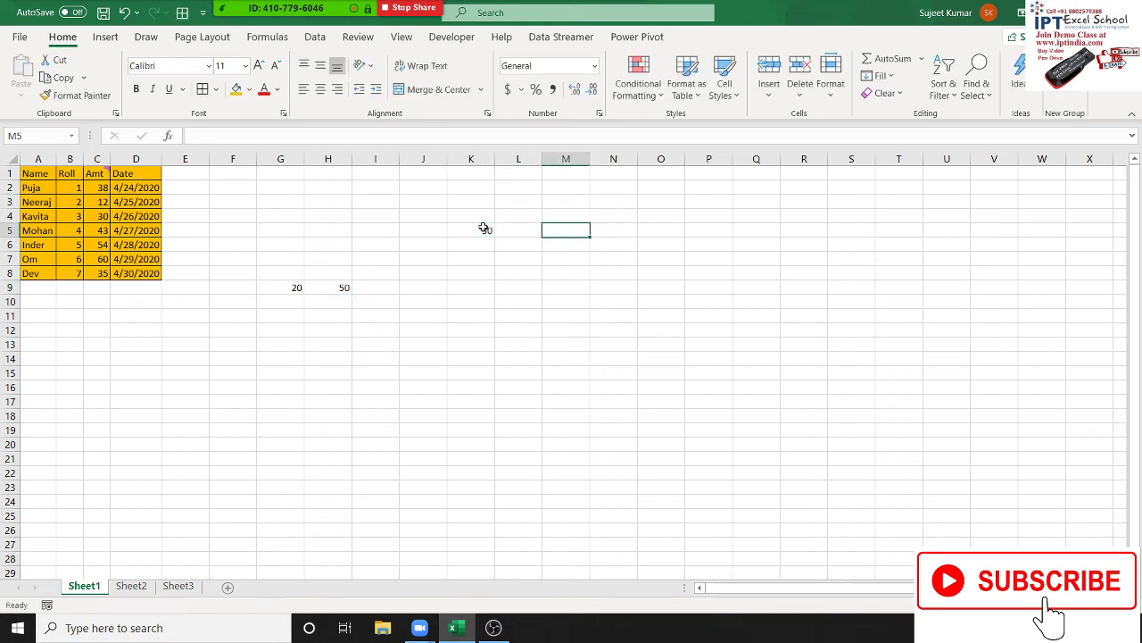
pyautogui.write('15')
pyautogui.press('Return')
pyautogui.click(581, 232)
# Copy the 15 from M5 and paste it onto K5 with the Divide operation, giving 2
pyautogui.hotkey('ctrl', 'c')
pyautogui.click(470, 231)
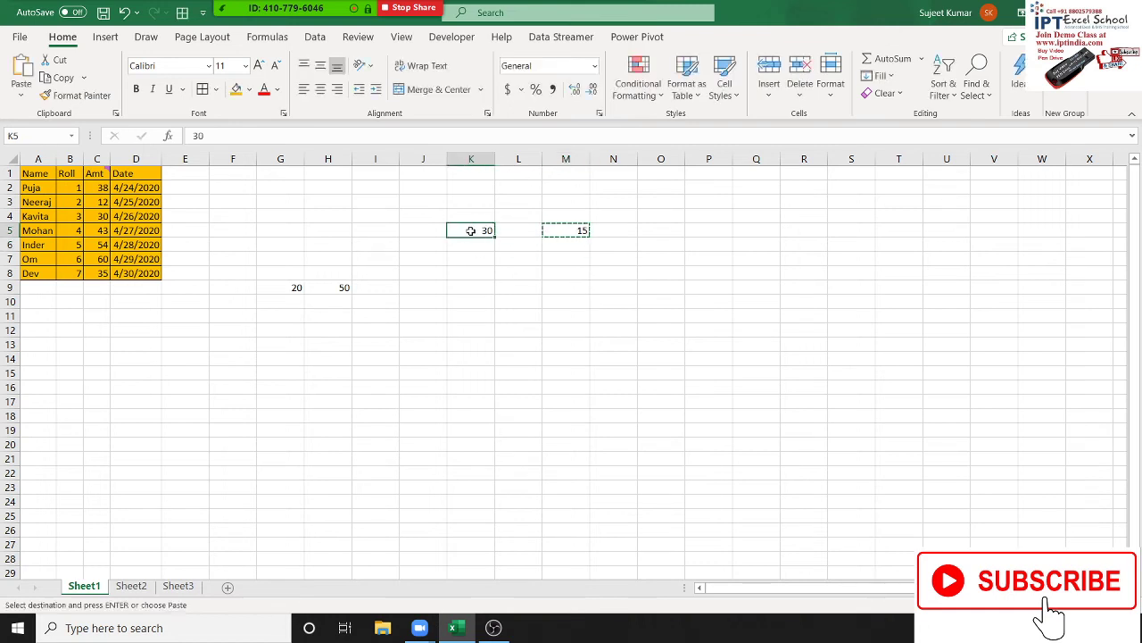
pyautogui.rightClick(471, 233)
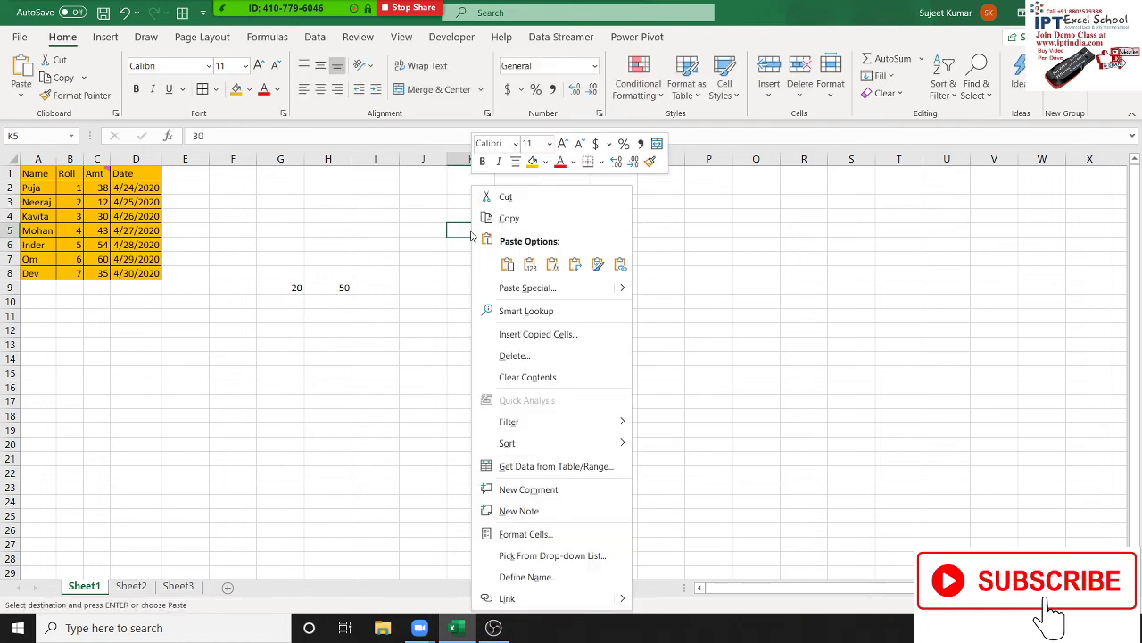
pyautogui.click(527, 289)
pyautogui.moveTo(516, 161); pyautogui.dragTo(879, 116)
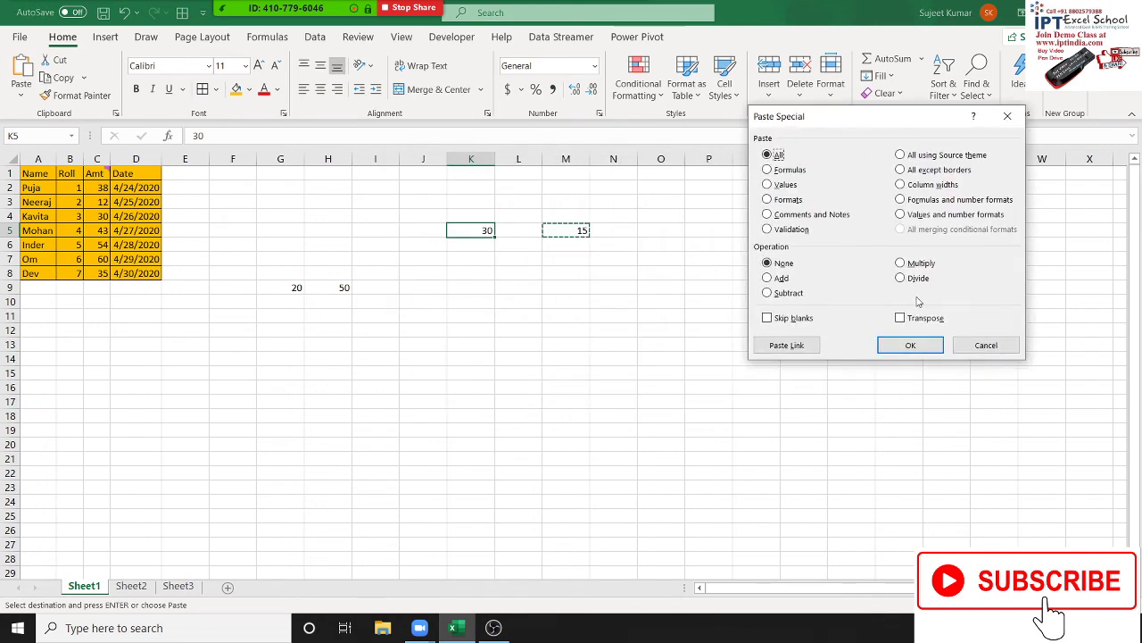
pyautogui.click(913, 279)
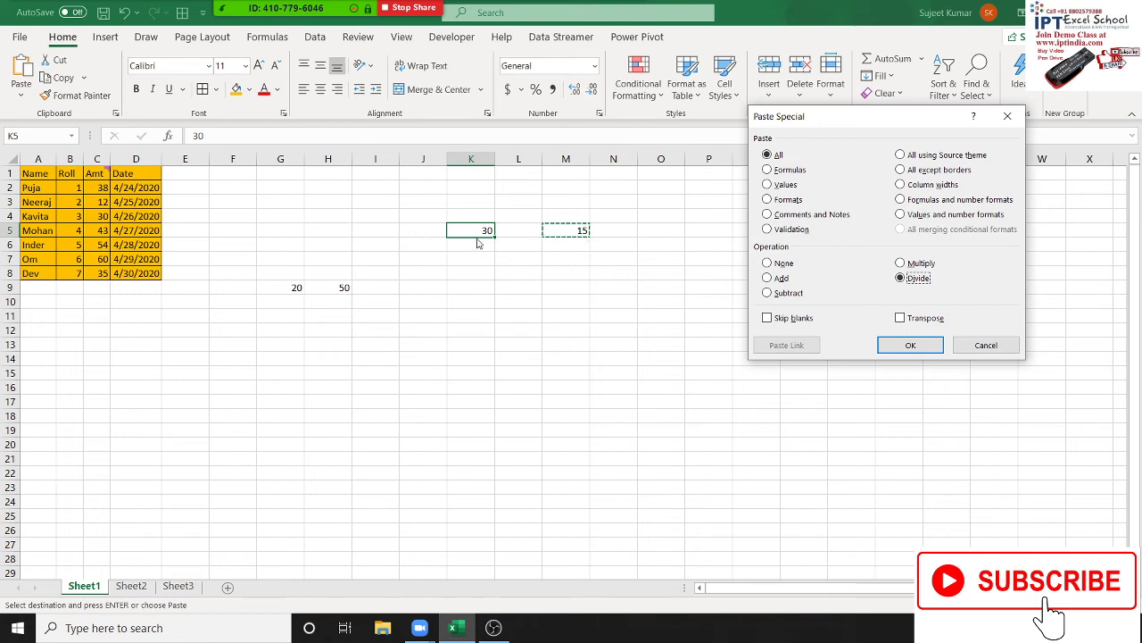
pyautogui.click(908, 346)
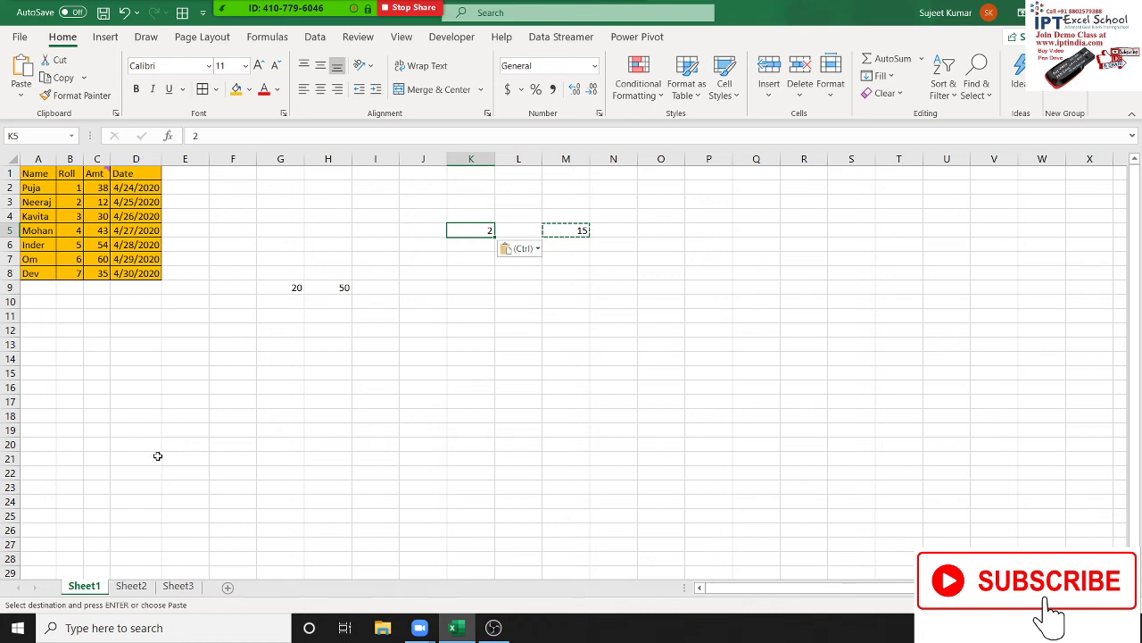
# Open Paste Special on J9, then cancel it without pasting
pyautogui.rightClick(423, 287)
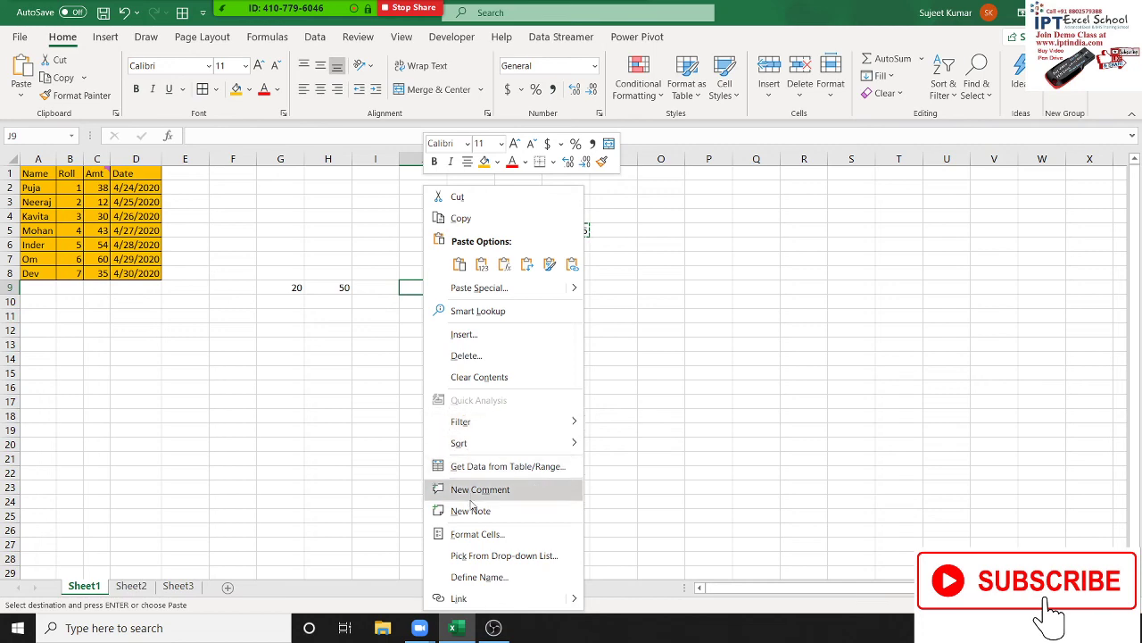
pyautogui.click(482, 287)
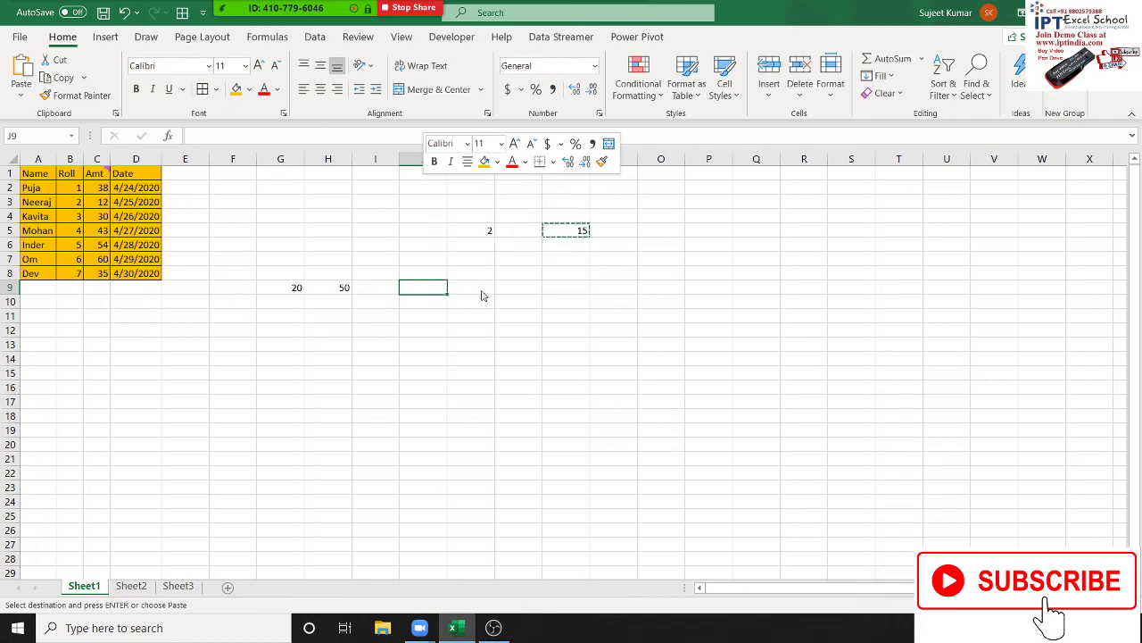
pyautogui.moveTo(474, 162); pyautogui.dragTo(764, 118)
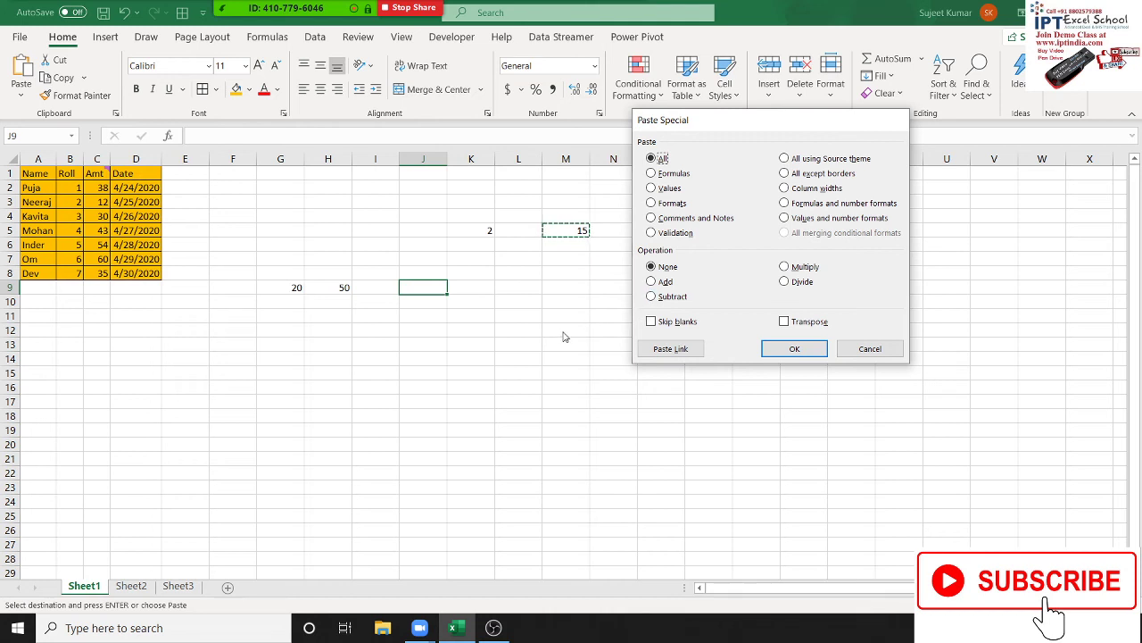
pyautogui.press('Escape')
pyautogui.press('Escape')
# Enter 100 in K9 and 5 in M9
pyautogui.click(466, 284)
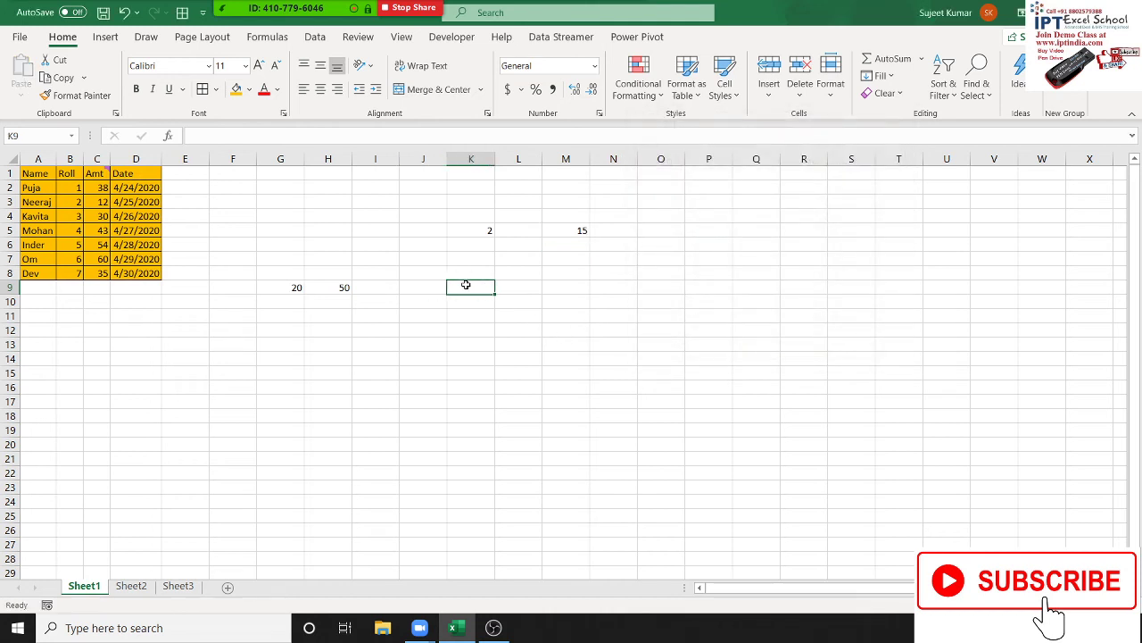
pyautogui.write('1')
pyautogui.press('Tab')
pyautogui.press('Tab')
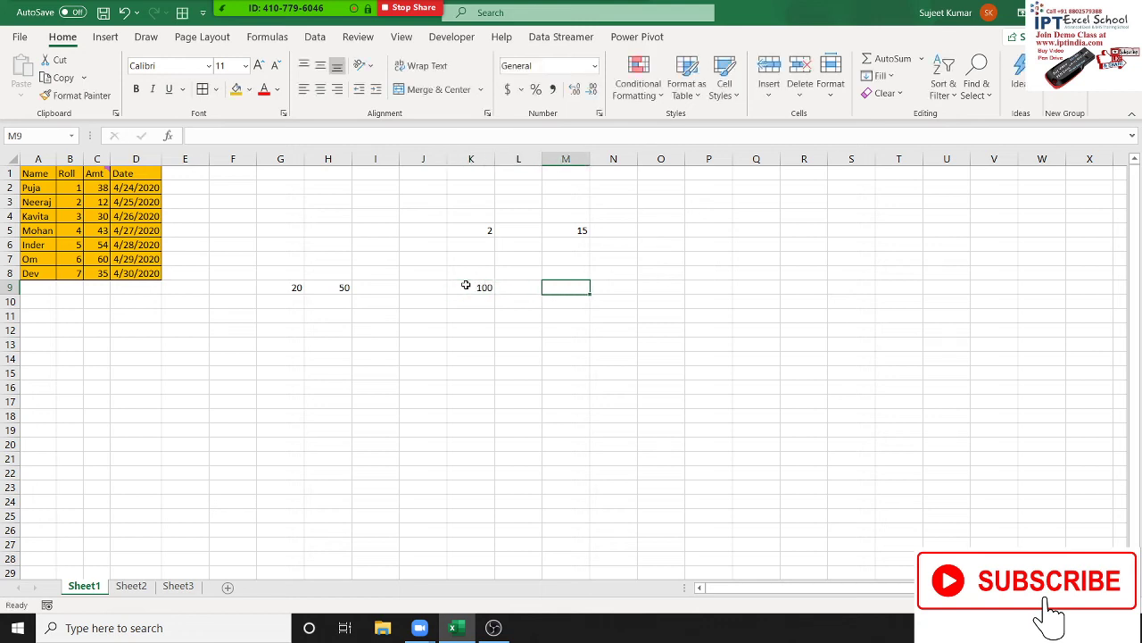
pyautogui.write('5')
pyautogui.press('Return')
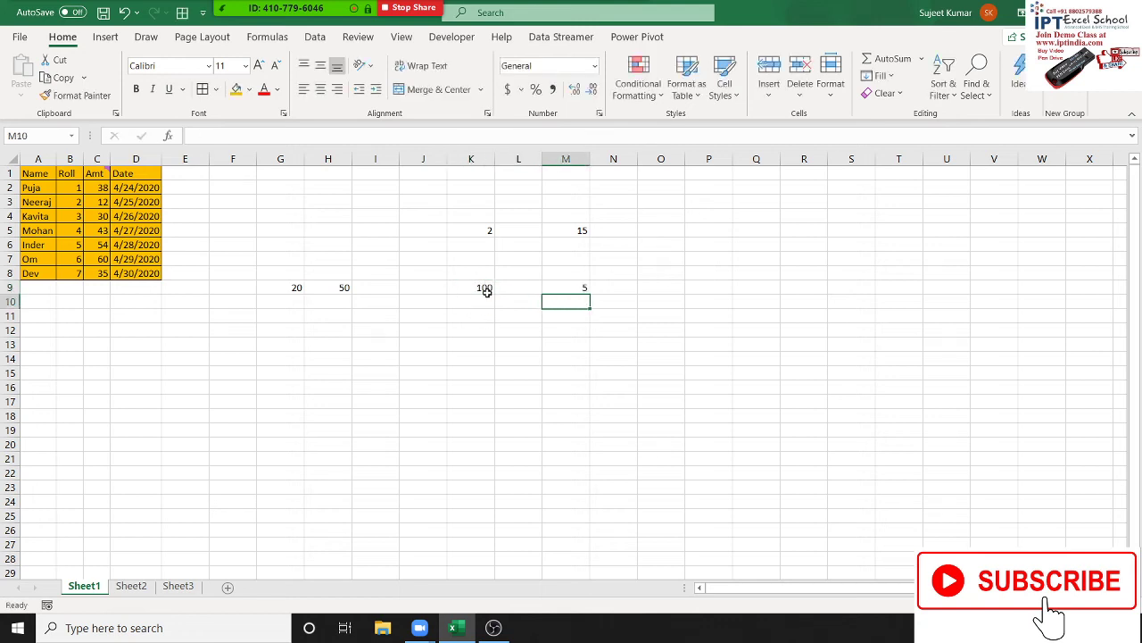
# Copy the 5 from M9 and paste it onto K9 with the Multiply operation, giving 500
pyautogui.click(569, 282)
pyautogui.hotkey('ctrl', 'c')
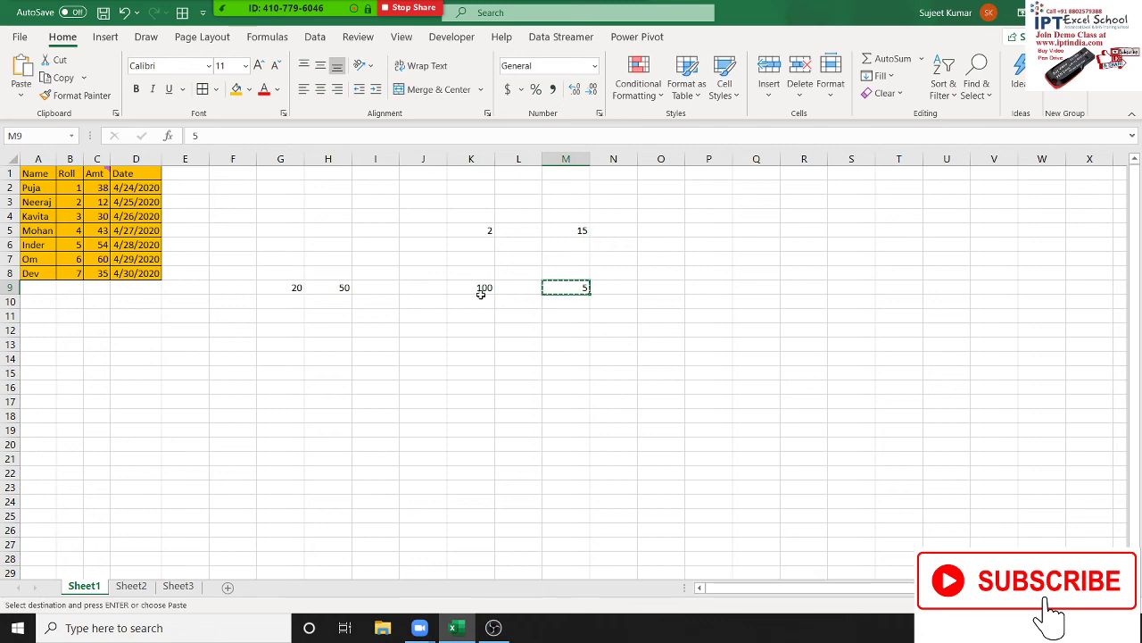
pyautogui.click(481, 291)
pyautogui.rightClick(481, 288)
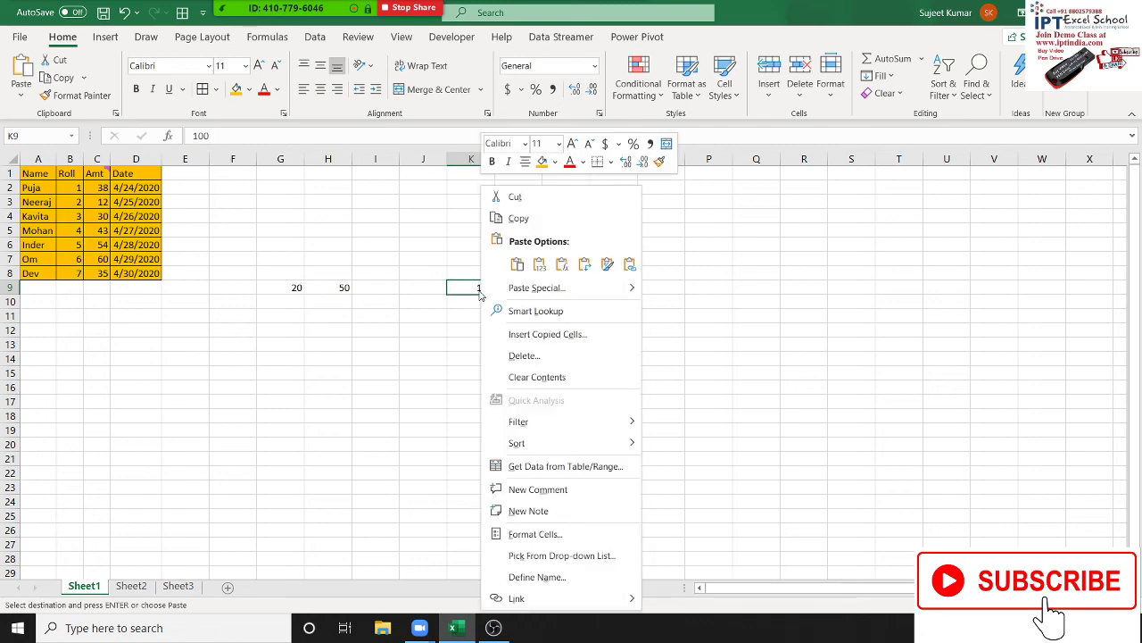
pyautogui.click(523, 288)
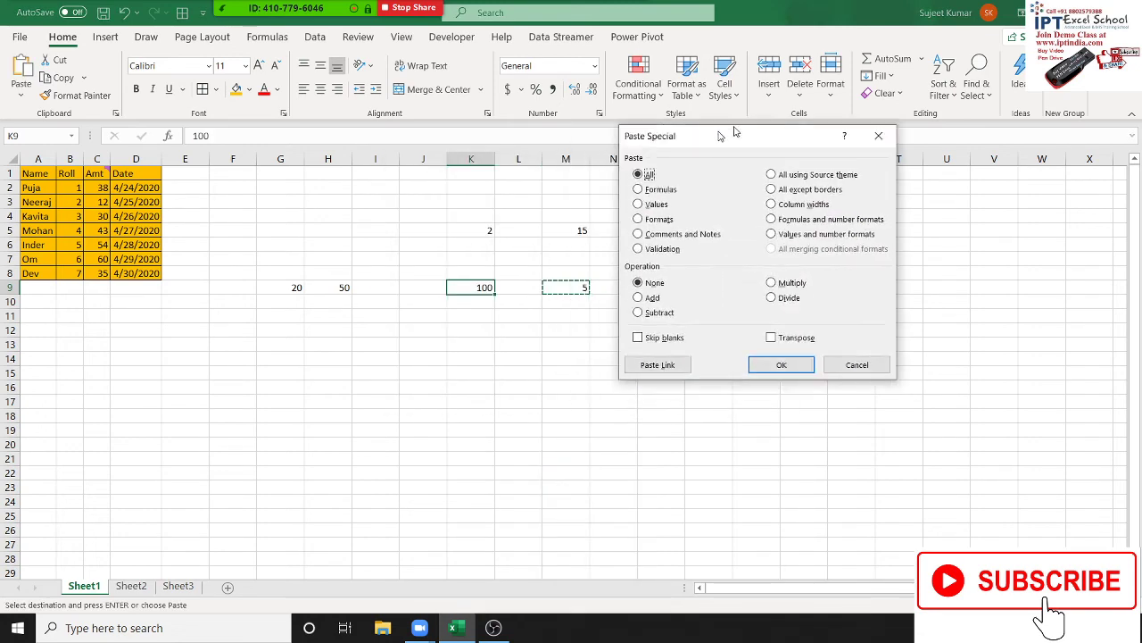
pyautogui.moveTo(491, 172); pyautogui.dragTo(780, 111)
pyautogui.click(828, 249)
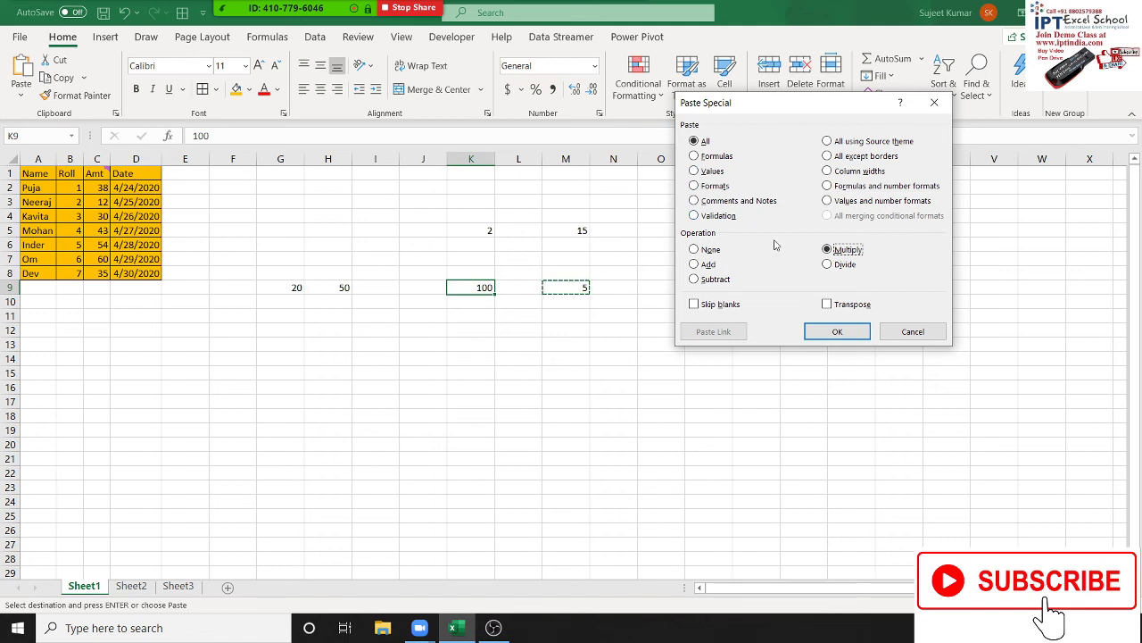
pyautogui.click(711, 250)
pyautogui.click(846, 250)
pyautogui.click(816, 335)
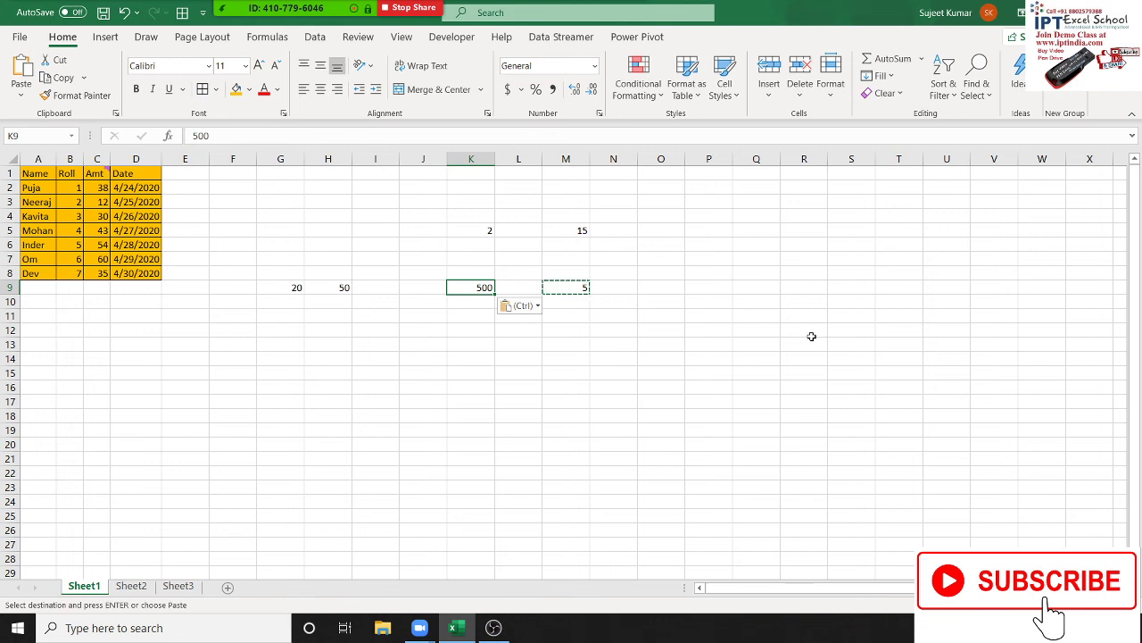
# Clear all the practice numbers from F2:N14 and select cell J8
pyautogui.moveTo(236, 189); pyautogui.dragTo(633, 360)
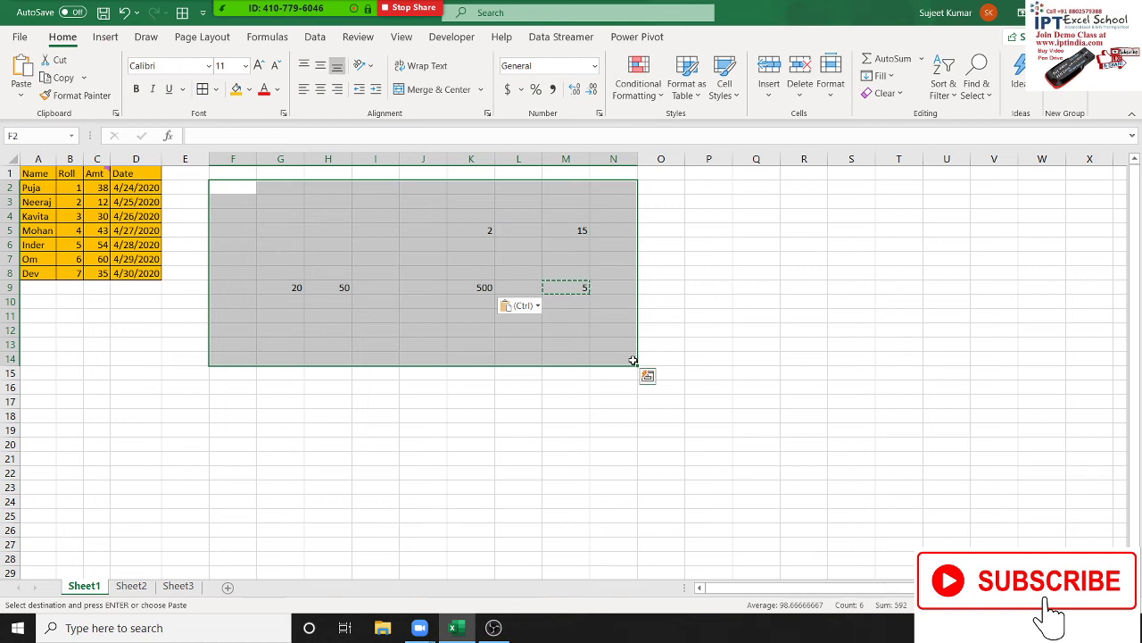
pyautogui.press('Delete')
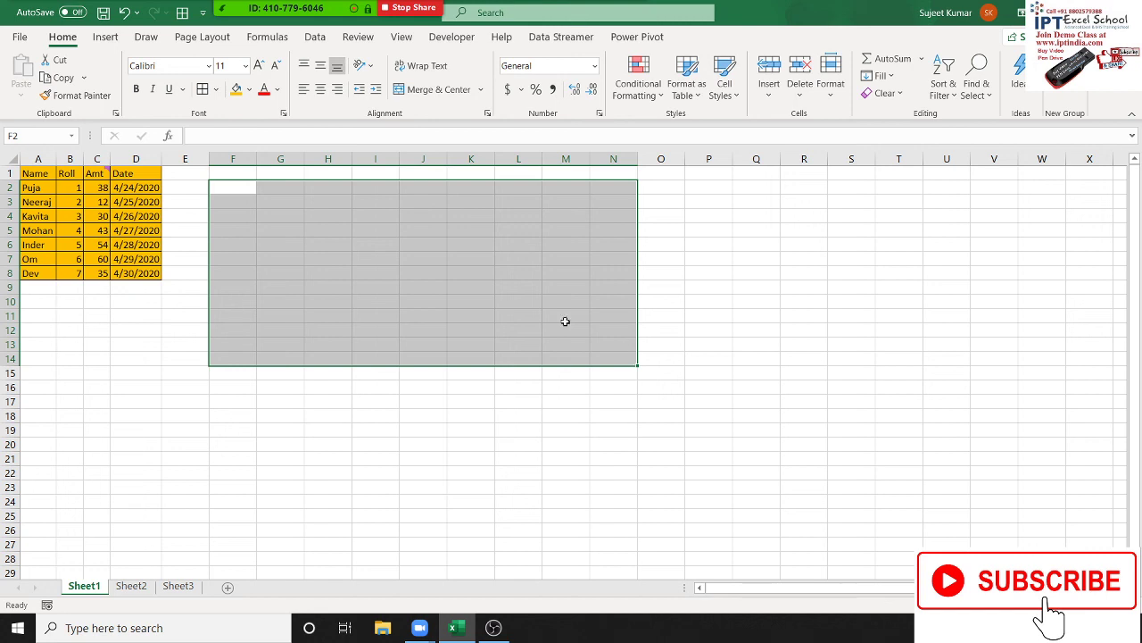
pyautogui.click(362, 266)
# Enter 20, move it into cell I8, and copy it
pyautogui.press('Right')
pyautogui.write('20')
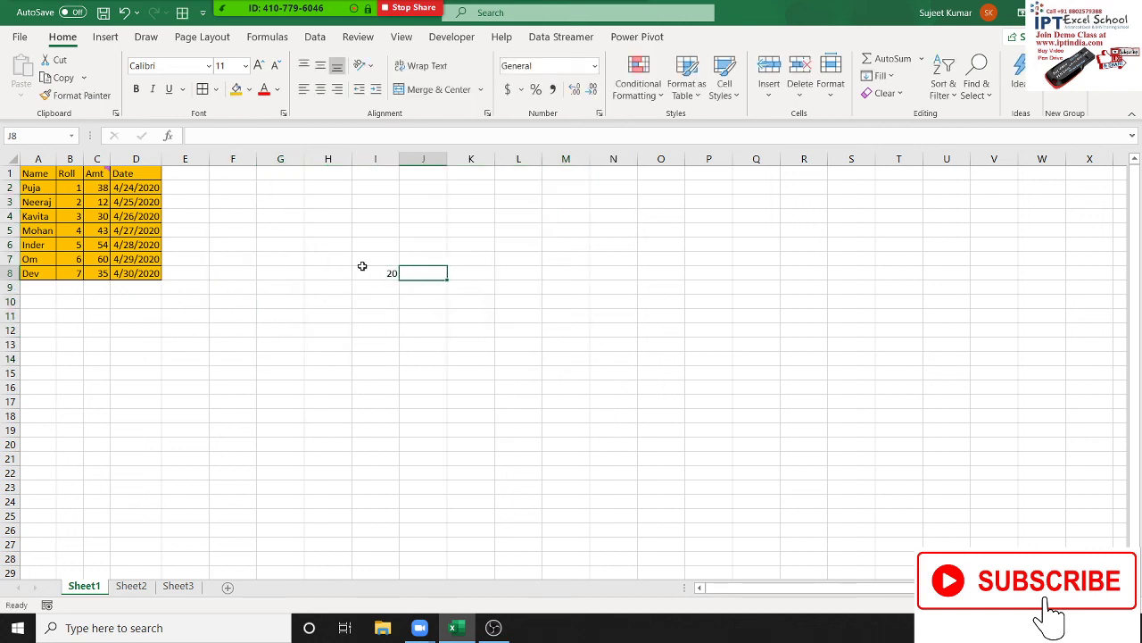
pyautogui.moveTo(363, 266); pyautogui.dragTo(363, 268)
pyautogui.hotkey('ctrl', 'c')
# Open Paste Special on K5, close it without pasting, and cancel the copy
pyautogui.click(479, 229)
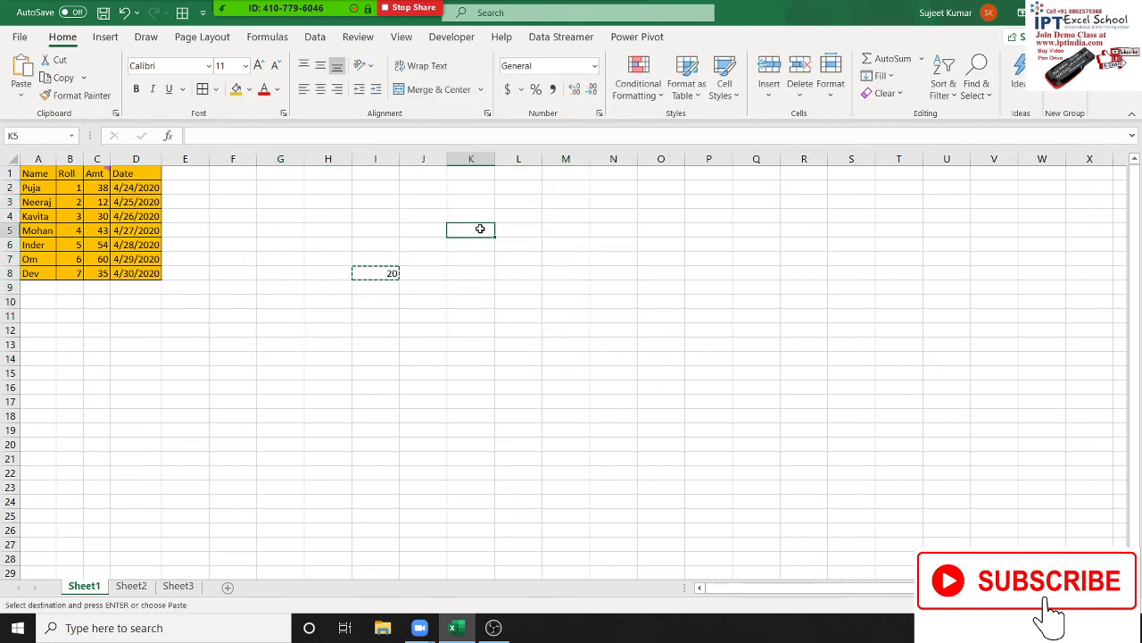
pyautogui.rightClick(480, 230)
pyautogui.click(538, 289)
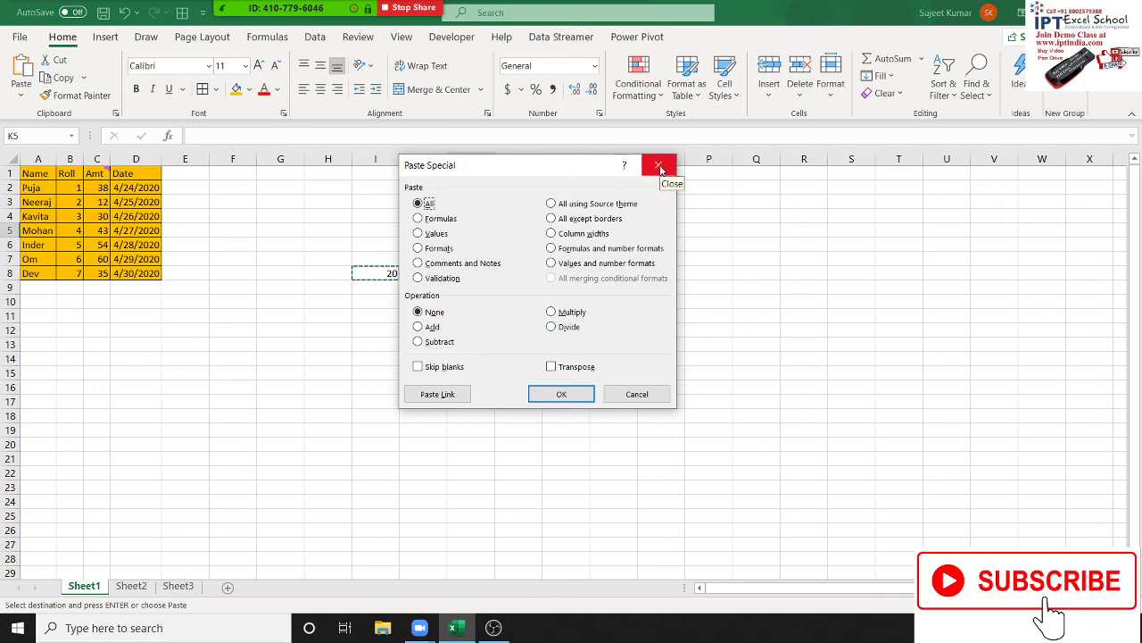
pyautogui.click(661, 169)
pyautogui.click(594, 227)
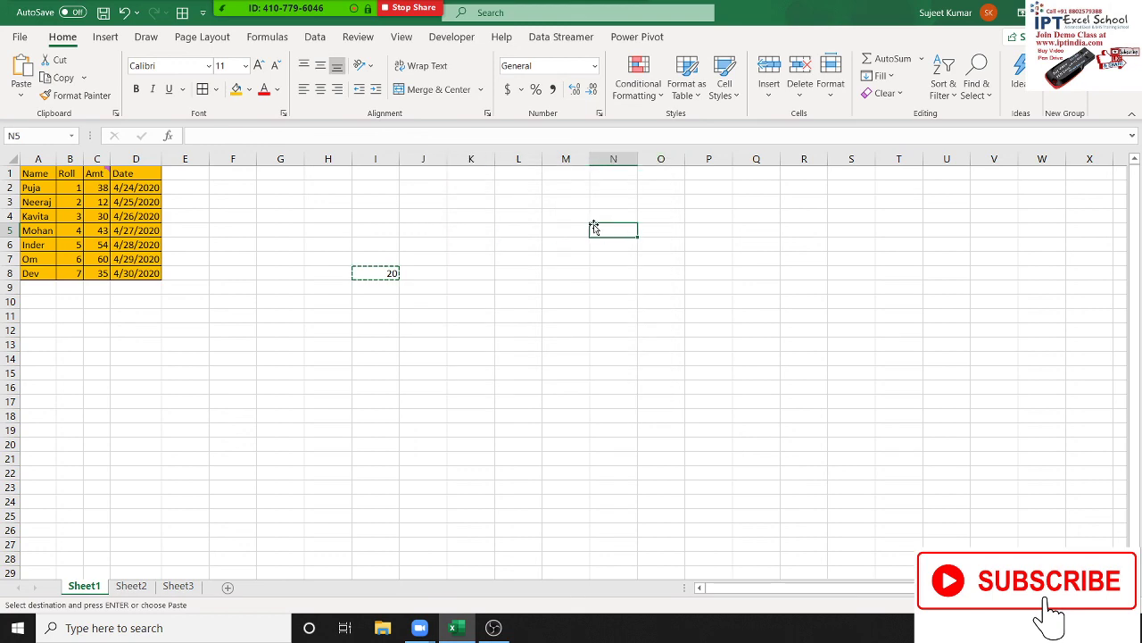
pyautogui.press('Escape')
# Select I6:I12, then minimise Excel to show the desktop
pyautogui.moveTo(375, 245); pyautogui.dragTo(388, 333)
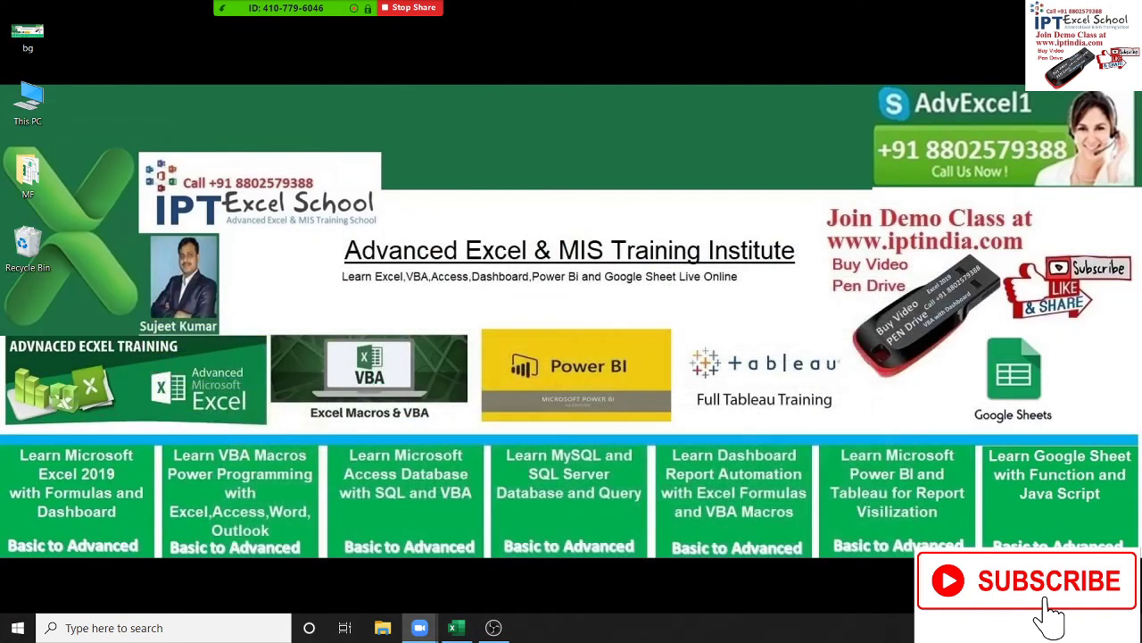
pyautogui.click(164, 16)
pyautogui.click(626, 17)
pyautogui.click(710, 198)
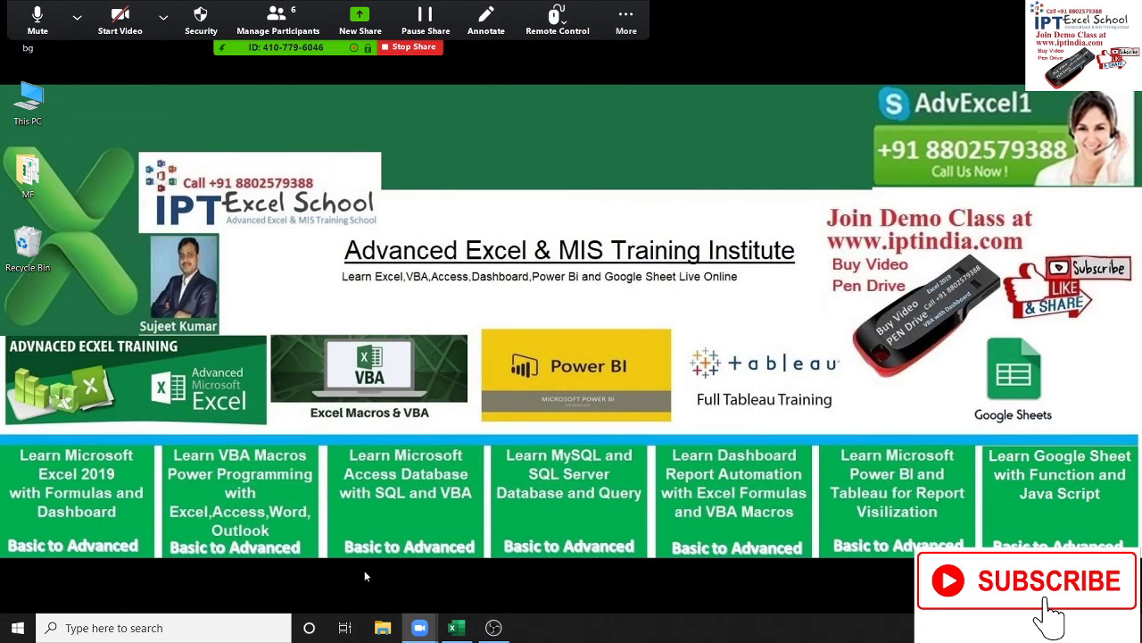